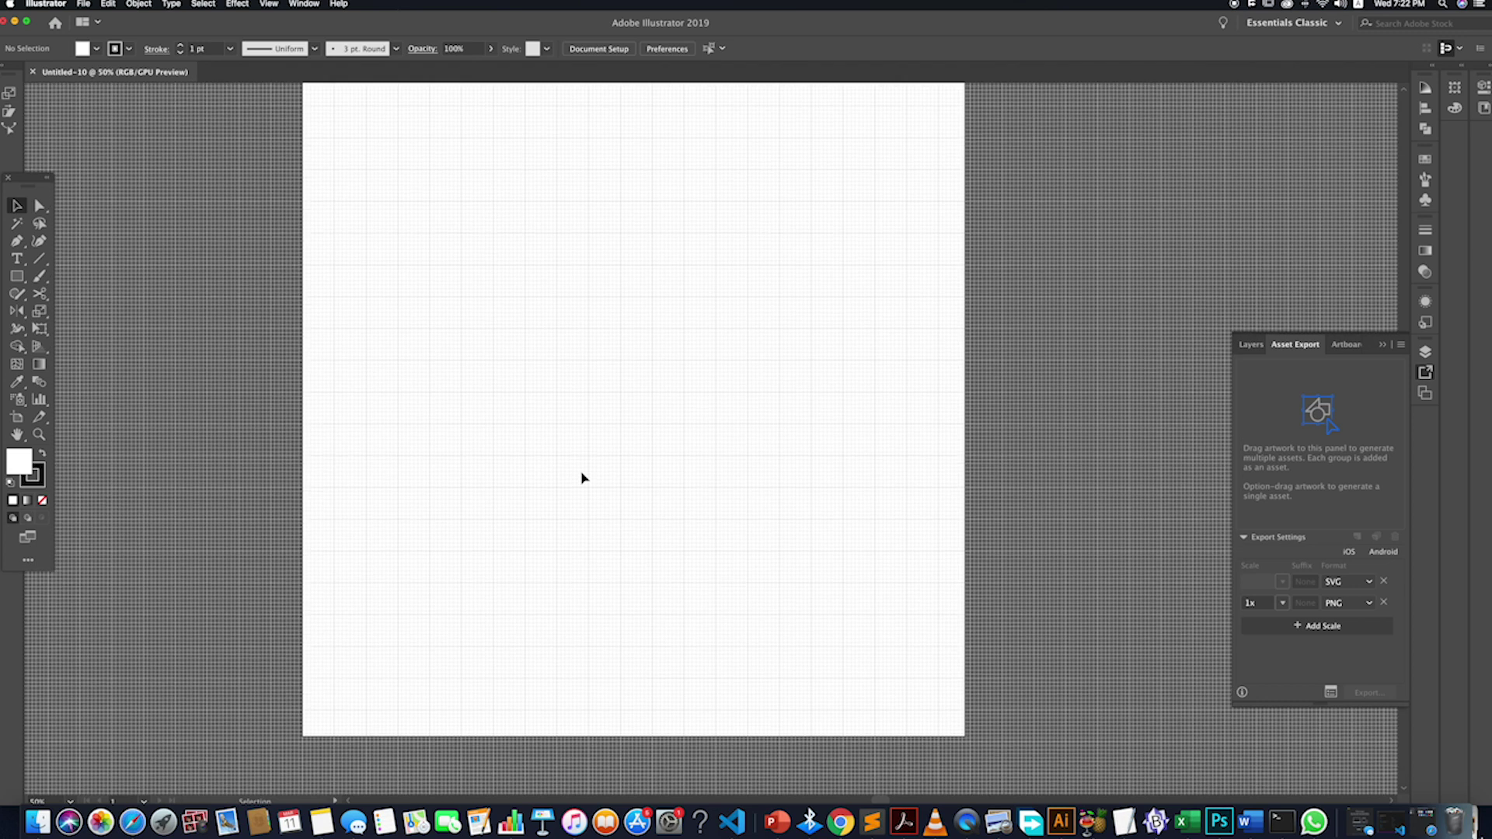
- Draw a circle of about 144 px on the artboard with the Ellipse tool
{"action": "left_click_drag", "start_coordinate": [16, 276], "coordinate": [63, 310]}
{"action": "scroll", "coordinate": [525, 360], "scroll_direction": "up", "scroll_amount": 2}
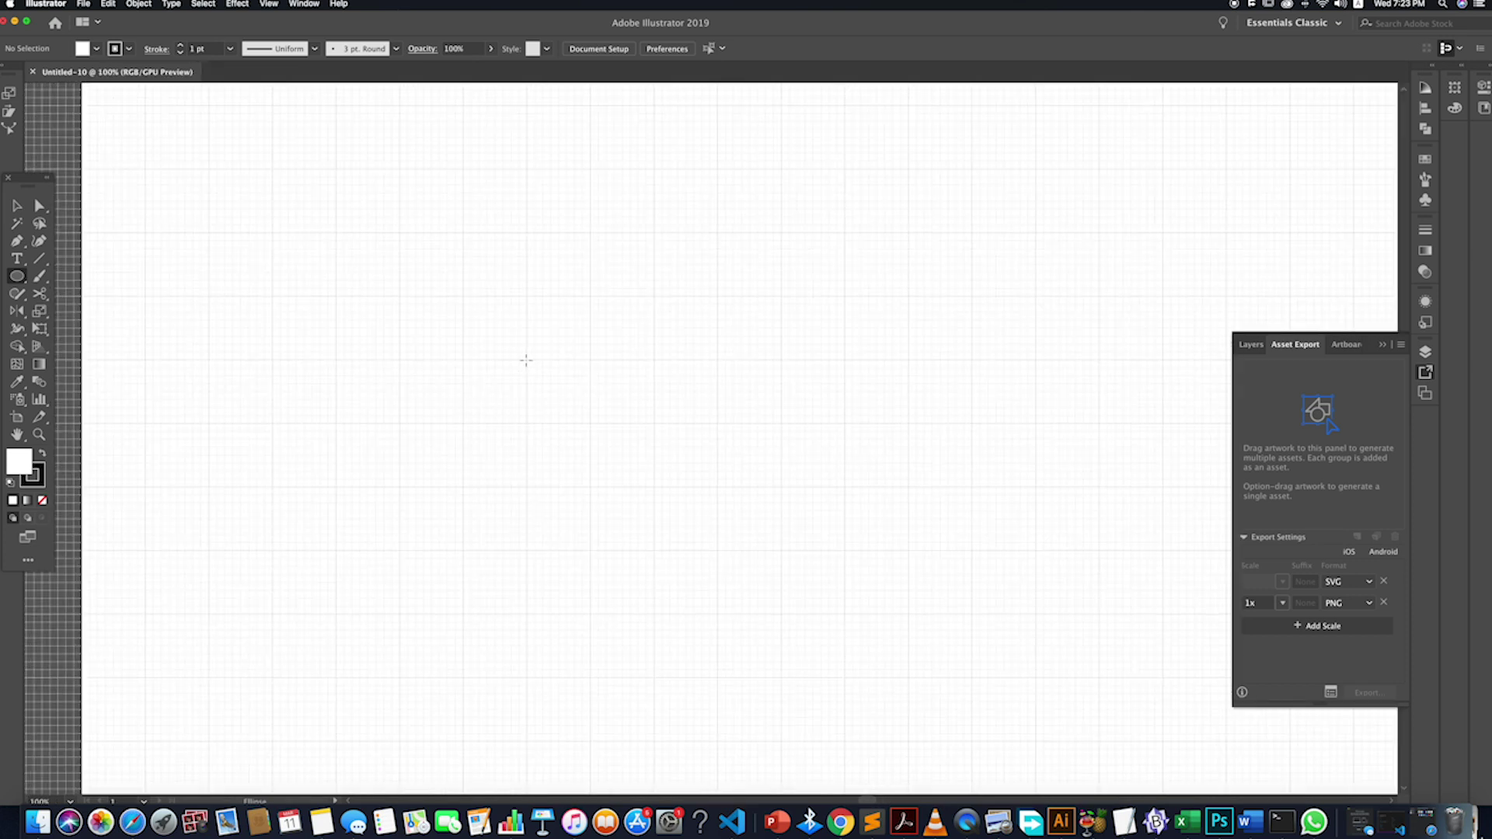
{"action": "left_click_drag", "start_coordinate": [526, 360], "coordinate": [592, 320]}
{"action": "scroll", "coordinate": [534, 355], "scroll_direction": "down", "scroll_amount": 2}
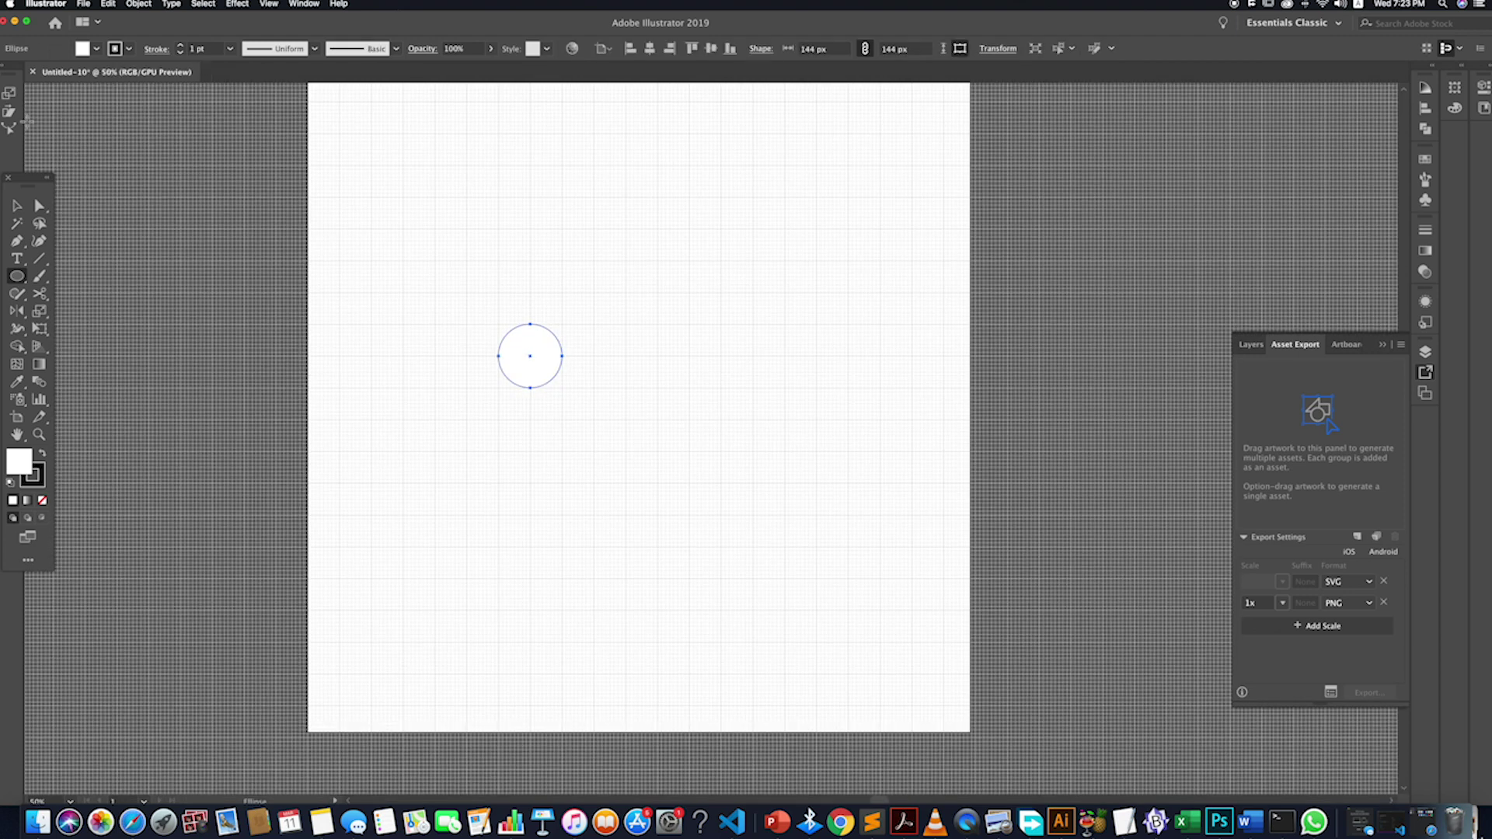
- Duplicate the circle vertically to make a column of three aligned circles
{"action": "left_click", "coordinate": [17, 205]}
{"action": "left_click_drag", "start_coordinate": [534, 356], "coordinate": [552, 522]}
{"action": "left_click", "coordinate": [683, 363]}
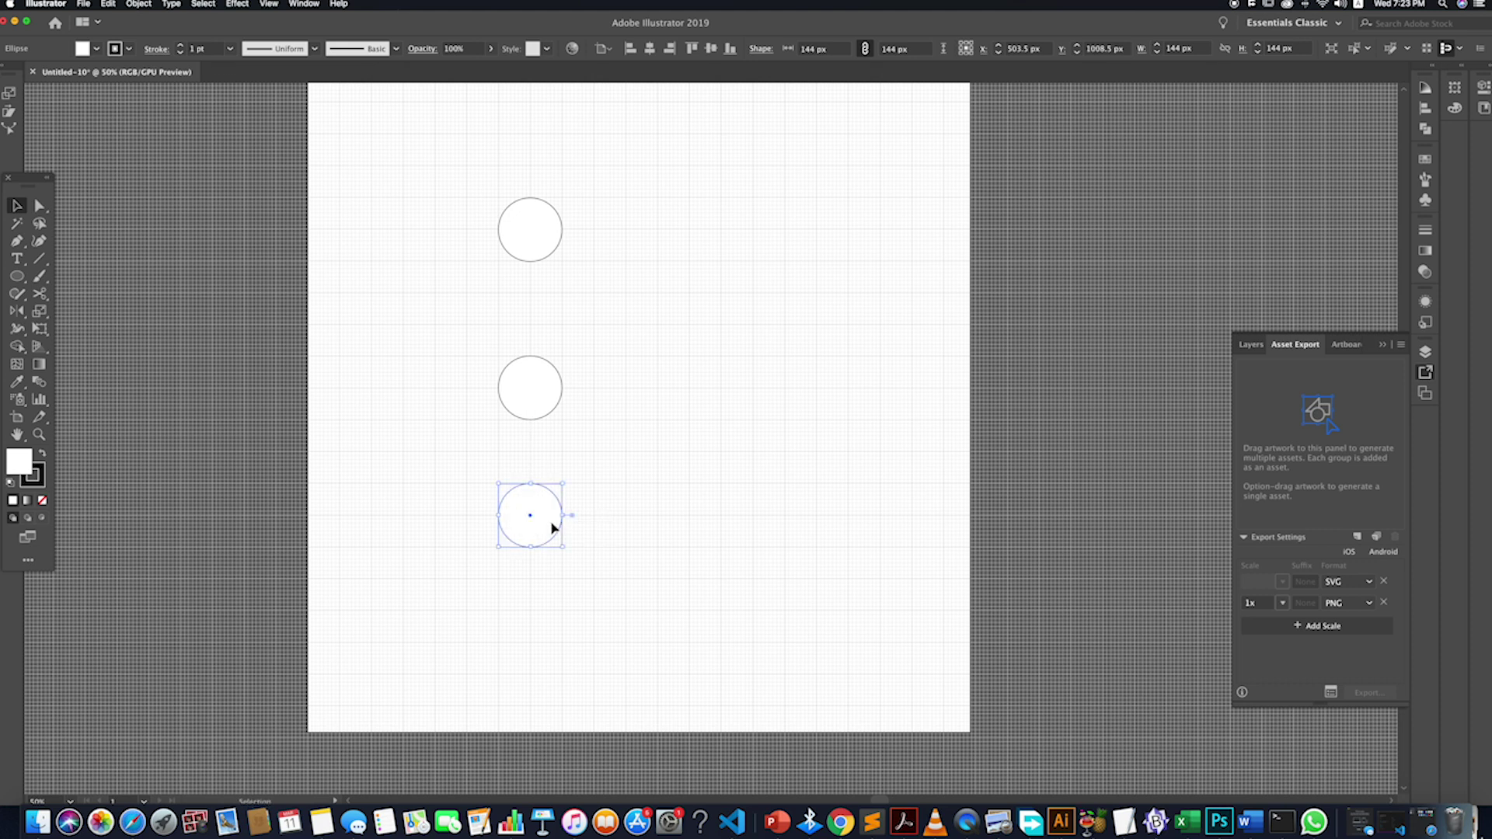
- Swap fill and stroke on all three circles to give them a black fill and a white stroke
{"action": "left_click", "coordinate": [532, 397], "text": "shift"}
{"action": "left_click", "coordinate": [531, 246], "text": "shift"}
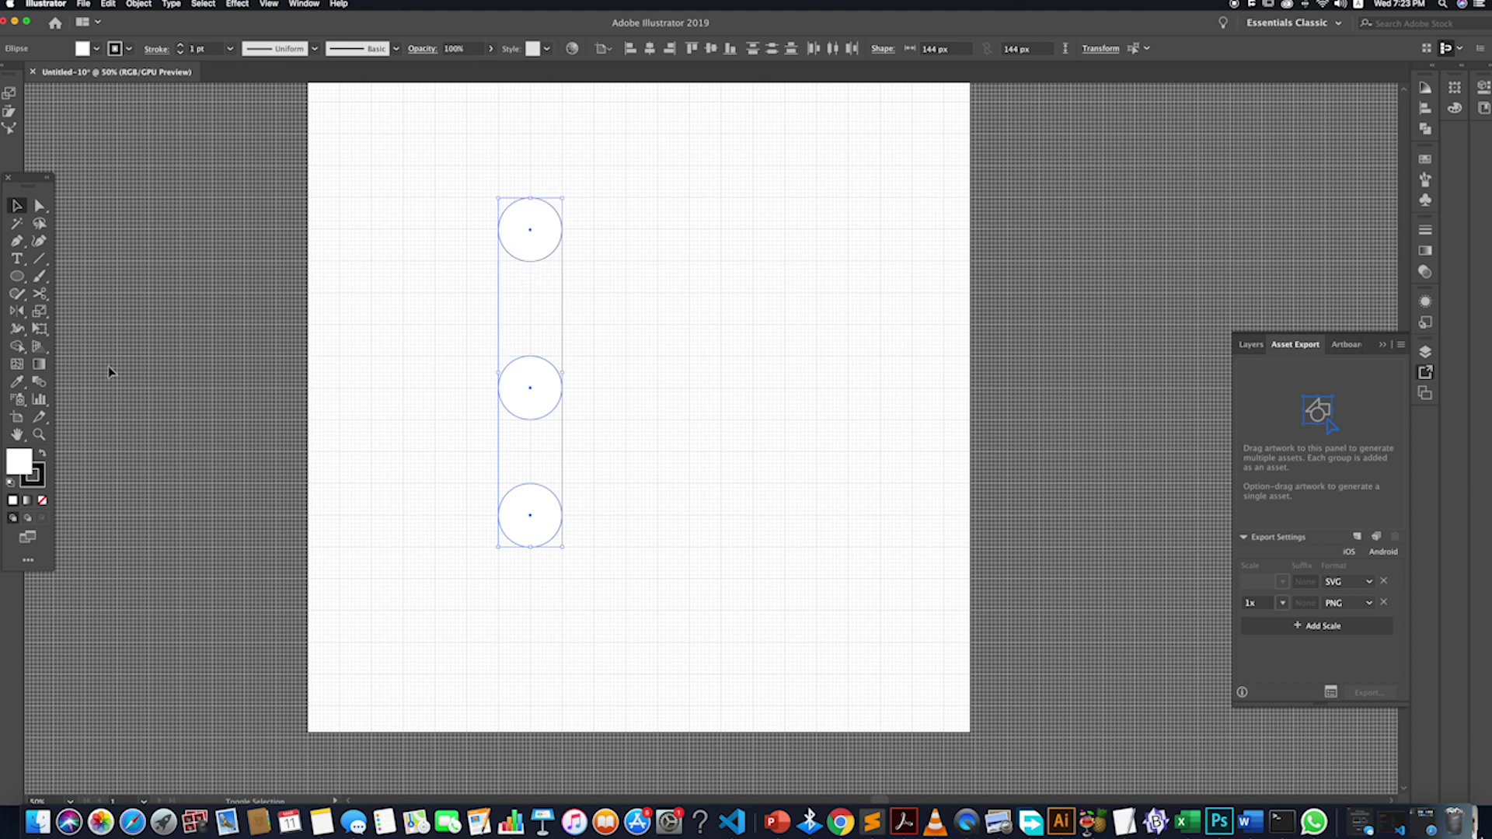
{"action": "left_click", "coordinate": [41, 454]}
{"action": "left_click", "coordinate": [387, 564]}
{"action": "scroll", "coordinate": [401, 517], "scroll_direction": "down", "scroll_amount": 2}
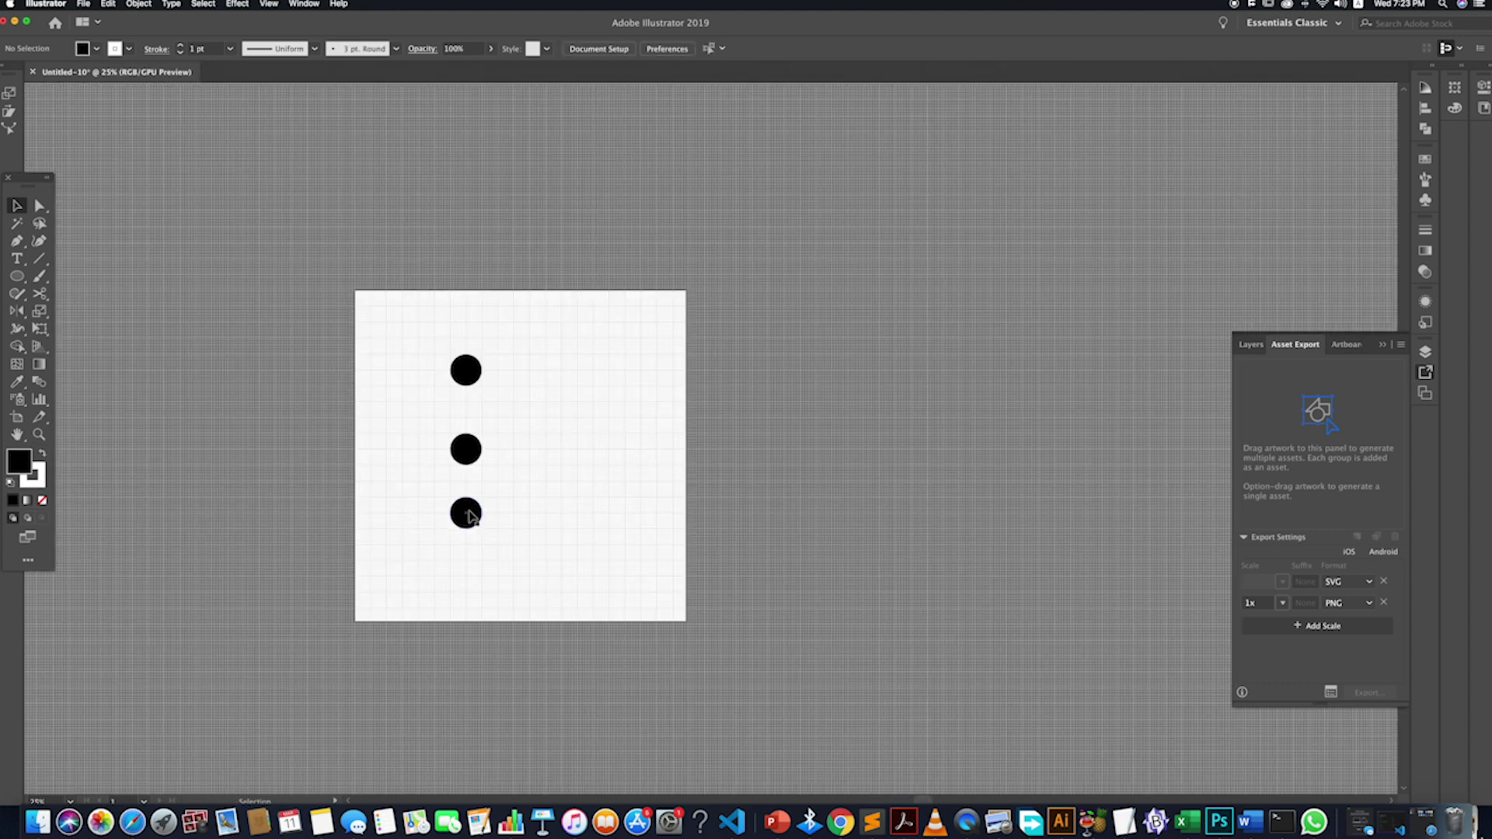
- Move the lowest circle straight down so the three circles are evenly spaced
{"action": "left_click_drag", "start_coordinate": [469, 513], "coordinate": [471, 534]}
{"action": "left_click", "coordinate": [541, 532]}
- Copy the lowest and the uppermost circle horizontally to start a second column beside the first
{"action": "scroll", "coordinate": [518, 523], "scroll_direction": "right", "scroll_amount": 3}
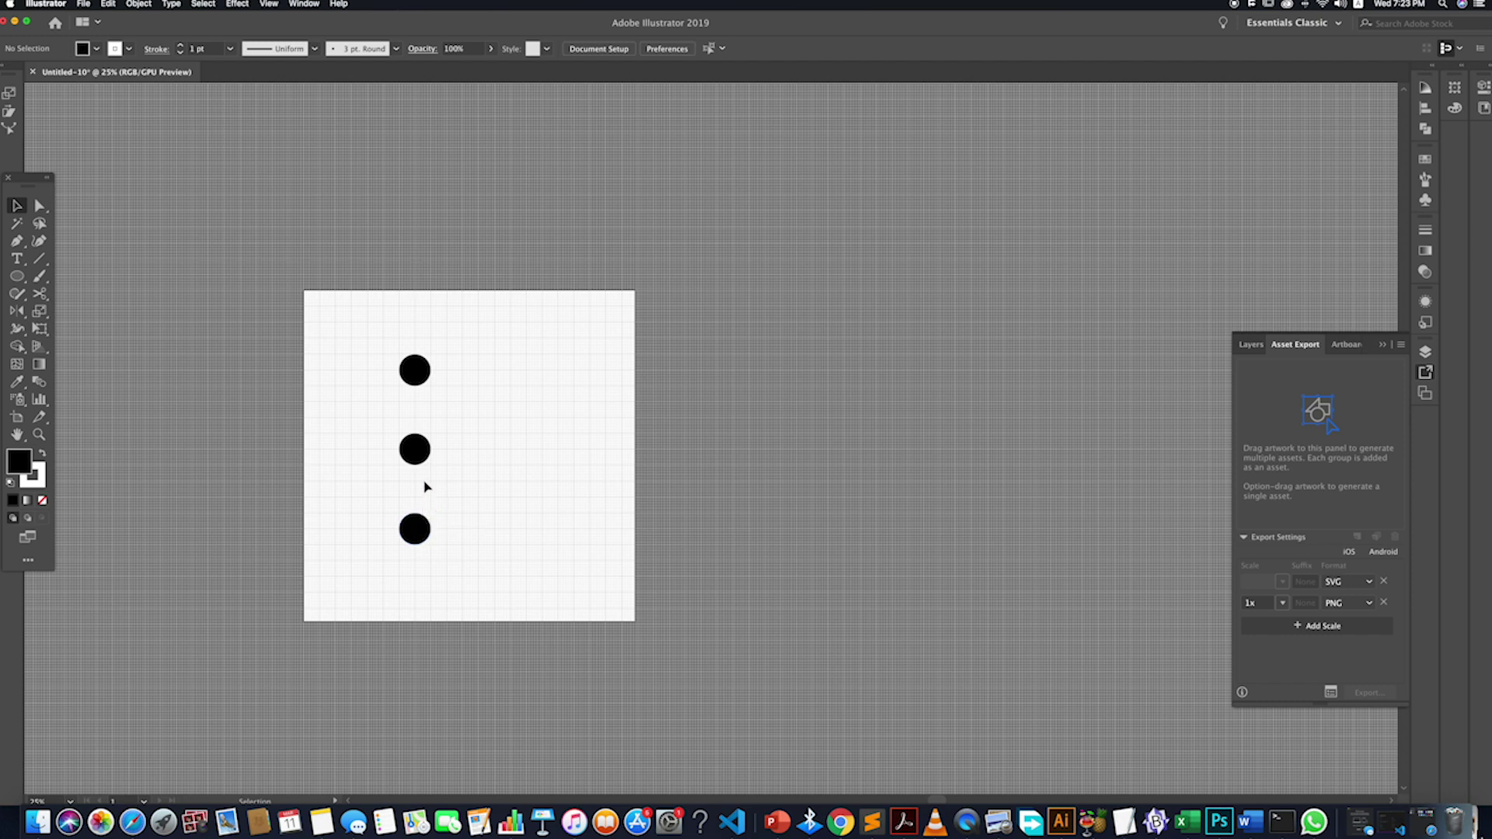
{"action": "left_click_drag", "start_coordinate": [416, 536], "coordinate": [499, 540]}
{"action": "left_click", "coordinate": [513, 577]}
{"action": "left_click_drag", "start_coordinate": [414, 369], "coordinate": [497, 377]}
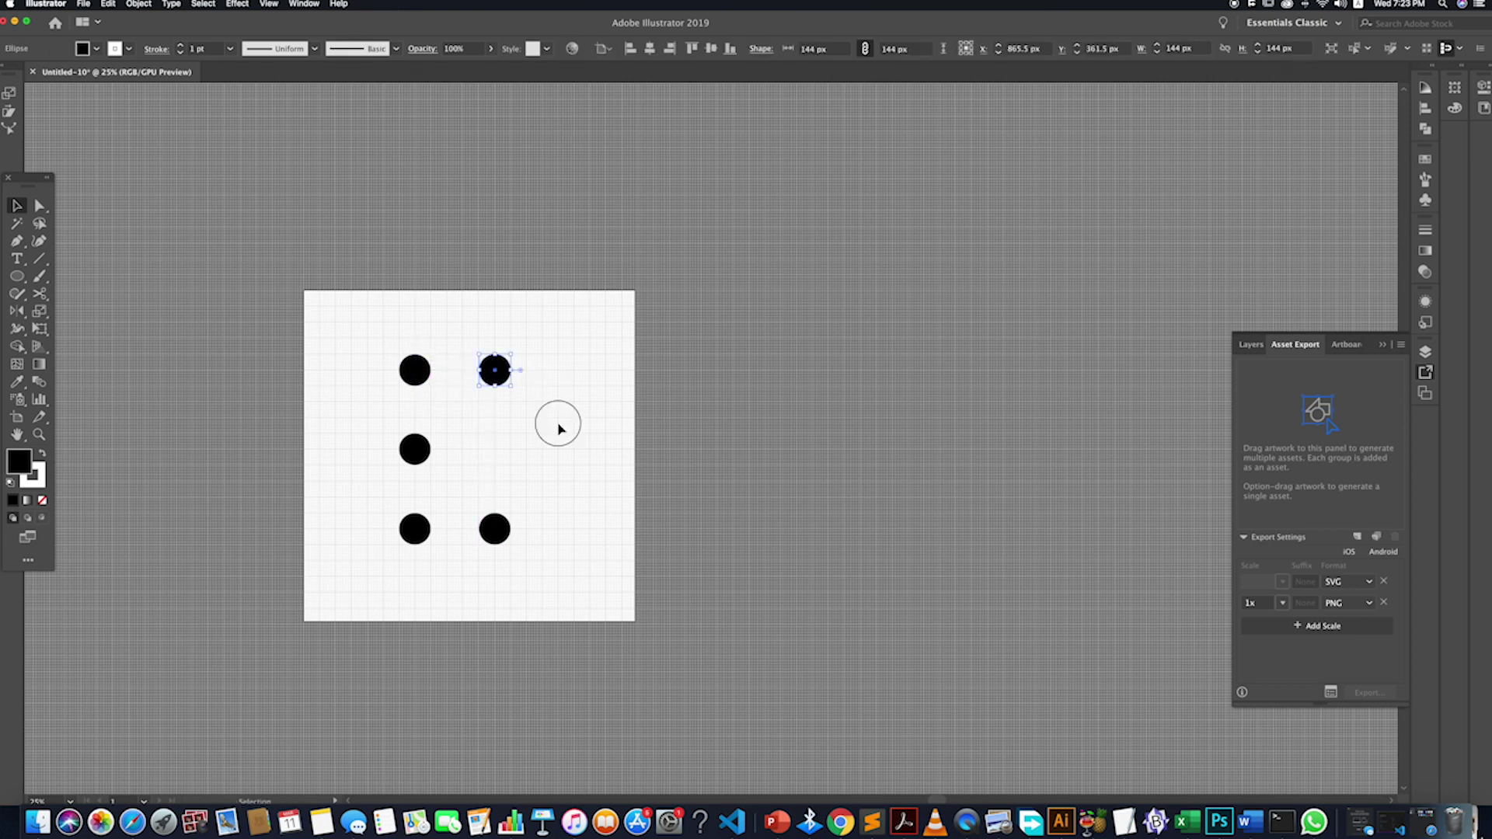
{"action": "left_click", "coordinate": [549, 448]}
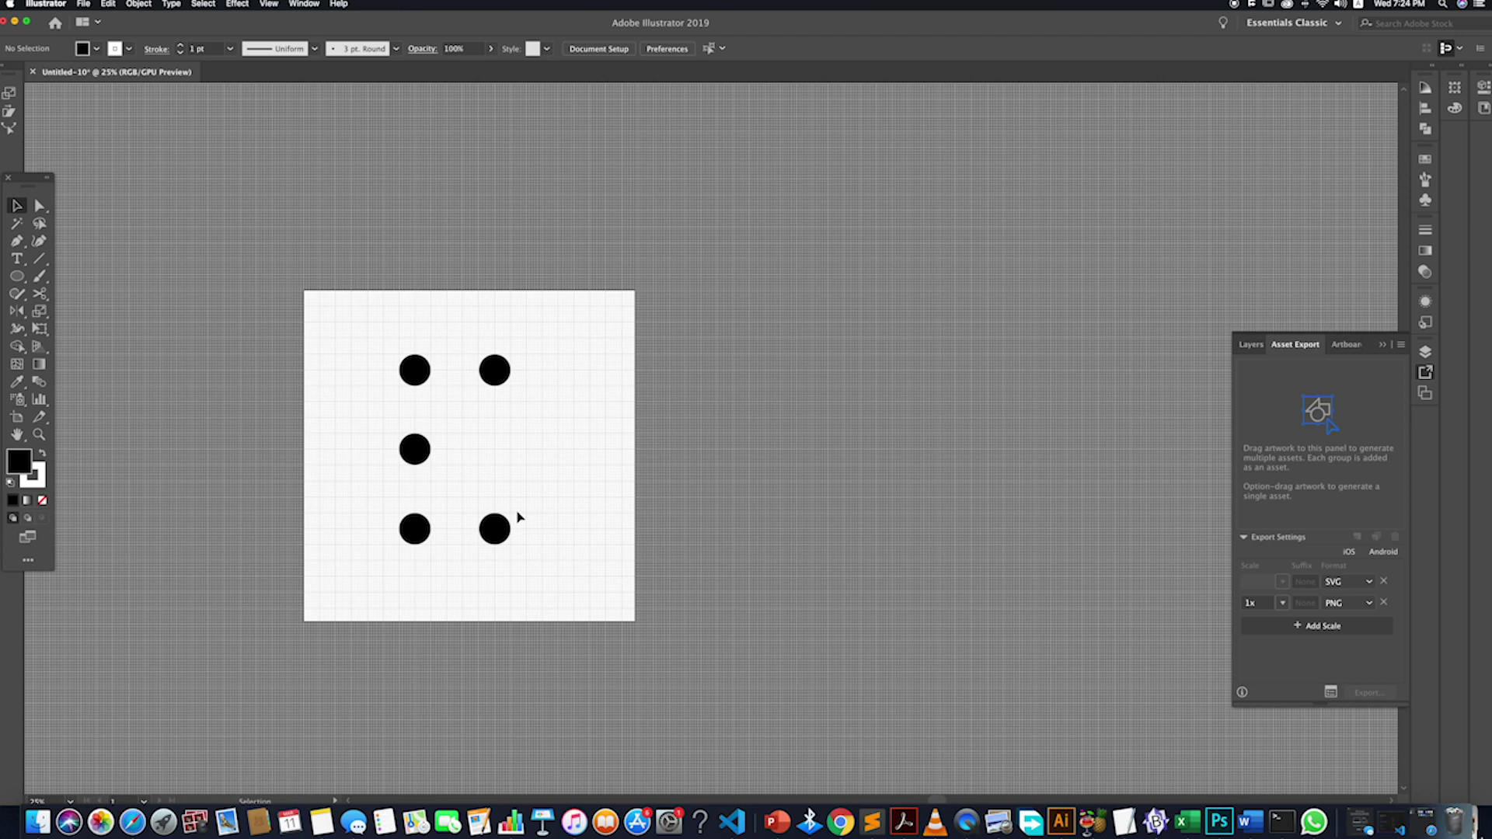
- Move the two circles of the second column farther from the first column, keeping them level with their rows
{"action": "scroll", "coordinate": [516, 559], "scroll_direction": "down", "scroll_amount": 3}
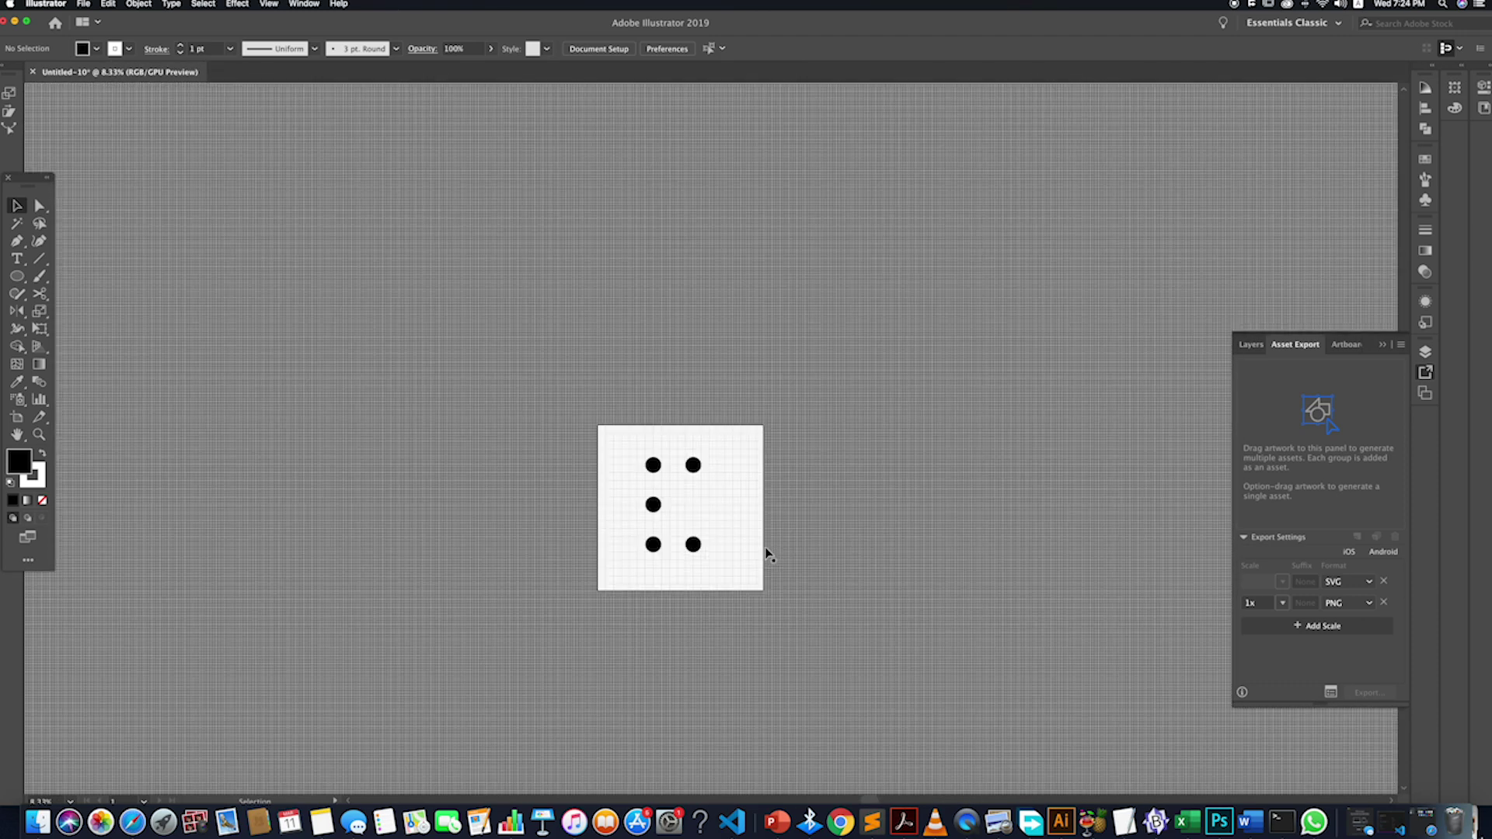
{"action": "scroll", "coordinate": [722, 533], "scroll_direction": "up", "scroll_amount": 4}
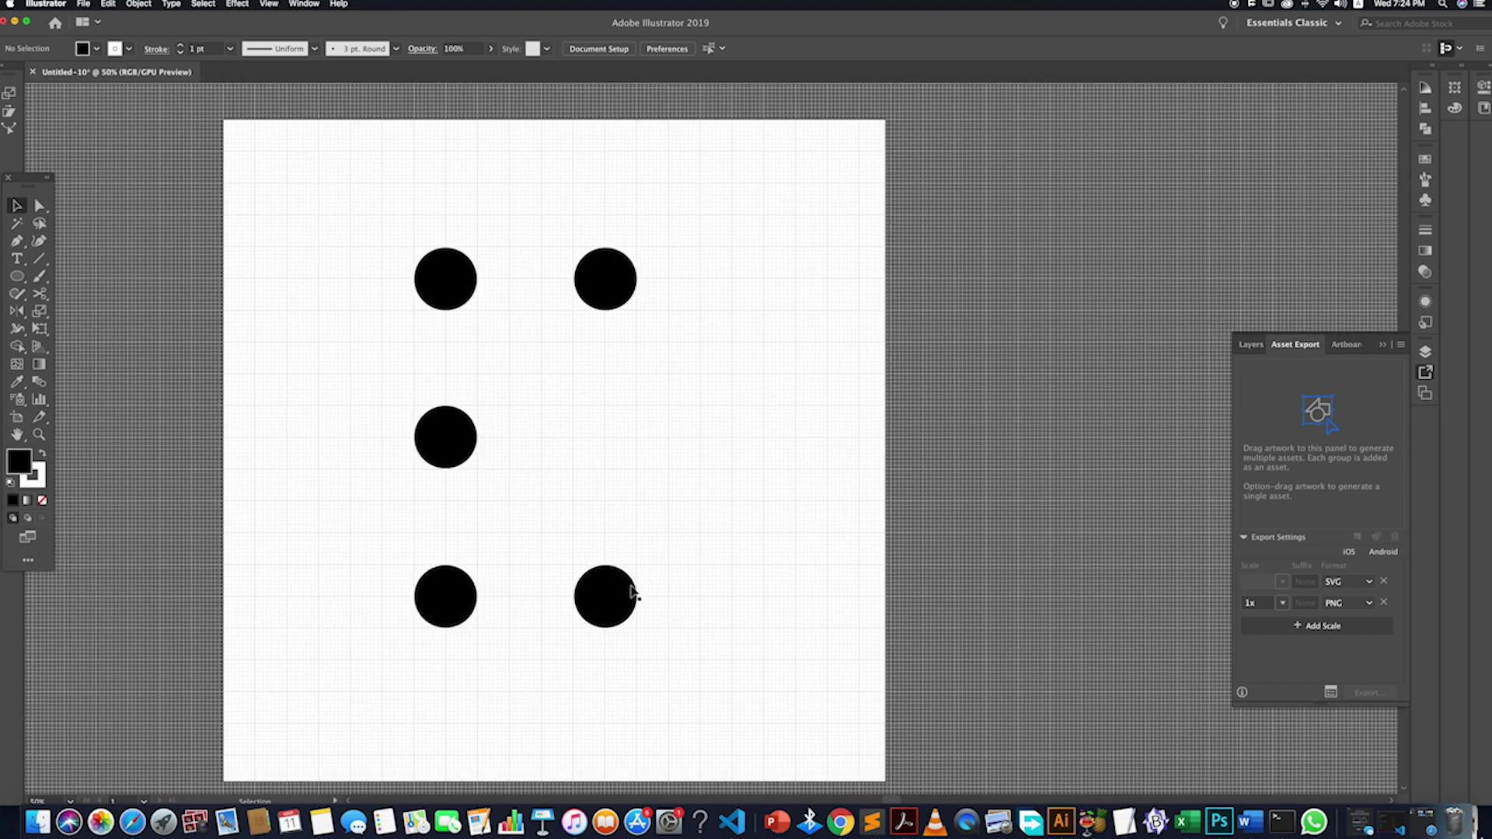
{"action": "left_click_drag", "start_coordinate": [633, 594], "coordinate": [638, 299]}
{"action": "left_click_drag", "start_coordinate": [709, 679], "coordinate": [669, 304]}
{"action": "left_click", "coordinate": [790, 454]}
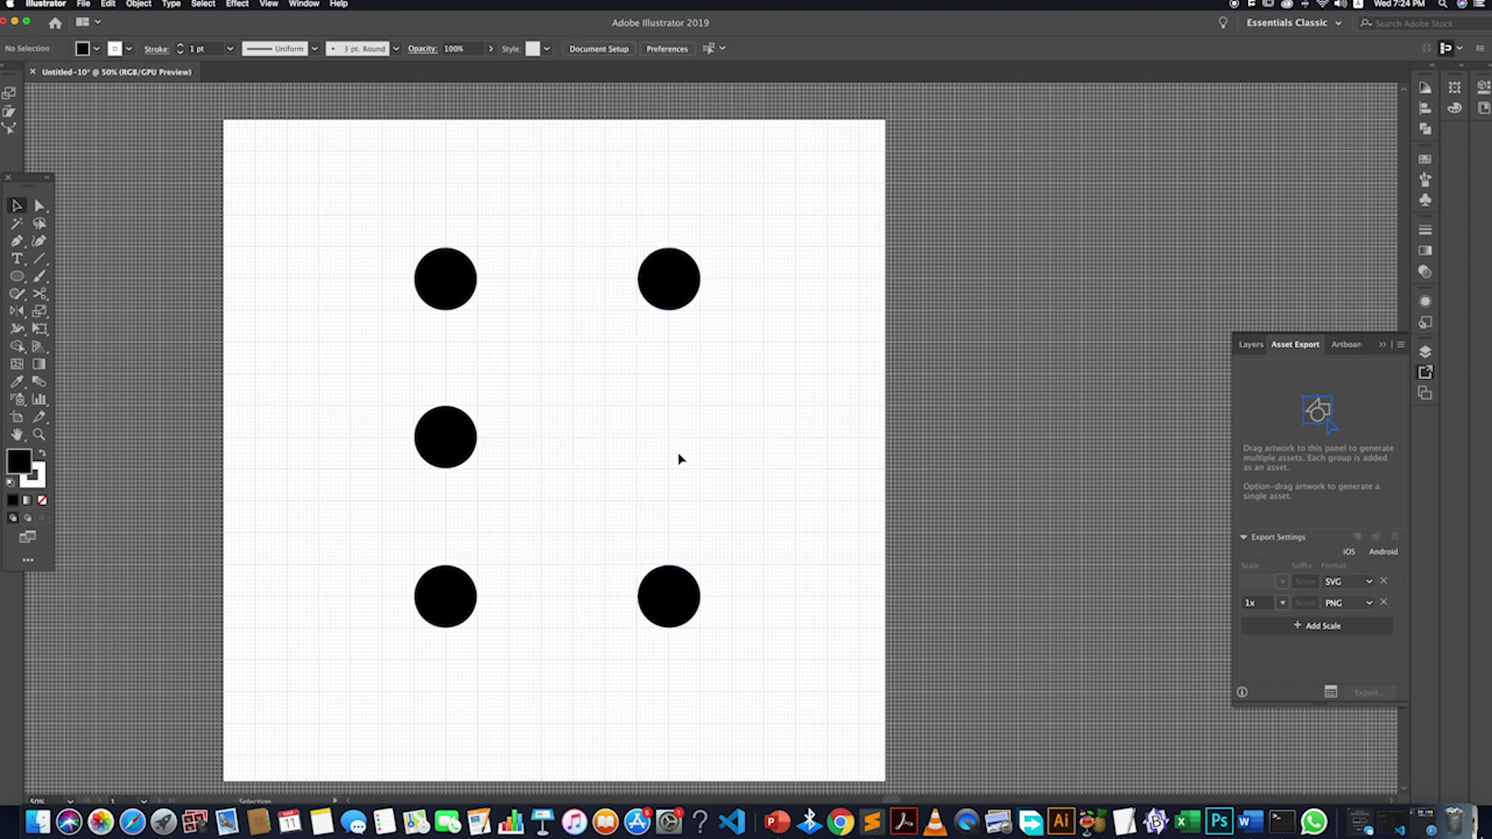
{"action": "scroll", "coordinate": [636, 456], "scroll_direction": "down", "scroll_amount": 3}
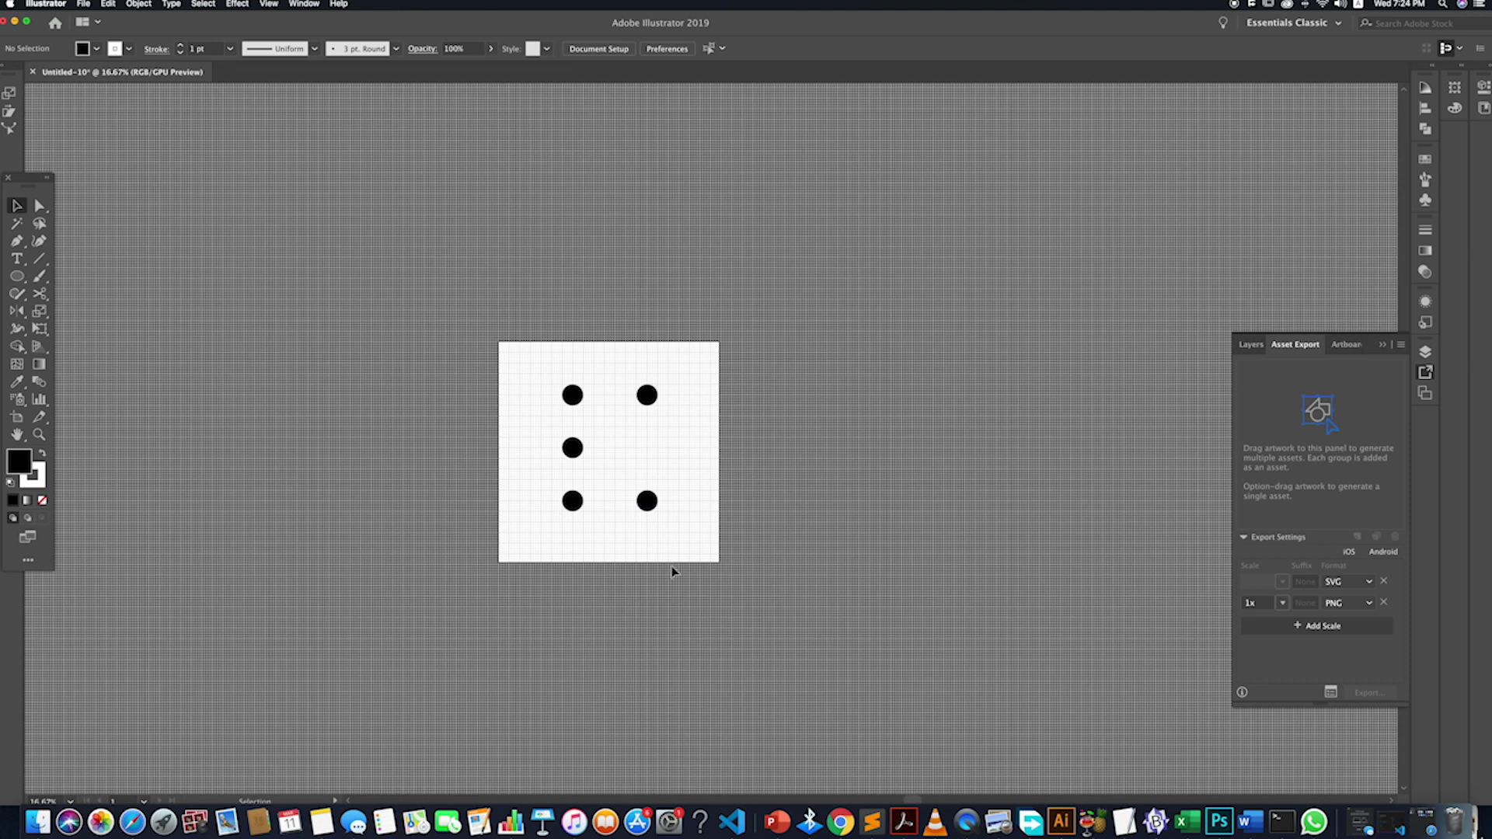
{"action": "left_click_drag", "start_coordinate": [668, 544], "coordinate": [506, 343]}
{"action": "left_click", "coordinate": [699, 443]}
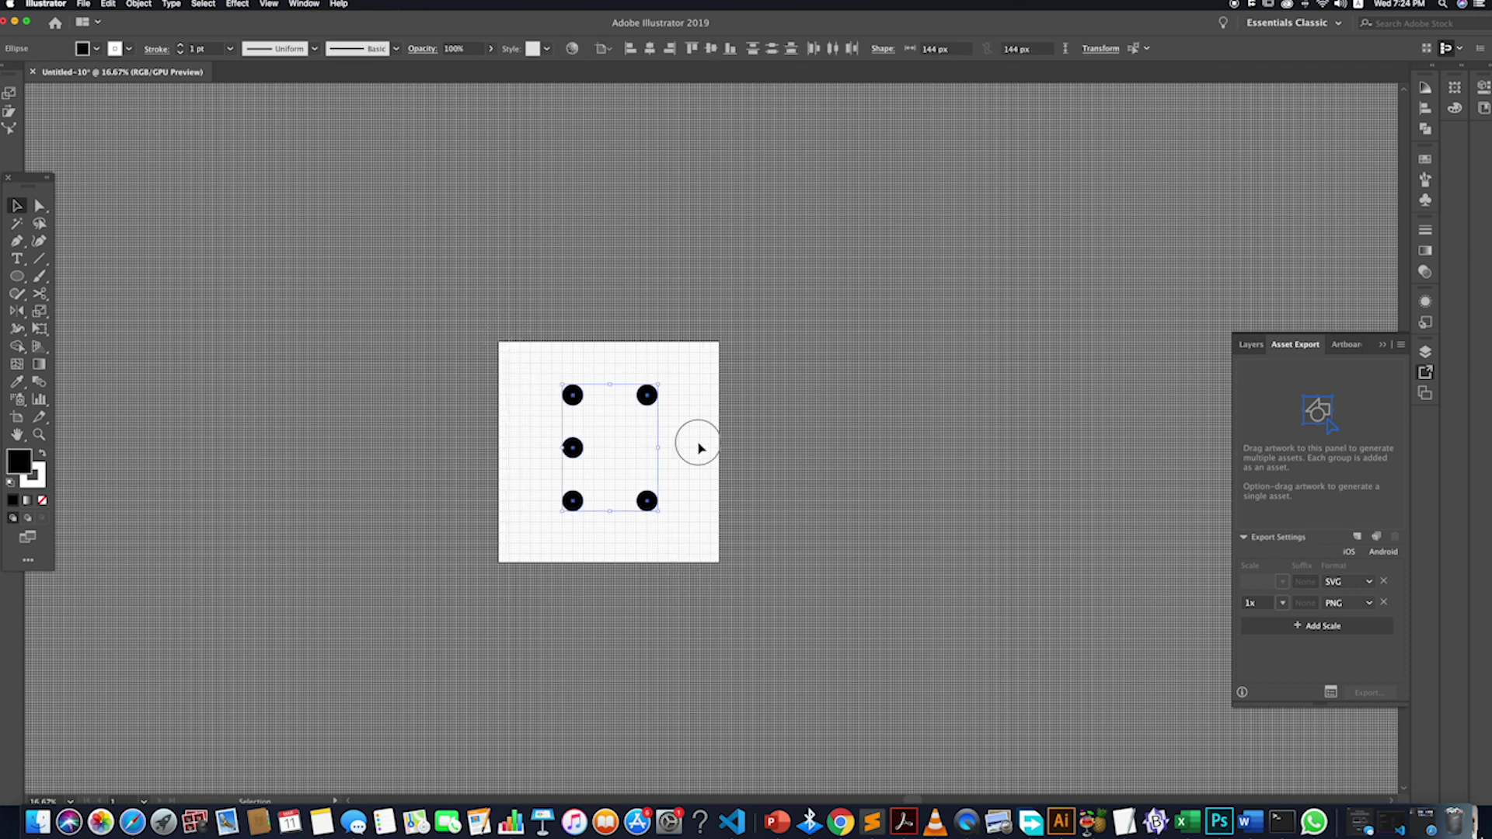
{"action": "scroll", "coordinate": [673, 518], "scroll_direction": "right", "scroll_amount": 4}
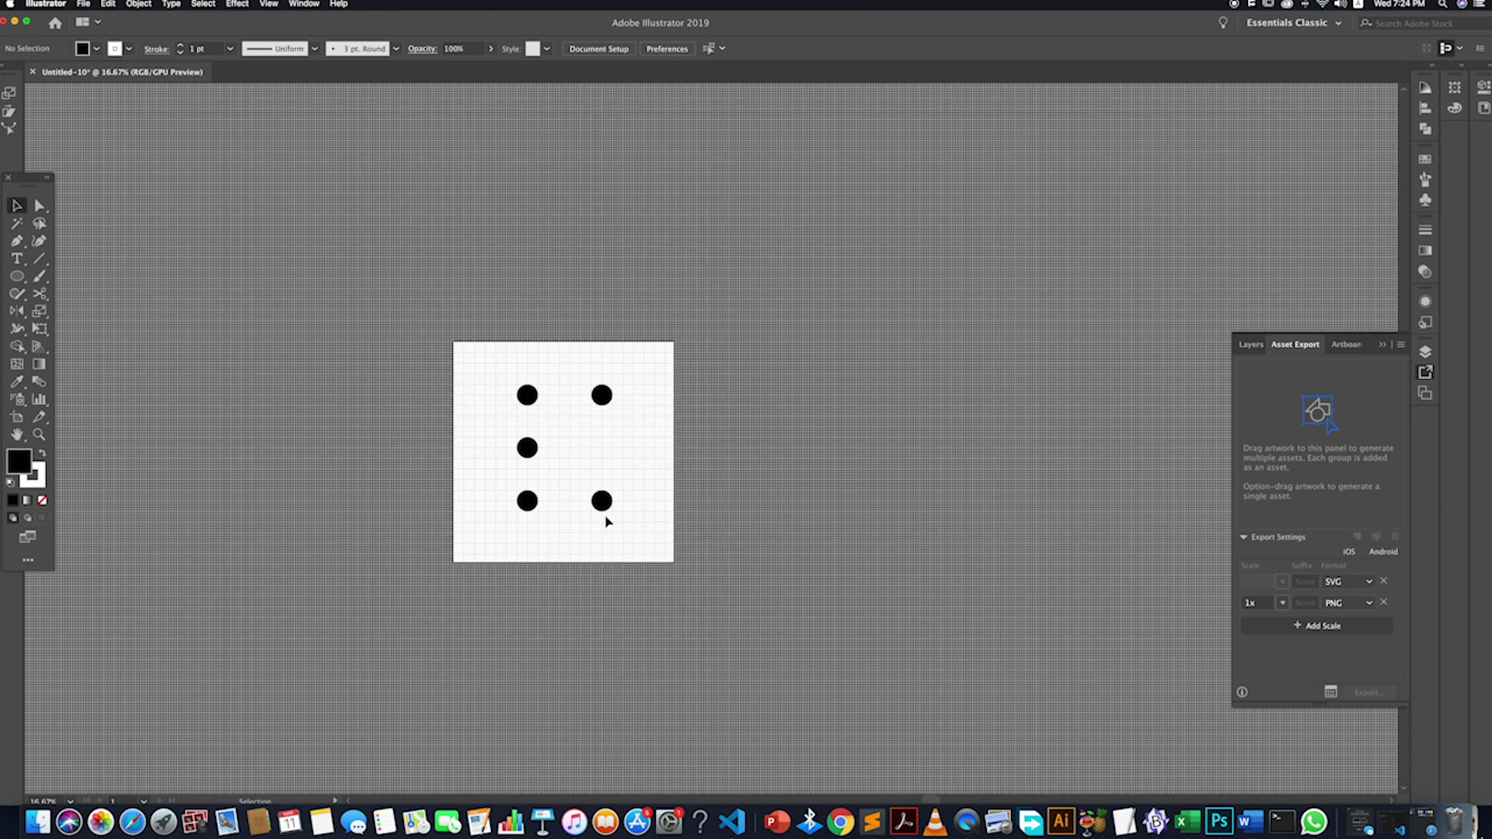
- Draw a square of about 952 px around the circles, centred between the two columns at the middle circle's height
{"action": "left_click", "coordinate": [16, 276]}
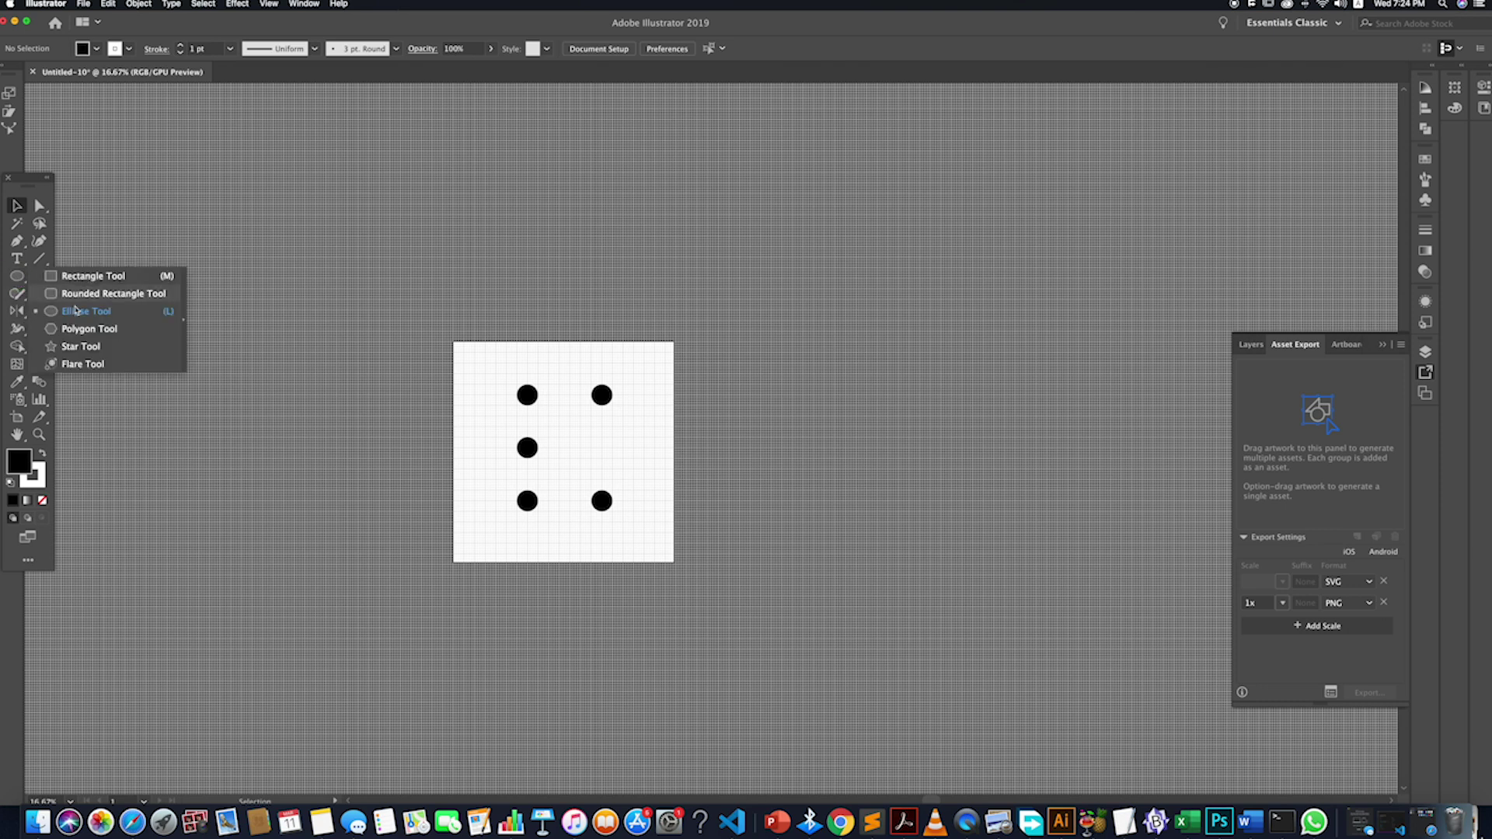
{"action": "left_click", "coordinate": [70, 278]}
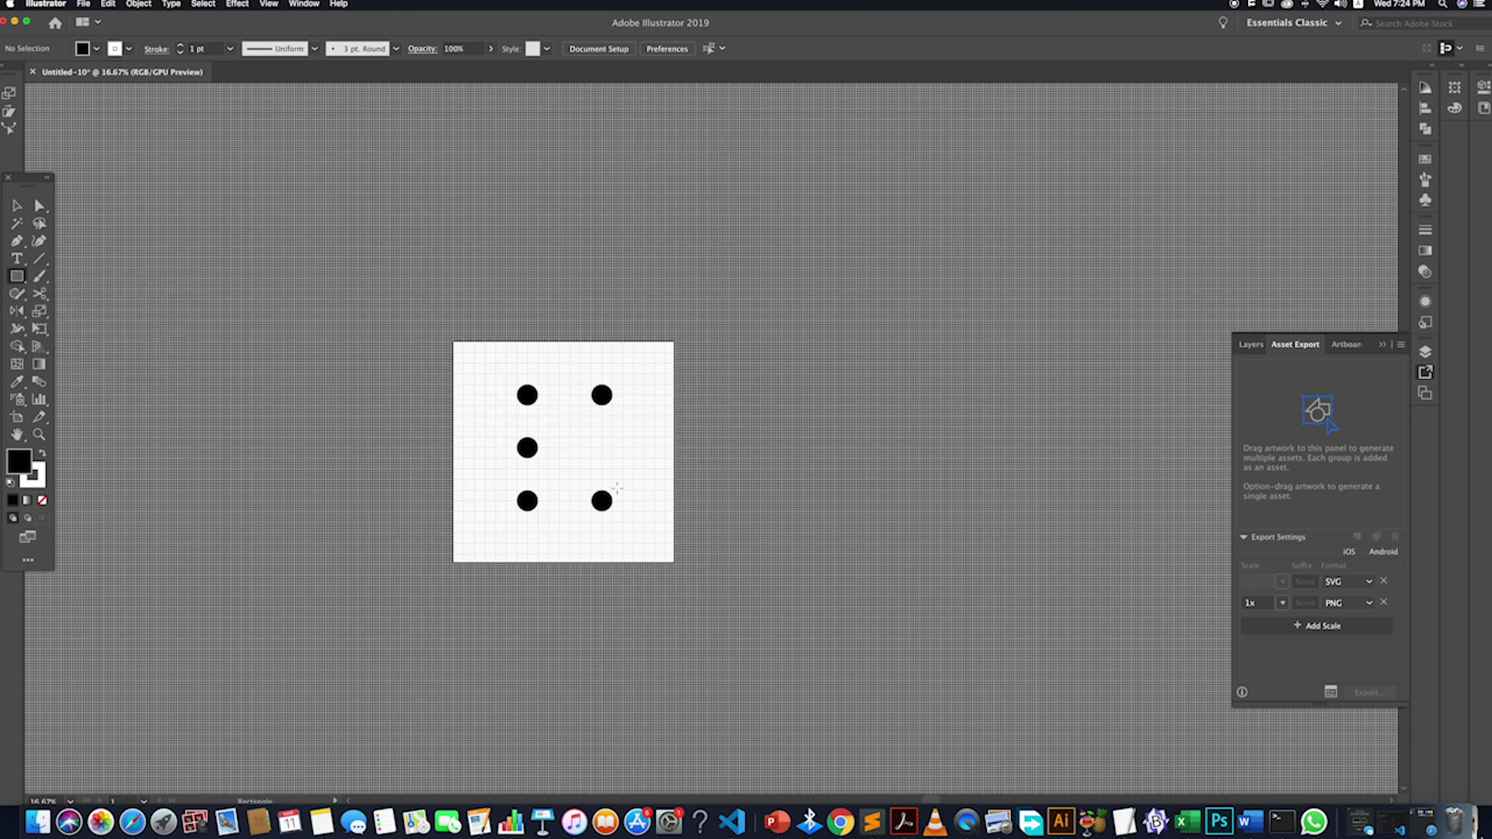
{"action": "scroll", "coordinate": [563, 451], "scroll_direction": "up", "scroll_amount": 1}
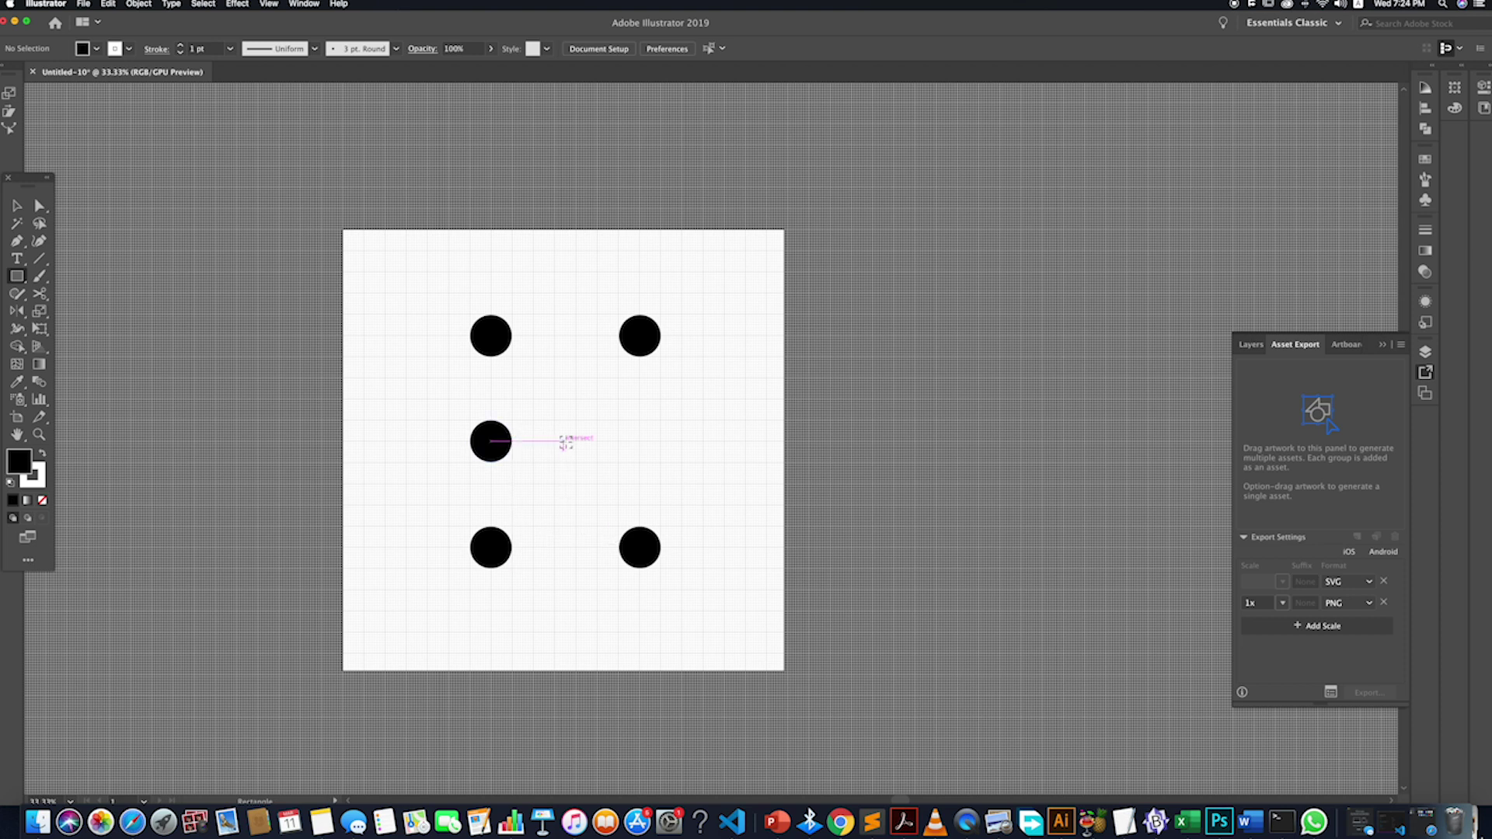
{"action": "scroll", "coordinate": [564, 437], "scroll_direction": "up", "scroll_amount": 3}
{"action": "mouse_move", "coordinate": [564, 439]}
{"action": "left_mouse_down"}
{"action": "mouse_move", "coordinate": [593, 389]}
{"action": "mouse_move", "coordinate": [663, 360]}
{"action": "mouse_move", "coordinate": [987, 543]}
{"action": "left_mouse_up"}
{"action": "scroll", "coordinate": [821, 531], "scroll_direction": "down", "scroll_amount": 3}
{"action": "scroll", "coordinate": [821, 530], "scroll_direction": "down", "scroll_amount": 1}
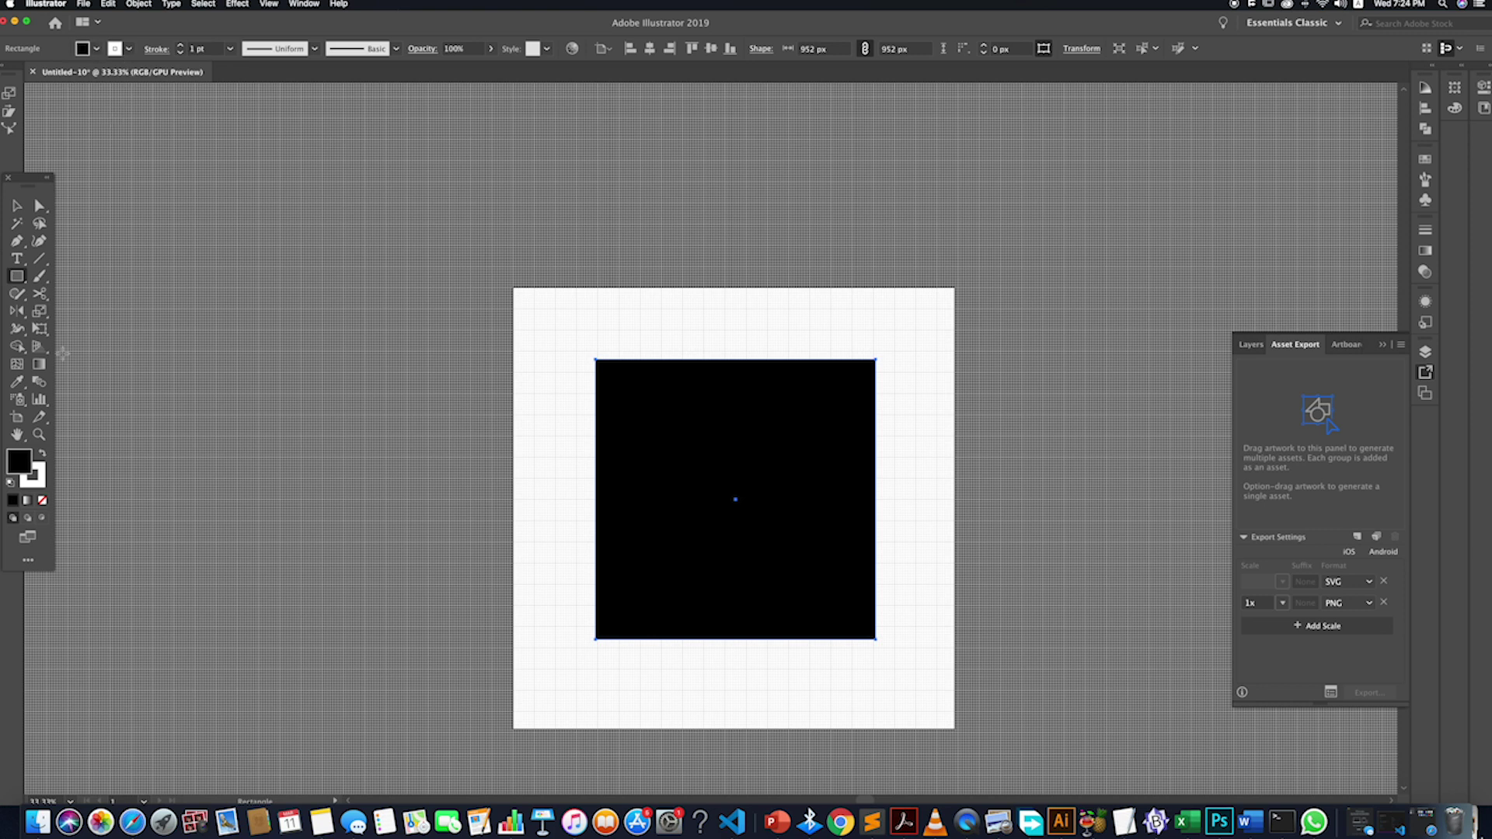
- Give the square a black stroke and set its fill to none
{"action": "left_click", "coordinate": [42, 453]}
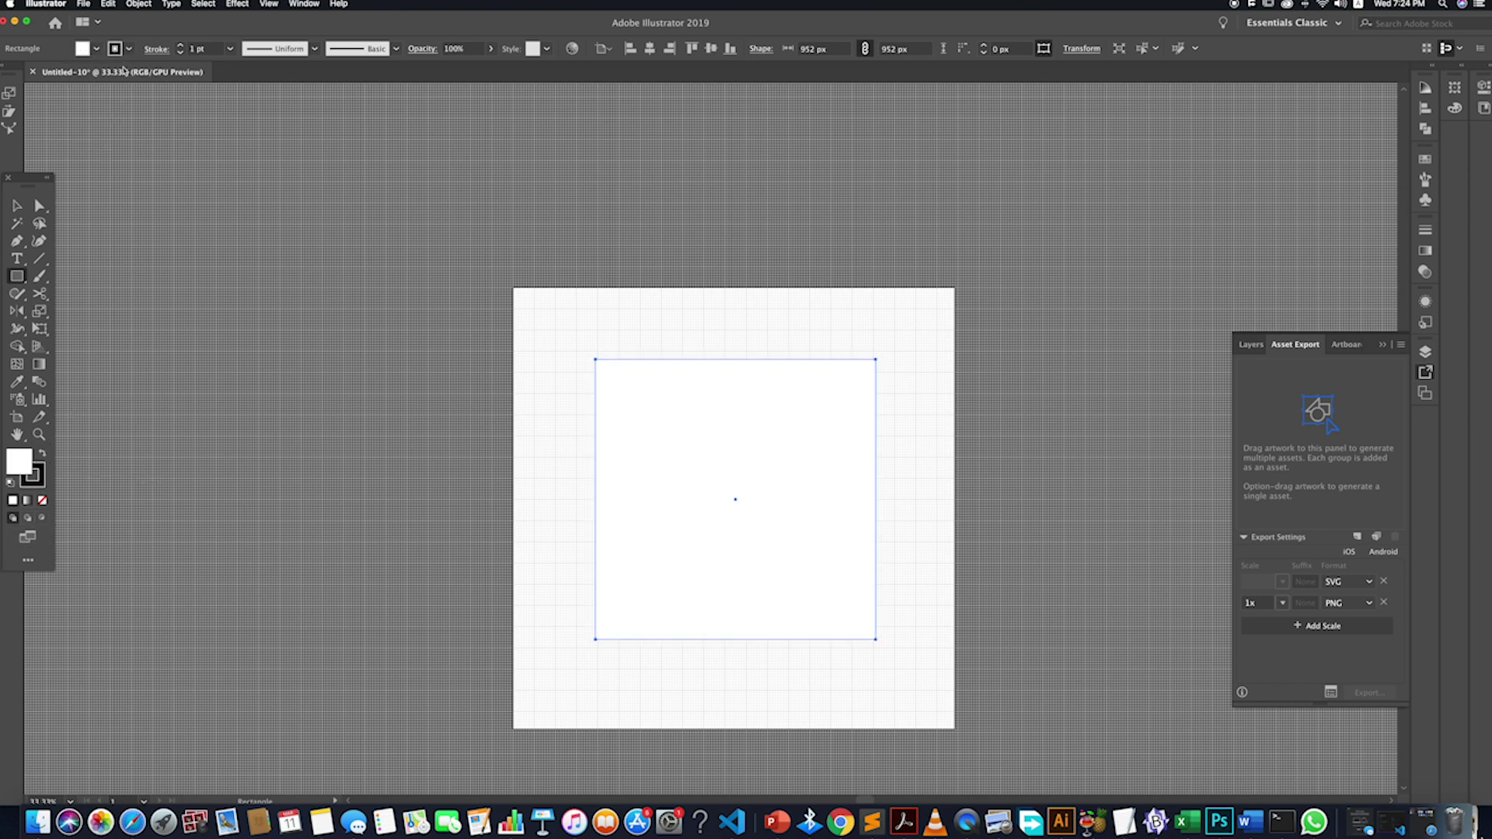
{"action": "left_click", "coordinate": [83, 52]}
{"action": "left_click", "coordinate": [5, 71]}
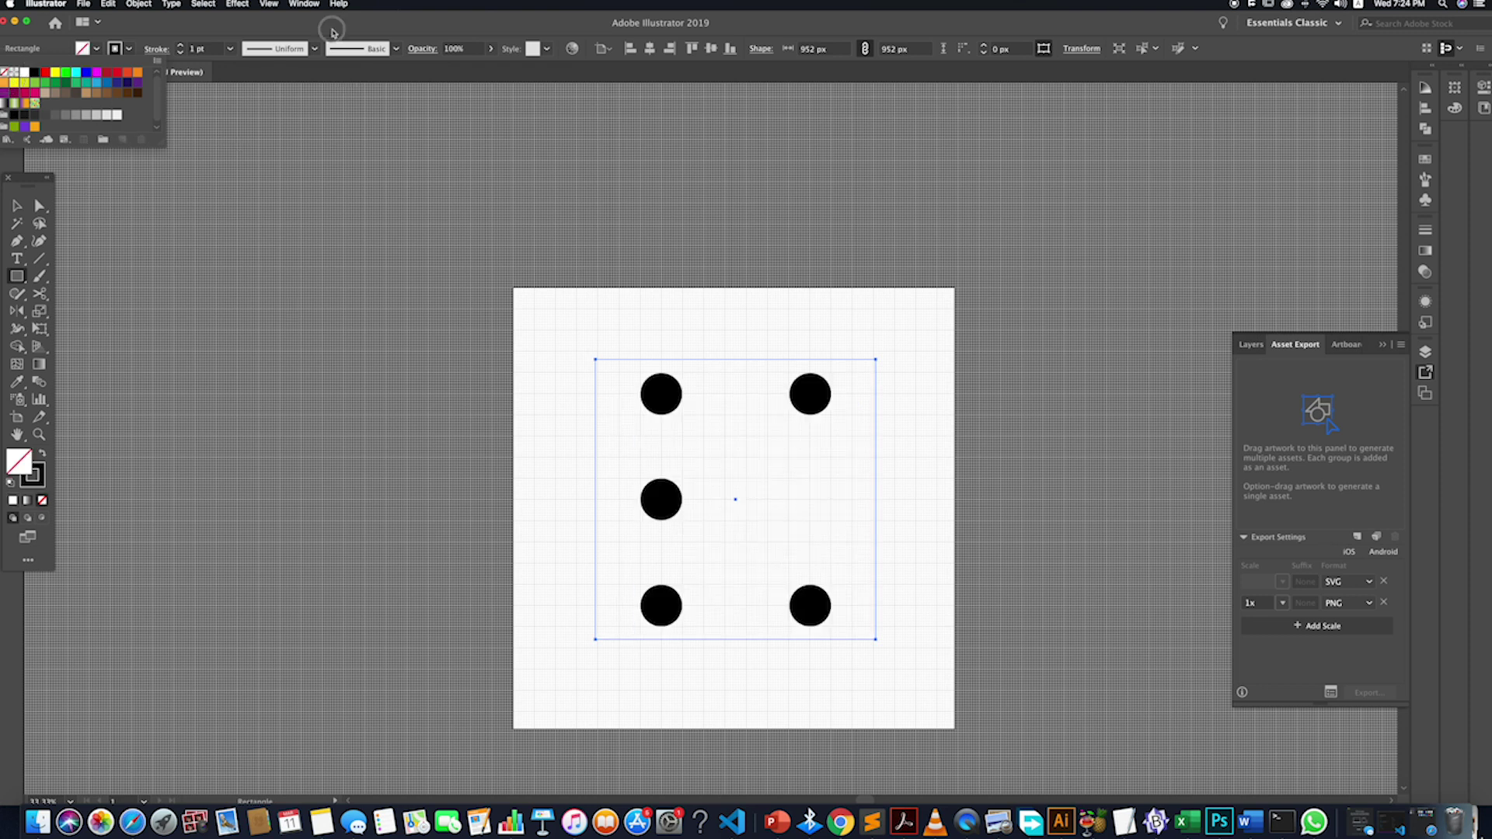
{"action": "key", "text": "Escape"}
- Remove the stroke from the upper circle of the three-circle column
{"action": "left_click", "coordinate": [16, 205]}
{"action": "left_click", "coordinate": [672, 396]}
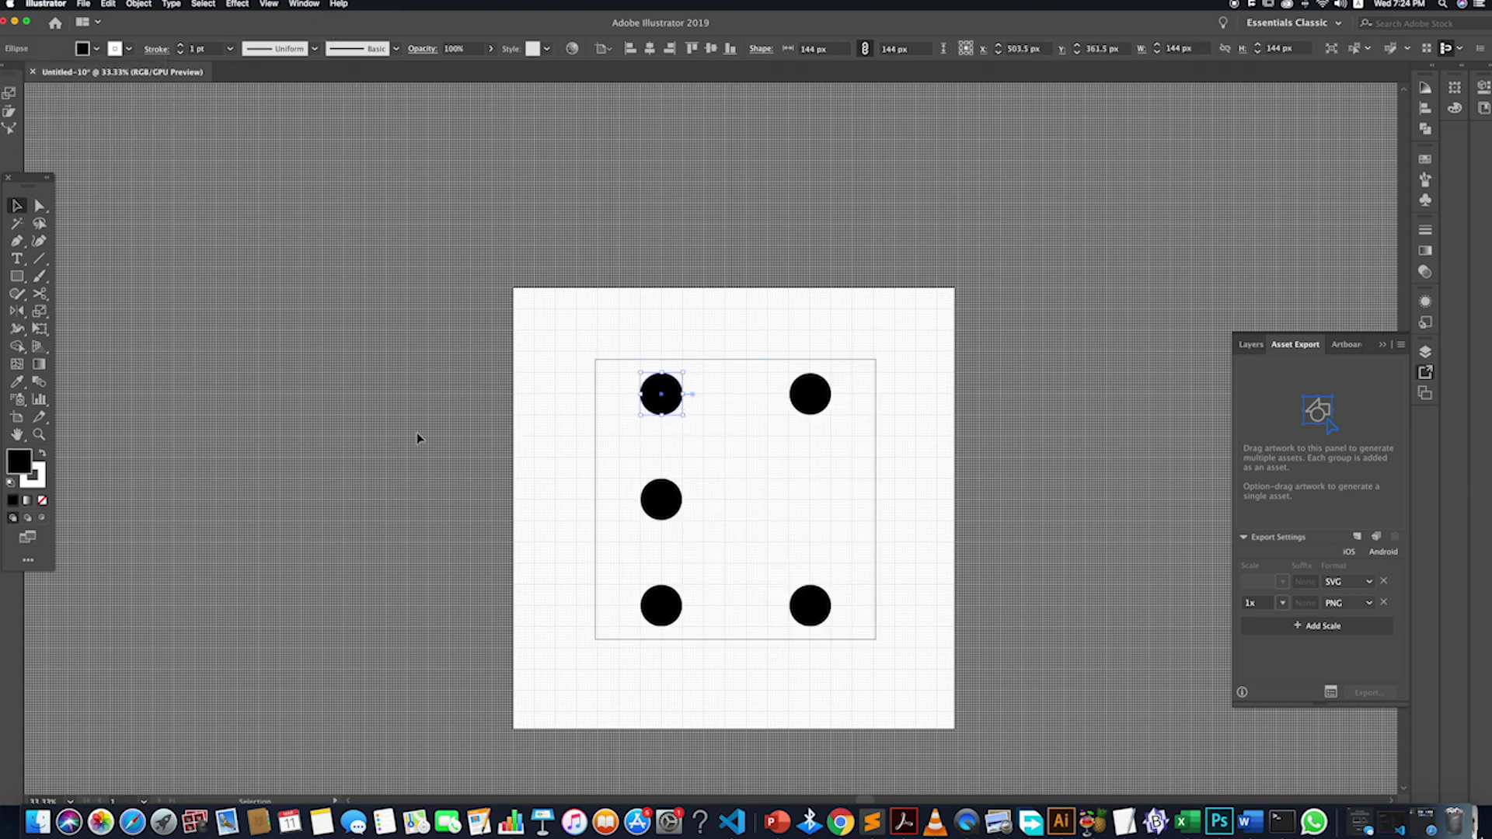
{"action": "left_click", "coordinate": [35, 475]}
{"action": "left_click", "coordinate": [42, 500]}
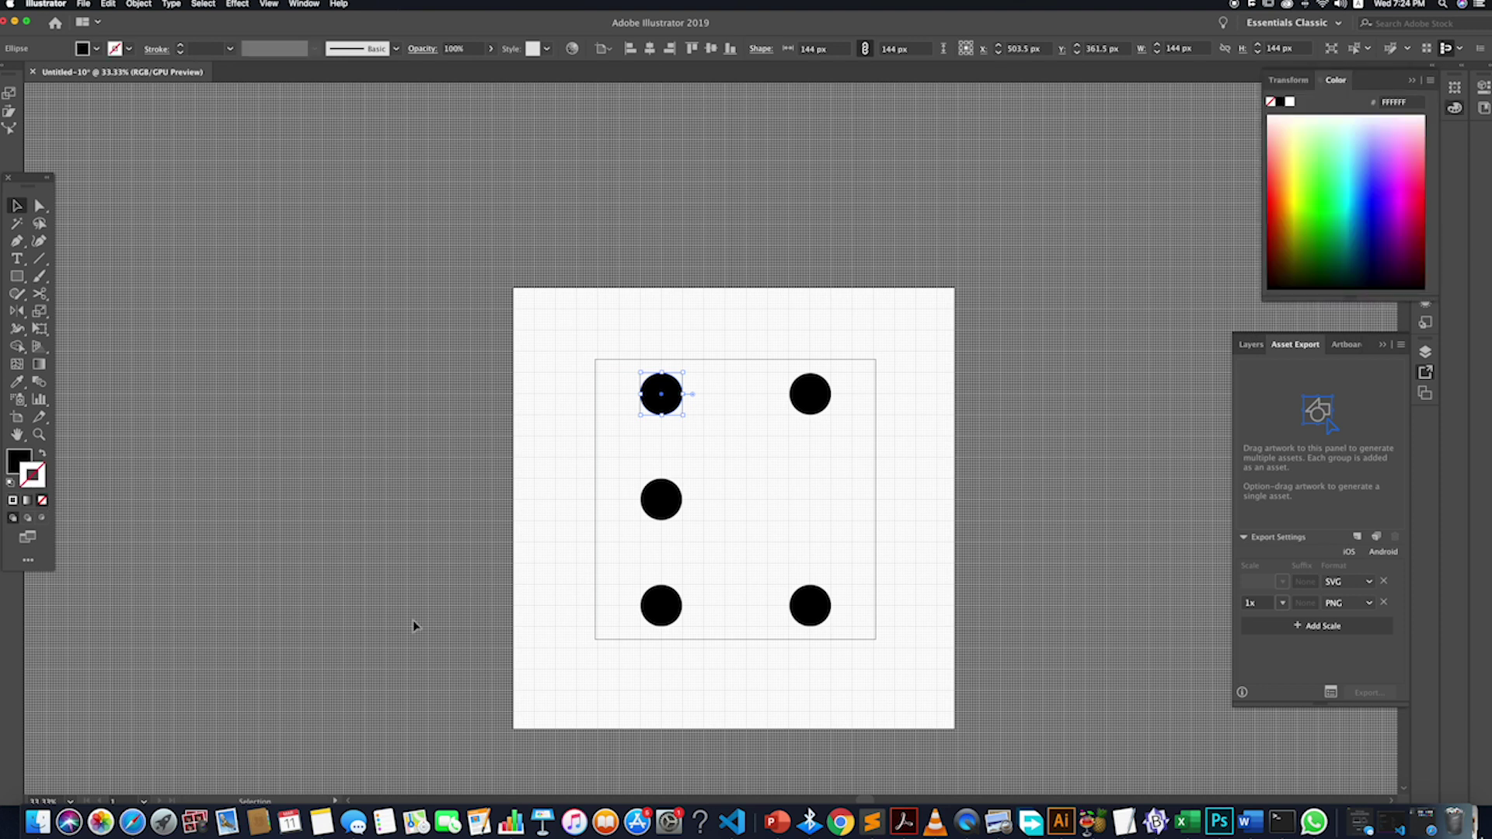
- Select the four remaining circles together and set their stroke to none
{"action": "left_click", "coordinate": [661, 606]}
{"action": "left_click", "coordinate": [661, 499], "text": "shift"}
{"action": "left_click", "coordinate": [802, 602], "text": "shift"}
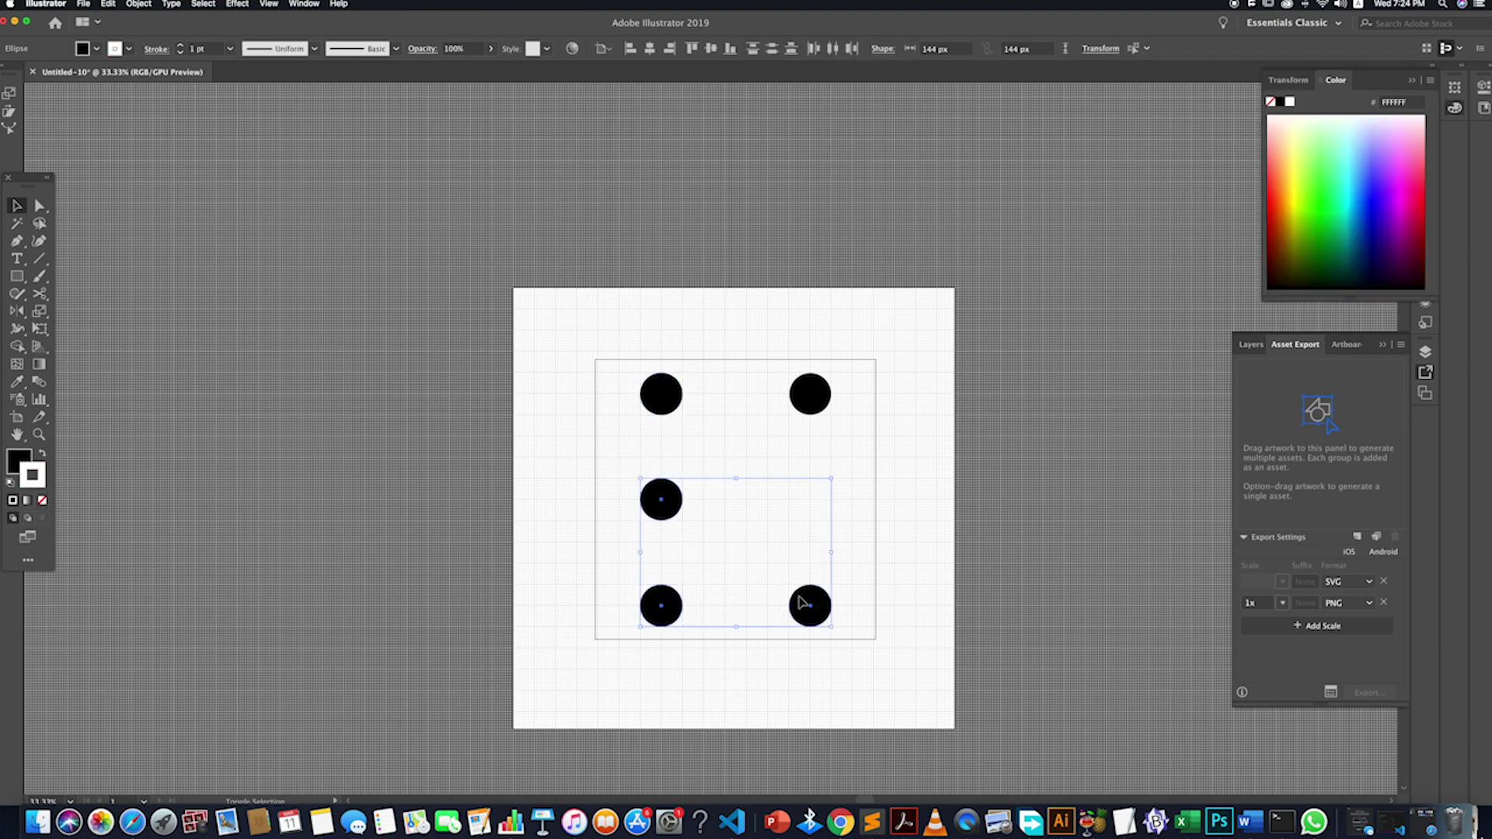
{"action": "left_click", "coordinate": [815, 409], "text": "shift"}
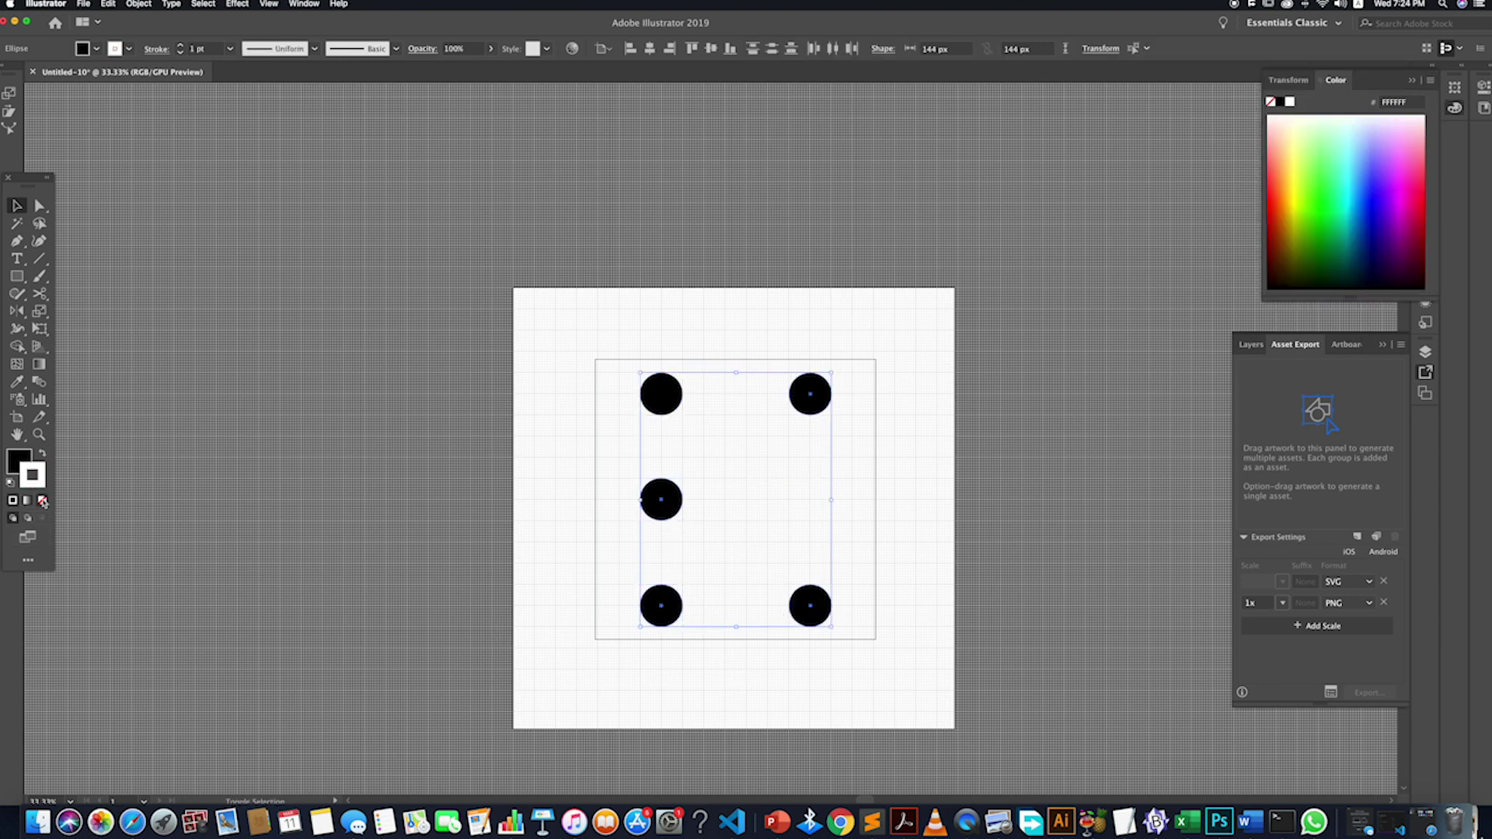
{"action": "left_click", "coordinate": [272, 516]}
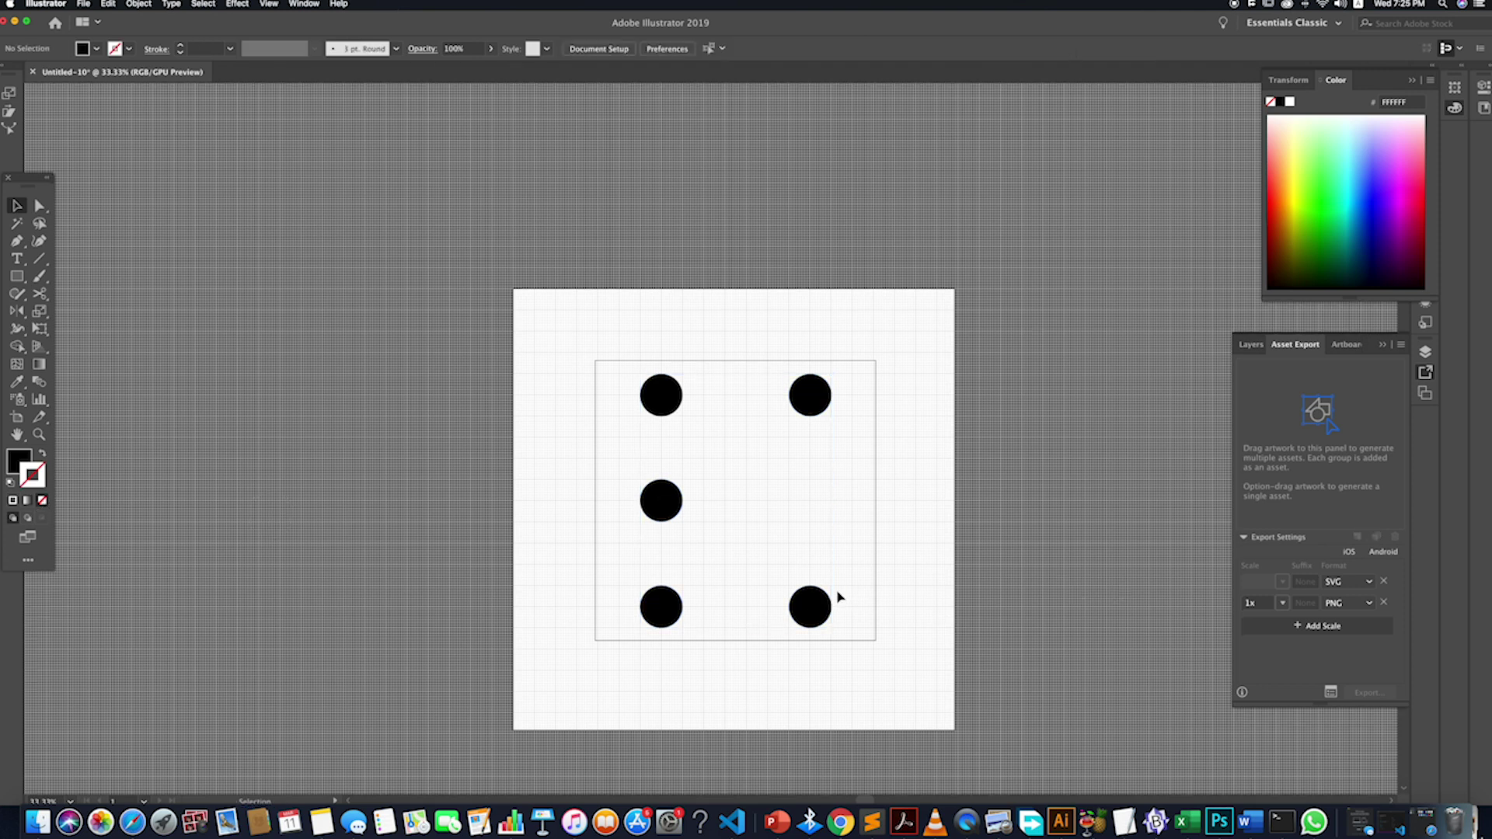
- Increase the stroke weight of the square frame to 25 pt
{"action": "scroll", "coordinate": [843, 599], "scroll_direction": "right", "scroll_amount": 3}
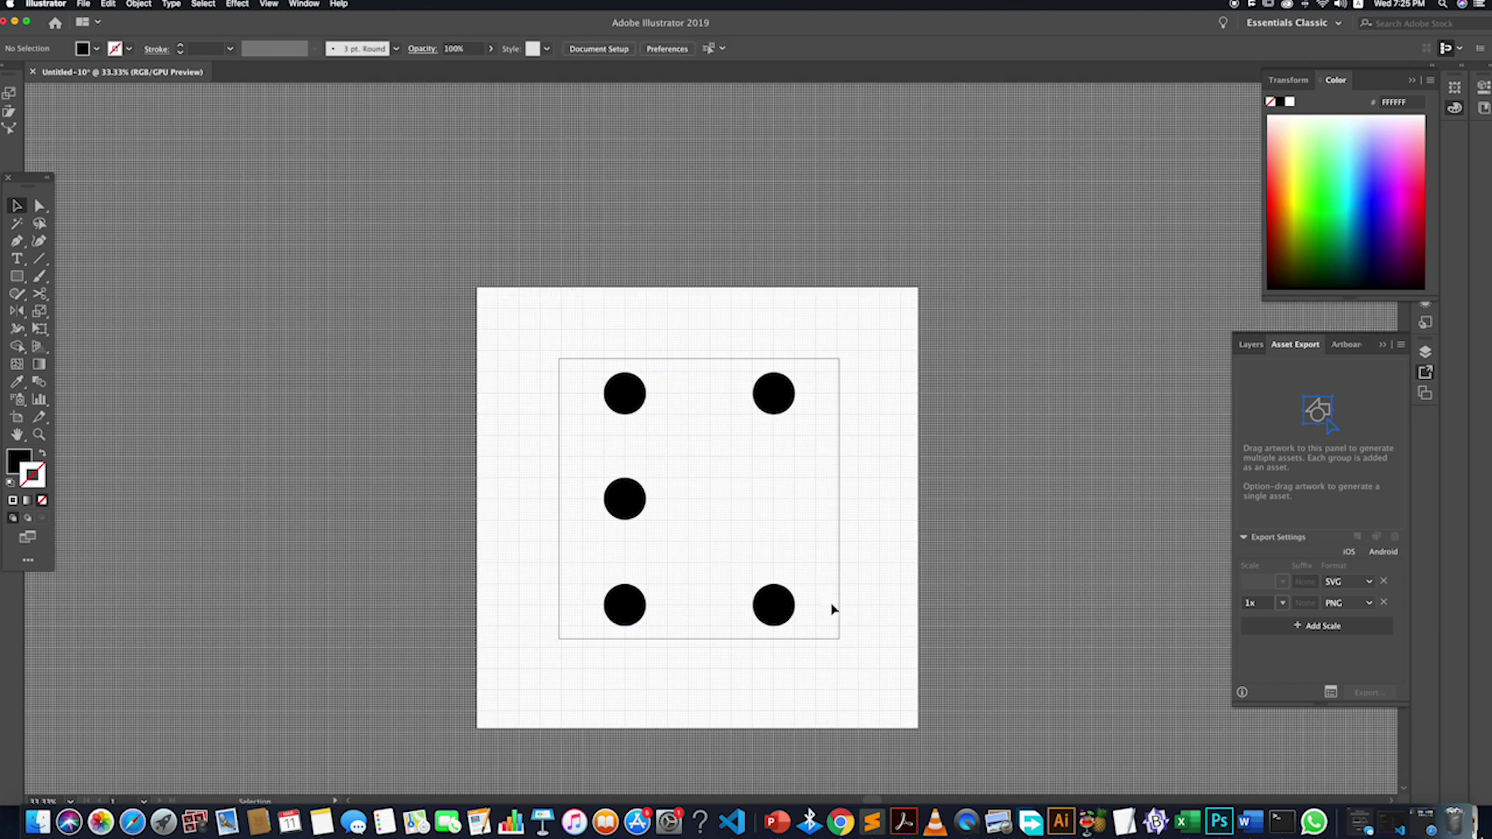
{"action": "left_click", "coordinate": [838, 607]}
{"action": "scroll", "coordinate": [824, 602], "scroll_direction": "right", "scroll_amount": 4}
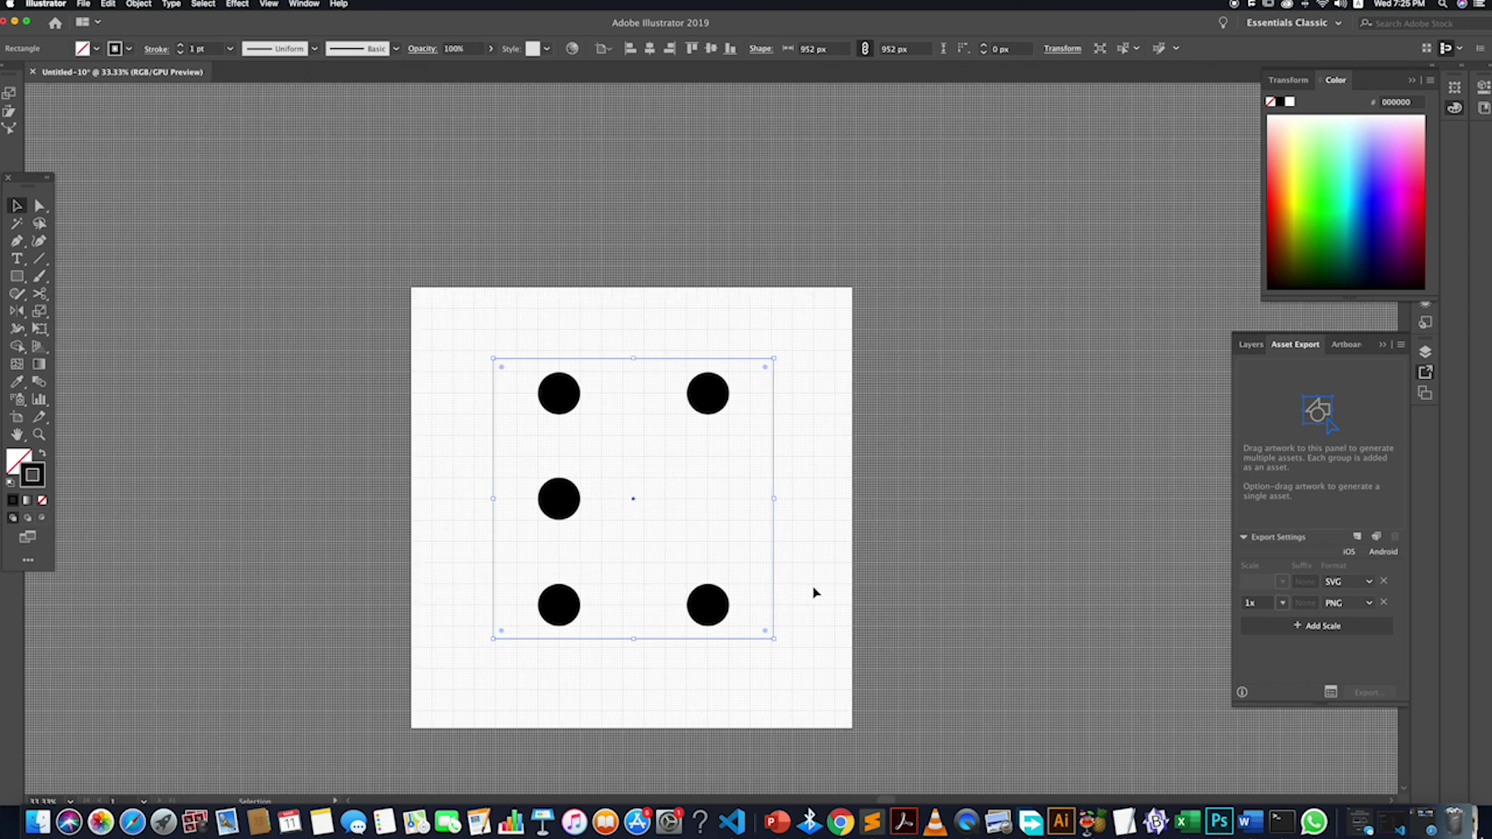
{"action": "left_click", "coordinate": [797, 593]}
{"action": "left_click", "coordinate": [774, 604]}
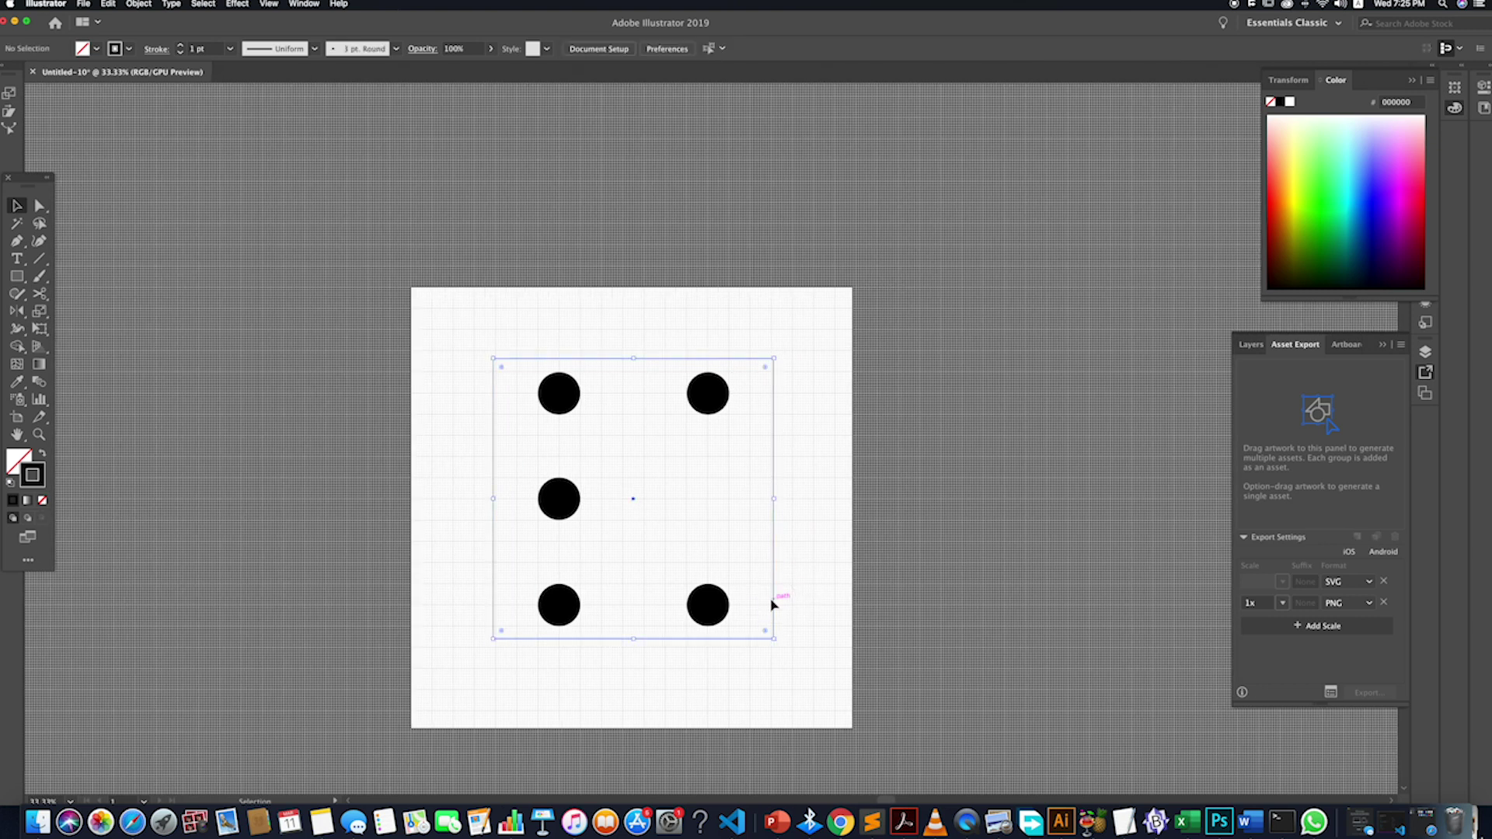
{"action": "left_click", "coordinate": [181, 45]}
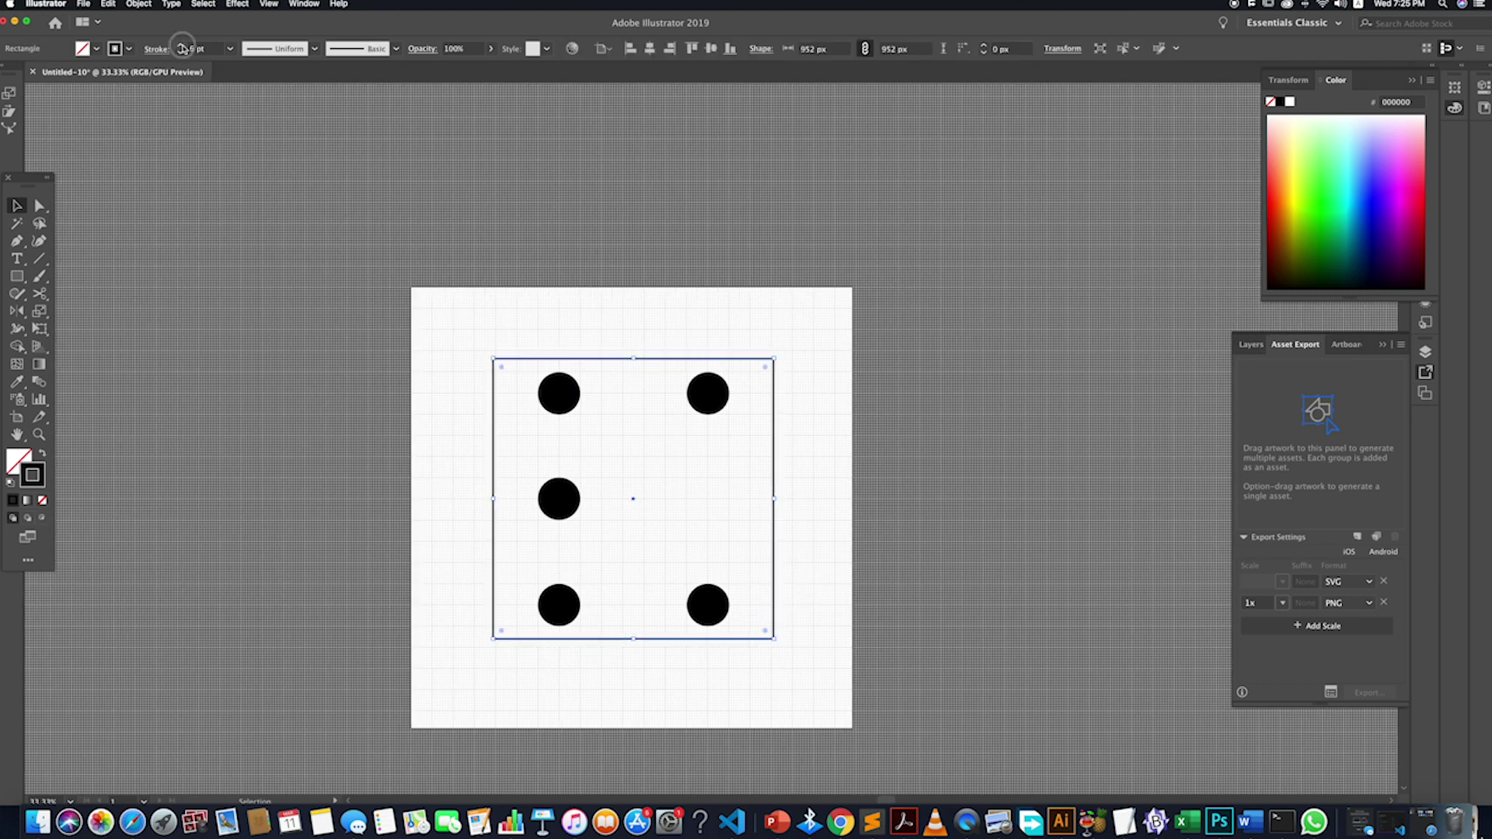
{"action": "left_click", "coordinate": [181, 46]}
{"action": "left_click", "coordinate": [181, 46]}
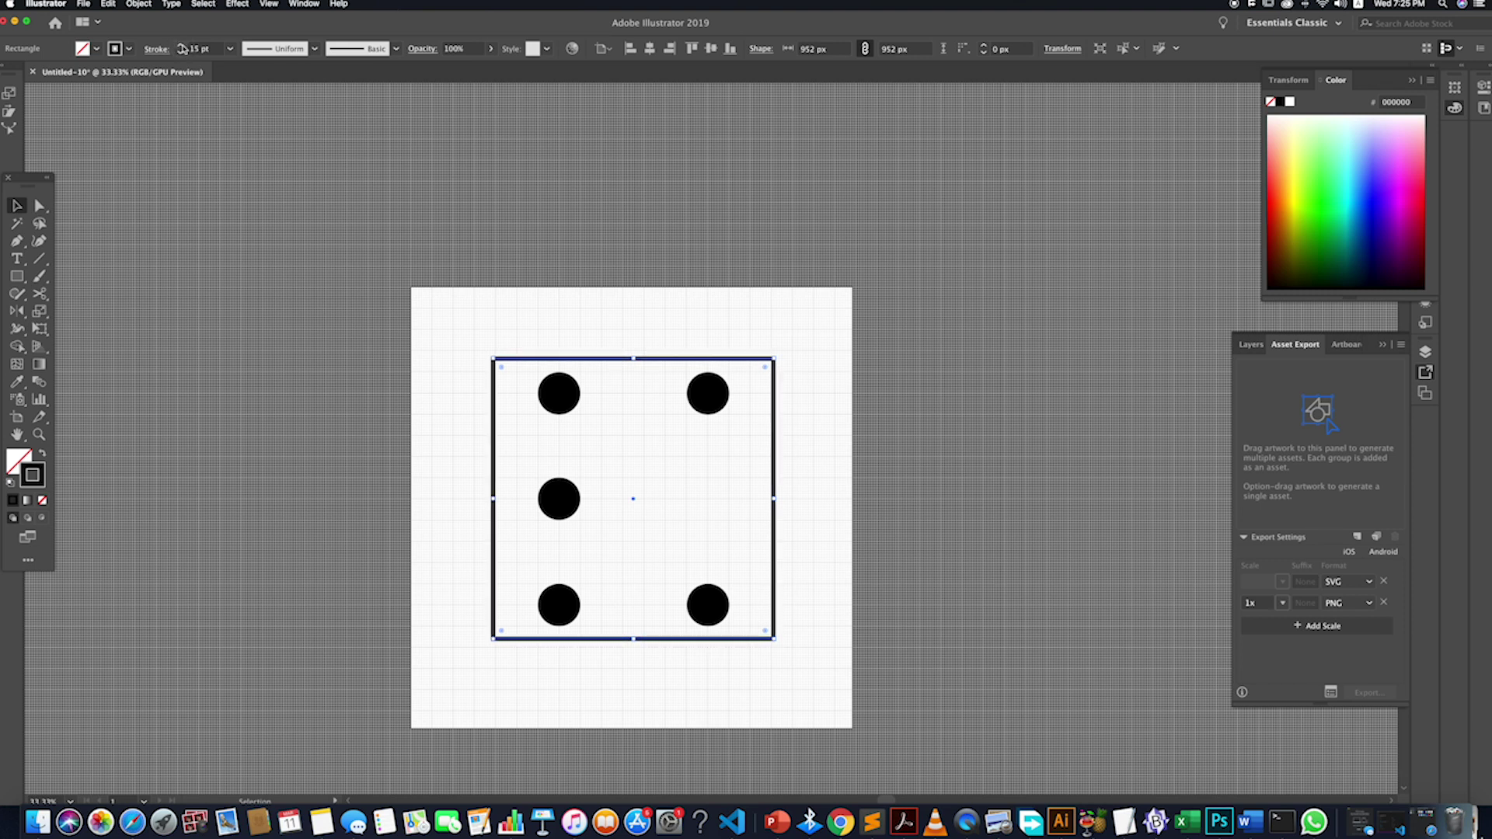
{"action": "left_click", "coordinate": [181, 46]}
{"action": "left_click", "coordinate": [181, 46]}
{"action": "left_click", "coordinate": [181, 46]}
{"action": "left_click", "coordinate": [181, 45]}
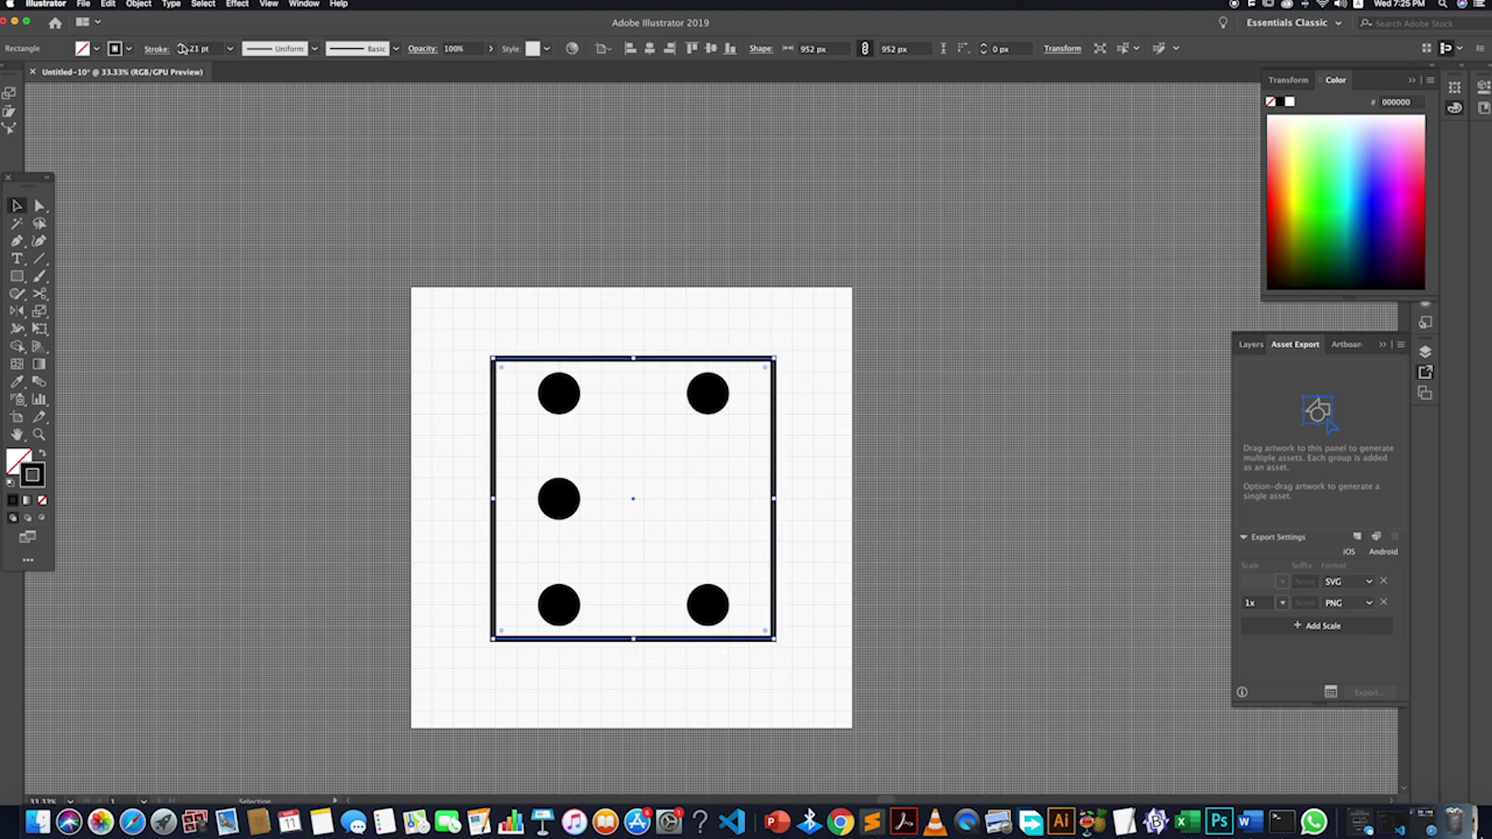
{"action": "left_click", "coordinate": [181, 46]}
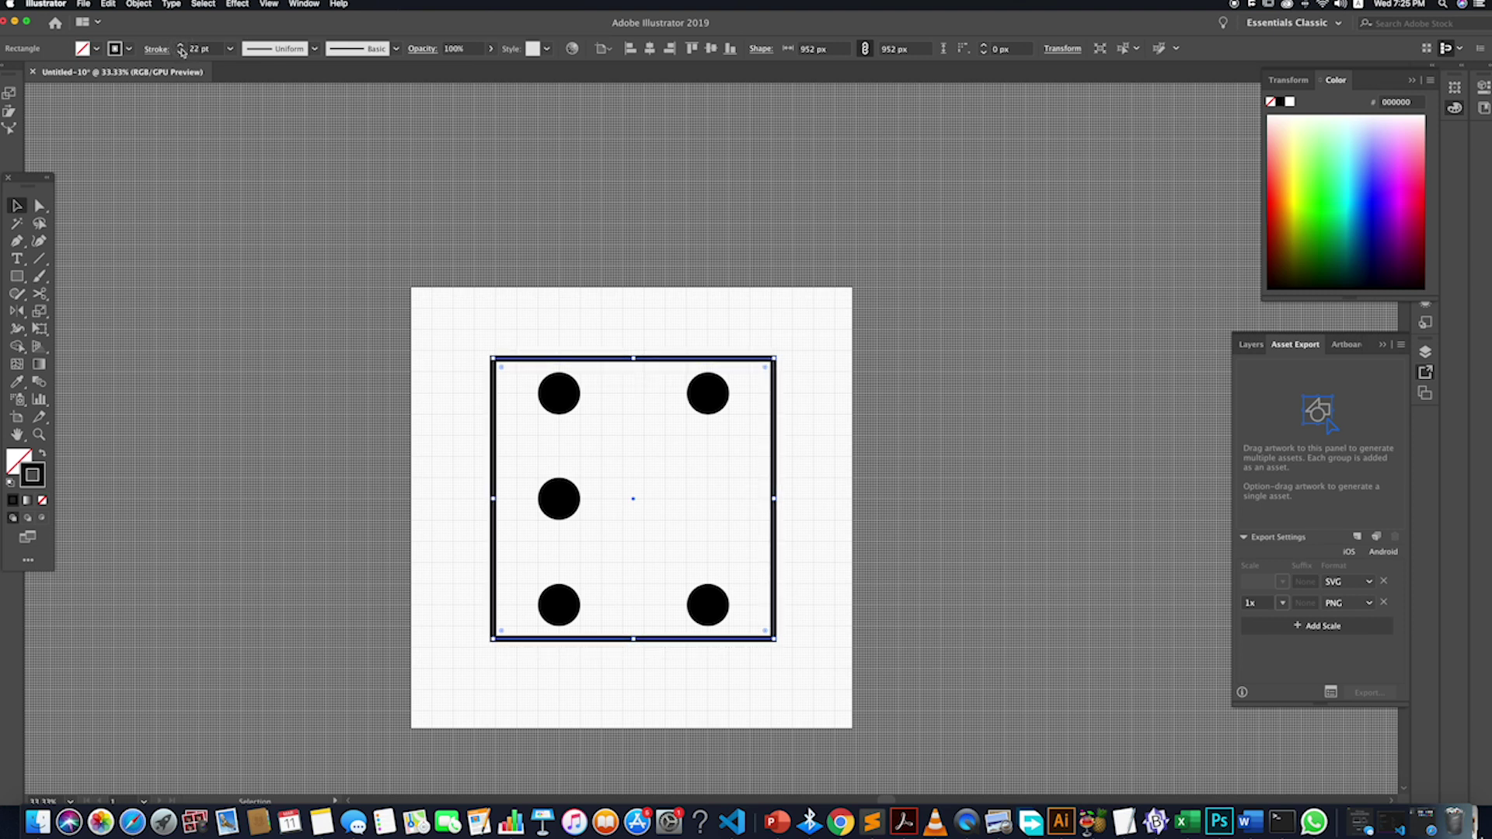
{"action": "left_click", "coordinate": [181, 46]}
{"action": "left_click", "coordinate": [181, 46]}
{"action": "left_click", "coordinate": [181, 46]}
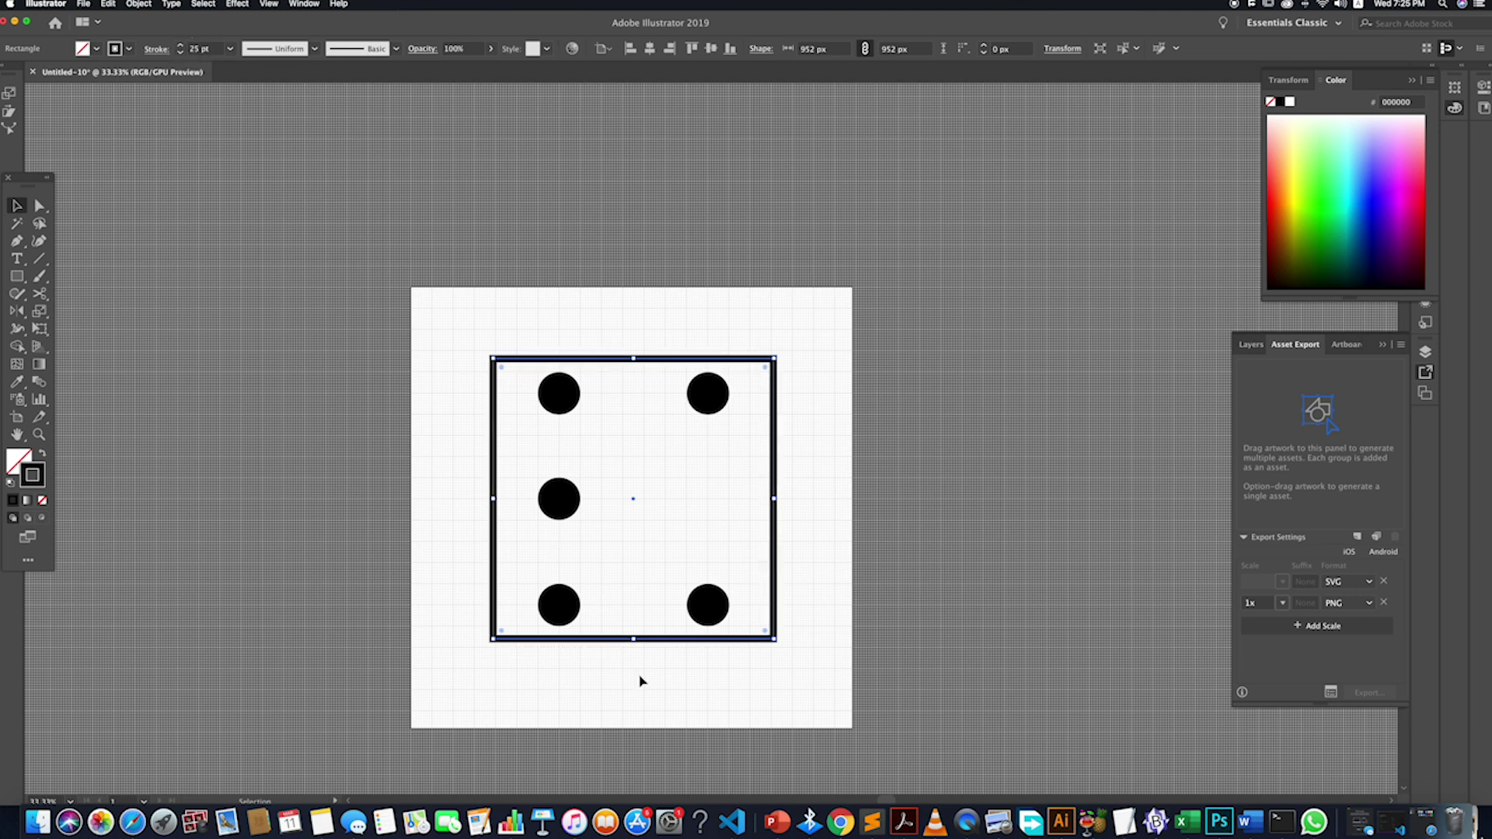
- Stretch the frame's height evenly from its centre to leave more room above and below the circles, then deselect it
{"action": "left_click_drag", "start_coordinate": [636, 640], "coordinate": [633, 660]}
{"action": "left_click", "coordinate": [633, 626]}
{"action": "scroll", "coordinate": [633, 624], "scroll_direction": "down", "scroll_amount": 1}
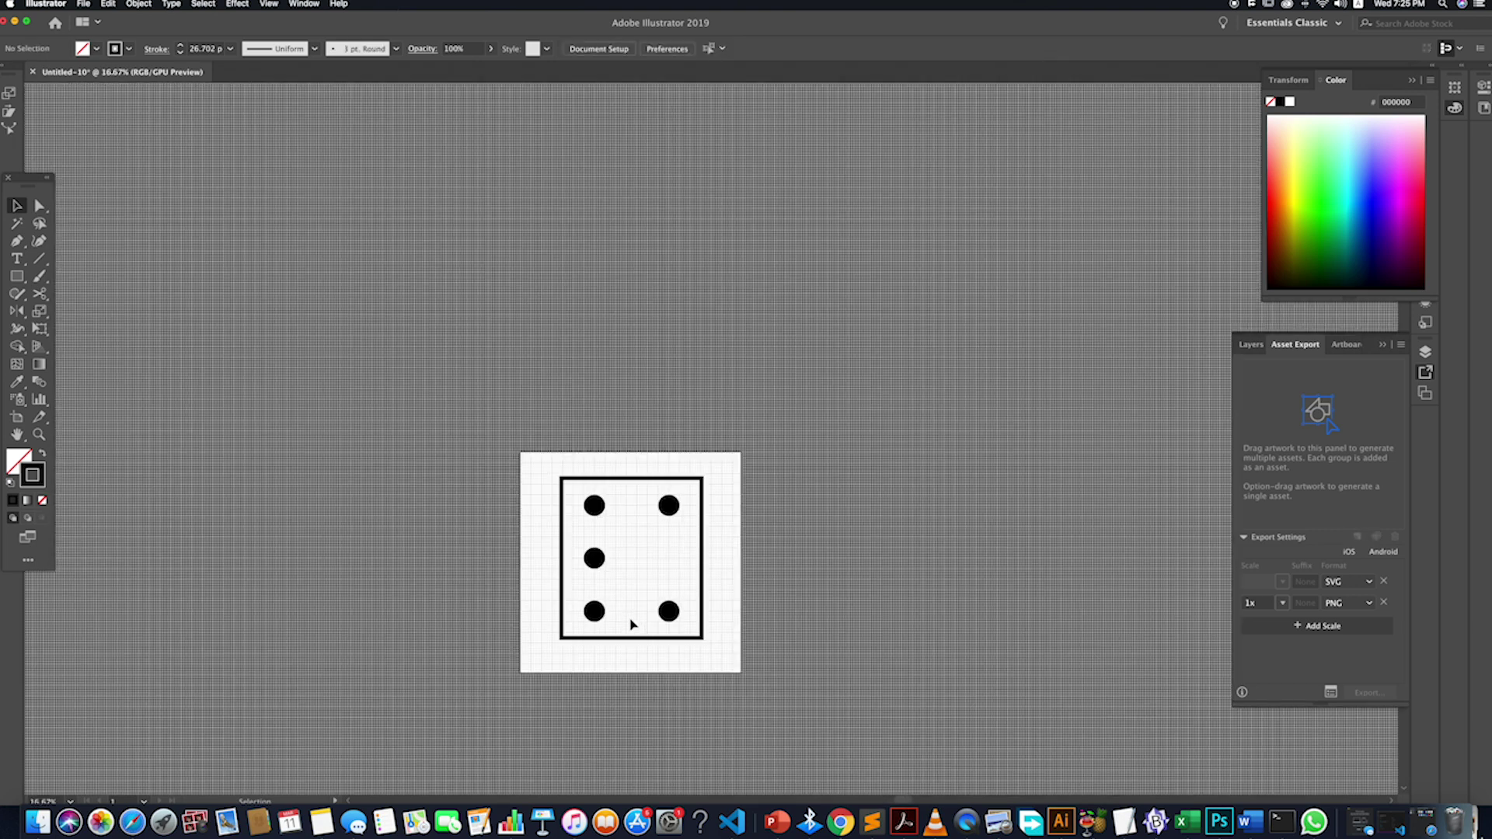
{"action": "left_click", "coordinate": [752, 616]}
- Hide the document grid
{"action": "left_click", "coordinate": [271, 4]}
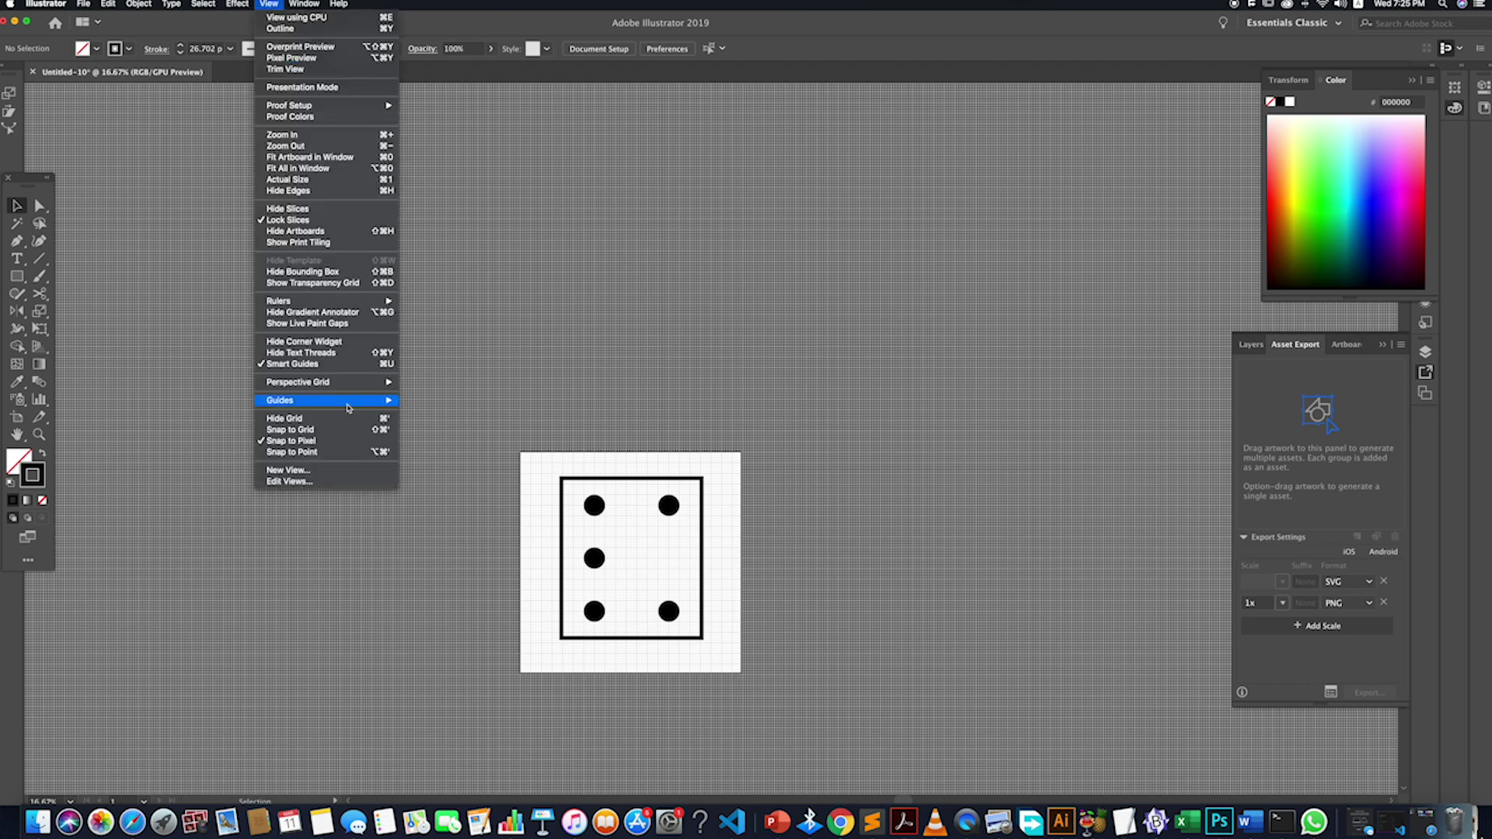
{"action": "left_click", "coordinate": [304, 419]}
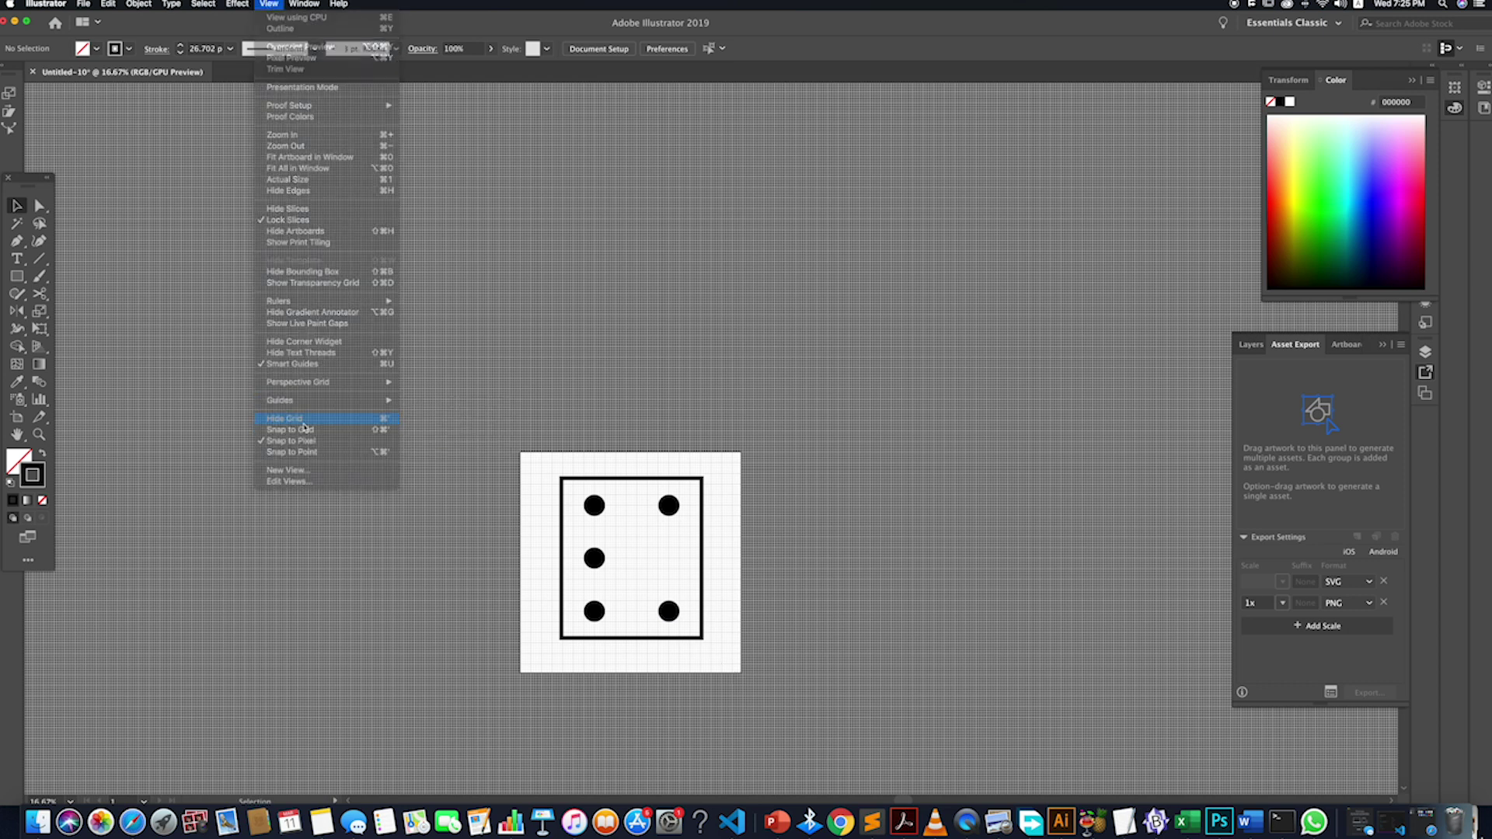
{"action": "scroll", "coordinate": [723, 629], "scroll_direction": "up", "scroll_amount": 1}
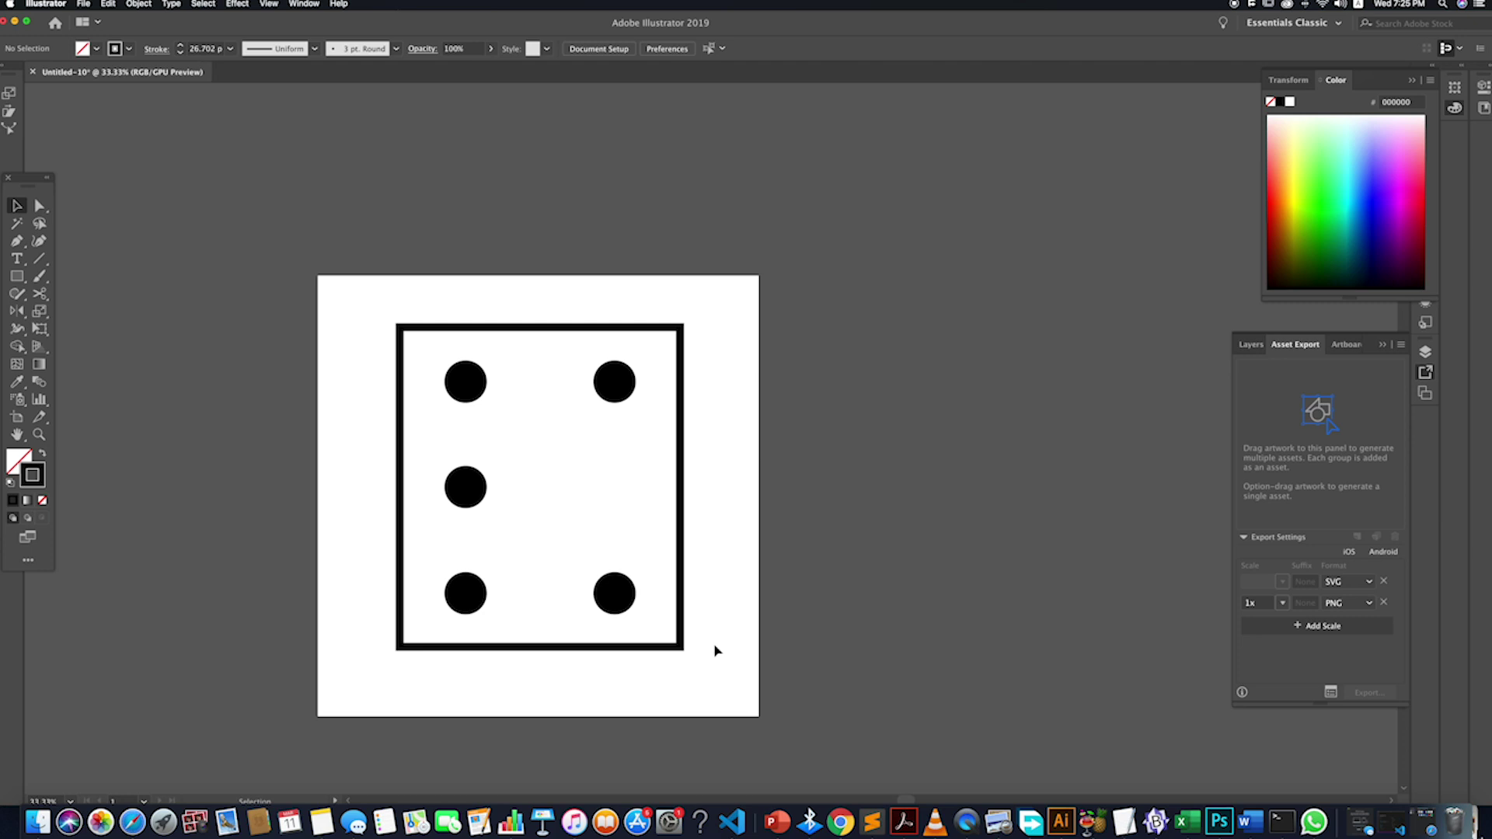
{"action": "left_click_drag", "start_coordinate": [744, 696], "coordinate": [394, 311]}
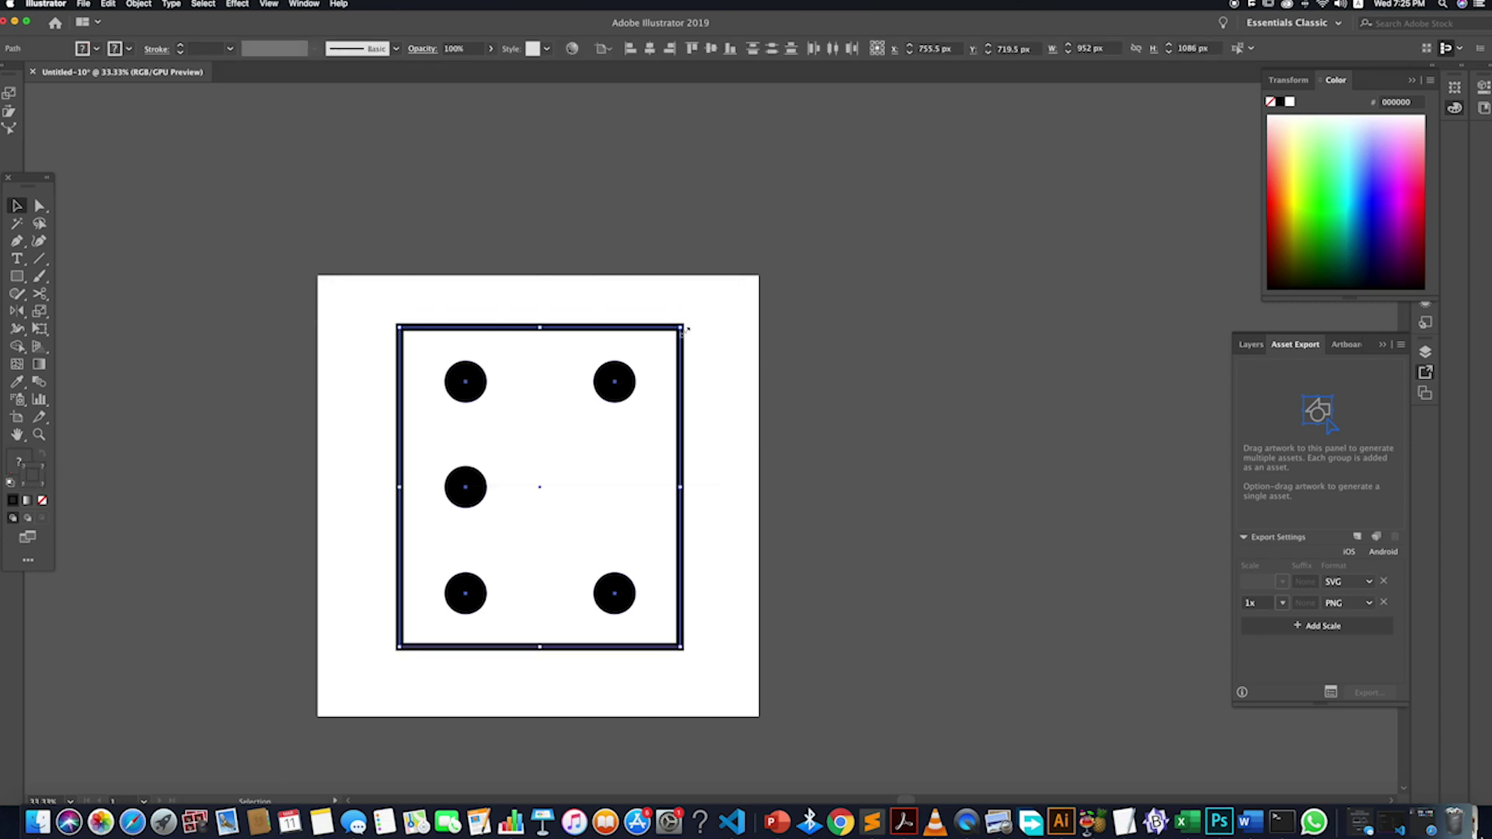
{"action": "left_click_drag", "start_coordinate": [686, 329], "coordinate": [637, 377]}
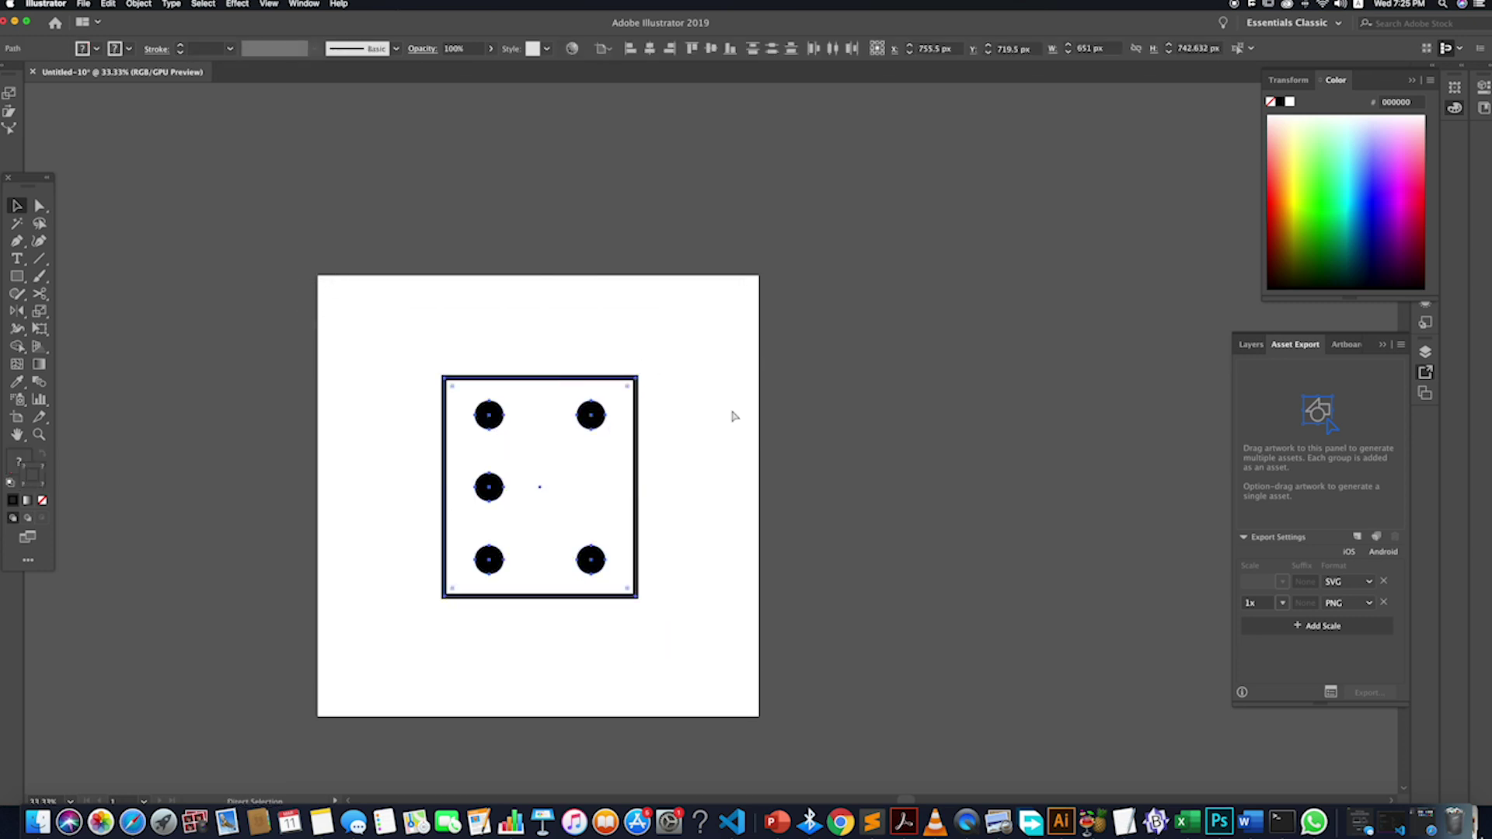
{"action": "key", "text": "super+z"}
{"action": "left_click", "coordinate": [709, 425]}
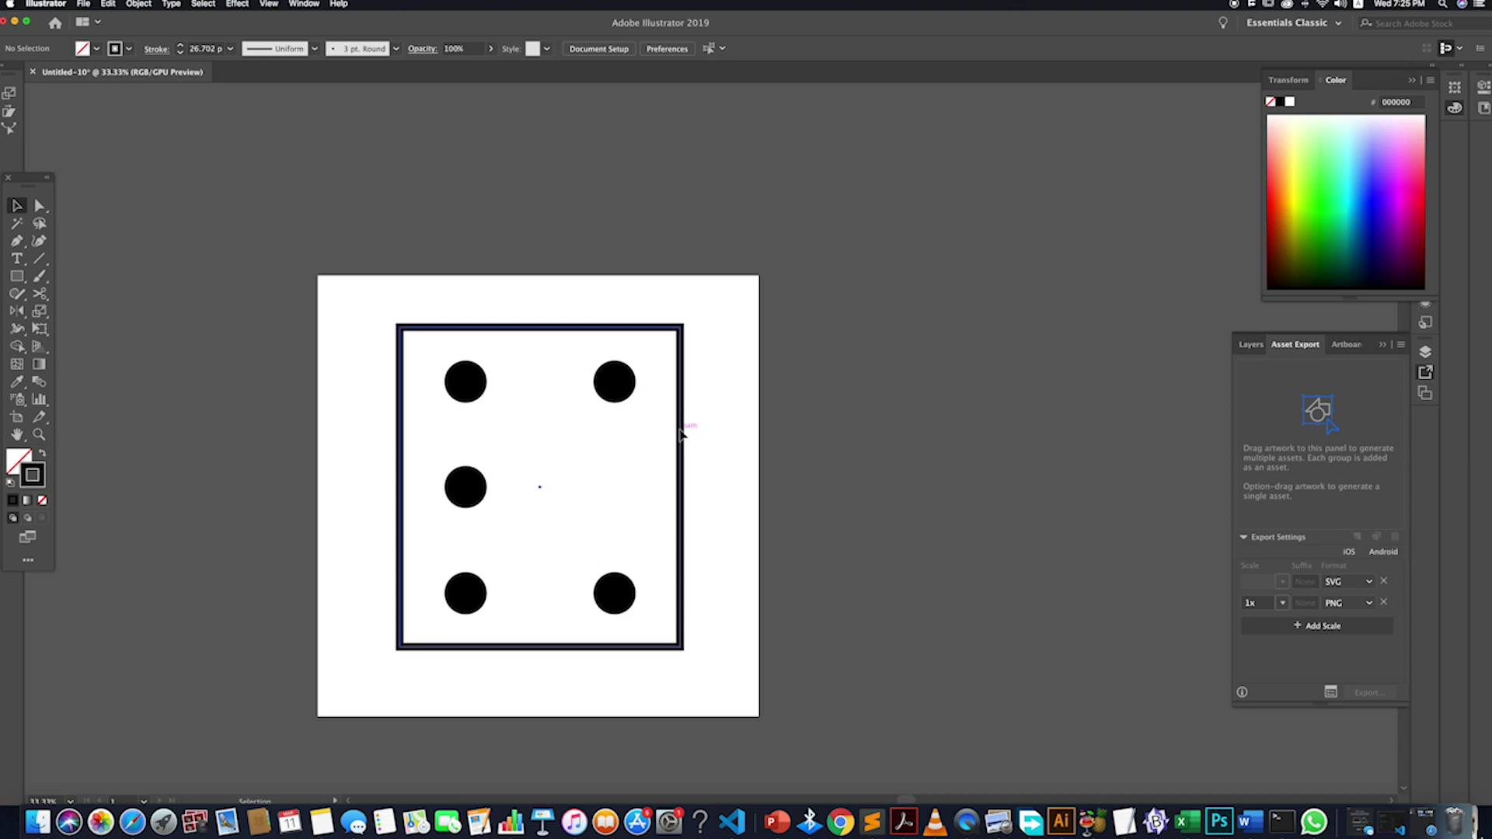
- Select the frame with all five circles and scale them down proportionally from the centre to about 375 px high
{"action": "left_click_drag", "start_coordinate": [721, 687], "coordinate": [575, 327]}
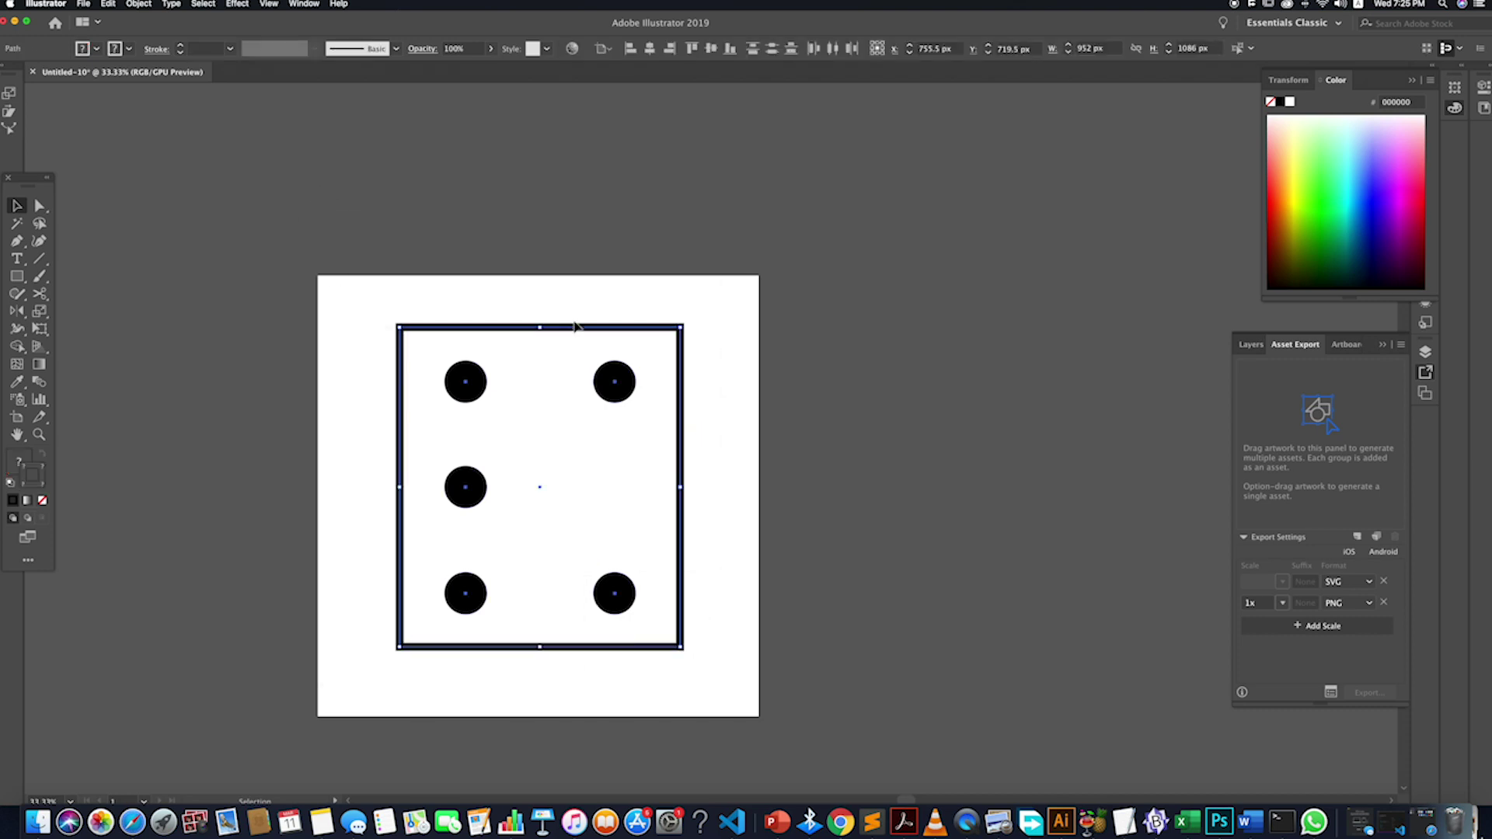
{"action": "left_click_drag", "start_coordinate": [680, 326], "coordinate": [569, 457]}
{"action": "left_click", "coordinate": [706, 467]}
{"action": "key", "text": "super+z"}
{"action": "key", "text": "super+z"}
{"action": "left_click_drag", "start_coordinate": [684, 322], "coordinate": [600, 437]}
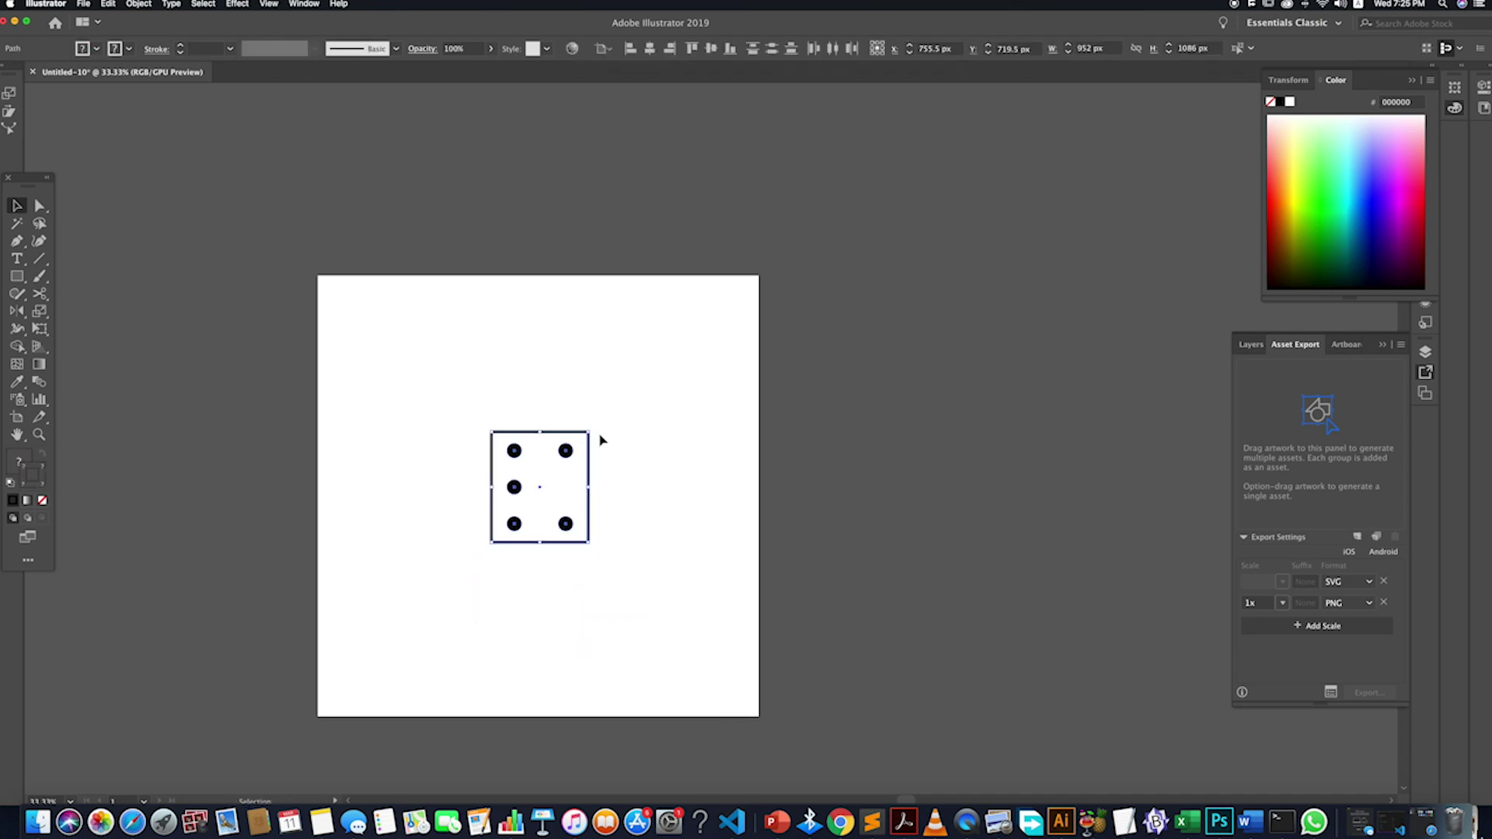
{"action": "left_click", "coordinate": [590, 482]}
{"action": "scroll", "coordinate": [597, 530], "scroll_direction": "up", "scroll_amount": 2}
{"action": "scroll", "coordinate": [597, 531], "scroll_direction": "down", "scroll_amount": 1}
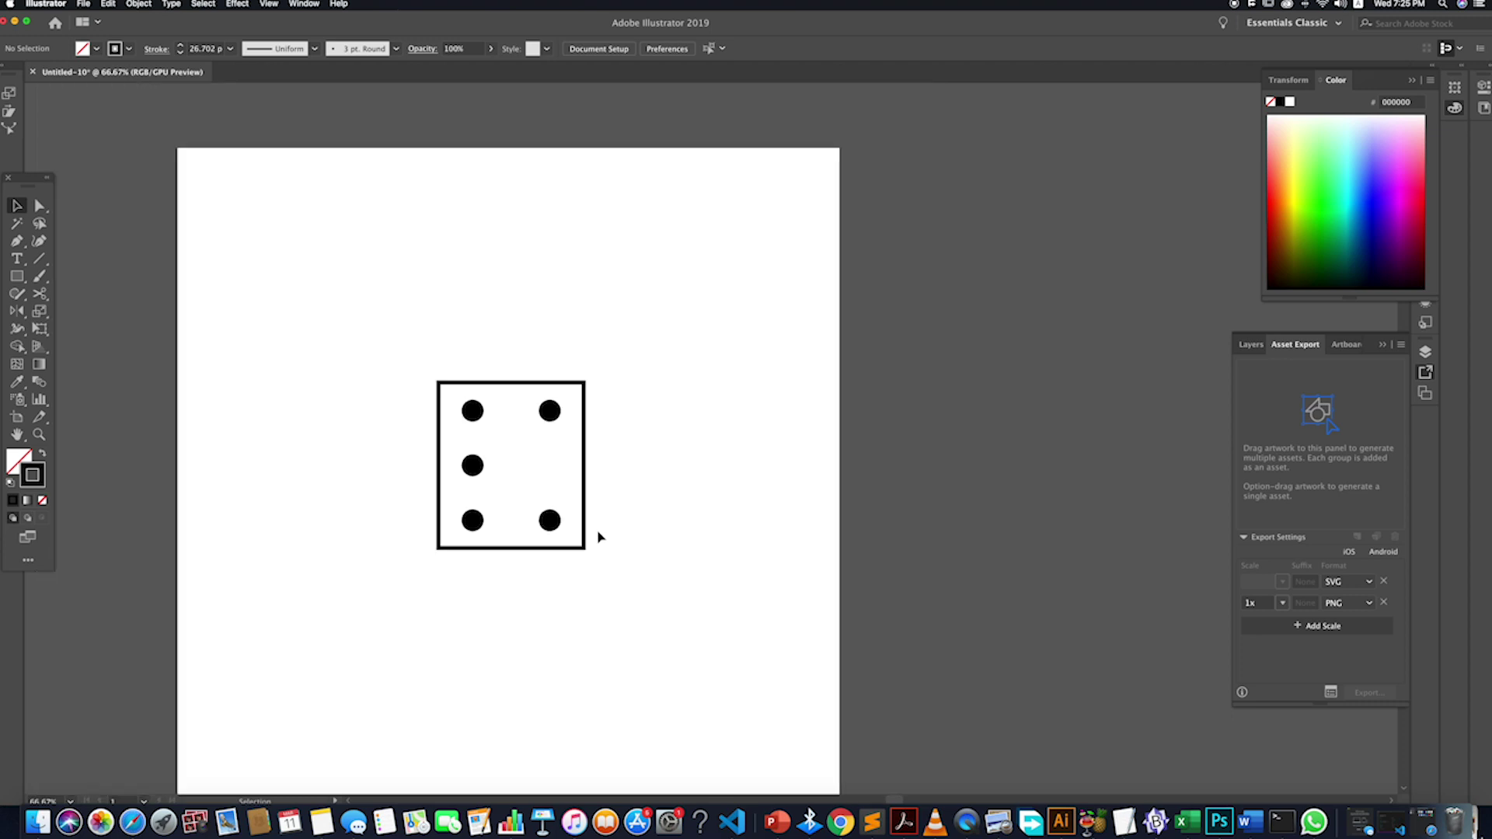
- Select the whole framed design, shift it horizontally to the left on the artboard, and deselect it
{"action": "left_click_drag", "start_coordinate": [433, 330], "coordinate": [434, 331]}
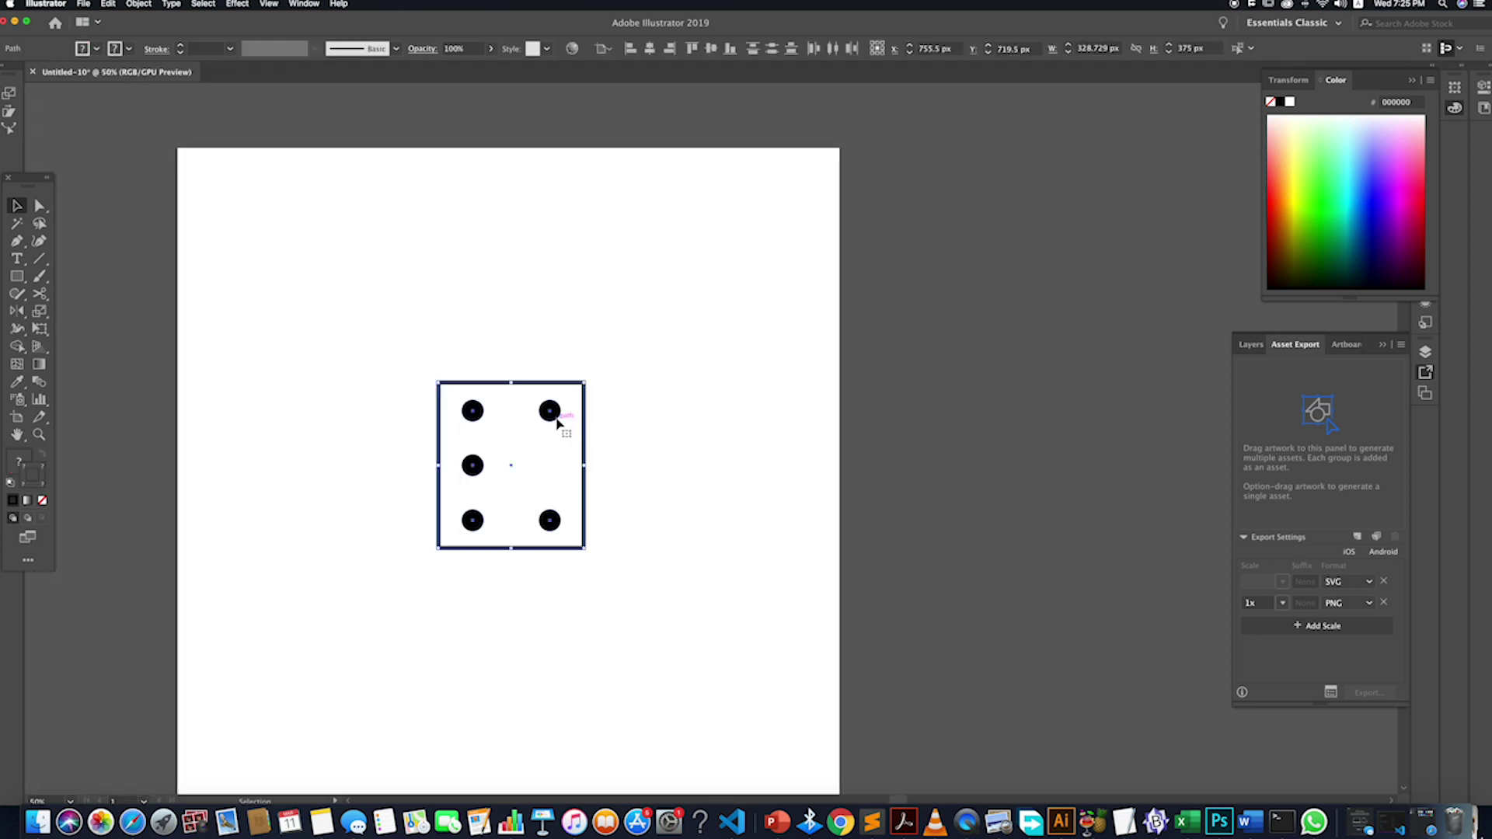
{"action": "left_click_drag", "start_coordinate": [554, 416], "coordinate": [505, 415]}
{"action": "left_click", "coordinate": [636, 436]}
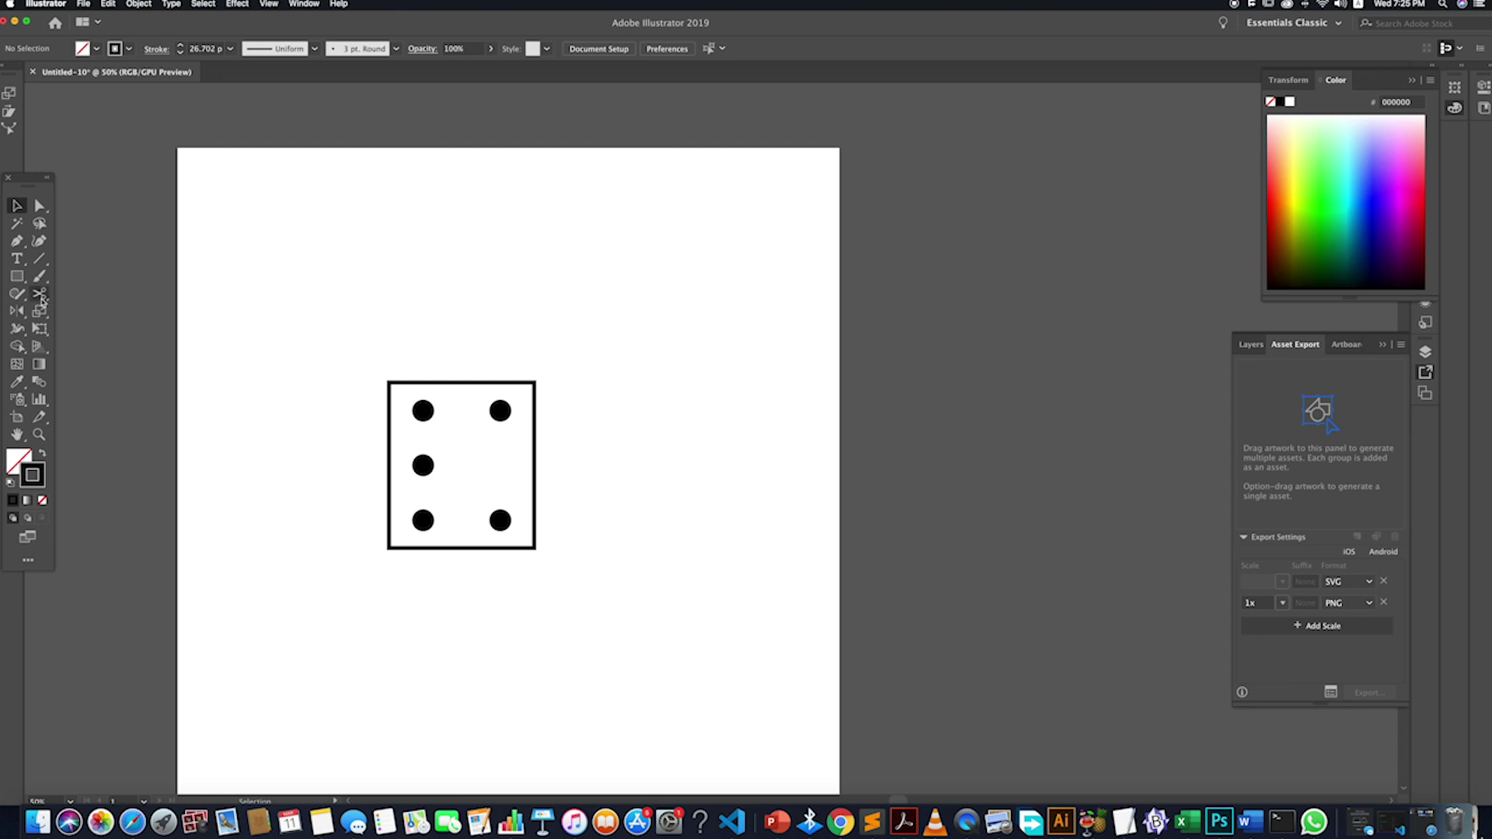
- Draw a 14 × 384 px rectangle along the outside of the frame's right edge, with black fill and no stroke
{"action": "left_click", "coordinate": [16, 276]}
{"action": "scroll", "coordinate": [551, 427], "scroll_direction": "up", "scroll_amount": 1}
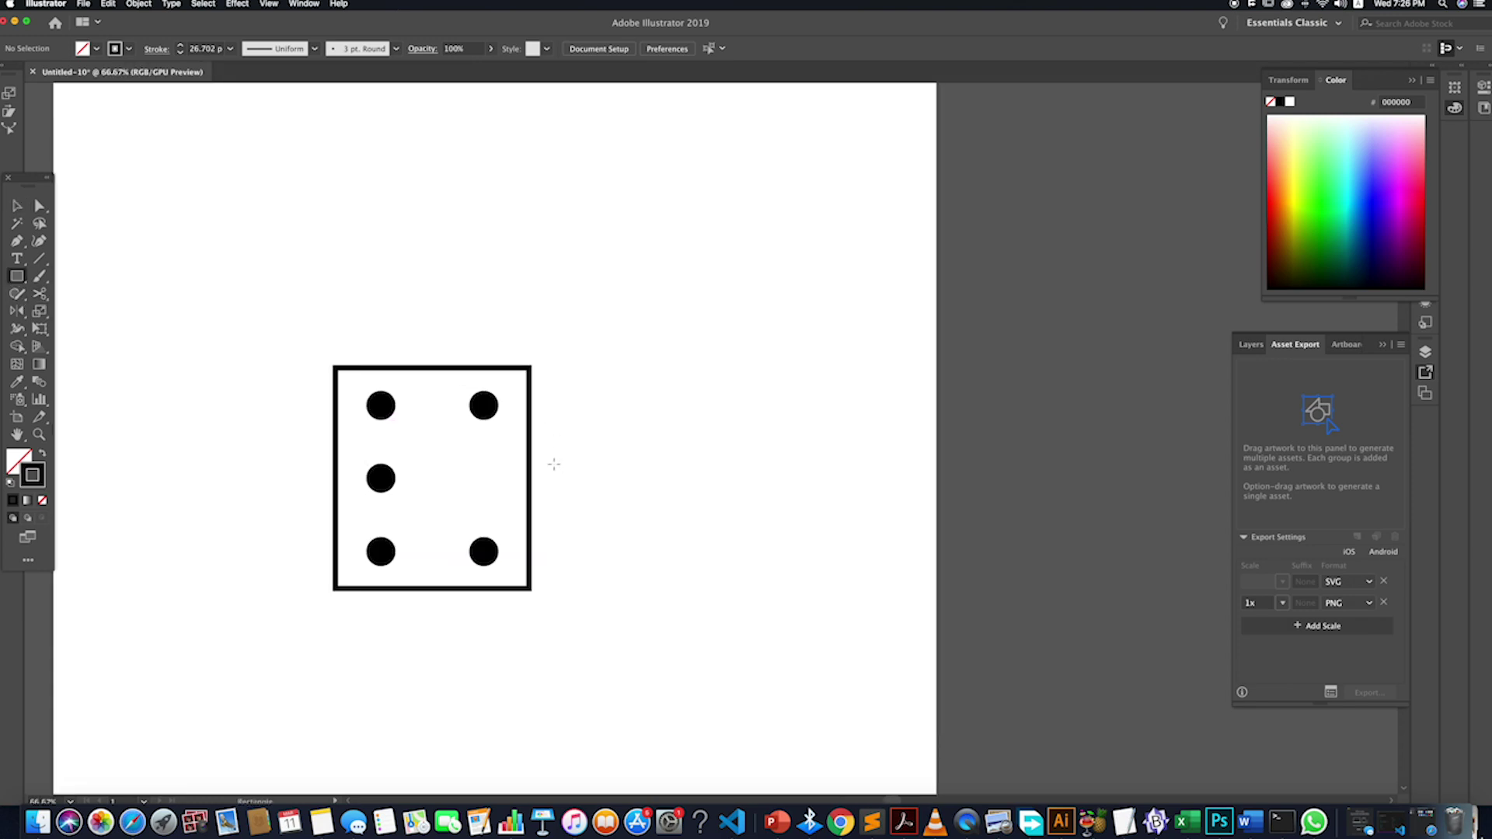
{"action": "scroll", "coordinate": [538, 592], "scroll_direction": "up", "scroll_amount": 2}
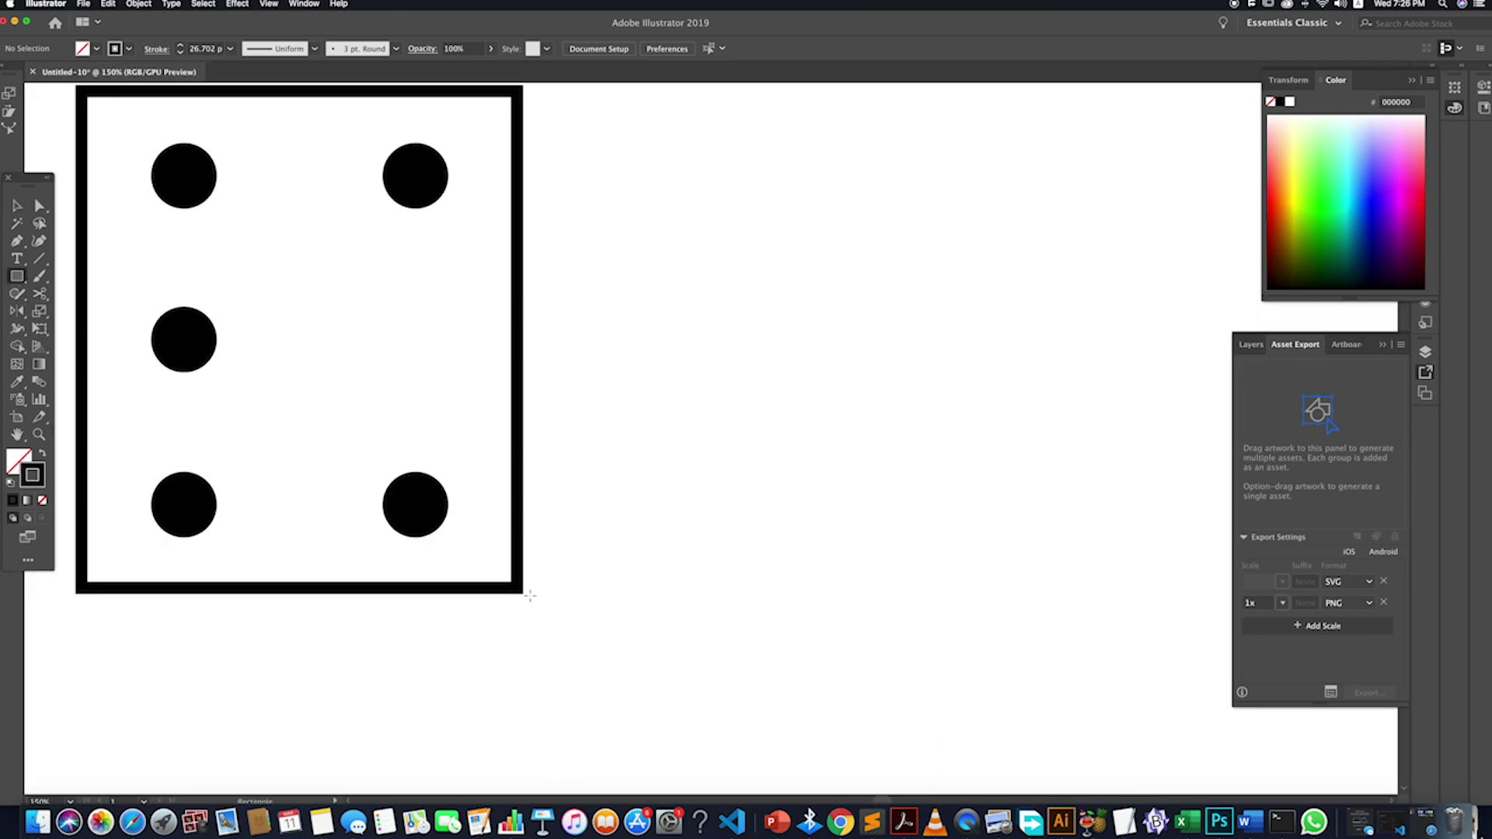
{"action": "mouse_move", "coordinate": [542, 594]}
{"action": "left_mouse_down"}
{"action": "mouse_move", "coordinate": [516, 403]}
{"action": "mouse_move", "coordinate": [572, 106]}
{"action": "mouse_move", "coordinate": [523, 347]}
{"action": "mouse_move", "coordinate": [523, 299]}
{"action": "left_mouse_up"}
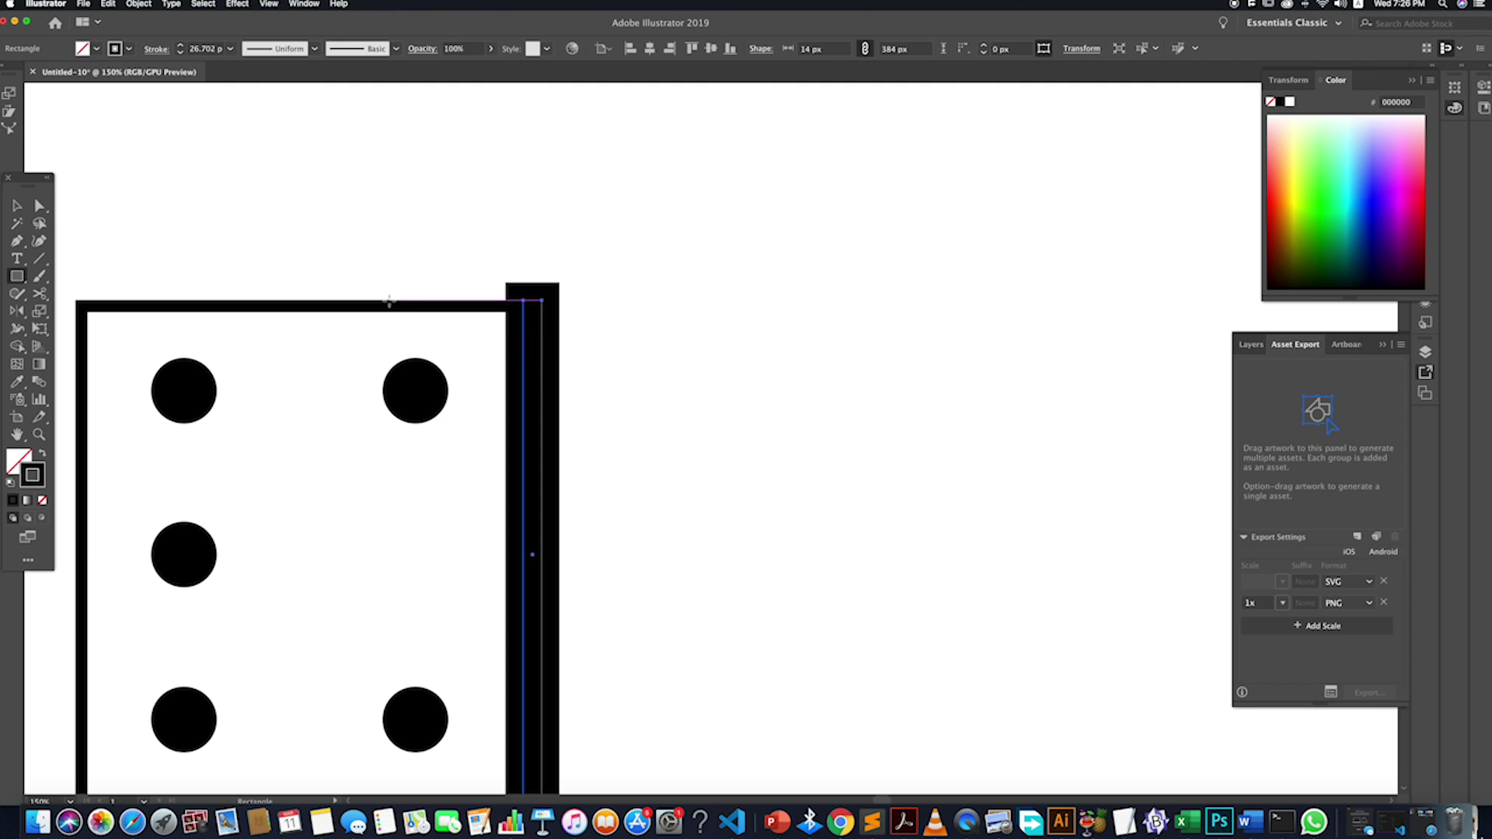
{"action": "left_click", "coordinate": [44, 455]}
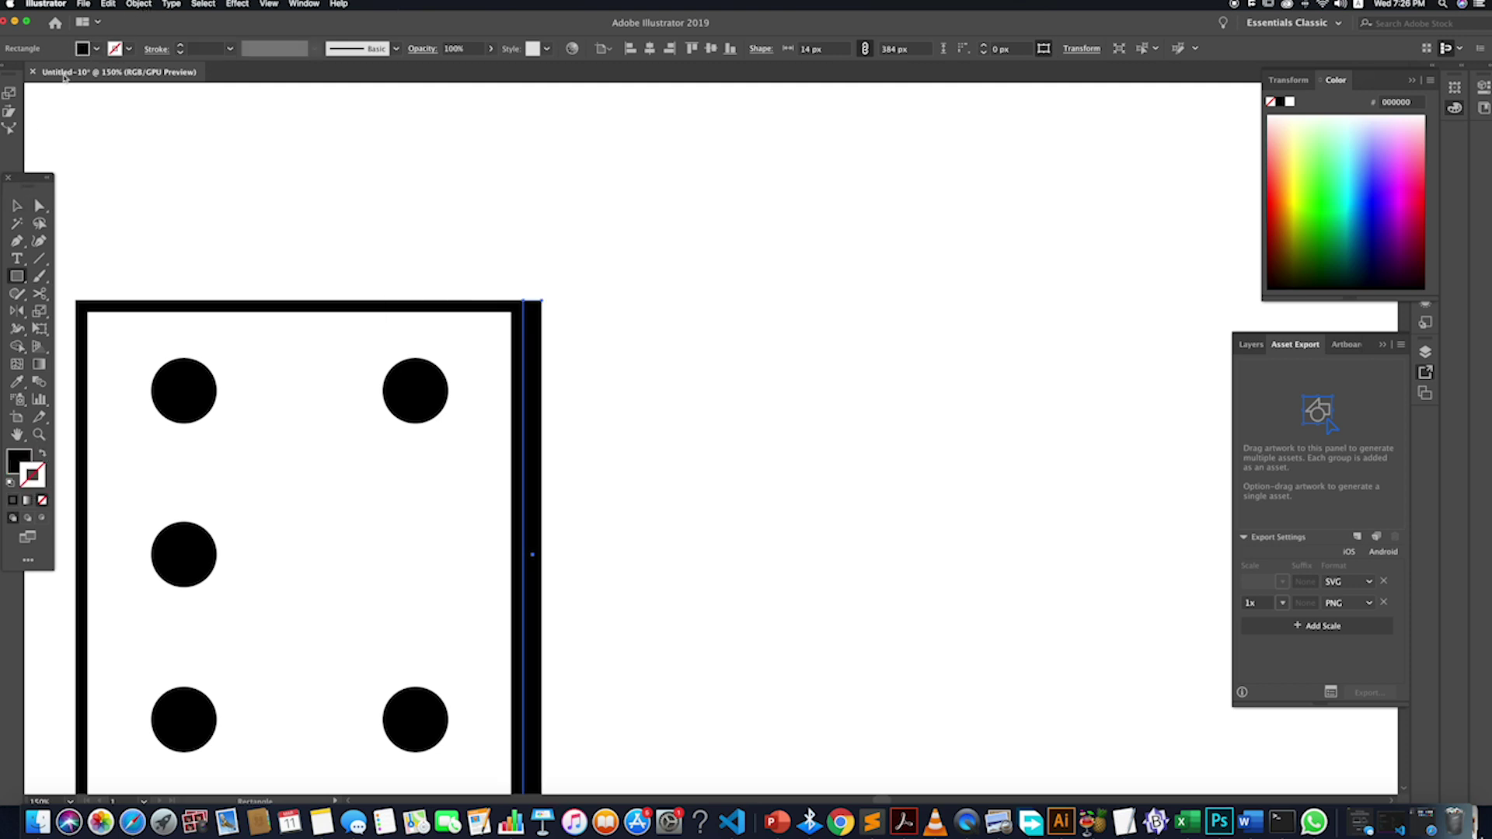
{"action": "left_click", "coordinate": [16, 205]}
{"action": "left_click", "coordinate": [663, 412]}
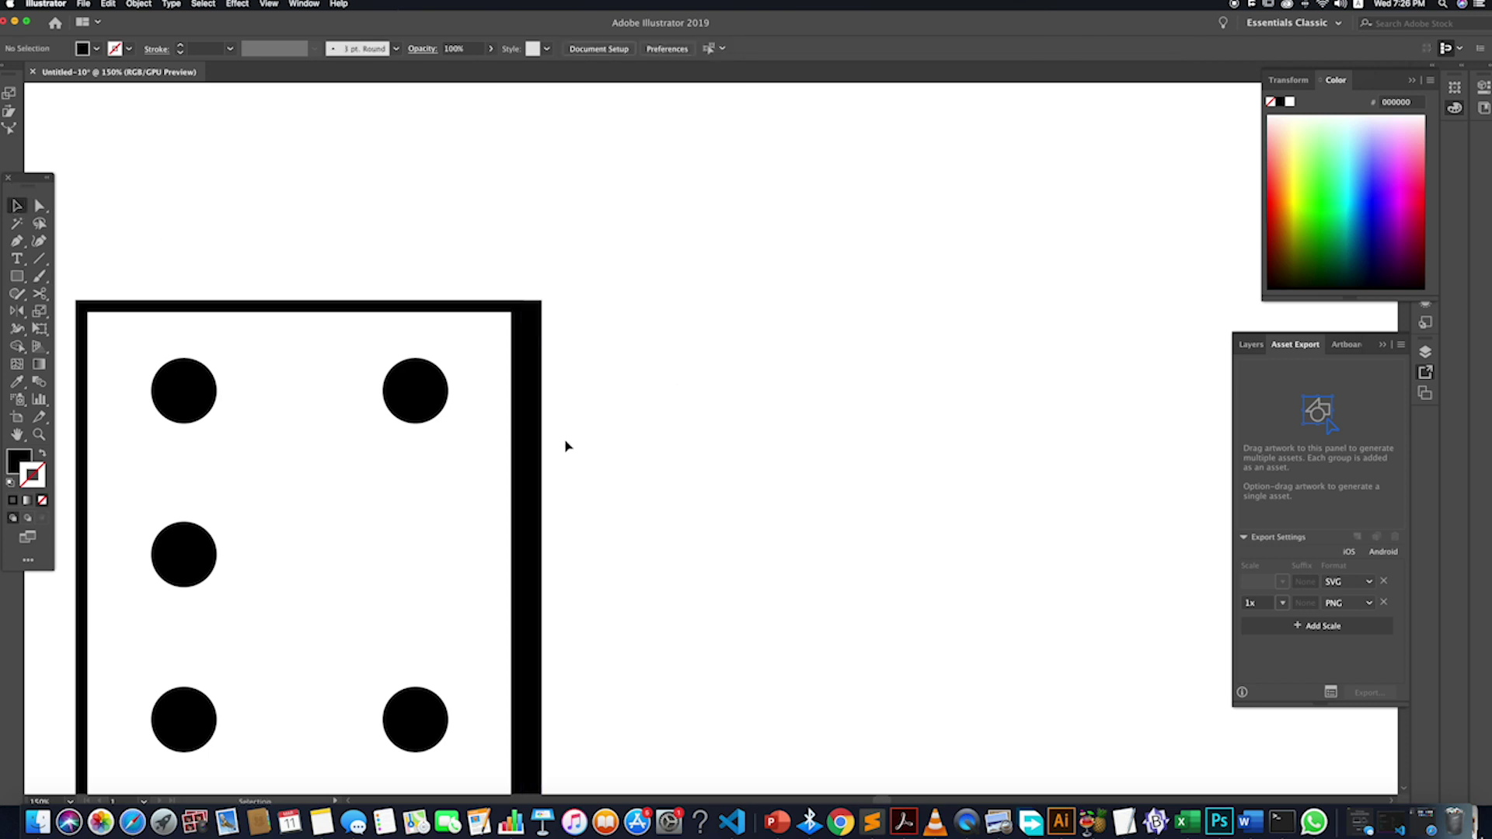
- Turn off Snap to Pixel and adjust the right bar's upper end until it is flush with the frame's top edge
{"action": "key", "text": "super+minus"}
{"action": "key", "text": "super+minus"}
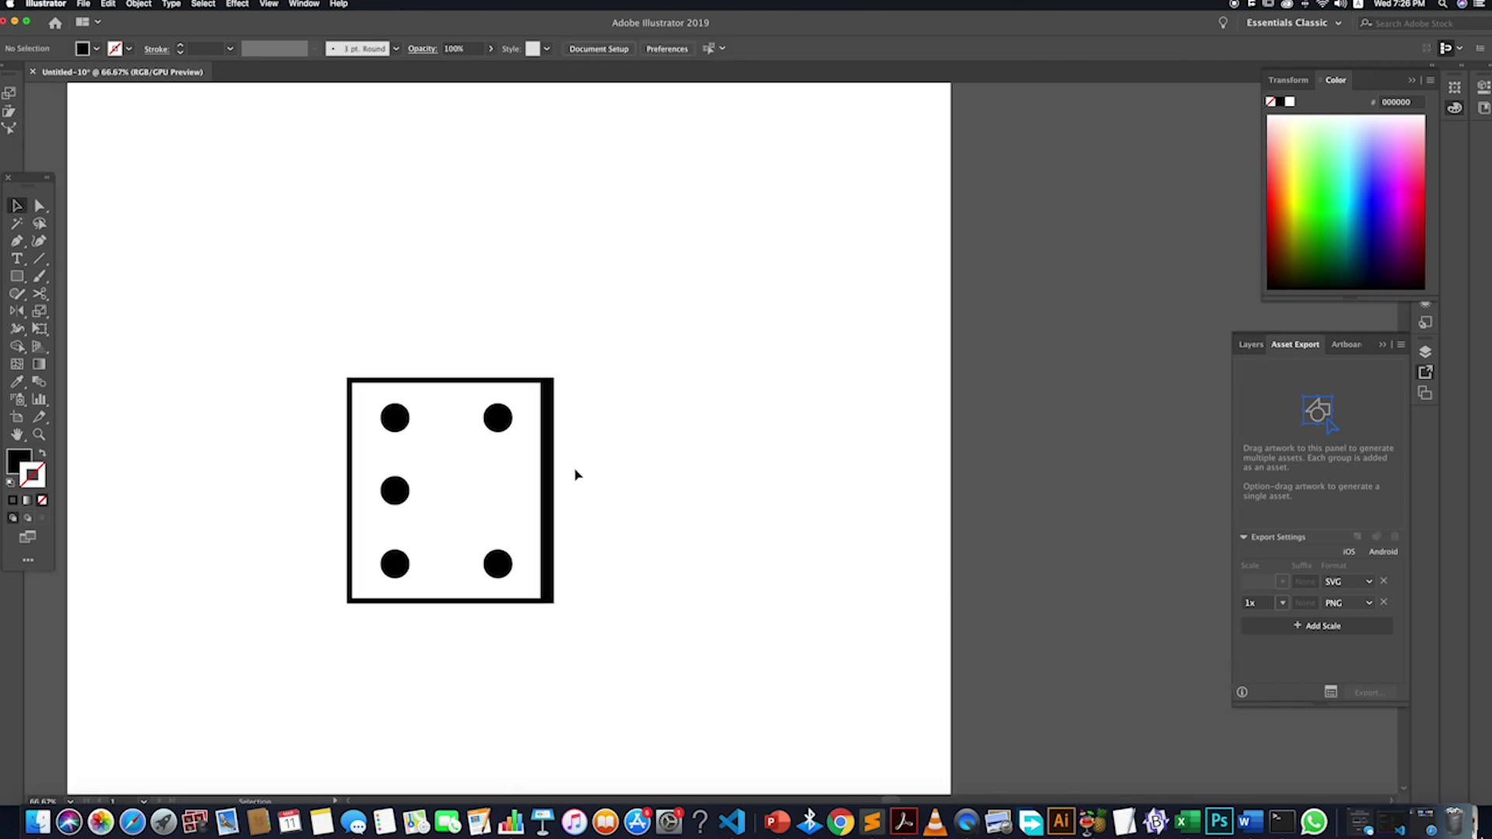
{"action": "scroll", "coordinate": [553, 415], "scroll_direction": "up", "scroll_amount": 4}
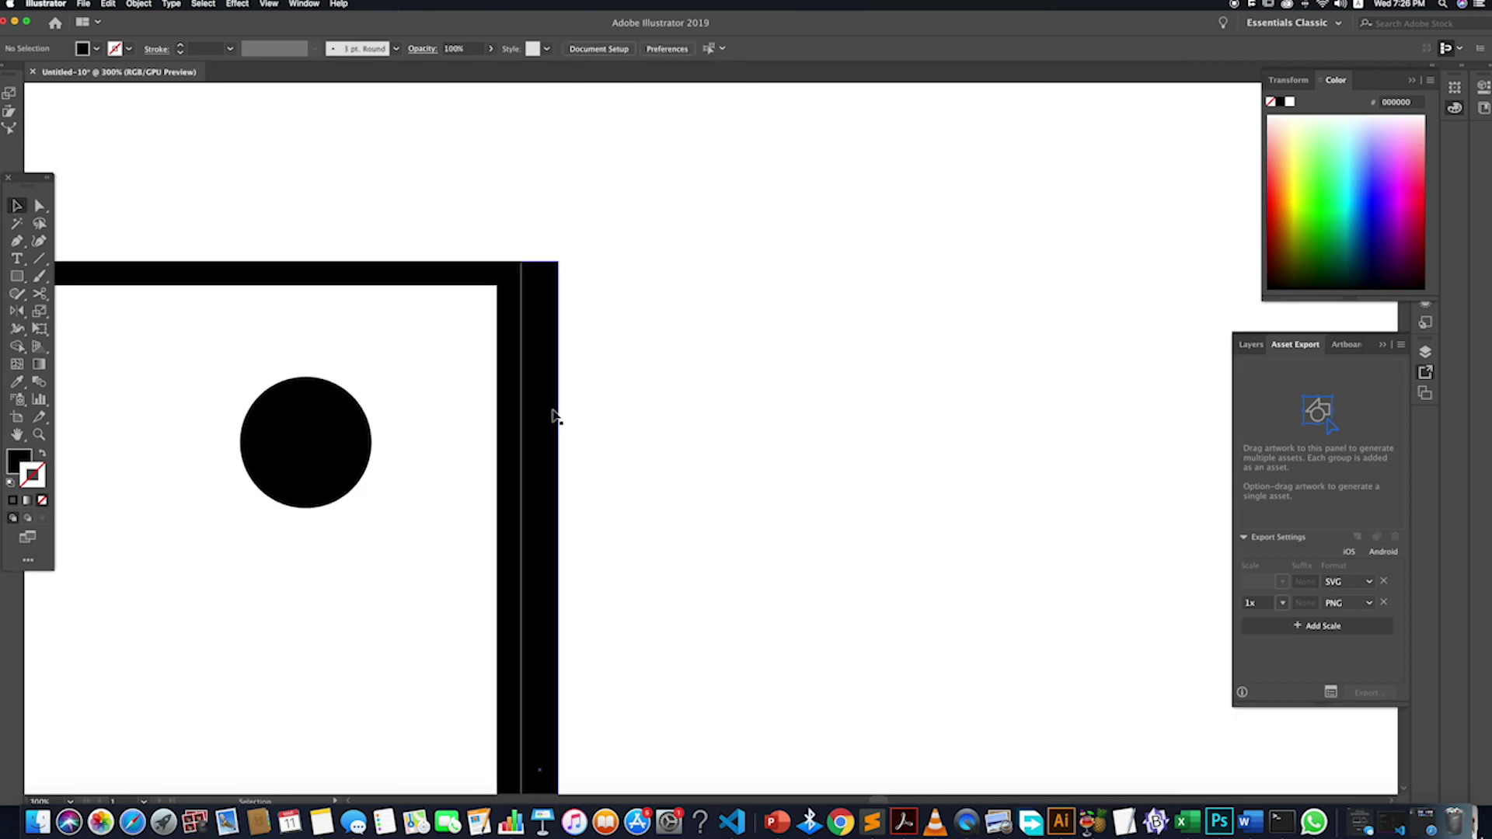
{"action": "scroll", "coordinate": [553, 346], "scroll_direction": "up", "scroll_amount": 1}
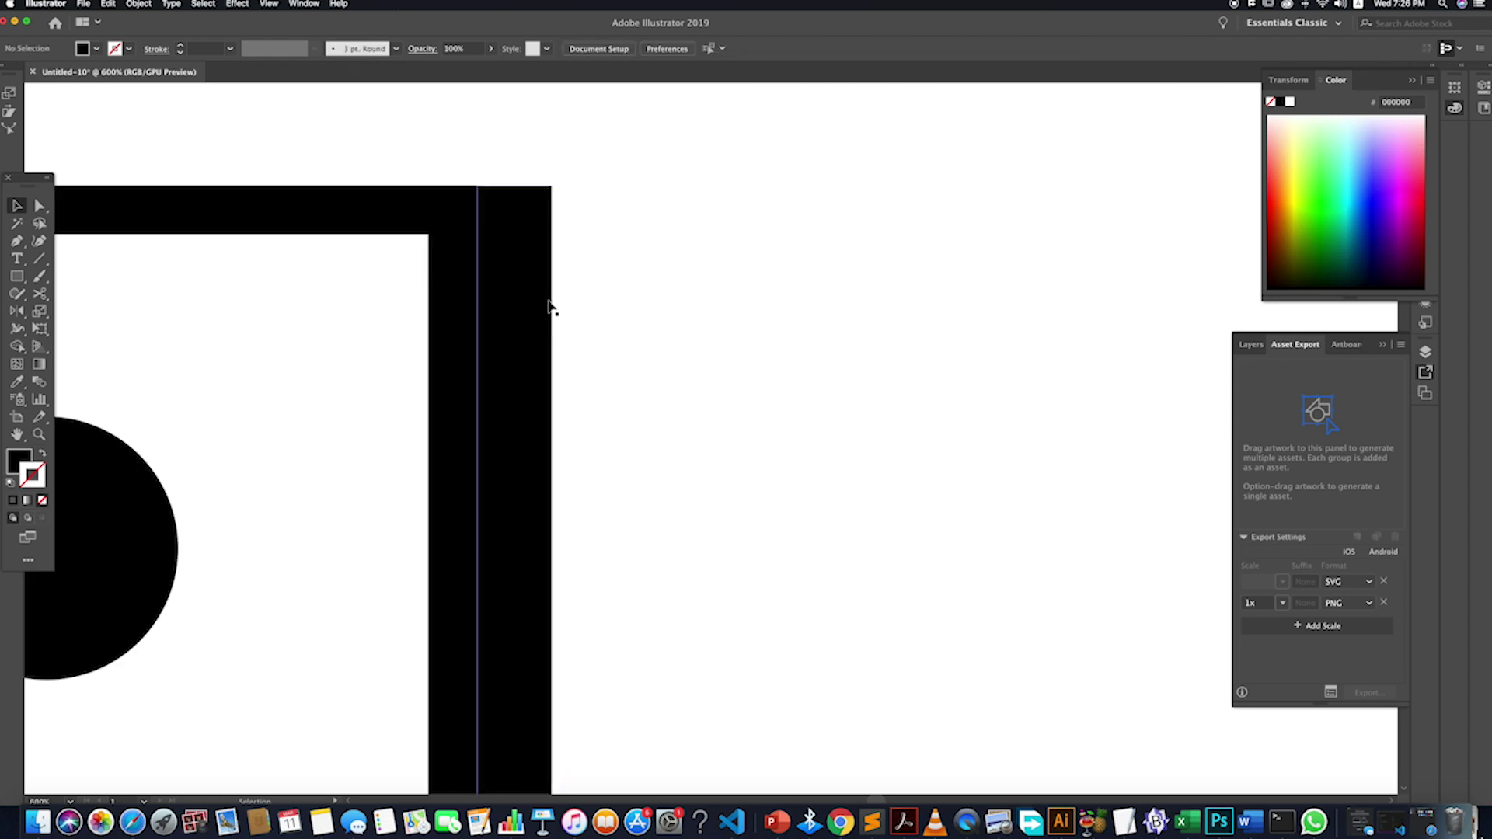
{"action": "scroll", "coordinate": [550, 311], "scroll_direction": "up", "scroll_amount": 1}
{"action": "scroll", "coordinate": [509, 210], "scroll_direction": "up", "scroll_amount": 3}
{"action": "left_click", "coordinate": [513, 150]}
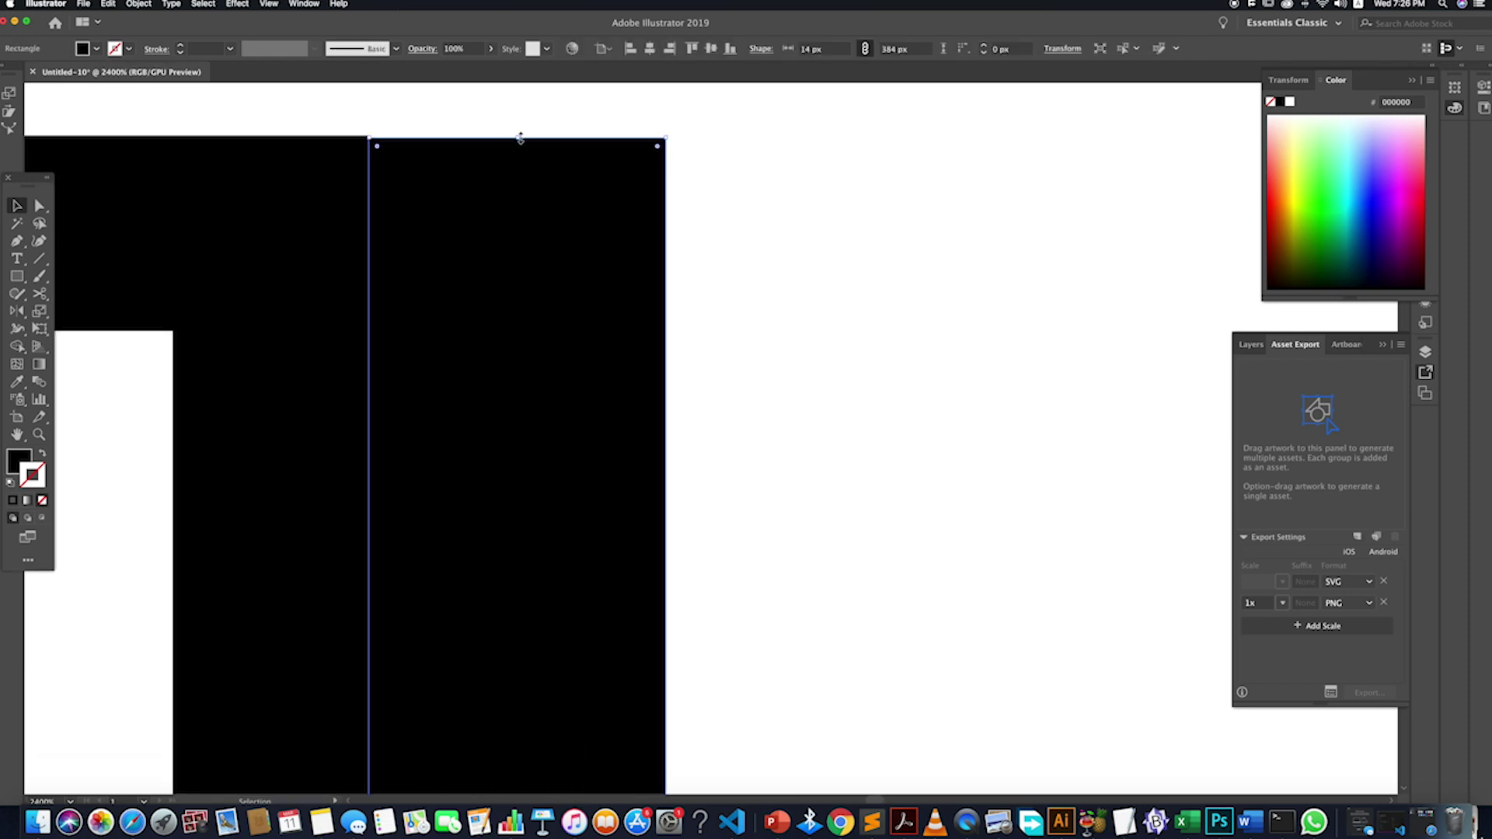
{"action": "left_click_drag", "start_coordinate": [521, 139], "coordinate": [520, 128]}
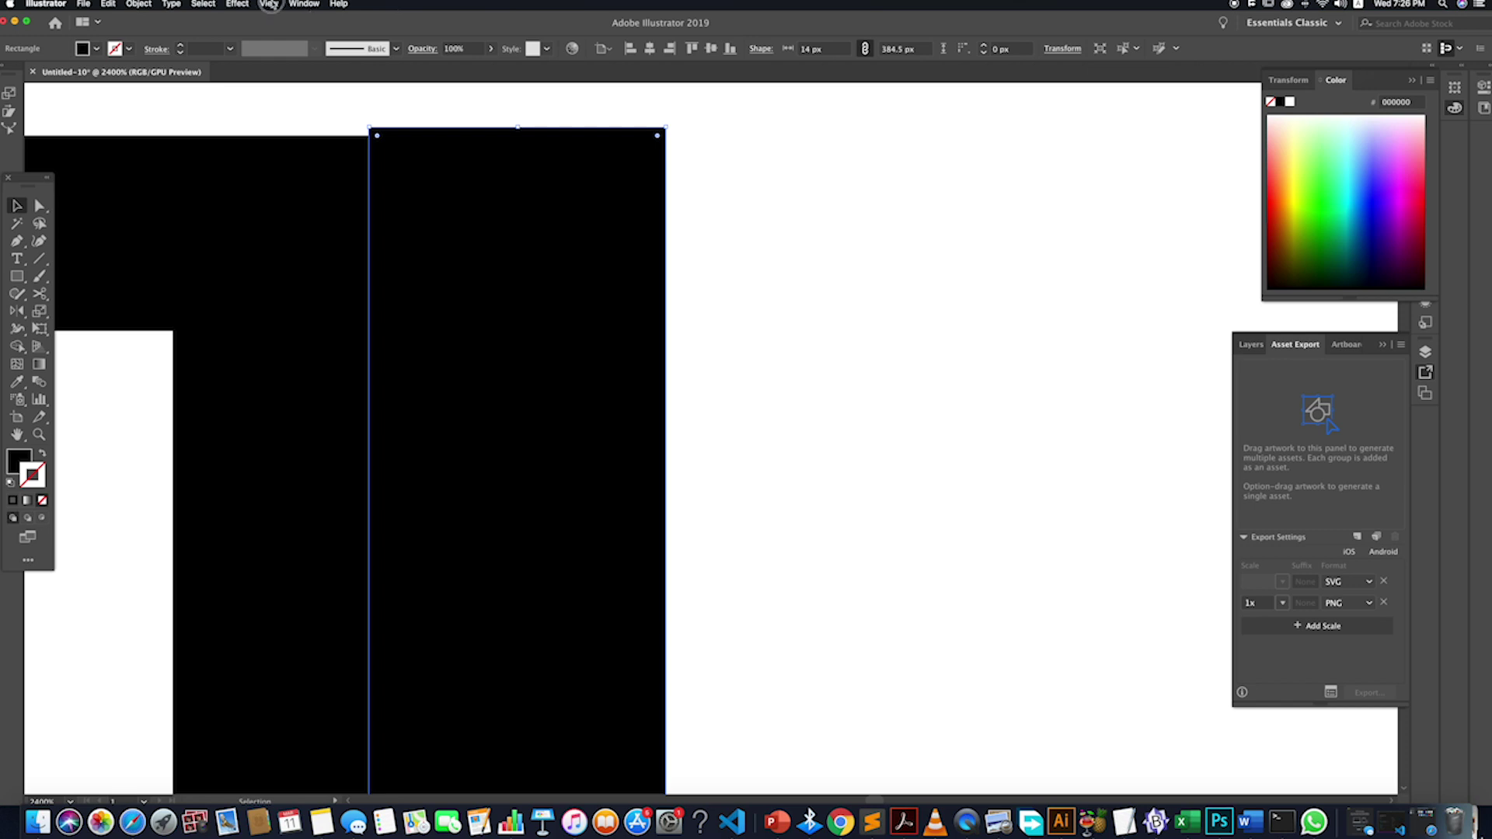
{"action": "left_click", "coordinate": [271, 4]}
{"action": "left_click", "coordinate": [303, 443]}
{"action": "left_click_drag", "start_coordinate": [511, 131], "coordinate": [514, 139]}
{"action": "left_click", "coordinate": [681, 245]}
{"action": "scroll", "coordinate": [467, 225], "scroll_direction": "down", "scroll_amount": 3}
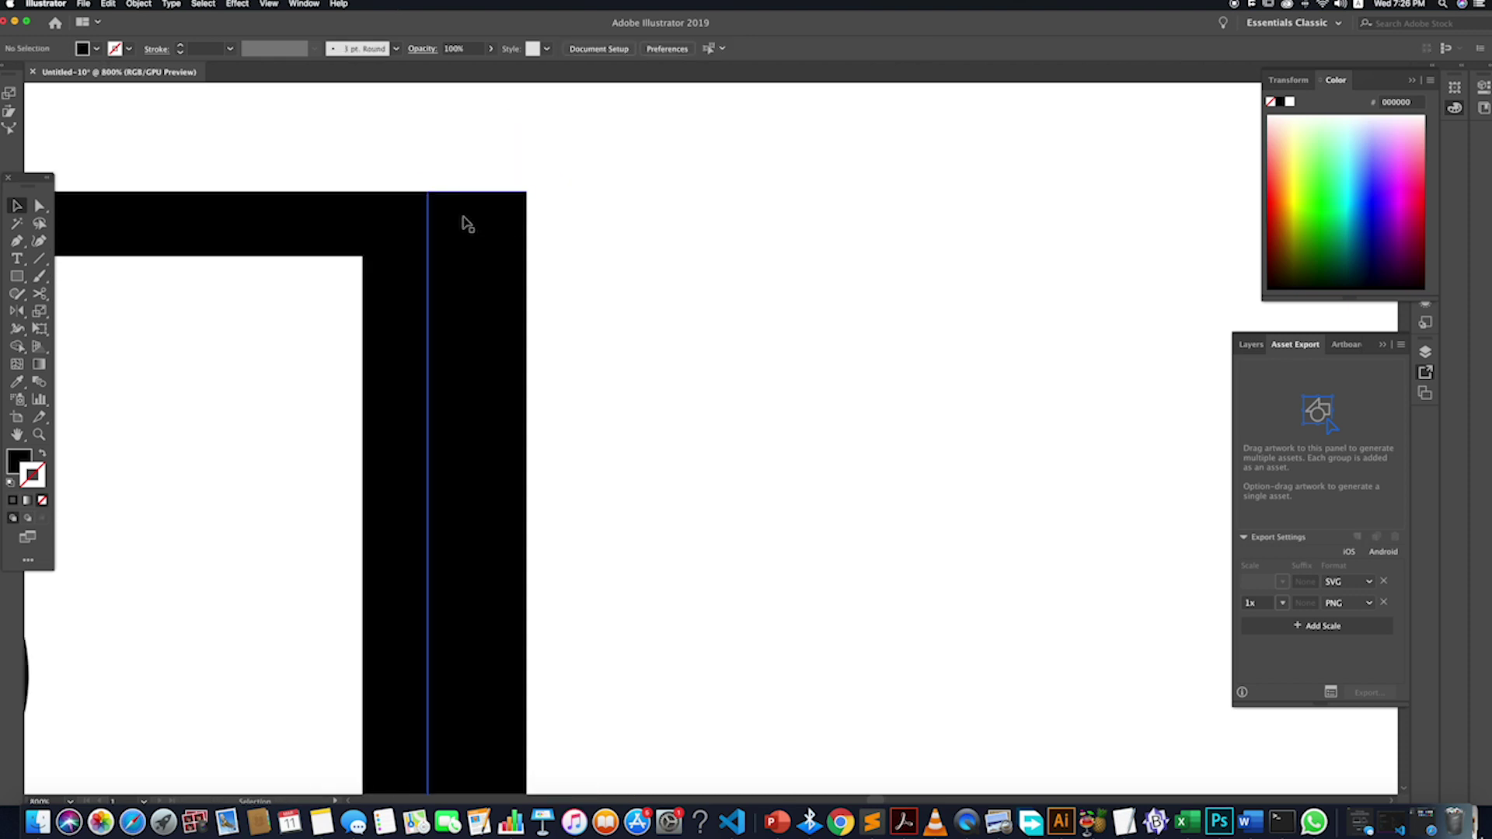
{"action": "scroll", "coordinate": [467, 225], "scroll_direction": "down", "scroll_amount": 4}
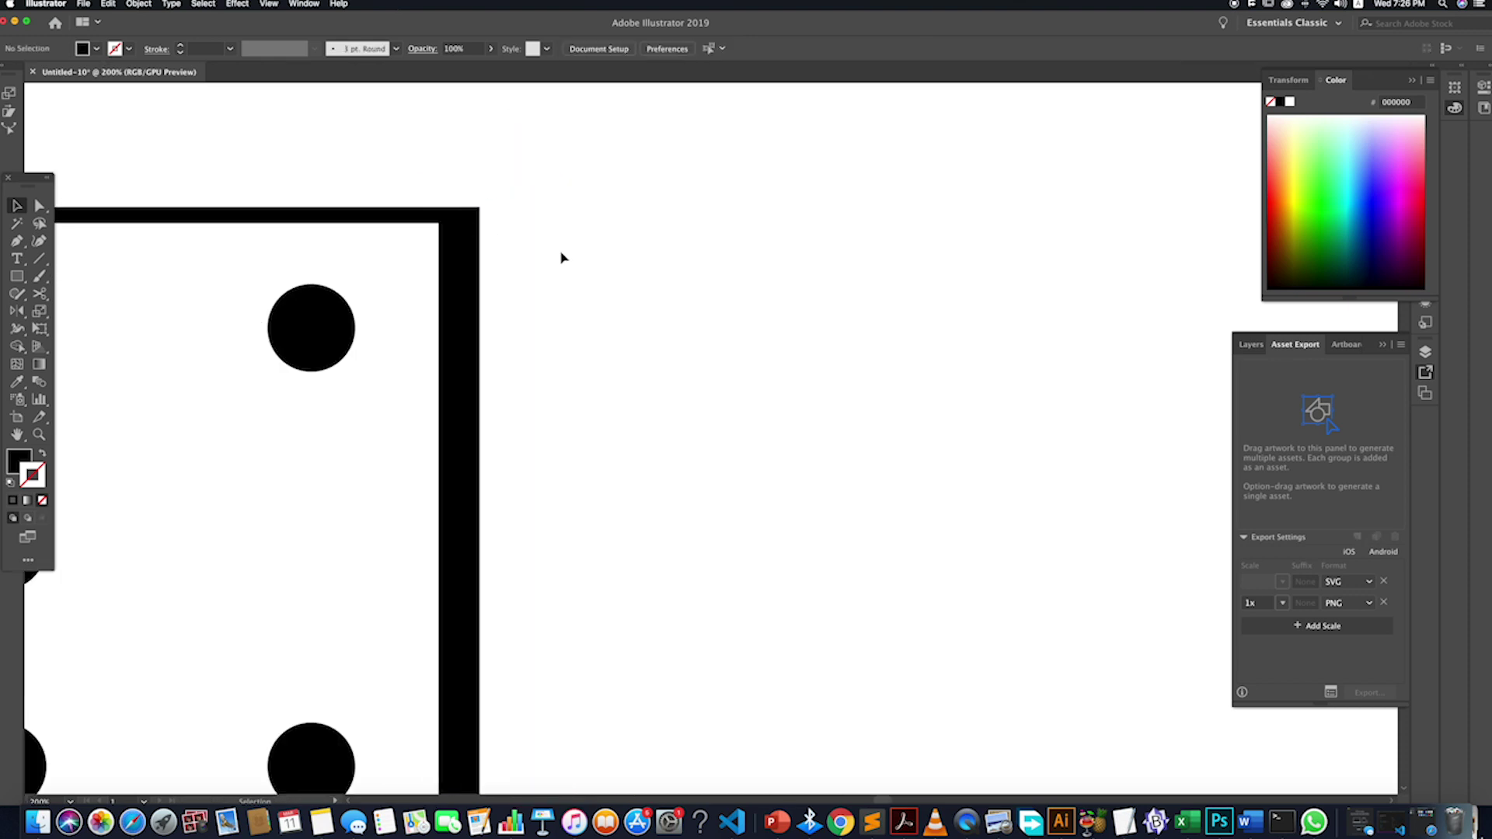
- Duplicate the right bar, rotate the copy to horizontal, and place it on the frame's top edge, flush with the right bar's outer side
{"action": "left_click", "coordinate": [470, 289]}
{"action": "left_click", "coordinate": [527, 286]}
{"action": "scroll", "coordinate": [469, 230], "scroll_direction": "up", "scroll_amount": 2}
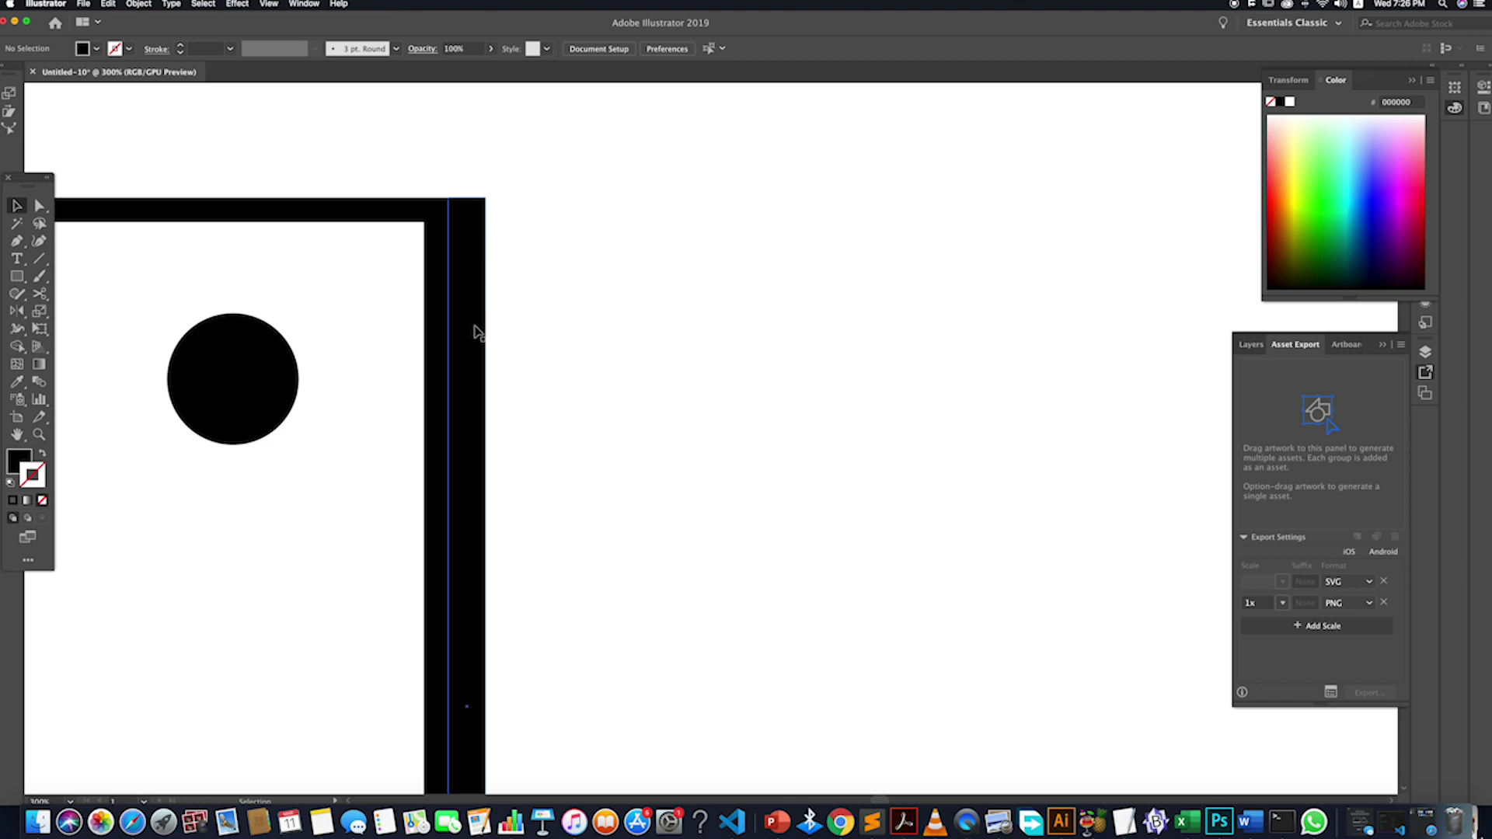
{"action": "scroll", "coordinate": [475, 331], "scroll_direction": "down", "scroll_amount": 3}
{"action": "scroll", "coordinate": [476, 331], "scroll_direction": "down", "scroll_amount": 2}
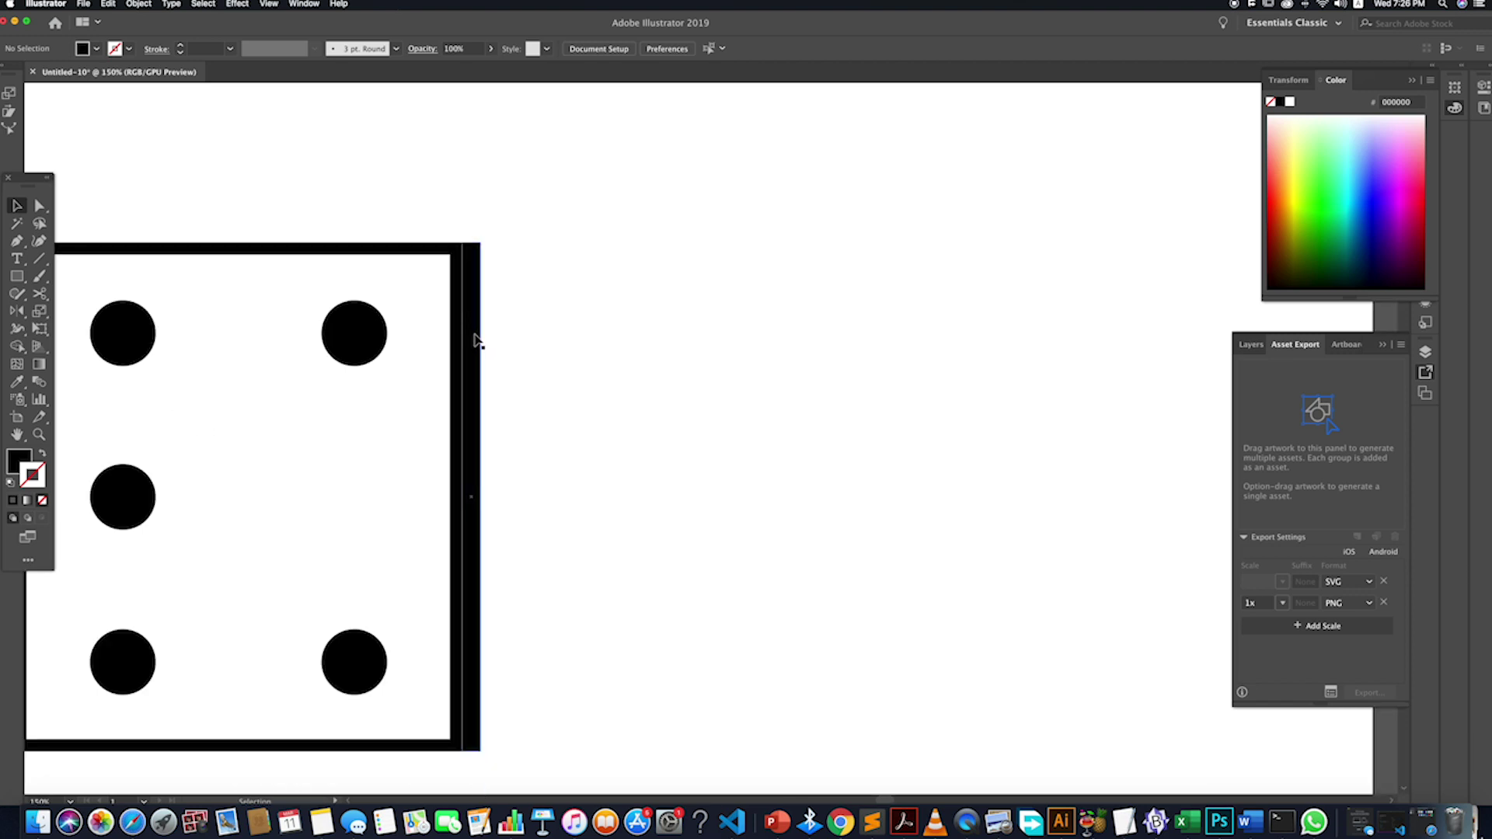
{"action": "left_click_drag", "start_coordinate": [475, 342], "coordinate": [487, 264]}
{"action": "left_click_drag", "start_coordinate": [497, 689], "coordinate": [633, 413]}
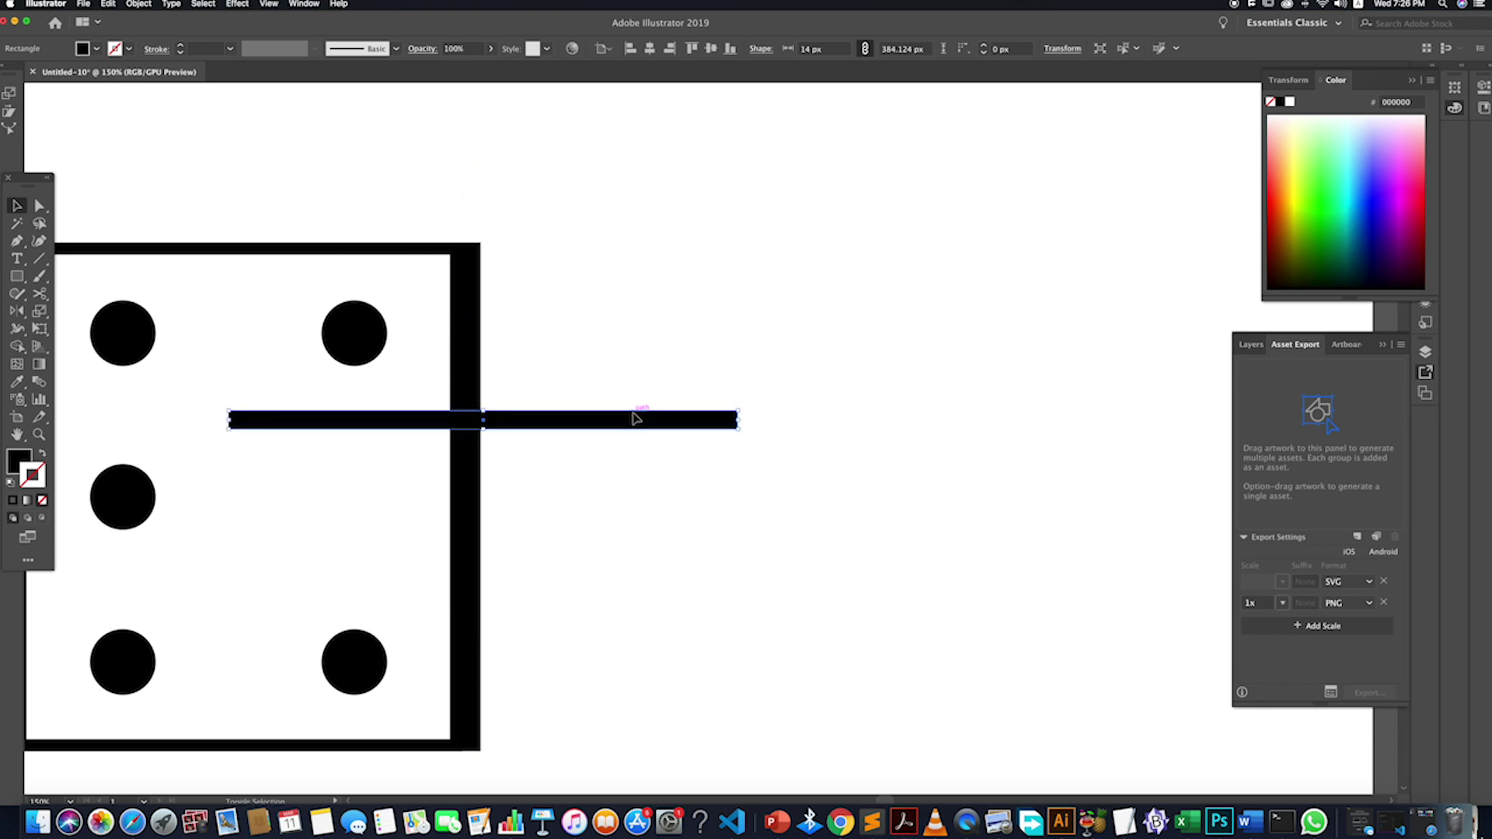
{"action": "left_click_drag", "start_coordinate": [533, 417], "coordinate": [269, 236]}
- Shorten the top bar from its left end so it lines up with the frame's left edge, and deselect it
{"action": "scroll", "coordinate": [292, 236], "scroll_direction": "down", "scroll_amount": 1}
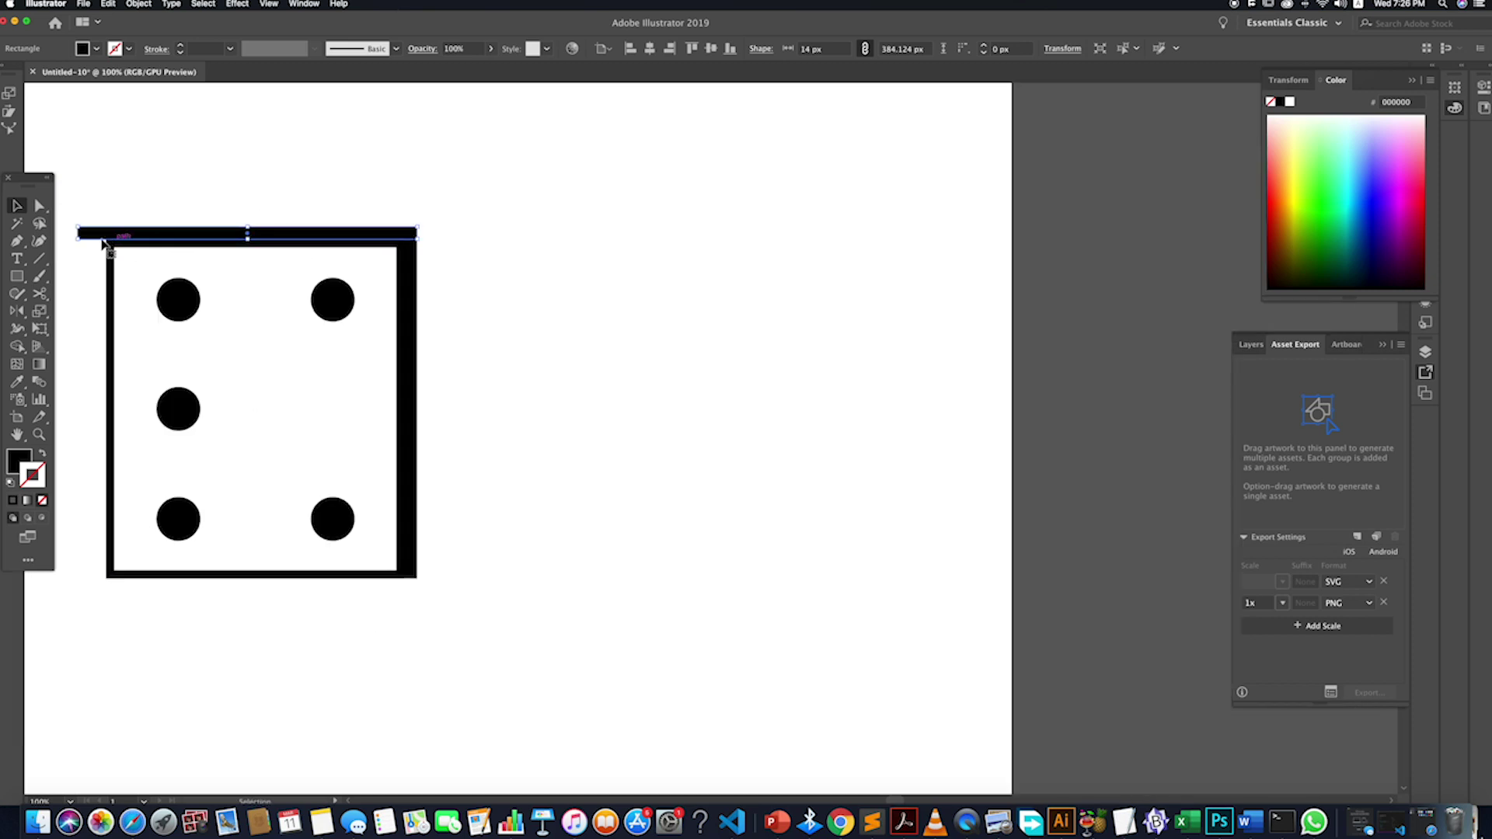
{"action": "scroll", "coordinate": [78, 233], "scroll_direction": "up", "scroll_amount": 6}
{"action": "left_click_drag", "start_coordinate": [74, 233], "coordinate": [296, 254]}
{"action": "left_click", "coordinate": [260, 426]}
{"action": "scroll", "coordinate": [283, 378], "scroll_direction": "down", "scroll_amount": 7}
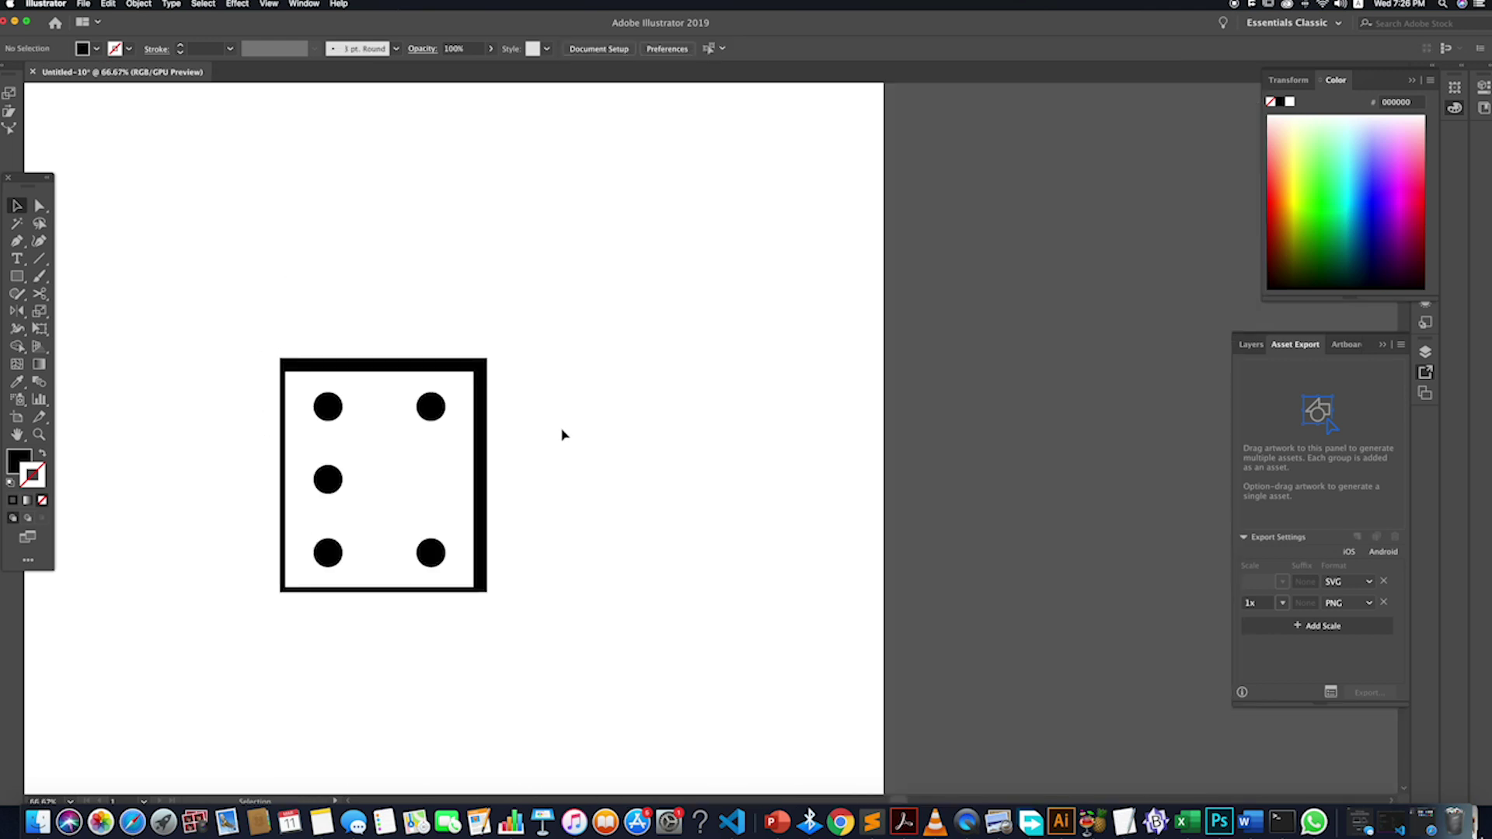
- Draw a black 22.945 px square just outside the frame's upper right corner, level with the top edge, and deselect it
{"action": "scroll", "coordinate": [513, 373], "scroll_direction": "up", "scroll_amount": 4}
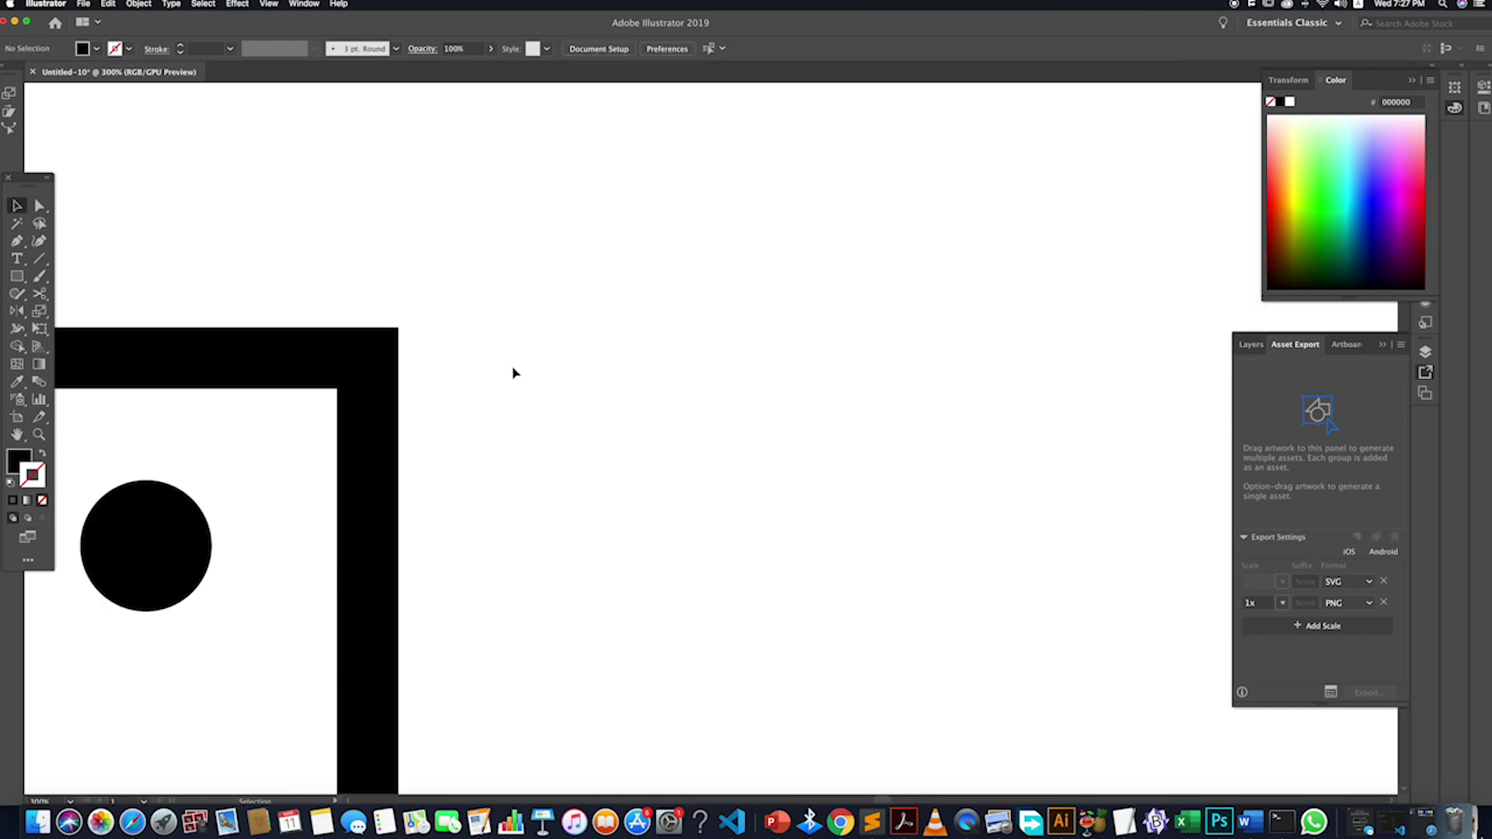
{"action": "left_click", "coordinate": [366, 351]}
{"action": "left_click", "coordinate": [509, 386]}
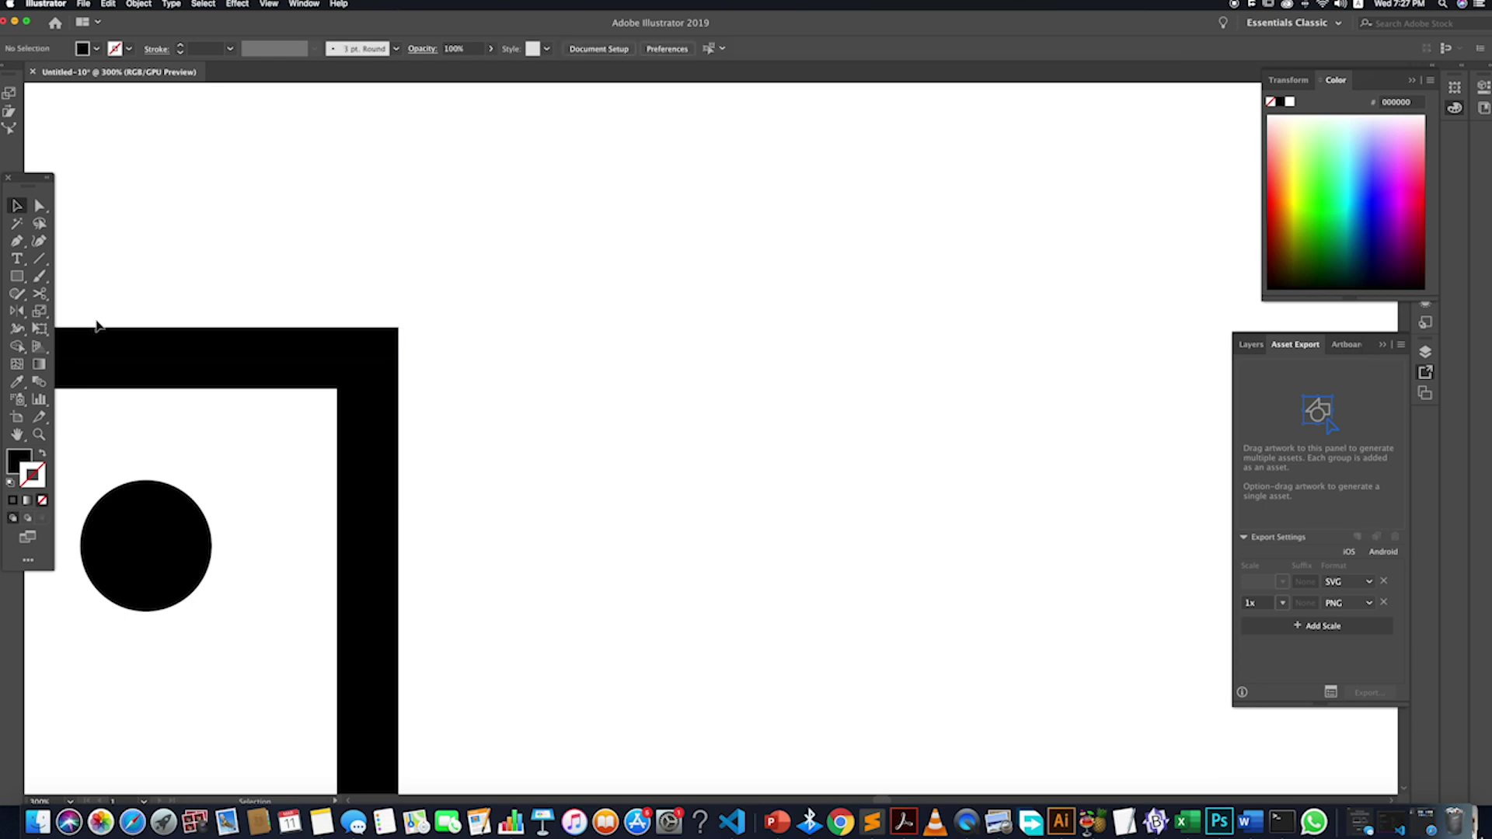
{"action": "left_click", "coordinate": [16, 276]}
{"action": "scroll", "coordinate": [401, 325], "scroll_direction": "up", "scroll_amount": 2}
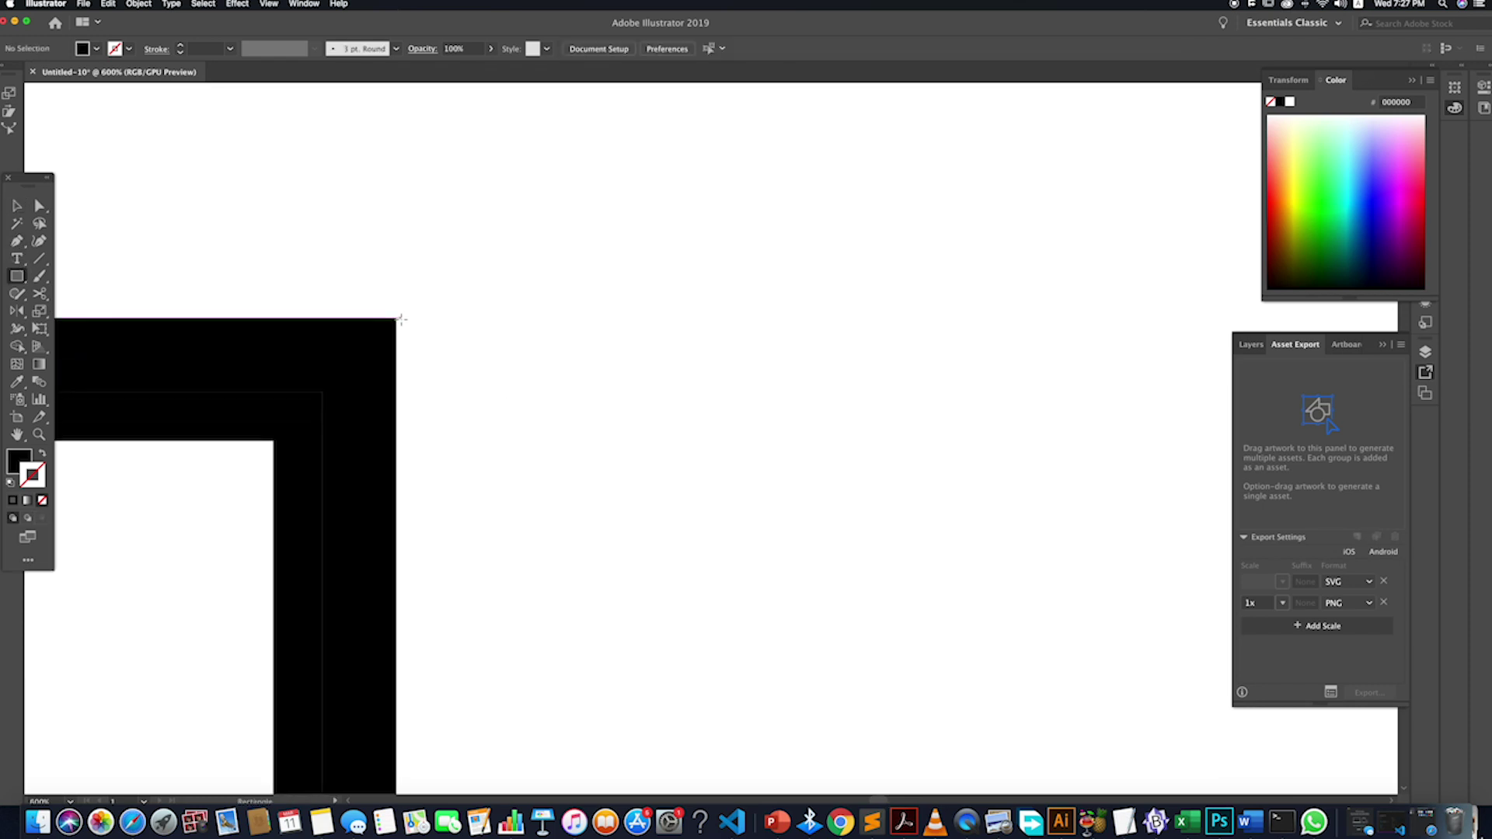
{"action": "left_click_drag", "start_coordinate": [401, 319], "coordinate": [520, 413]}
{"action": "left_click", "coordinate": [206, 366]}
{"action": "left_click", "coordinate": [1011, 441]}
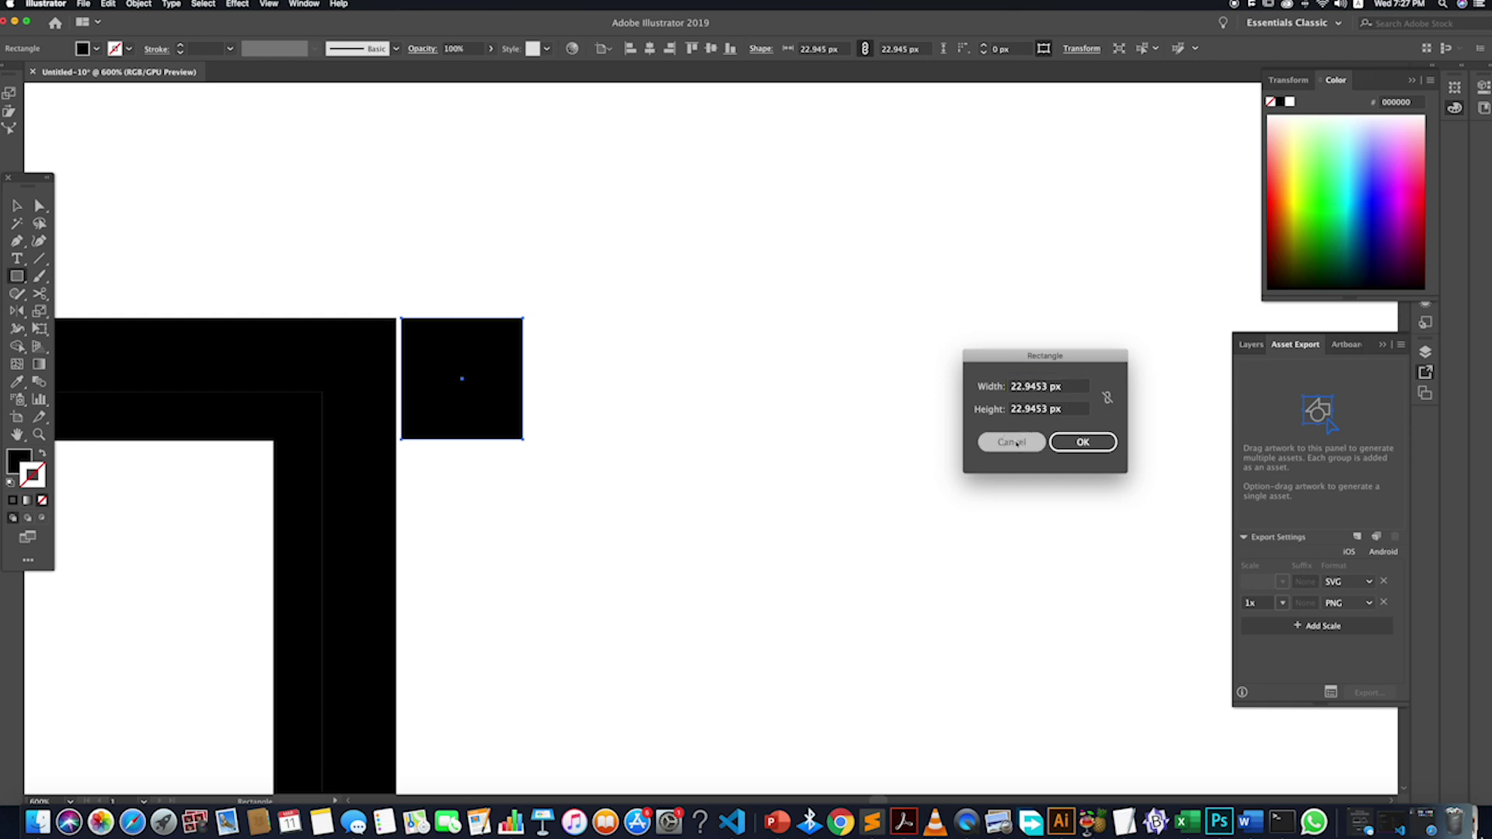
{"action": "left_click", "coordinate": [15, 208]}
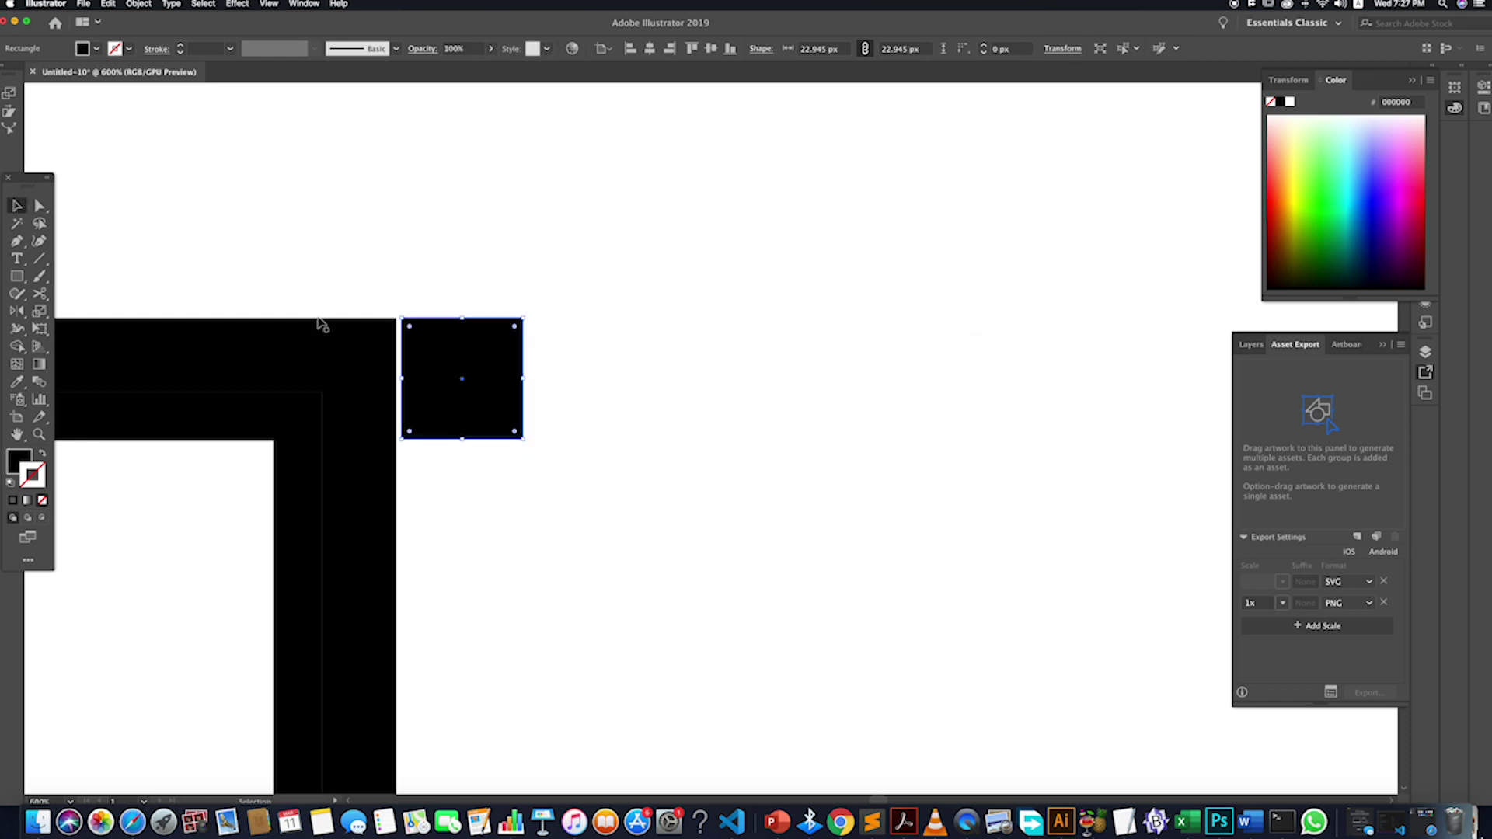
{"action": "left_click", "coordinate": [625, 452]}
- Move the small black square farther out from the frame's upper right corner, level with the top bar, and deselect it
{"action": "scroll", "coordinate": [425, 420], "scroll_direction": "down", "scroll_amount": 5}
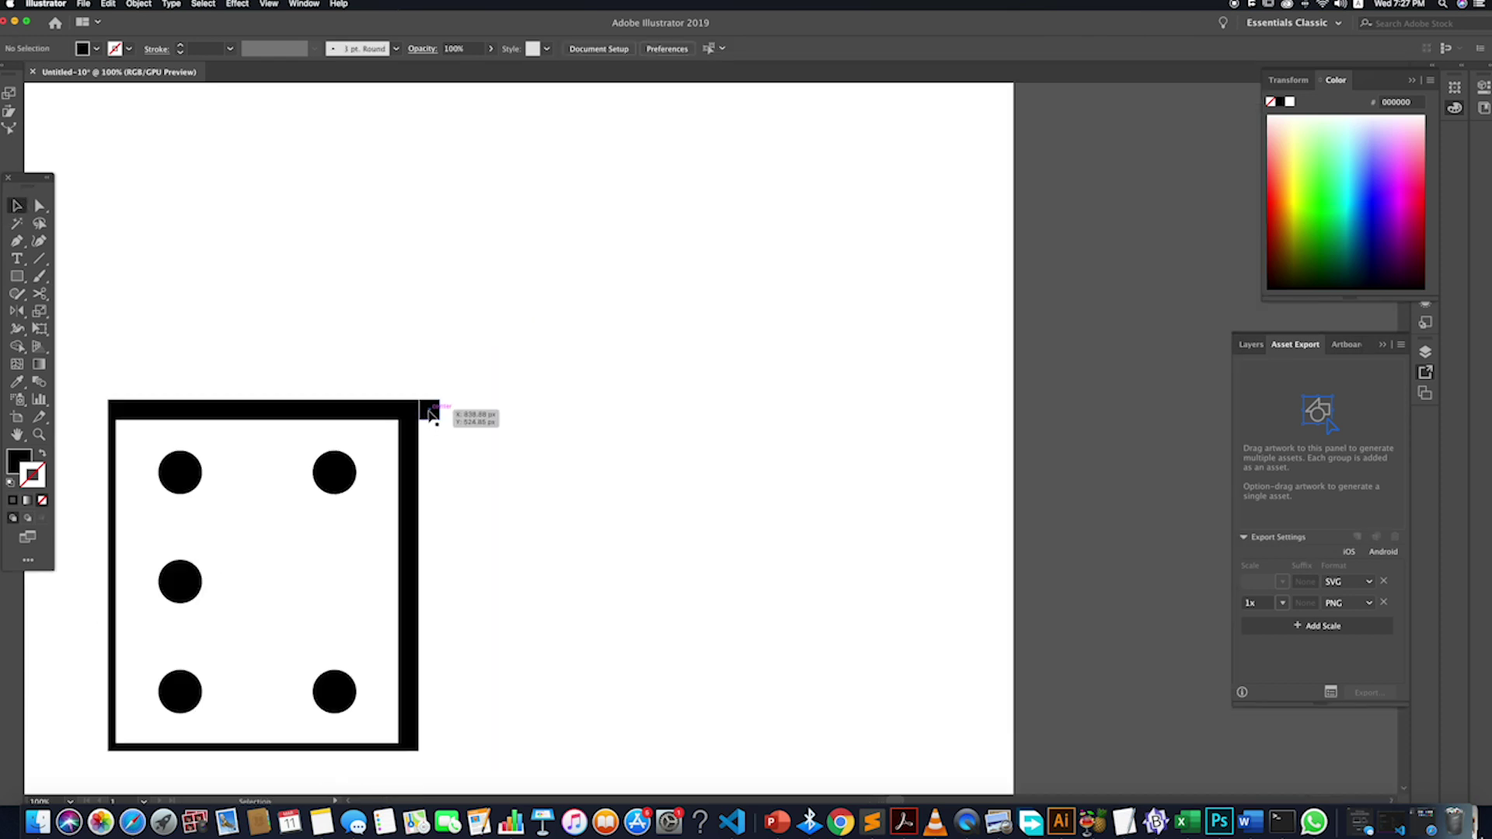
{"action": "left_click_drag", "start_coordinate": [429, 414], "coordinate": [456, 418]}
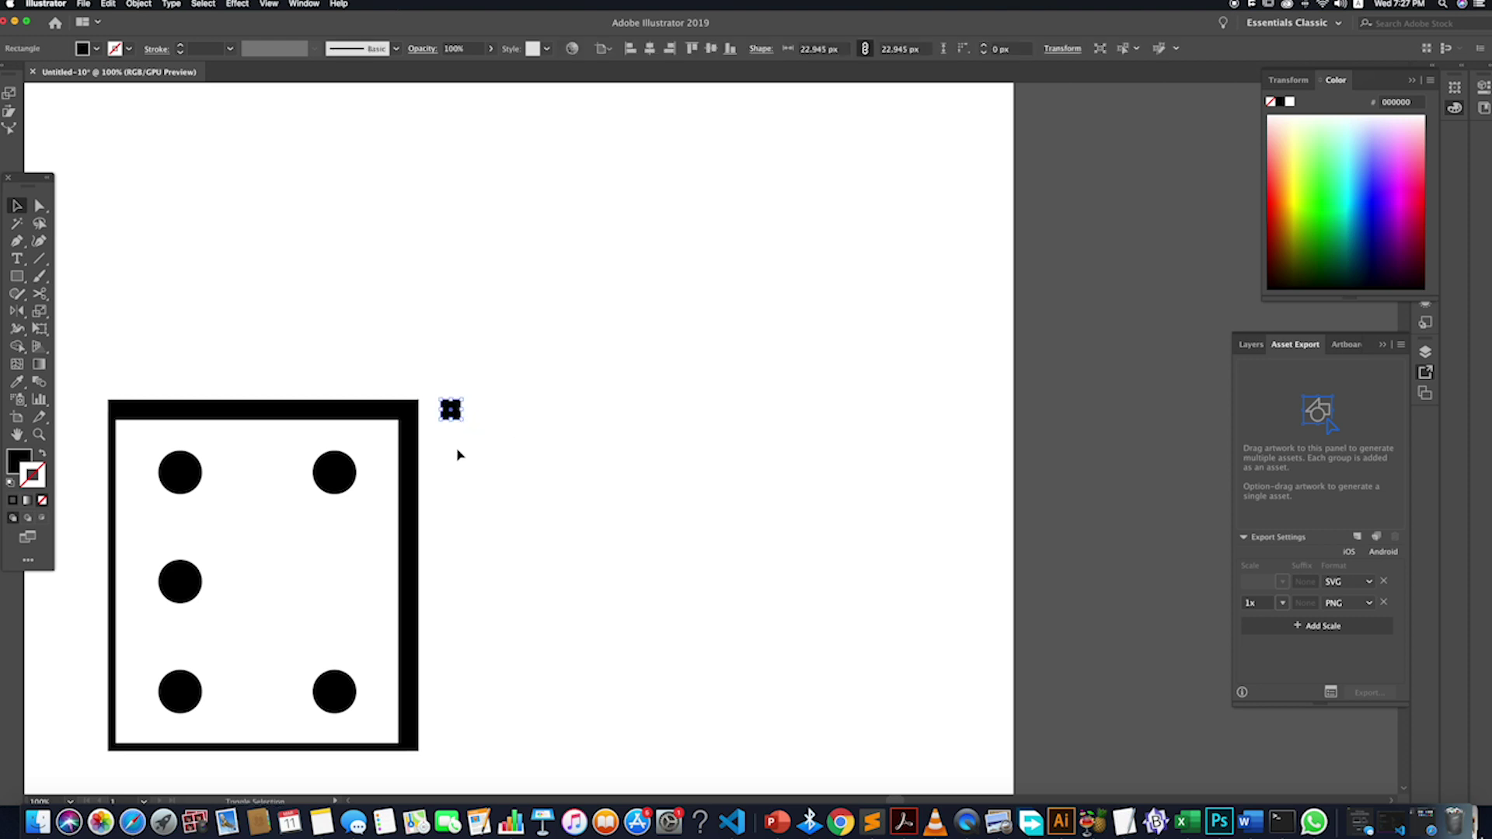
{"action": "left_click", "coordinate": [456, 450]}
- Show the rulers and place two horizontal guides along the small square's upper and lower edges
{"action": "scroll", "coordinate": [456, 450], "scroll_direction": "down", "scroll_amount": 5}
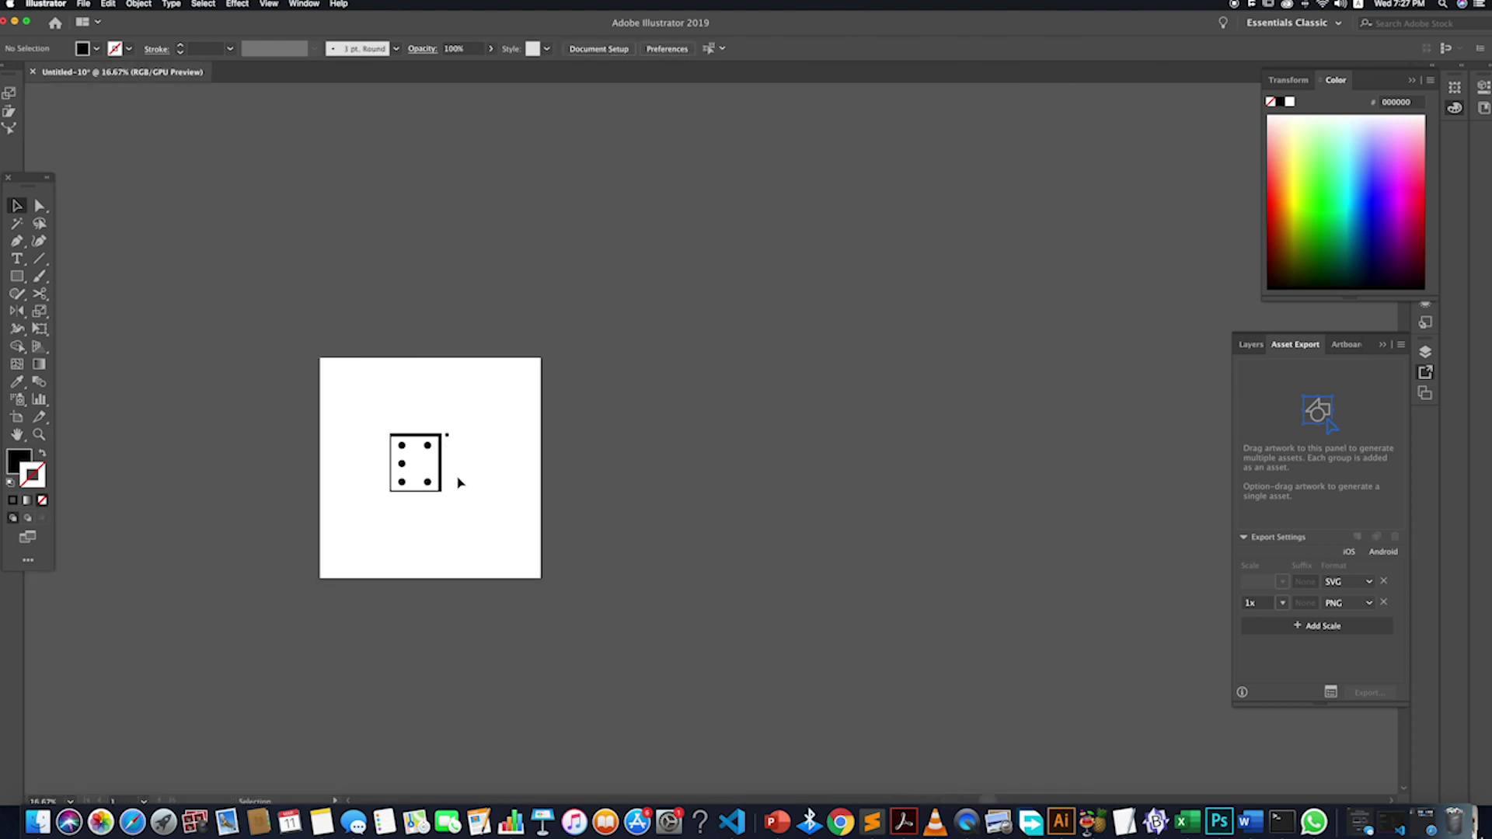
{"action": "scroll", "coordinate": [445, 476], "scroll_direction": "up", "scroll_amount": 6}
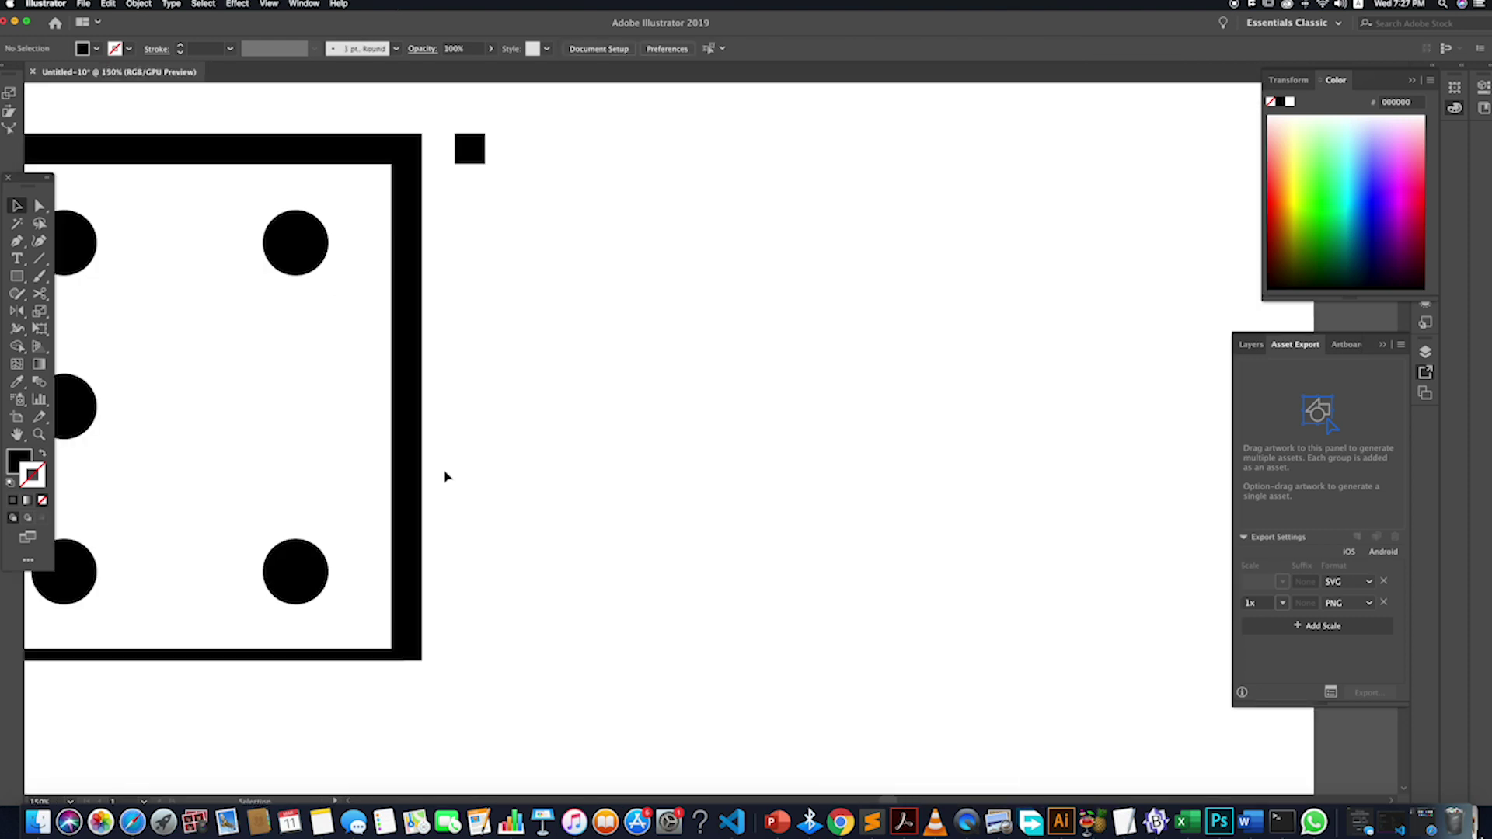
{"action": "scroll", "coordinate": [438, 470], "scroll_direction": "left", "scroll_amount": 5}
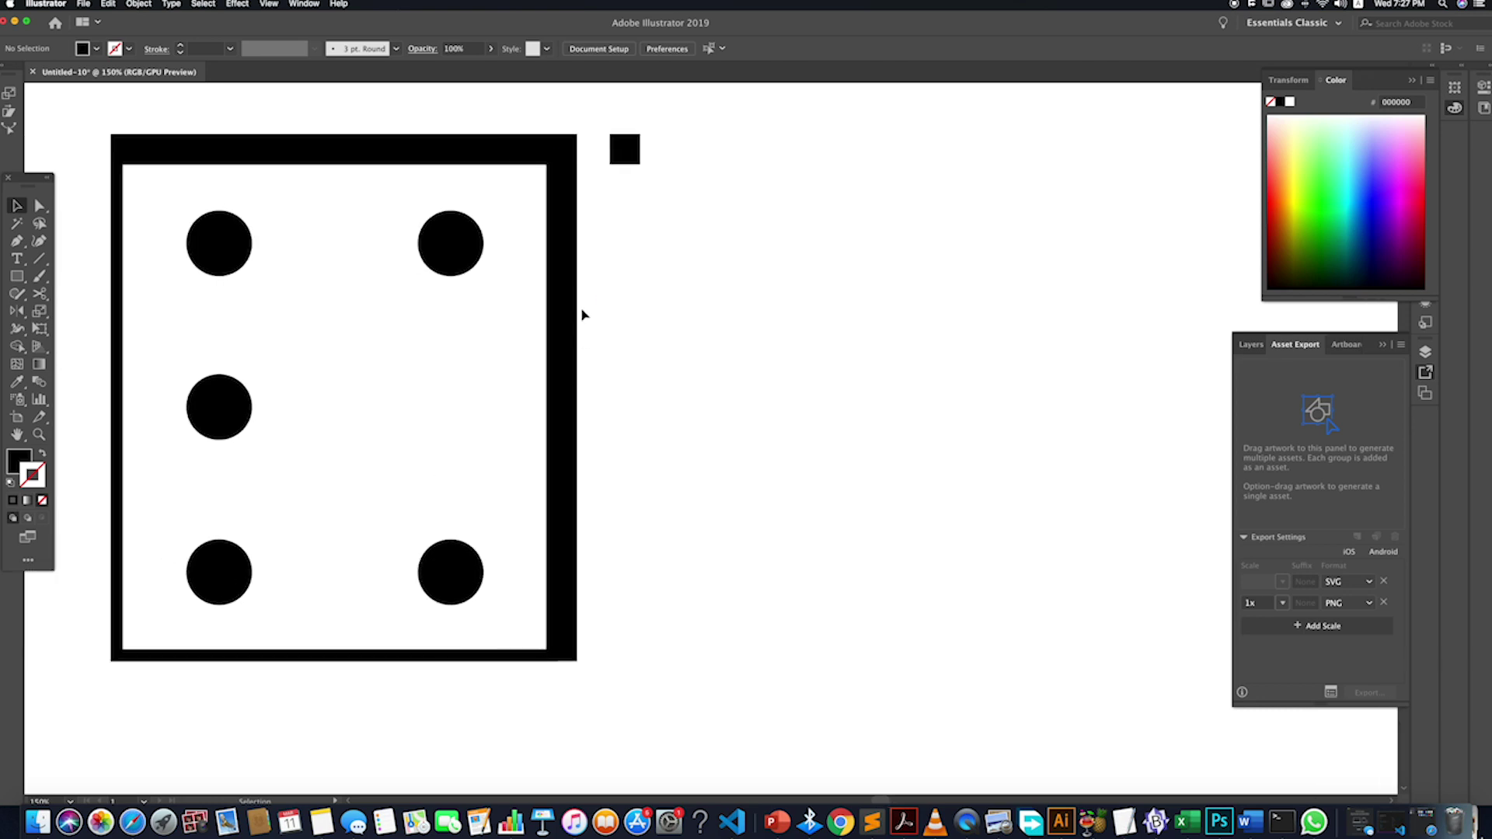
{"action": "scroll", "coordinate": [642, 165], "scroll_direction": "up", "scroll_amount": 3}
{"action": "scroll", "coordinate": [633, 160], "scroll_direction": "down", "scroll_amount": 2}
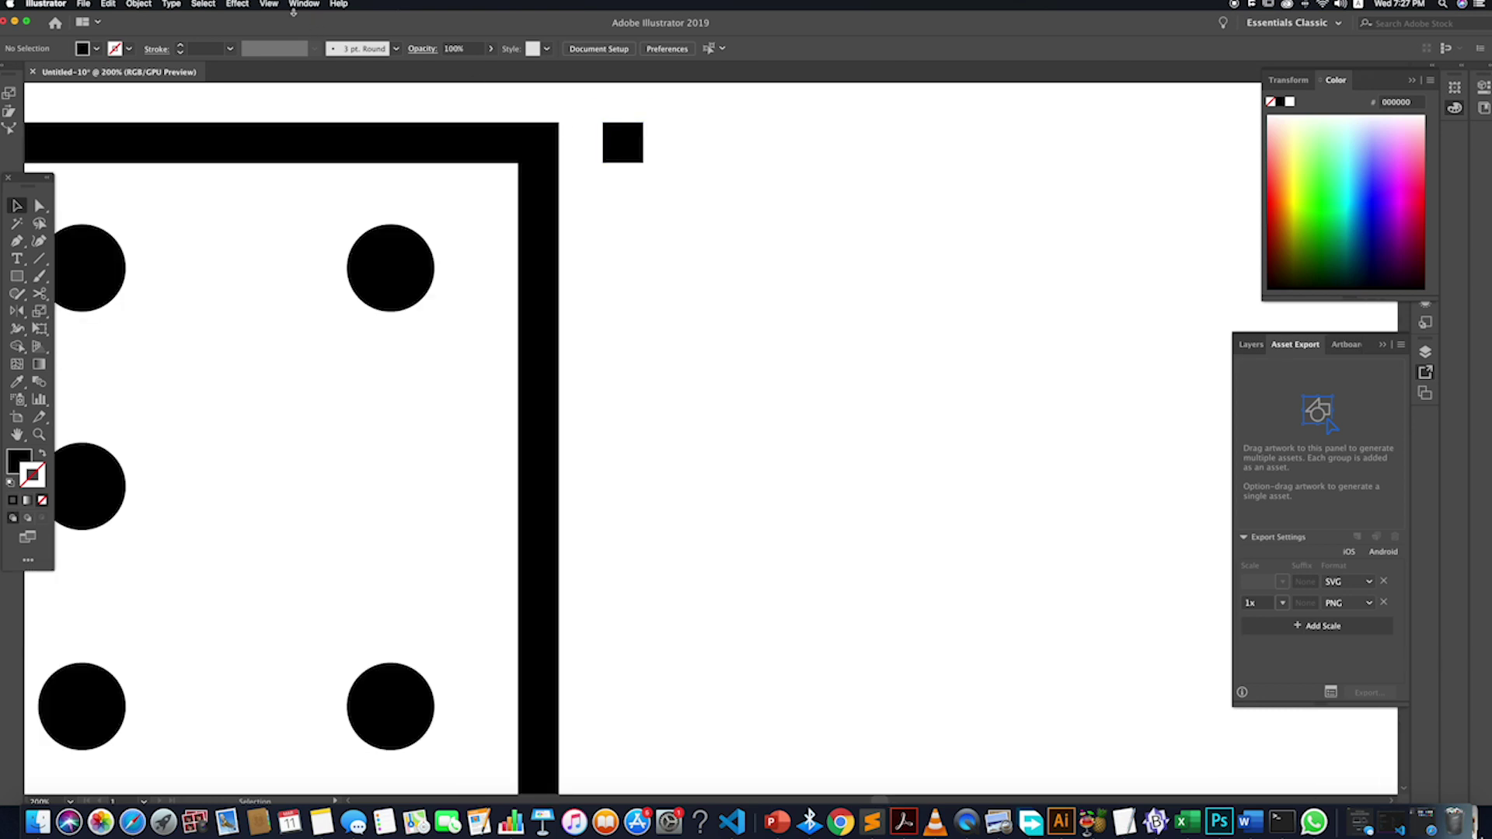
{"action": "left_click", "coordinate": [270, 4]}
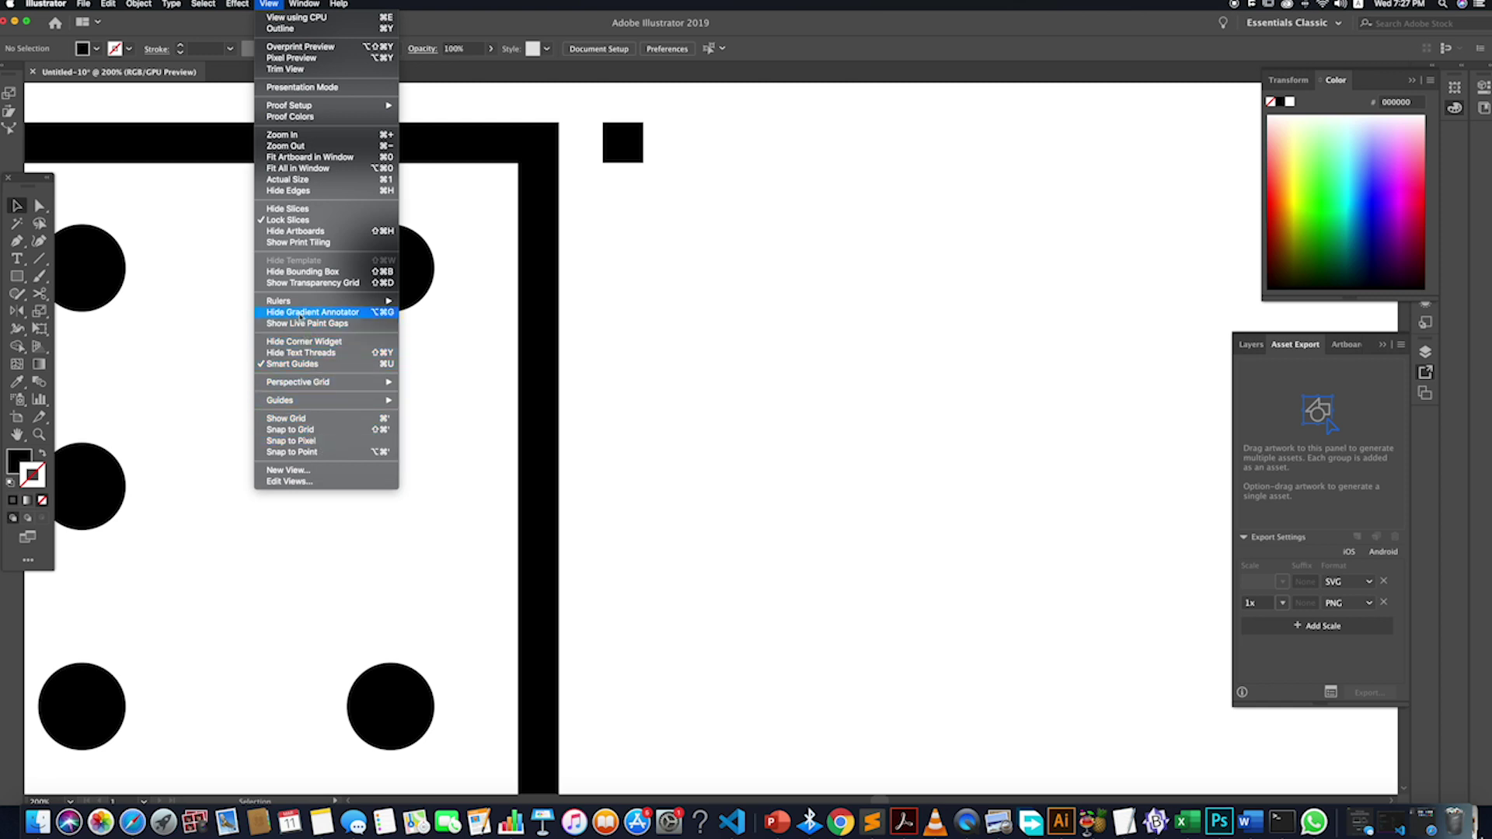
{"action": "mouse_move", "coordinate": [326, 301]}
{"action": "left_click", "coordinate": [442, 312]}
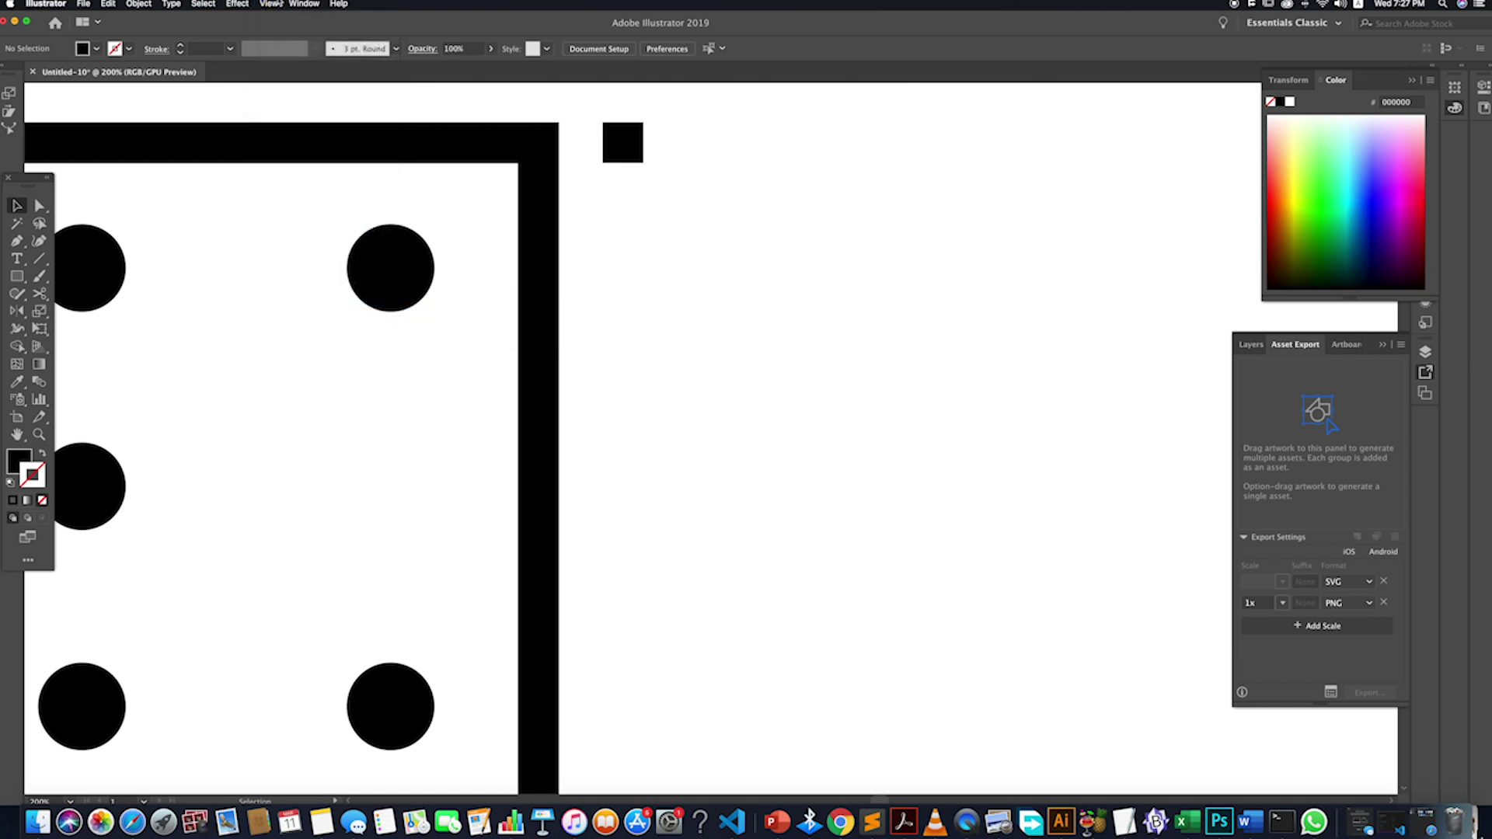
{"action": "left_click", "coordinate": [272, 4]}
{"action": "mouse_move", "coordinate": [350, 303]}
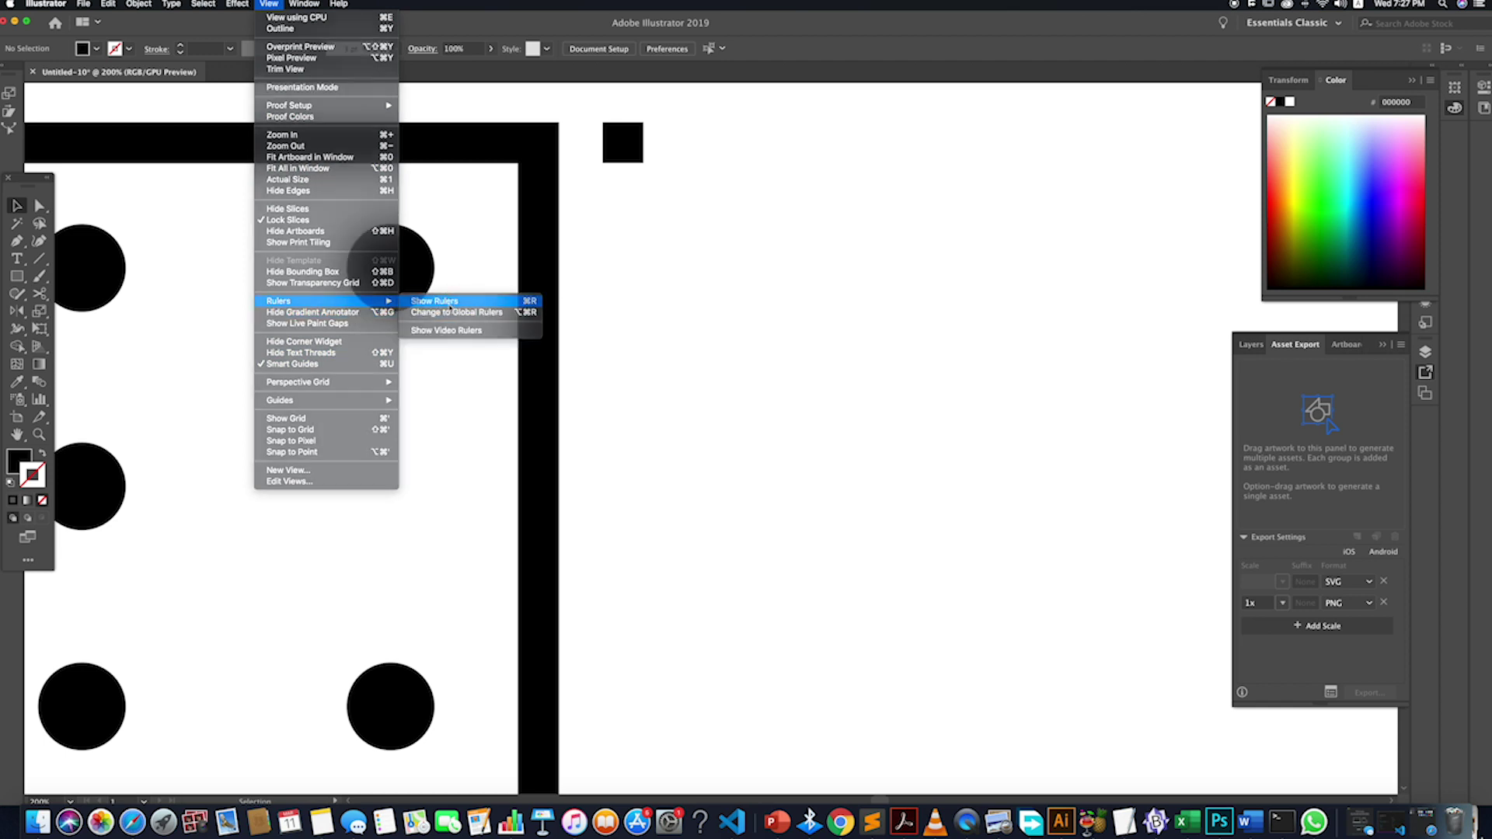
{"action": "left_click", "coordinate": [450, 302]}
{"action": "left_click_drag", "start_coordinate": [611, 94], "coordinate": [631, 194]}
{"action": "left_click", "coordinate": [640, 226]}
- Select both horizontal guides, move them up clear of the frame, and deselect them
{"action": "key", "text": "super+1"}
{"action": "scroll", "coordinate": [618, 214], "scroll_direction": "down", "scroll_amount": 3}
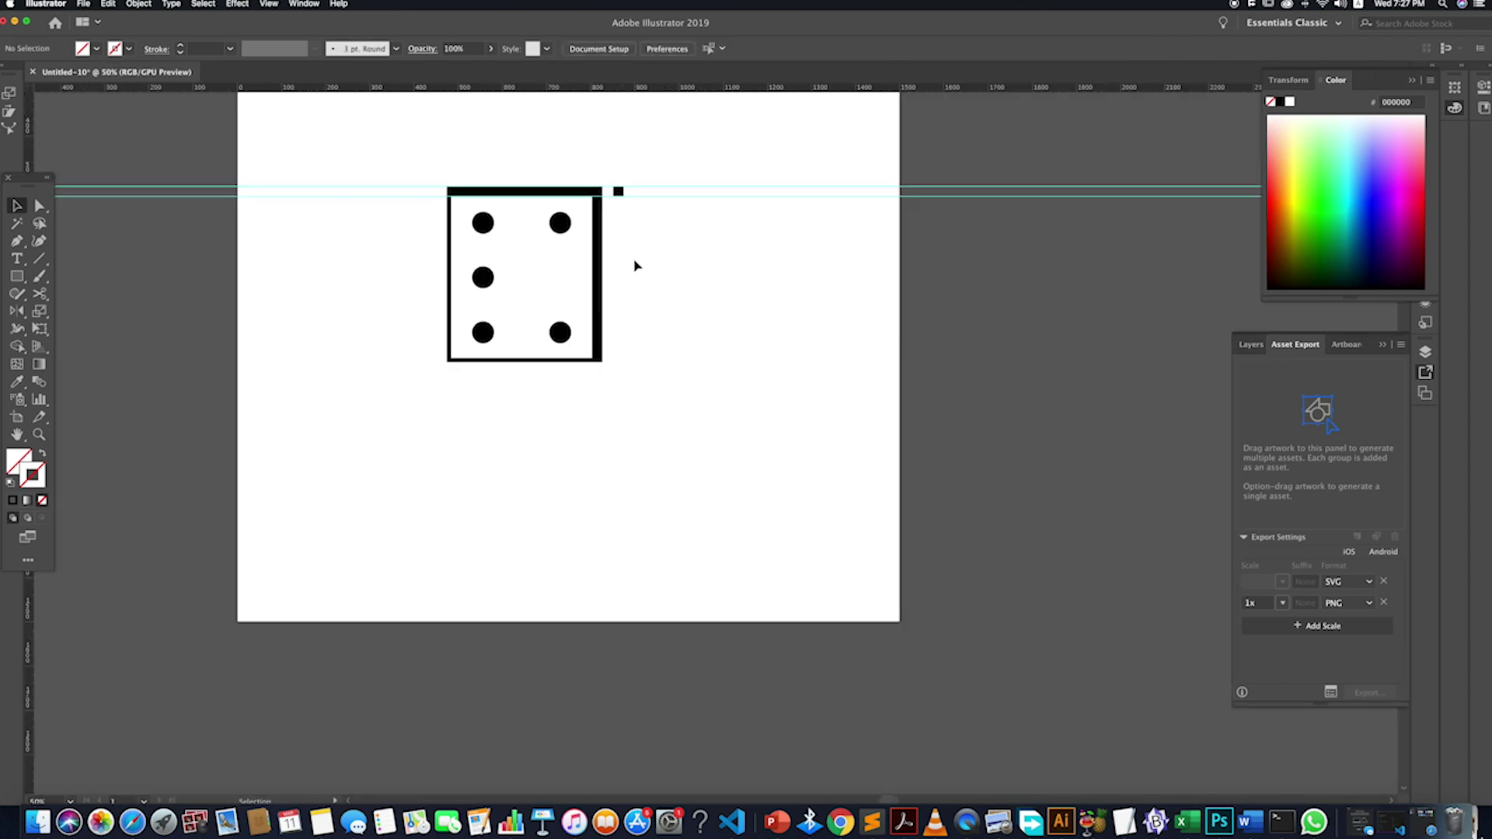
{"action": "left_click_drag", "start_coordinate": [707, 253], "coordinate": [667, 153]}
{"action": "left_click", "coordinate": [676, 279]}
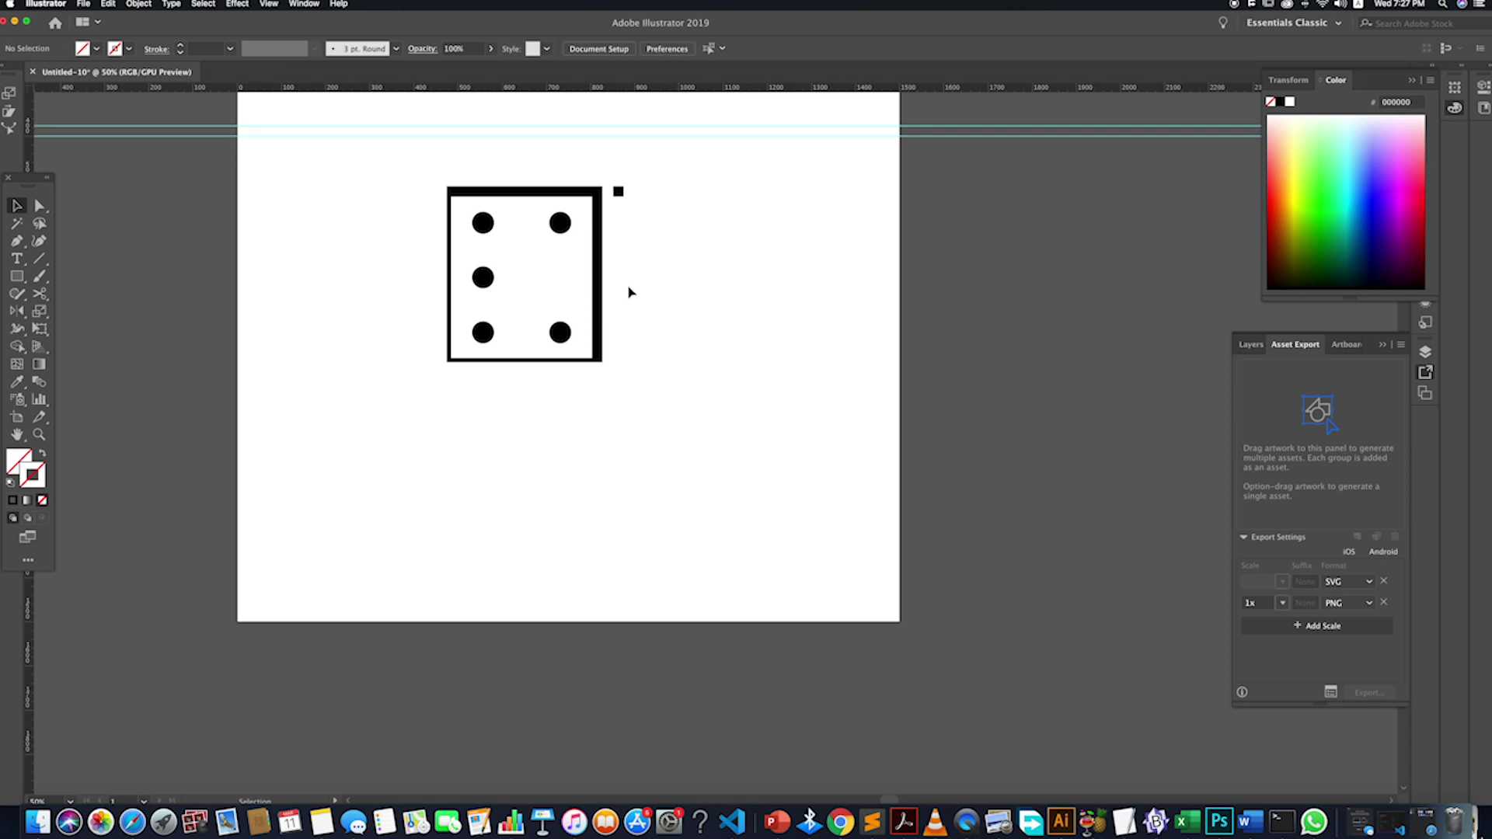
{"action": "scroll", "coordinate": [630, 290], "scroll_direction": "down", "scroll_amount": 1}
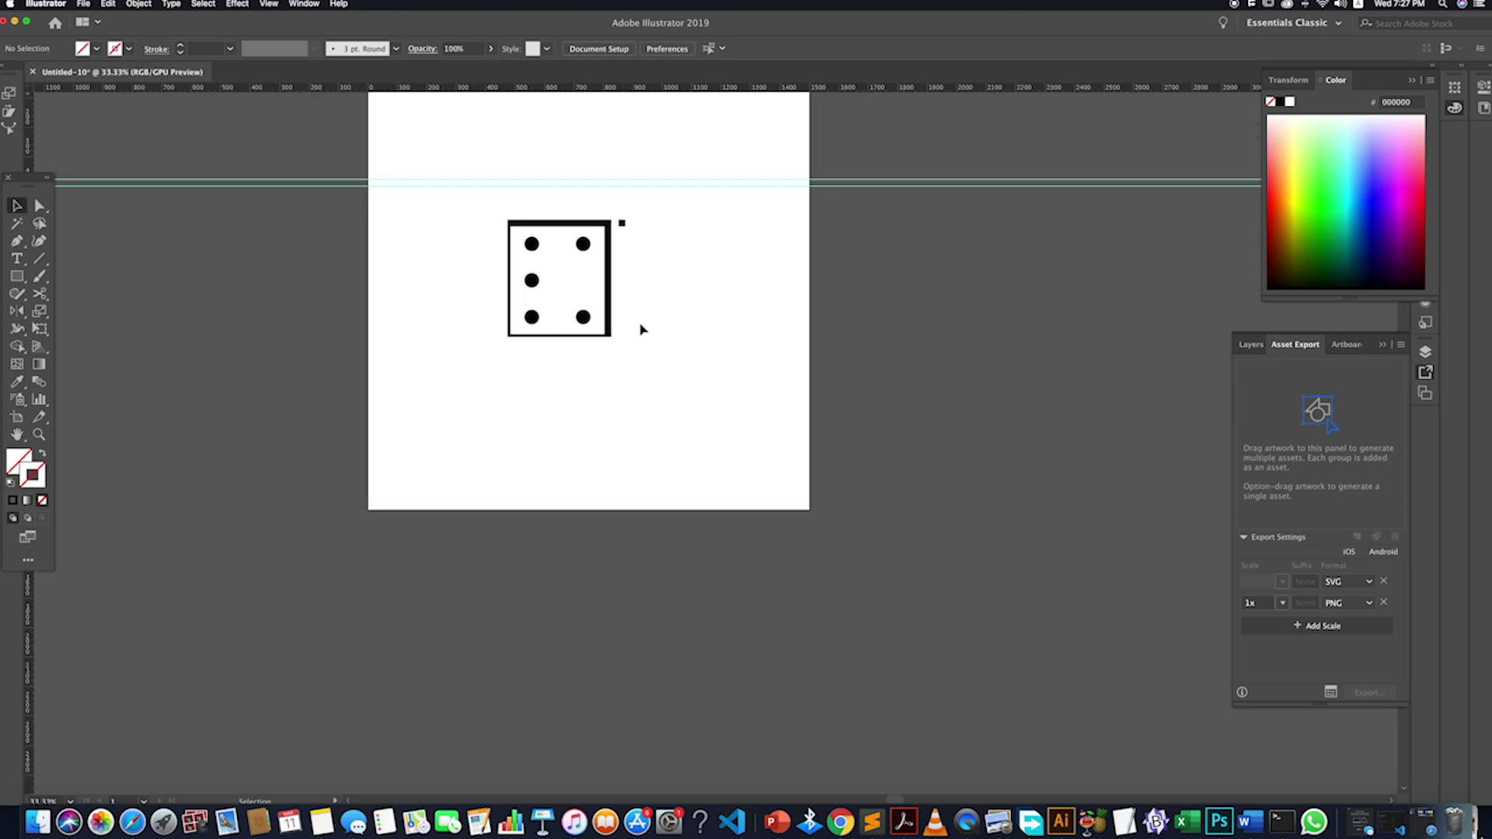
{"action": "scroll", "coordinate": [640, 329], "scroll_direction": "up", "scroll_amount": 1}
{"action": "scroll", "coordinate": [634, 330], "scroll_direction": "up", "scroll_amount": 1}
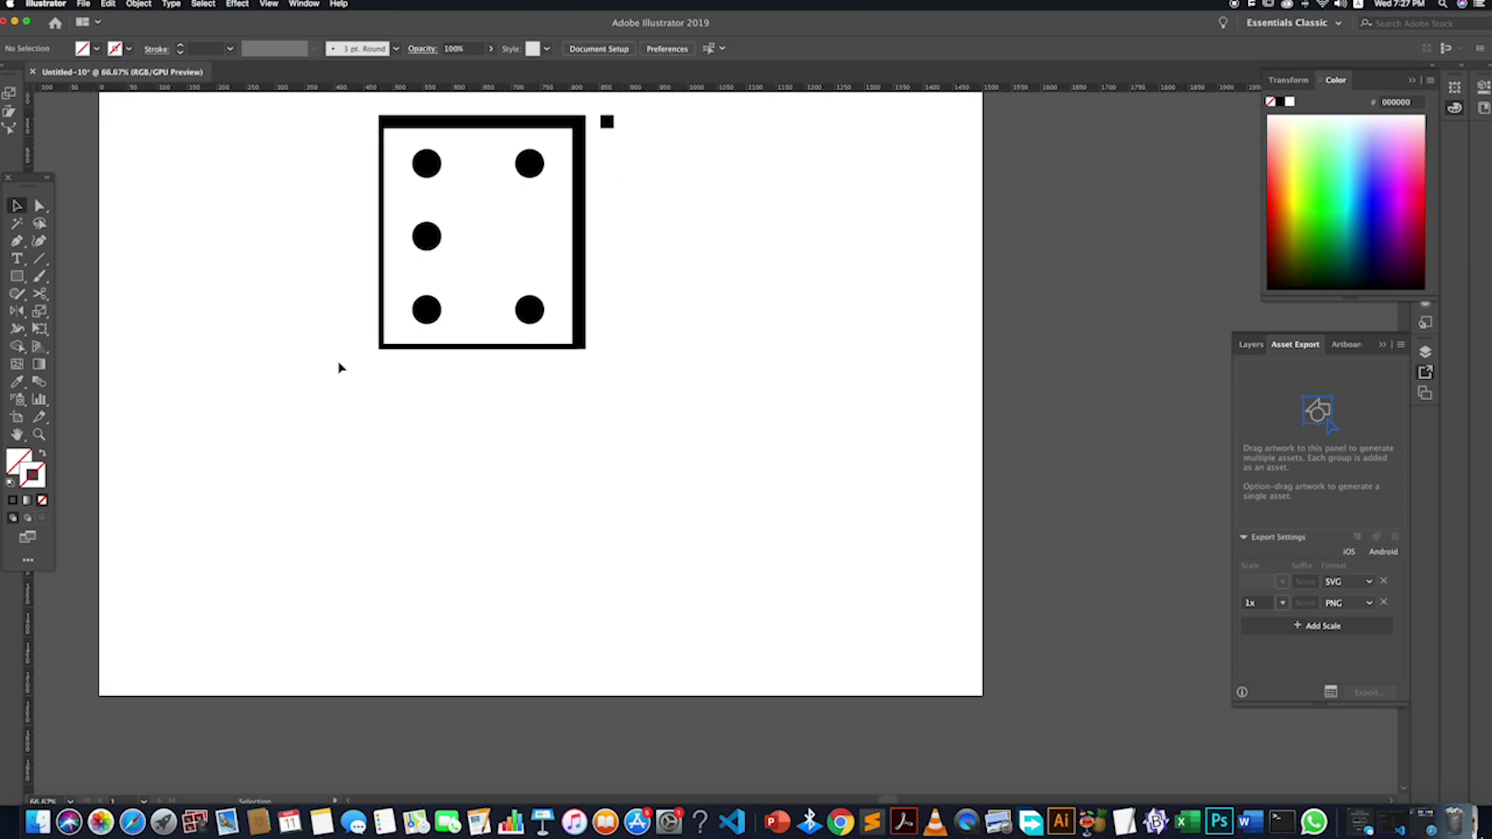
{"action": "left_click", "coordinate": [406, 349]}
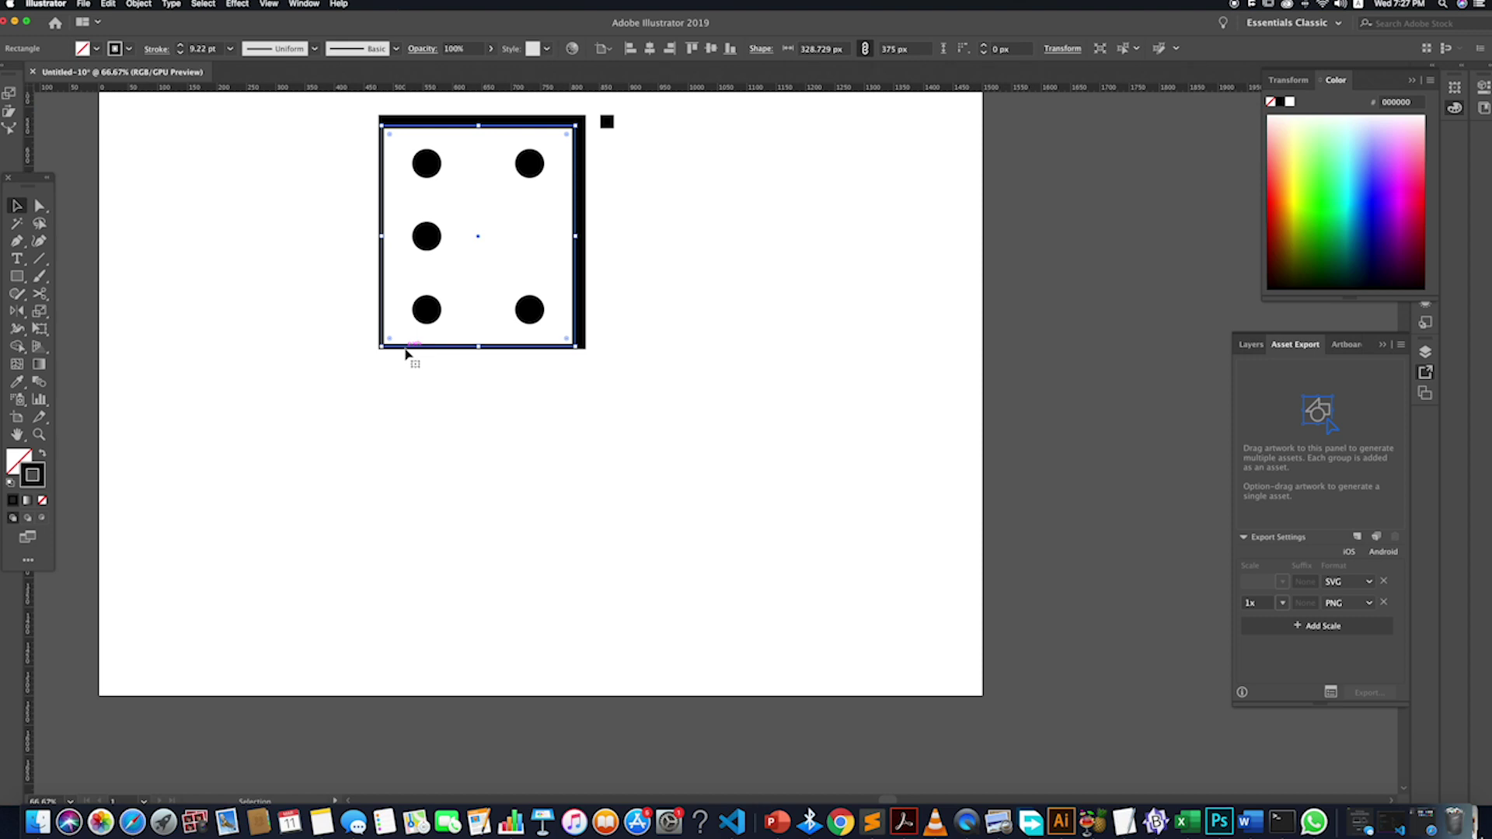
{"action": "left_click", "coordinate": [644, 537]}
{"action": "scroll", "coordinate": [557, 454], "scroll_direction": "down", "scroll_amount": 3}
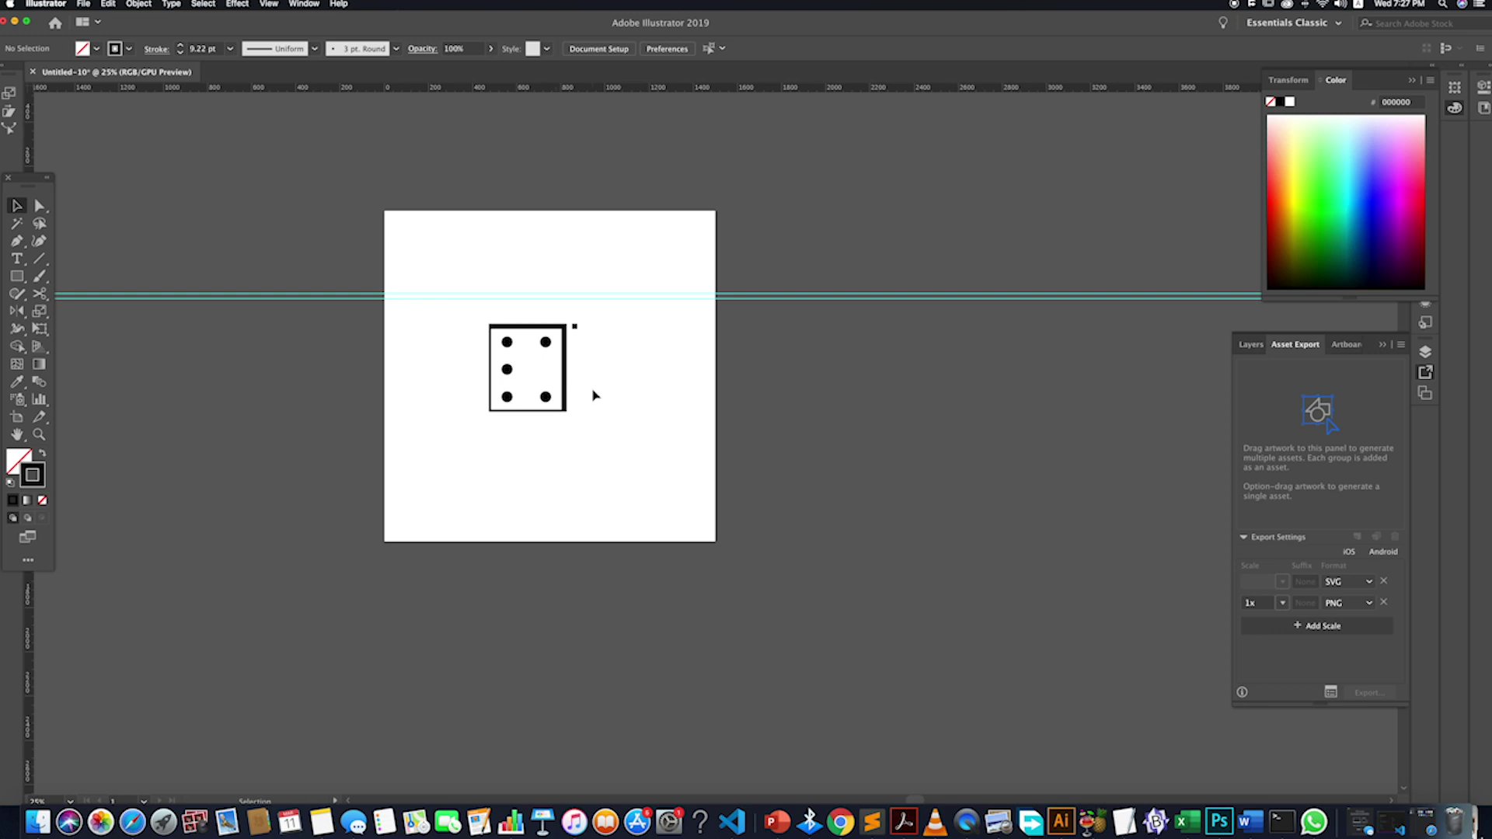
{"action": "scroll", "coordinate": [593, 396], "scroll_direction": "up", "scroll_amount": 2}
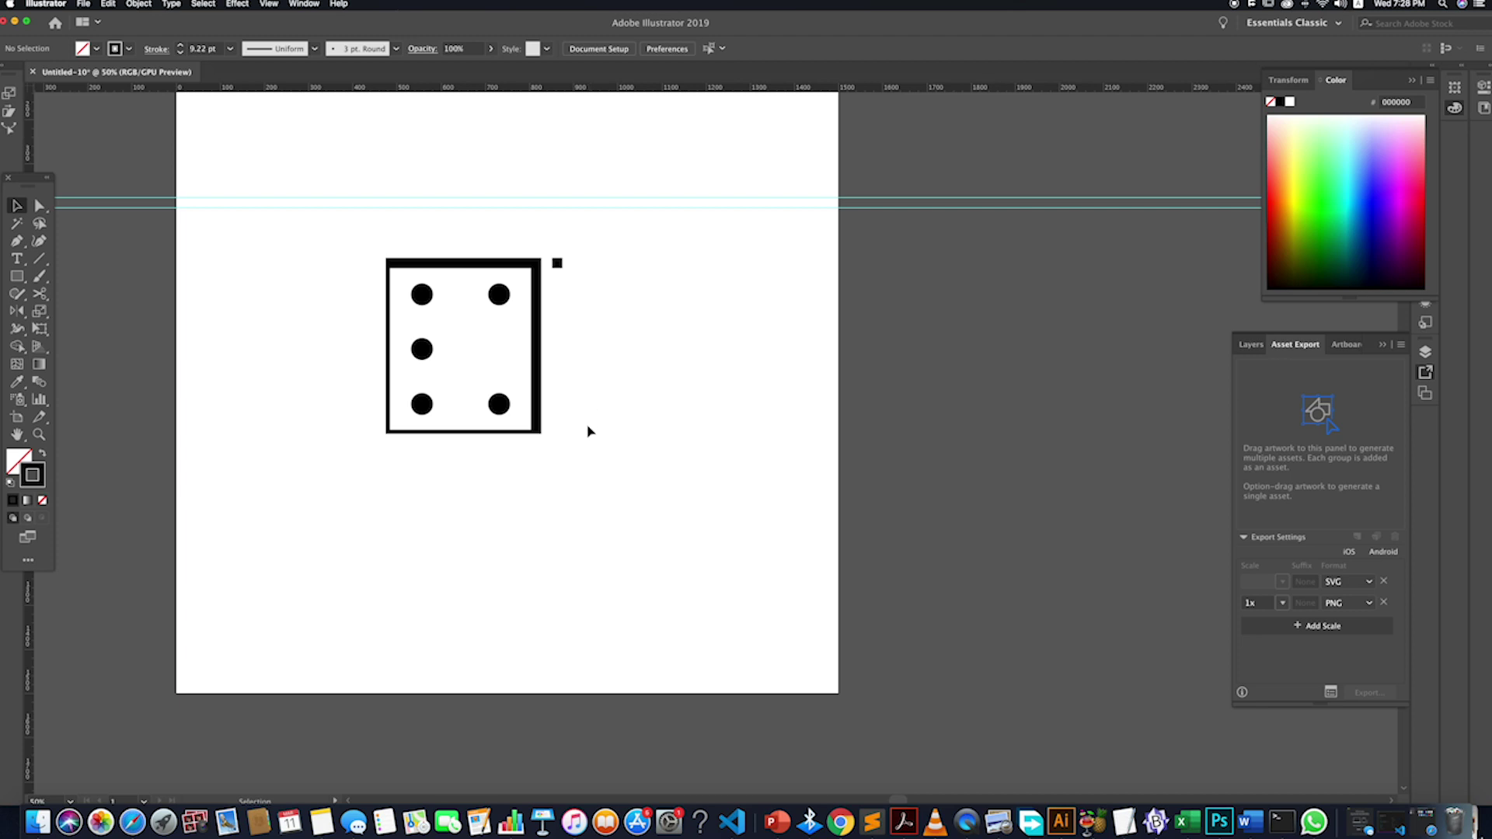
- Select the whole artwork, including the small square, scale it up proportionally to about 498 by 496 px, and deselect it
{"action": "left_click_drag", "start_coordinate": [647, 511], "coordinate": [290, 186]}
{"action": "left_click", "coordinate": [640, 430]}
{"action": "left_click_drag", "start_coordinate": [638, 481], "coordinate": [329, 240]}
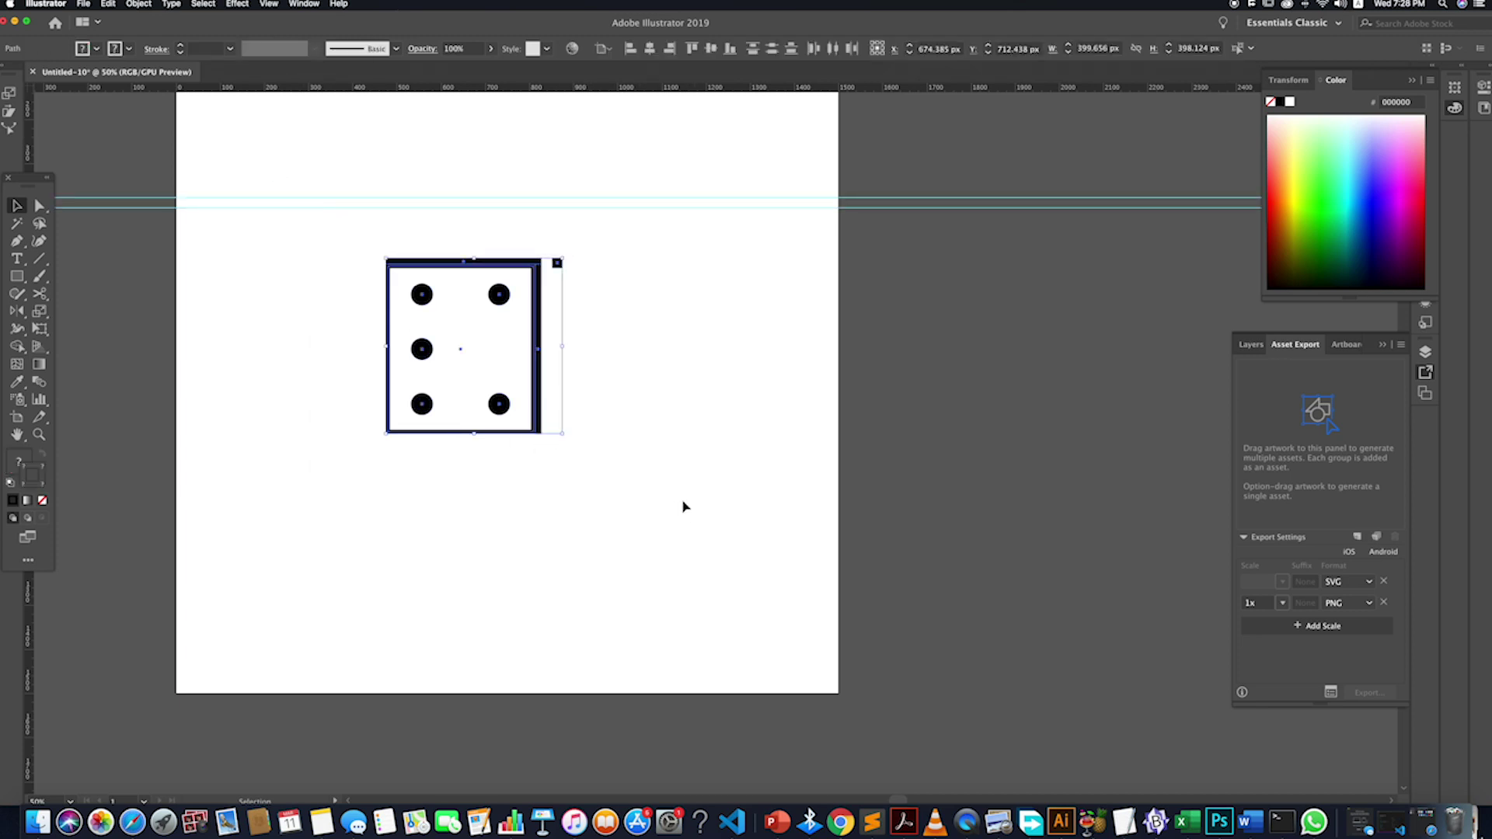
{"action": "mouse_move", "coordinate": [565, 440]}
{"action": "left_mouse_down"}
{"action": "mouse_move", "coordinate": [633, 506]}
{"action": "mouse_move", "coordinate": [561, 418]}
{"action": "mouse_move", "coordinate": [585, 425]}
{"action": "left_mouse_up"}
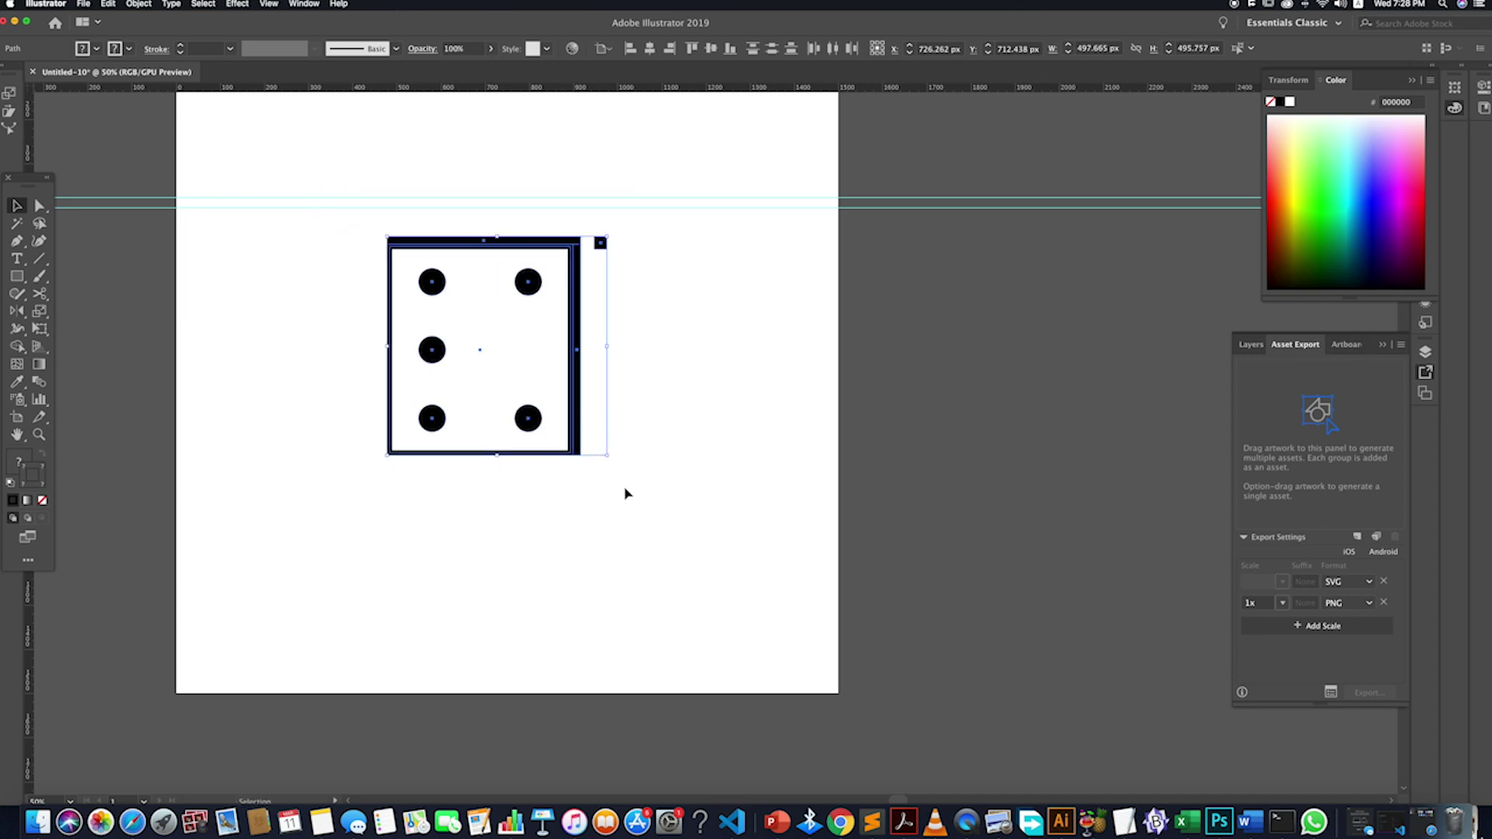
{"action": "left_click", "coordinate": [572, 490]}
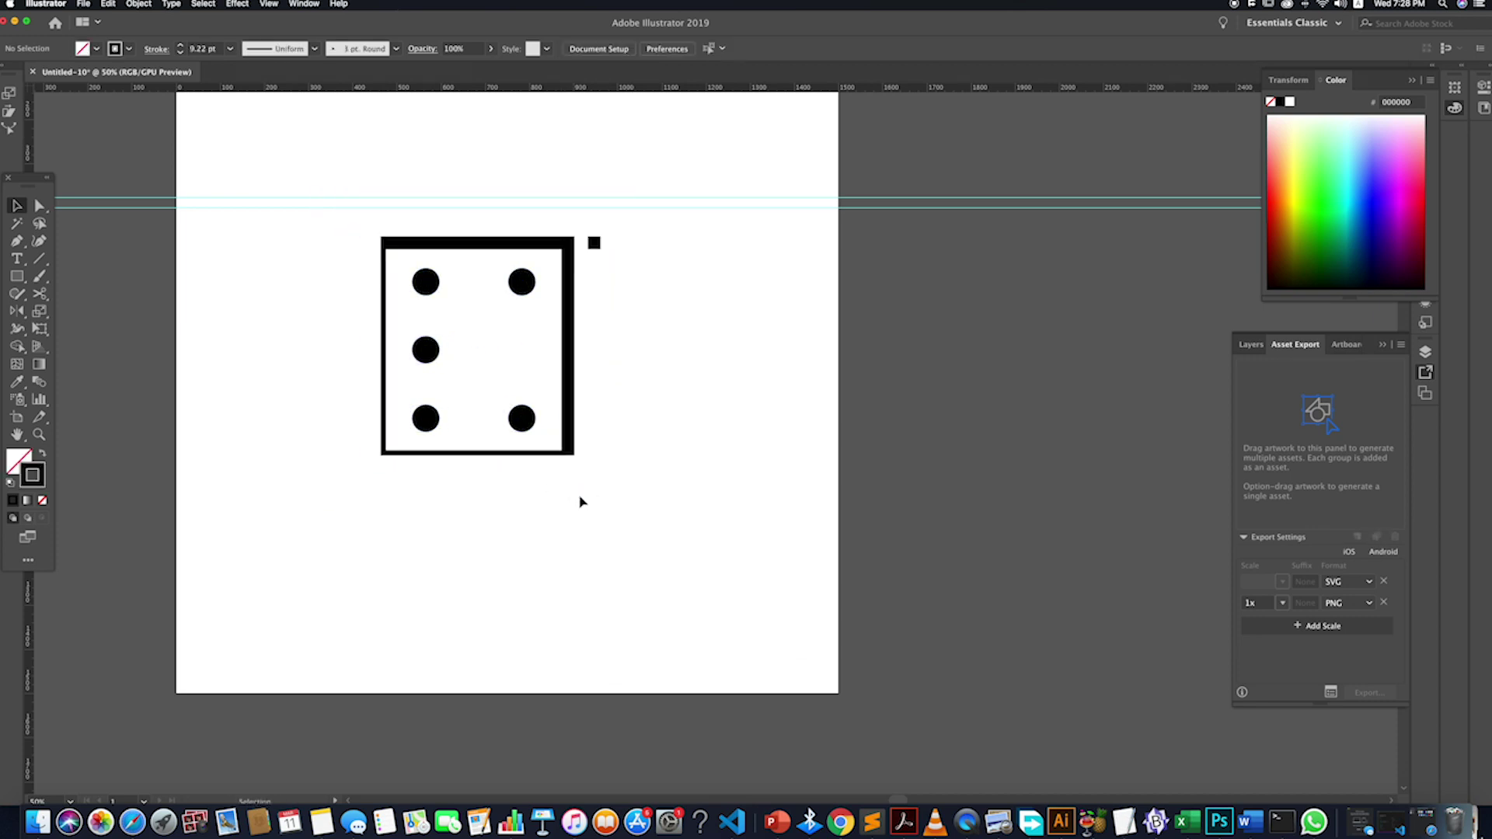
- Select the whole artwork, move it to roughly the center of the artboard, and deselect it
{"action": "scroll", "coordinate": [579, 502], "scroll_direction": "down", "scroll_amount": 2}
{"action": "left_click_drag", "start_coordinate": [633, 538], "coordinate": [438, 364]}
{"action": "left_click_drag", "start_coordinate": [576, 436], "coordinate": [585, 446]}
{"action": "left_click", "coordinate": [652, 493]}
{"action": "scroll", "coordinate": [536, 420], "scroll_direction": "up", "scroll_amount": 2}
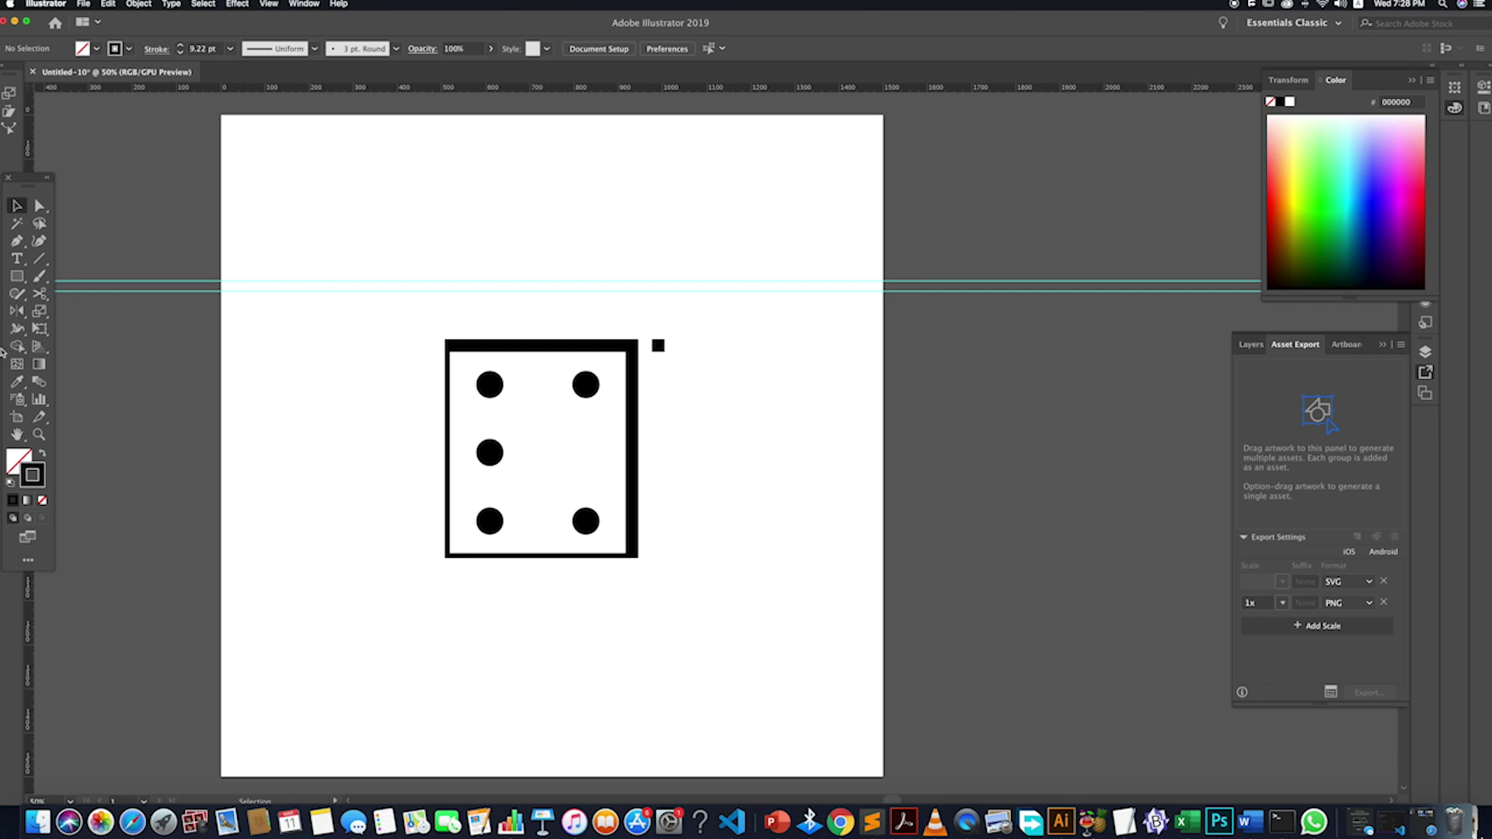
{"action": "left_click", "coordinate": [19, 280]}
{"action": "scroll", "coordinate": [516, 393], "scroll_direction": "up", "scroll_amount": 4}
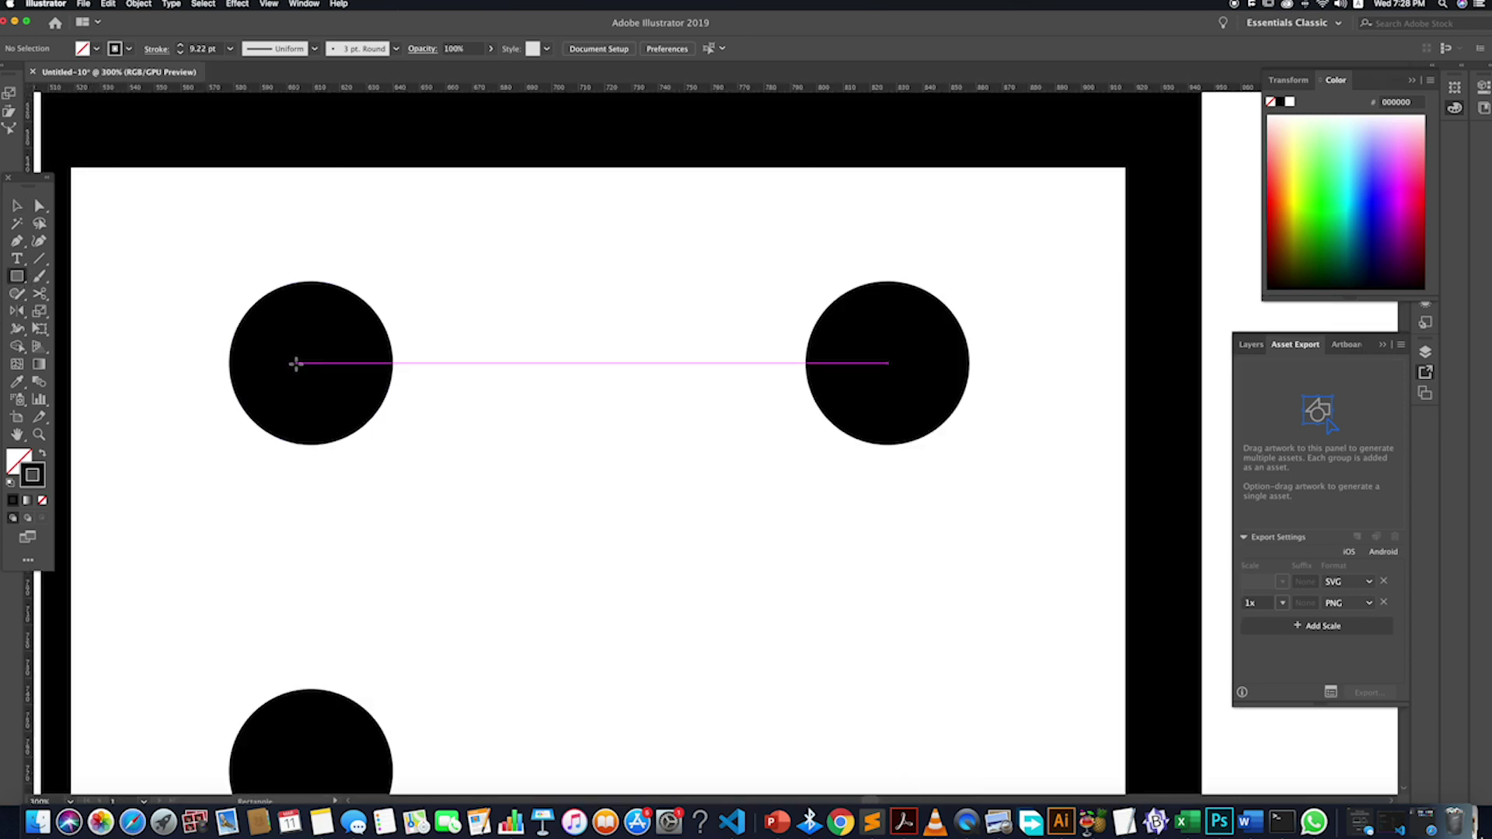
{"action": "left_click_drag", "start_coordinate": [295, 363], "coordinate": [483, 360]}
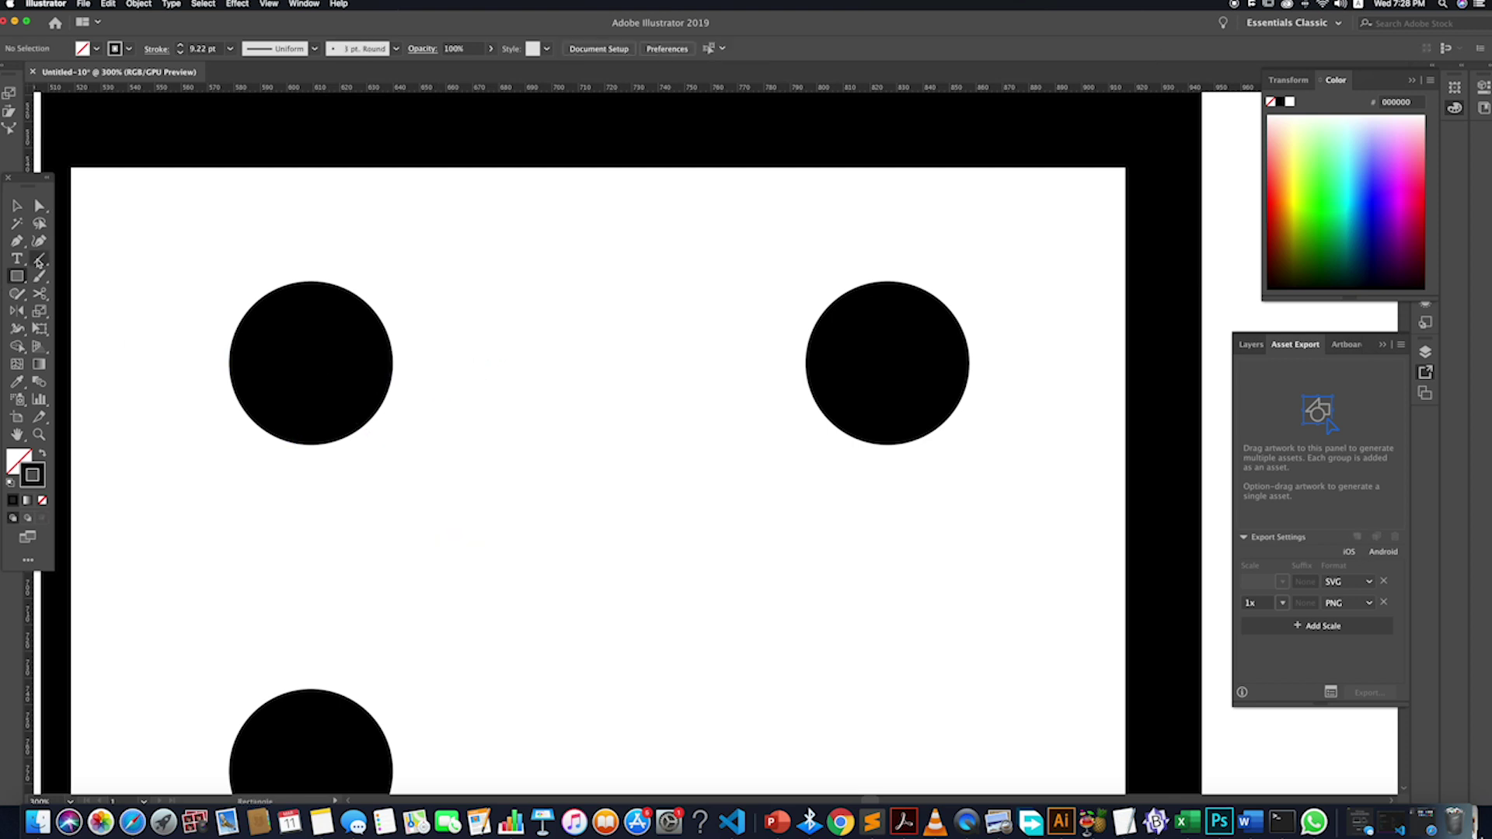
- Draw a horizontal line about 217.6 px long connecting the centers of the two upper circles, and deselect it
{"action": "left_click", "coordinate": [39, 260]}
{"action": "left_click_drag", "start_coordinate": [311, 362], "coordinate": [888, 363]}
{"action": "key", "text": "super+1"}
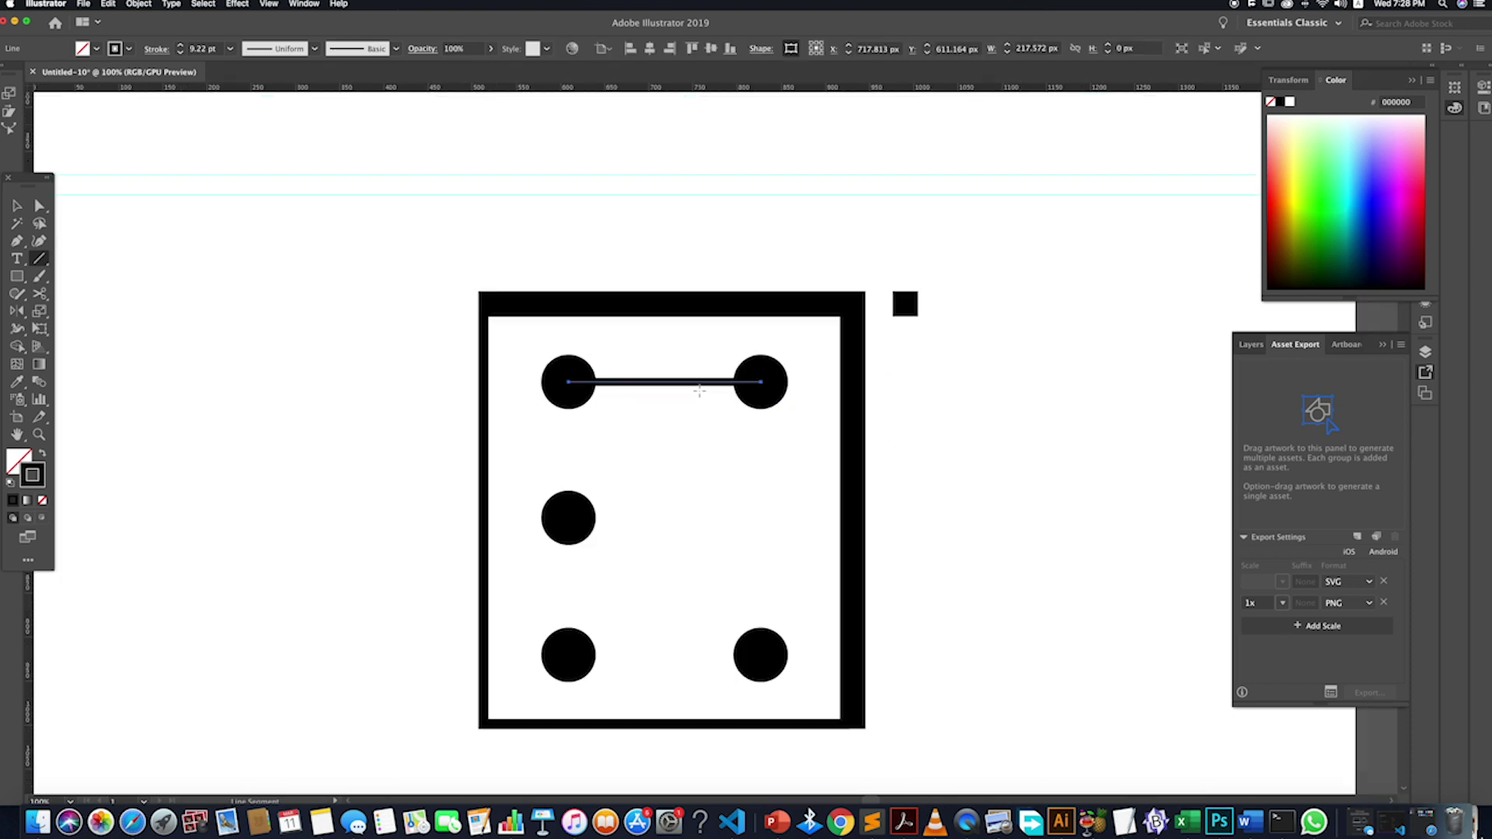
{"action": "left_click", "coordinate": [17, 205]}
{"action": "left_click", "coordinate": [231, 349]}
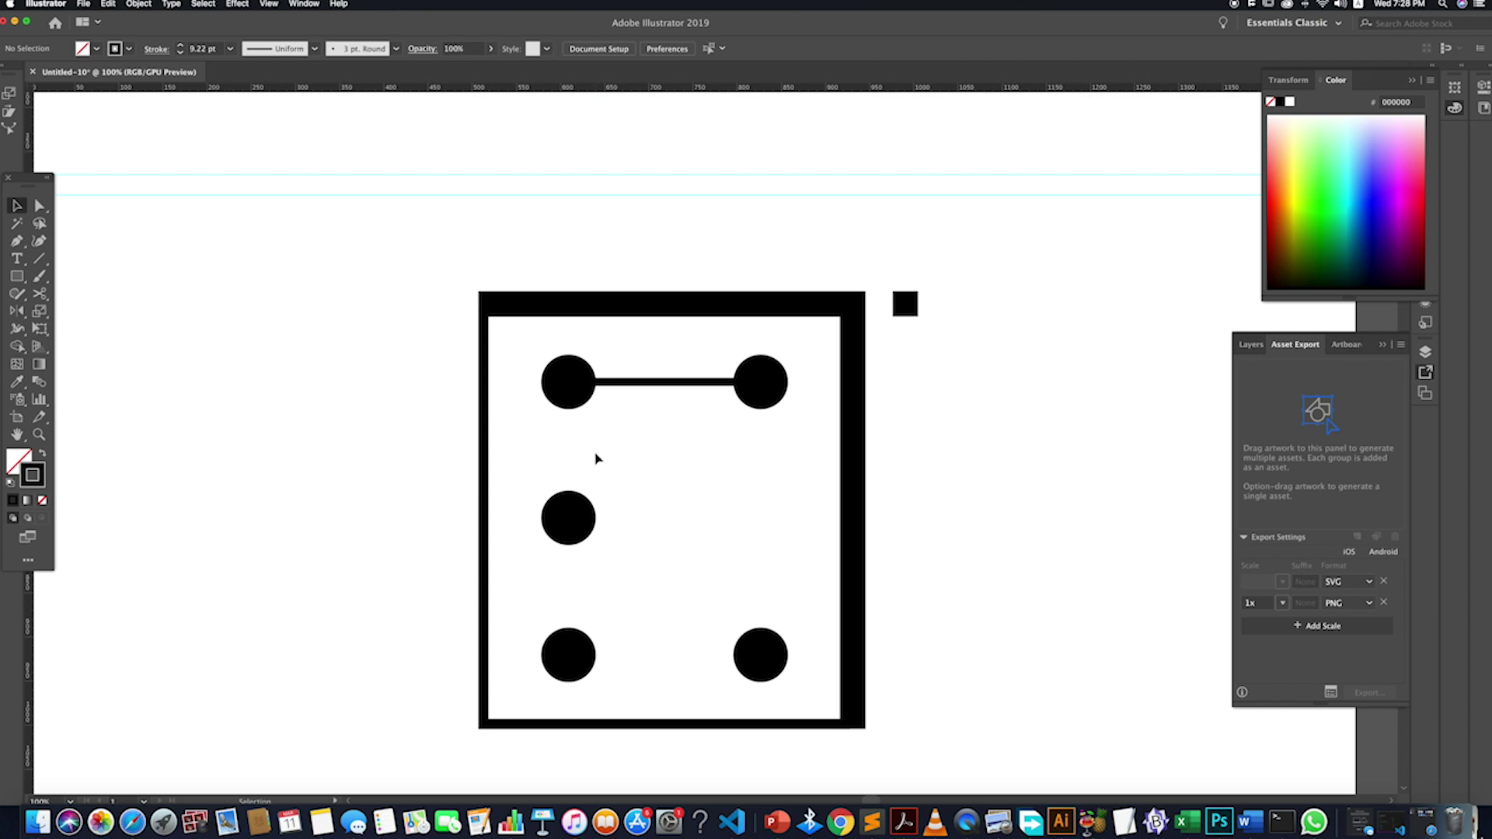
- Duplicate the connecting line to join the two lower circles, and place another copy rotated to vertical along the left column of circles
{"action": "scroll", "coordinate": [596, 459], "scroll_direction": "down", "scroll_amount": 2}
{"action": "left_click_drag", "start_coordinate": [630, 426], "coordinate": [490, 567]}
{"action": "scroll", "coordinate": [587, 631], "scroll_direction": "down", "scroll_amount": 2}
{"action": "left_click", "coordinate": [832, 580]}
{"action": "scroll", "coordinate": [613, 567], "scroll_direction": "up", "scroll_amount": 4}
{"action": "left_click", "coordinate": [616, 572]}
{"action": "scroll", "coordinate": [614, 573], "scroll_direction": "down", "scroll_amount": 3}
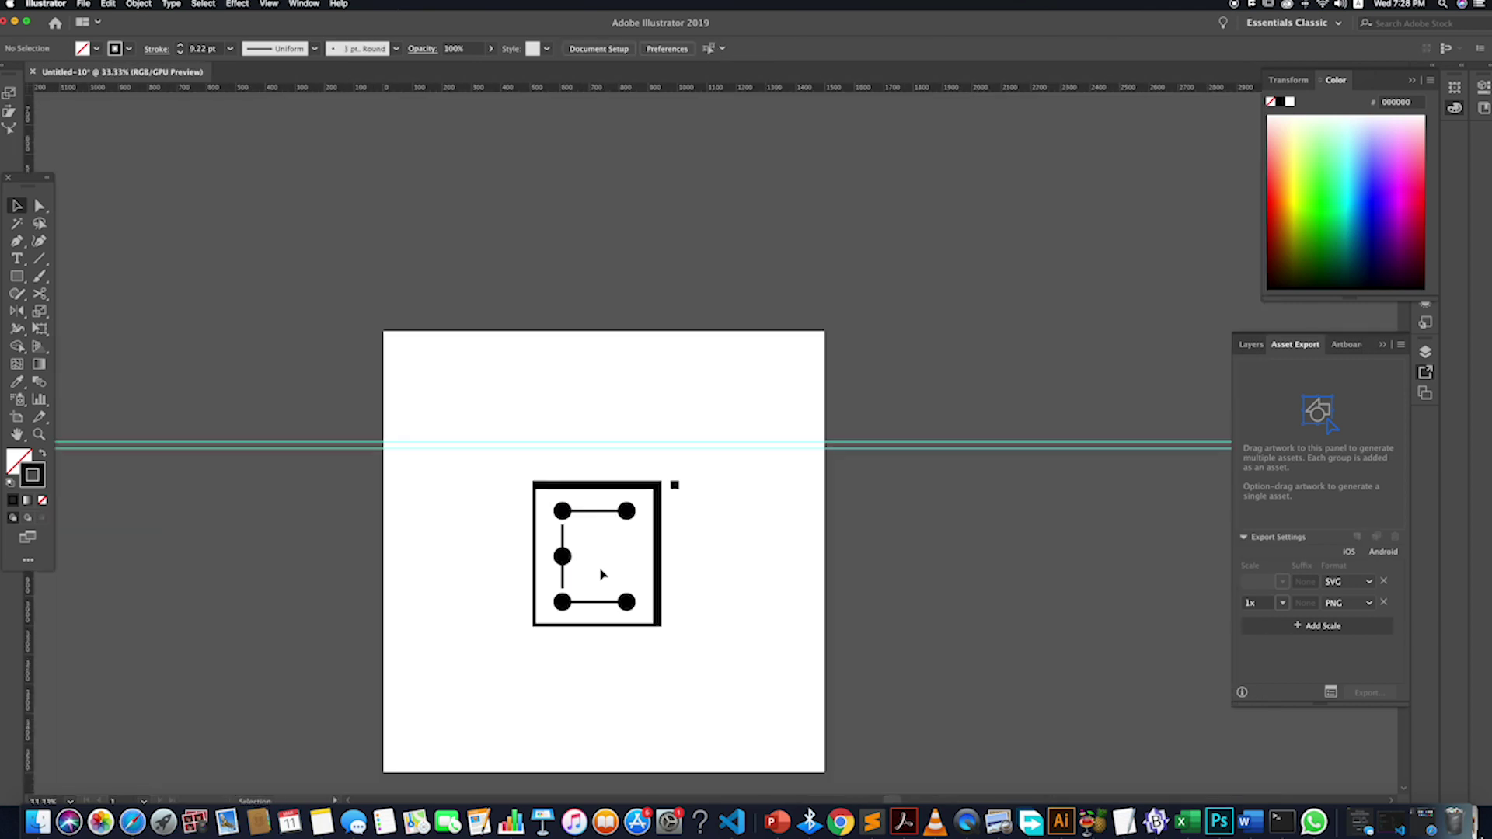
- Lengthen the vertical line so it spans from the upper left circle's center to the lower left circle's center, and deselect it
{"action": "left_click", "coordinate": [565, 584]}
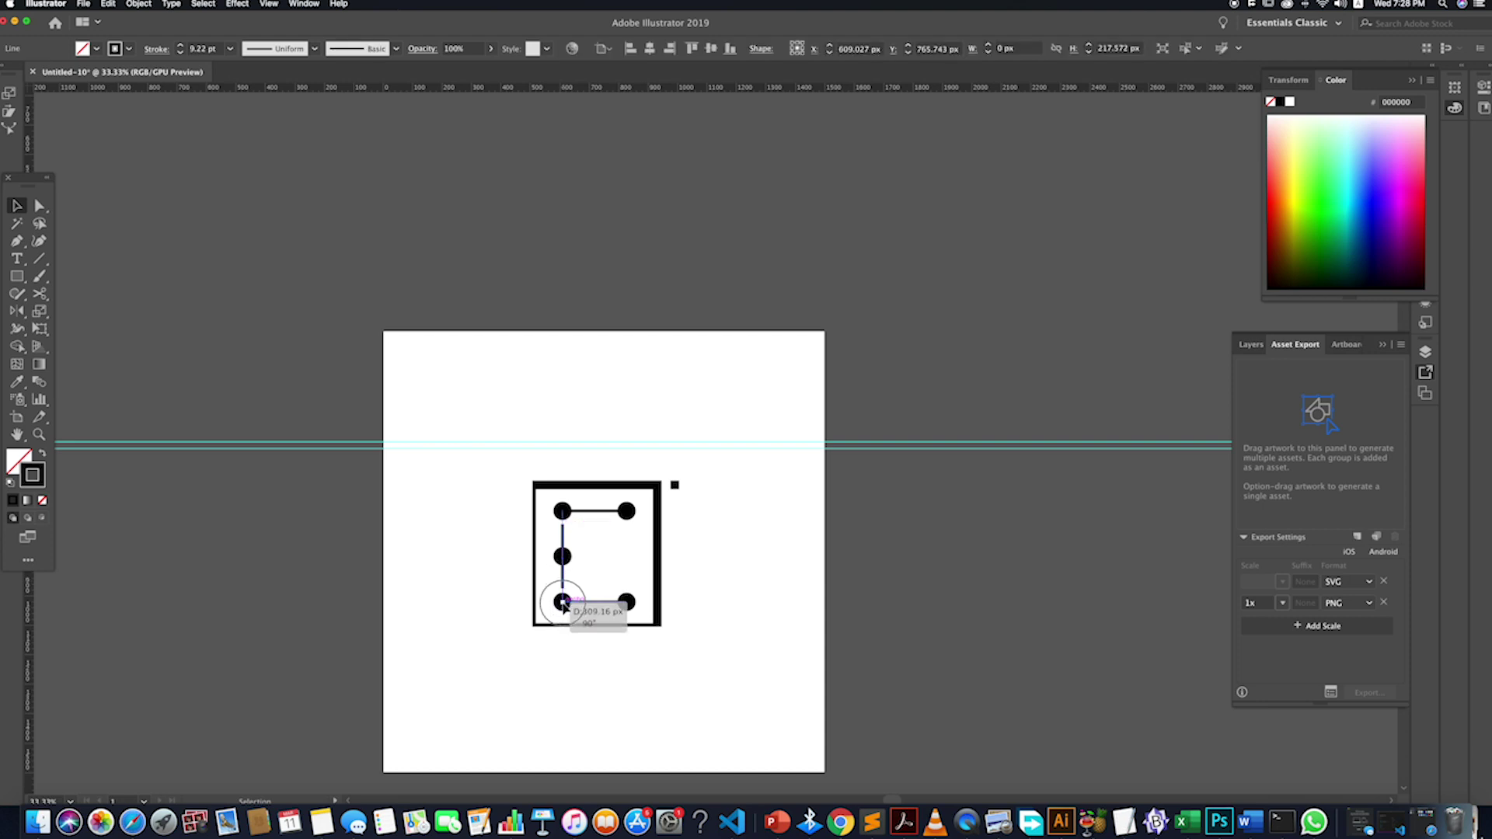
{"action": "left_click", "coordinate": [636, 652]}
{"action": "scroll", "coordinate": [635, 655], "scroll_direction": "down", "scroll_amount": 3}
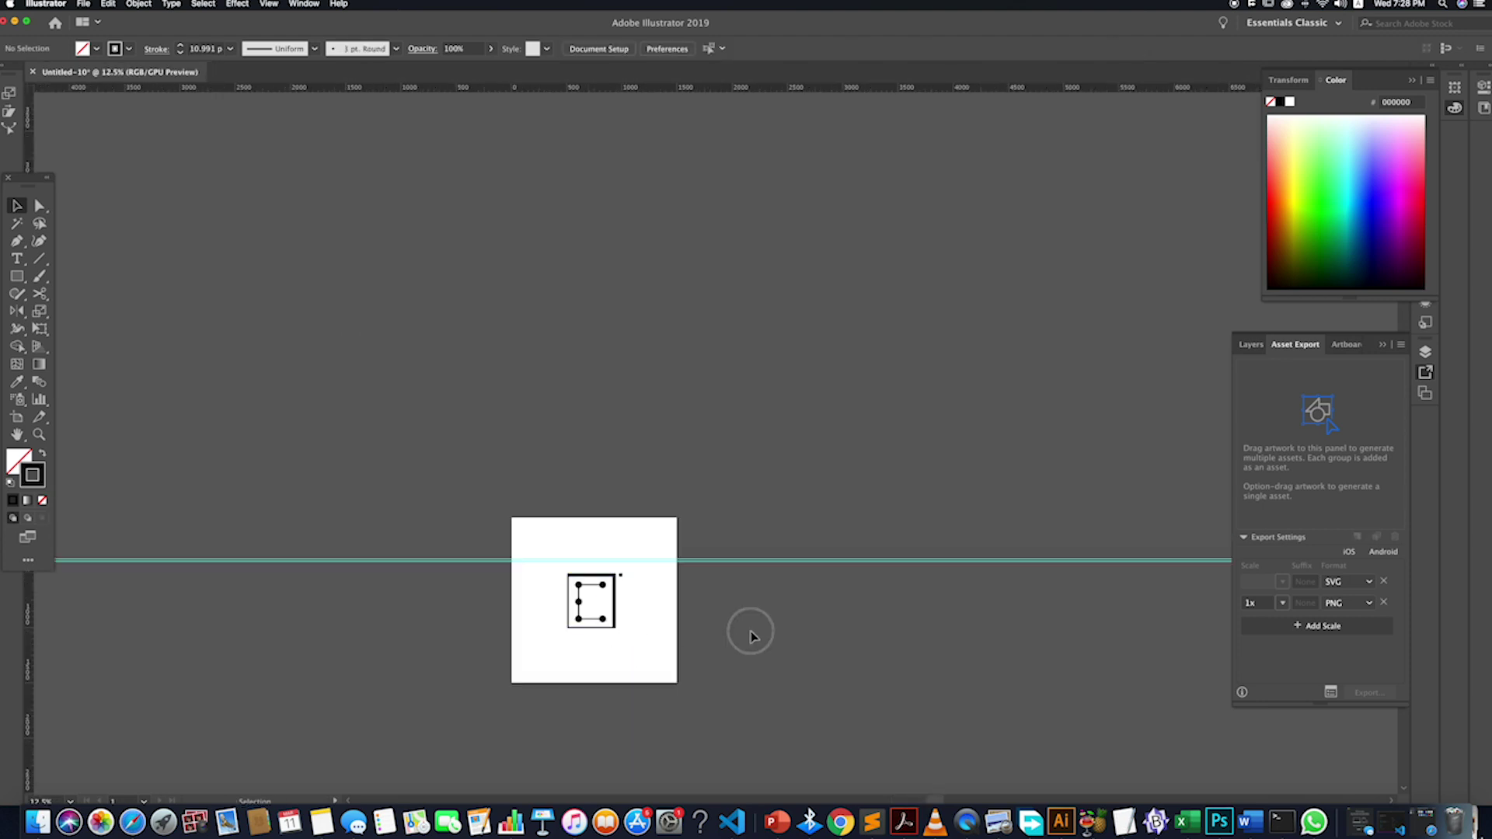
{"action": "scroll", "coordinate": [618, 631], "scroll_direction": "up", "scroll_amount": 3}
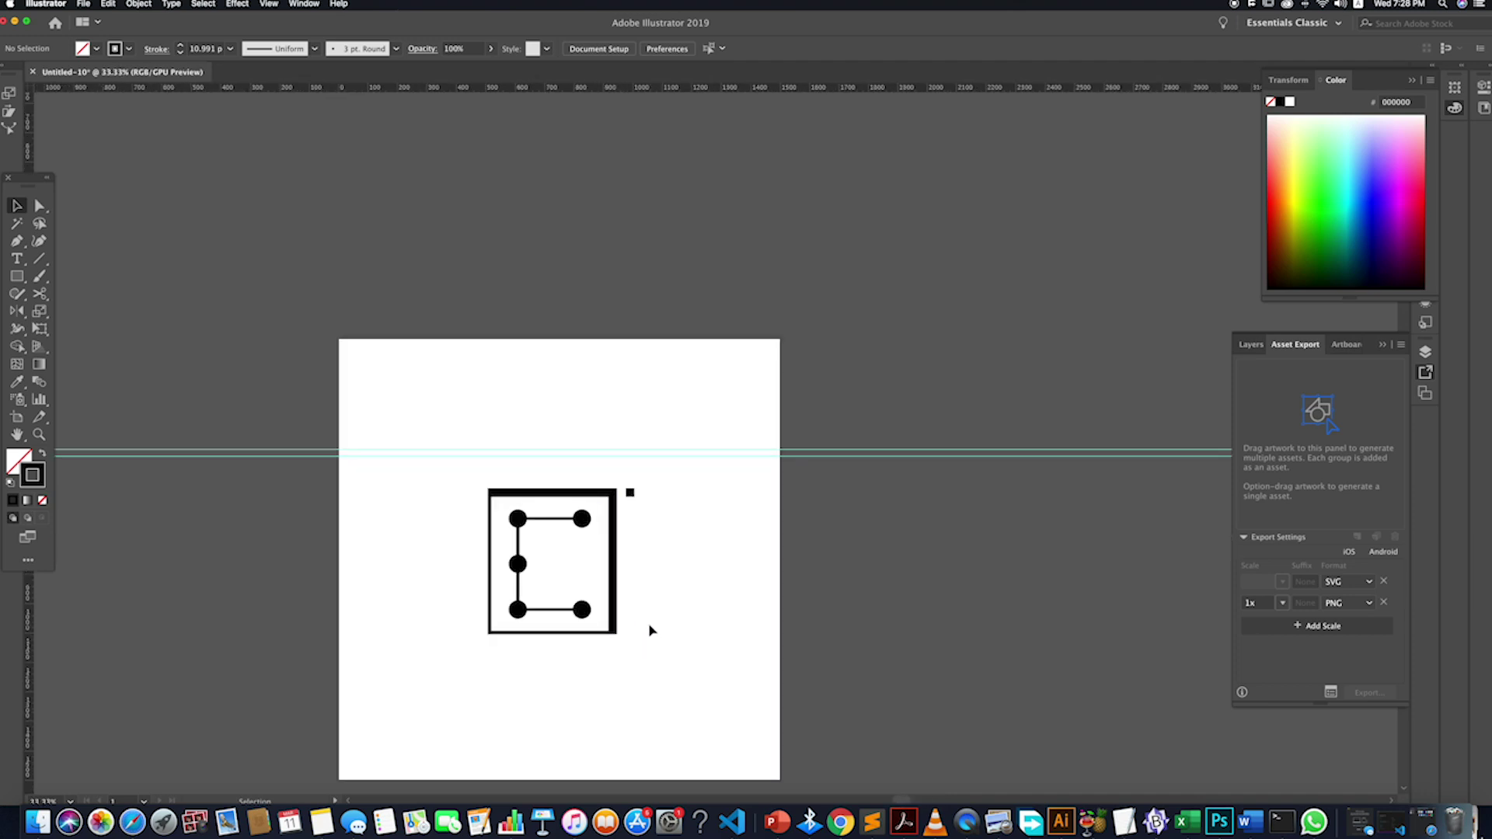
{"action": "scroll", "coordinate": [651, 627], "scroll_direction": "up", "scroll_amount": 2}
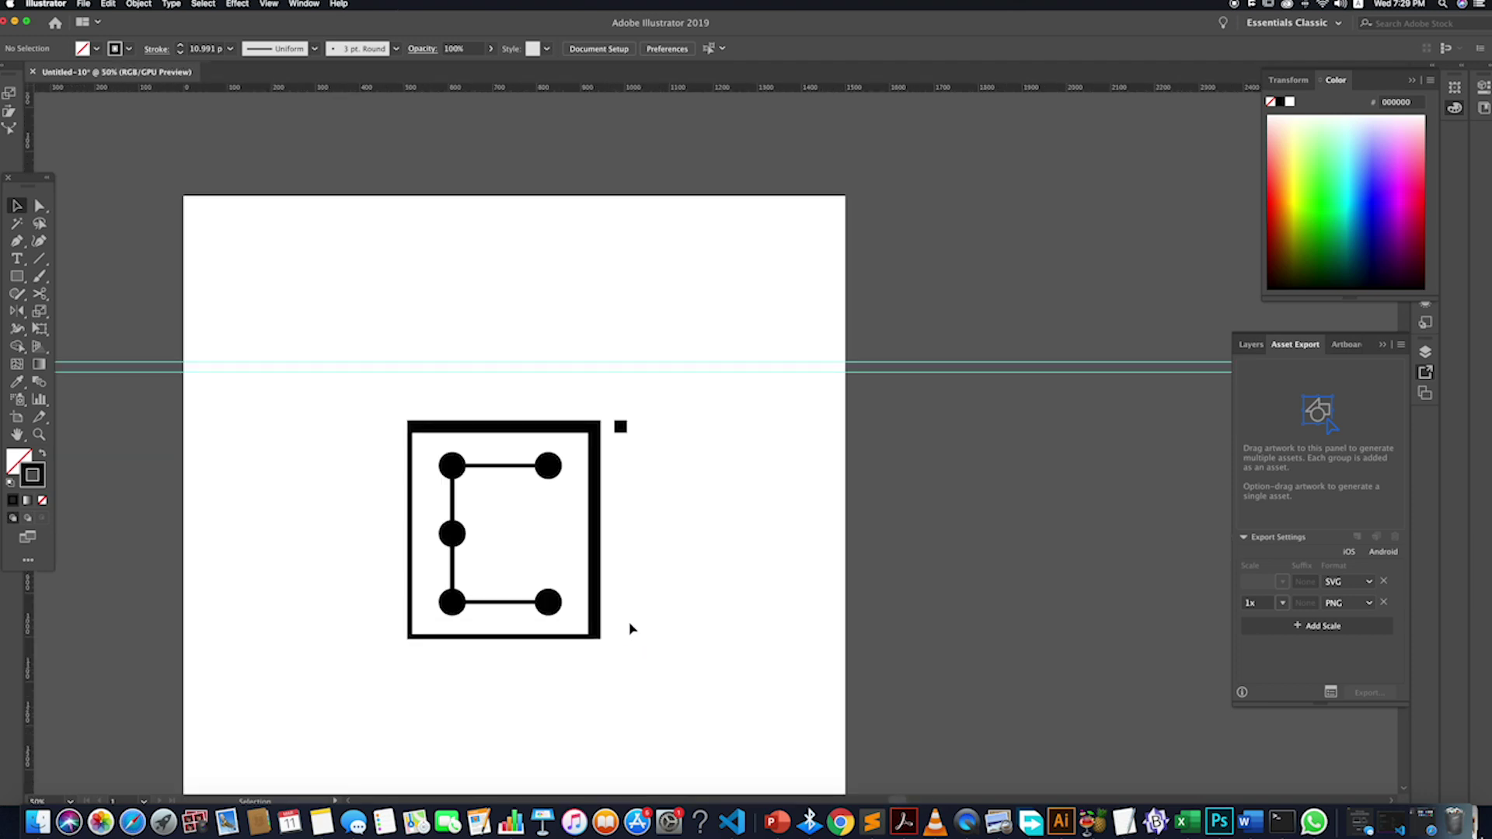
{"action": "scroll", "coordinate": [630, 628], "scroll_direction": "down", "scroll_amount": 4}
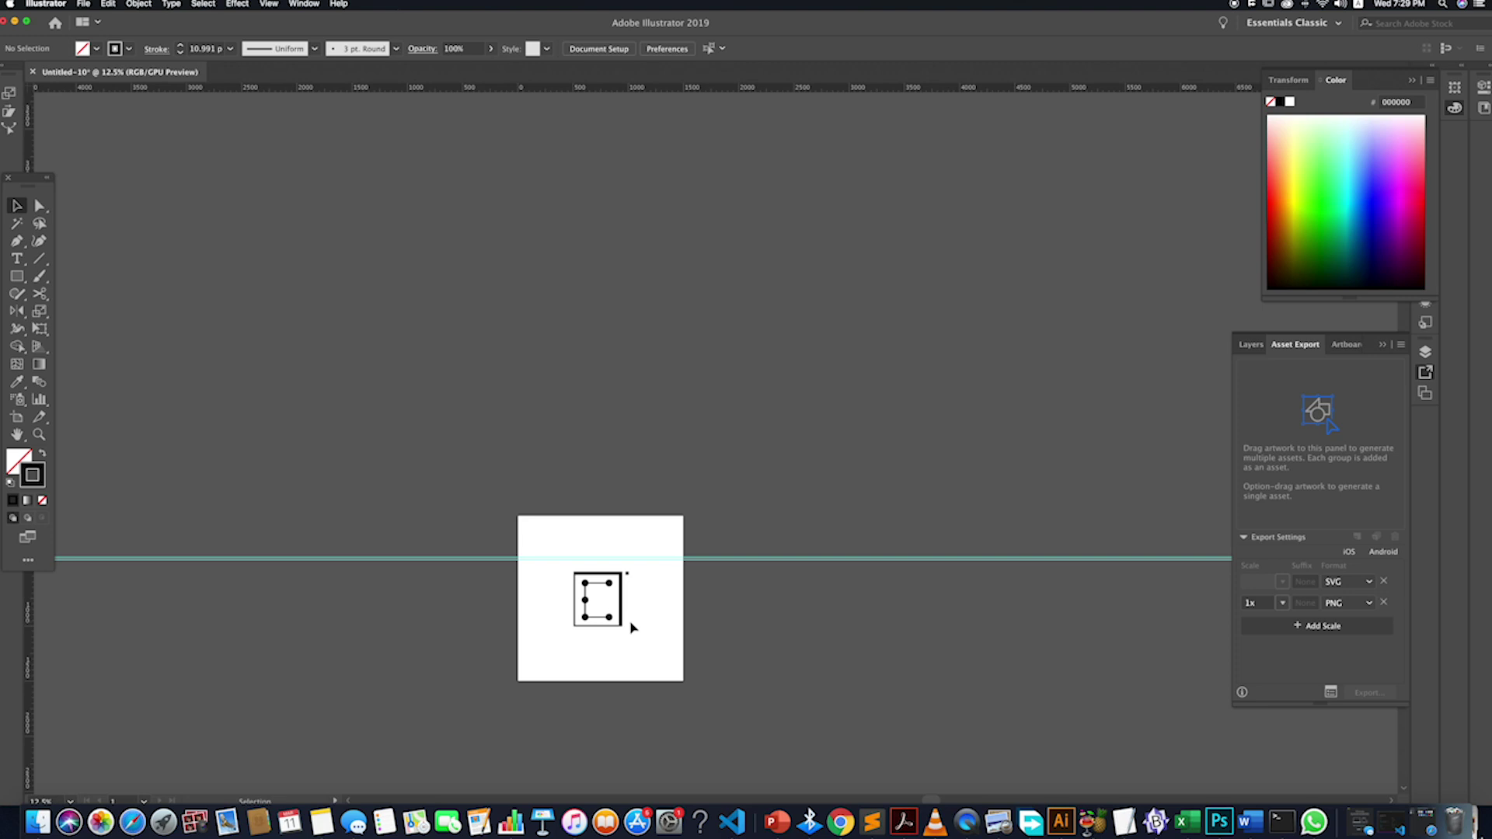
{"action": "scroll", "coordinate": [630, 628], "scroll_direction": "up", "scroll_amount": 4}
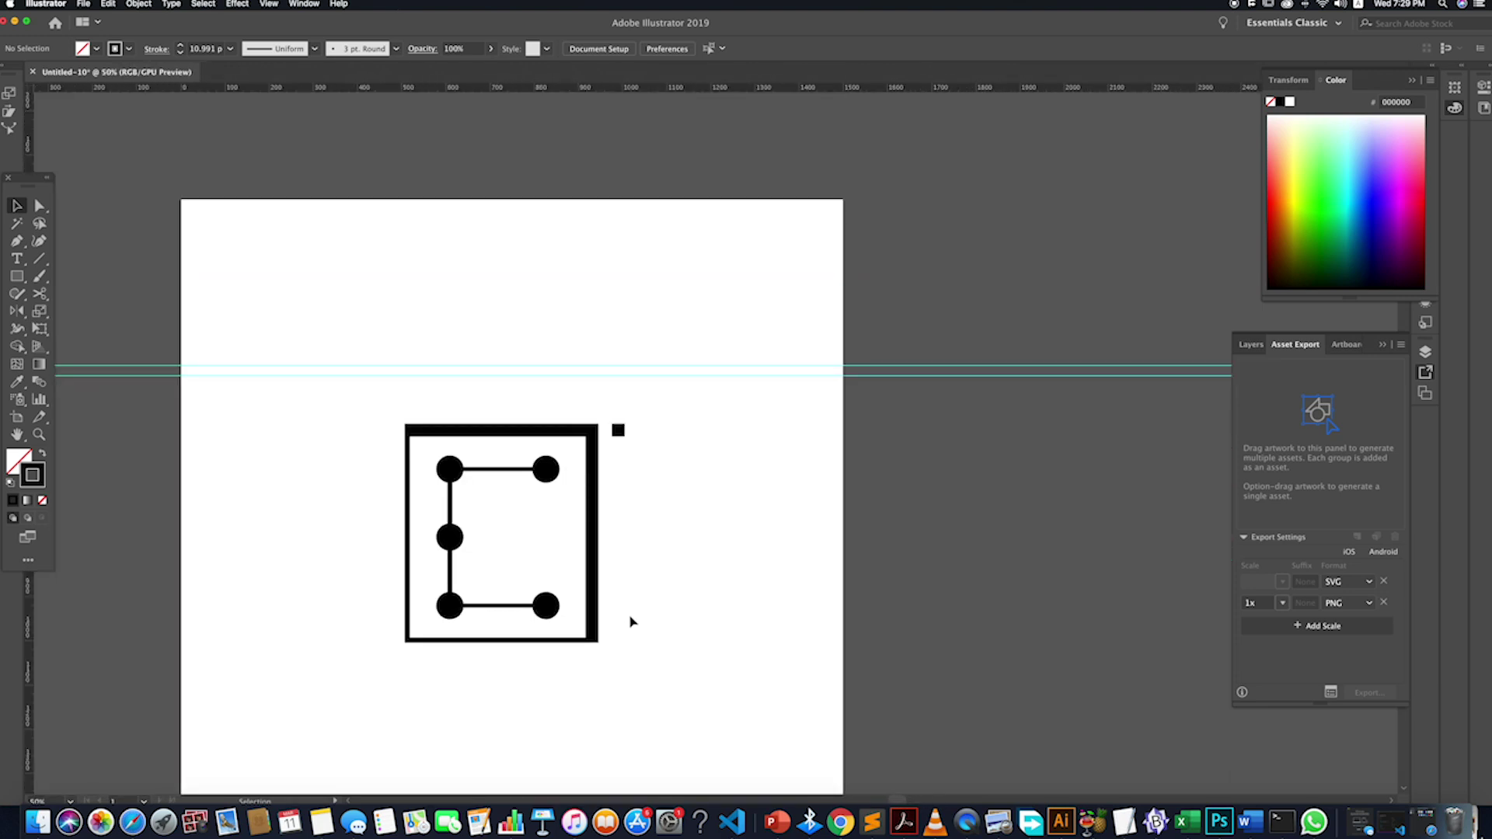
{"action": "scroll", "coordinate": [630, 622], "scroll_direction": "up", "scroll_amount": 1}
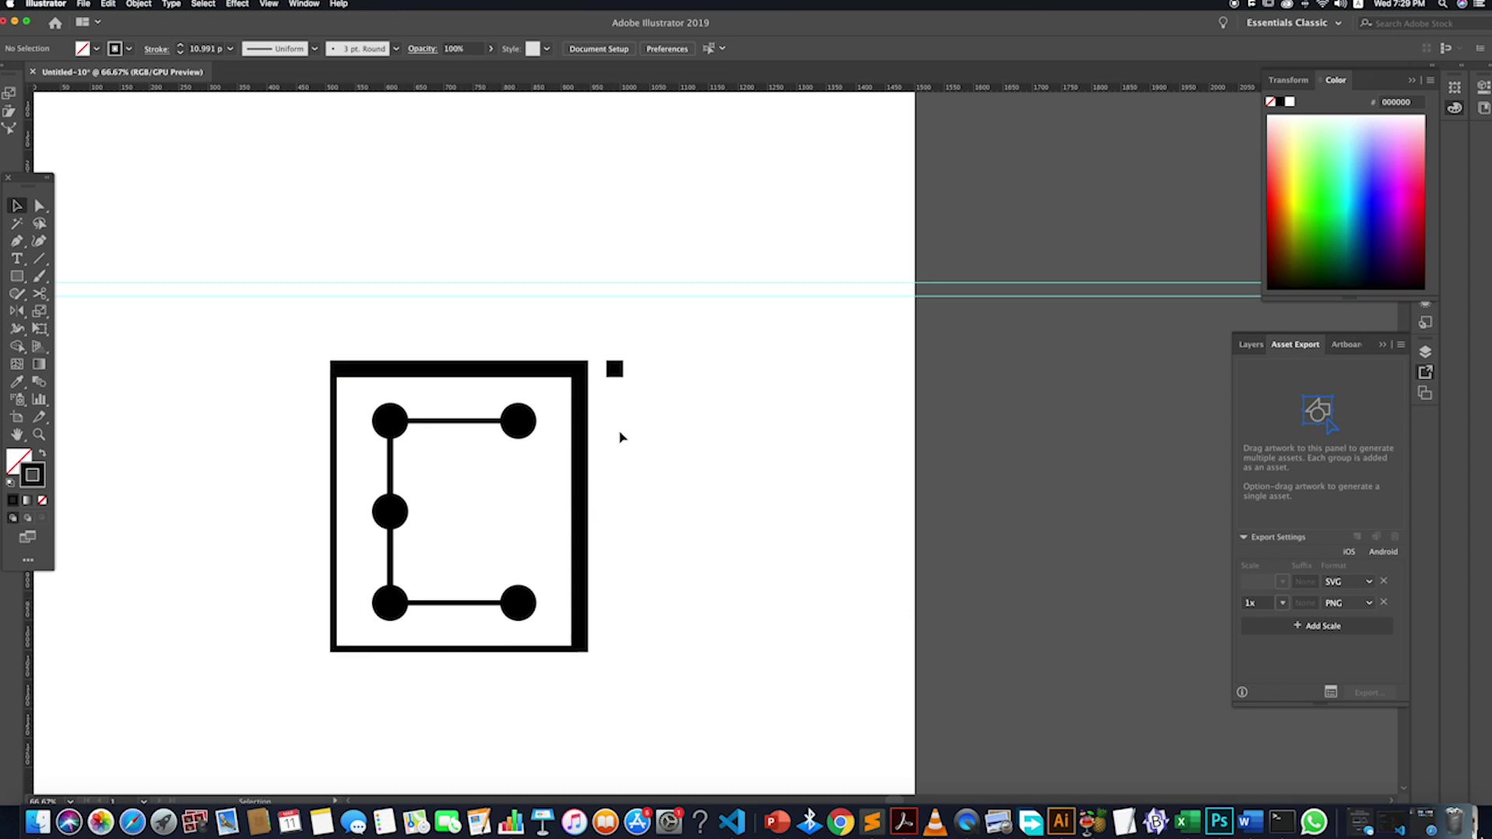
{"action": "scroll", "coordinate": [620, 437], "scroll_direction": "down", "scroll_amount": 3}
{"action": "scroll", "coordinate": [620, 437], "scroll_direction": "up", "scroll_amount": 5}
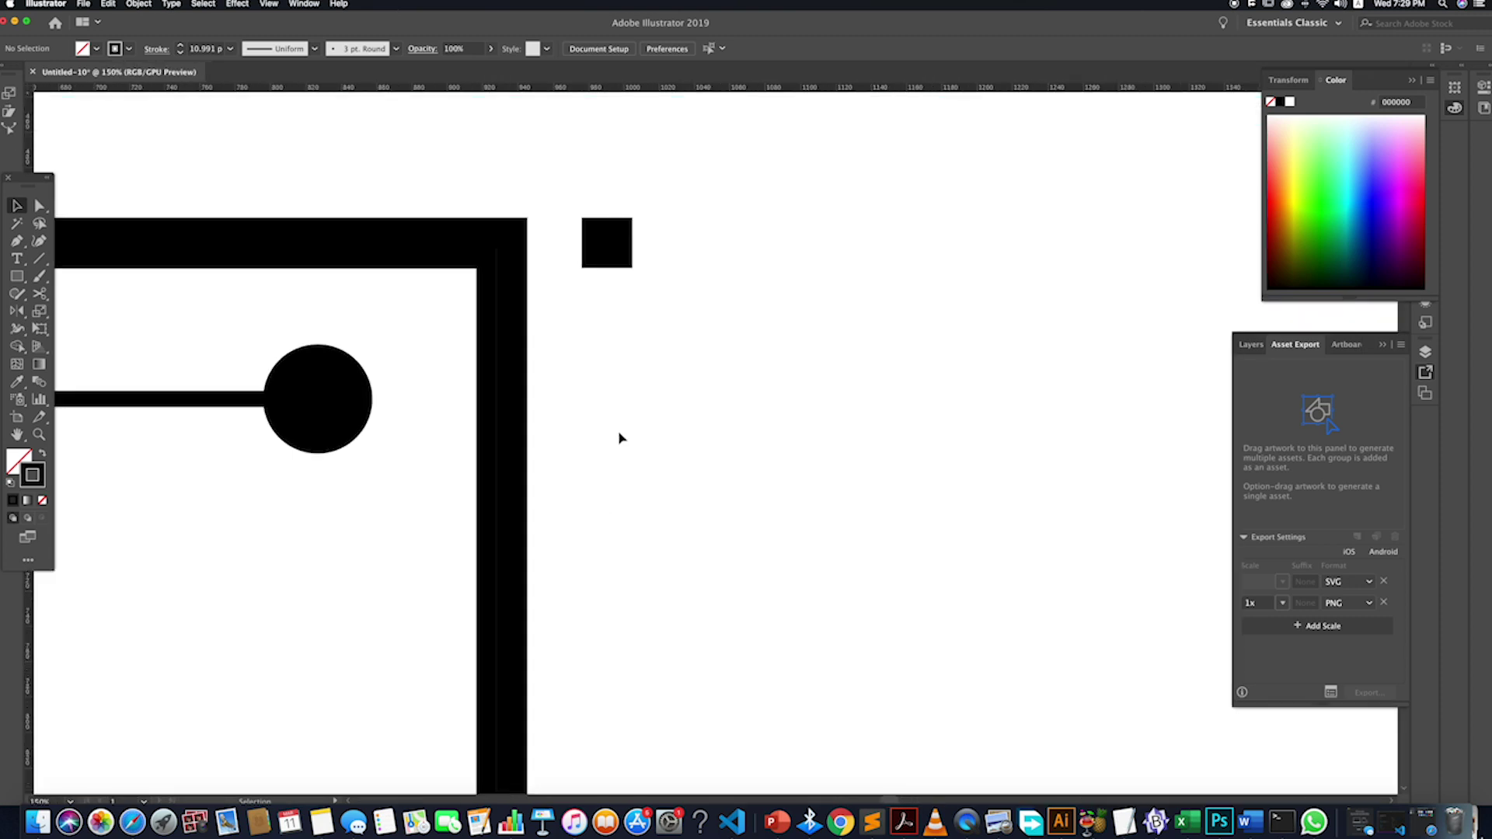
- Swap fill and stroke to get a black fill without stroke, and widen the frame's right bar outward to about 31.8 px
{"action": "key", "text": "shift+x"}
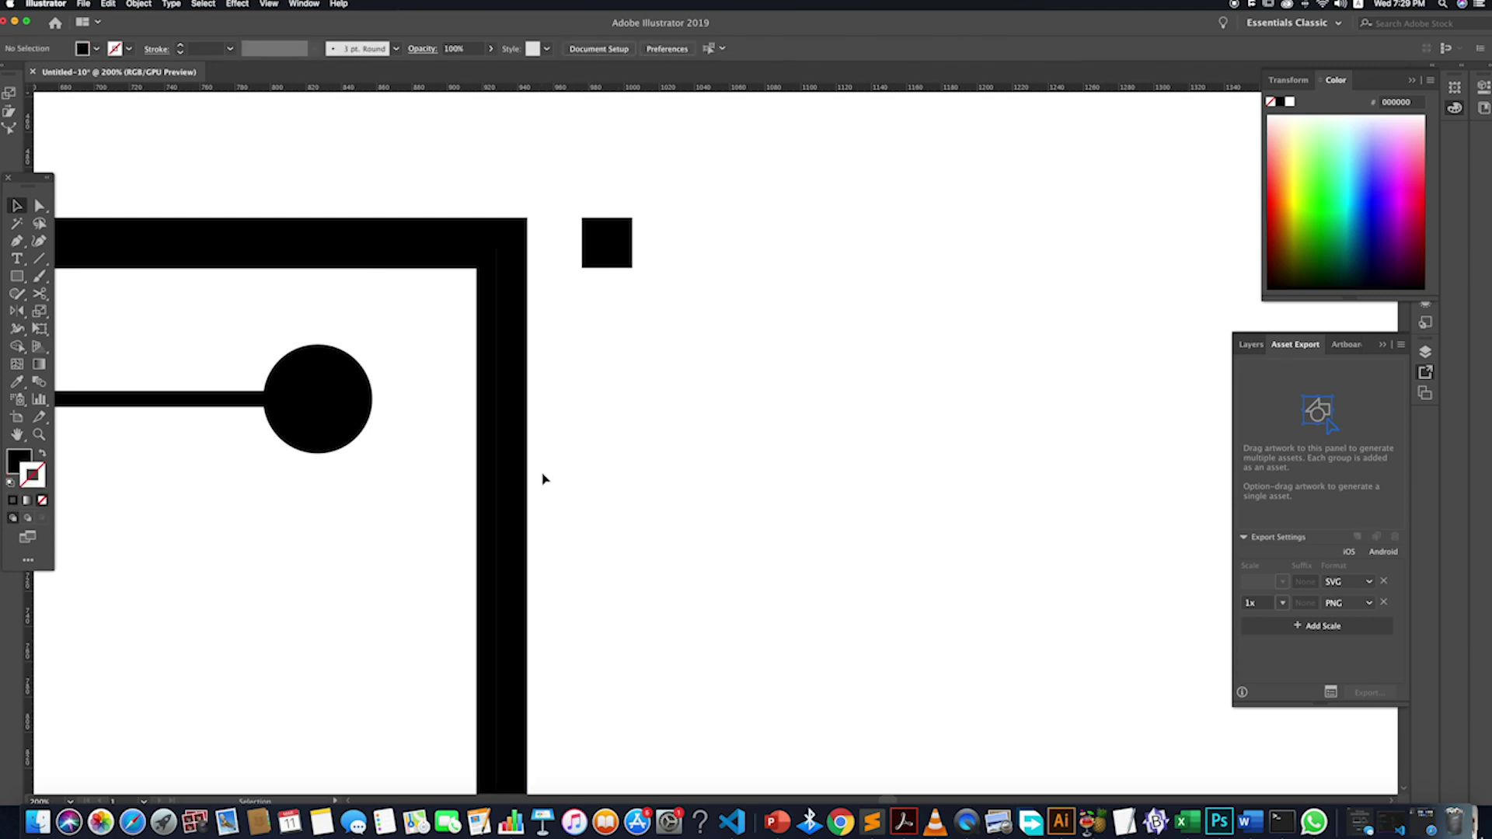
{"action": "scroll", "coordinate": [533, 475], "scroll_direction": "down", "scroll_amount": 1}
{"action": "scroll", "coordinate": [533, 476], "scroll_direction": "down", "scroll_amount": 2}
{"action": "left_click", "coordinate": [527, 513]}
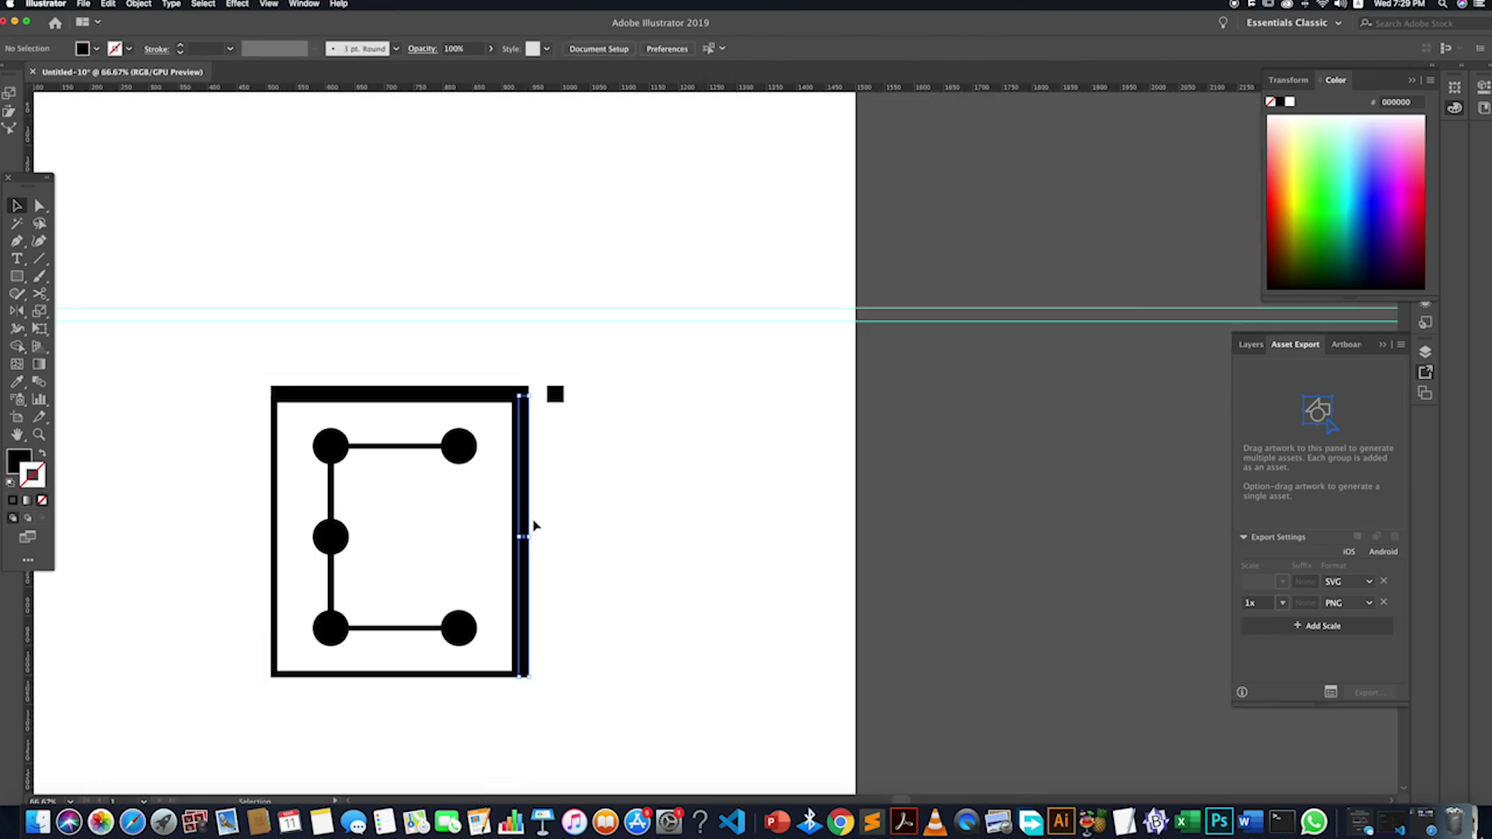
{"action": "scroll", "coordinate": [532, 534], "scroll_direction": "up", "scroll_amount": 2}
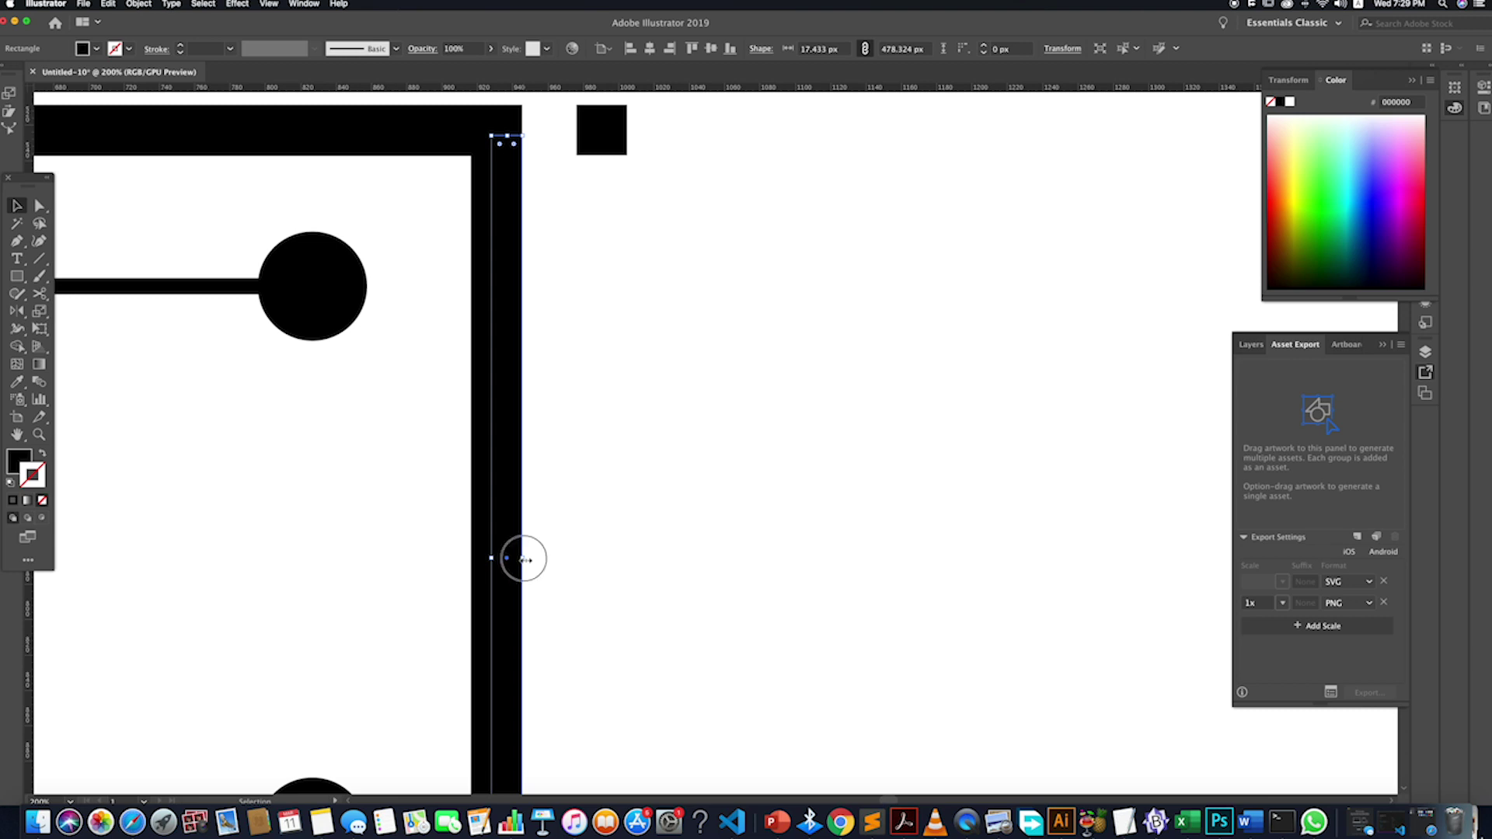
{"action": "left_click_drag", "start_coordinate": [523, 558], "coordinate": [549, 559]}
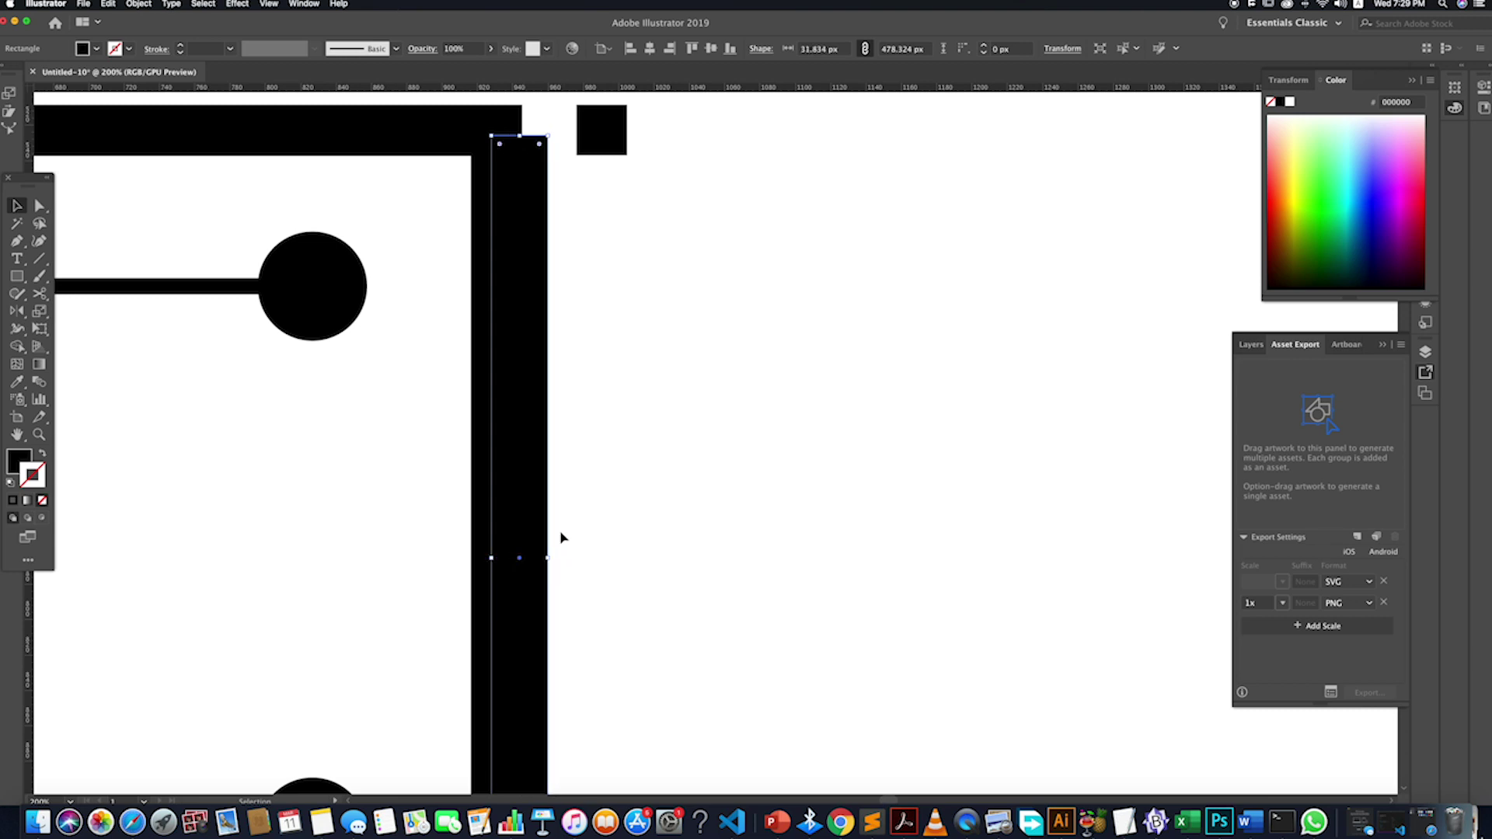
{"action": "scroll", "coordinate": [573, 533], "scroll_direction": "down", "scroll_amount": 2}
{"action": "left_click", "coordinate": [573, 533]}
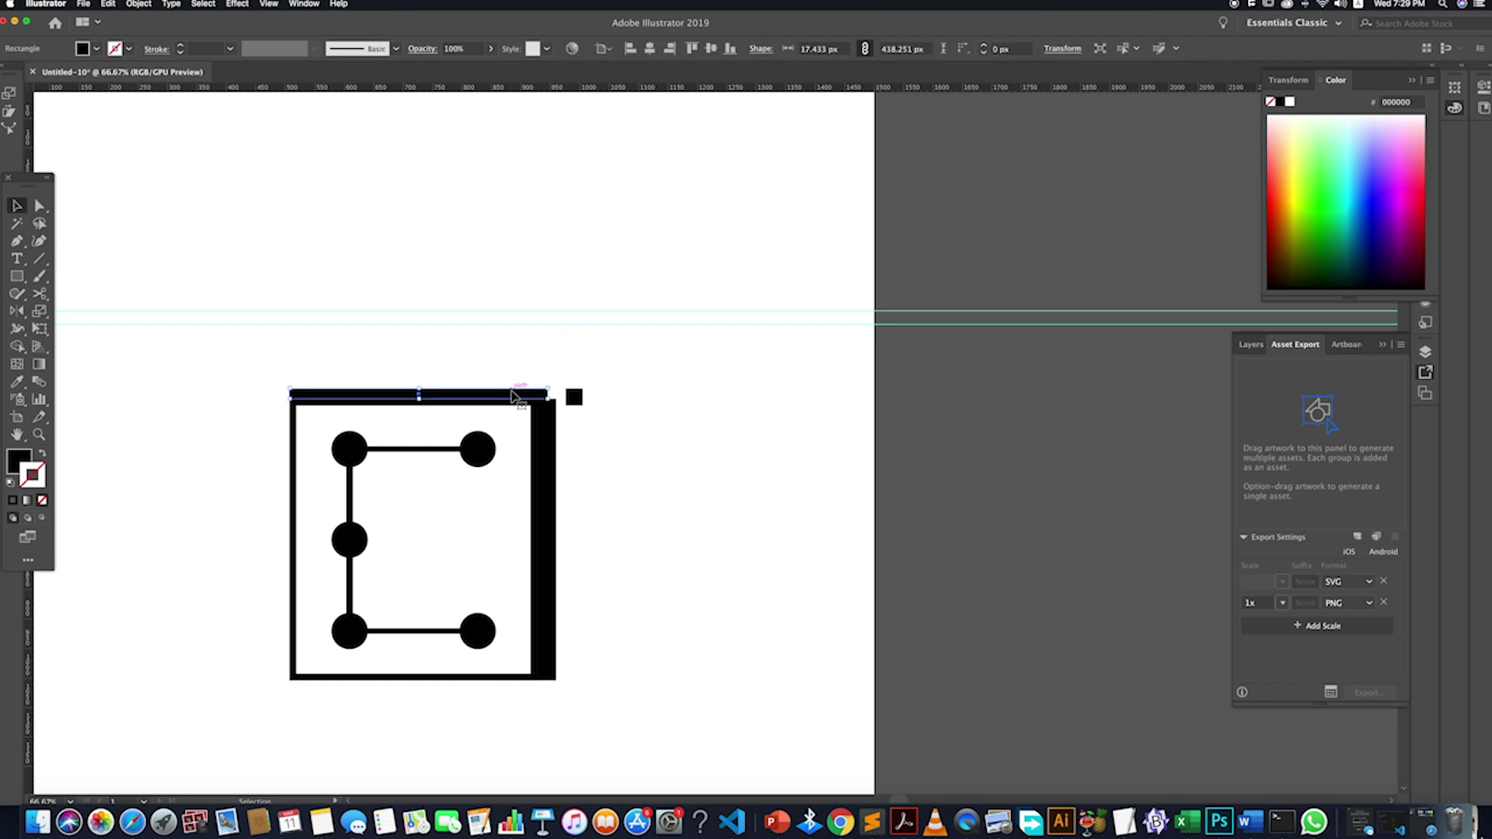
- Replace the top bar with a horizontal copy of the widened right bar, aligned with the frame's outer edges, and shorten its left end to fit
{"action": "left_click_drag", "start_coordinate": [554, 455], "coordinate": [502, 408]}
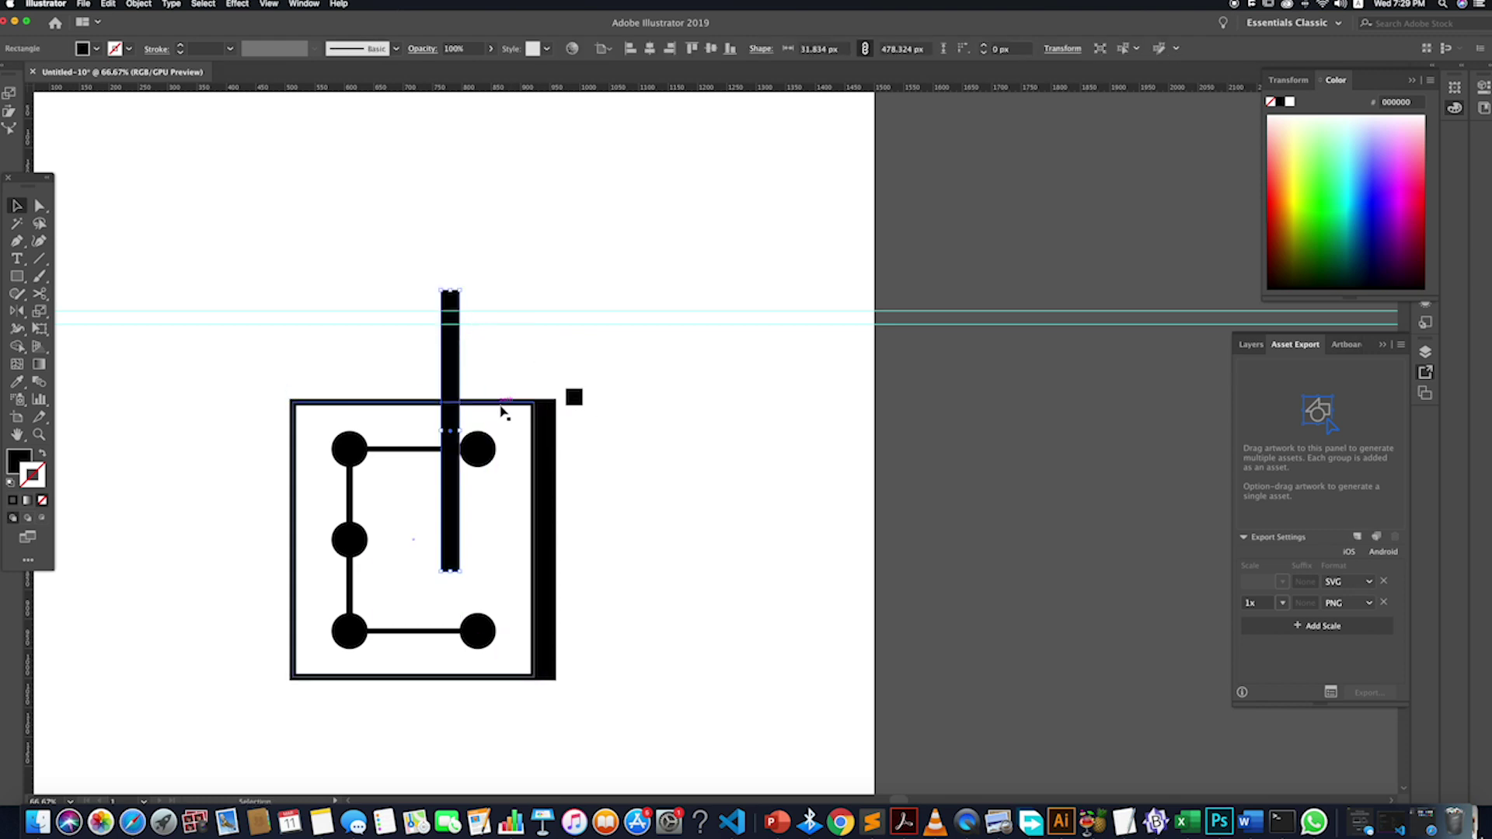
{"action": "left_click_drag", "start_coordinate": [461, 287], "coordinate": [505, 396]}
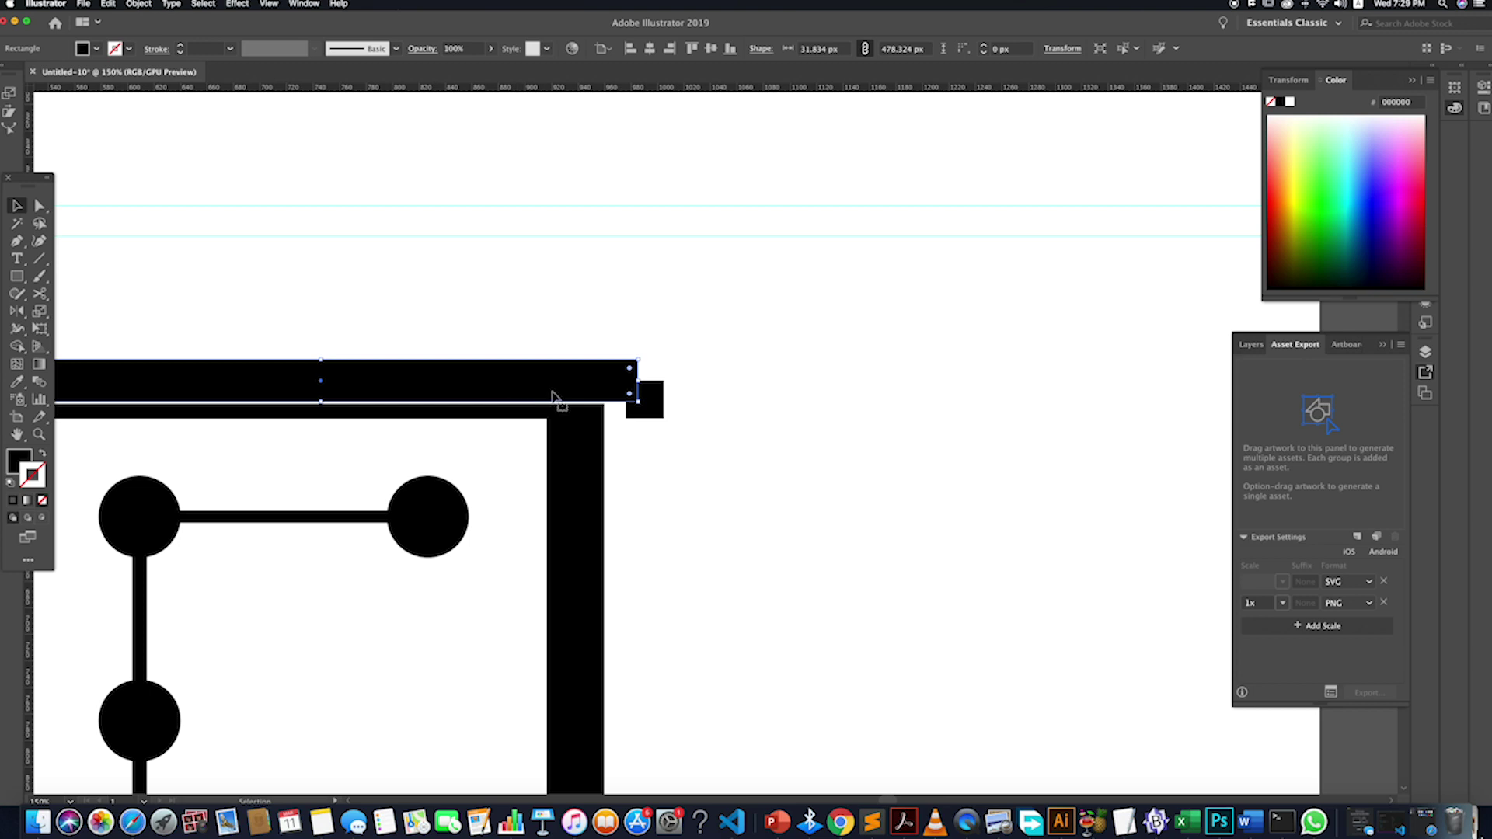
{"action": "left_click_drag", "start_coordinate": [554, 397], "coordinate": [517, 400]}
{"action": "scroll", "coordinate": [494, 403], "scroll_direction": "left", "scroll_amount": 5}
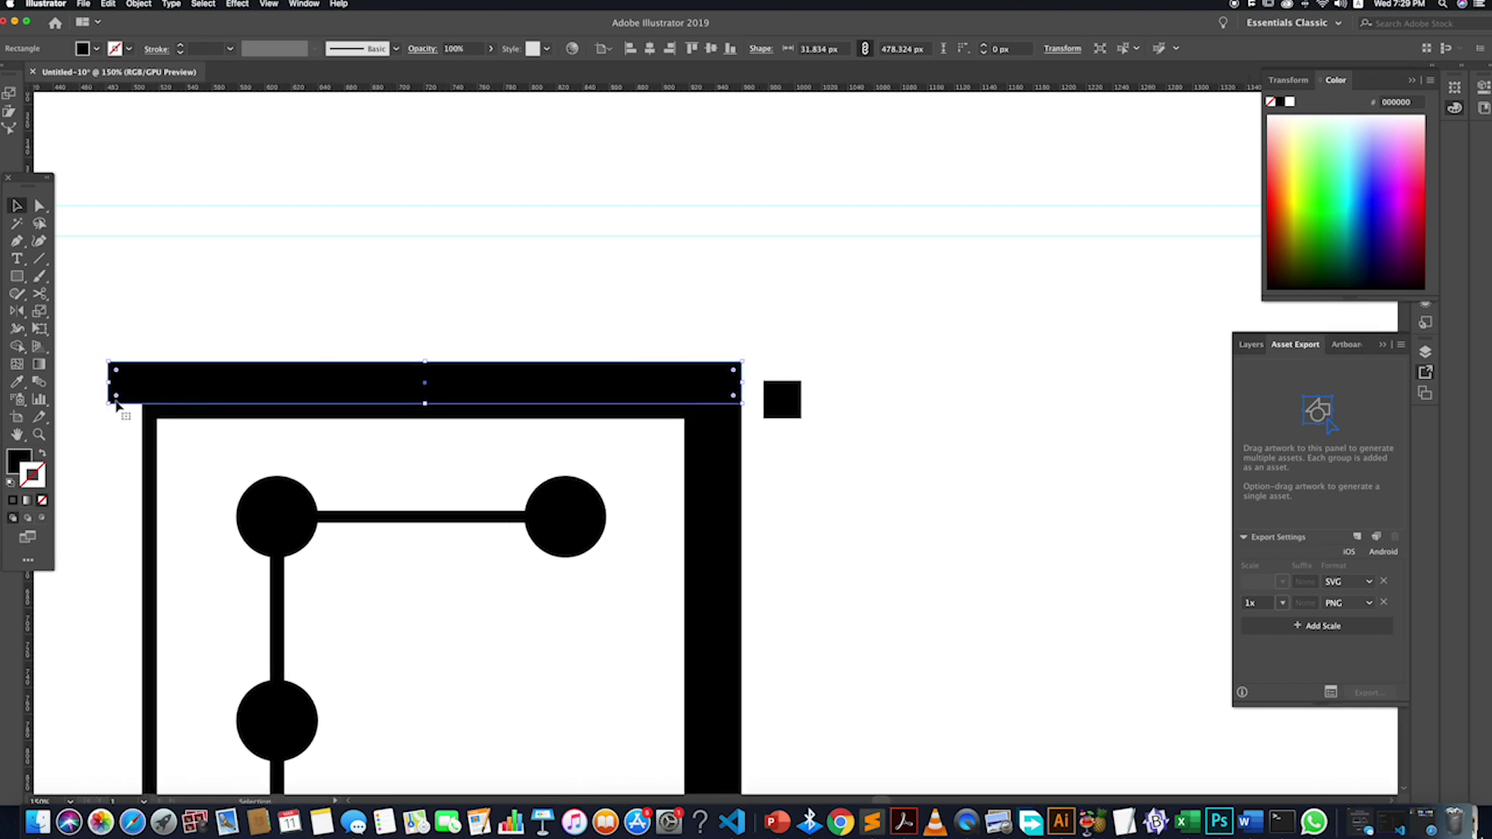
{"action": "left_click_drag", "start_coordinate": [111, 383], "coordinate": [143, 385]}
{"action": "left_click", "coordinate": [116, 506]}
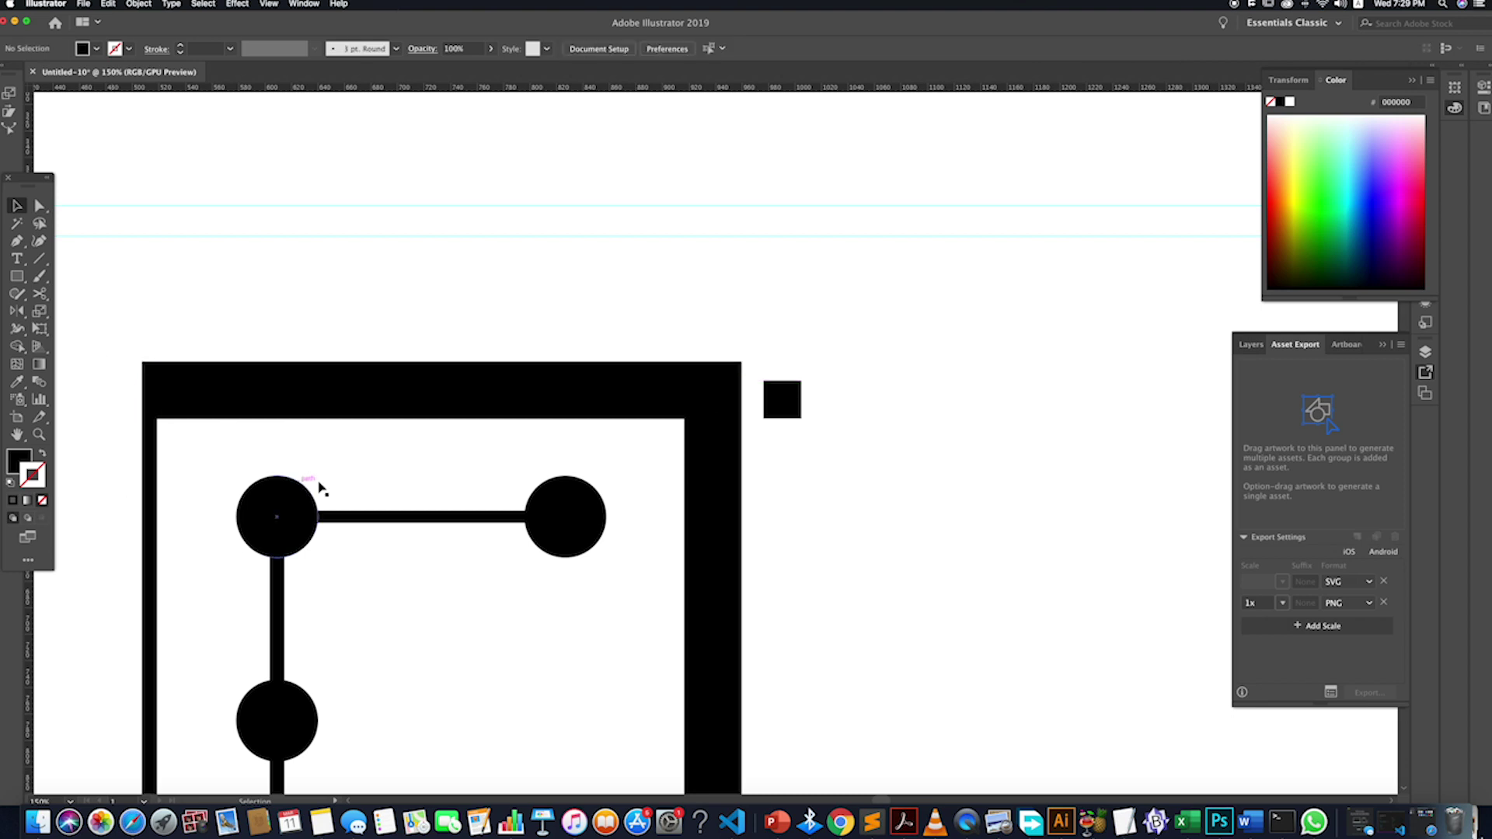
- Place the small black square over the frame's right bar and enlarge it to about 44.6 px
{"action": "scroll", "coordinate": [758, 495], "scroll_direction": "down", "scroll_amount": 2}
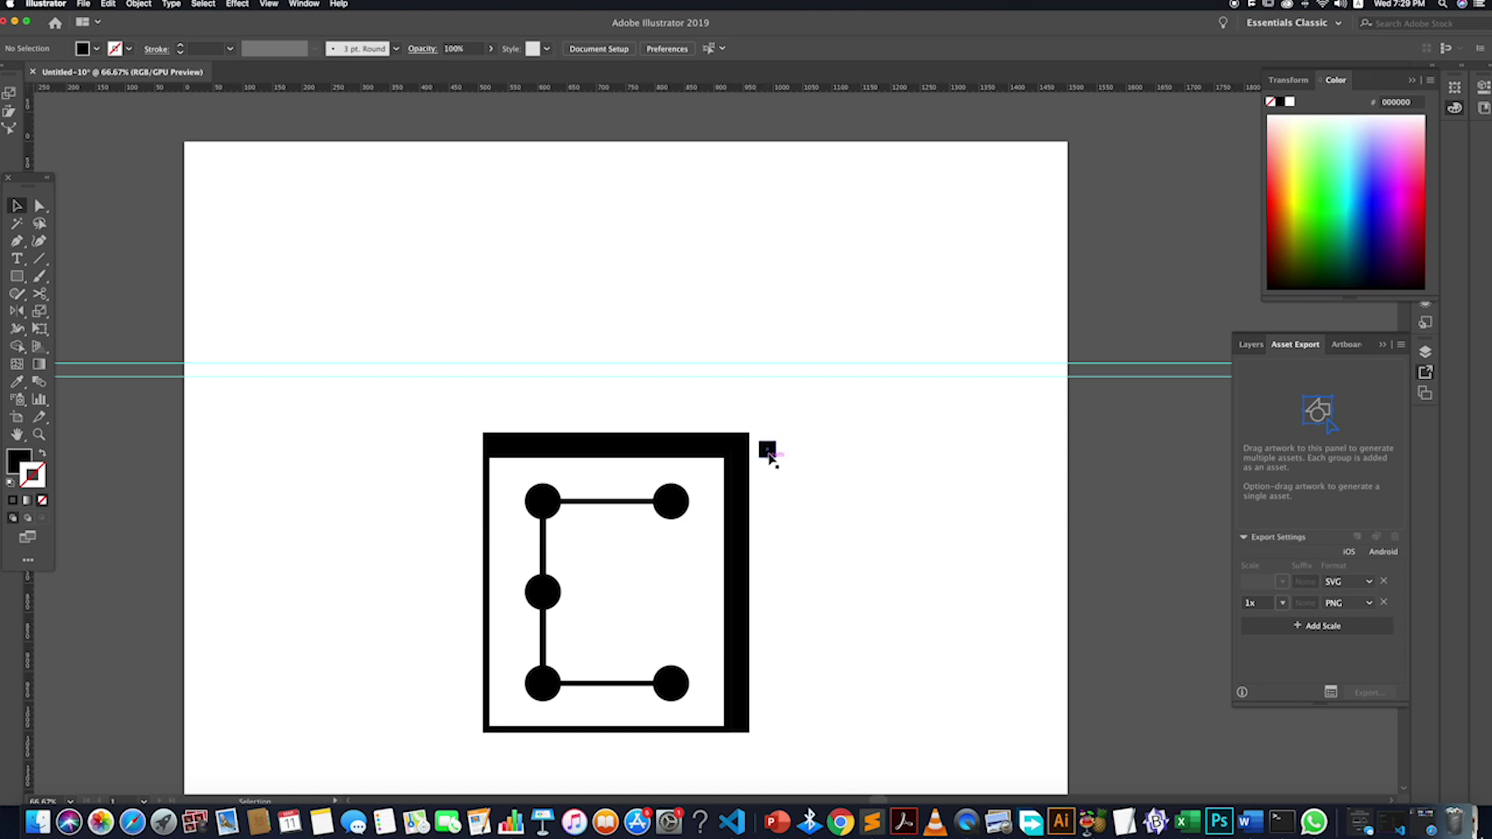
{"action": "left_click_drag", "start_coordinate": [769, 454], "coordinate": [801, 568]}
{"action": "scroll", "coordinate": [734, 497], "scroll_direction": "up", "scroll_amount": 2}
{"action": "scroll", "coordinate": [735, 499], "scroll_direction": "up", "scroll_amount": 1}
{"action": "key", "text": "super+z"}
{"action": "left_click", "coordinate": [842, 533]}
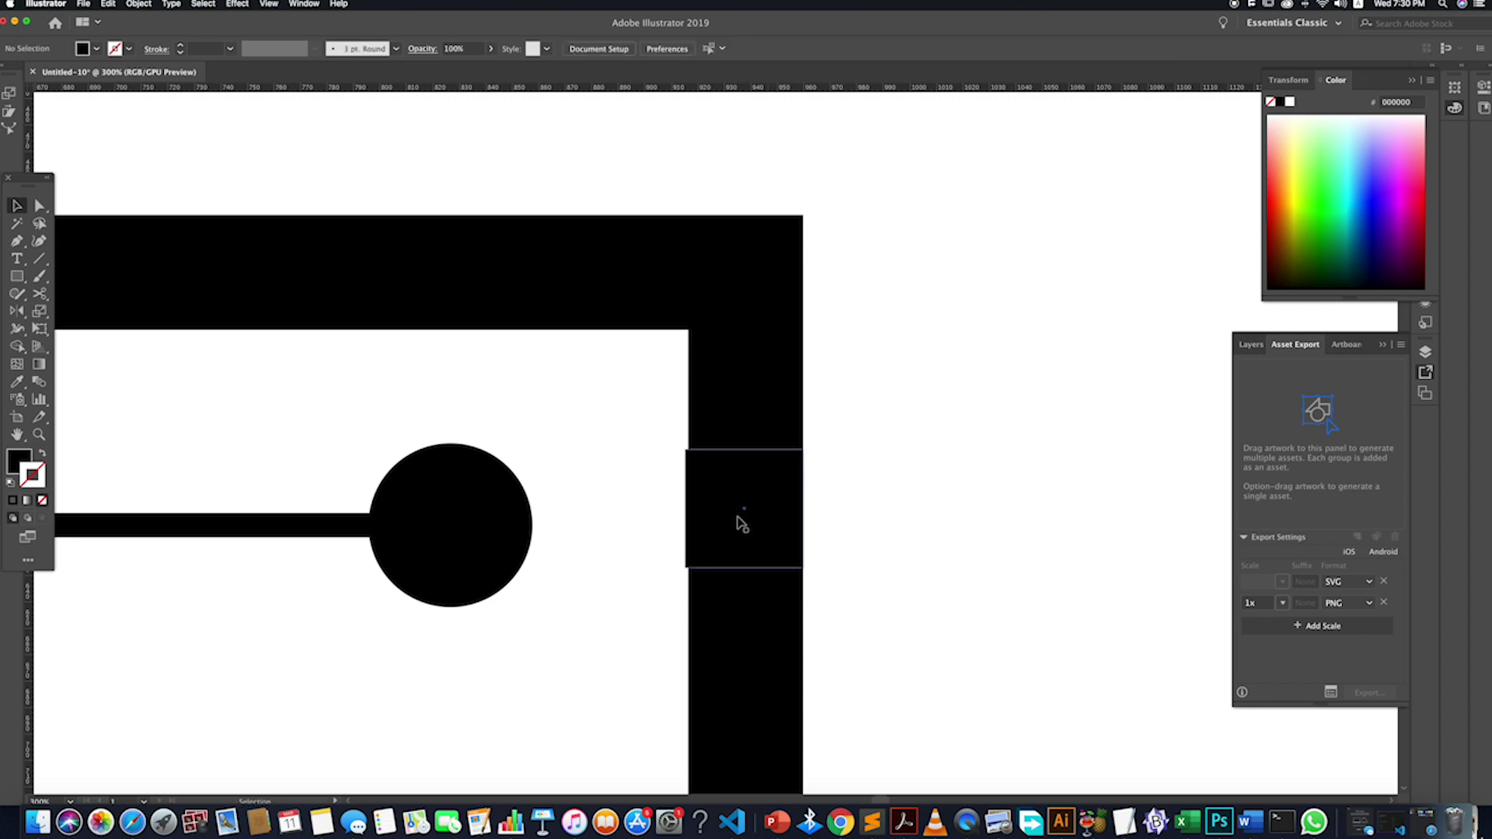
- Fine-tune the square to about 43.3 px so its sides match the edges of the frame's right bar
{"action": "left_click_drag", "start_coordinate": [739, 520], "coordinate": [741, 520]}
{"action": "scroll", "coordinate": [843, 523], "scroll_direction": "up", "scroll_amount": 2}
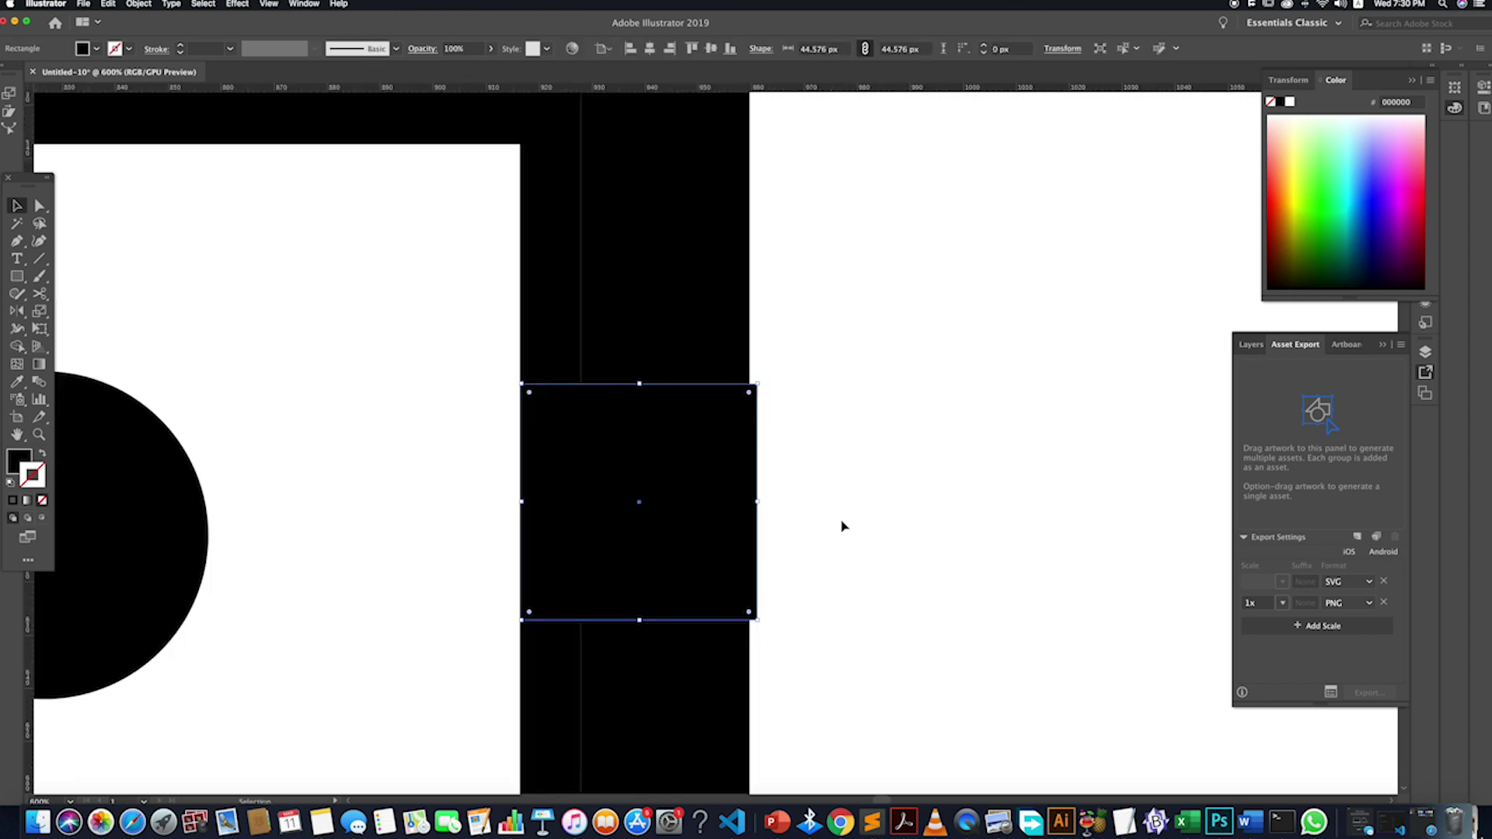
{"action": "left_click_drag", "start_coordinate": [758, 620], "coordinate": [745, 613]}
{"action": "left_click", "coordinate": [826, 566]}
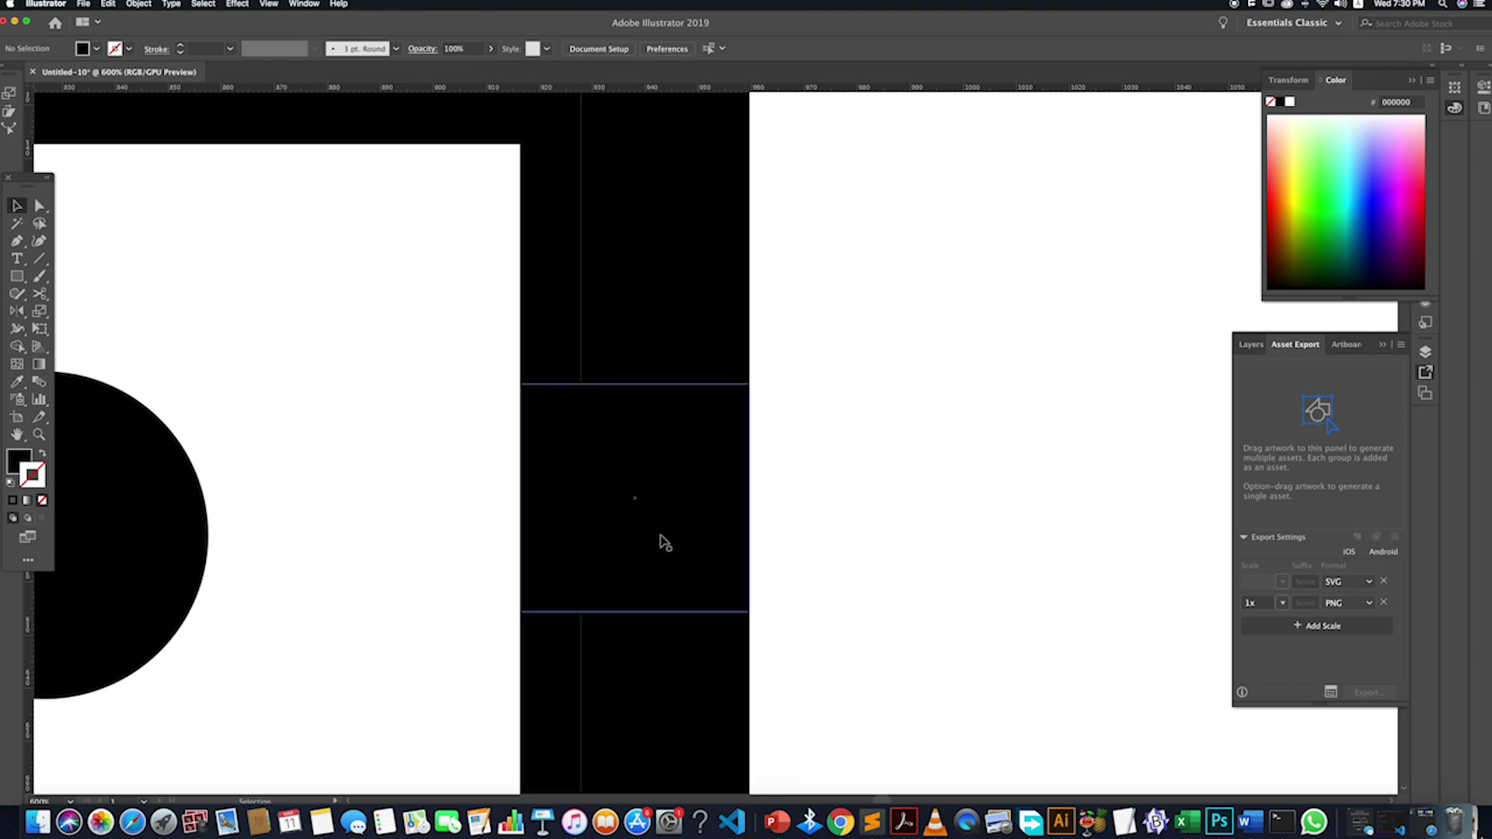
{"action": "left_click", "coordinate": [634, 548]}
{"action": "scroll", "coordinate": [560, 589], "scroll_direction": "up", "scroll_amount": 2}
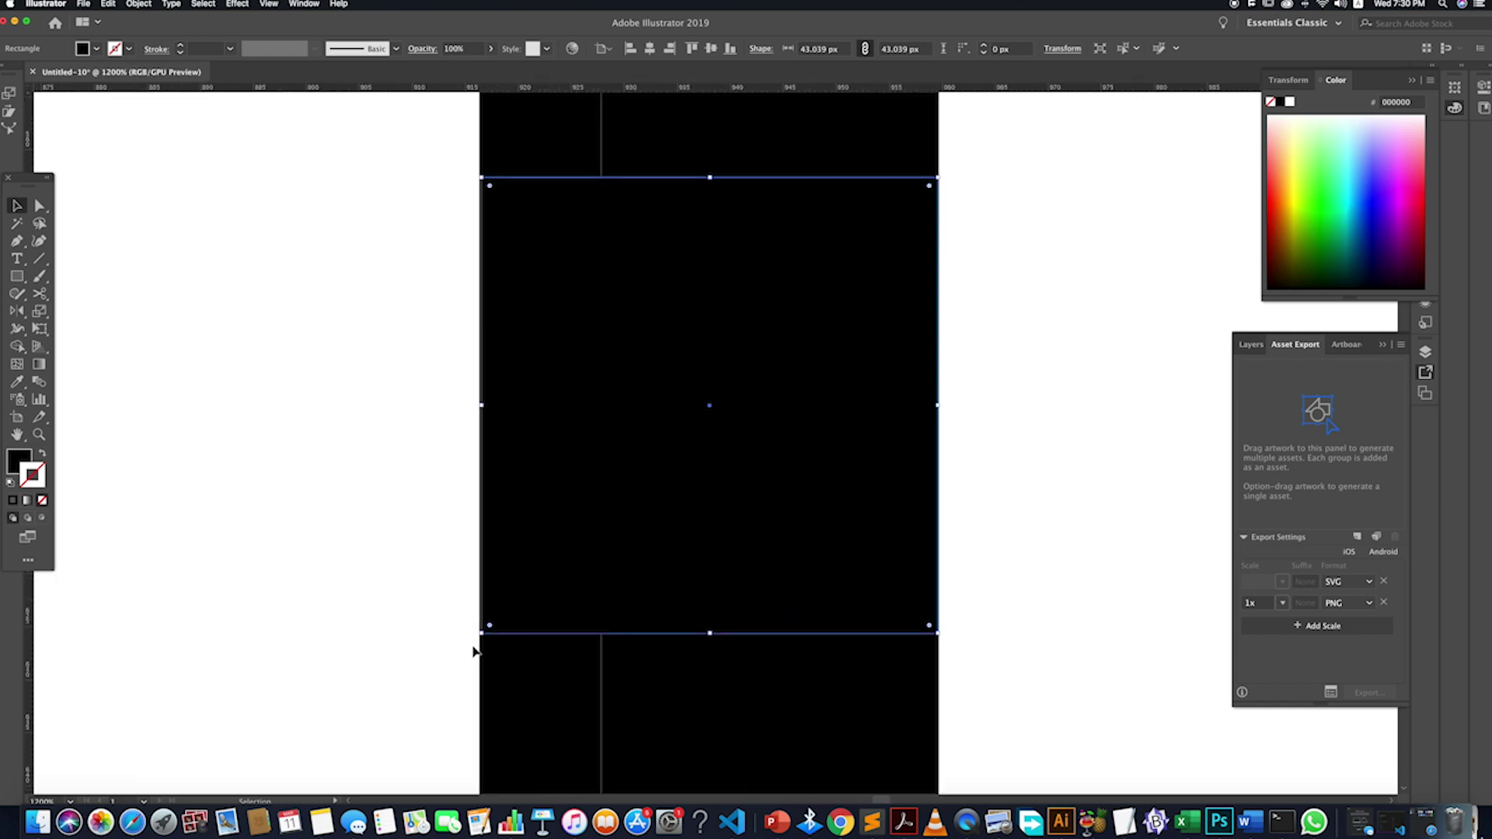
{"action": "mouse_move", "coordinate": [484, 635]}
{"action": "left_mouse_down"}
{"action": "mouse_move", "coordinate": [459, 656]}
{"action": "mouse_move", "coordinate": [479, 636]}
{"action": "left_mouse_up"}
{"action": "scroll", "coordinate": [556, 604], "scroll_direction": "down", "scroll_amount": 3}
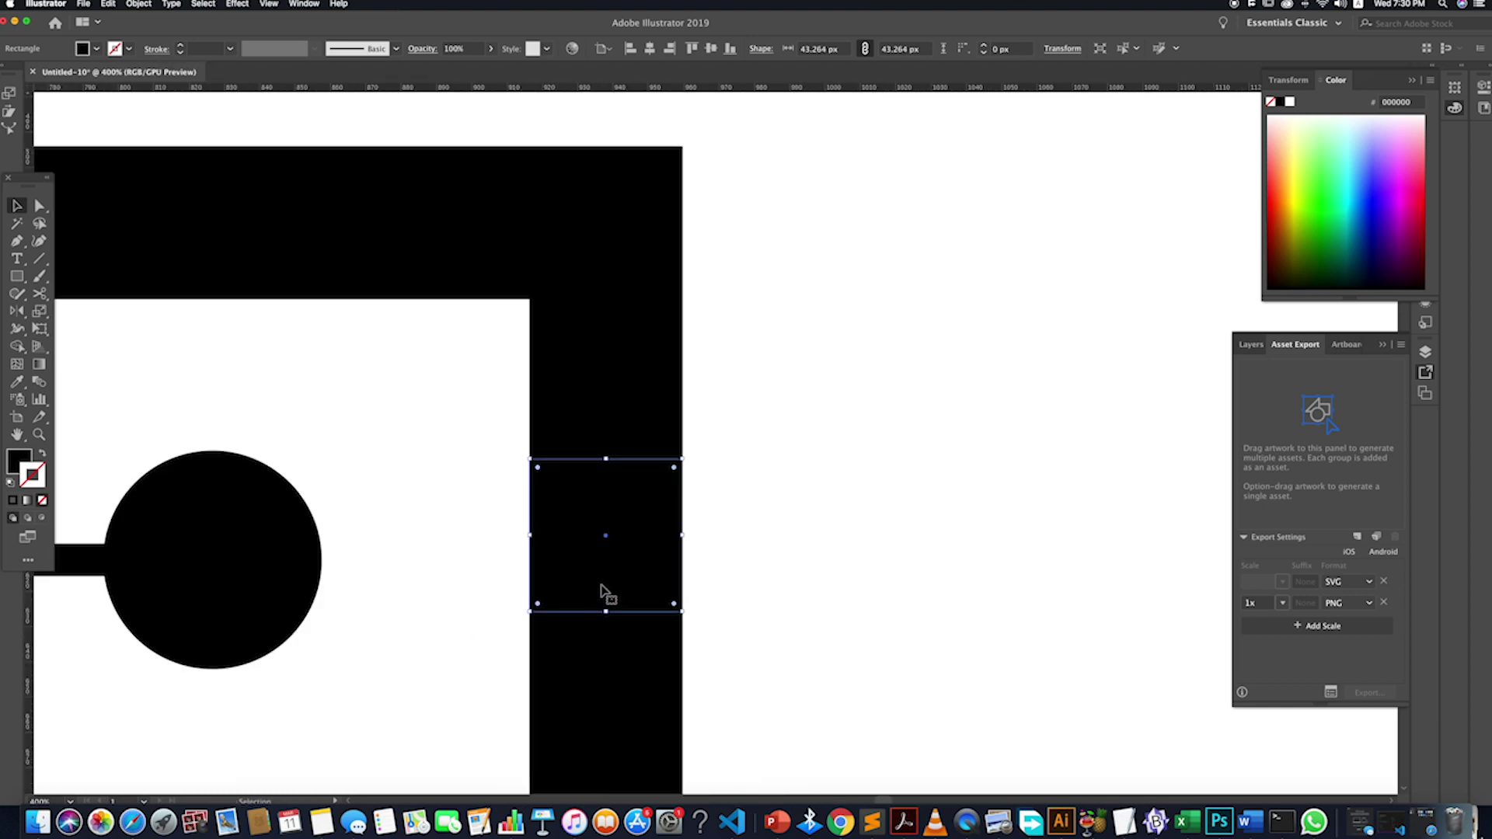
- Place the resized square outside the frame's upper right corner, level with the top bar, and remove the surplus square
{"action": "left_click_drag", "start_coordinate": [603, 593], "coordinate": [837, 286]}
{"action": "scroll", "coordinate": [759, 319], "scroll_direction": "down", "scroll_amount": 2}
{"action": "key", "text": "super+z"}
{"action": "key", "text": "Delete"}
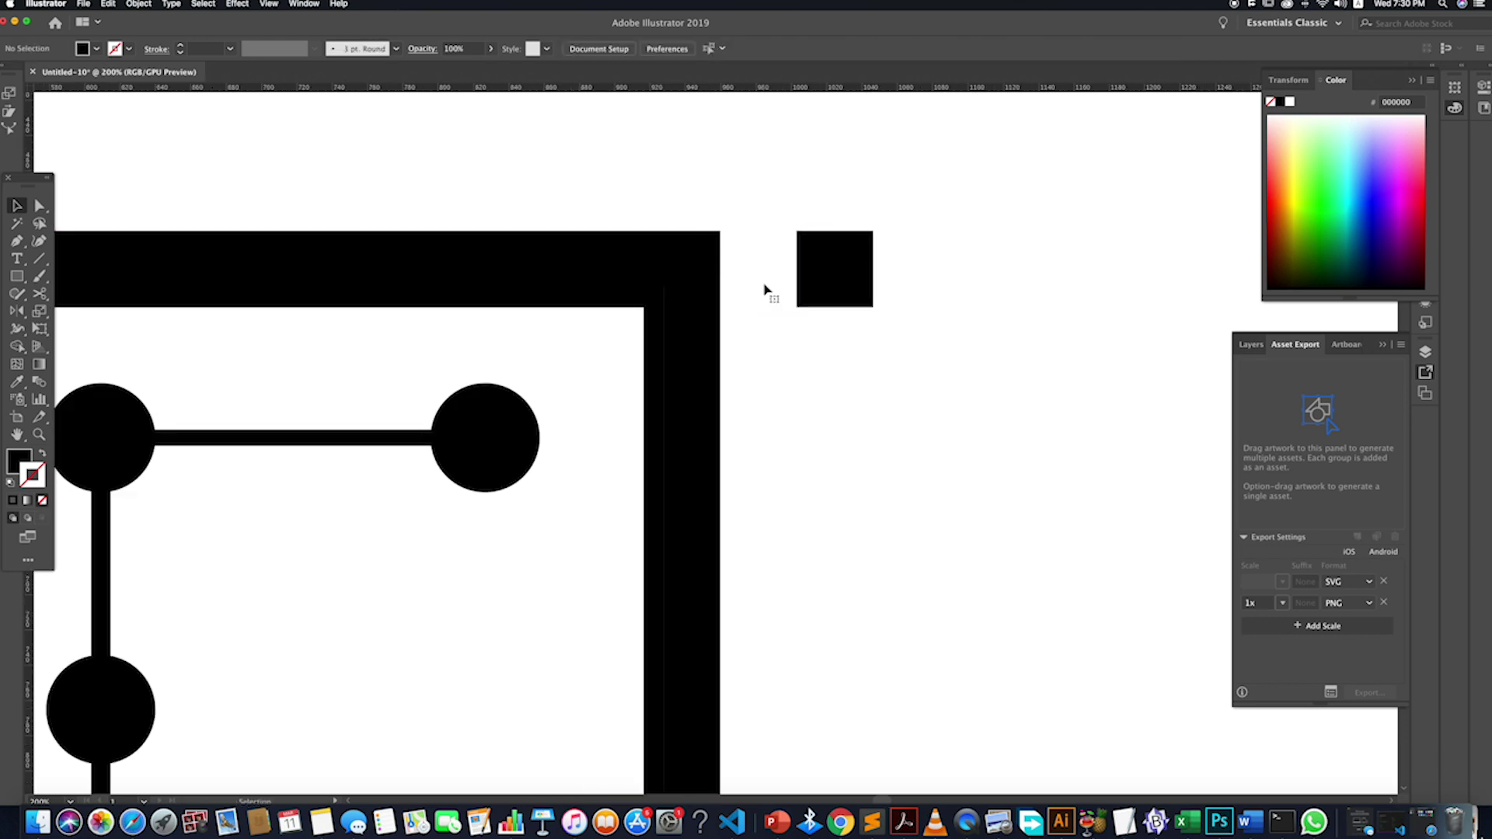
- Expand the fill and stroke of the frame's rectangular outline, and deselect it
{"action": "scroll", "coordinate": [767, 462], "scroll_direction": "down", "scroll_amount": 6}
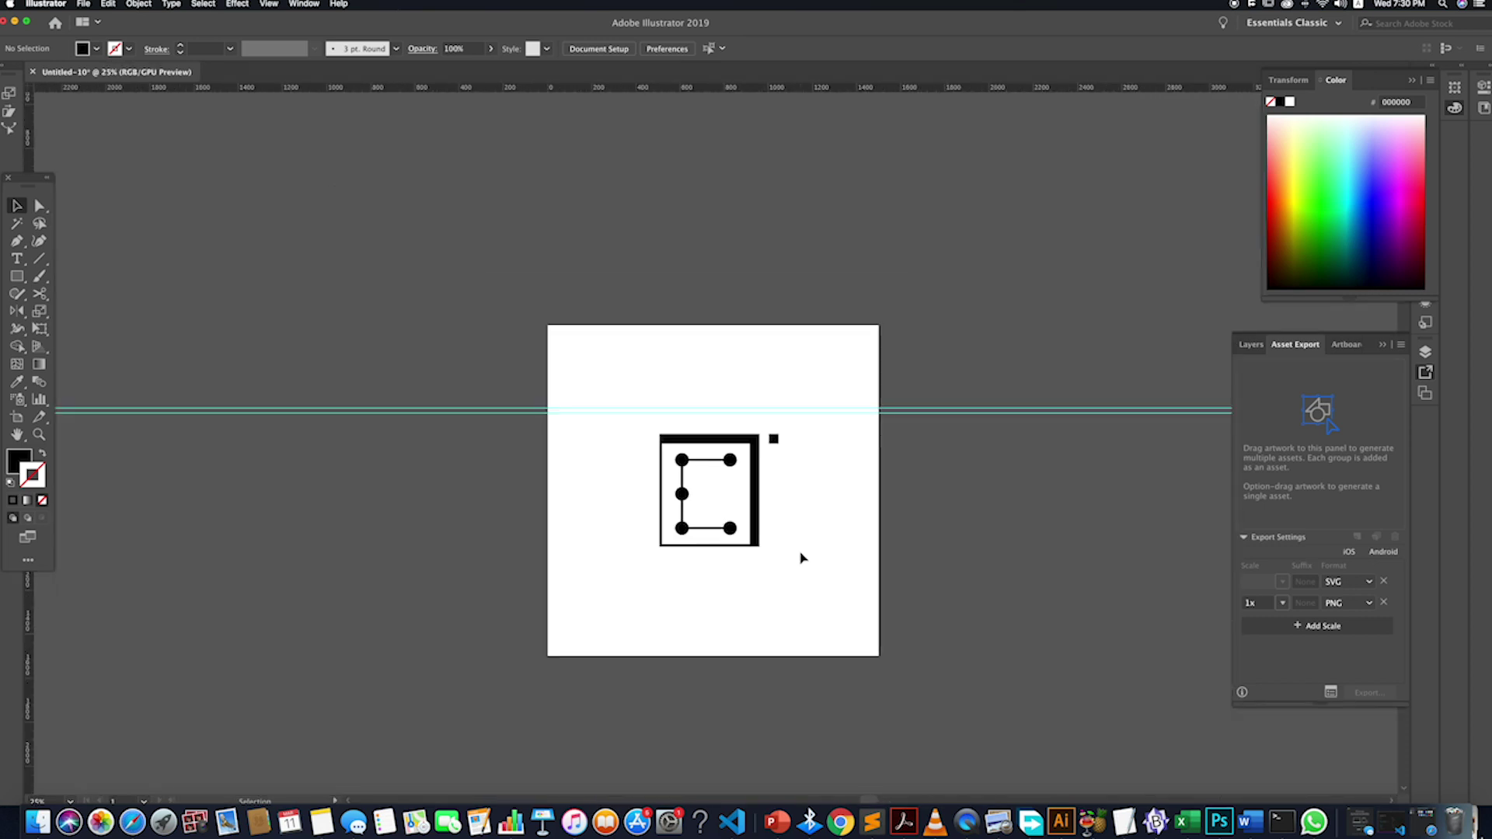
{"action": "scroll", "coordinate": [776, 522], "scroll_direction": "up", "scroll_amount": 10}
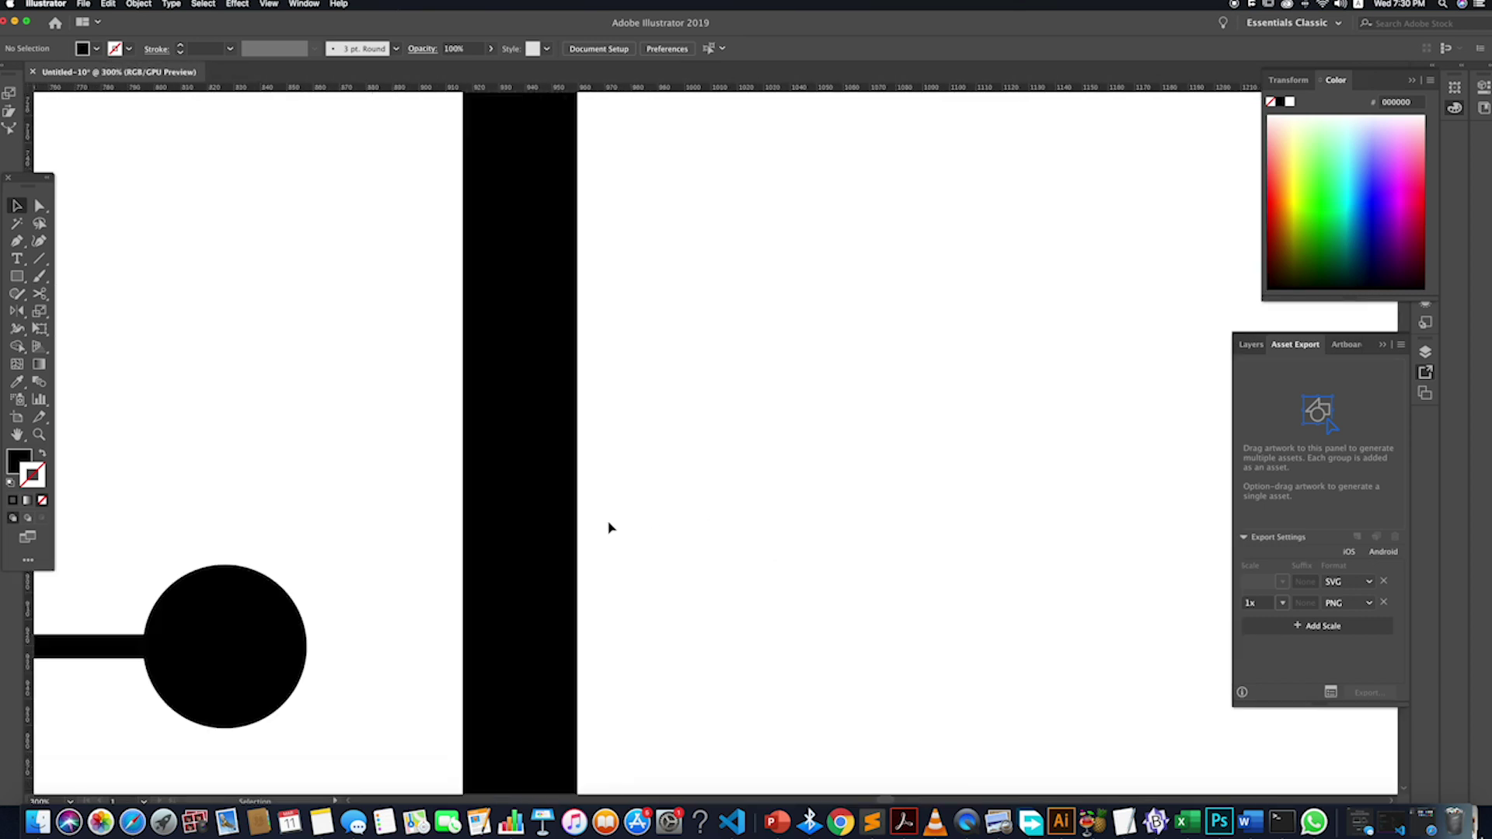
{"action": "scroll", "coordinate": [523, 527], "scroll_direction": "down", "scroll_amount": 5}
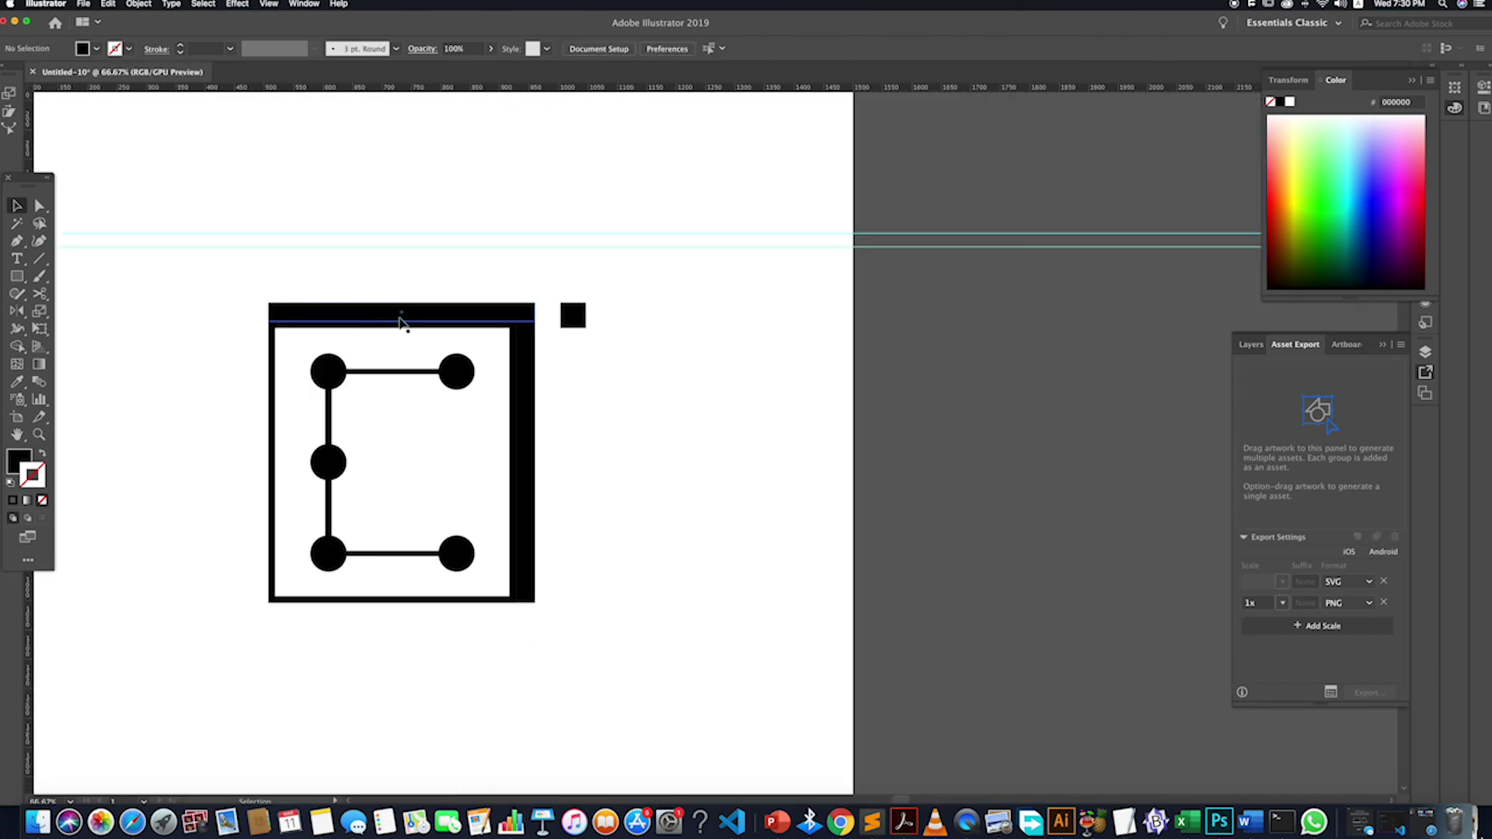
{"action": "left_click", "coordinate": [394, 328]}
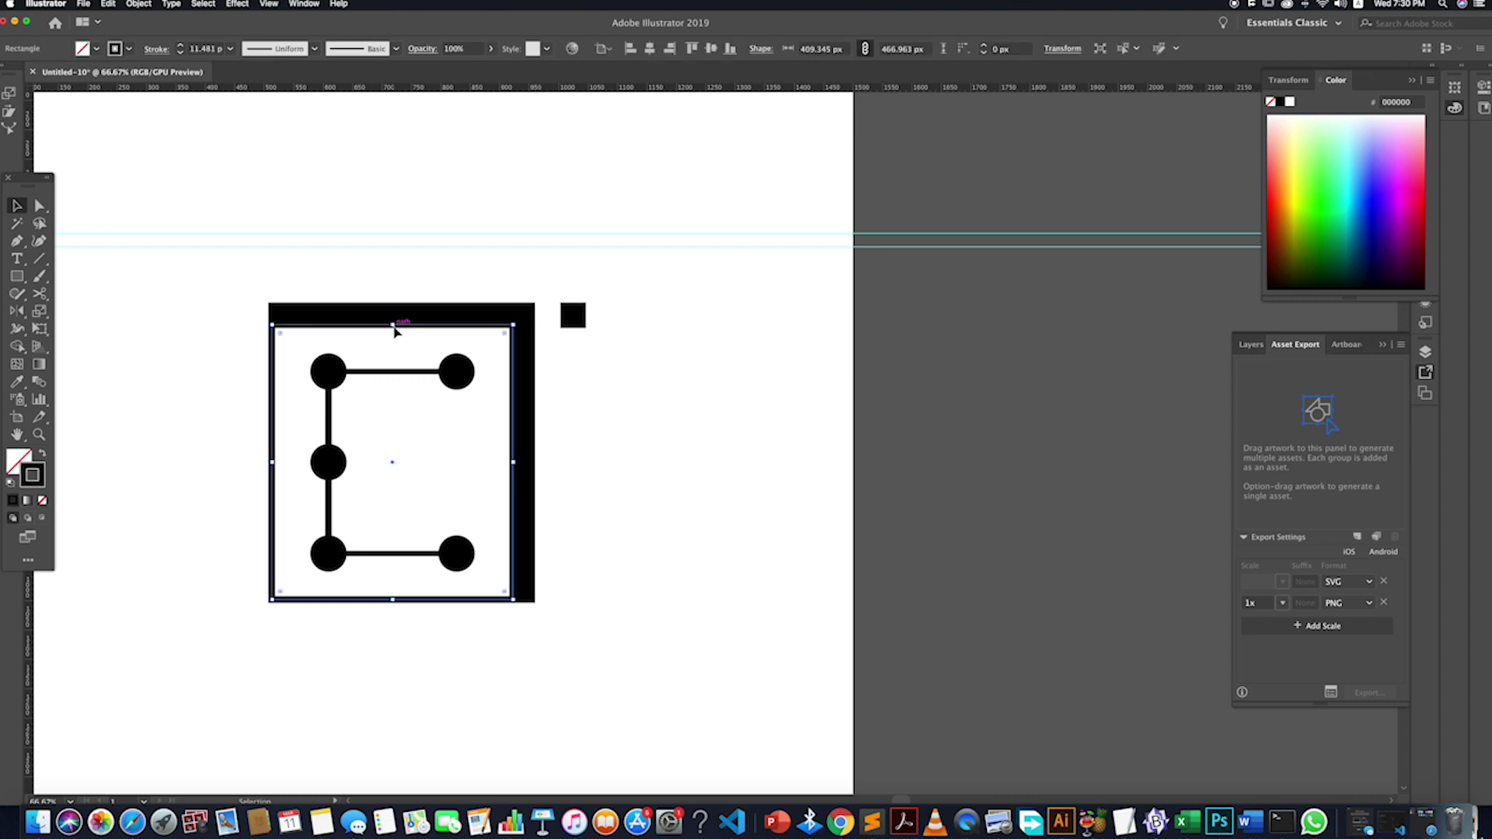
{"action": "left_click", "coordinate": [144, 3]}
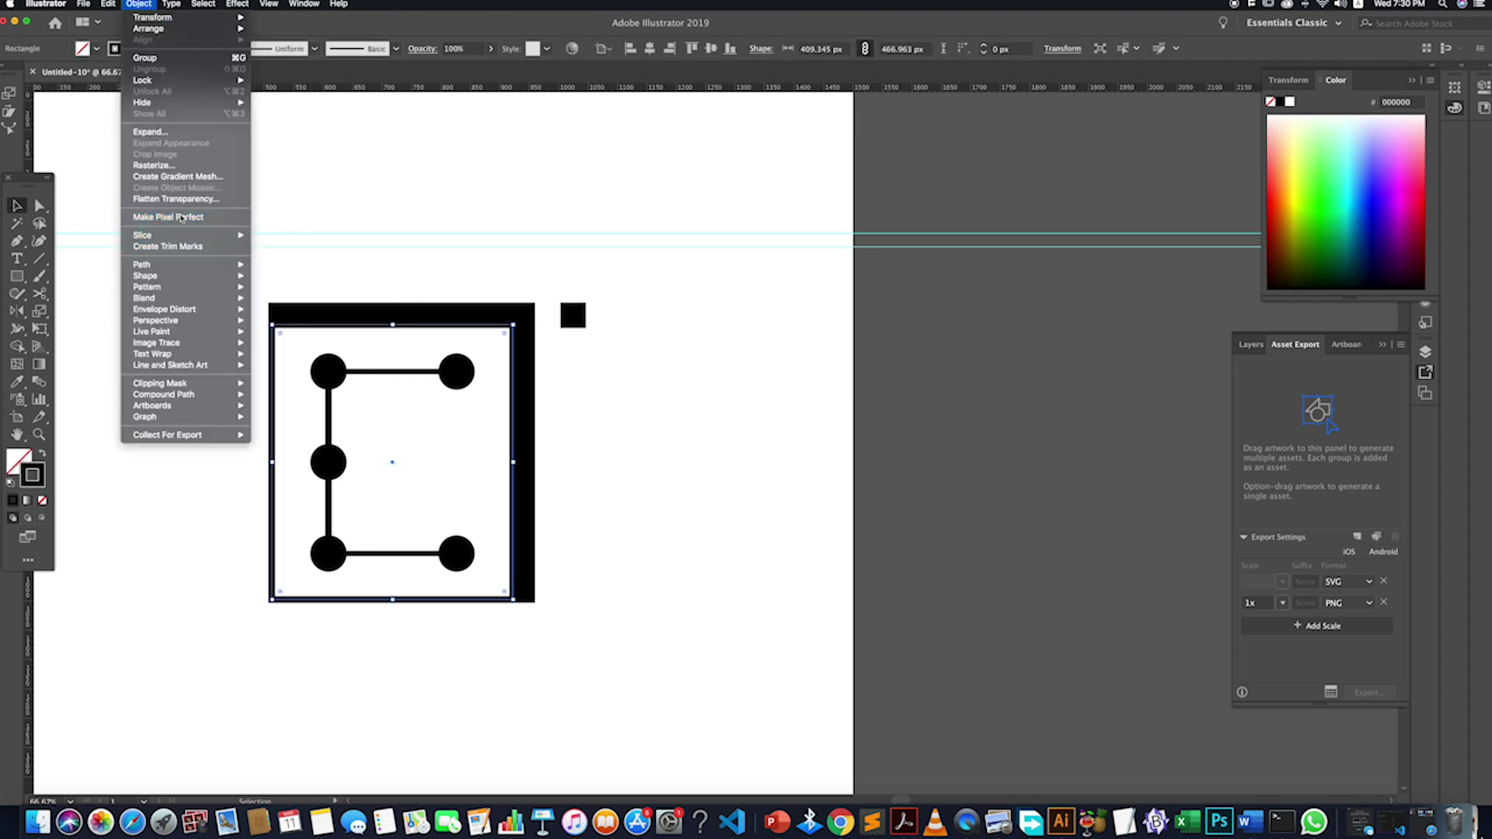
{"action": "left_click", "coordinate": [163, 133]}
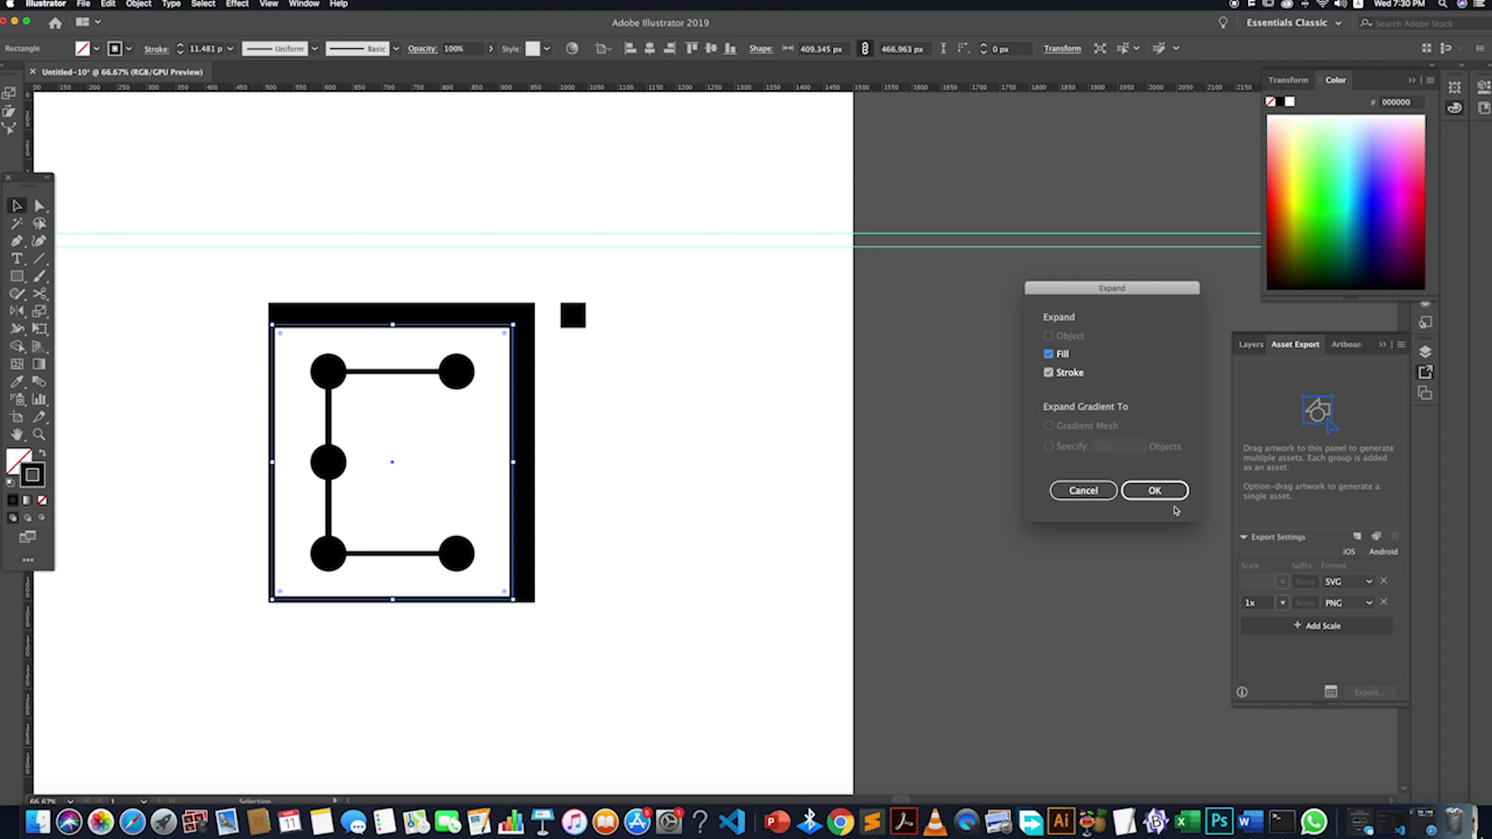
{"action": "left_click", "coordinate": [1169, 495]}
{"action": "left_click", "coordinate": [587, 436]}
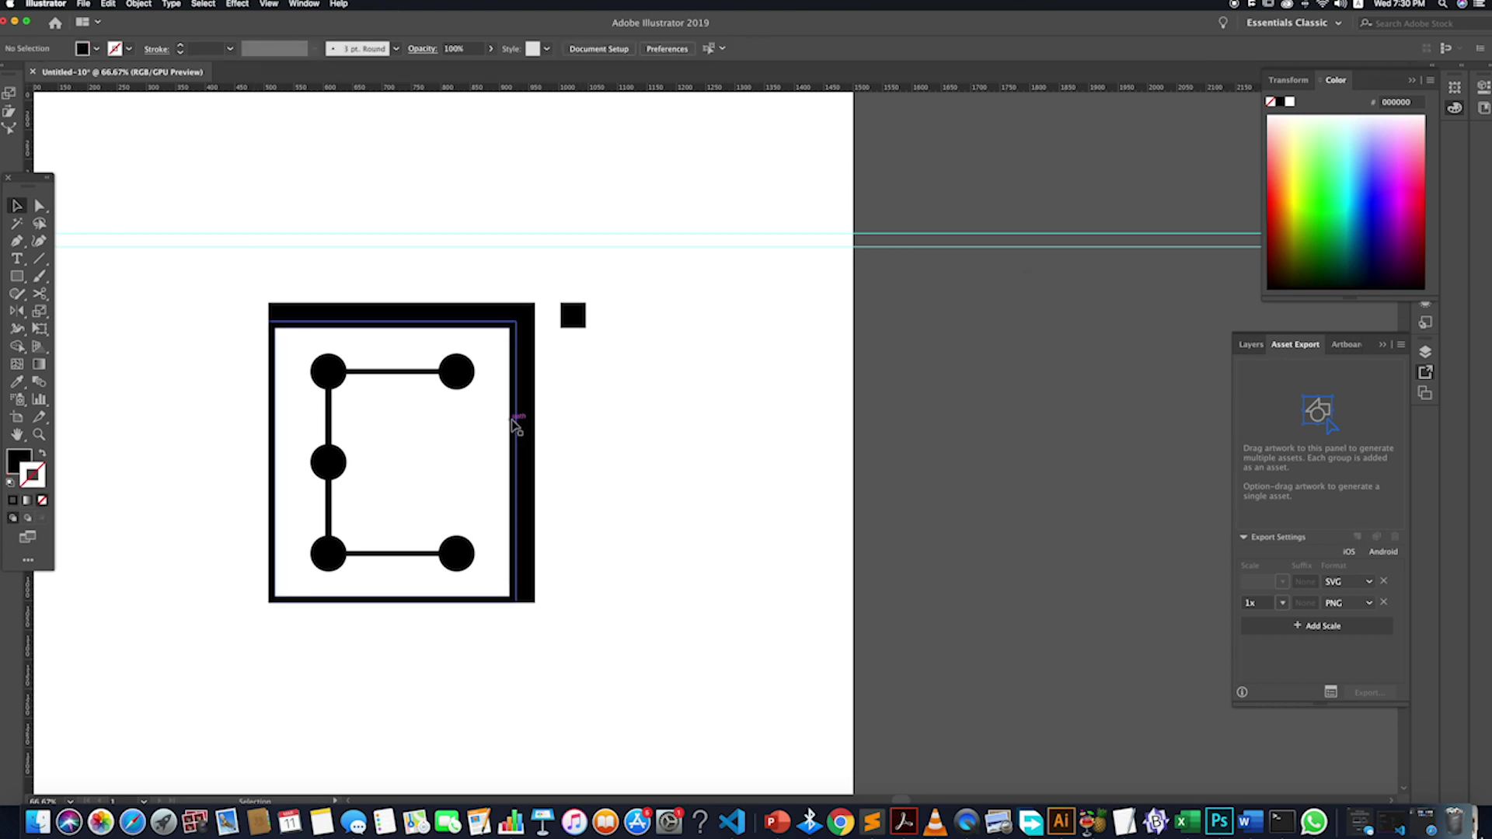
- Group the expanded frame outline with its top and right bars, and display the Pathfinder options
{"action": "left_click", "coordinate": [513, 426]}
{"action": "left_click", "coordinate": [494, 307], "text": "shift"}
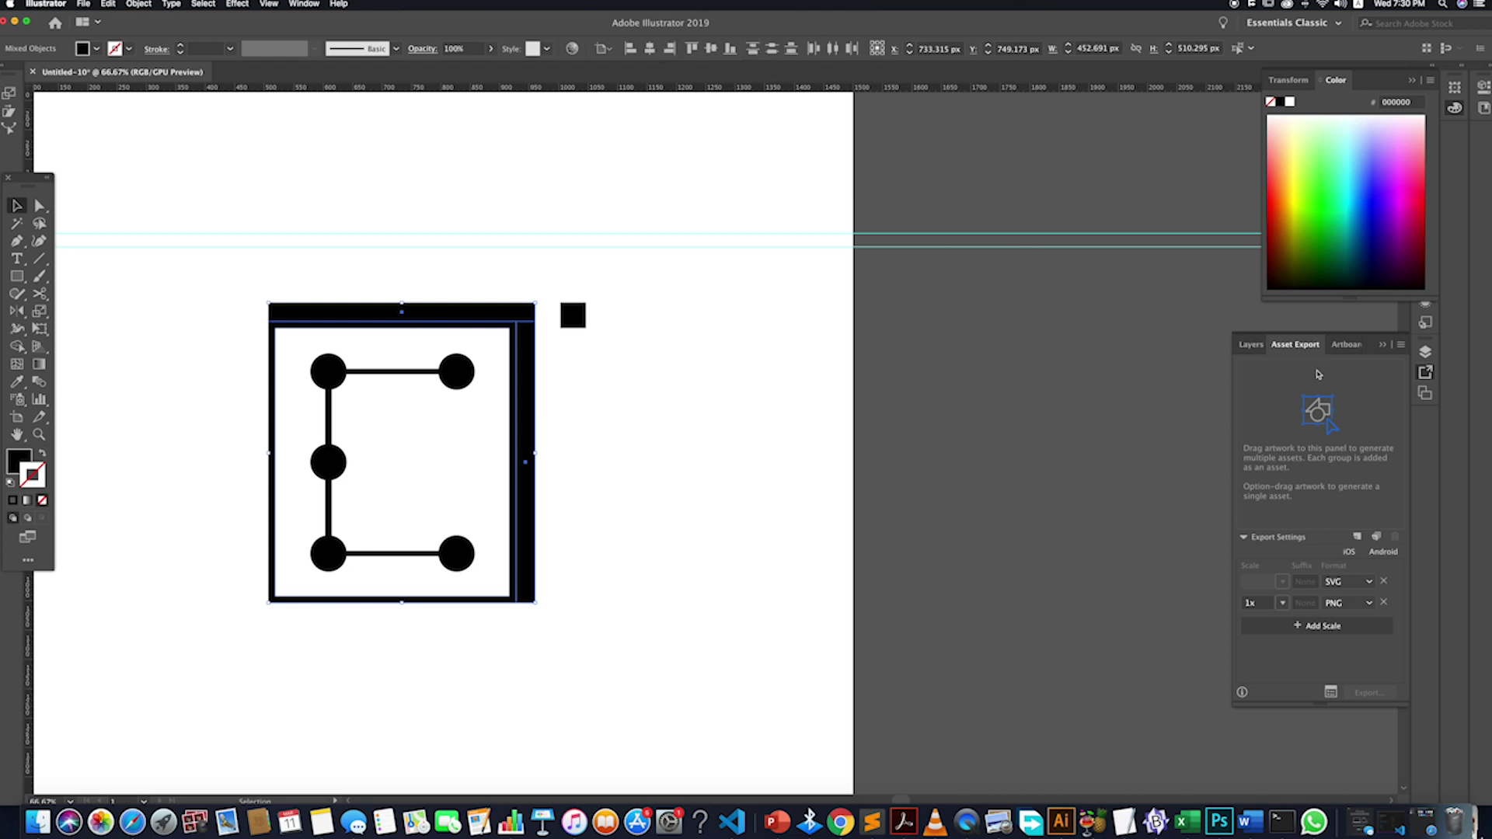
{"action": "left_click", "coordinate": [308, 5]}
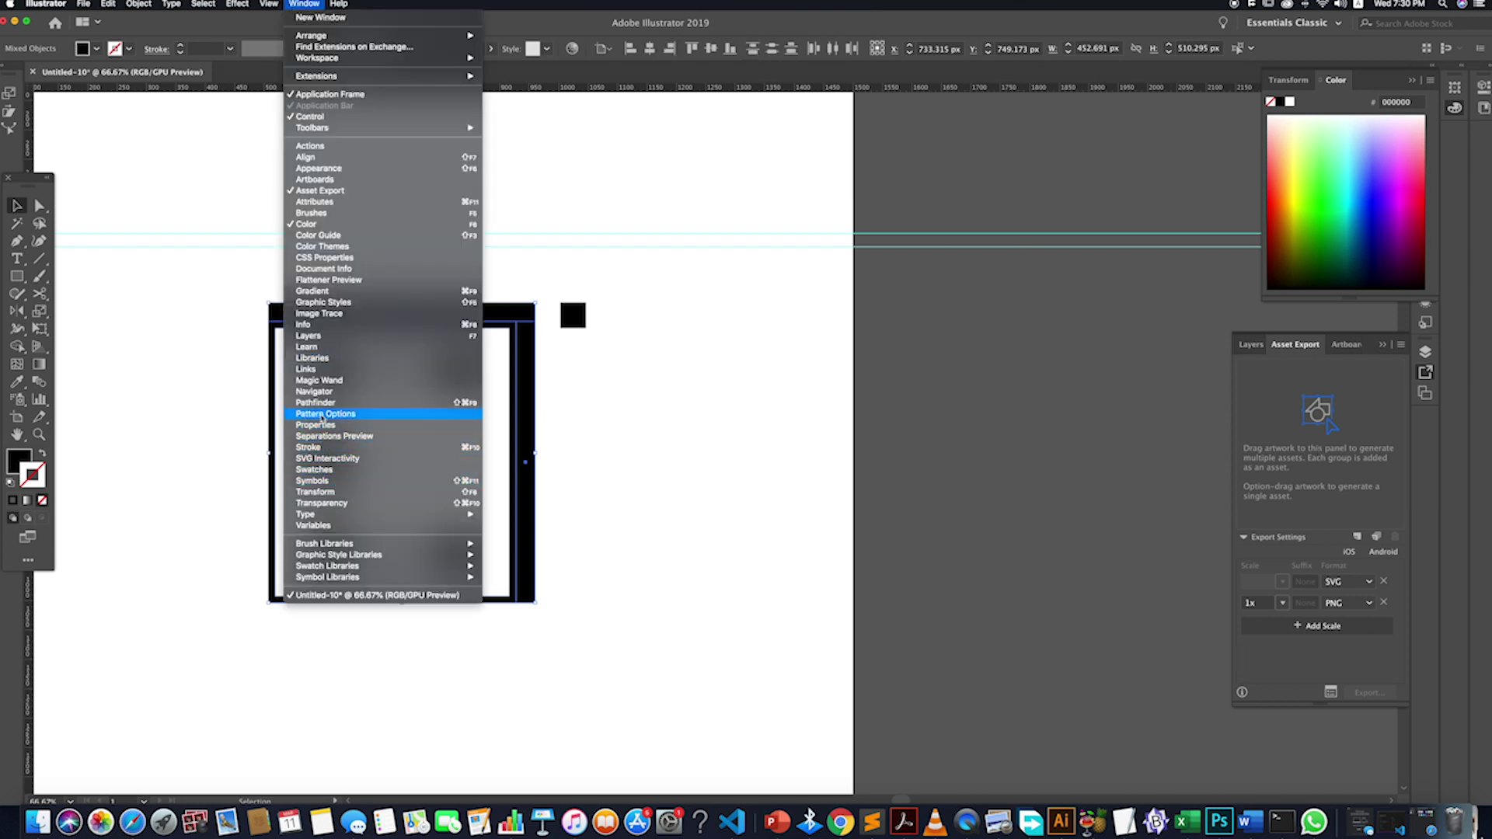
{"action": "left_click", "coordinate": [317, 403]}
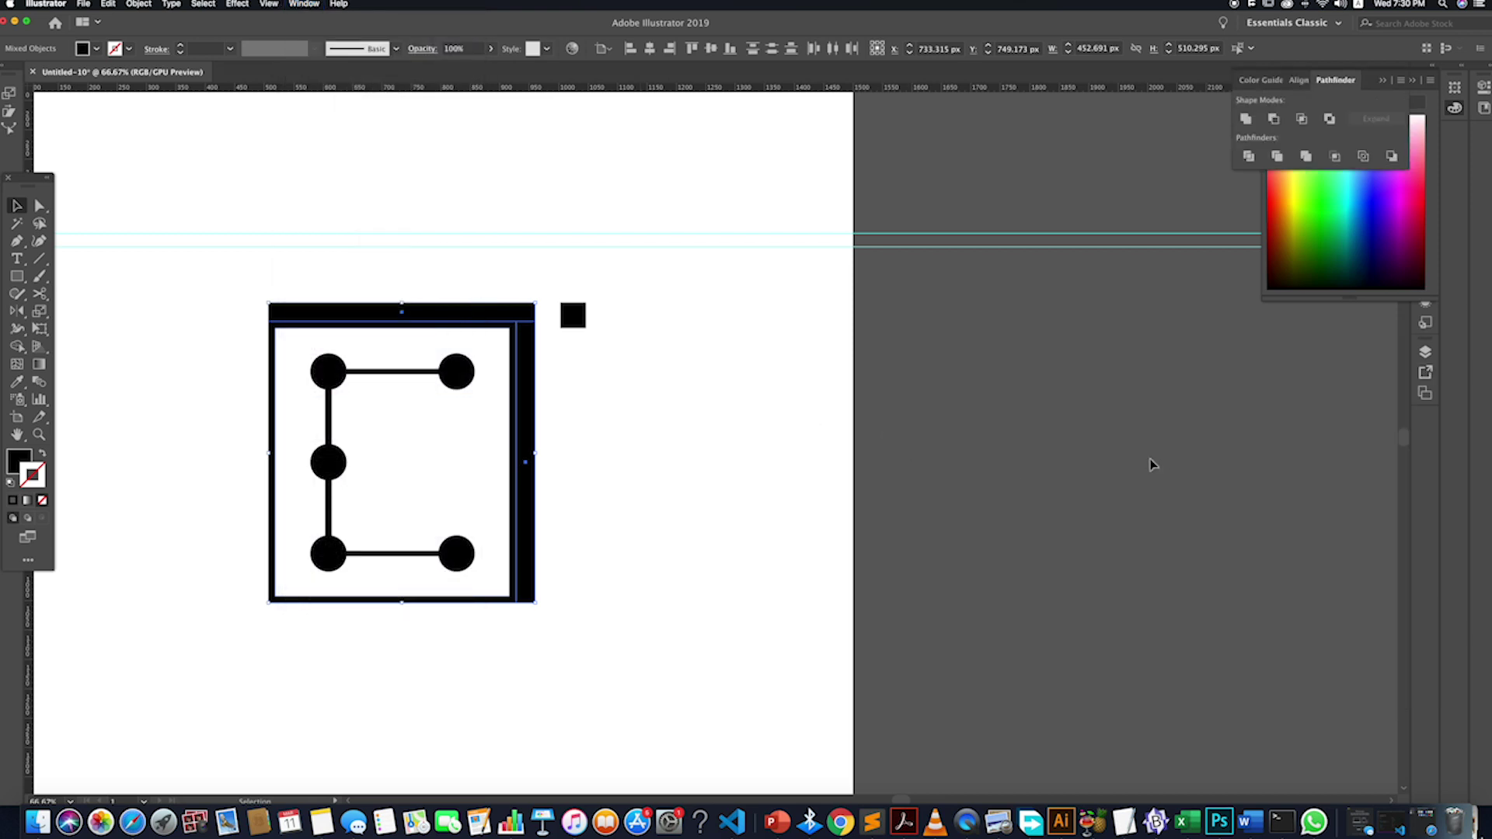
{"action": "left_click", "coordinate": [1212, 147]}
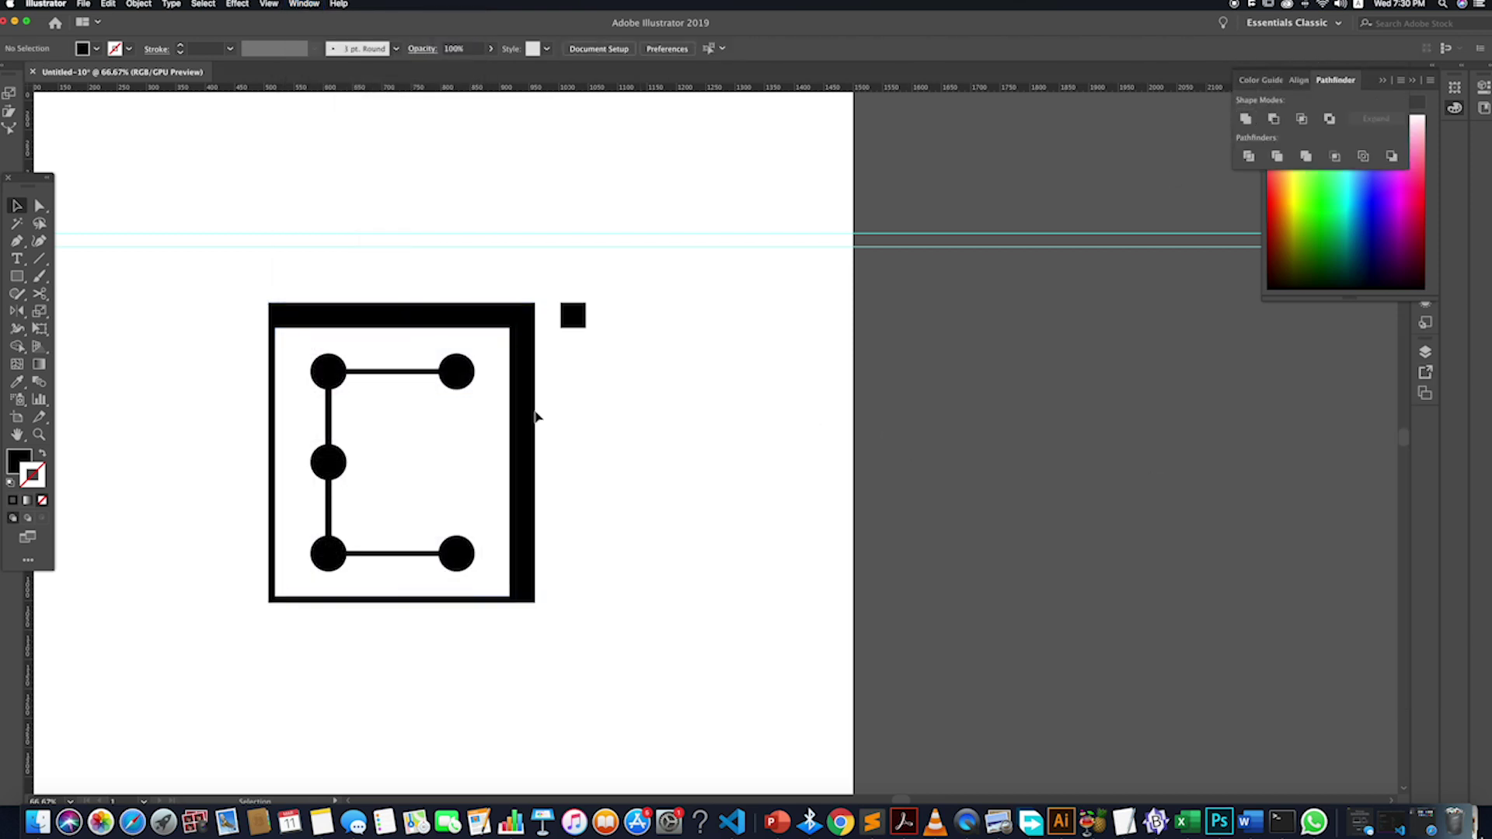
- Test-move the grouped frame to check that its parts stay together, then undo the move and deselect it
{"action": "left_click", "coordinate": [516, 395]}
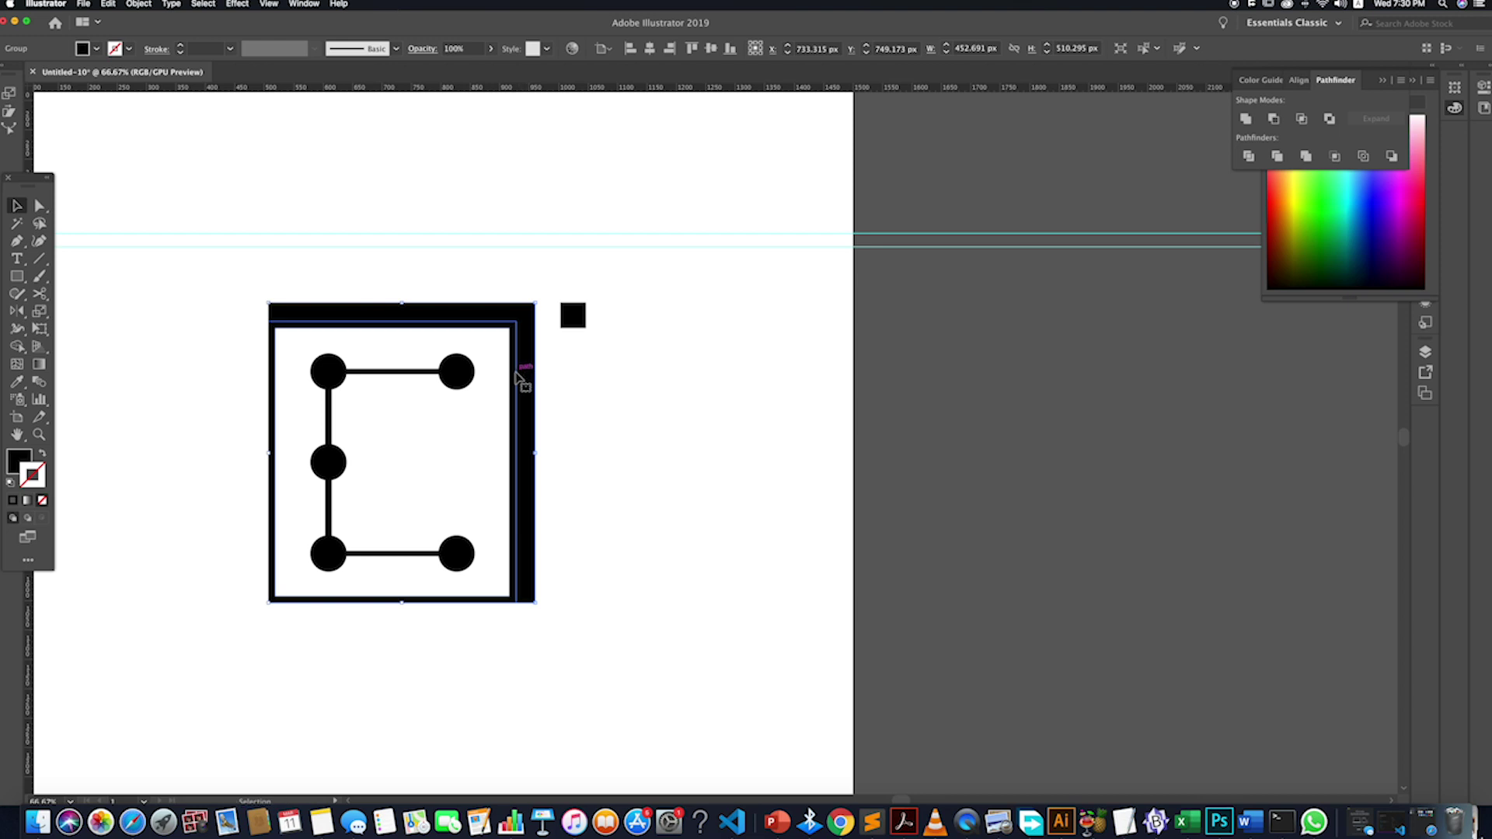
{"action": "left_click_drag", "start_coordinate": [533, 406], "coordinate": [577, 421]}
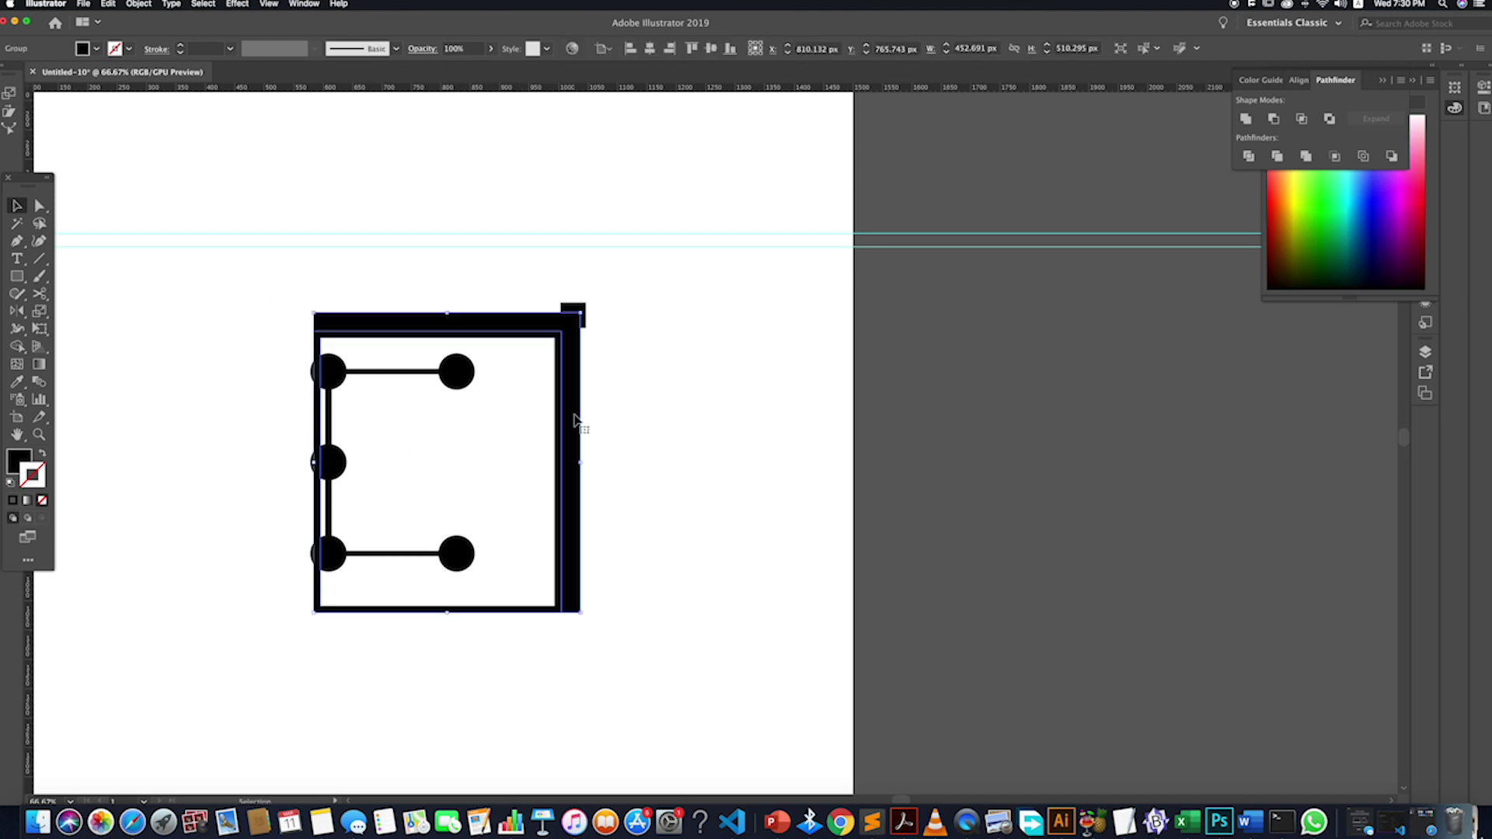
{"action": "key", "text": "super+z"}
{"action": "left_click", "coordinate": [649, 477]}
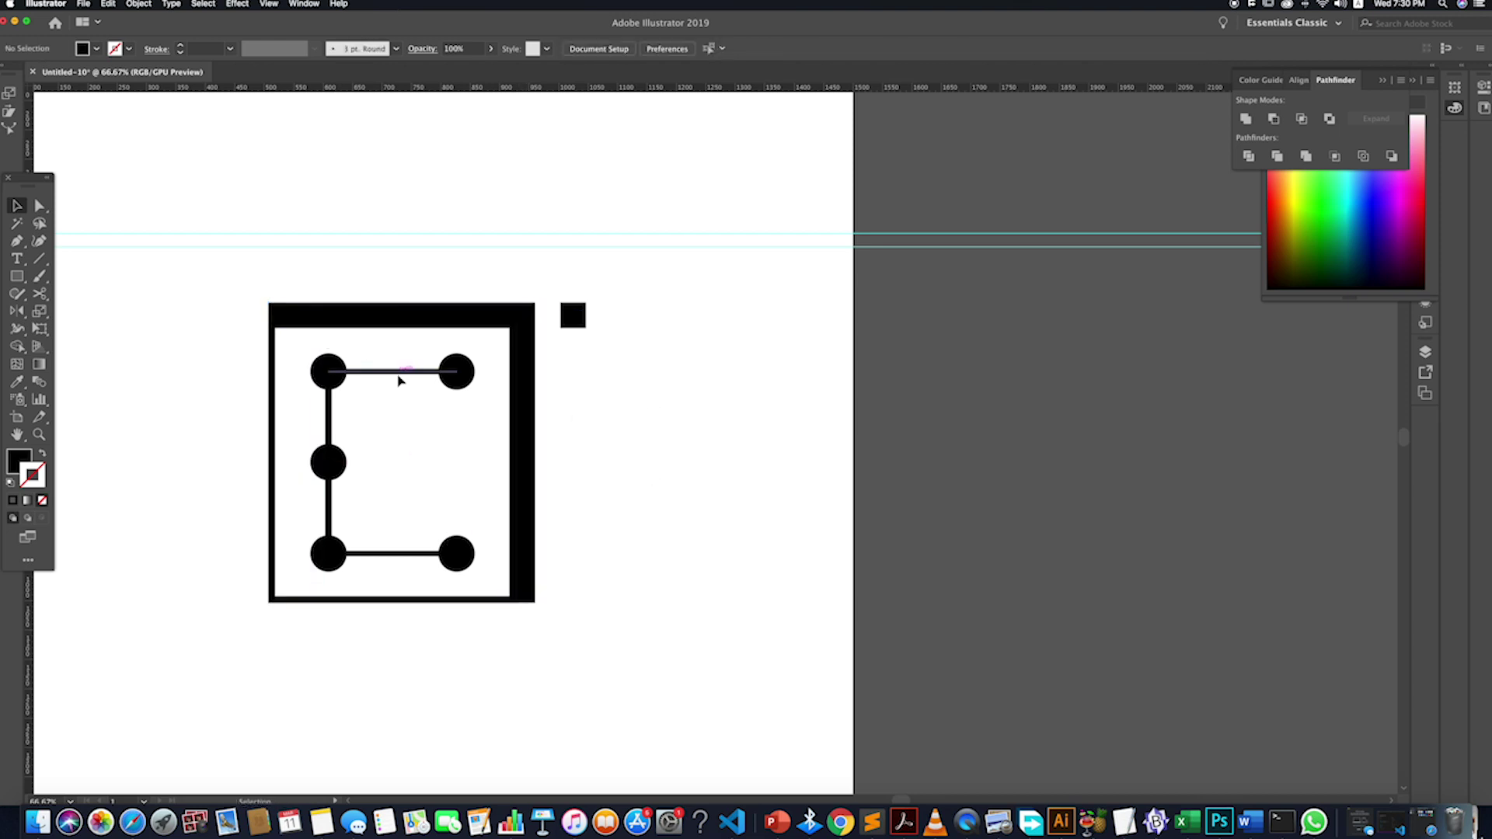
{"action": "left_click", "coordinate": [398, 376]}
{"action": "left_click", "coordinate": [713, 472]}
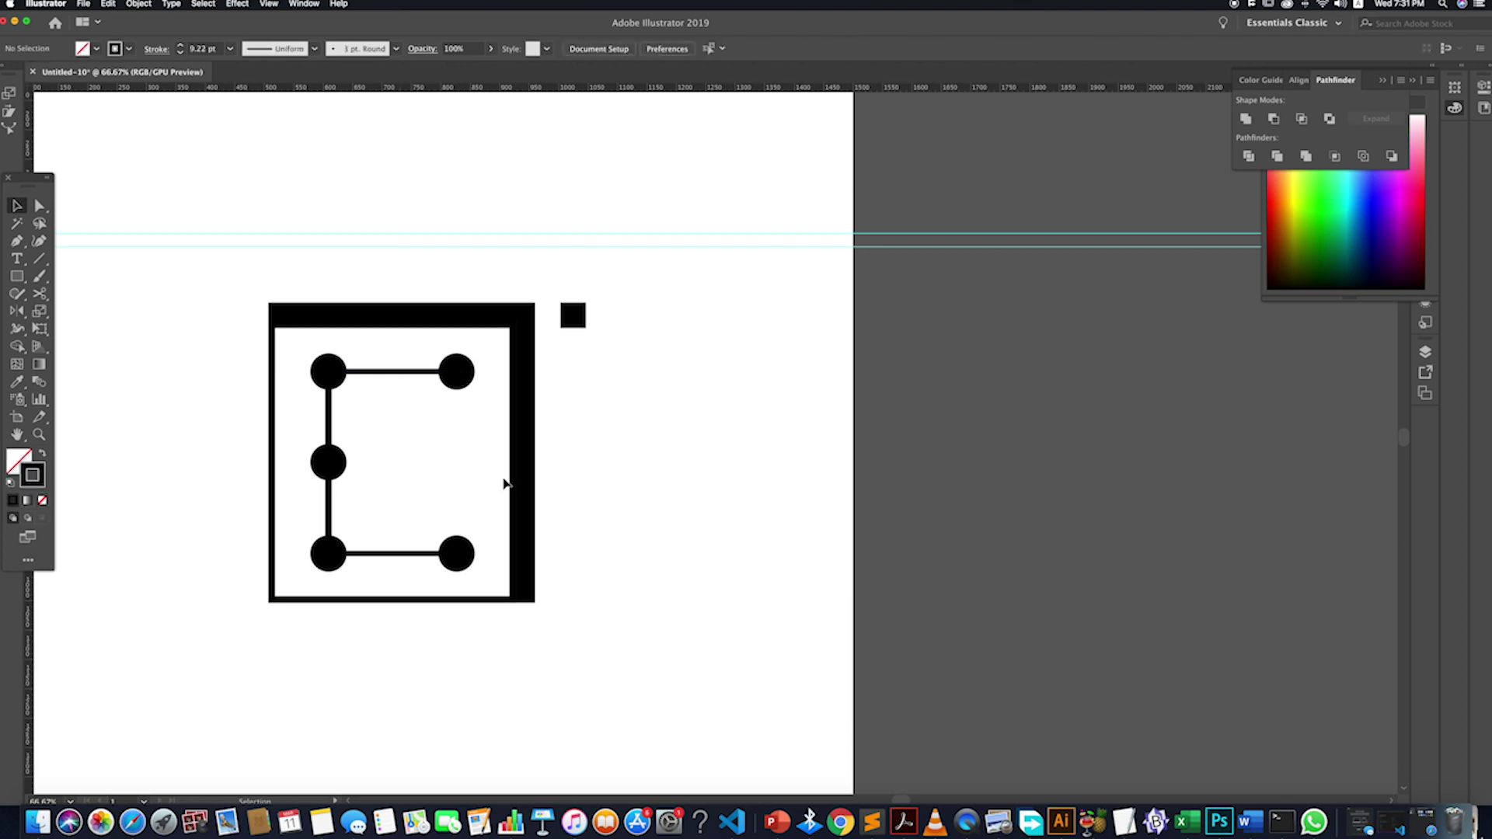
{"action": "scroll", "coordinate": [505, 483], "scroll_direction": "down", "scroll_amount": 2}
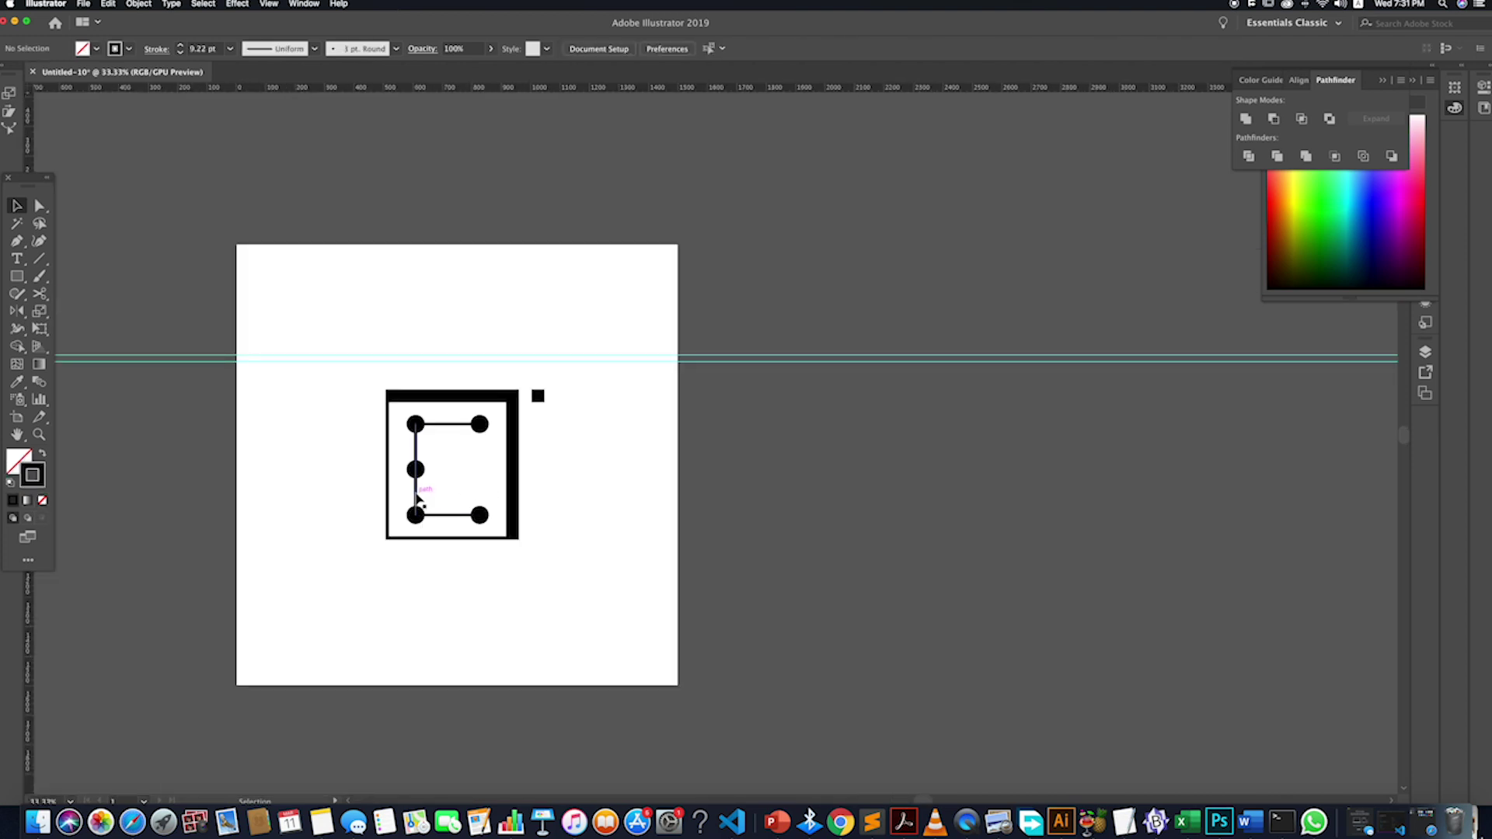
{"action": "scroll", "coordinate": [455, 506], "scroll_direction": "up", "scroll_amount": 2}
{"action": "scroll", "coordinate": [454, 506], "scroll_direction": "up", "scroll_amount": 1}
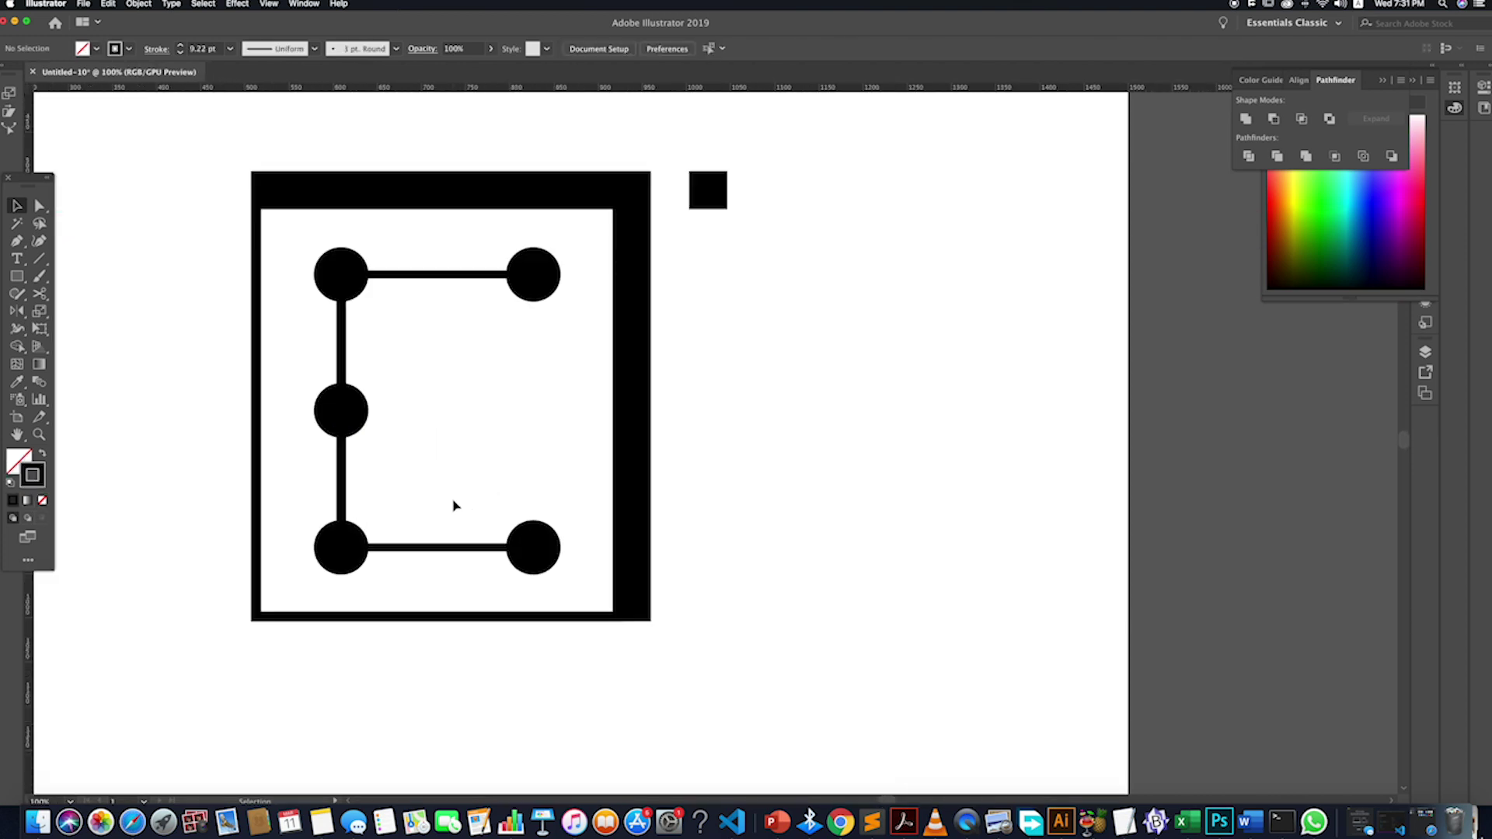
{"action": "scroll", "coordinate": [455, 506], "scroll_direction": "down", "scroll_amount": 1}
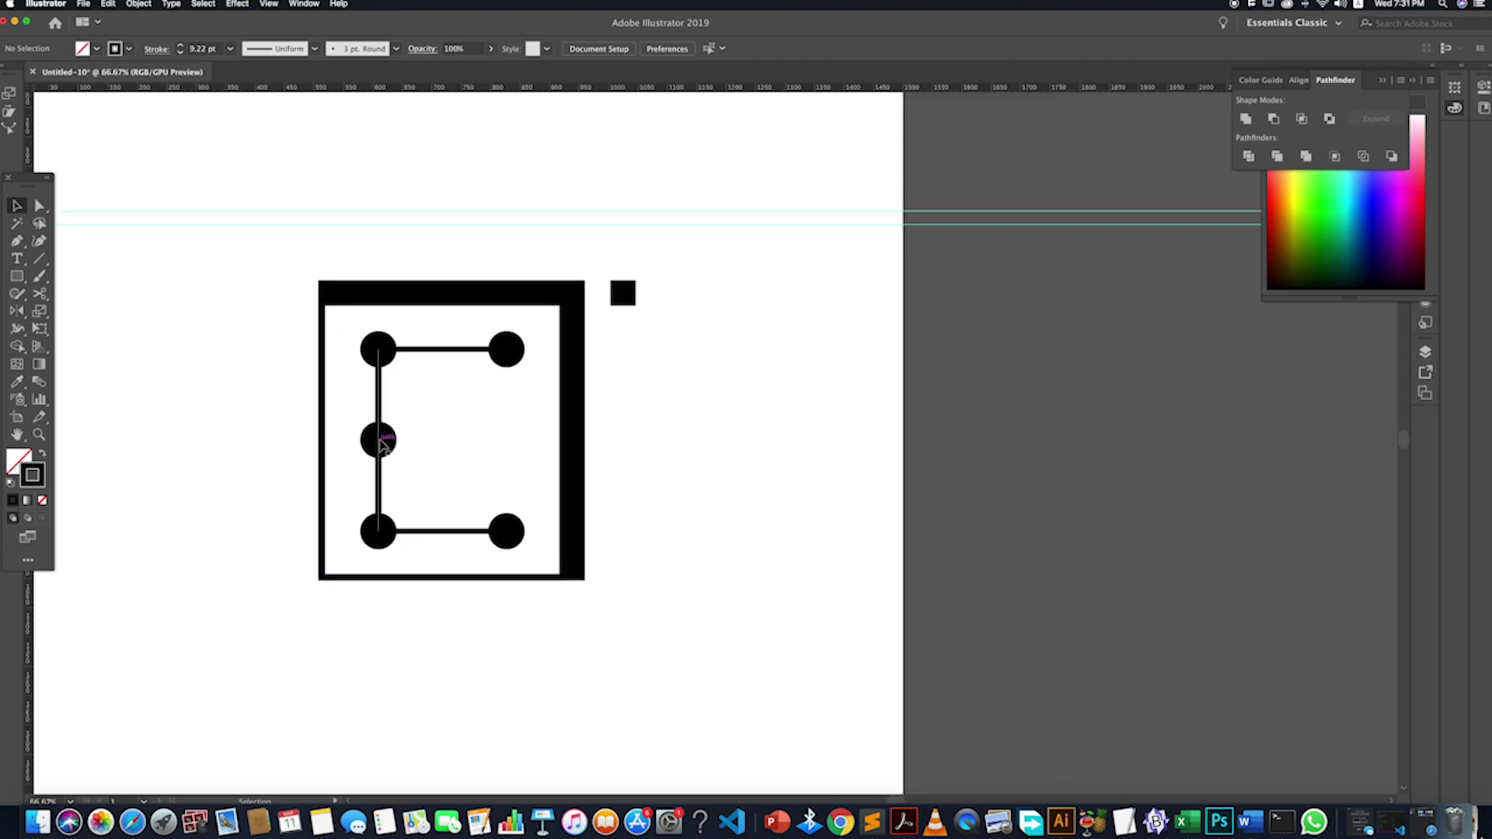
{"action": "left_click", "coordinate": [664, 474]}
- Bring the five connected circles inside the frame to the front and deselect them
{"action": "left_click", "coordinate": [381, 445]}
{"action": "left_click", "coordinate": [378, 531], "text": "shift"}
{"action": "left_click", "coordinate": [511, 531], "text": "shift"}
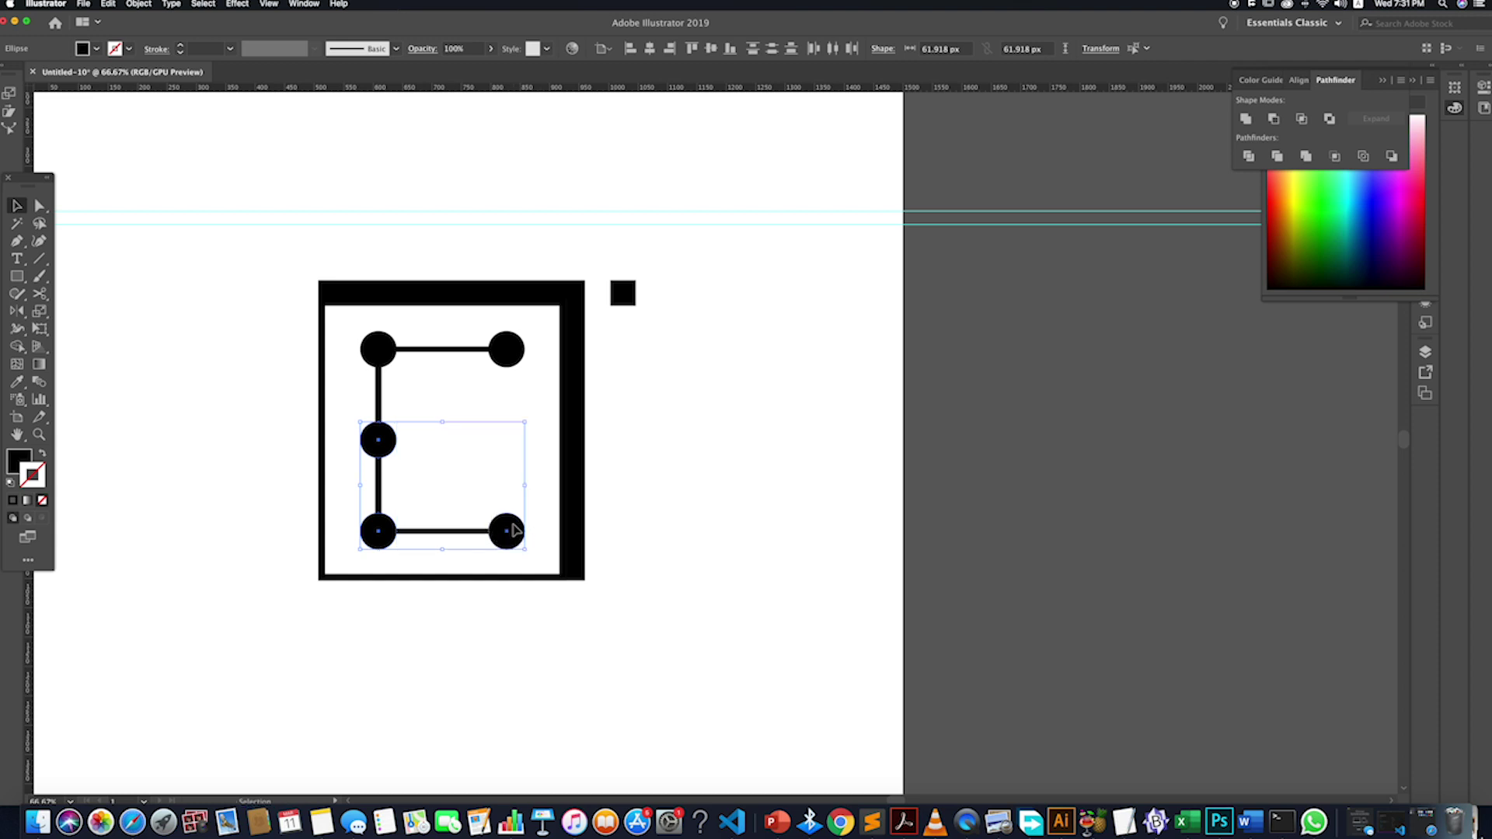
{"action": "left_click", "coordinate": [507, 349], "text": "shift"}
{"action": "left_click", "coordinate": [380, 352], "text": "shift"}
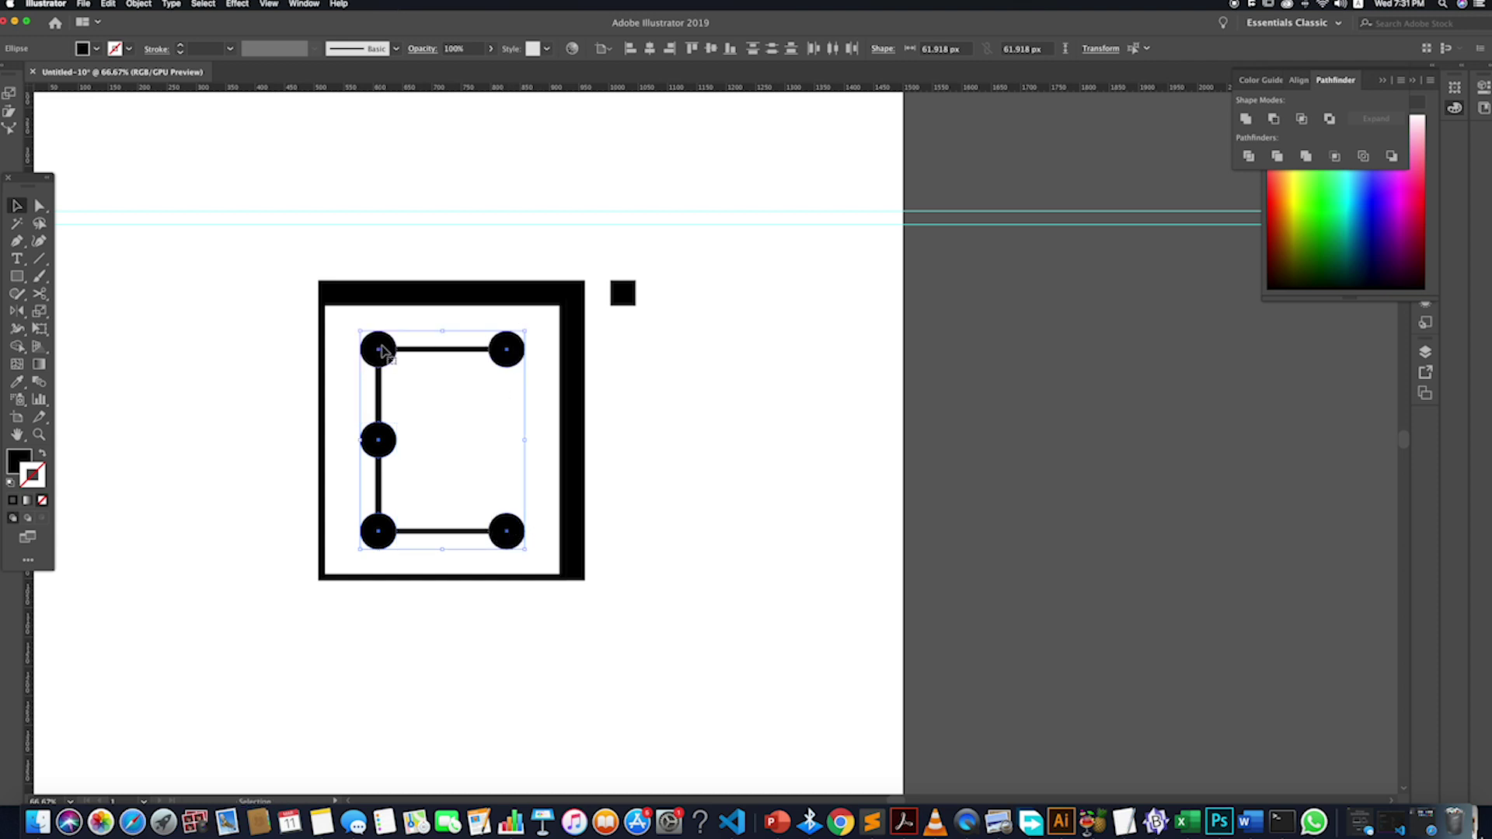
{"action": "right_click", "coordinate": [381, 352]}
{"action": "mouse_move", "coordinate": [466, 524]}
{"action": "left_click", "coordinate": [551, 520]}
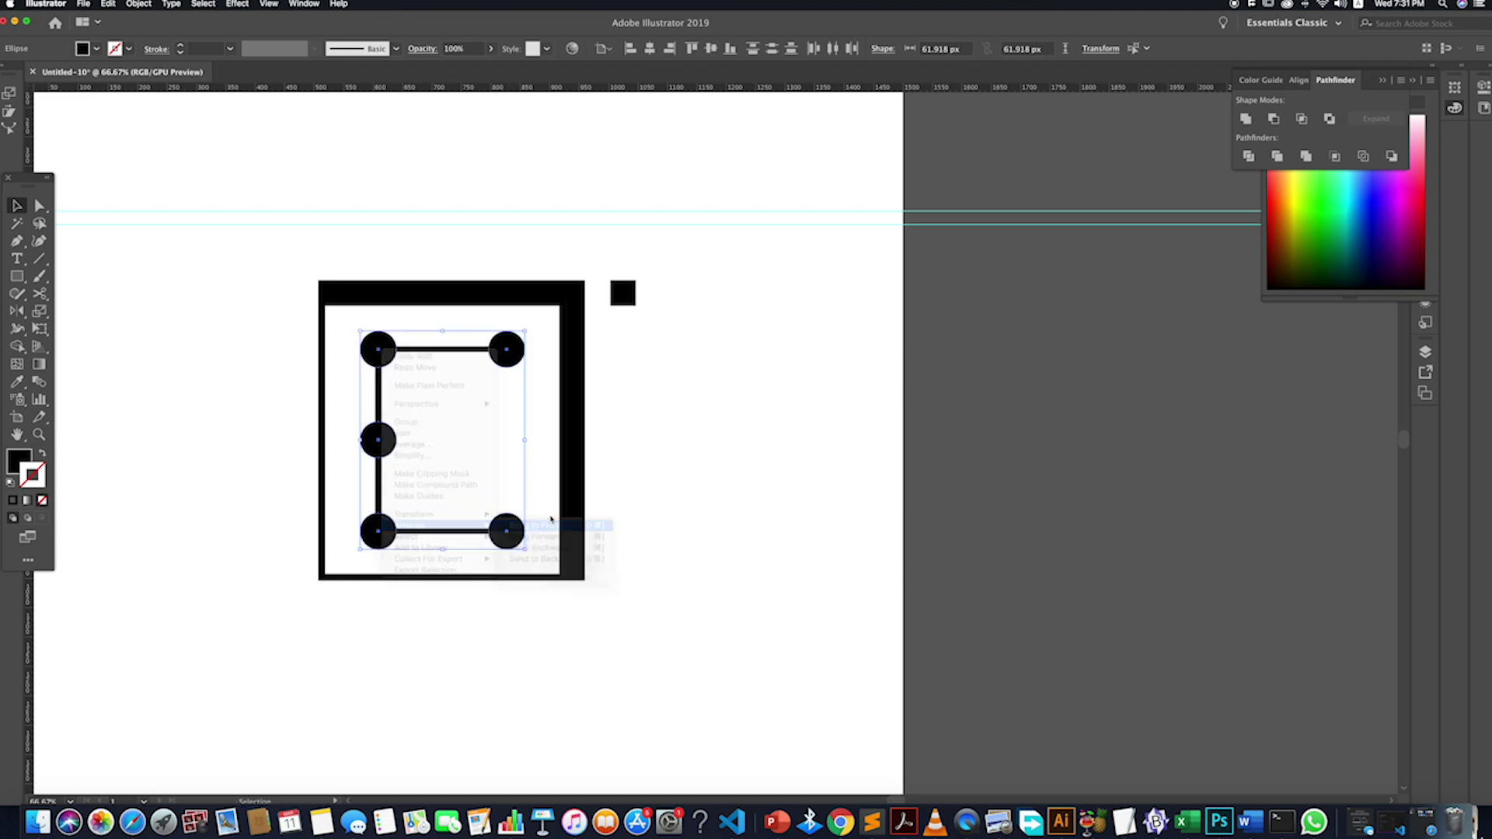
{"action": "left_click", "coordinate": [626, 482]}
{"action": "left_click", "coordinate": [626, 300]}
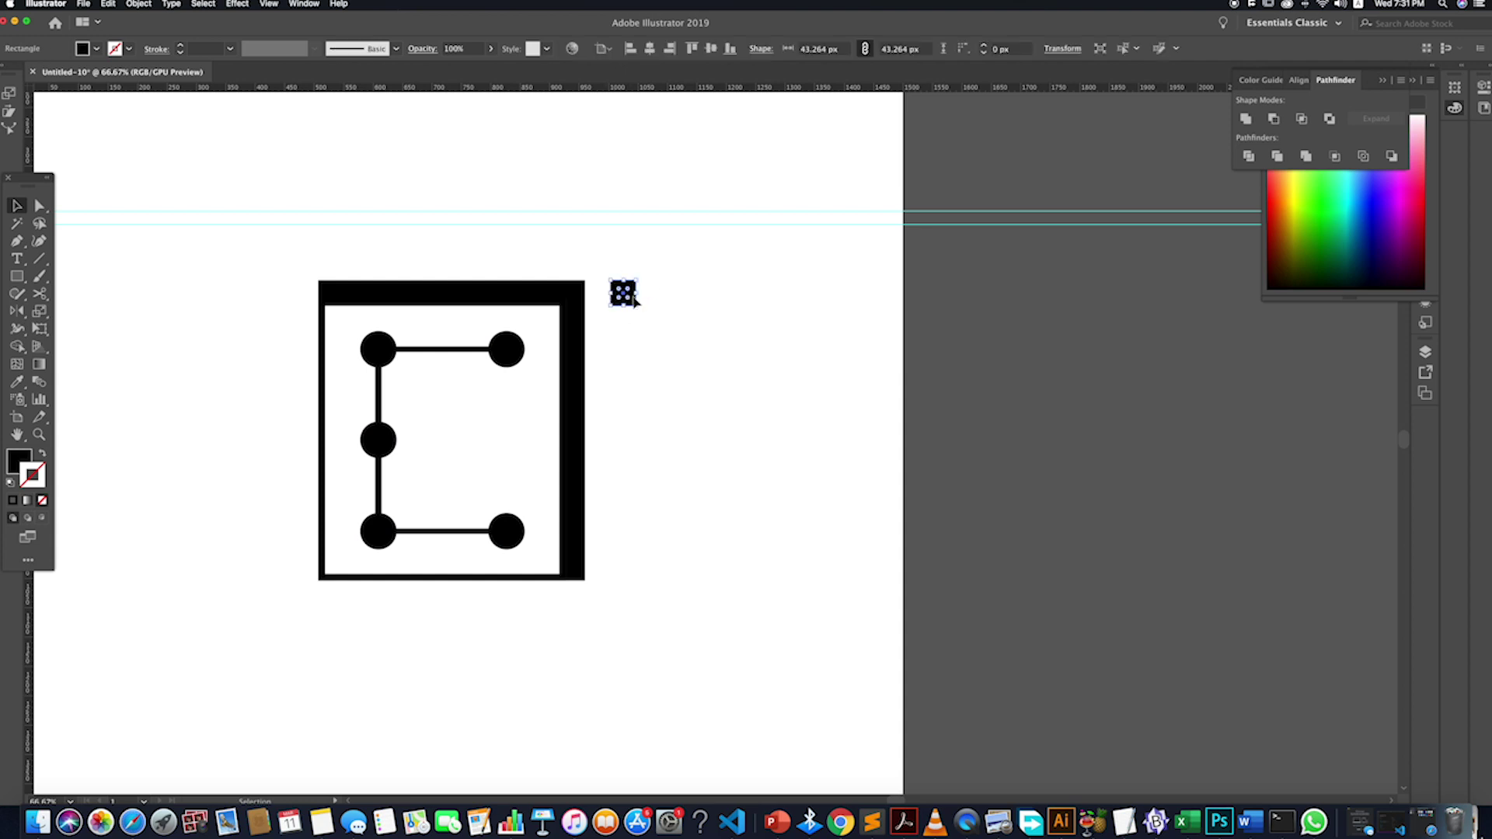
{"action": "left_click", "coordinate": [666, 463]}
{"action": "scroll", "coordinate": [666, 464], "scroll_direction": "down", "scroll_amount": 4}
{"action": "scroll", "coordinate": [666, 464], "scroll_direction": "up", "scroll_amount": 3}
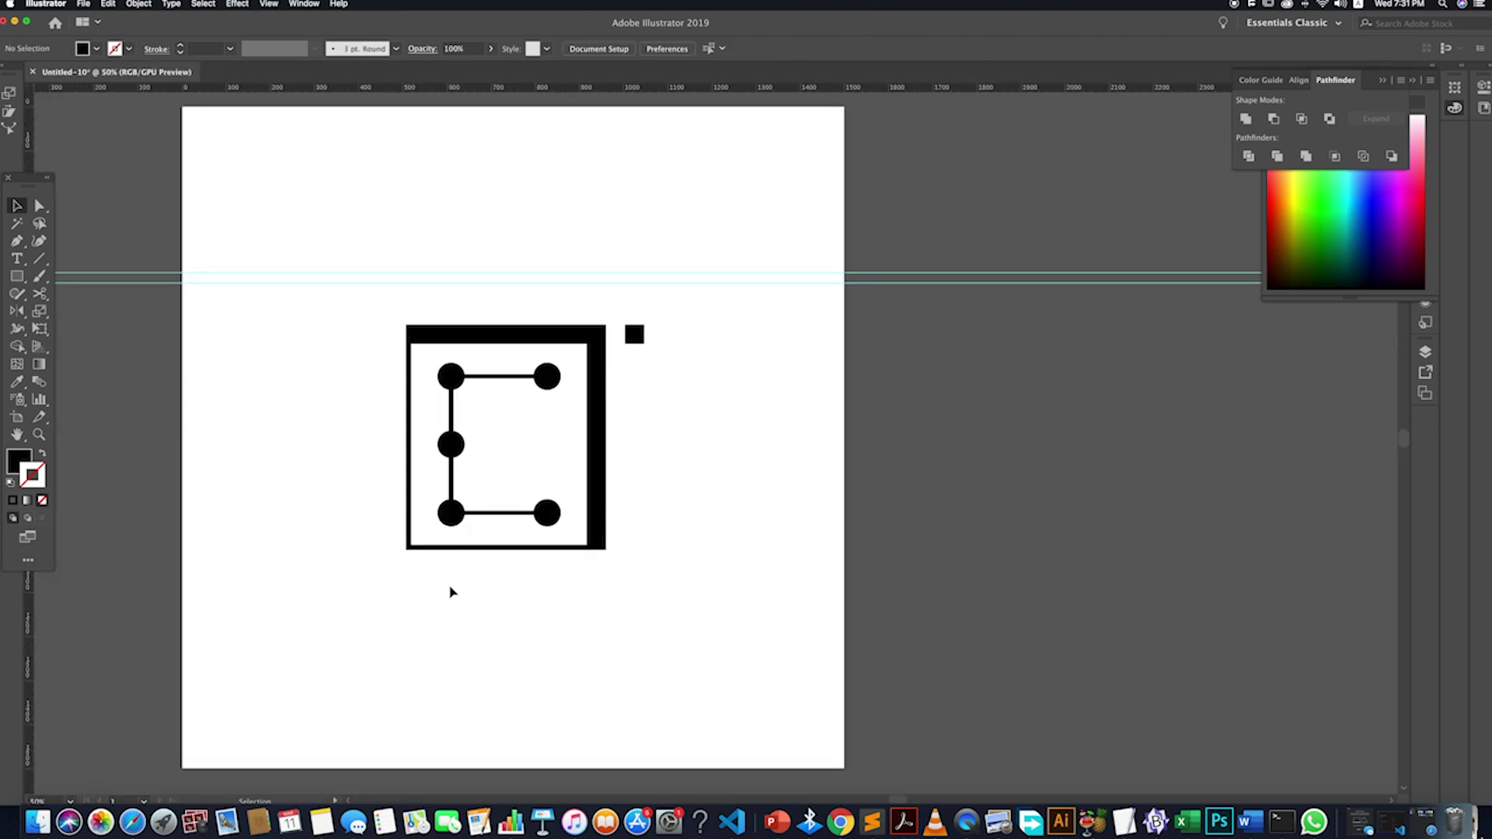
- Switch to Safari, search Adobe Color's Explore themes for "red", and browse the palettes
{"action": "left_click", "coordinate": [132, 821]}
{"action": "left_click", "coordinate": [369, 61]}
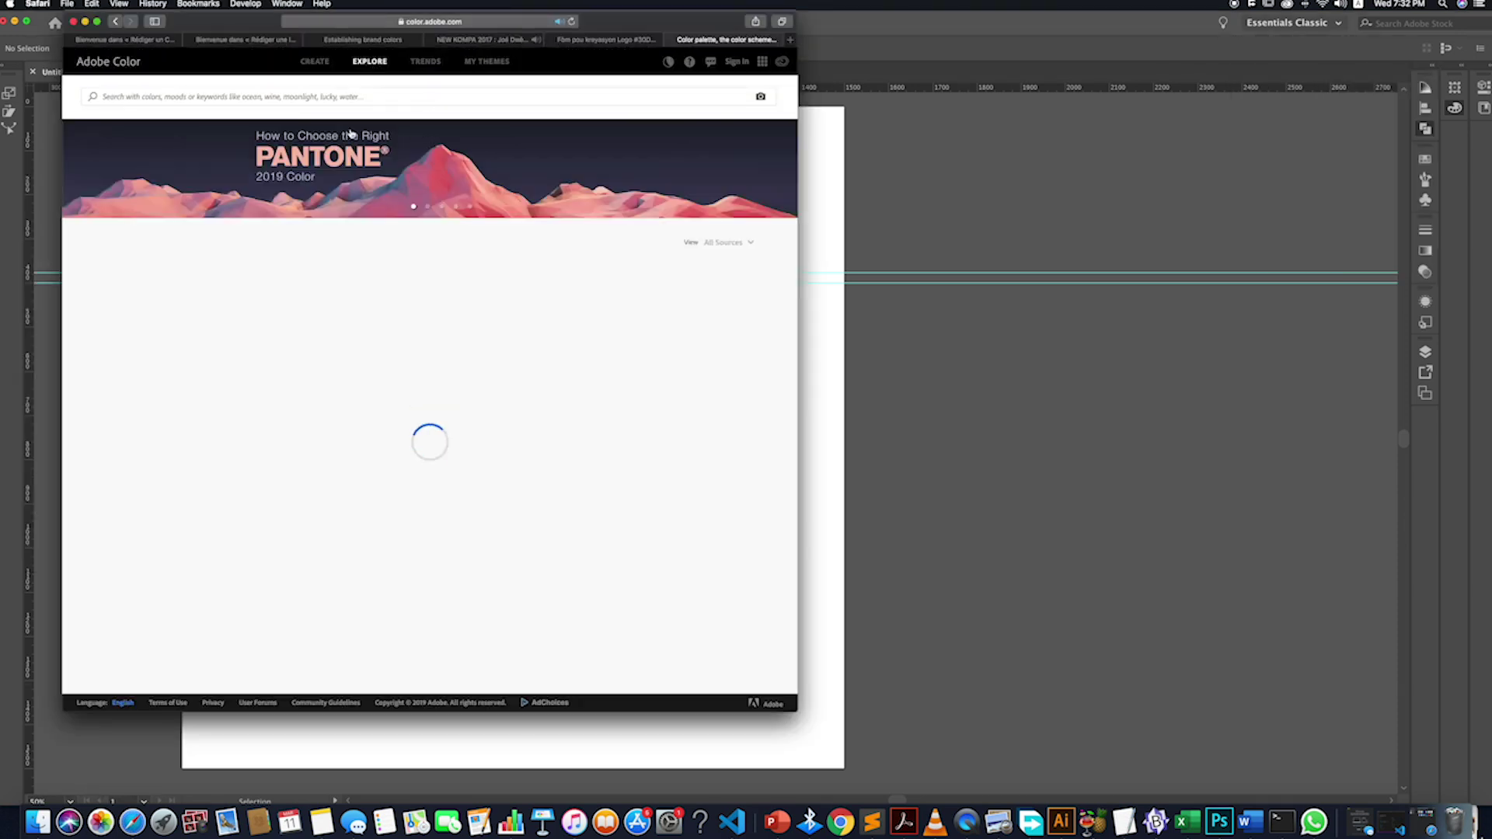
{"action": "left_click", "coordinate": [281, 94]}
{"action": "type", "text": "red"}
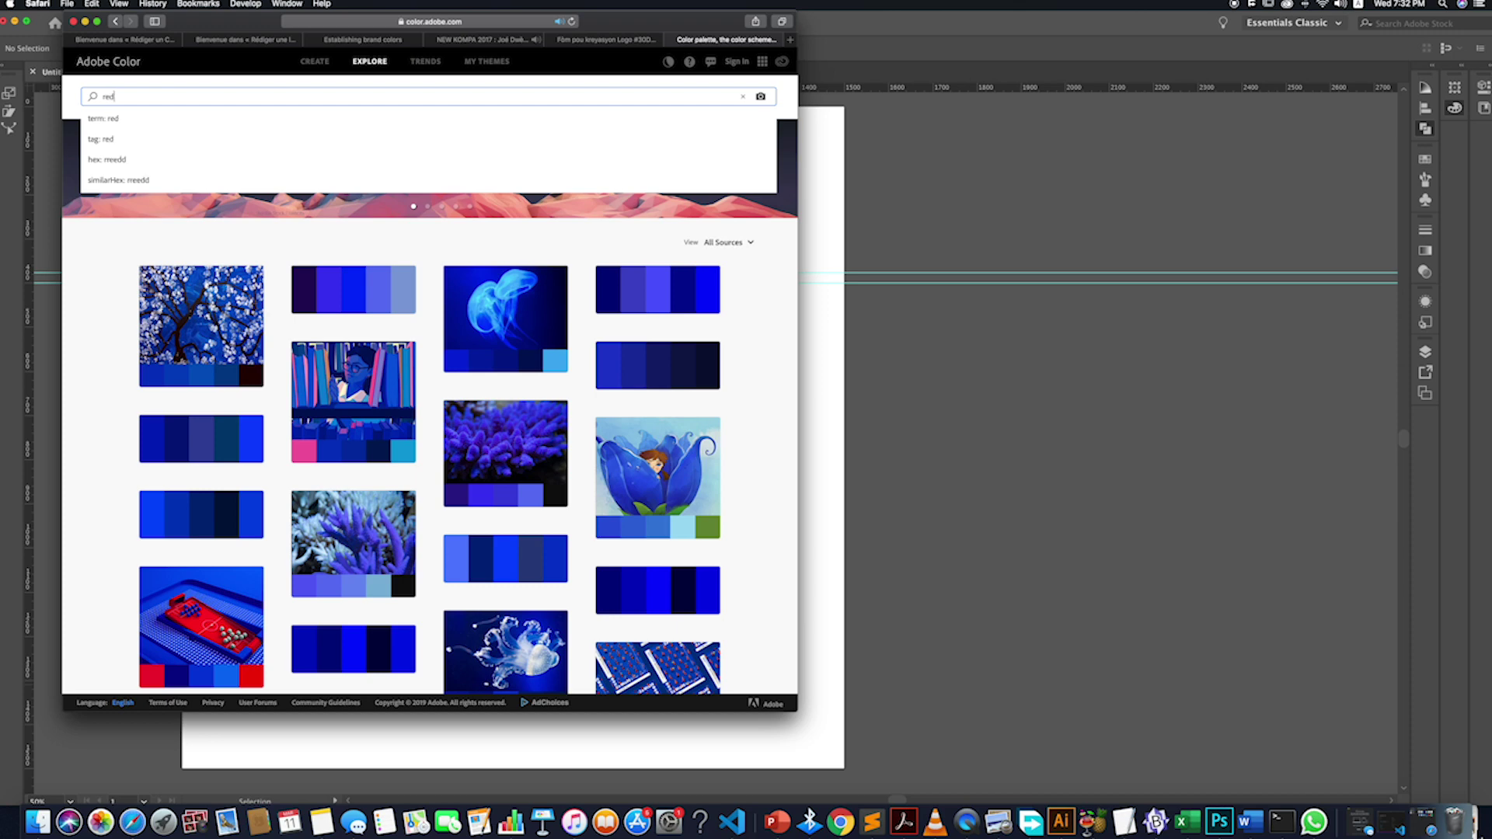
{"action": "key", "text": "Return"}
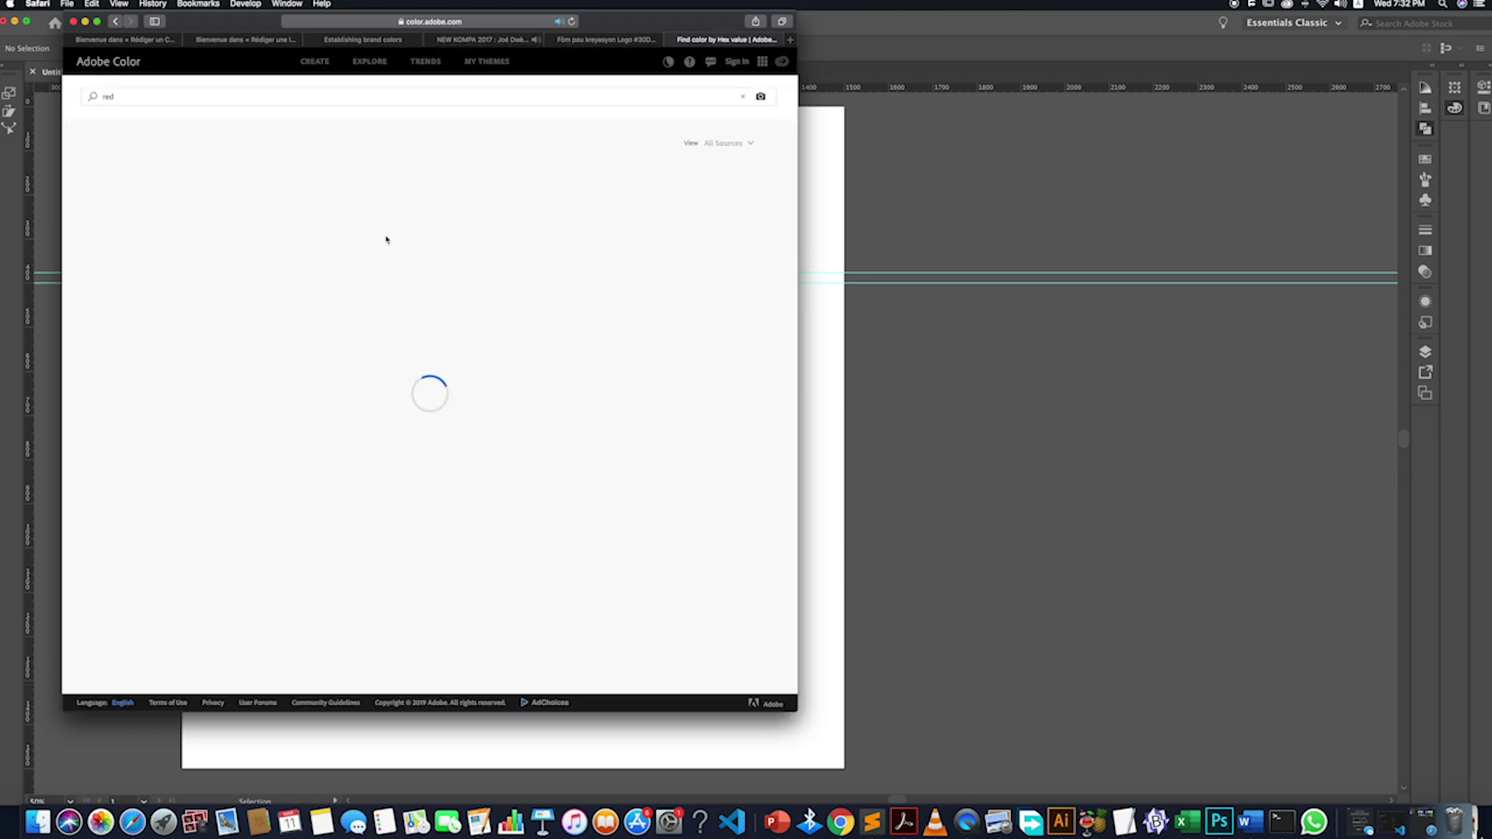
{"action": "scroll", "coordinate": [404, 374], "scroll_direction": "down", "scroll_amount": 2}
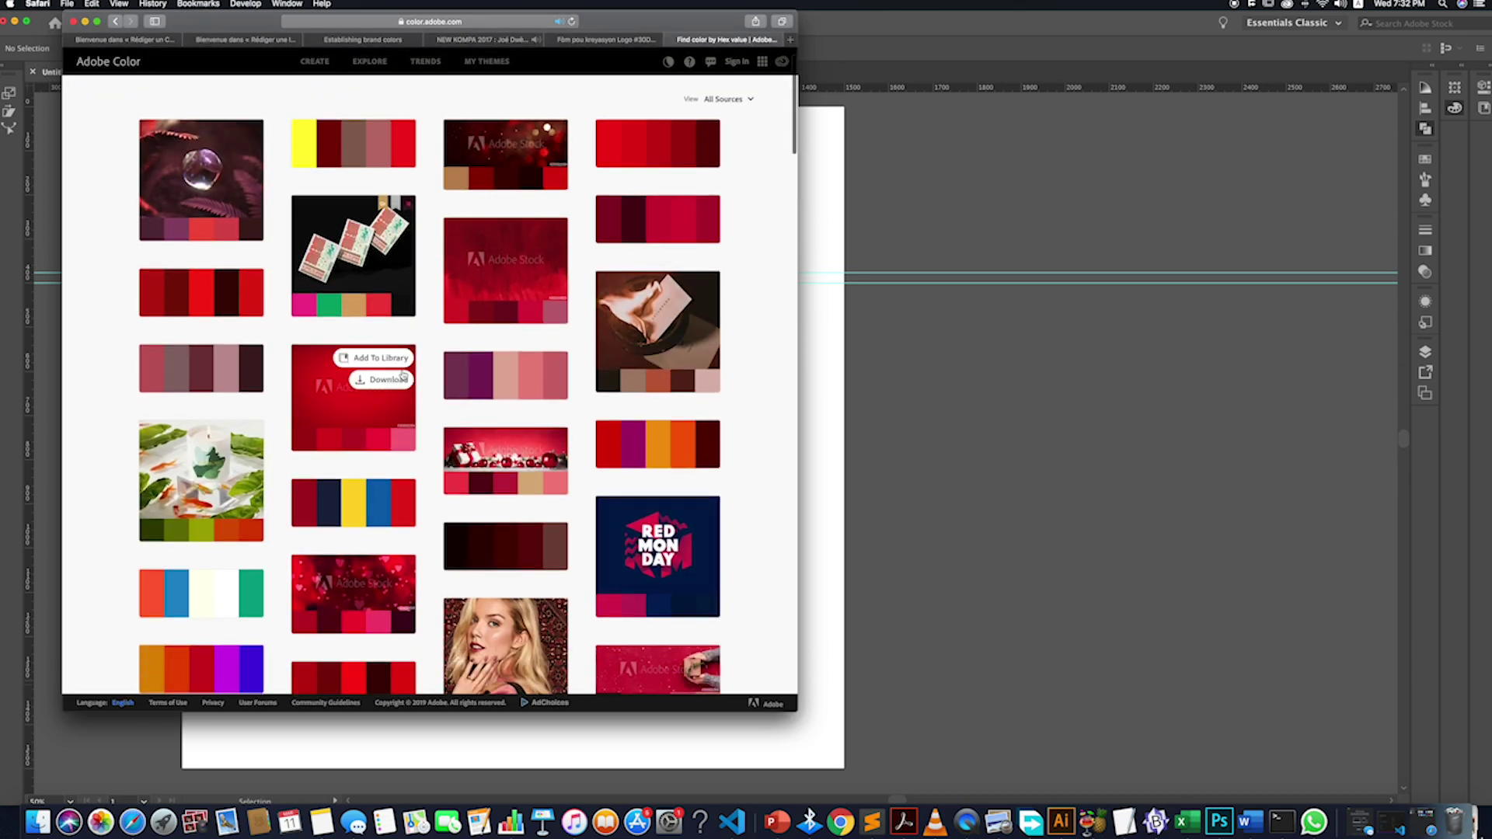
{"action": "scroll", "coordinate": [403, 376], "scroll_direction": "down", "scroll_amount": 3}
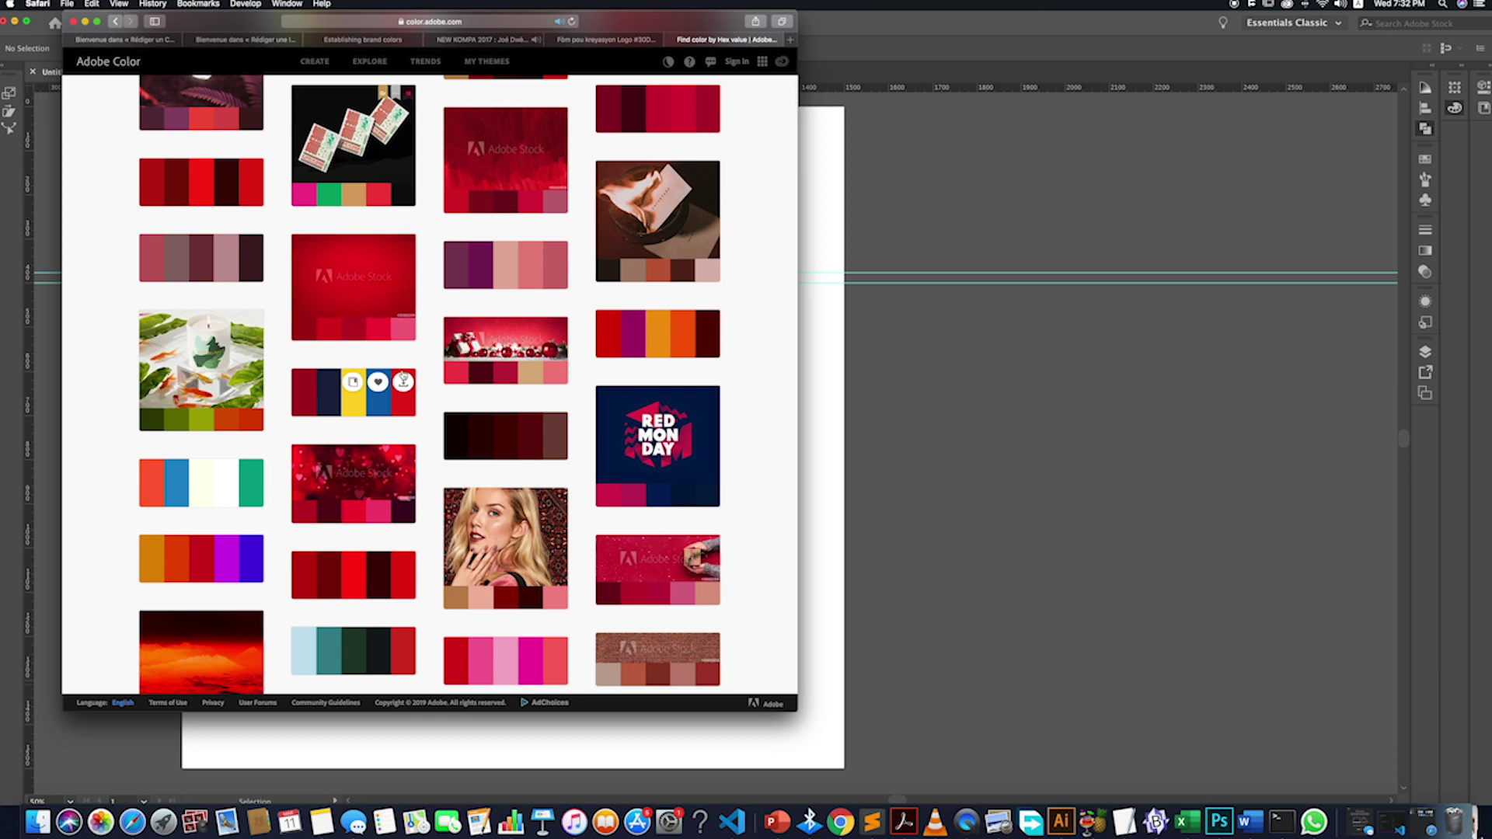
{"action": "scroll", "coordinate": [403, 376], "scroll_direction": "down", "scroll_amount": 2}
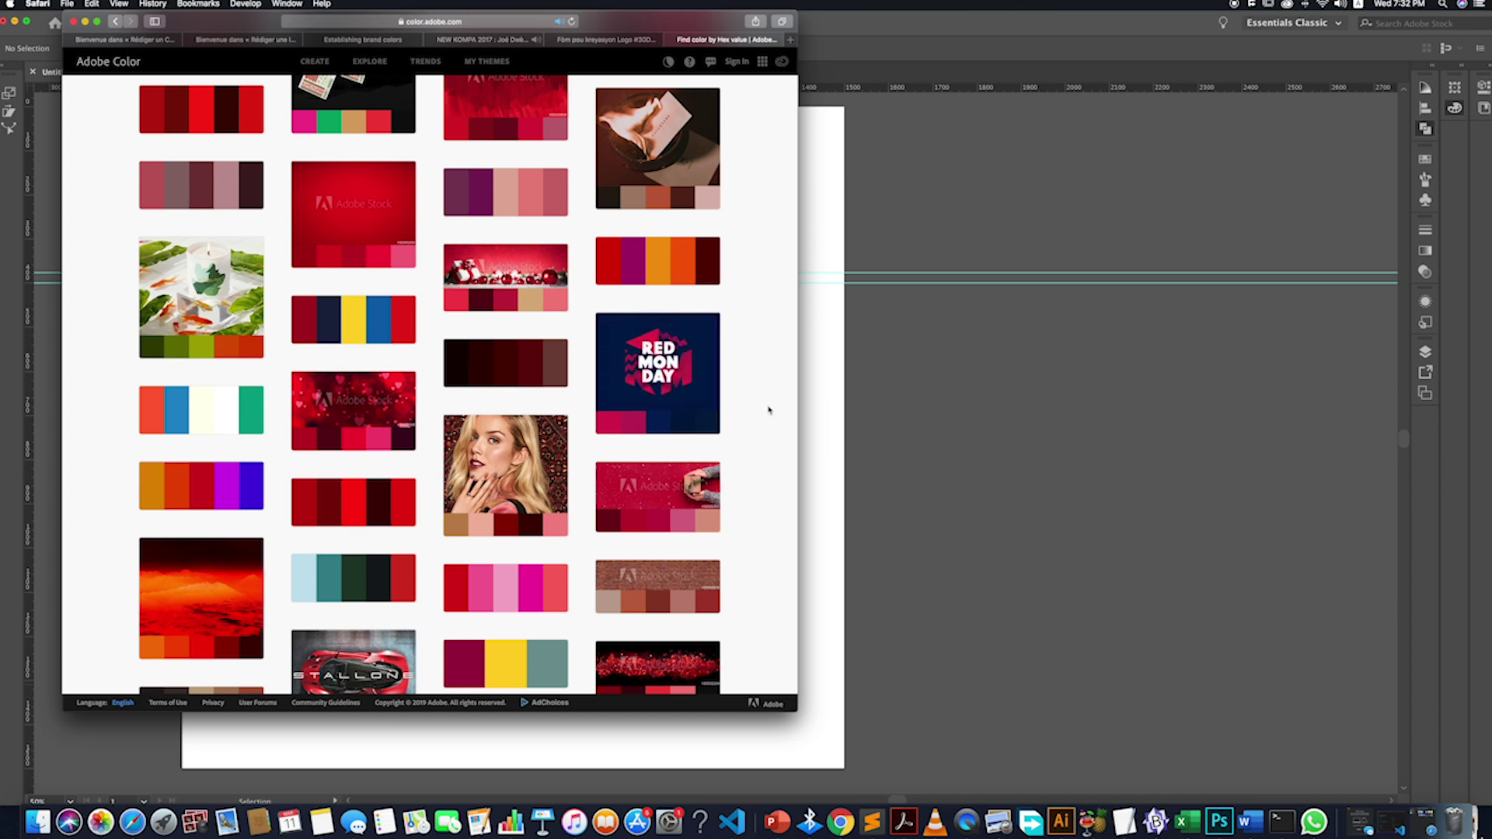
- Open the Red Monday theme, copy its dark navy hex code #021D40, and return to Illustrator
{"action": "left_click", "coordinate": [705, 401]}
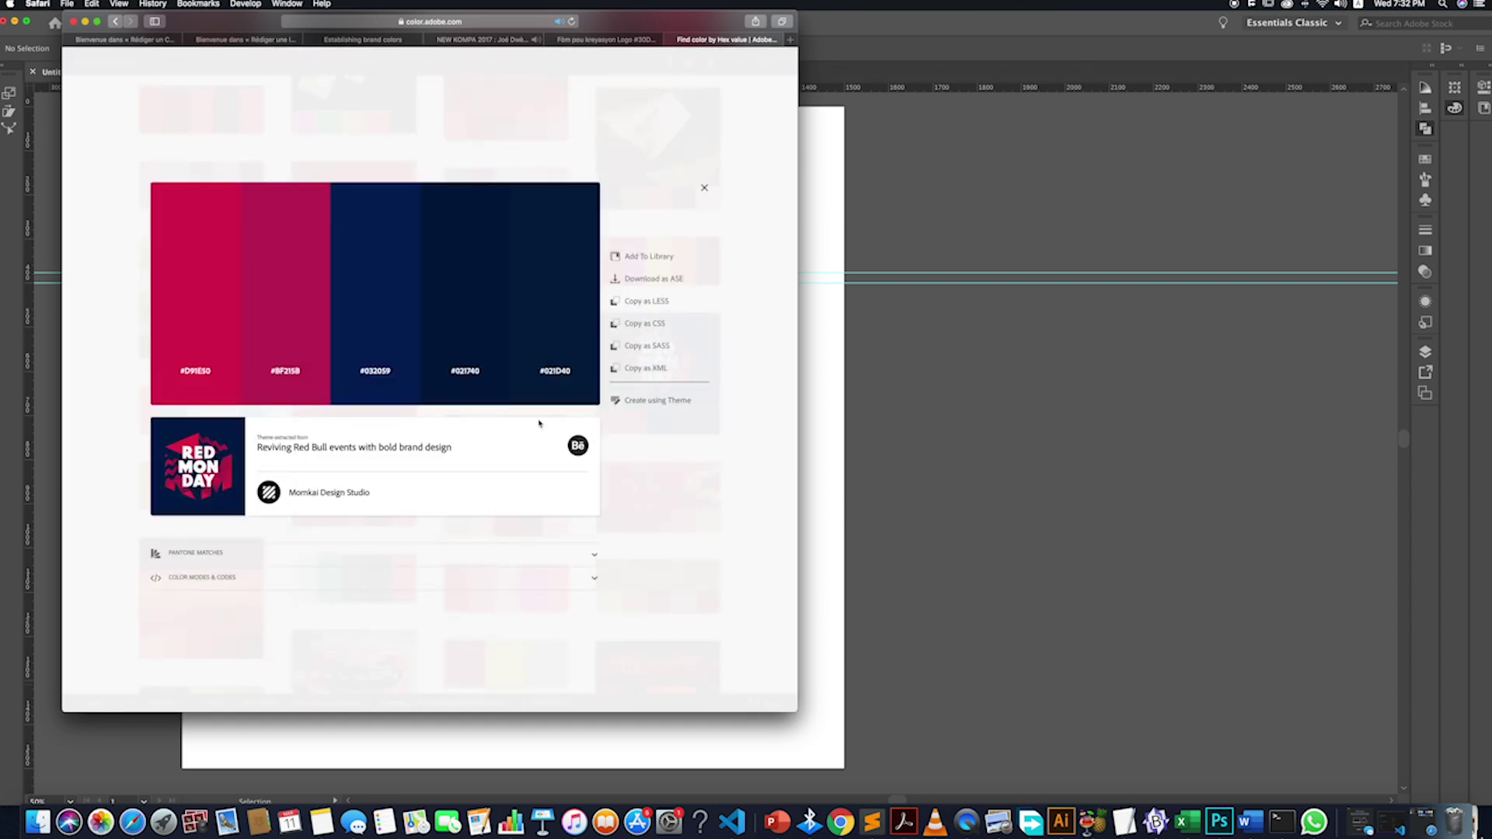
{"action": "left_click", "coordinate": [558, 371]}
{"action": "left_click", "coordinate": [950, 384]}
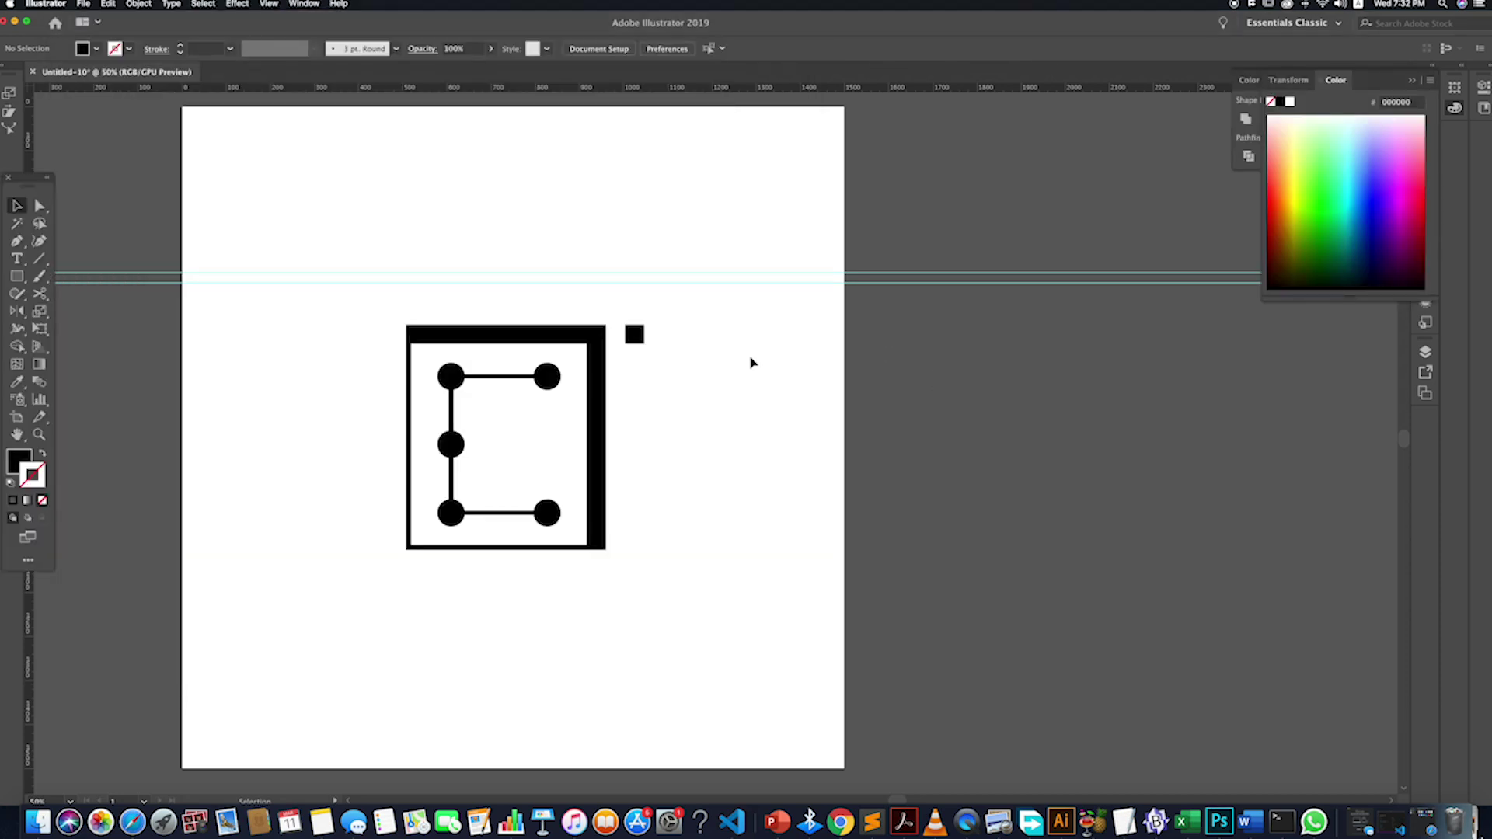
{"action": "left_click", "coordinate": [16, 258]}
{"action": "left_click_drag", "start_coordinate": [276, 195], "coordinate": [315, 290]}
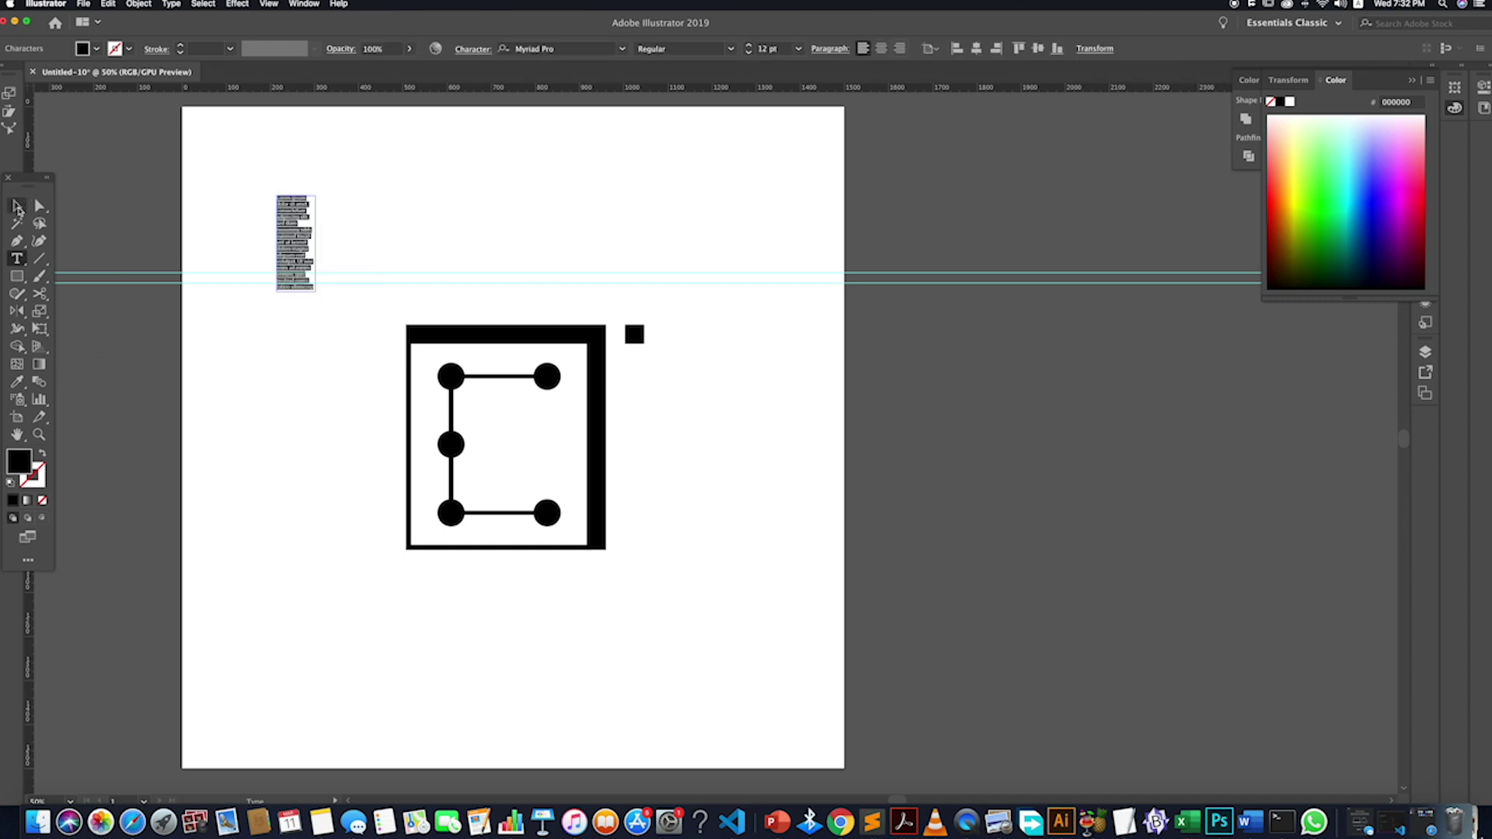
{"action": "key", "text": "Escape"}
{"action": "key", "text": "Delete"}
- Draw a swatch rectangle of about 85 by 205 px above the frame's upper left and fill it with #021D40
{"action": "left_click", "coordinate": [17, 278]}
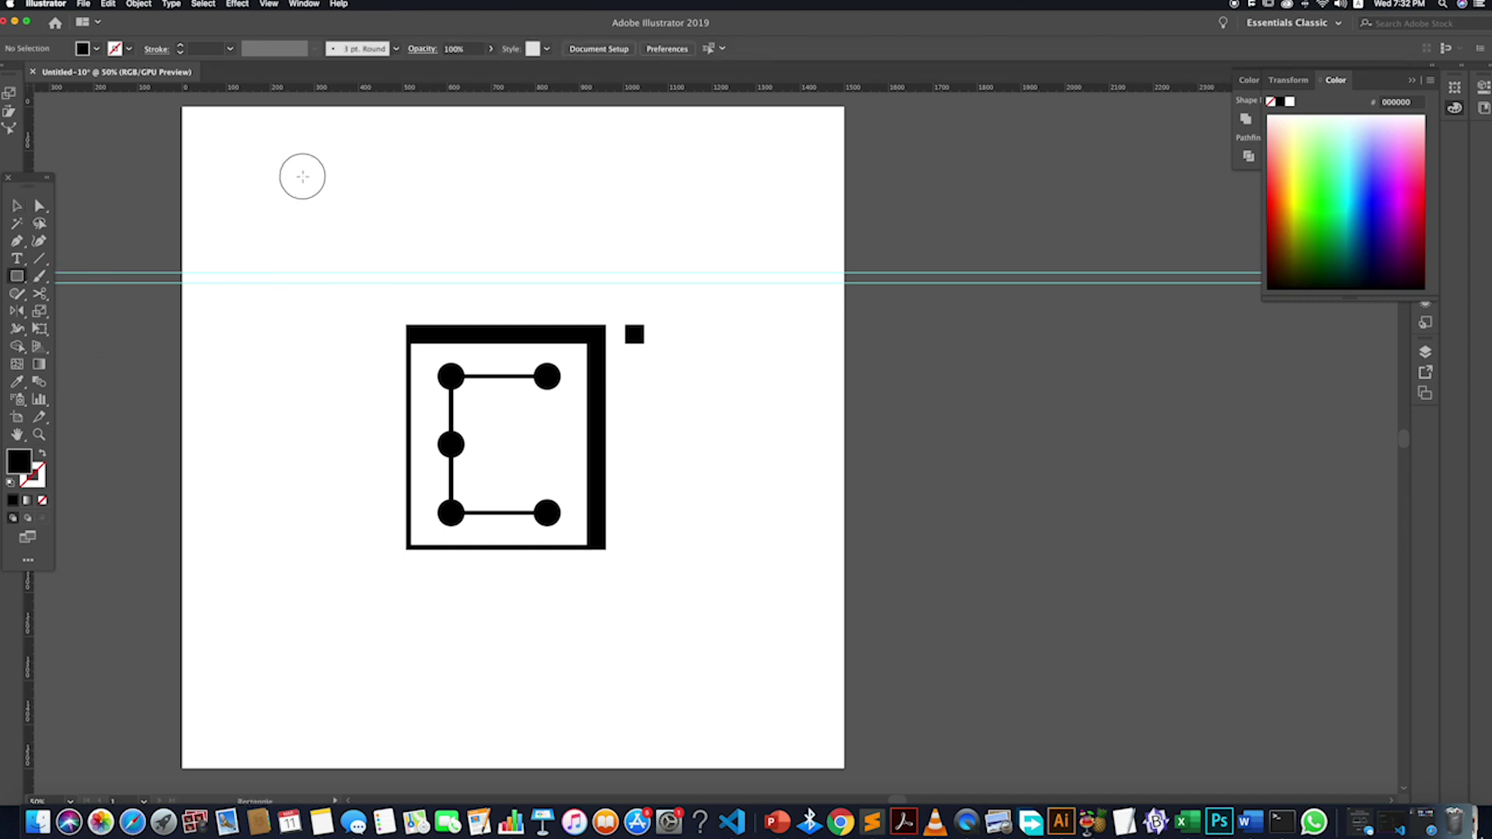
{"action": "left_click_drag", "start_coordinate": [301, 167], "coordinate": [339, 257]}
{"action": "double_click", "coordinate": [19, 466]}
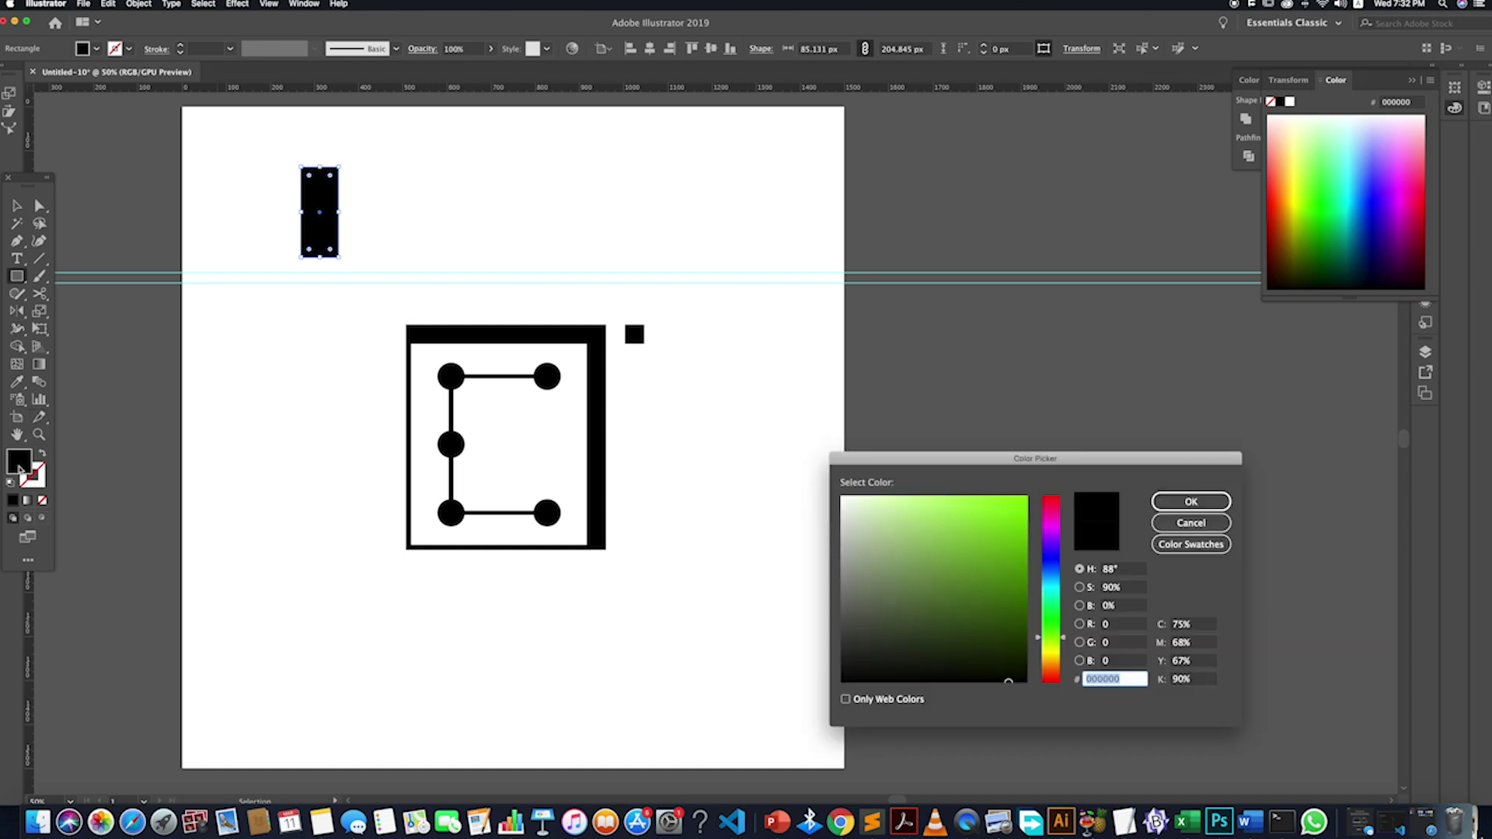
{"action": "key", "text": "super+v"}
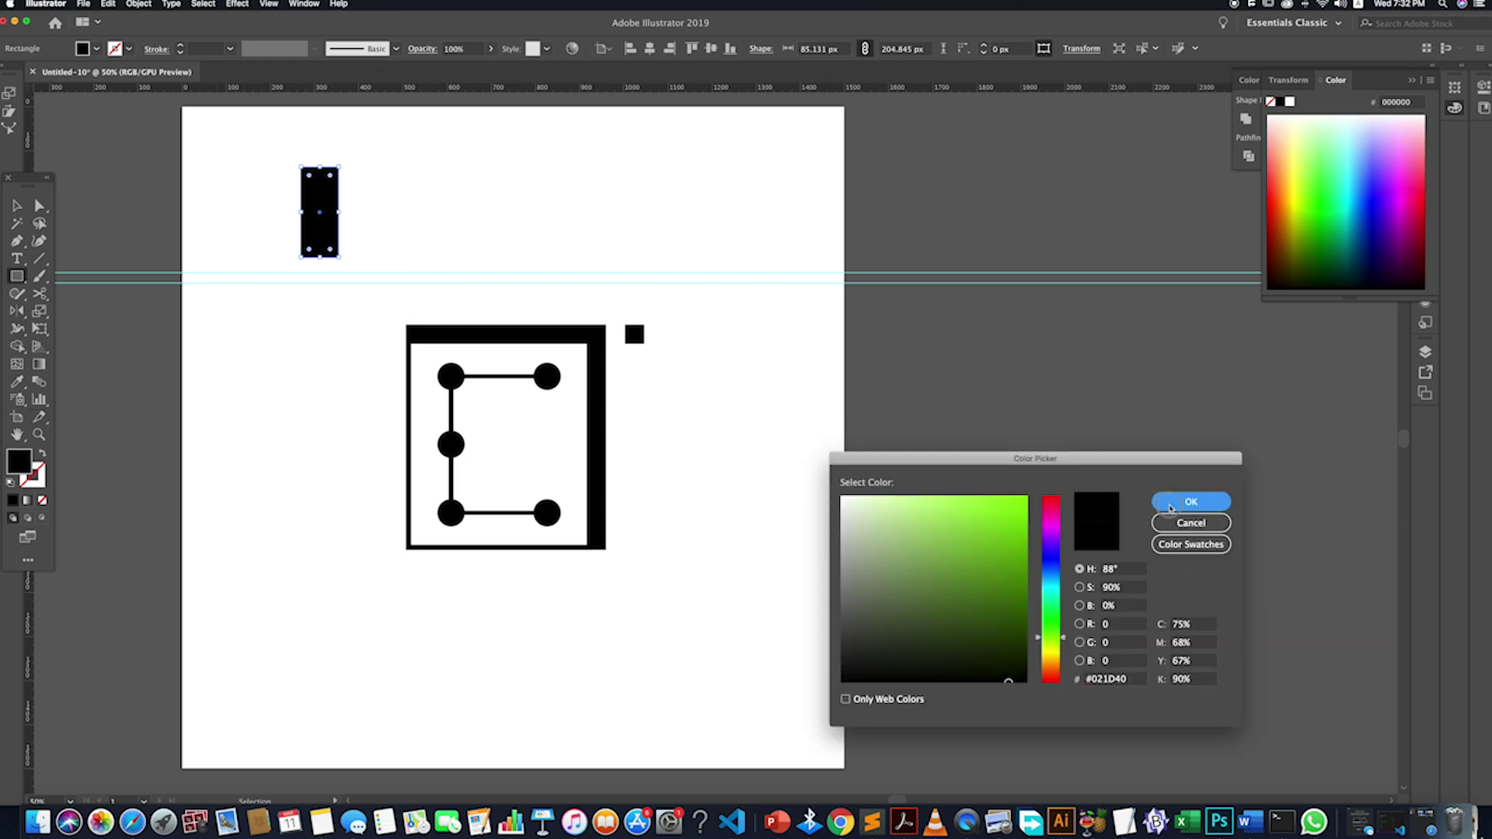
{"action": "left_click", "coordinate": [1191, 502]}
- Switch to Safari, copy the theme's crimson hex code #D91E50, and return to Illustrator
{"action": "left_click", "coordinate": [133, 822]}
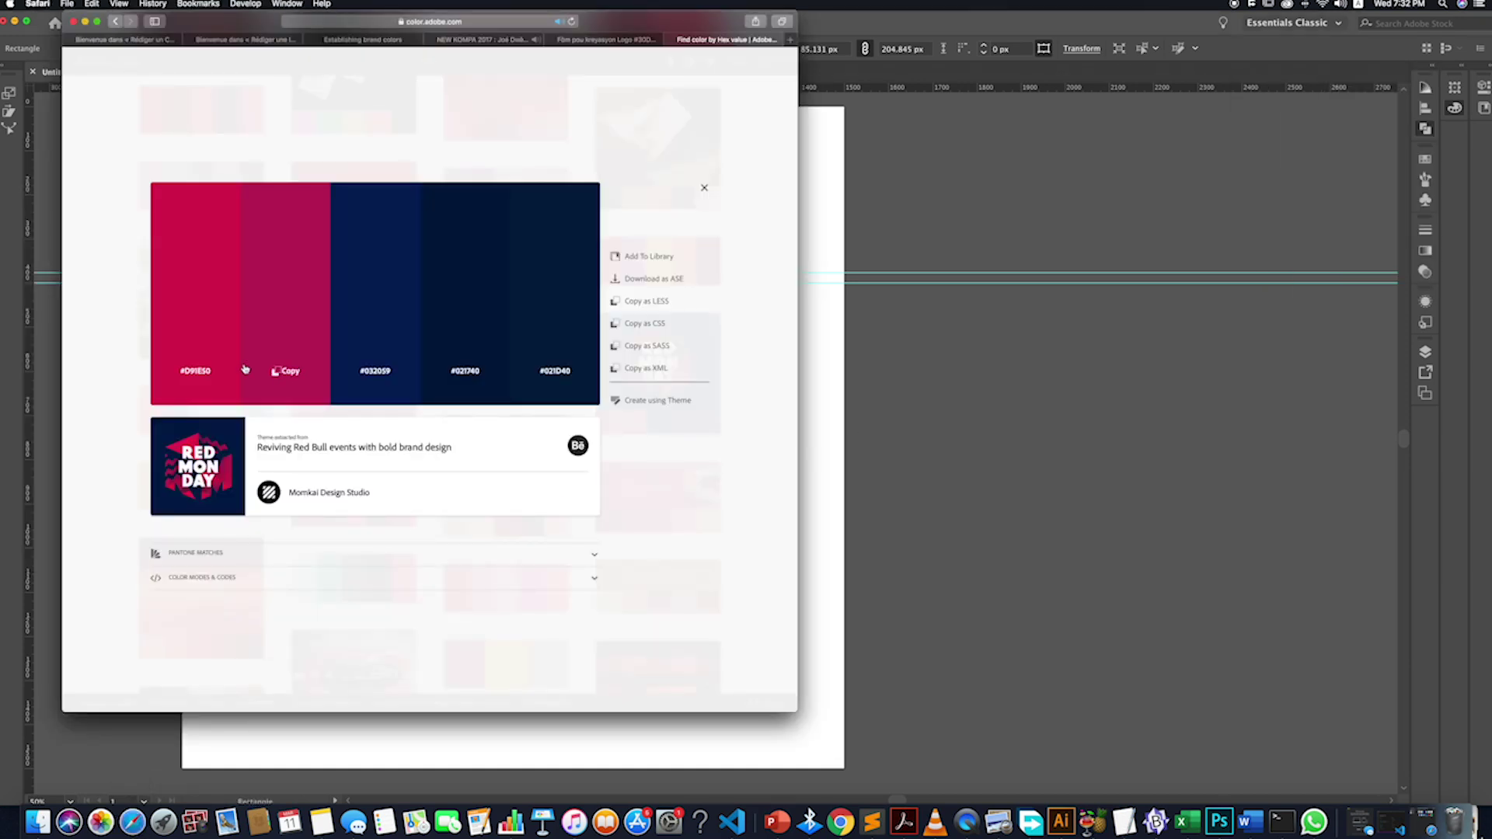
{"action": "left_click", "coordinate": [194, 365]}
{"action": "left_click", "coordinate": [917, 477]}
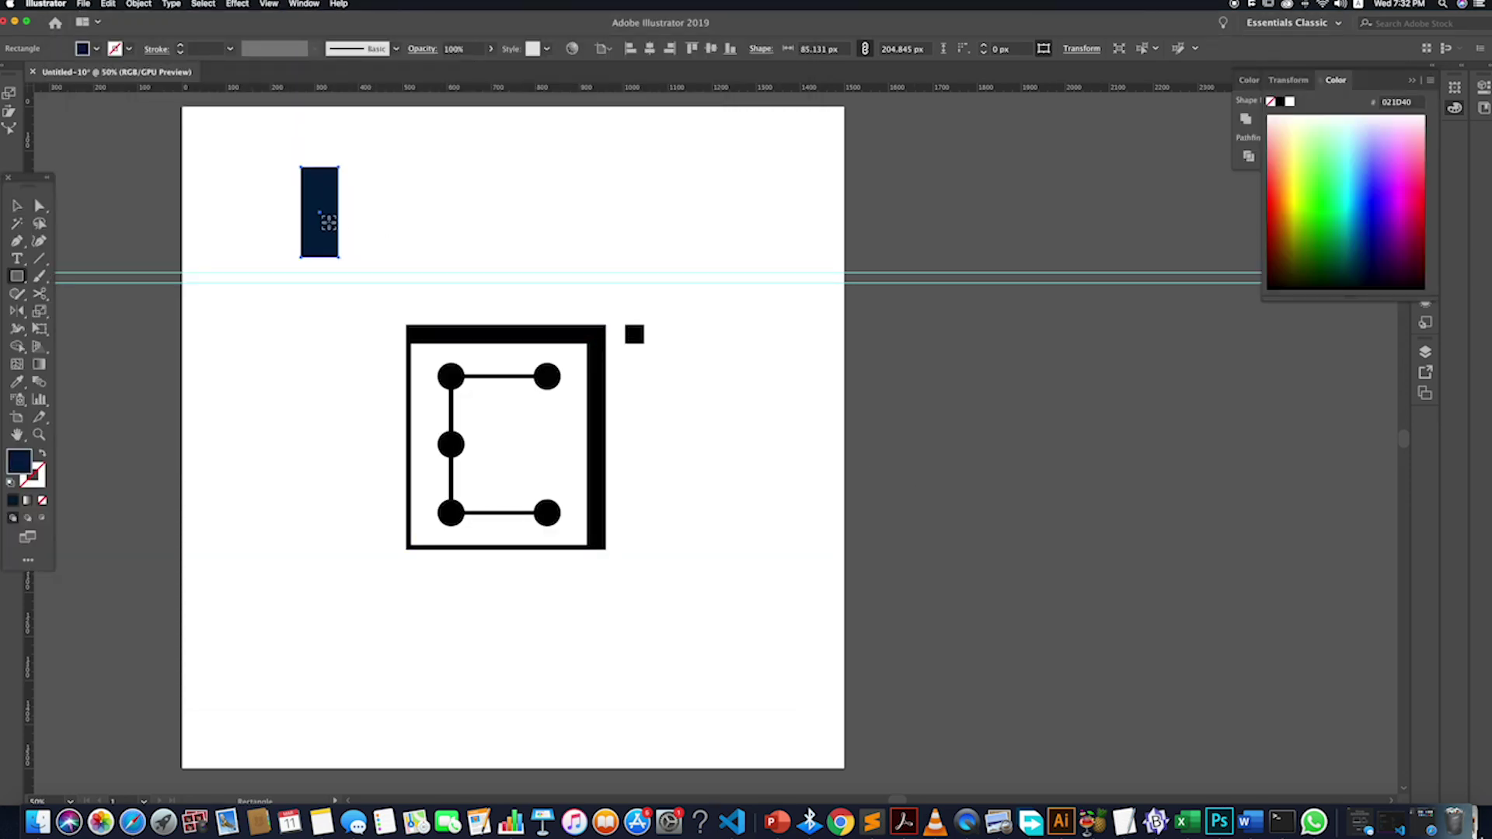
- Duplicate the navy swatch rectangle just to its right and fill the copy with #D91E50
{"action": "key", "text": "v"}
{"action": "left_click_drag", "start_coordinate": [318, 237], "coordinate": [363, 243]}
{"action": "double_click", "coordinate": [19, 457]}
{"action": "key", "text": "super+v"}
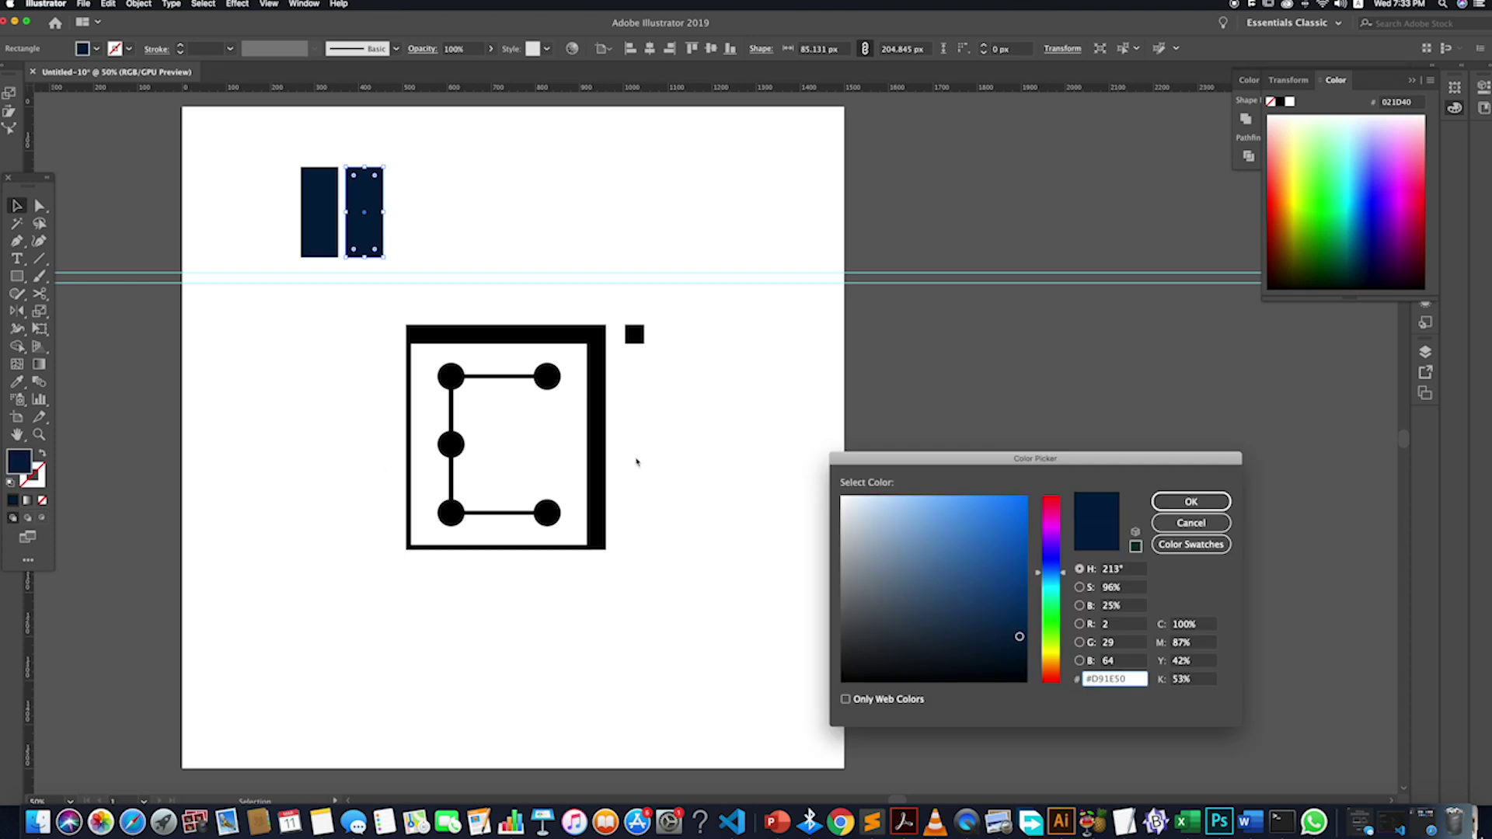
{"action": "left_click", "coordinate": [1191, 501]}
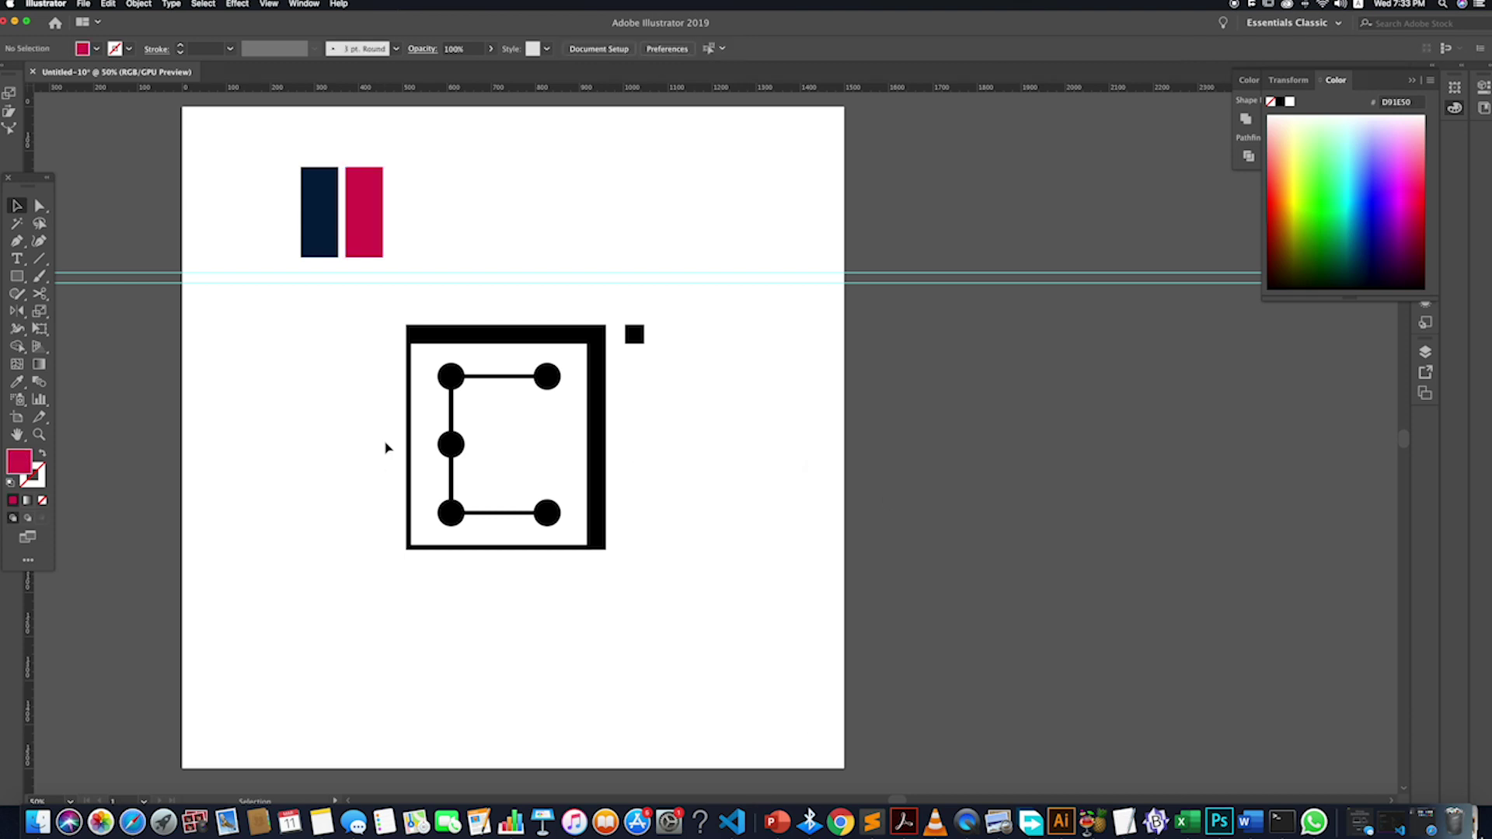
- Recolor the grouped frame with the Eyedropper using the crimson swatch, and deselect it
{"action": "left_click", "coordinate": [595, 393]}
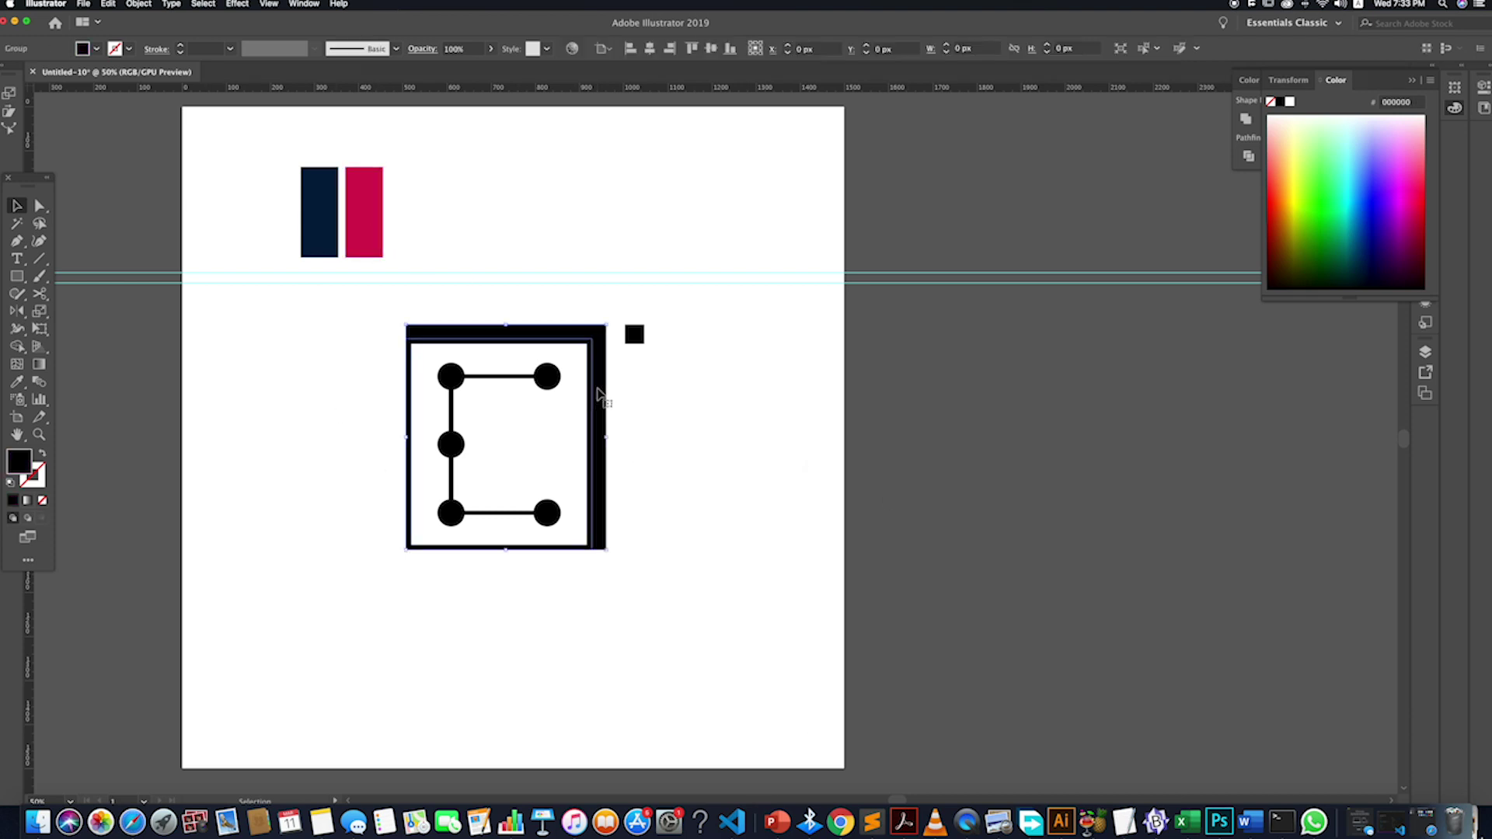
{"action": "key", "text": "i"}
{"action": "left_click", "coordinate": [363, 222]}
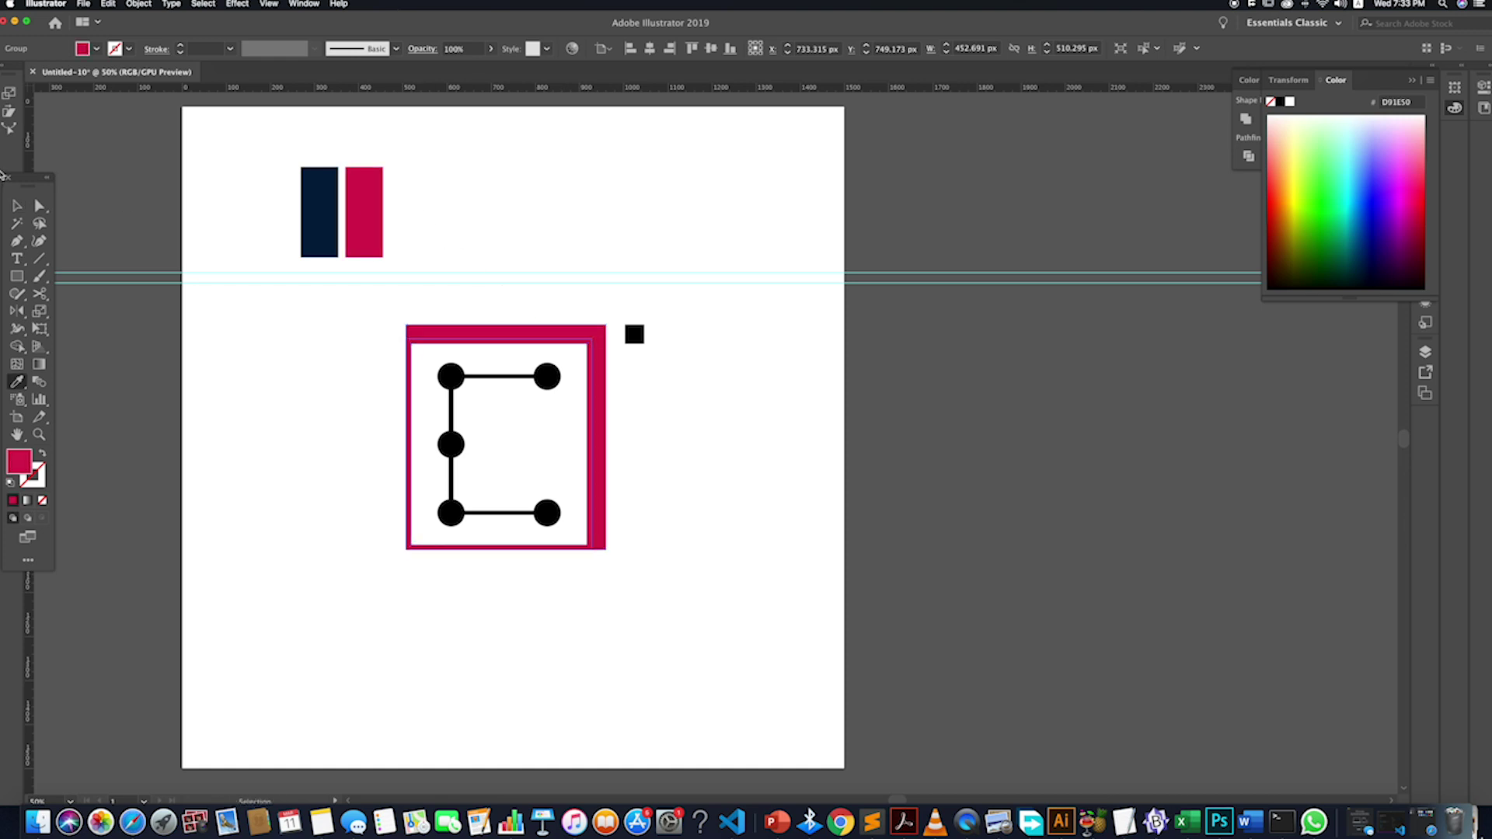
{"action": "left_click", "coordinate": [17, 205]}
{"action": "left_click", "coordinate": [659, 421]}
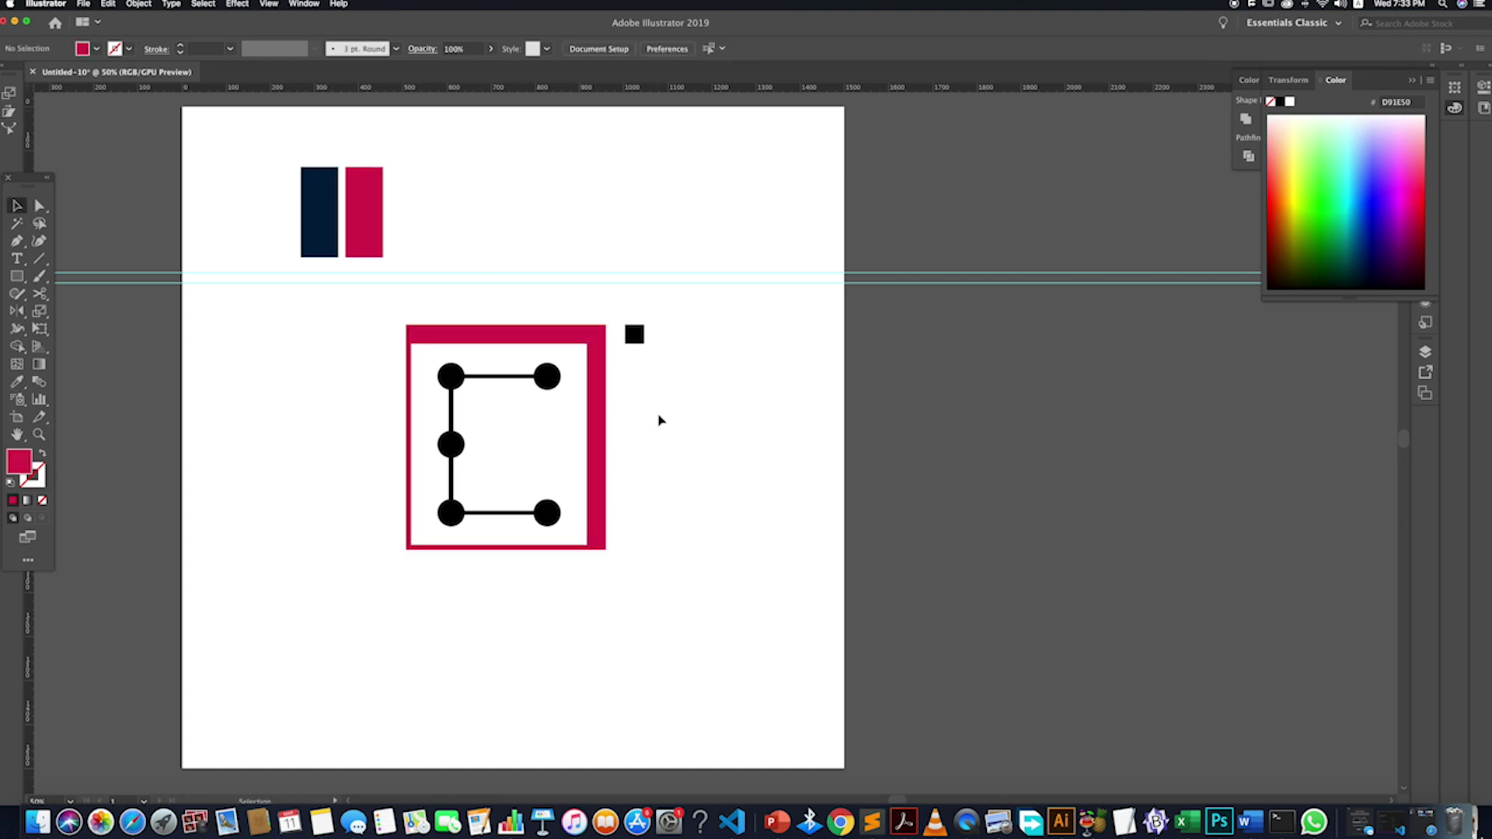
- Try the navy swatch color on all five circles, replace it with the crimson swatch color, and deselect them
{"action": "left_click", "coordinate": [550, 379]}
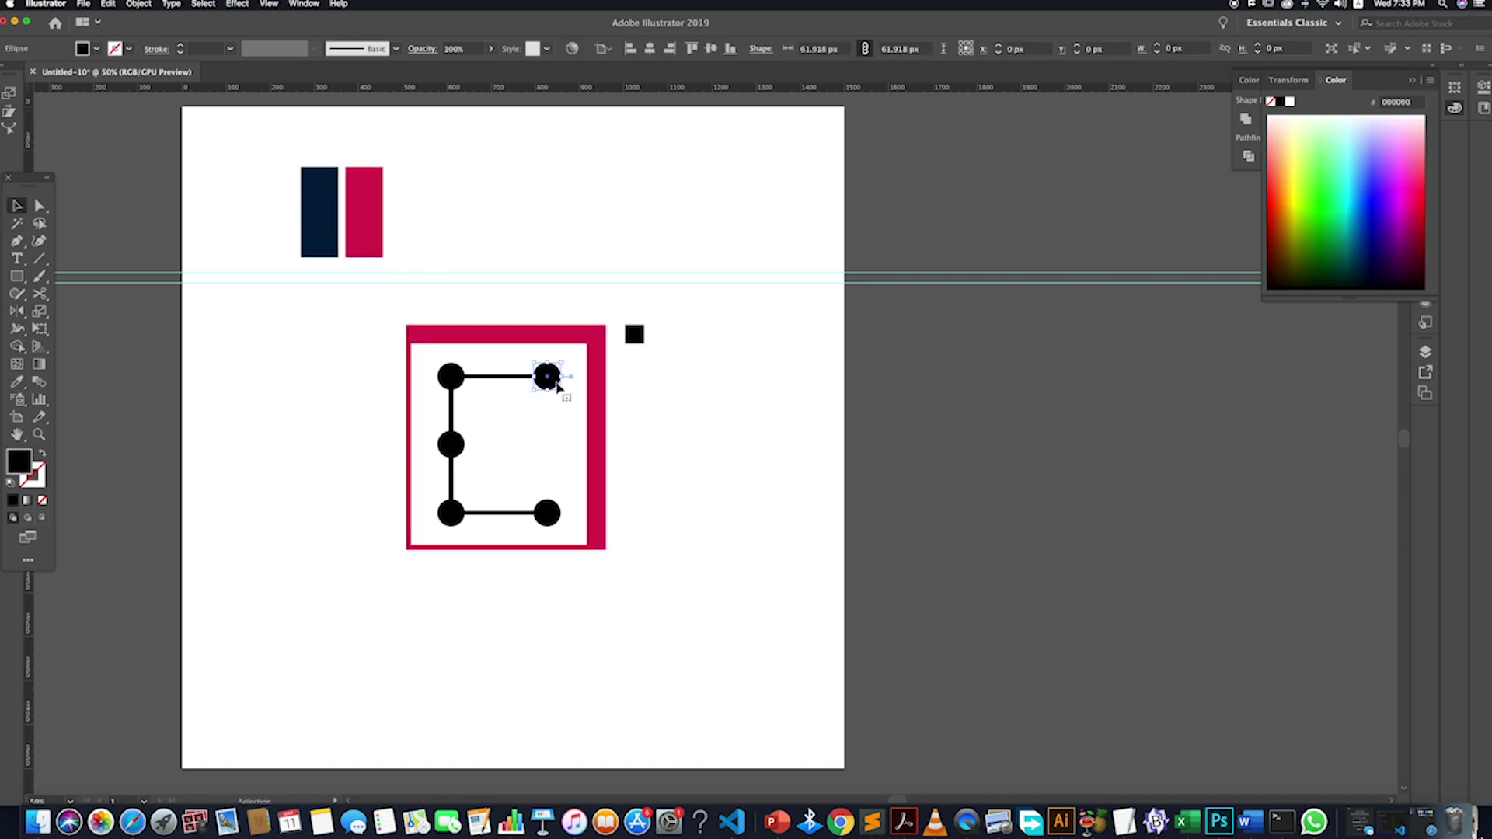
{"action": "left_click", "coordinate": [460, 379], "text": "shift"}
{"action": "left_click", "coordinate": [453, 446], "text": "shift"}
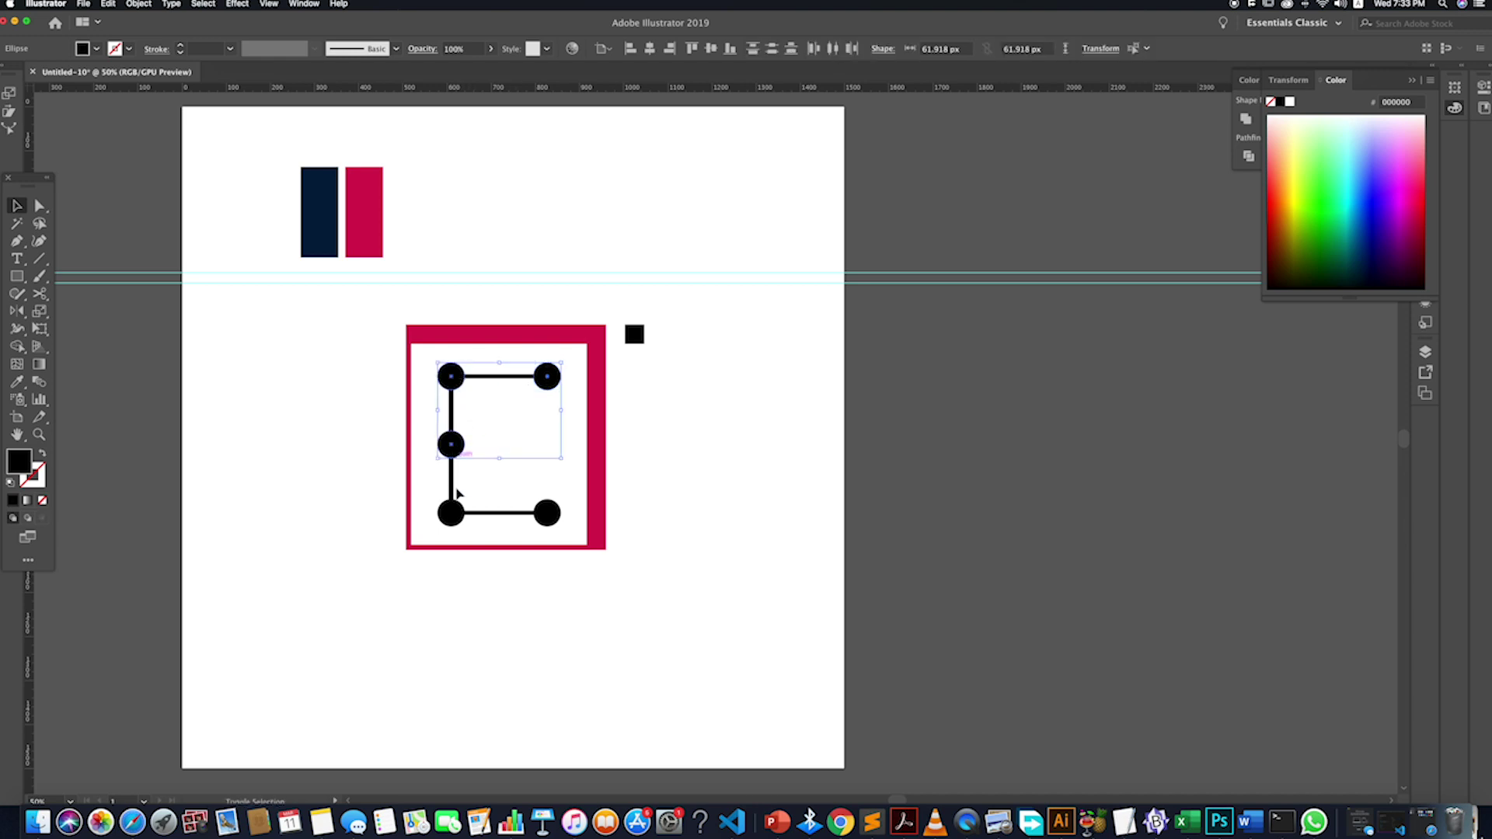
{"action": "left_click", "coordinate": [452, 514], "text": "shift"}
{"action": "left_click", "coordinate": [549, 516], "text": "shift"}
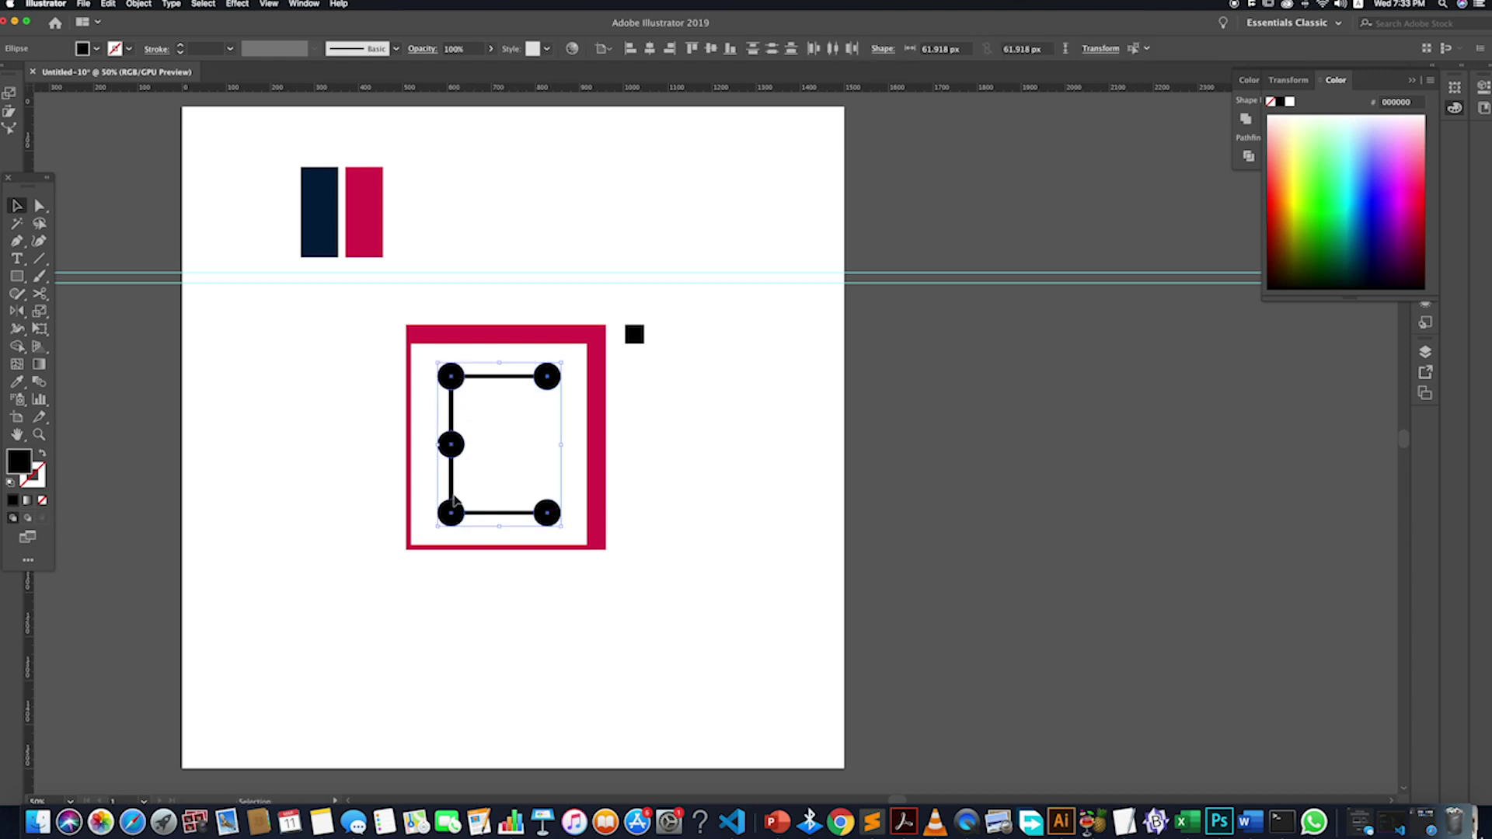
{"action": "key", "text": "i"}
{"action": "left_click", "coordinate": [318, 218]}
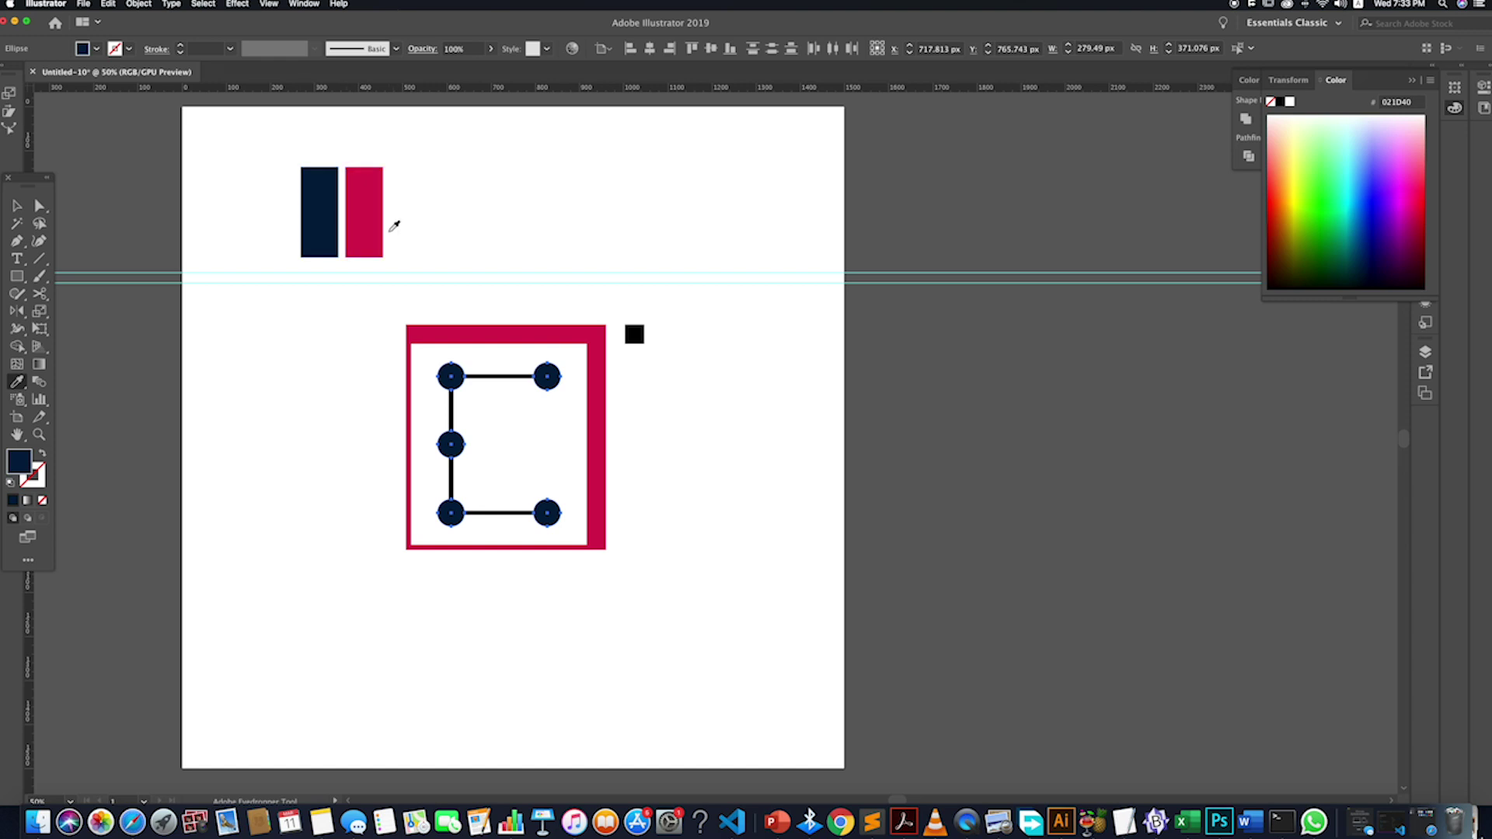
{"action": "left_click", "coordinate": [376, 198]}
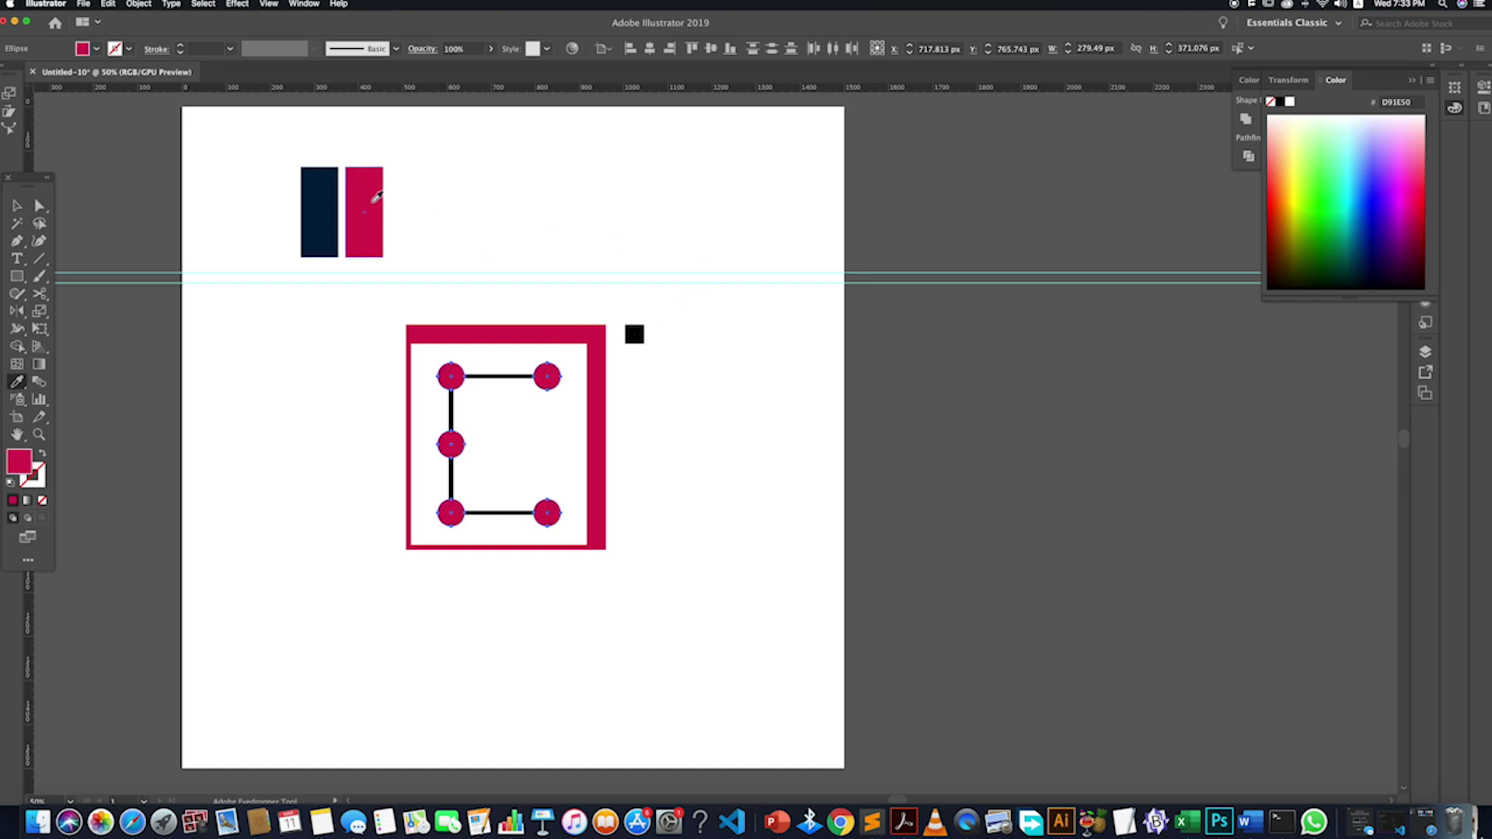
{"action": "key", "text": "v"}
{"action": "left_click", "coordinate": [753, 398]}
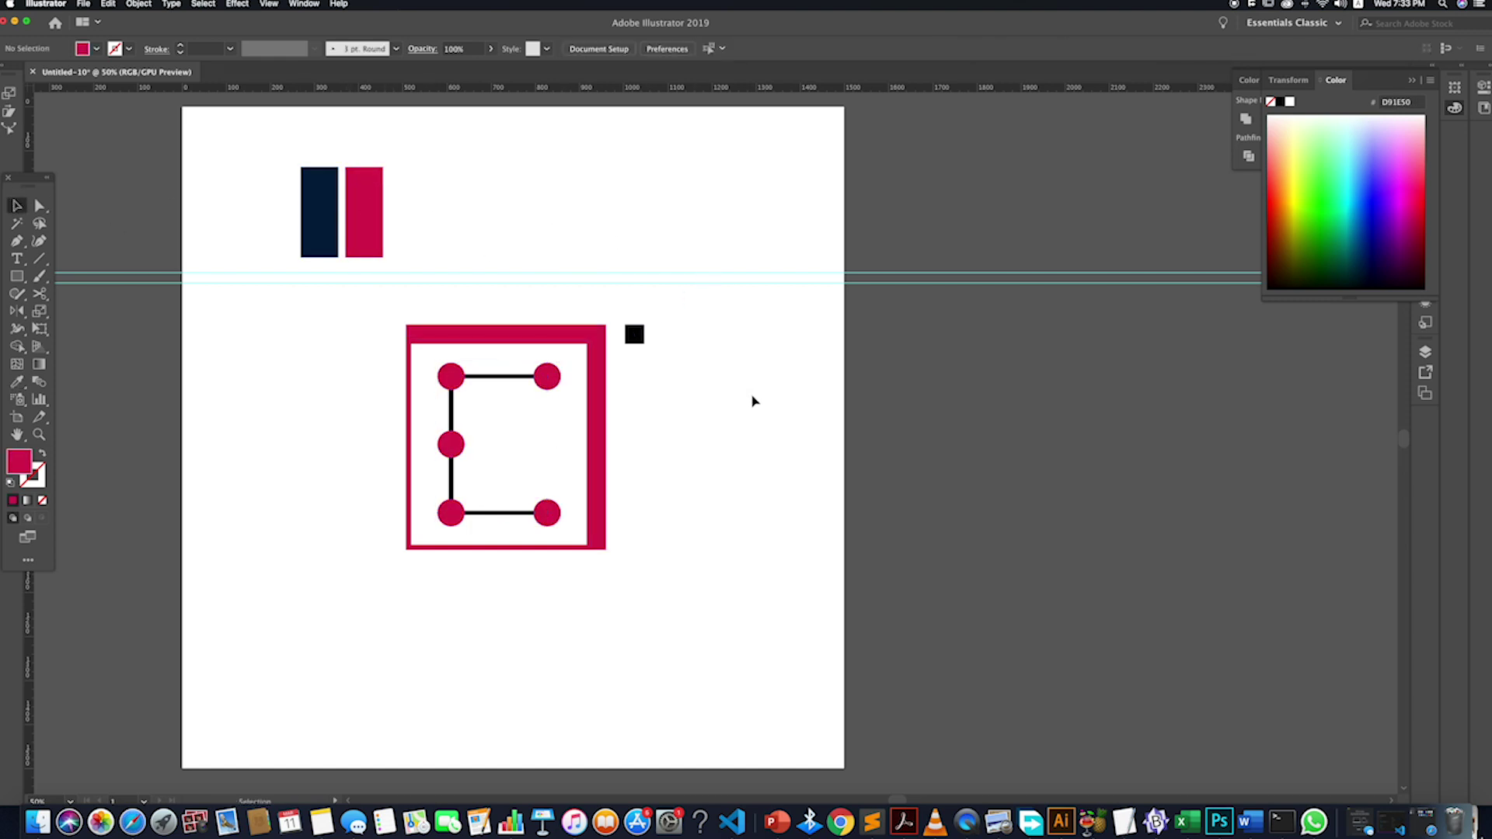
- Recolor the small black square outside the frame with the crimson swatch using the Eyedropper
{"action": "left_click", "coordinate": [636, 335]}
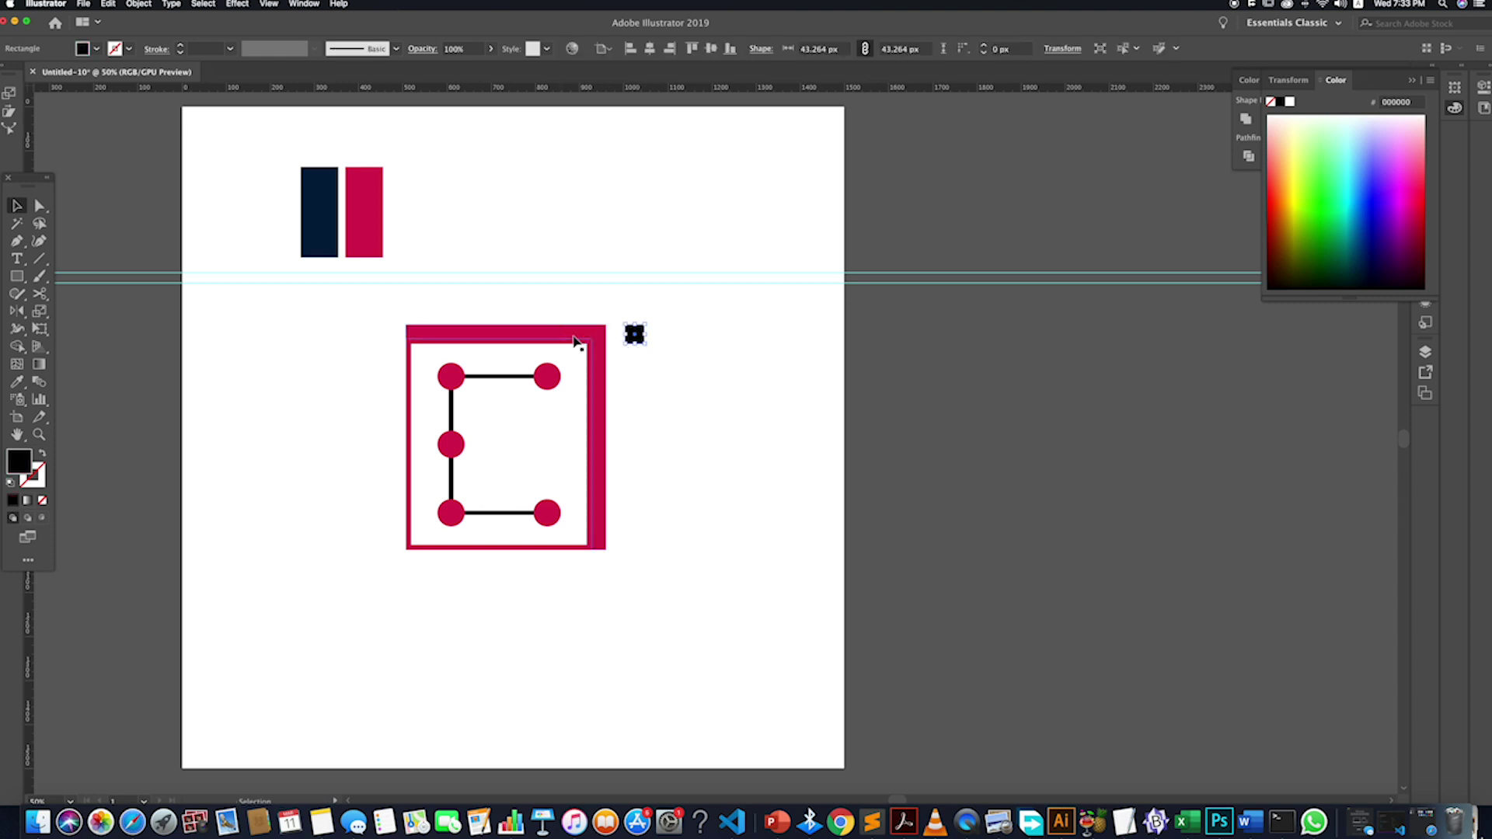
{"action": "key", "text": "i"}
{"action": "left_click", "coordinate": [384, 201]}
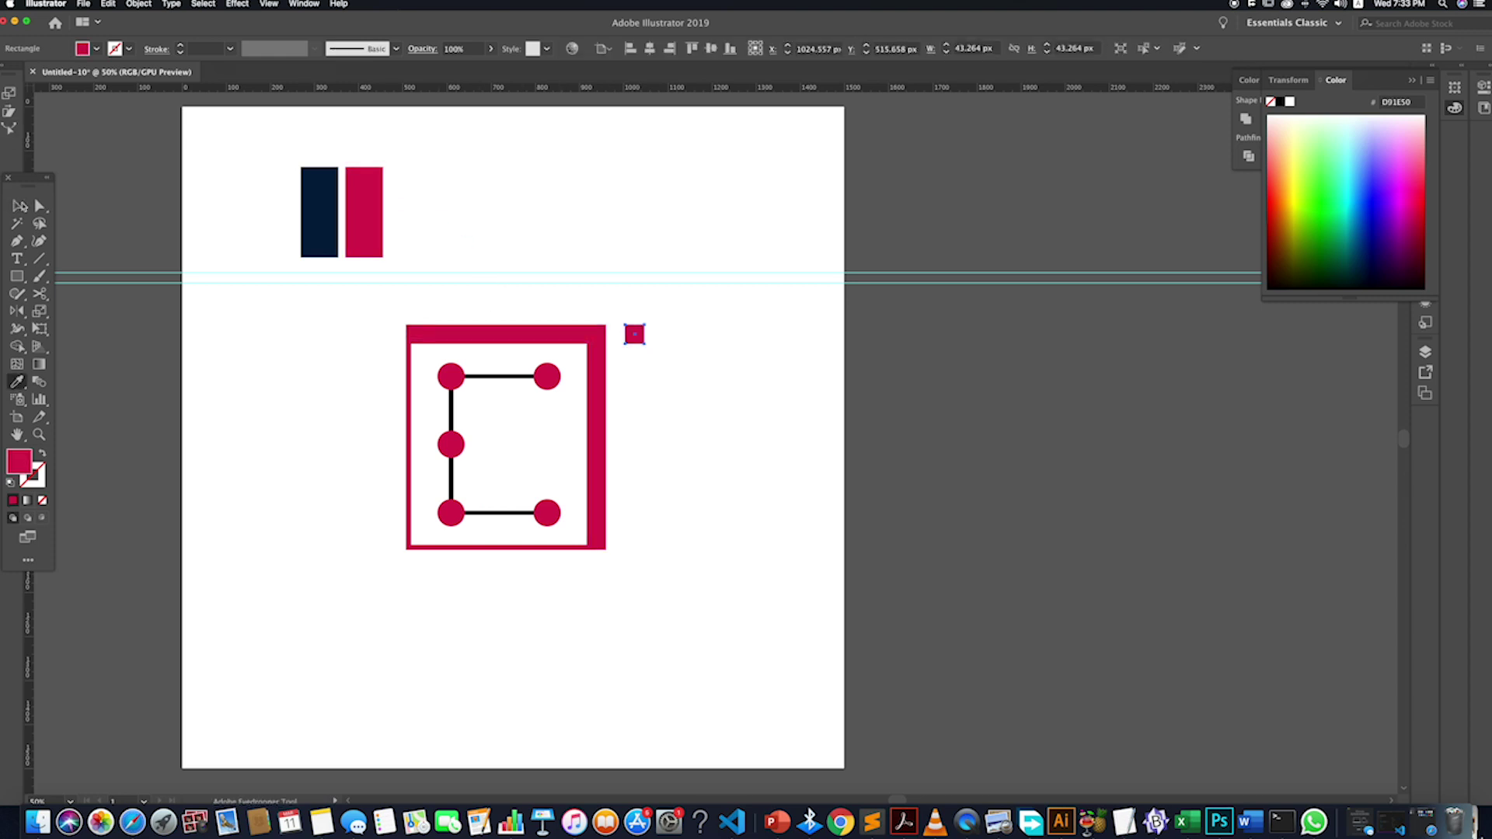
{"action": "key", "text": "v"}
{"action": "left_click", "coordinate": [451, 482]}
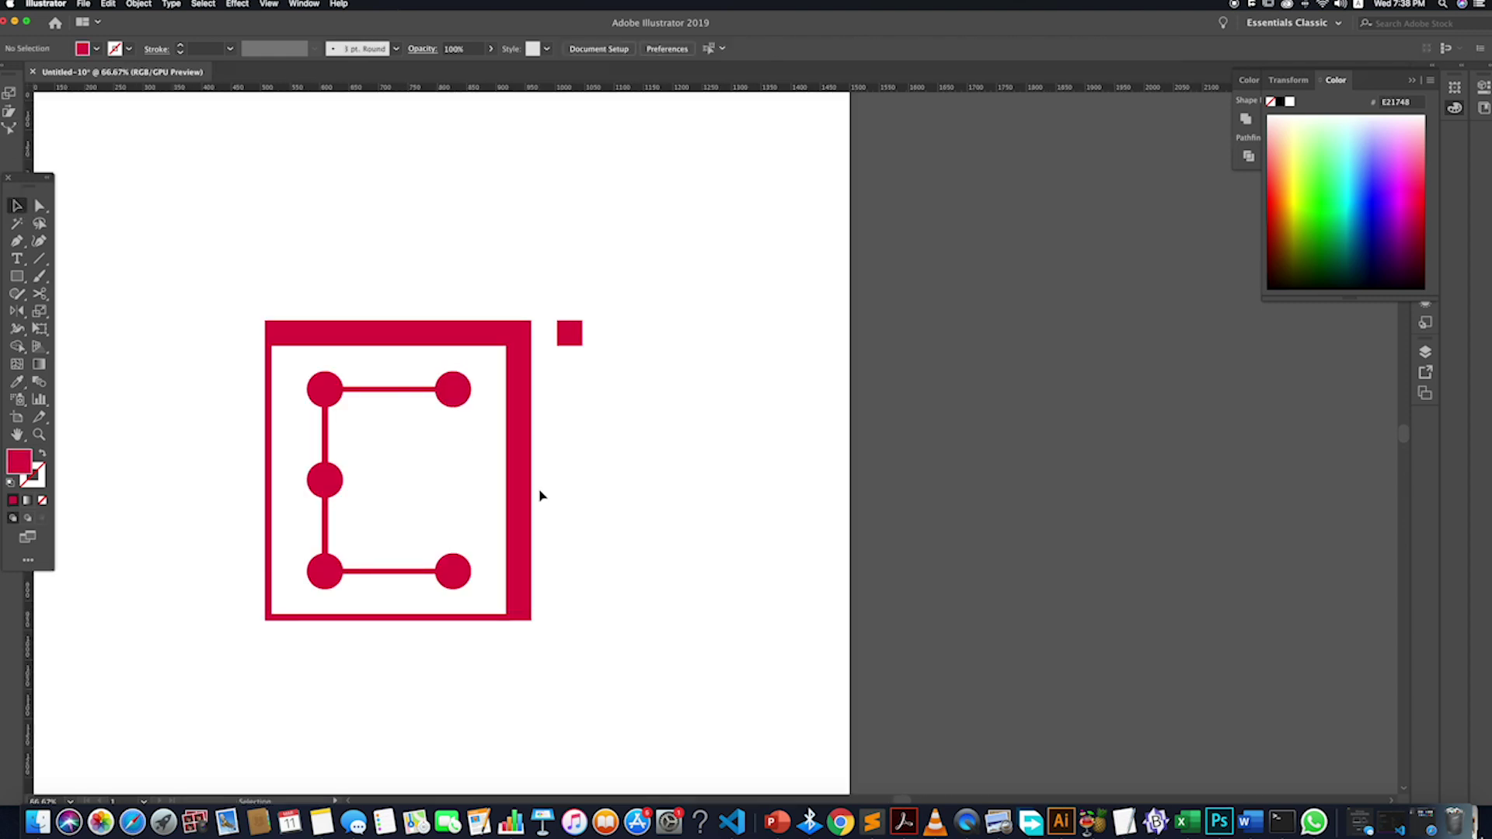
{"action": "scroll", "coordinate": [541, 495], "scroll_direction": "down", "scroll_amount": 4}
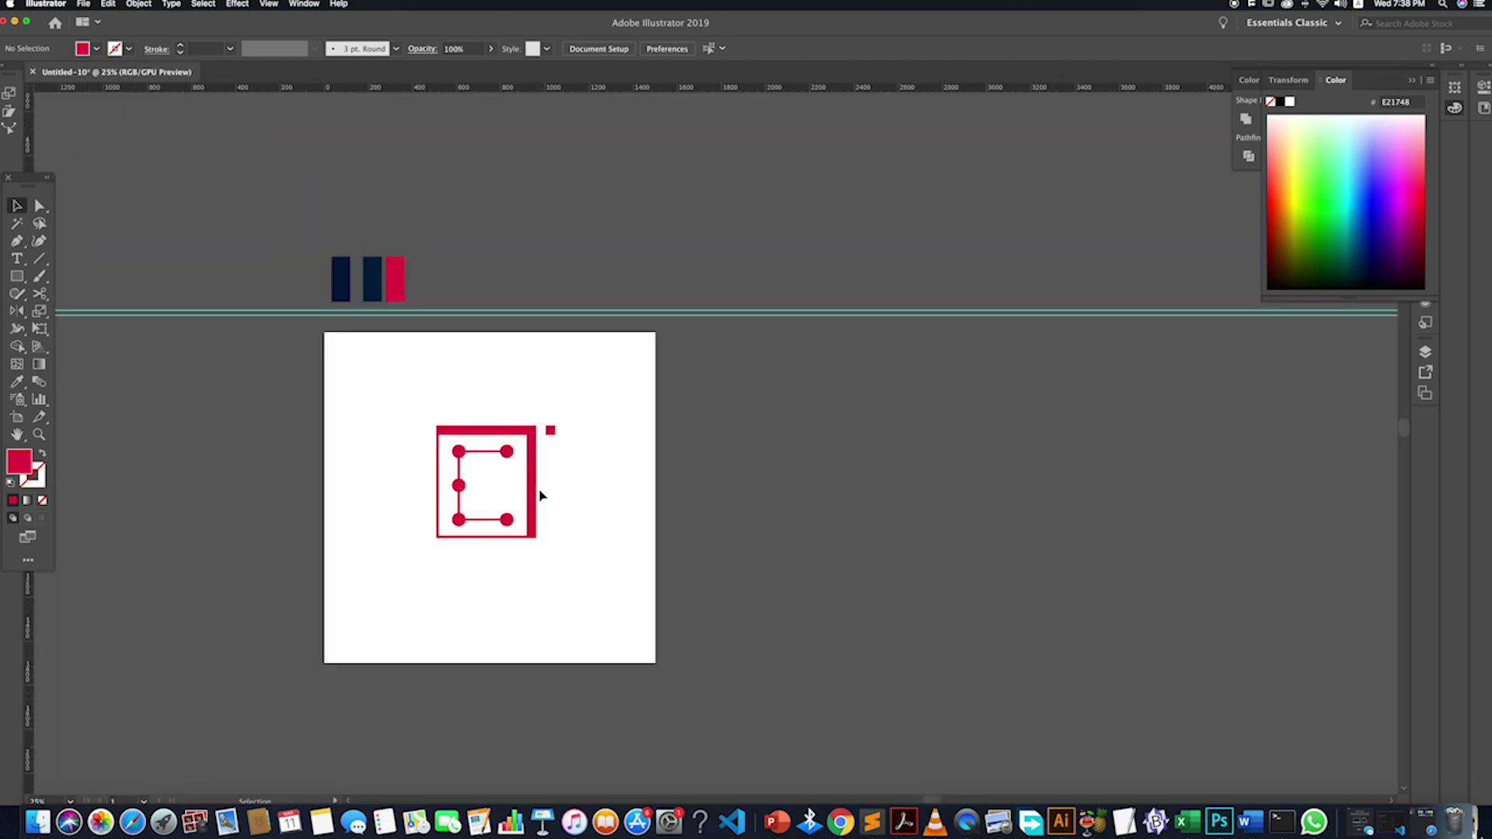
{"action": "scroll", "coordinate": [541, 495], "scroll_direction": "down", "scroll_amount": 1}
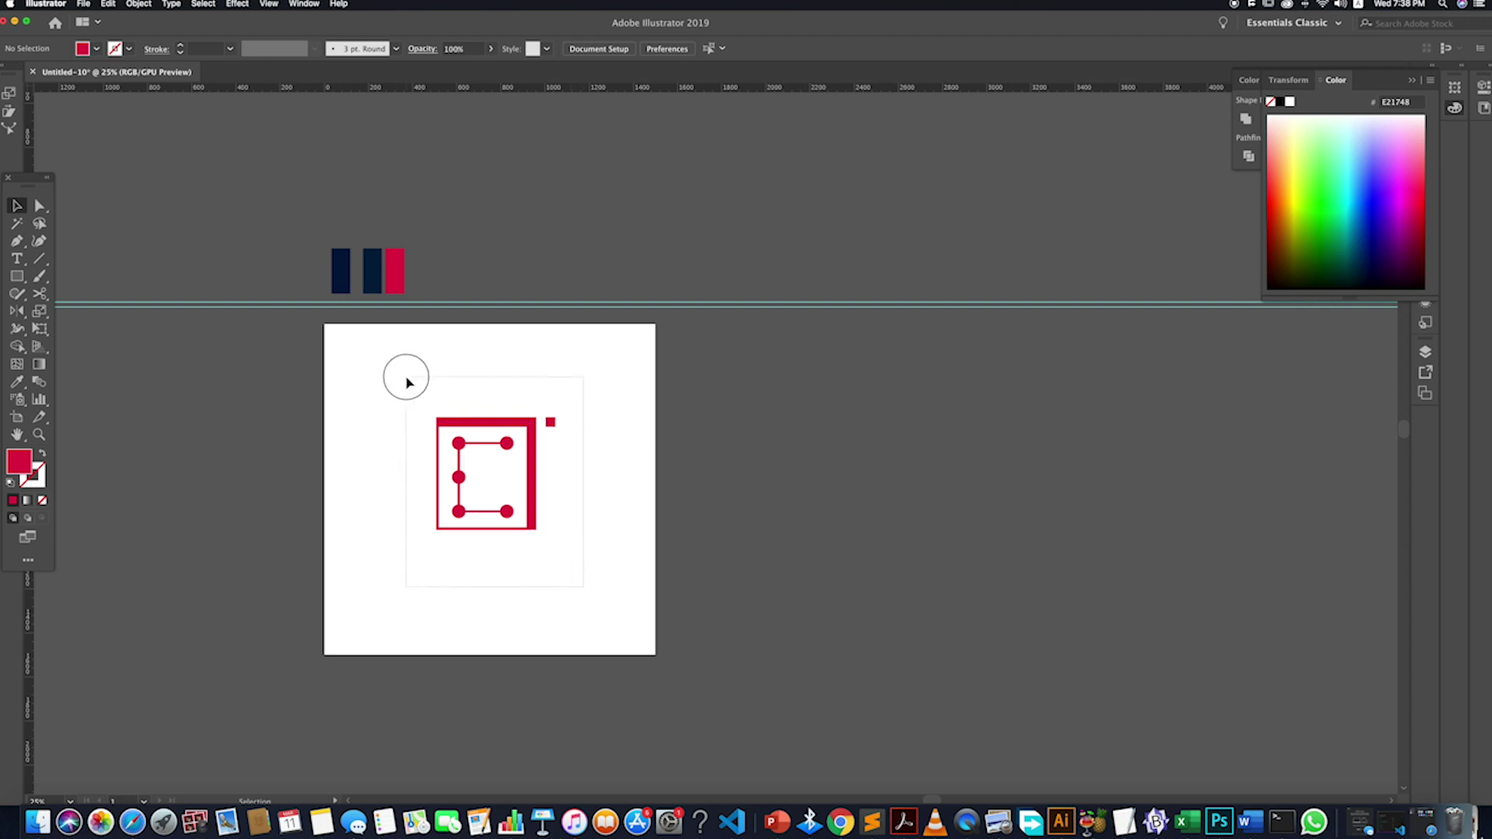
- Scale the whole logo down to about half its size around its center and deselect it
{"action": "left_click_drag", "start_coordinate": [406, 377], "coordinate": [529, 506]}
{"action": "left_click", "coordinate": [565, 535]}
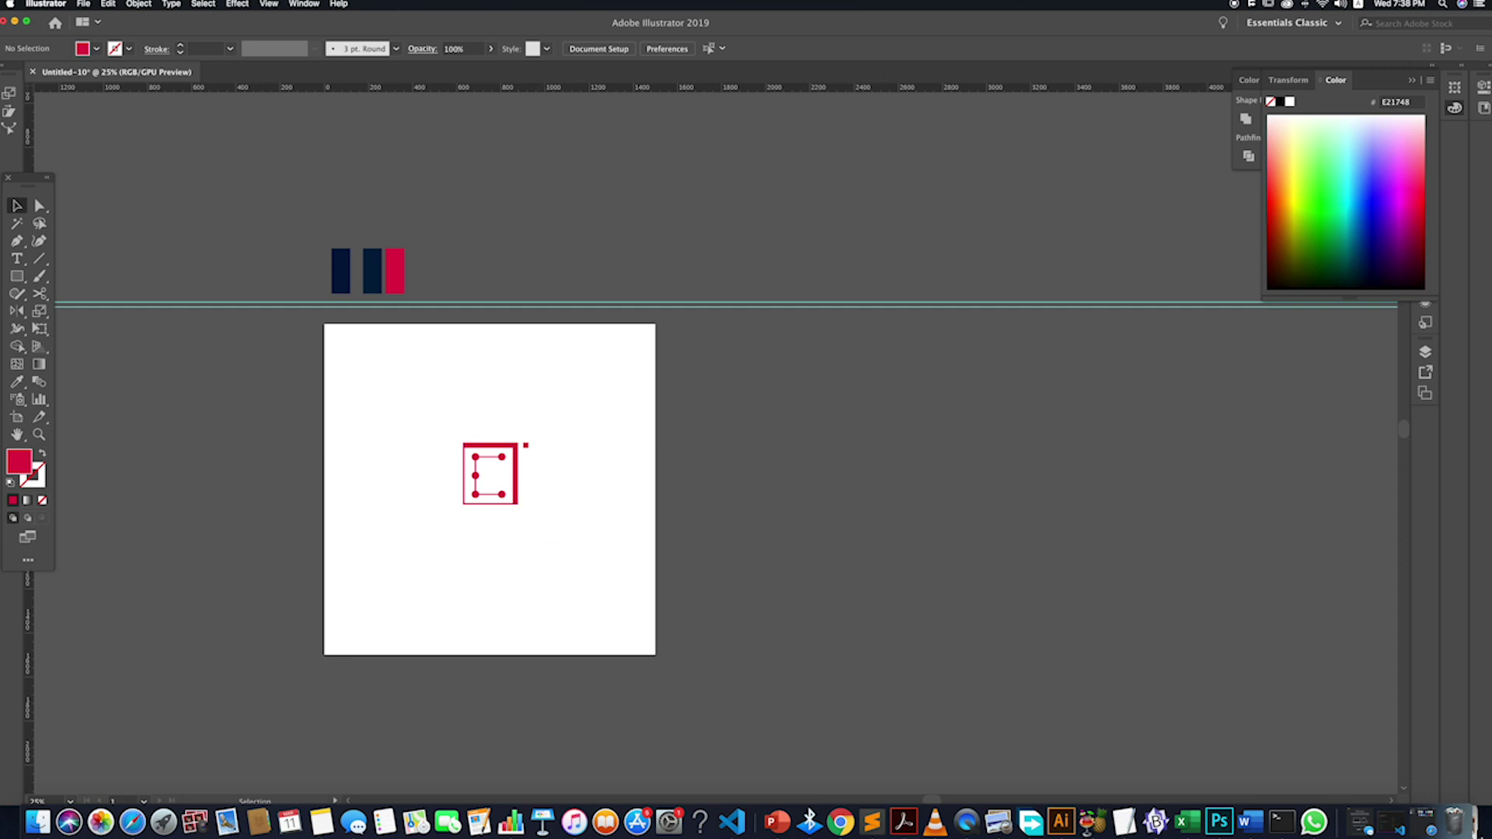
- Add the text "Constellation" below the logo, enlarge it to about 207 pt, and move it roughly under the logo's center
{"action": "left_click", "coordinate": [394, 544]}
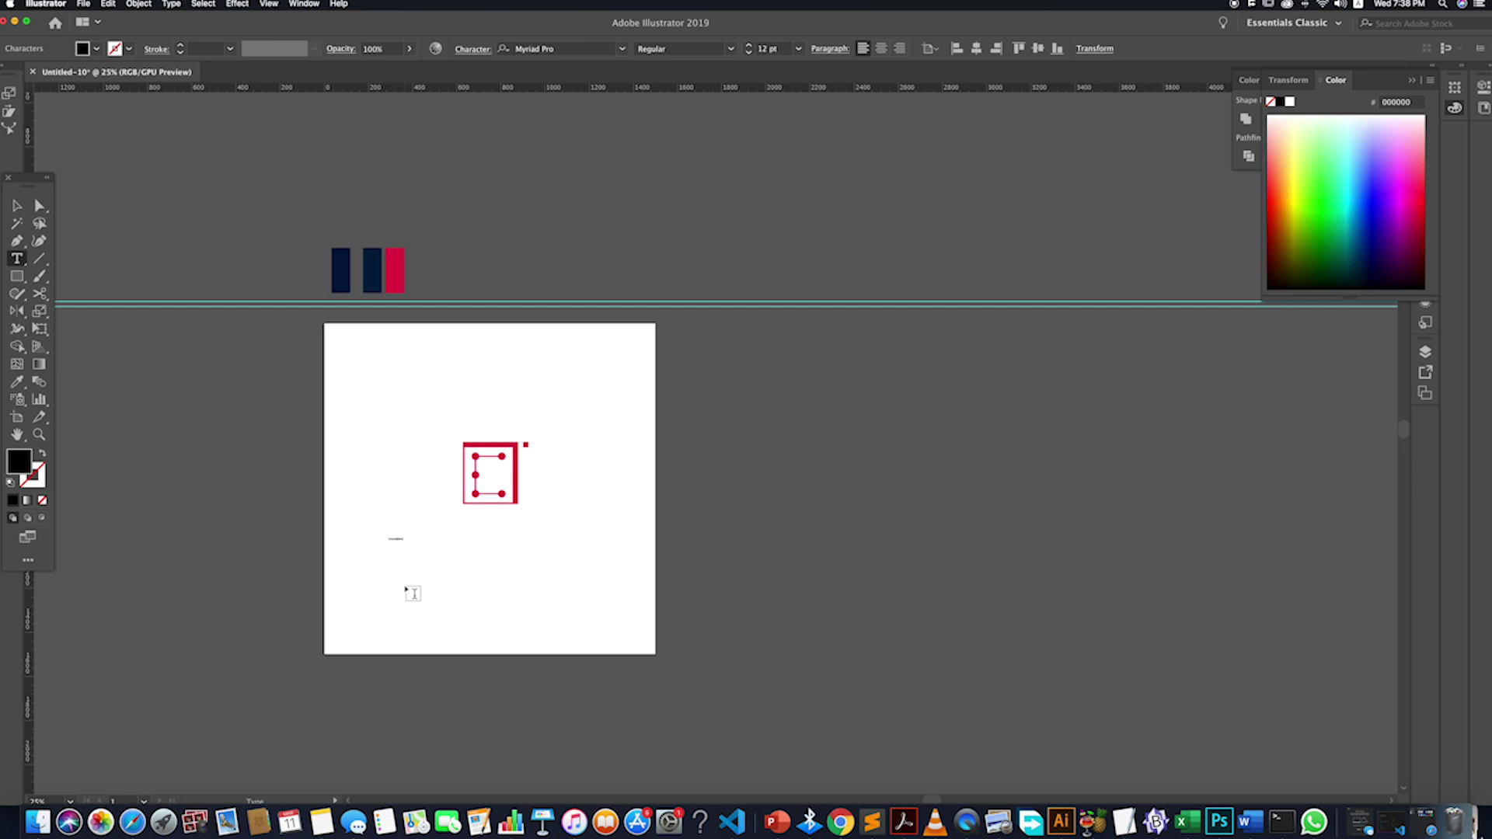
{"action": "left_click", "coordinate": [17, 206]}
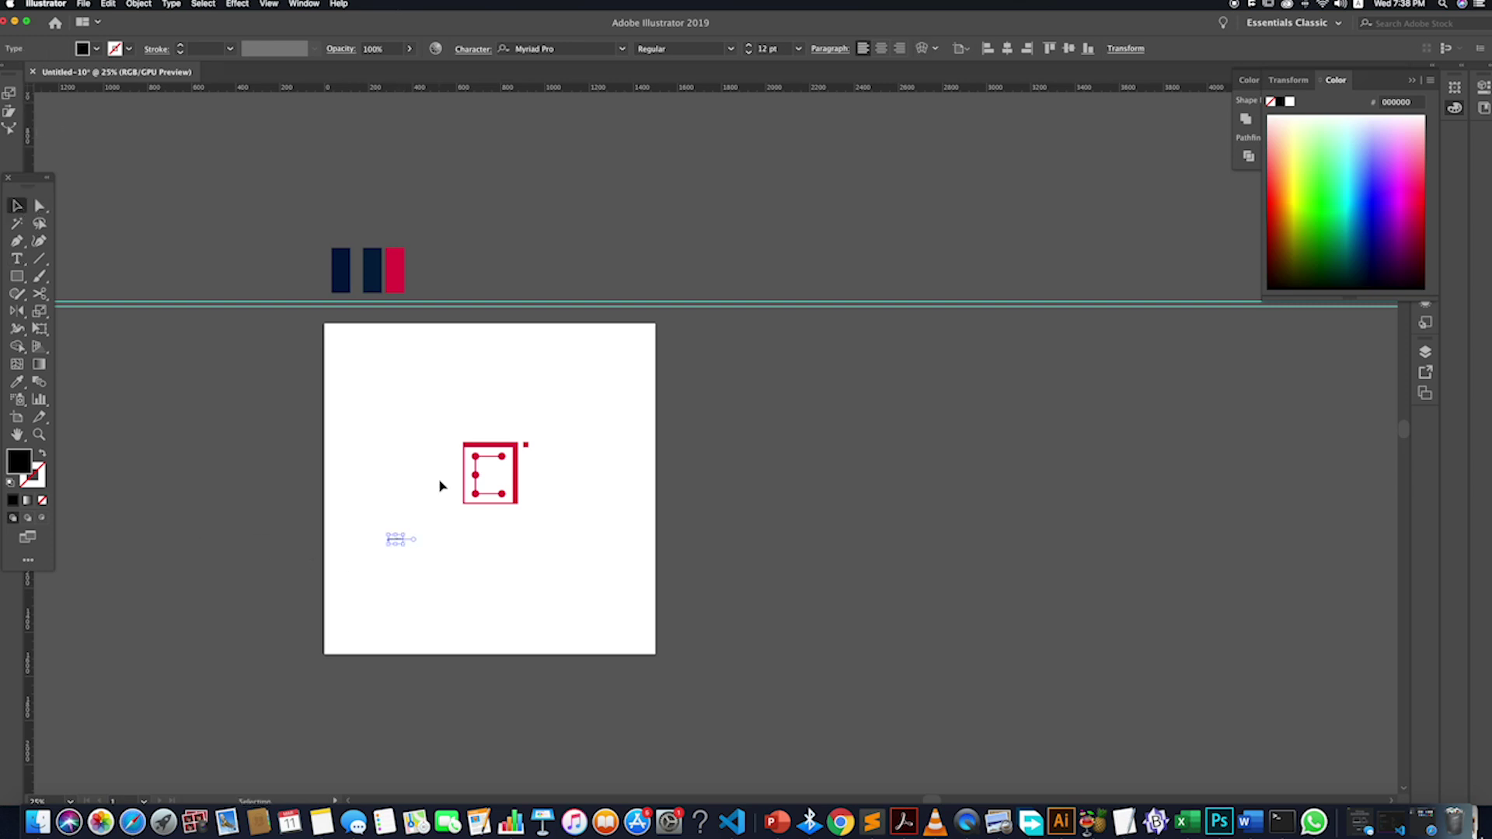
{"action": "left_click_drag", "start_coordinate": [406, 548], "coordinate": [599, 614]}
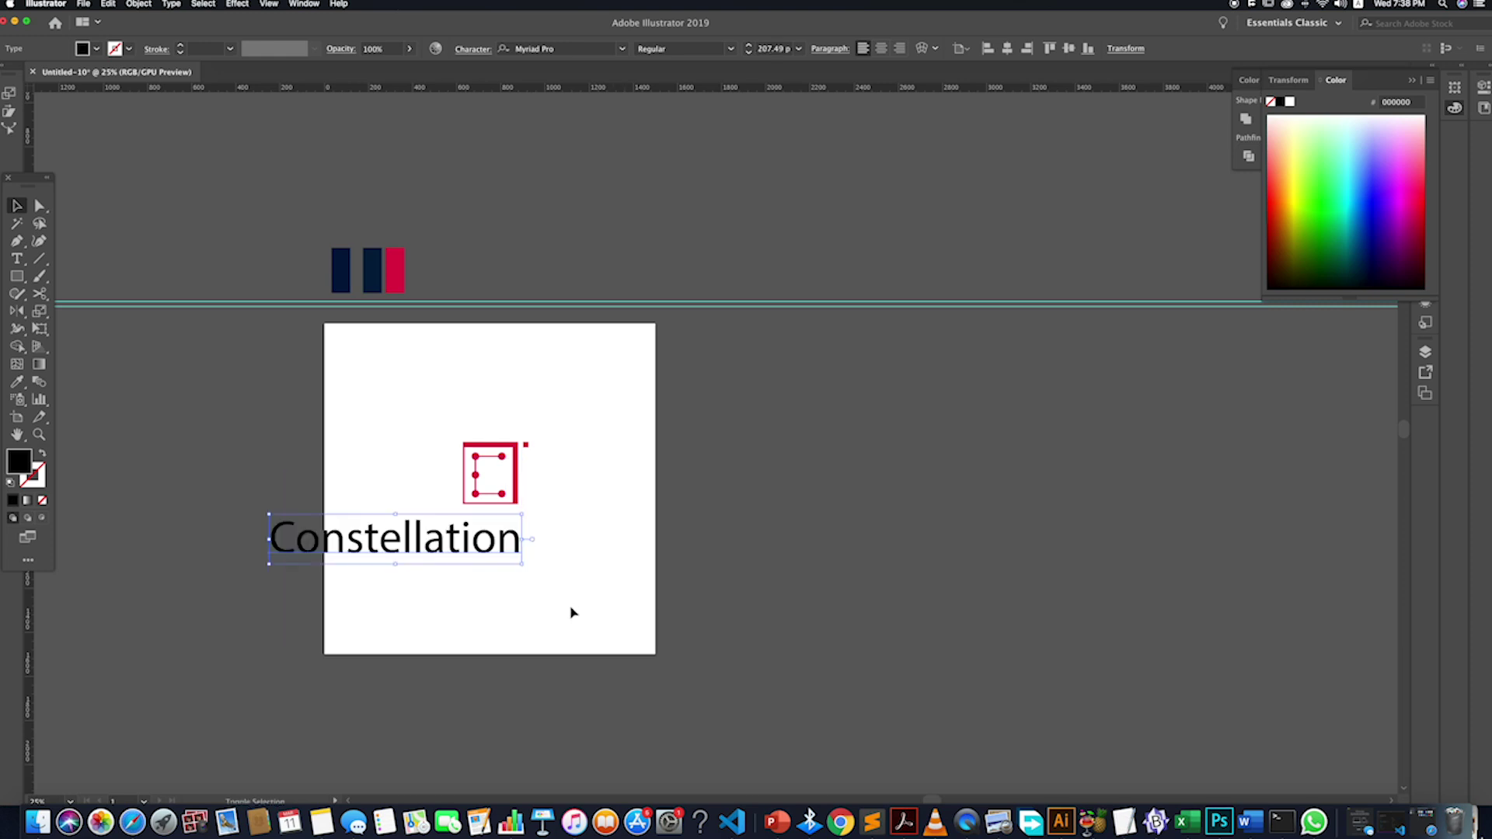
{"action": "left_click_drag", "start_coordinate": [455, 543], "coordinate": [542, 541]}
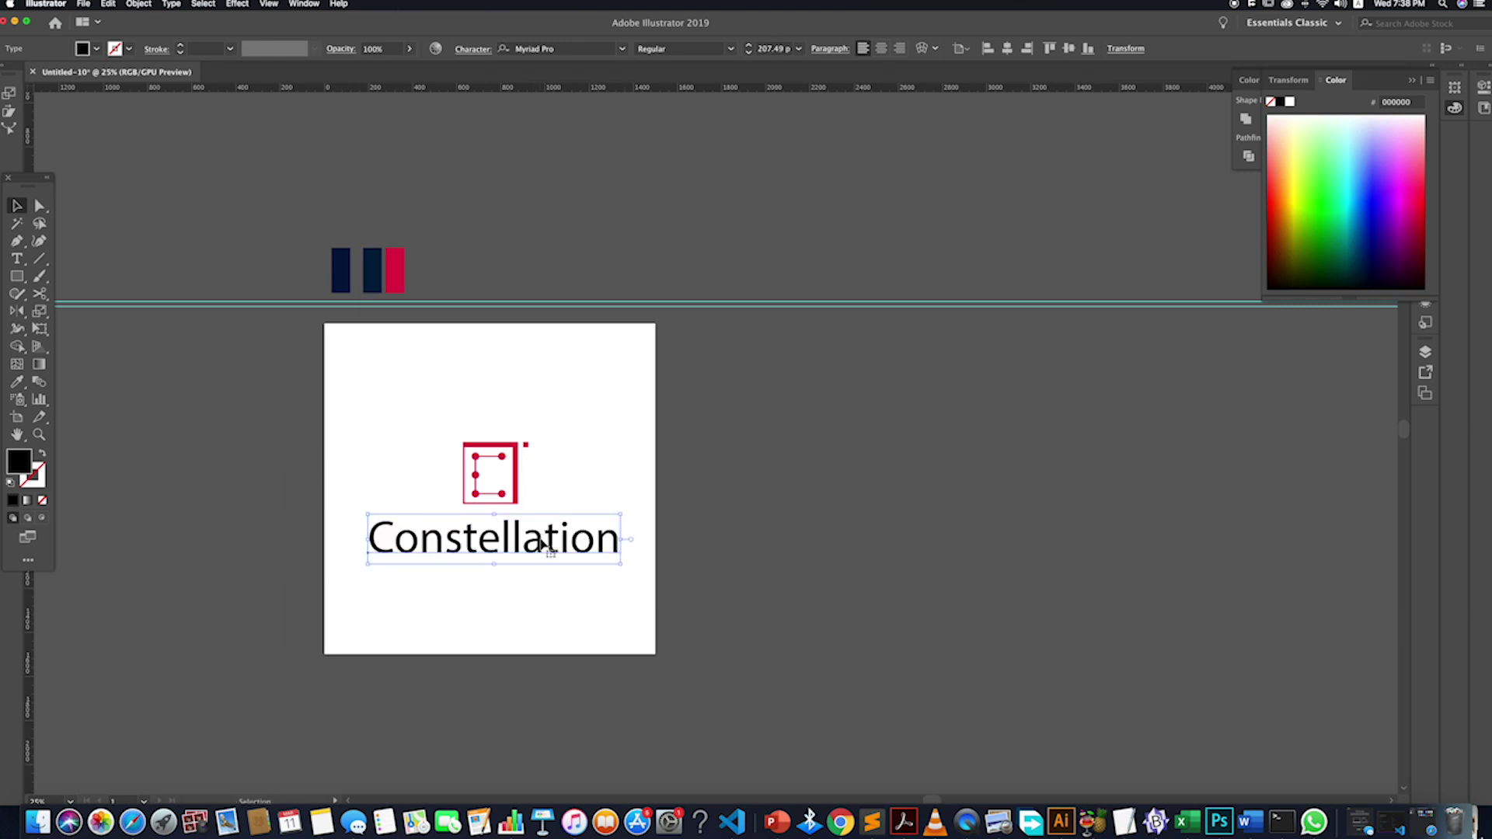
{"action": "left_click", "coordinate": [763, 526]}
- Try the DIN Condensed Bold font on the "Constellation" text
{"action": "left_click_drag", "start_coordinate": [645, 598], "coordinate": [315, 529]}
{"action": "left_click", "coordinate": [621, 49]}
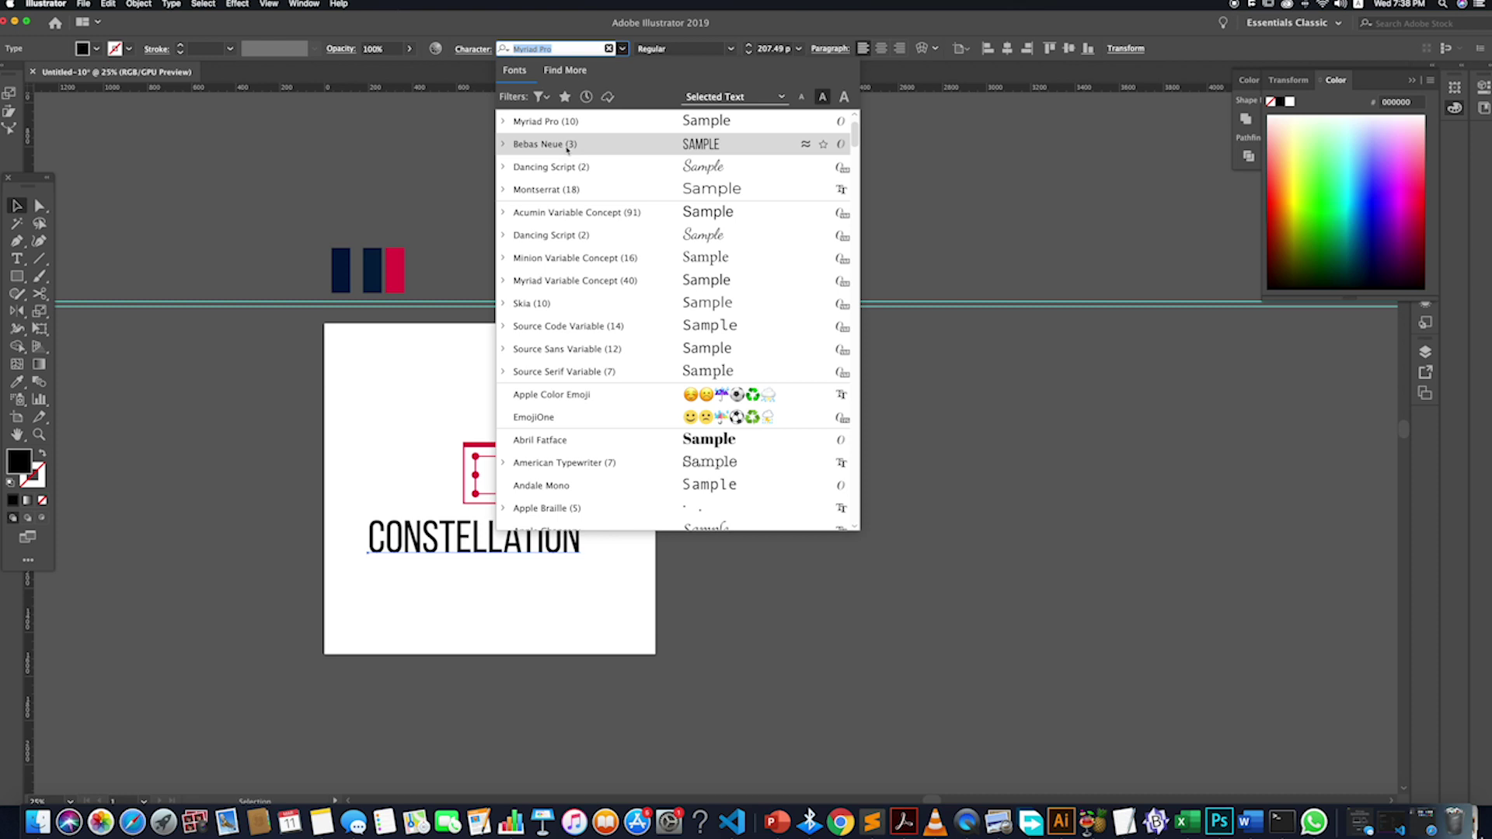
{"action": "scroll", "coordinate": [575, 245], "scroll_direction": "down", "scroll_amount": 3}
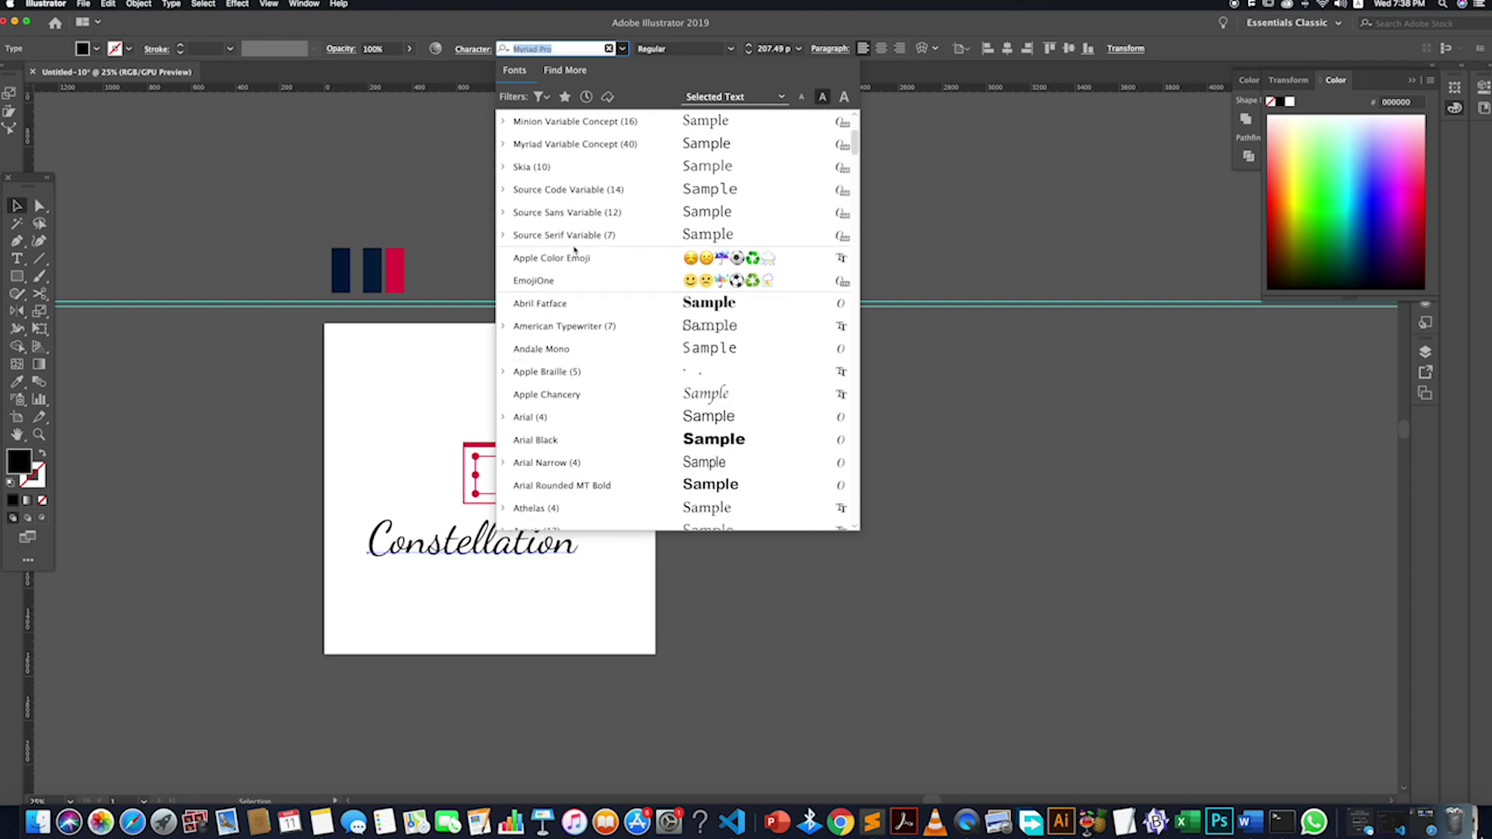
{"action": "scroll", "coordinate": [575, 249], "scroll_direction": "down", "scroll_amount": 15}
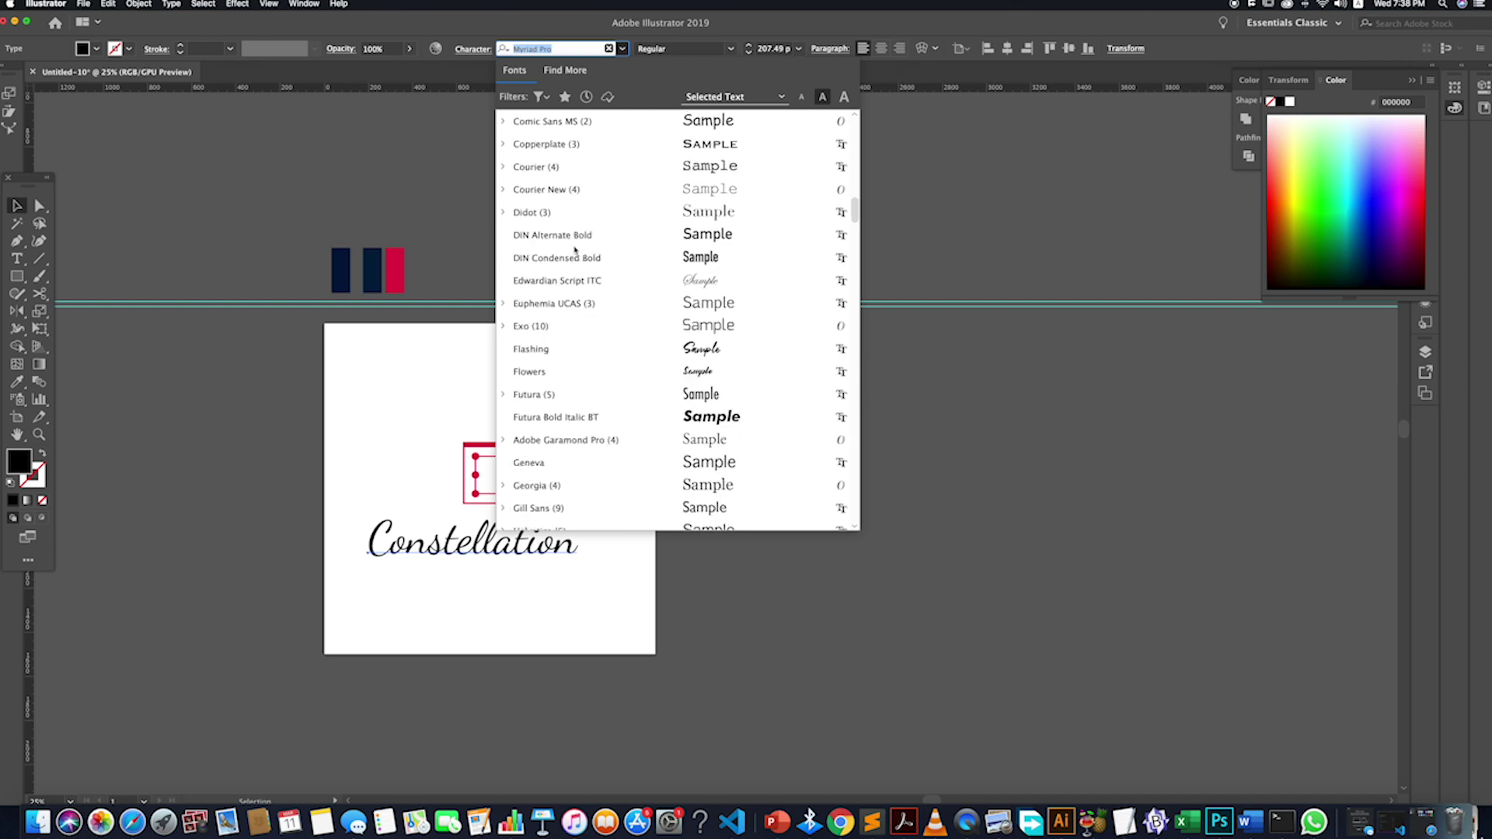
{"action": "scroll", "coordinate": [575, 249], "scroll_direction": "down", "scroll_amount": 3}
{"action": "left_click", "coordinate": [548, 167]}
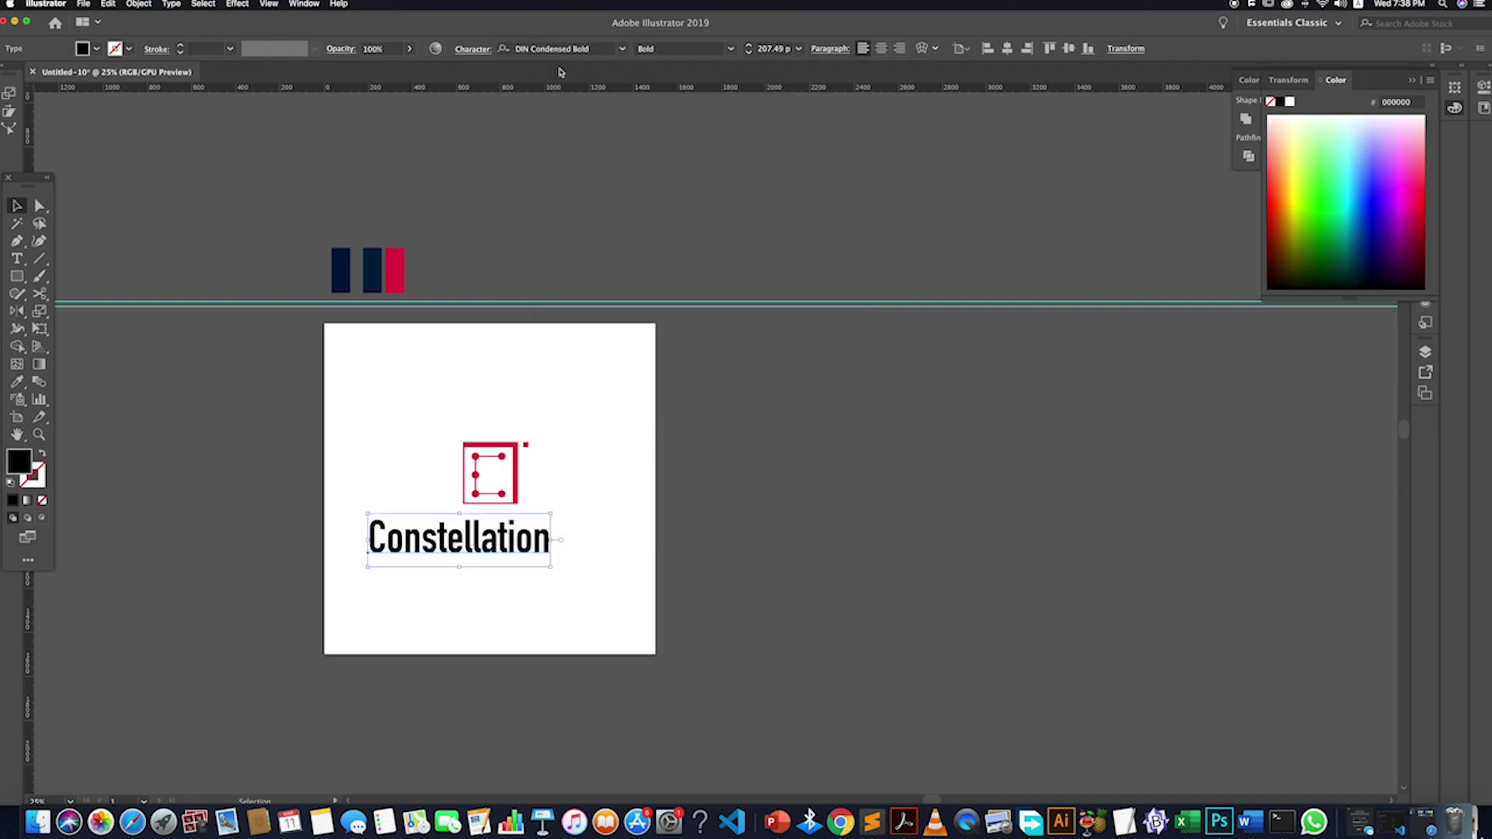
- Try successive fonts on the "Constellation" text, from DIN Condensed Bold through Futura, Helvetica and Impact to Iowan Old Style
{"action": "left_click", "coordinate": [579, 49]}
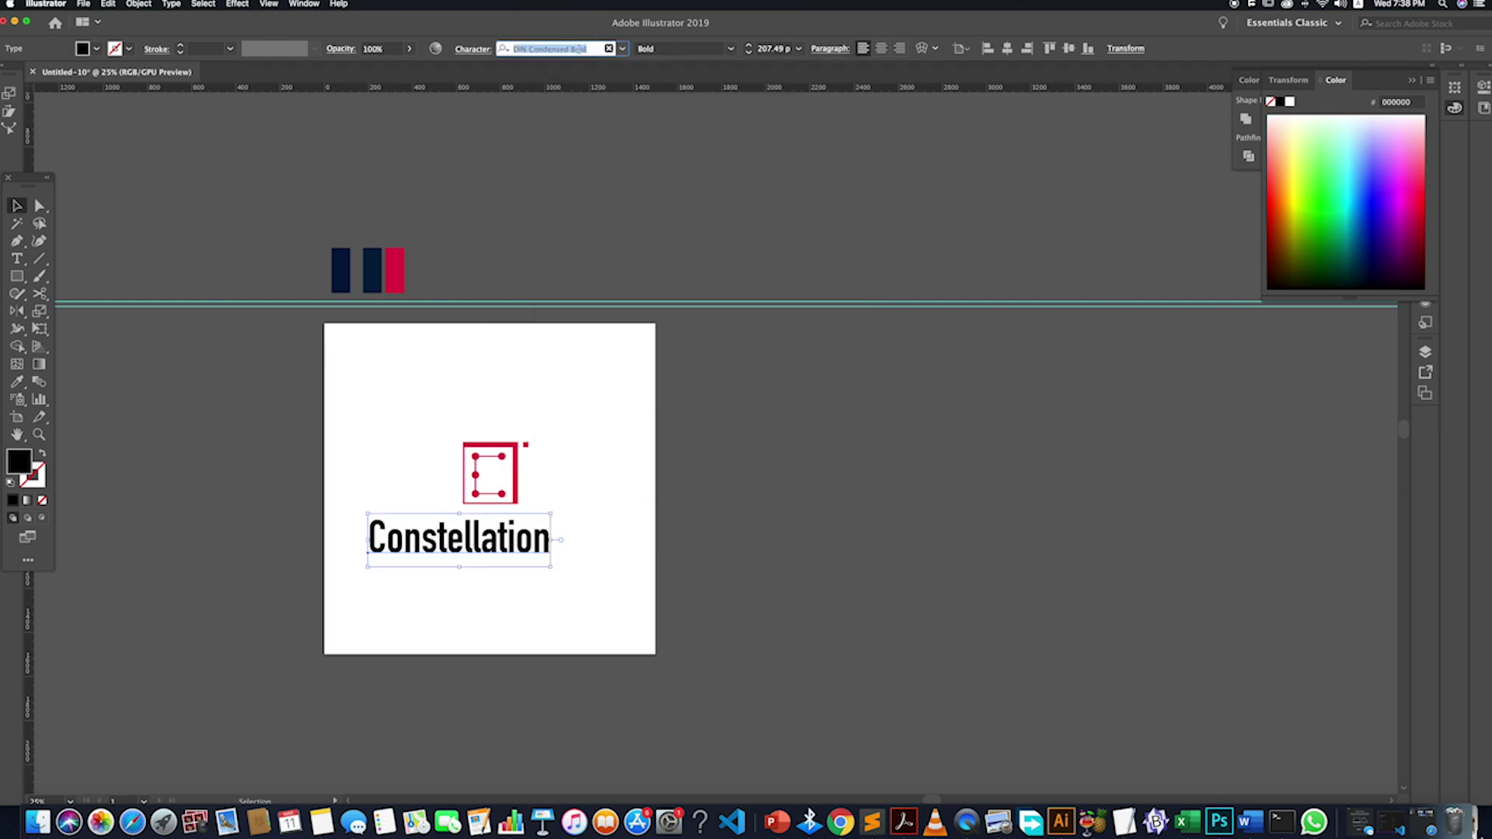
{"action": "key", "text": "Down"}
{"action": "key", "text": "Down"}
{"action": "key", "text": "Down"}
{"action": "key", "text": "Down"}
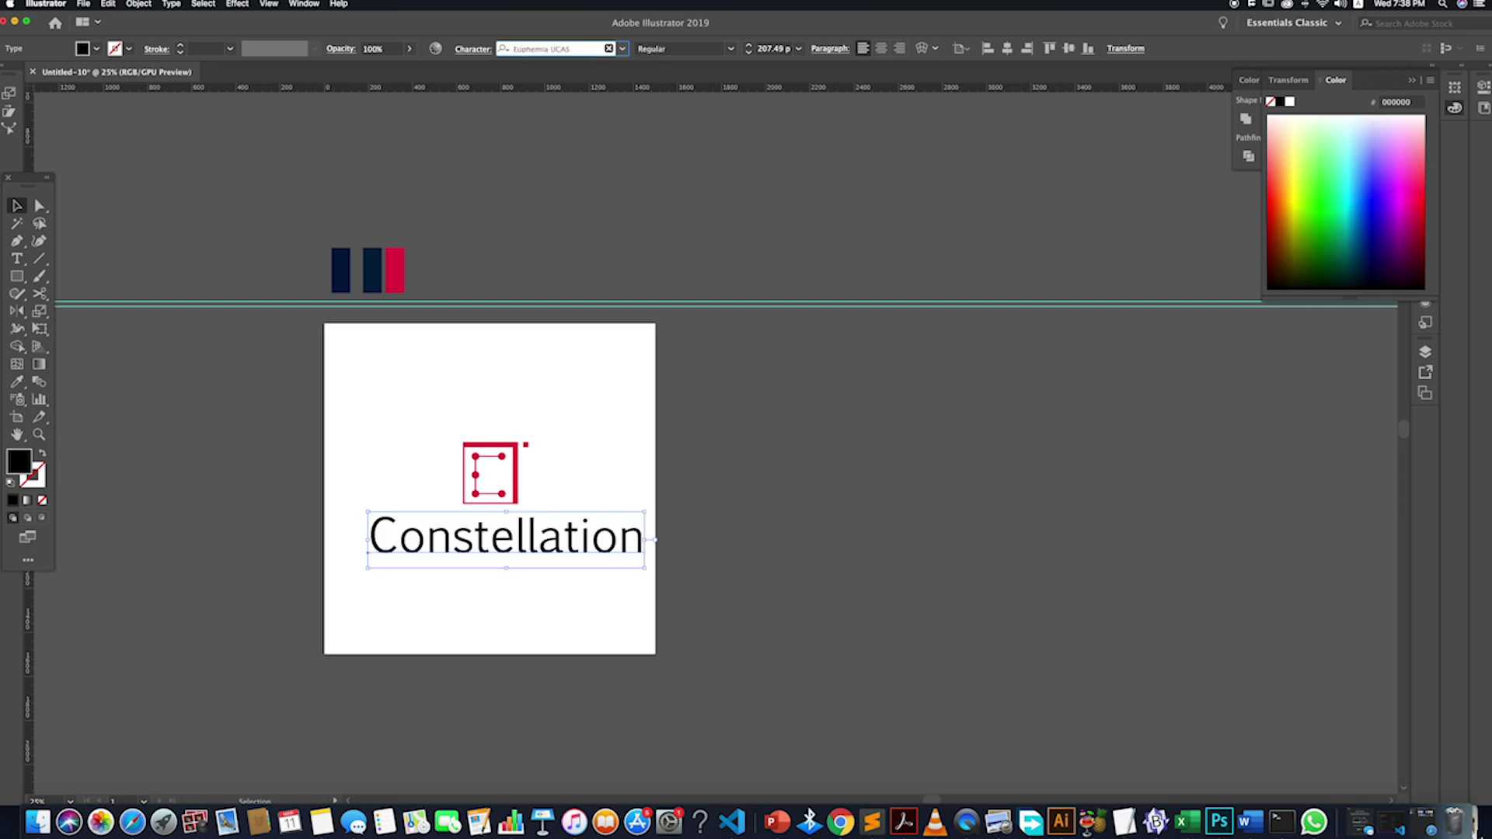
{"action": "key", "text": "Down"}
{"action": "key", "text": "Down"}
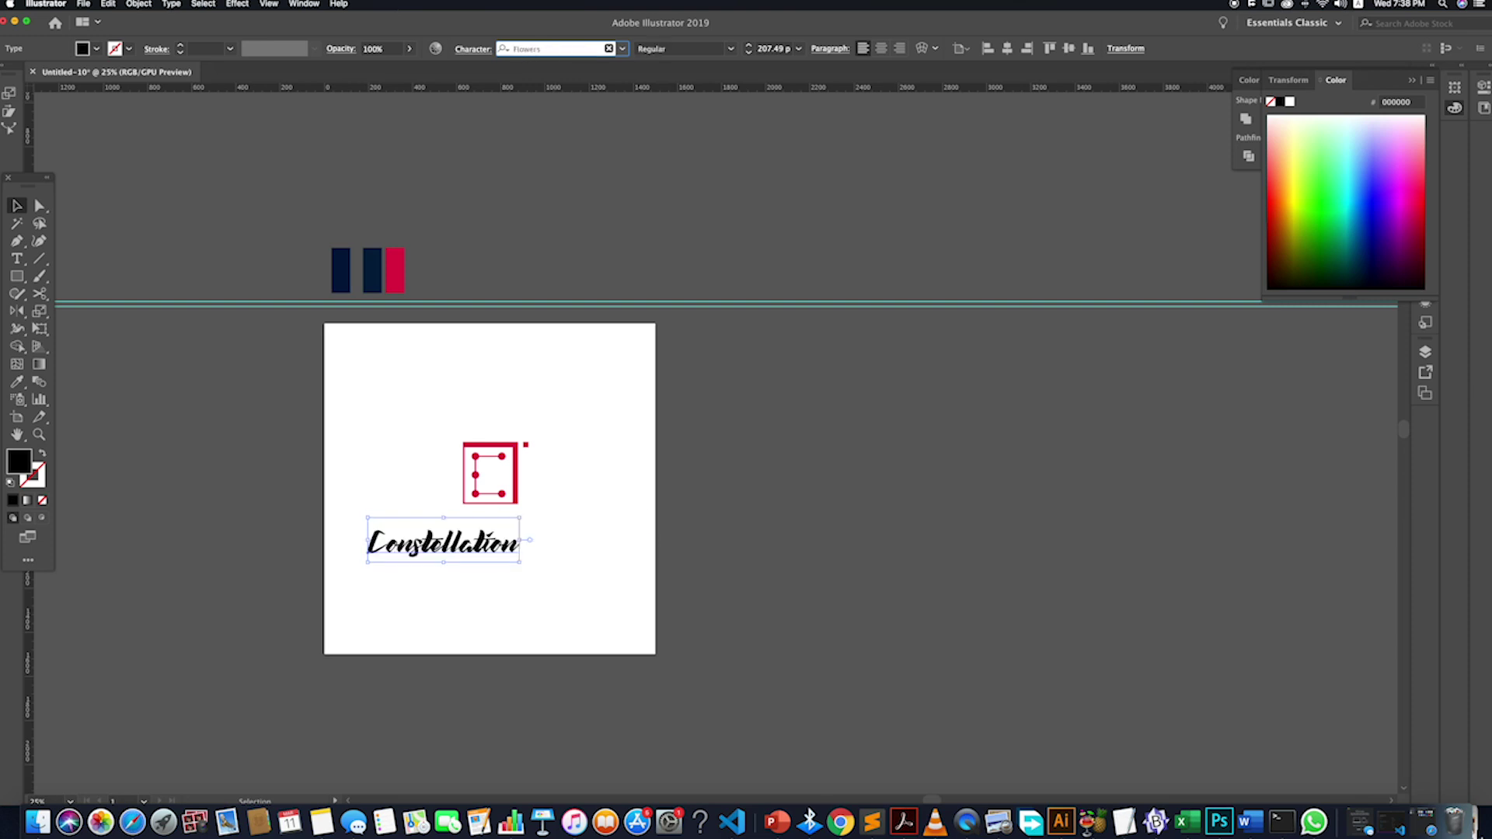
{"action": "key", "text": "Down"}
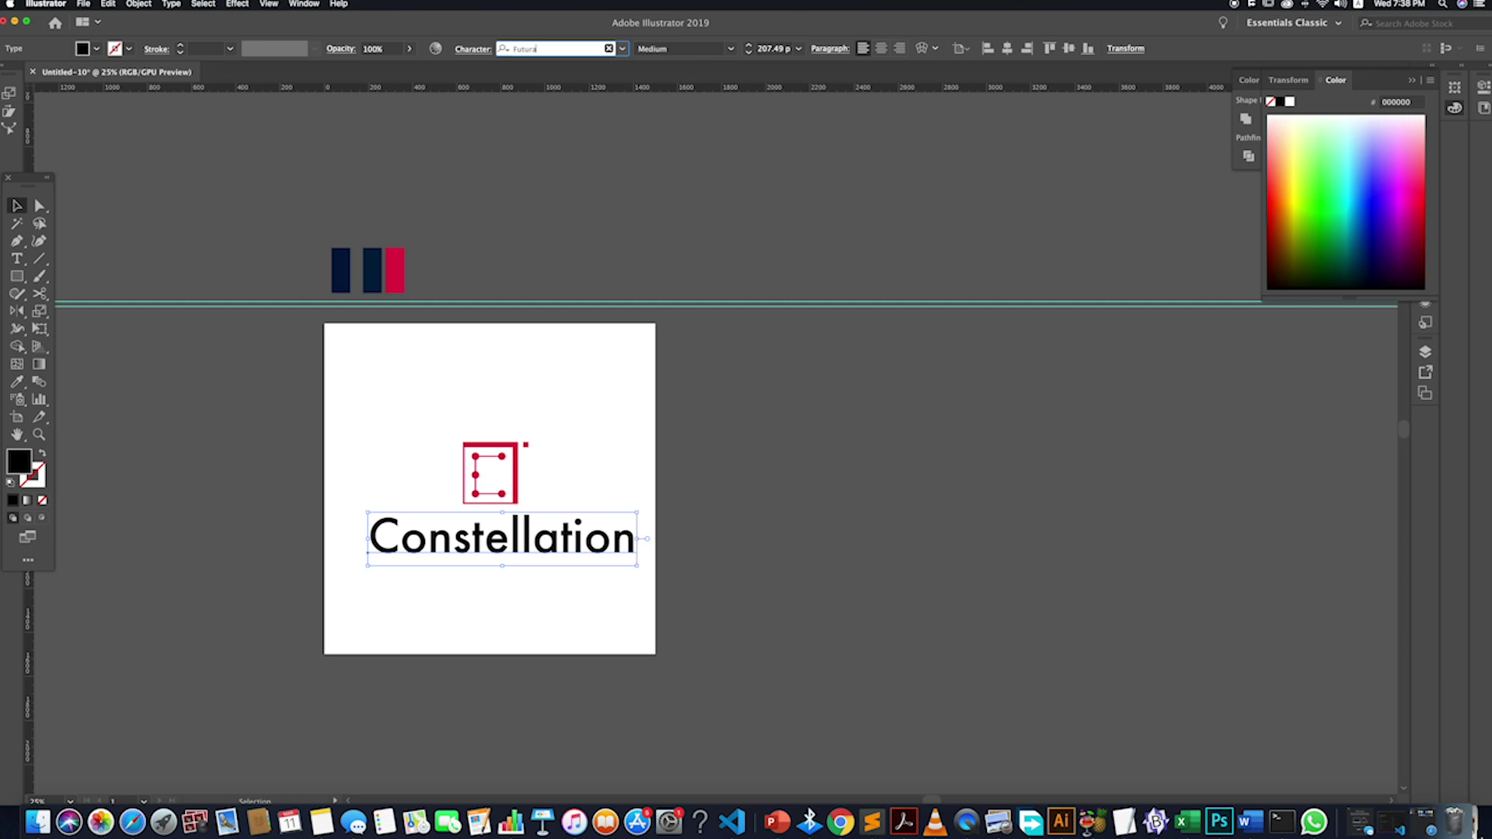
{"action": "key", "text": "Down"}
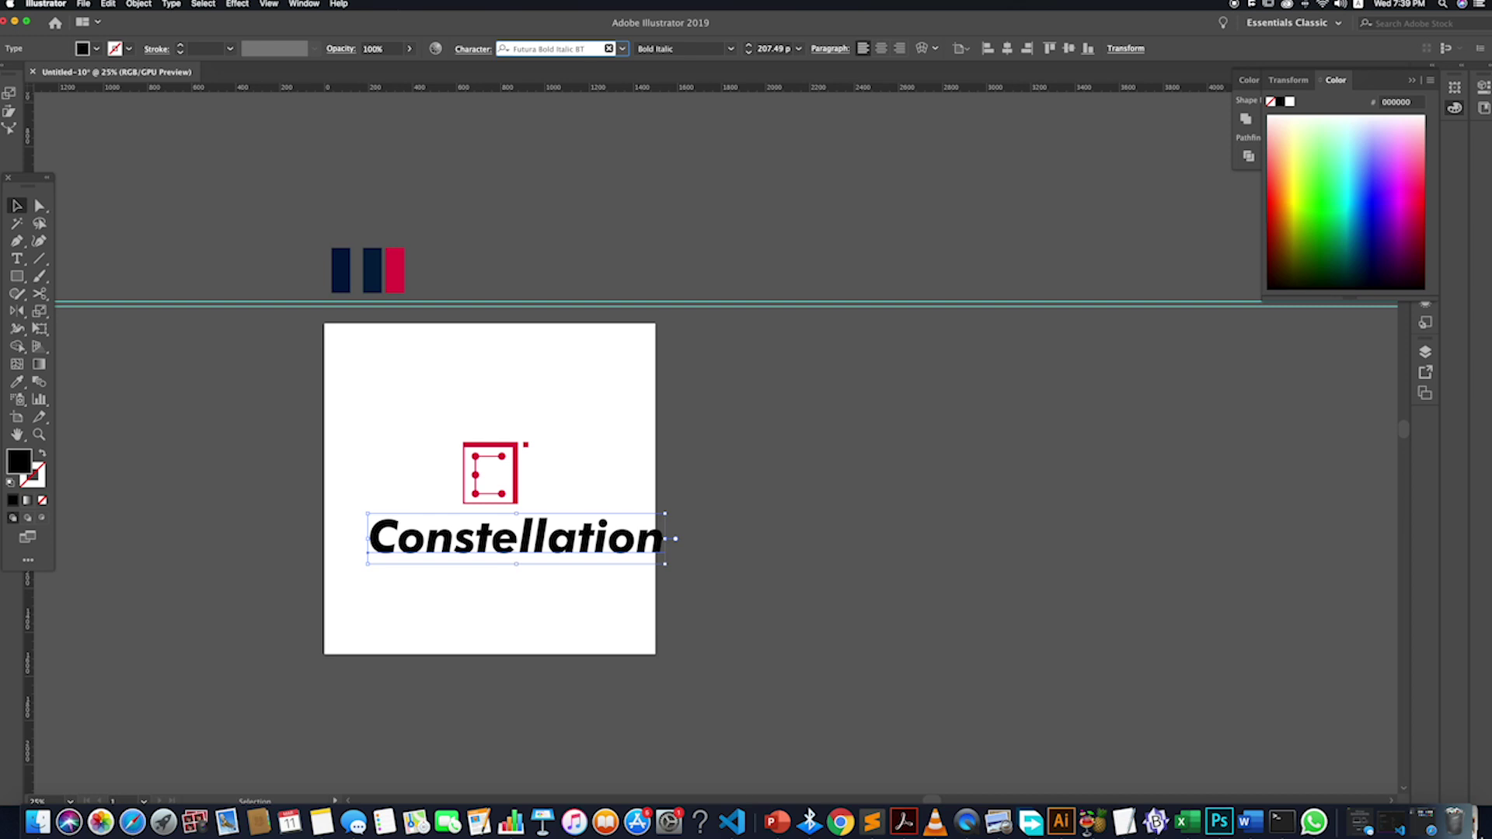
{"action": "key", "text": "Down"}
{"action": "key", "text": "Down"}
{"action": "key", "text": "Down"}
{"action": "key", "text": "Down"}
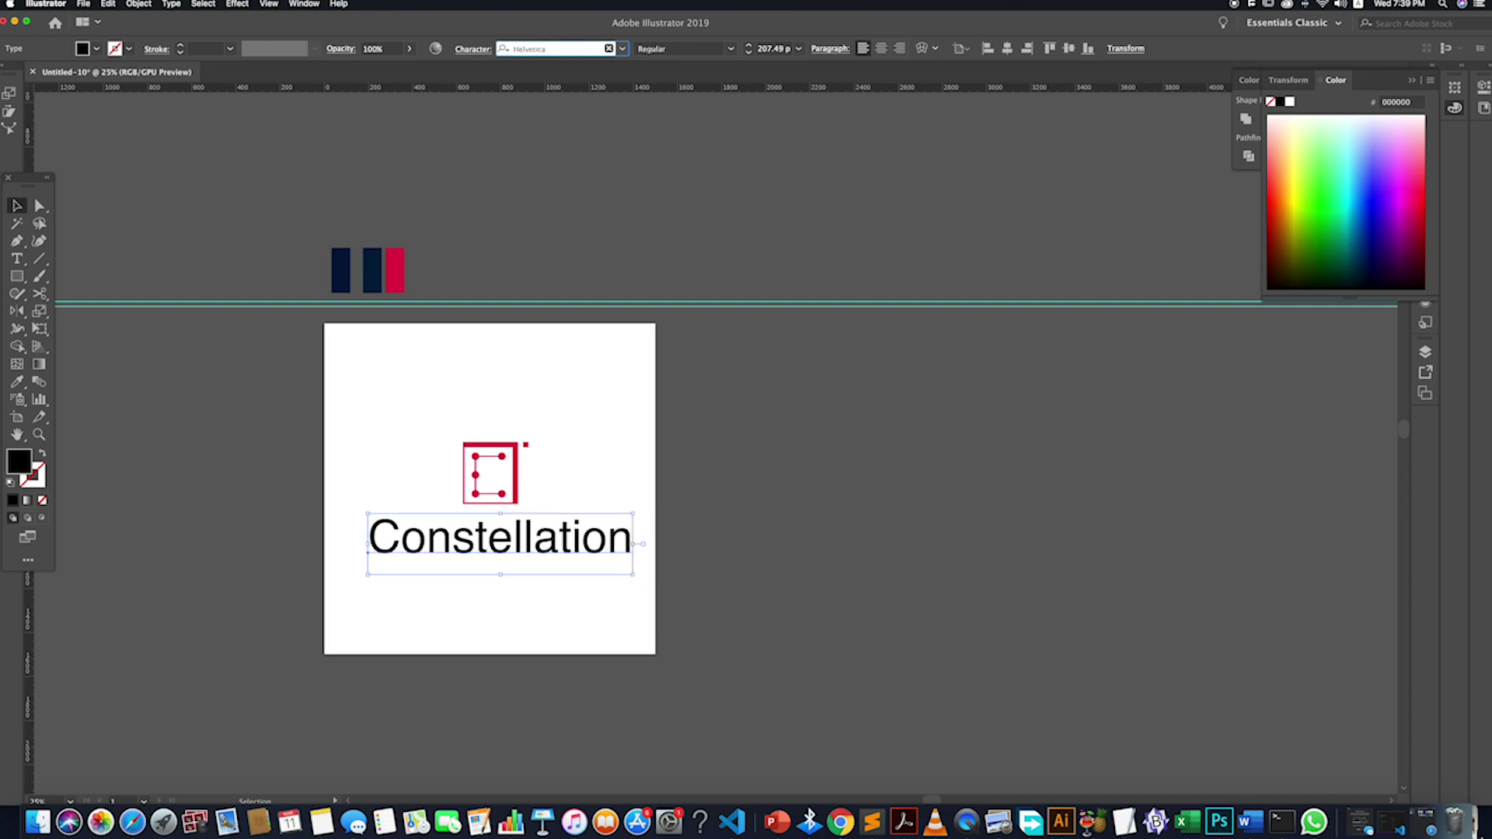
{"action": "key", "text": "Down"}
{"action": "key", "text": "Down"}
{"action": "key", "text": "Down"}
{"action": "key", "text": "Down"}
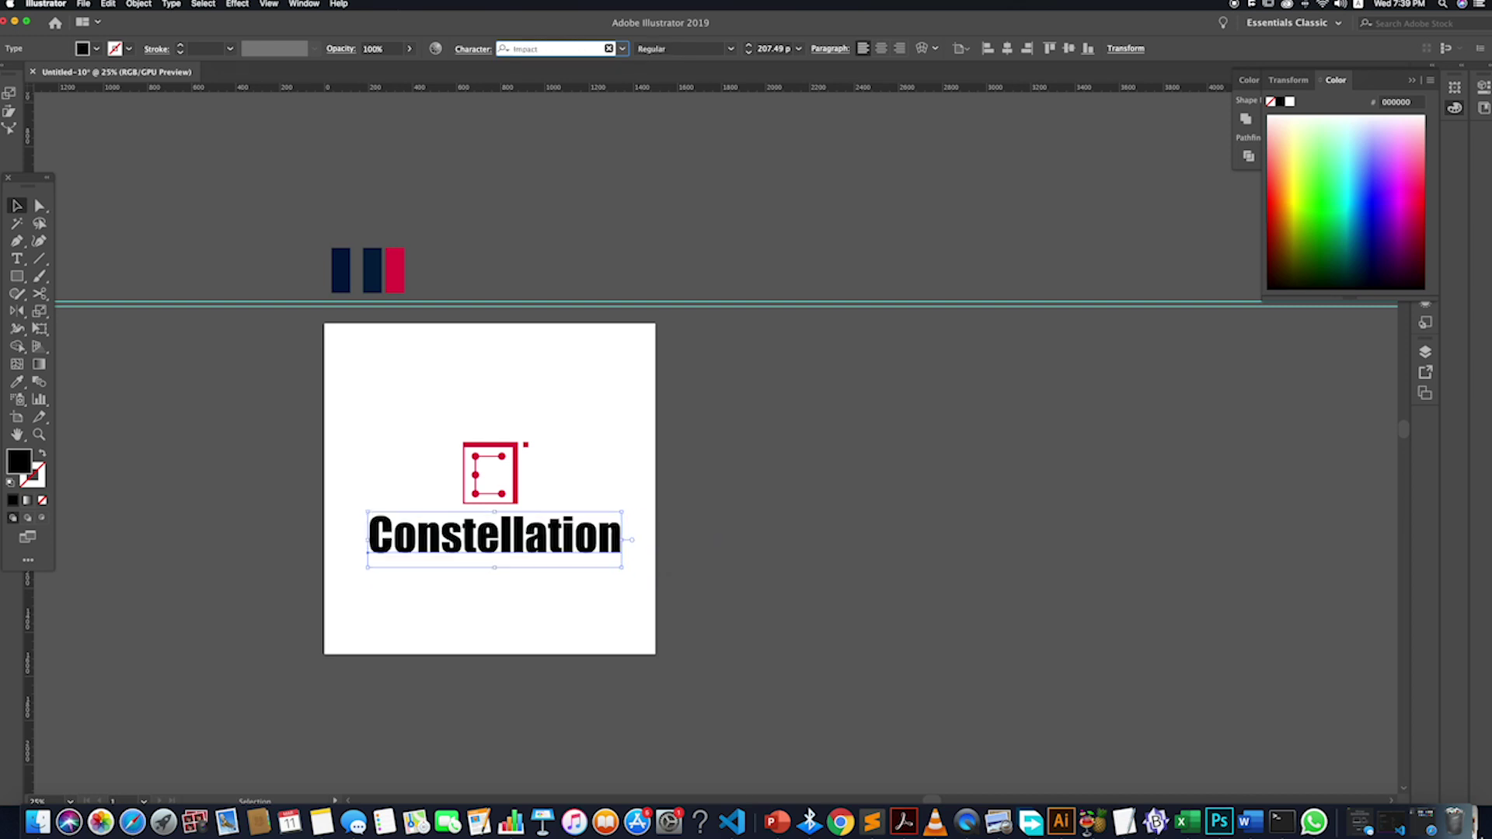
{"action": "key", "text": "Down"}
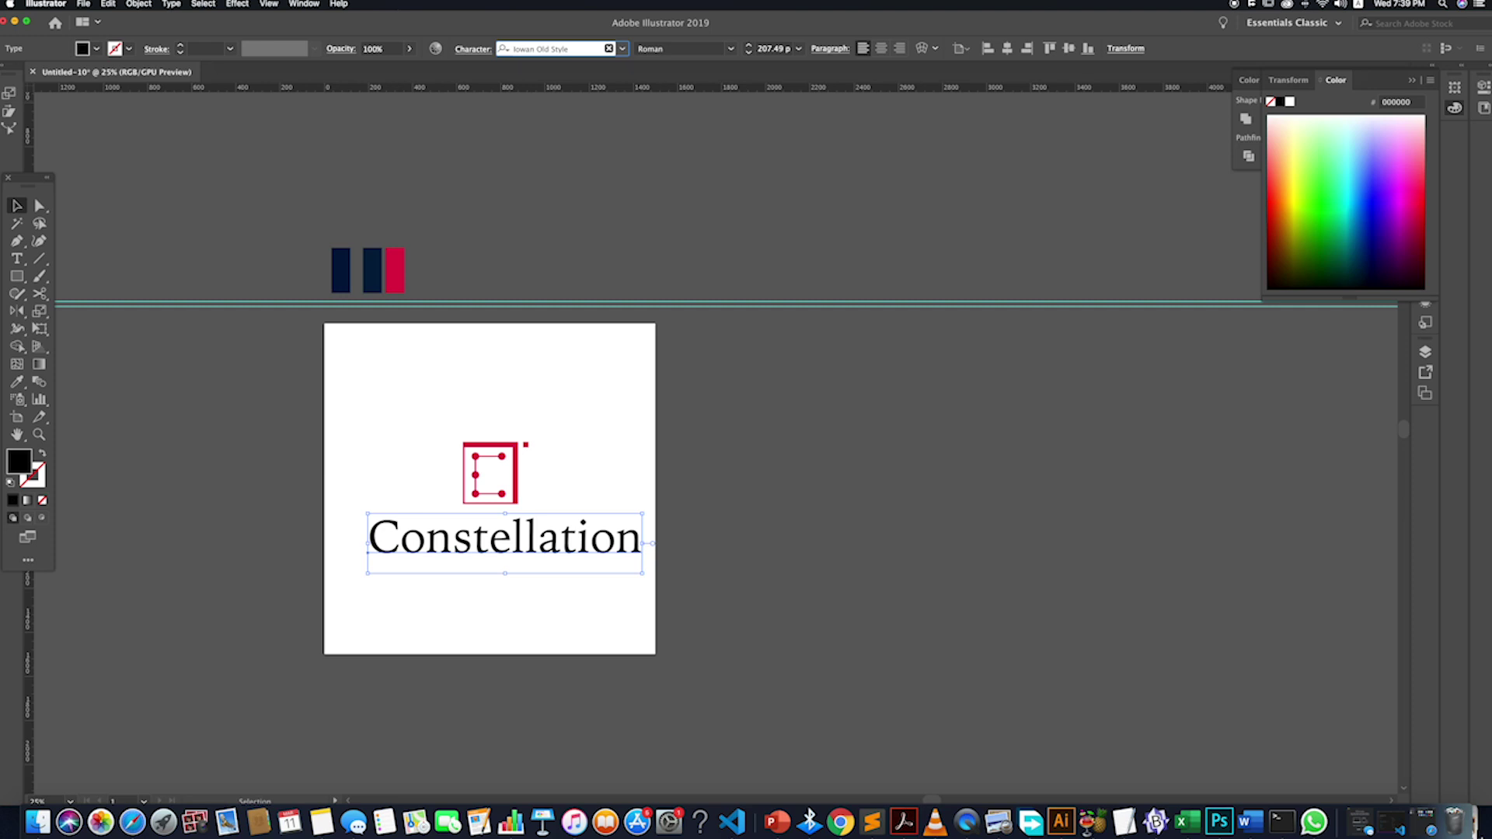
- Try the League Gothic font on the "Constellation" text
{"action": "left_click", "coordinate": [623, 48]}
{"action": "scroll", "coordinate": [623, 255], "scroll_direction": "down", "scroll_amount": 5}
{"action": "scroll", "coordinate": [623, 255], "scroll_direction": "down", "scroll_amount": 4}
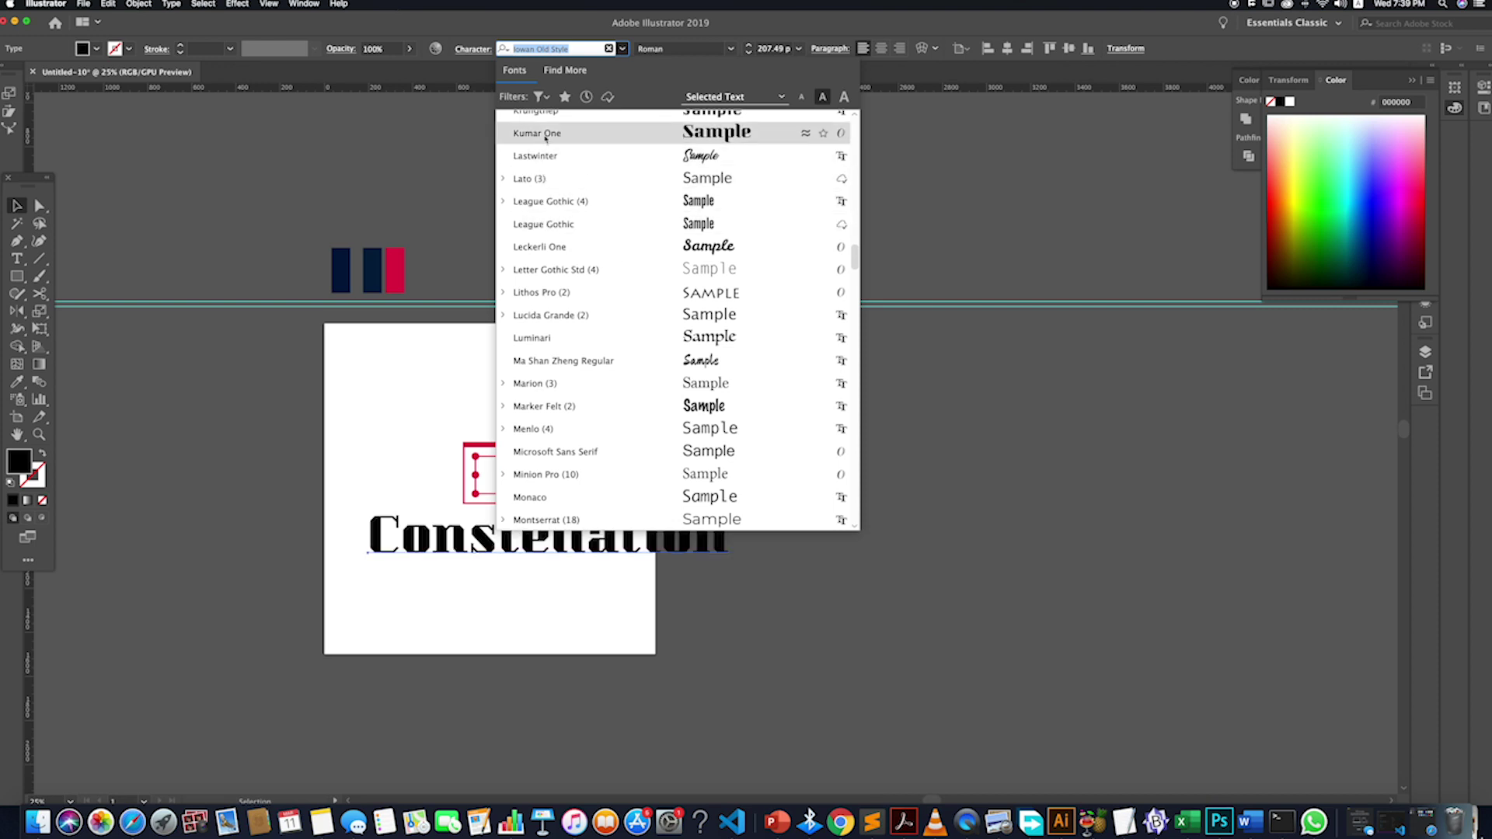
{"action": "left_click", "coordinate": [562, 201]}
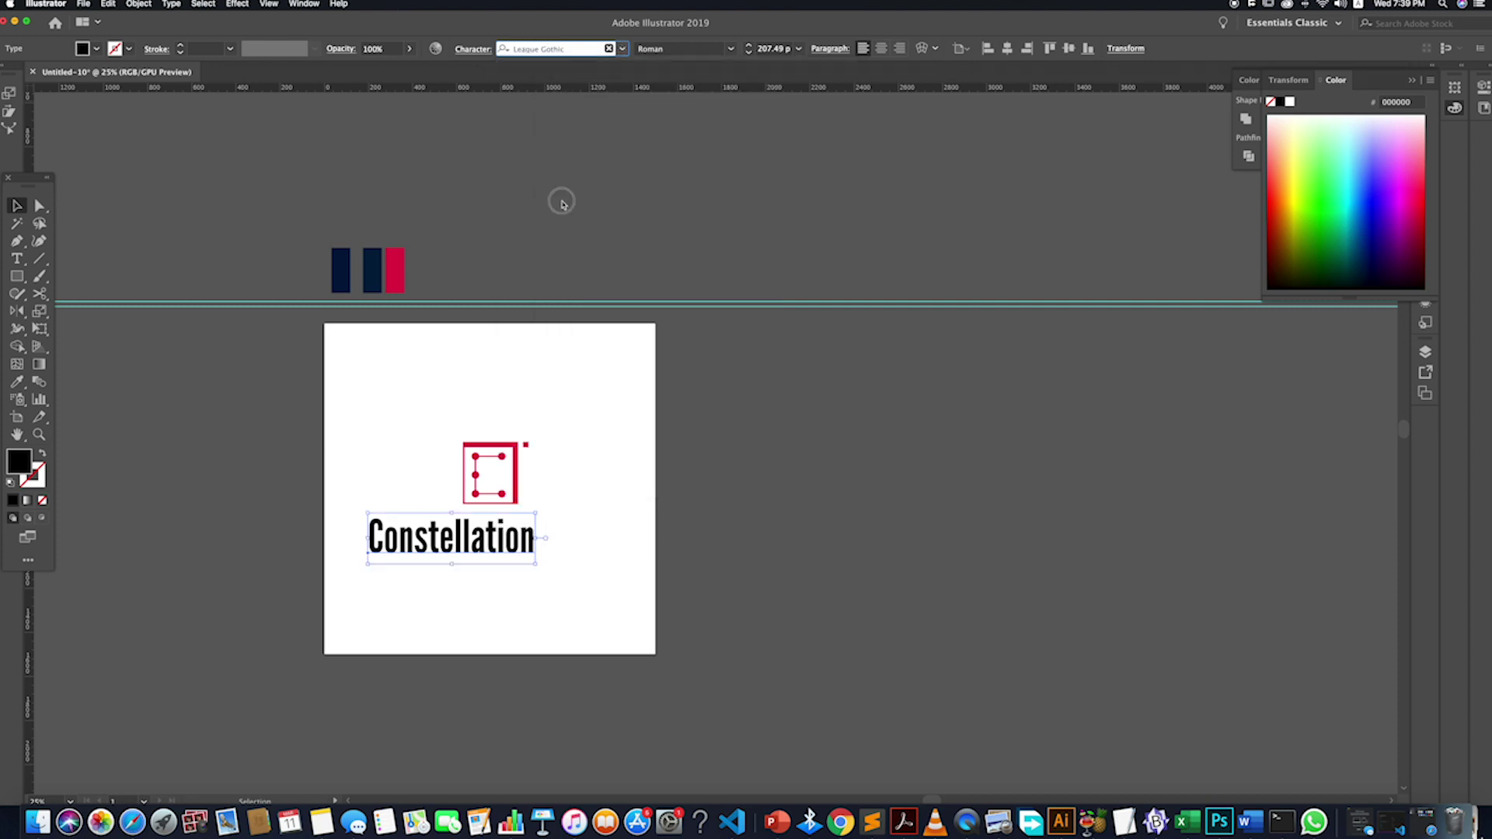
- Step through the fonts following League Gothic and set the "Constellation" text in Montserrat, then deselect it
{"action": "left_click", "coordinate": [578, 48]}
{"action": "key", "text": "Down"}
{"action": "key", "text": "Down"}
{"action": "key", "text": "Down"}
{"action": "key", "text": "Down"}
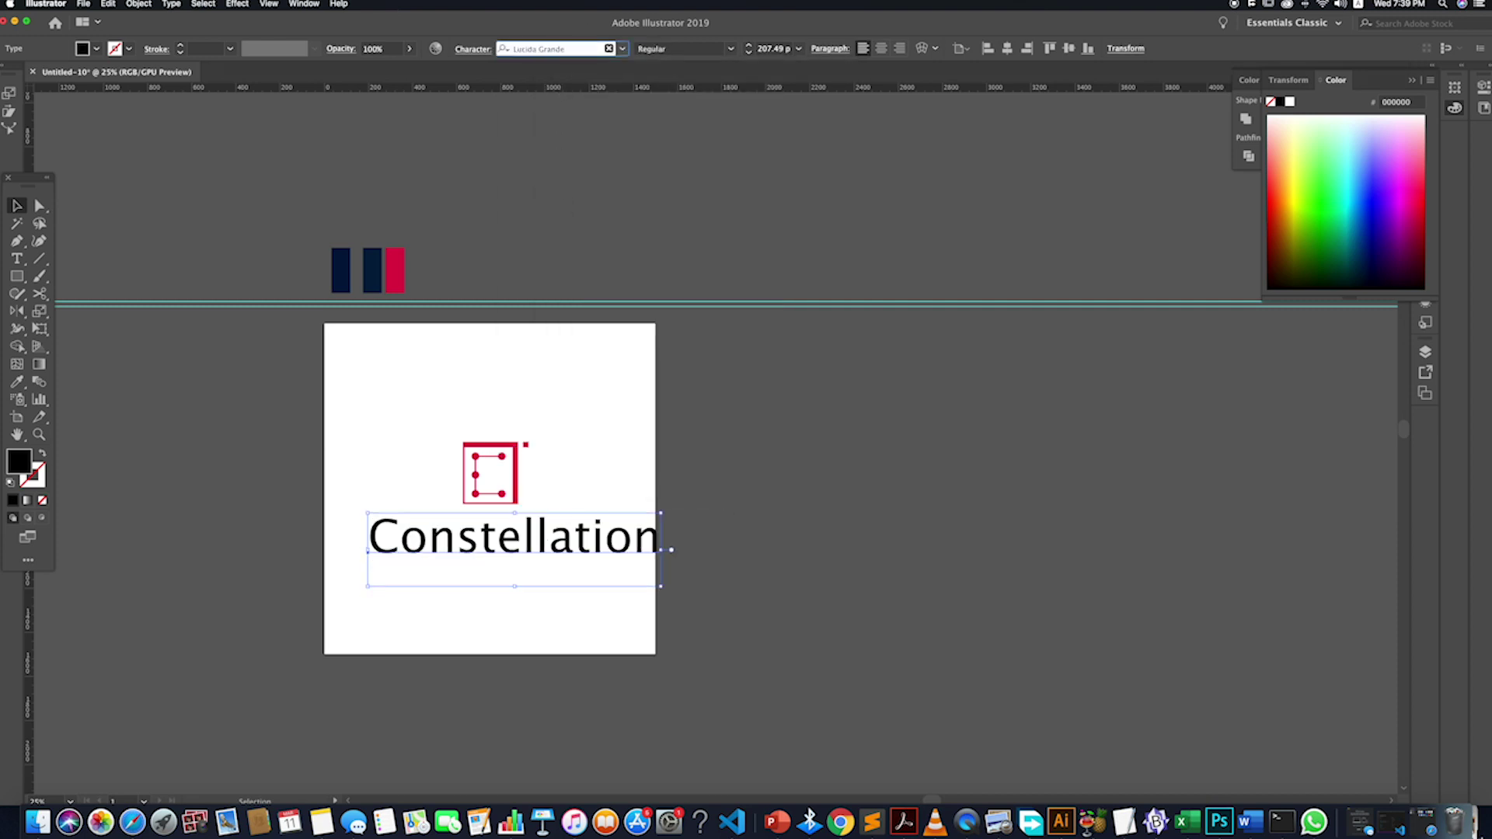
{"action": "key", "text": "Down"}
{"action": "key", "text": "Down"}
{"action": "key", "text": "Down"}
{"action": "key", "text": "Down"}
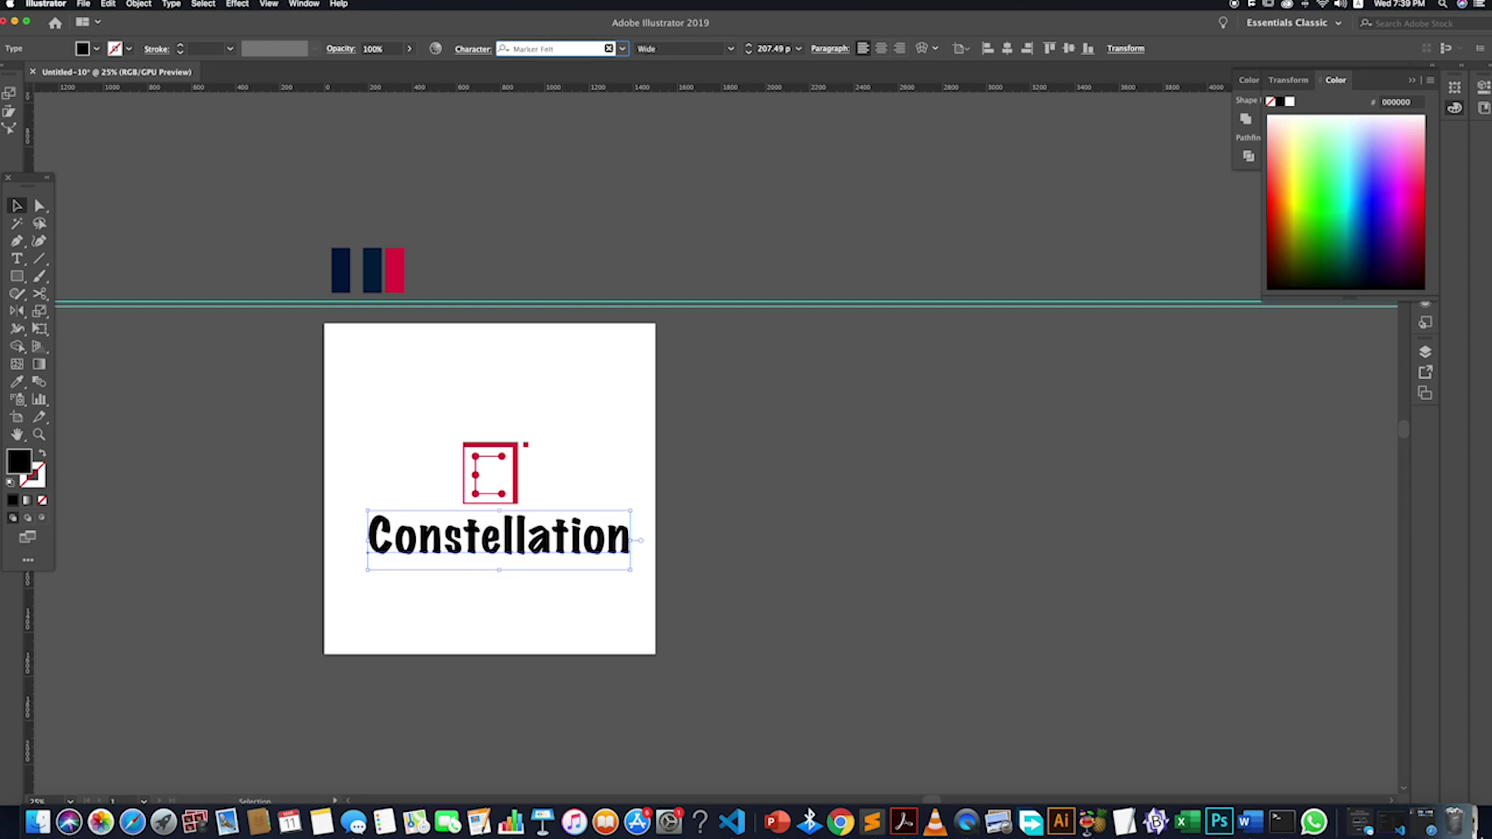
{"action": "key", "text": "Down"}
{"action": "key", "text": "Down"}
{"action": "key", "text": "Down"}
{"action": "key", "text": "Down"}
{"action": "key", "text": "Down"}
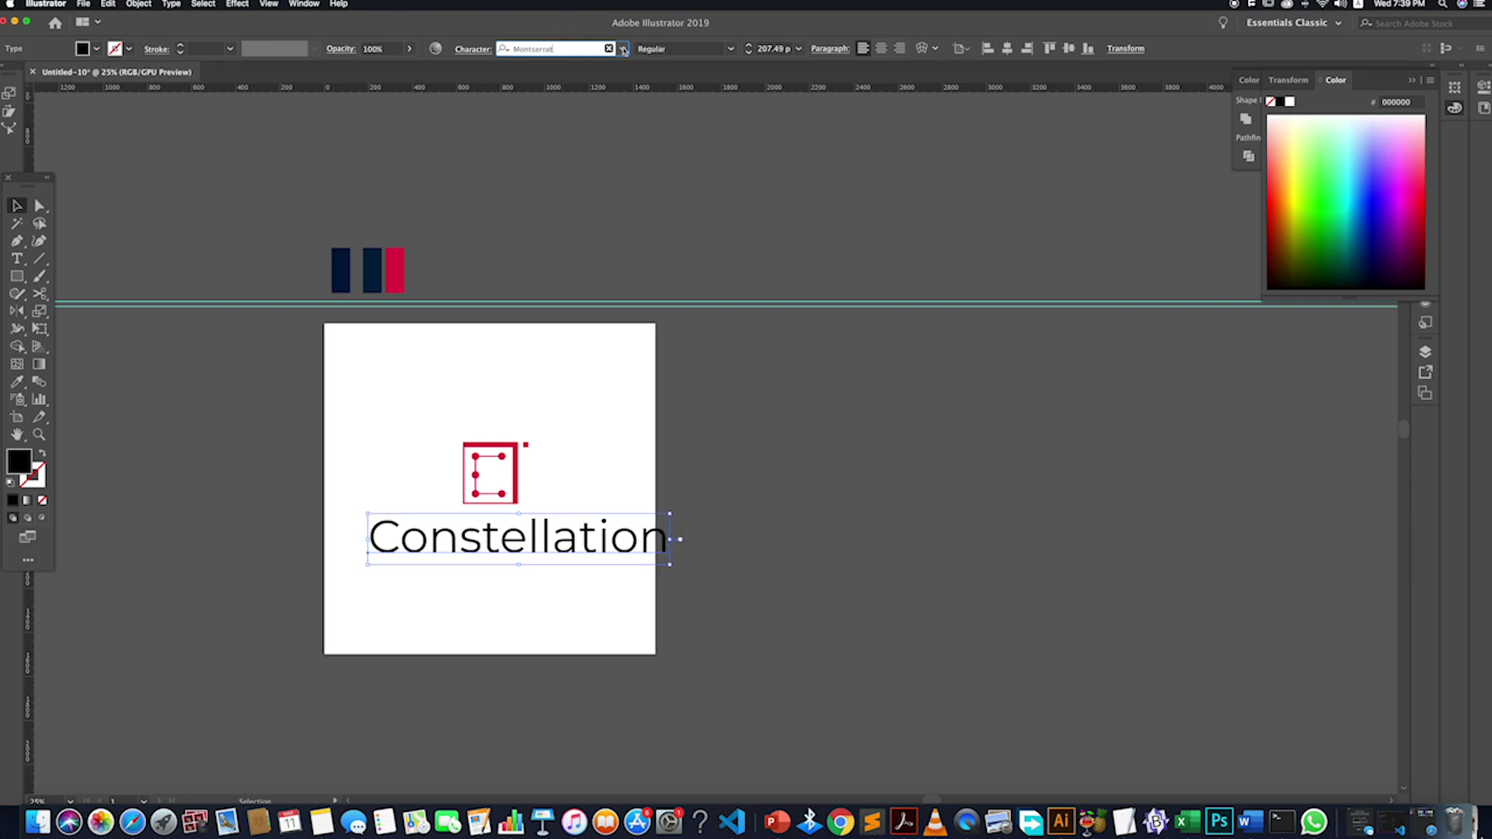
{"action": "left_click", "coordinate": [669, 449]}
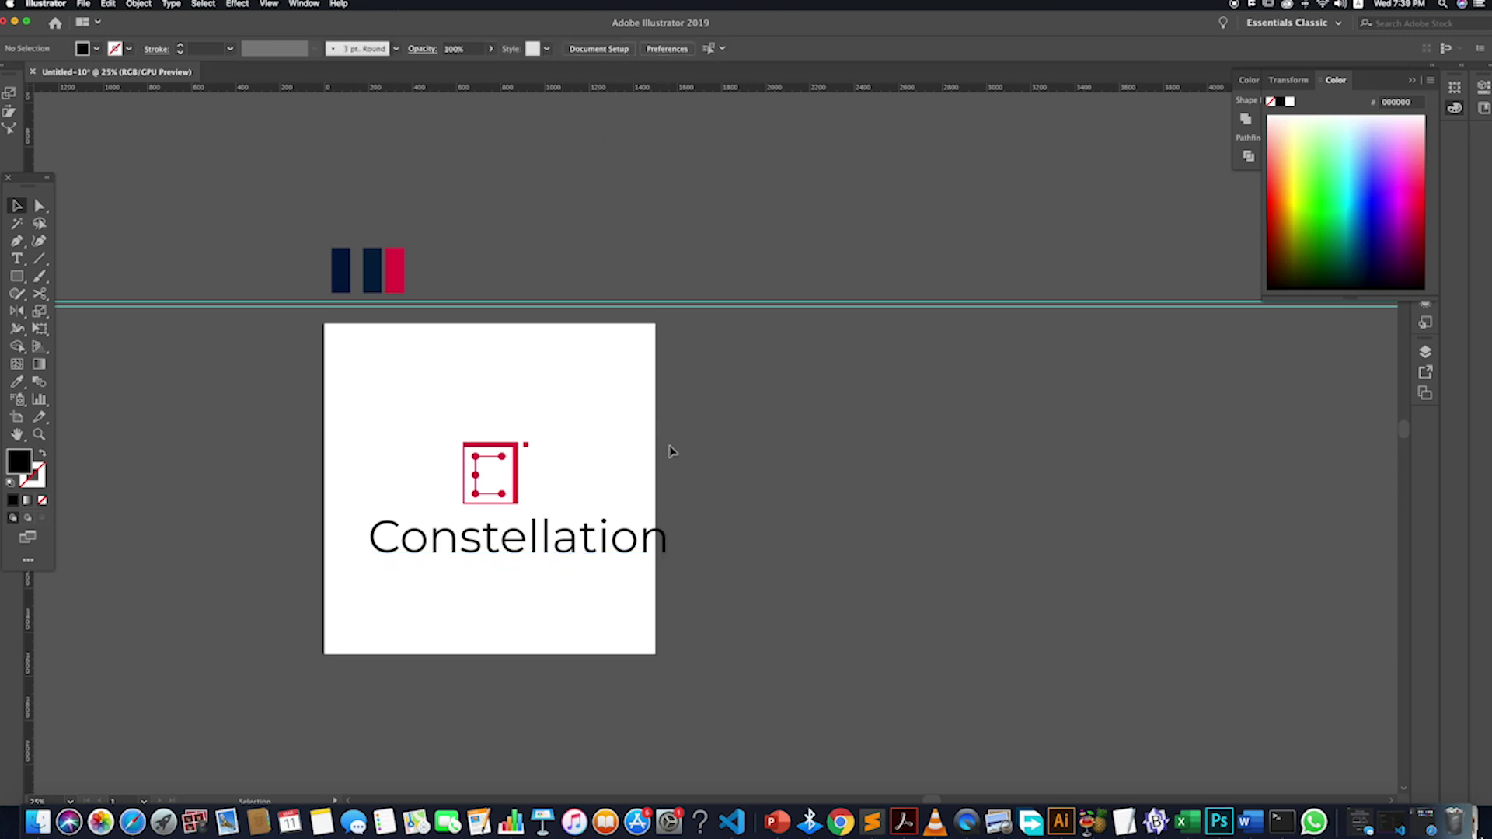
- Scale the "Constellation" text down to about 157 pt and set its Montserrat style to Bold
{"action": "left_click", "coordinate": [599, 556]}
{"action": "left_click_drag", "start_coordinate": [669, 515], "coordinate": [597, 526]}
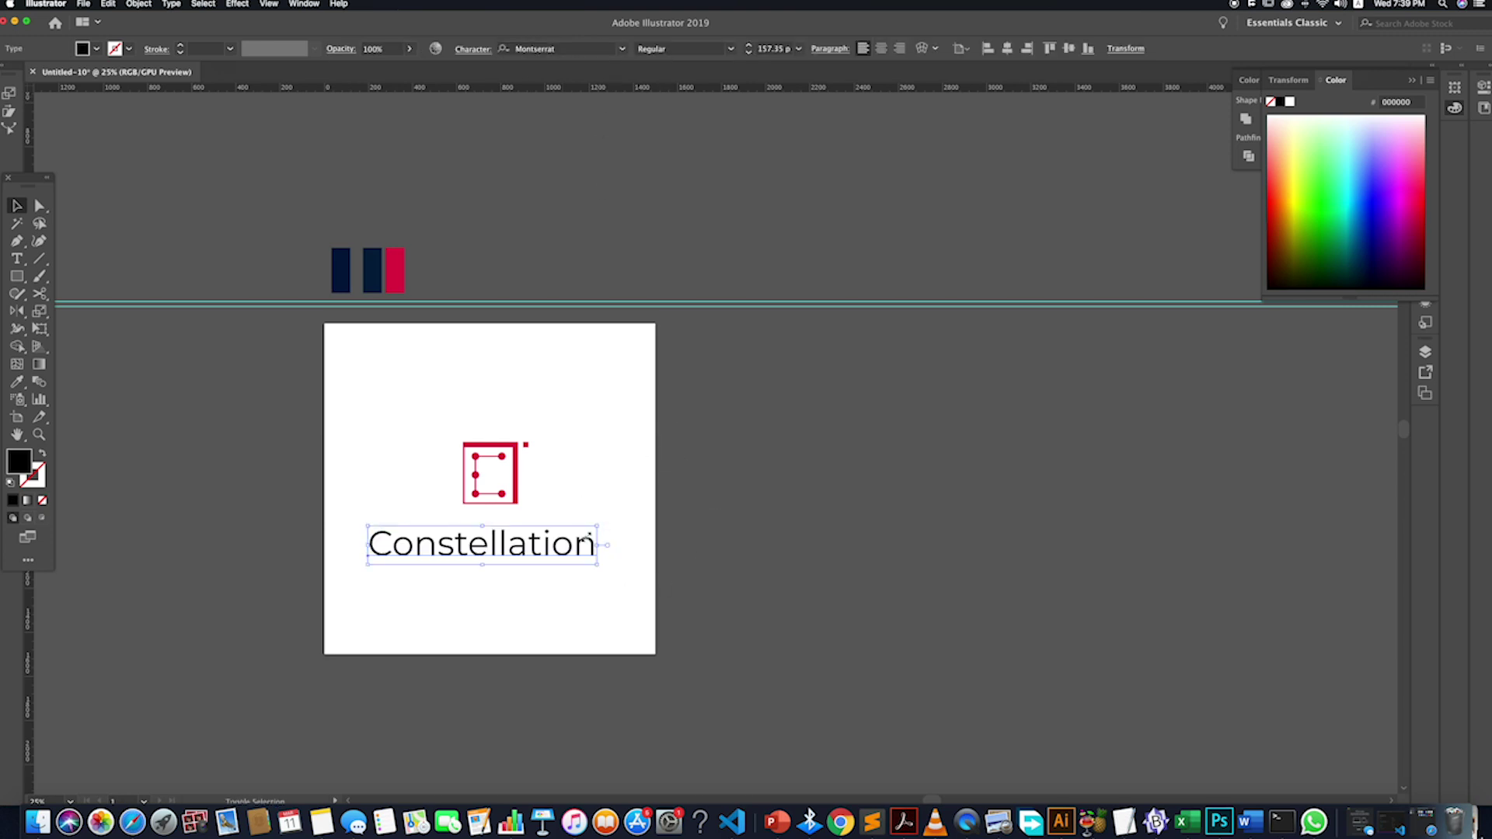
{"action": "left_click", "coordinate": [621, 49]}
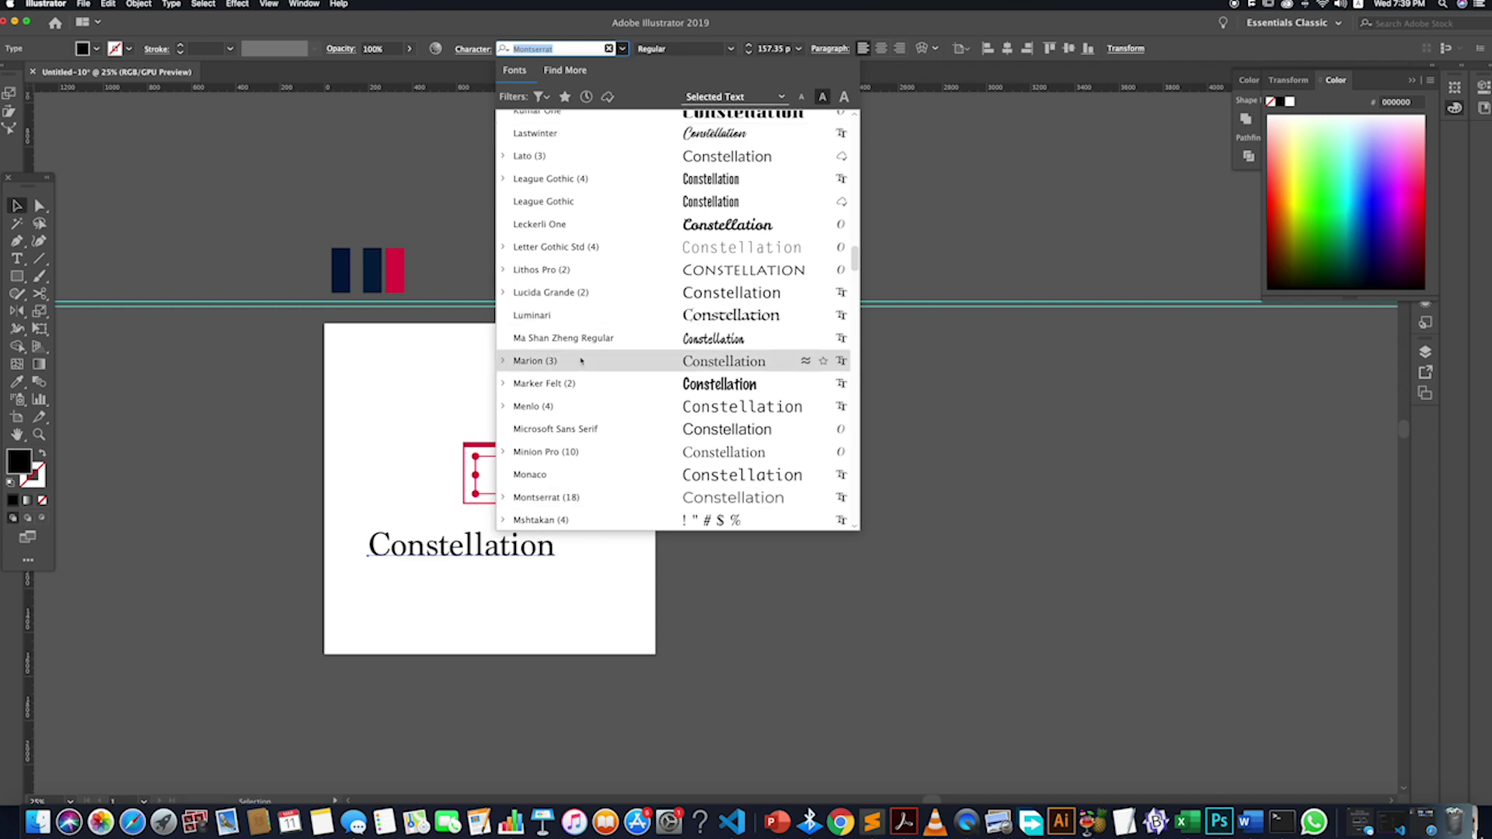
{"action": "left_click", "coordinate": [730, 50]}
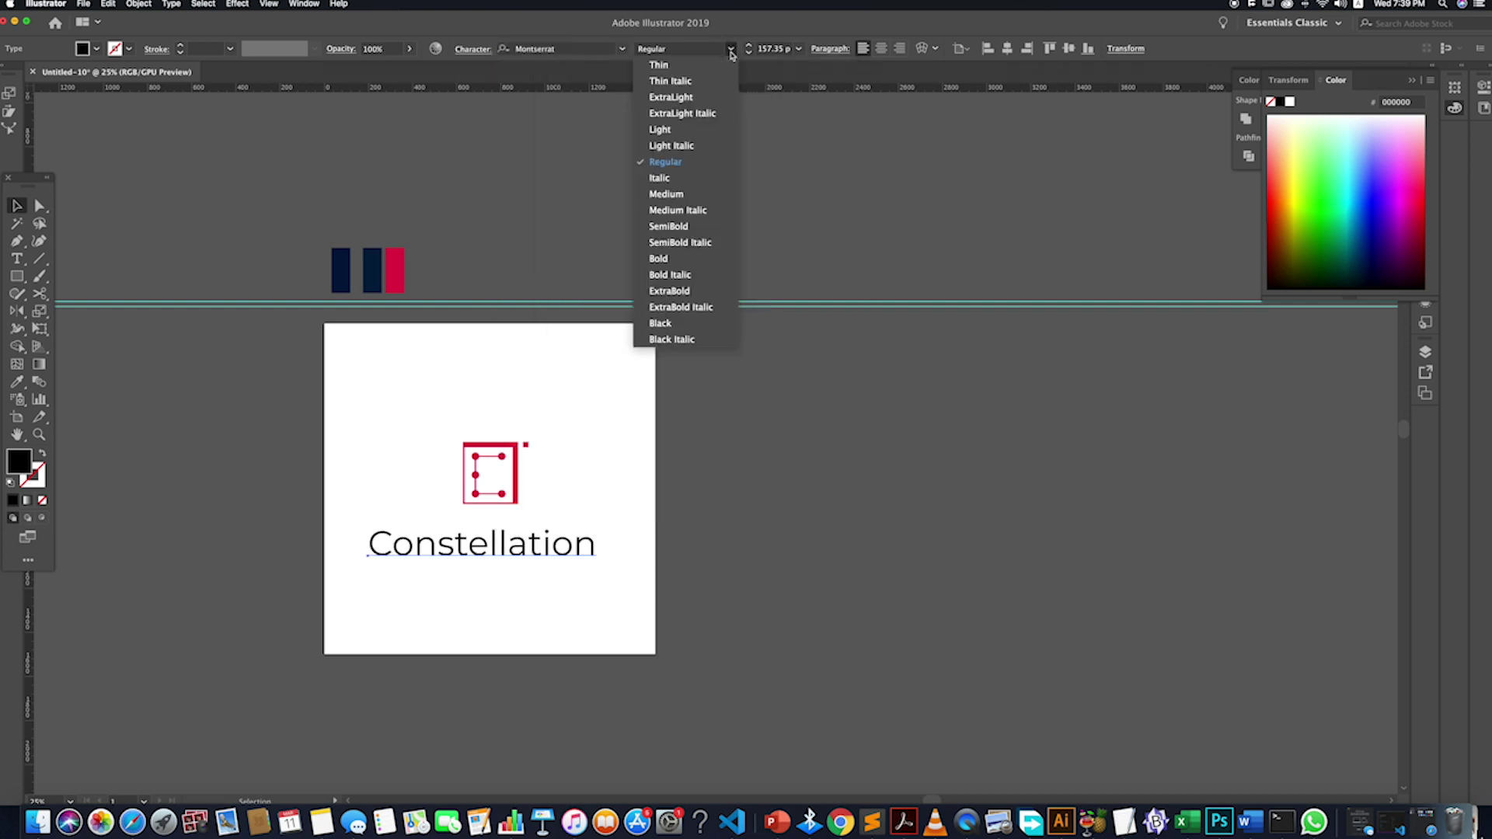
{"action": "left_click", "coordinate": [663, 261]}
{"action": "left_click", "coordinate": [679, 523]}
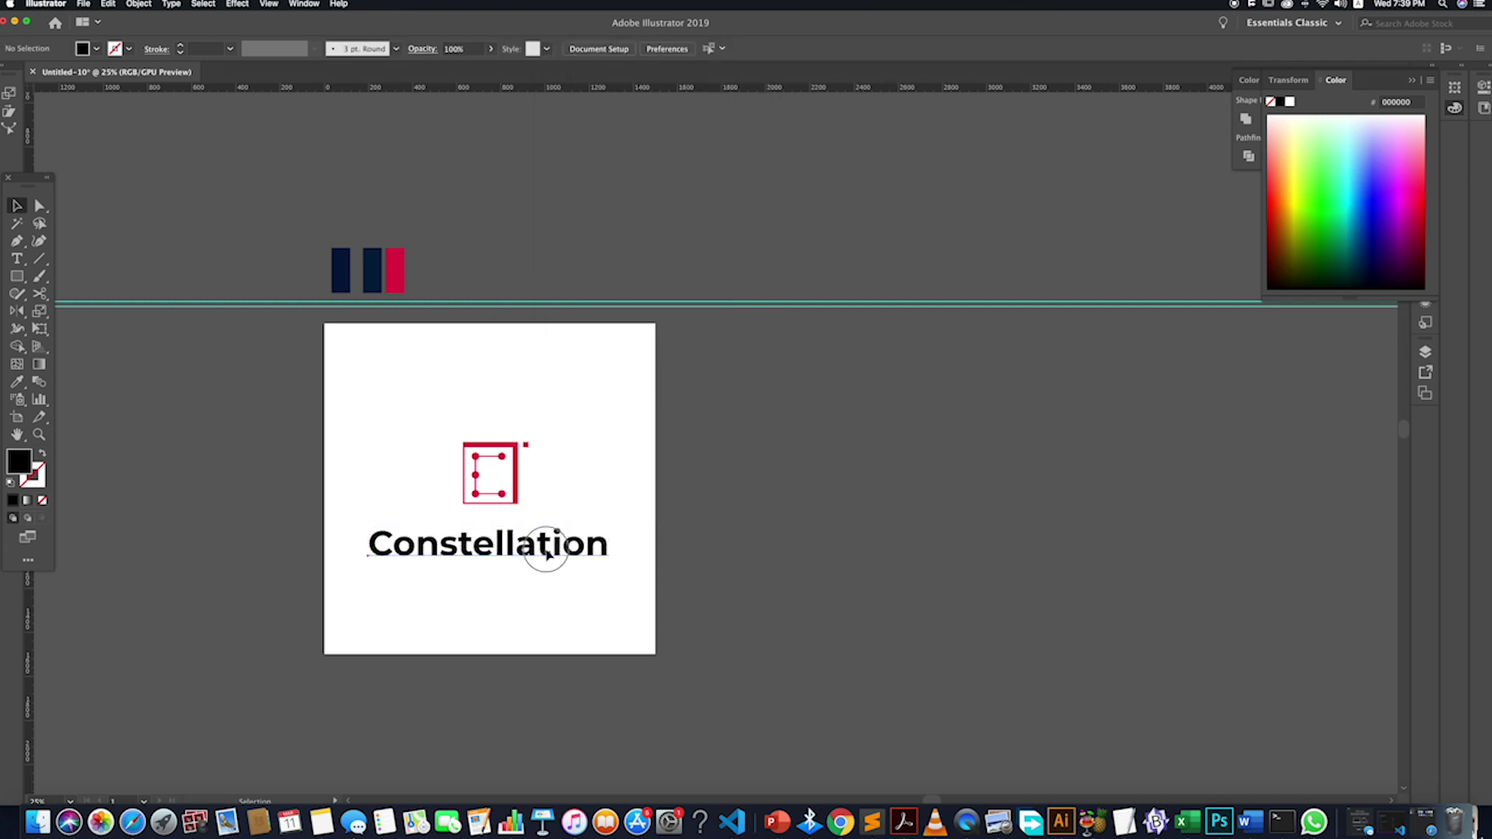
- Reposition the bold "Constellation" text closer beneath the logo, roughly centered under it, and deselect it
{"action": "left_click_drag", "start_coordinate": [549, 543], "coordinate": [522, 540]}
{"action": "left_click", "coordinate": [539, 582]}
{"action": "scroll", "coordinate": [527, 544], "scroll_direction": "up", "scroll_amount": 1}
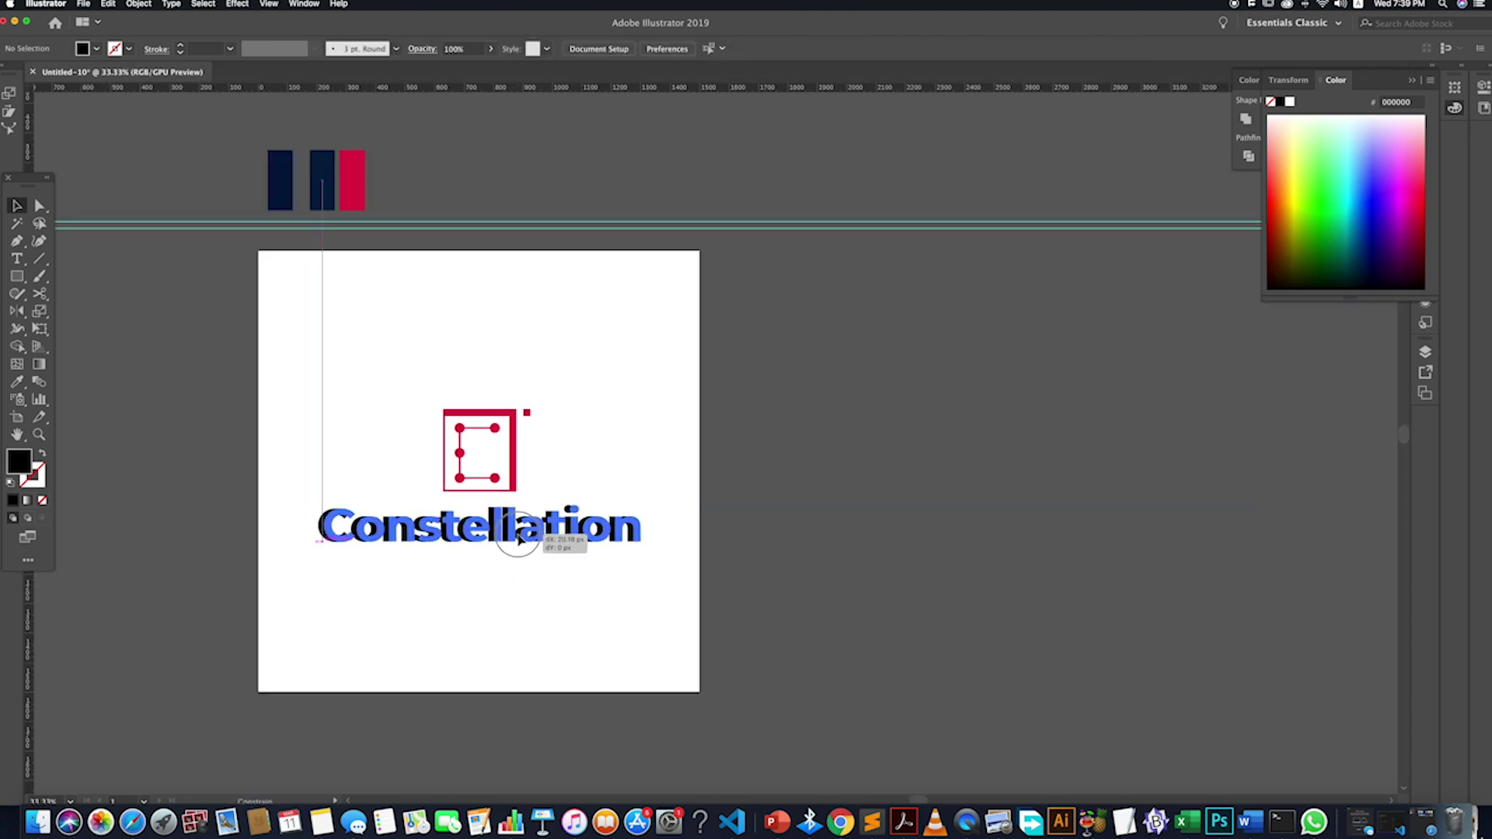
{"action": "left_click", "coordinate": [505, 594]}
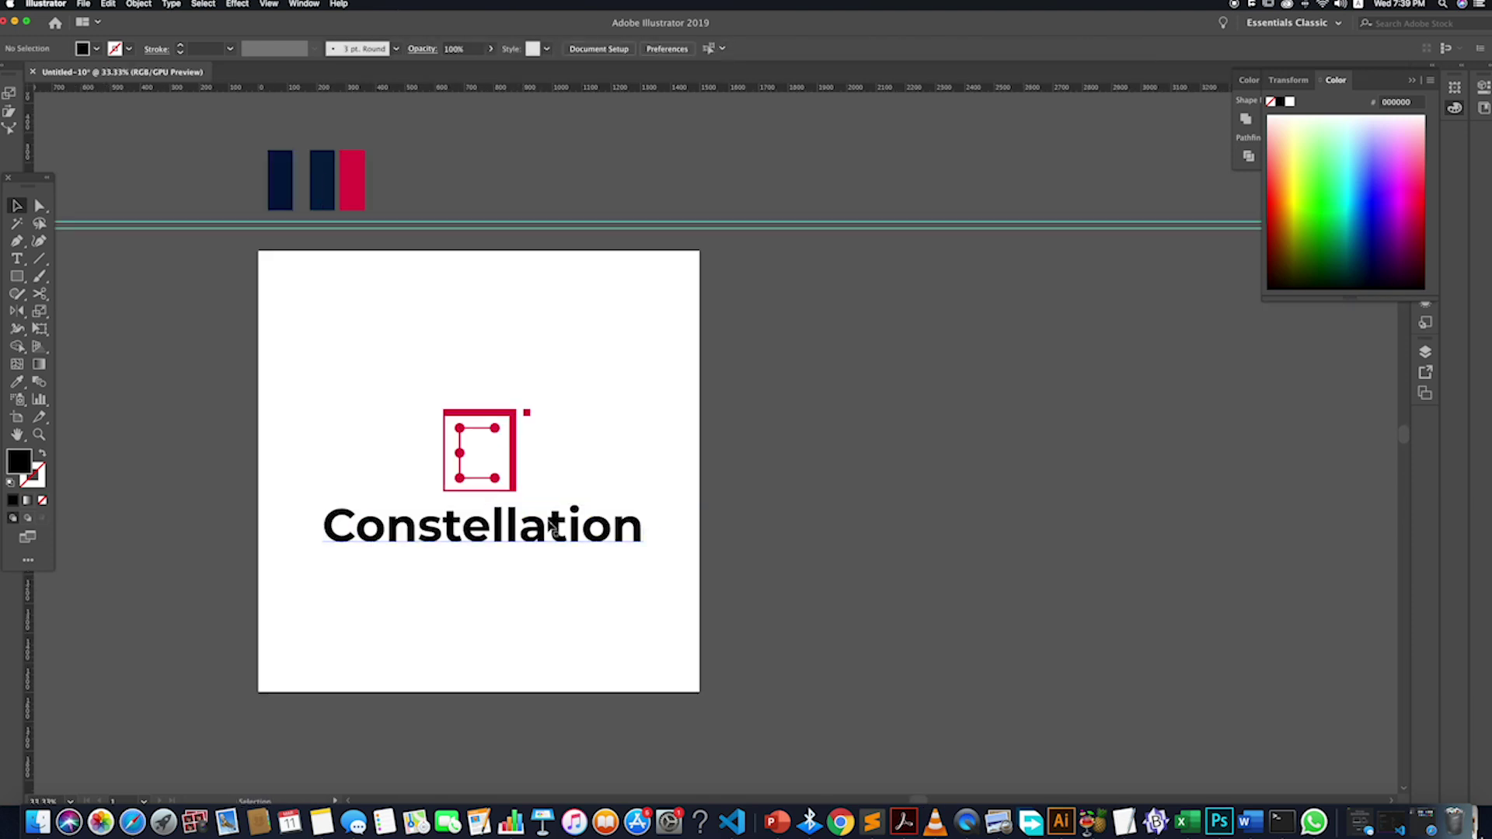
- Tighten the "Constellation" text's tracking to -10 and shift the text slightly to the right beneath the logo
{"action": "scroll", "coordinate": [497, 544], "scroll_direction": "up", "scroll_amount": 2}
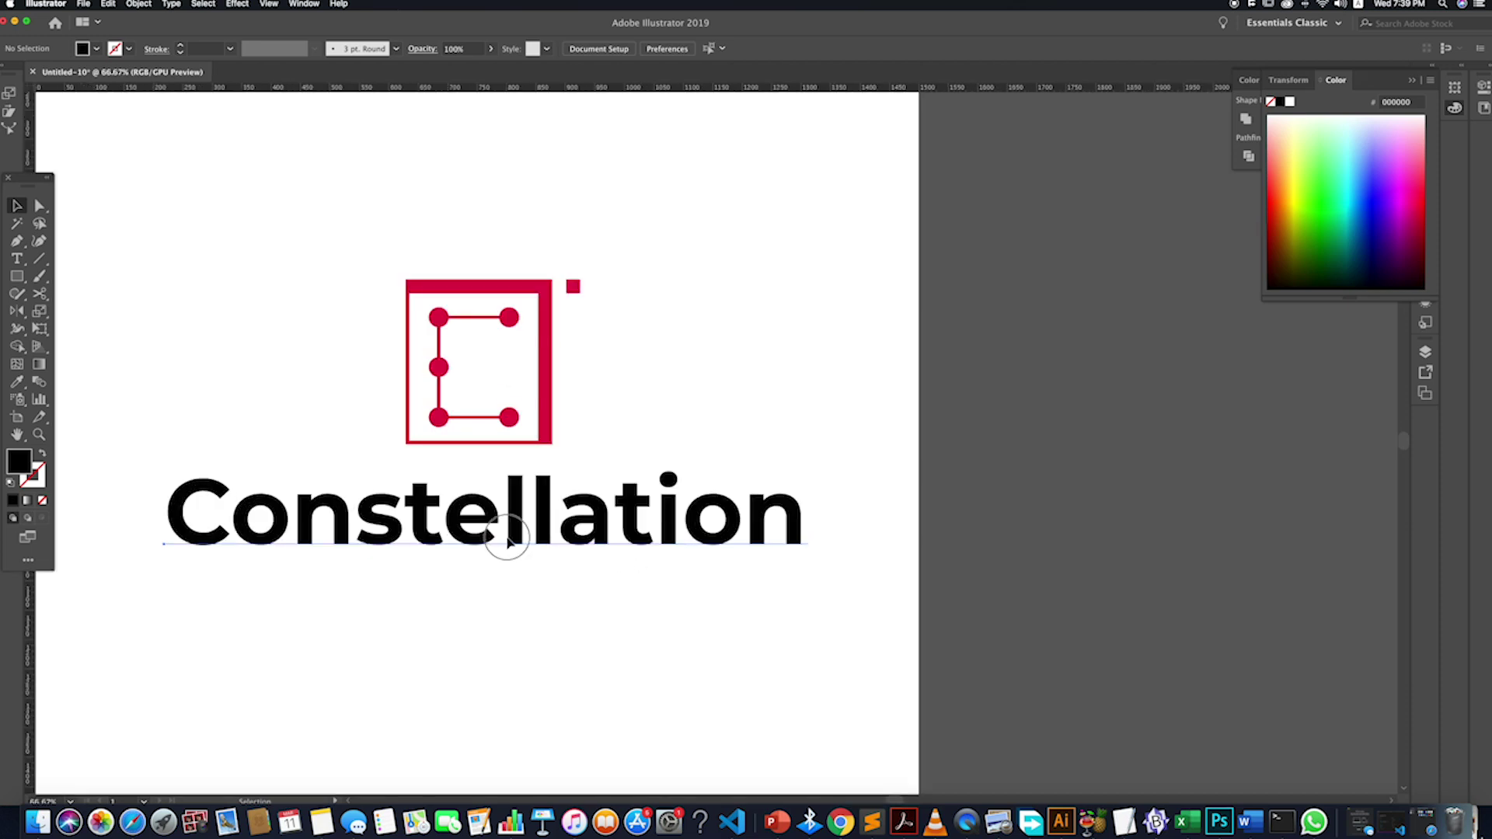
{"action": "left_click", "coordinate": [507, 539]}
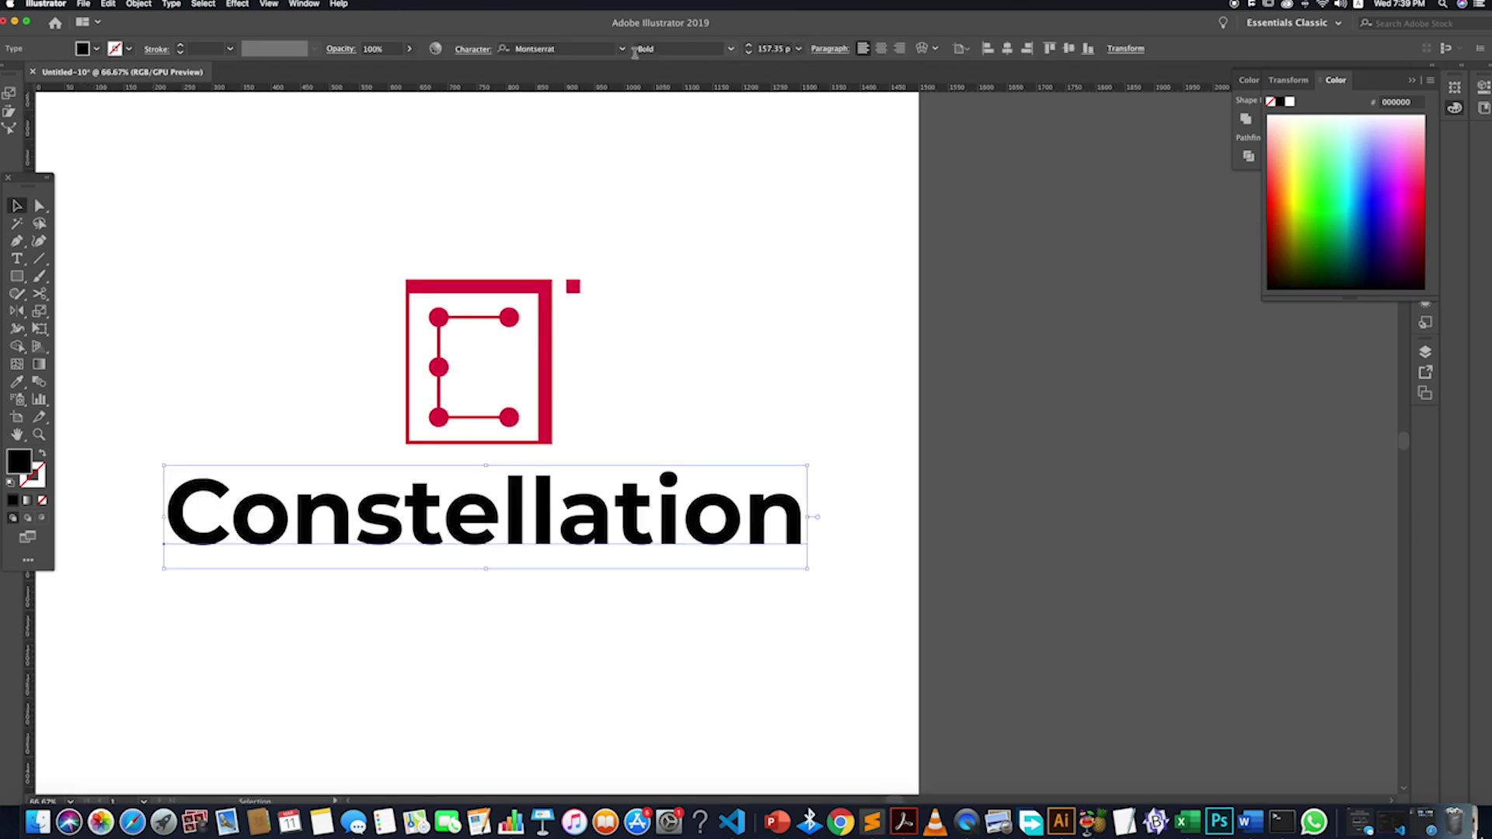
{"action": "left_click", "coordinate": [473, 48]}
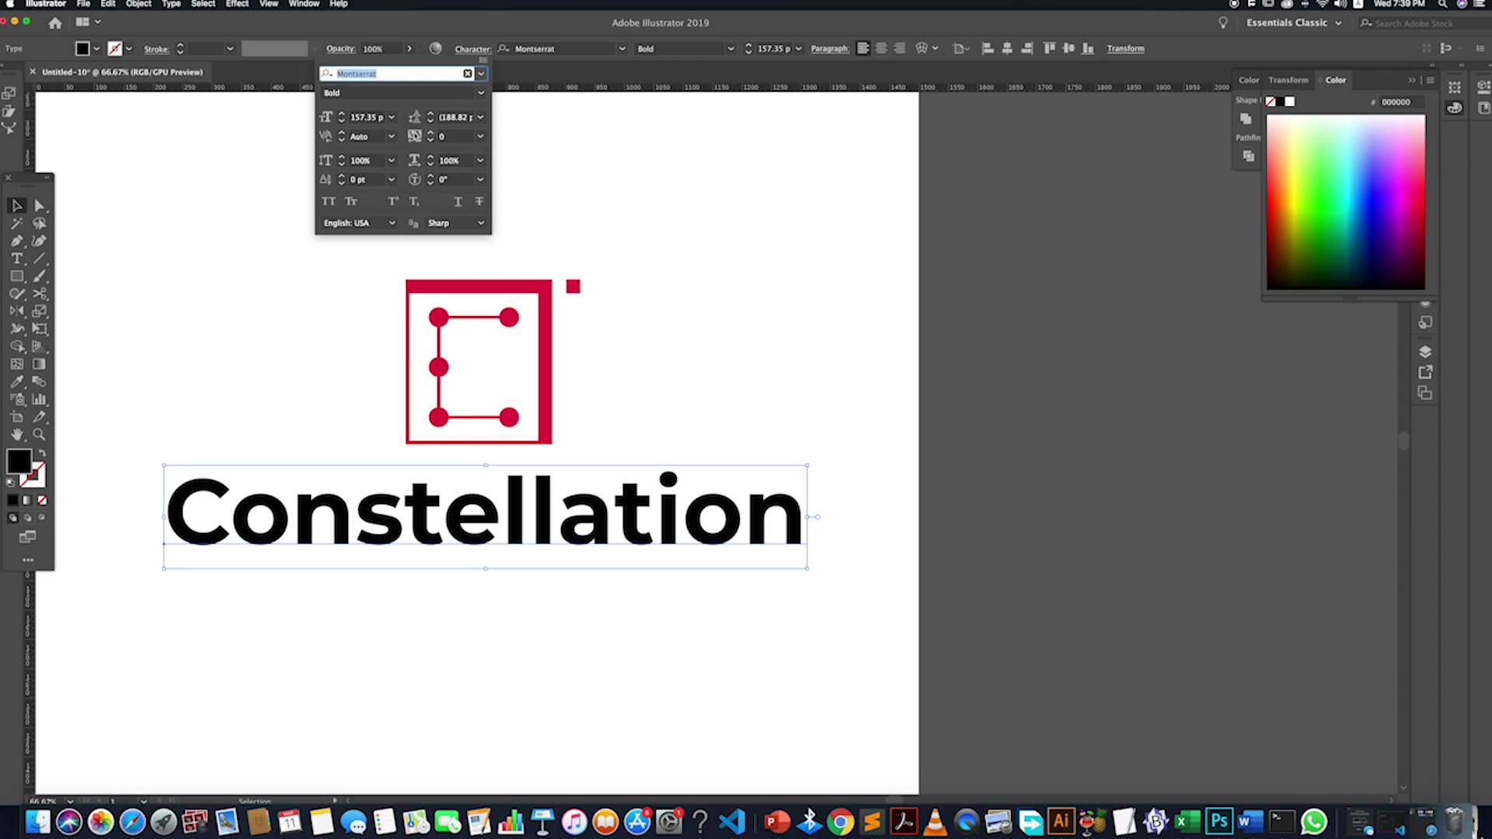
{"action": "left_click", "coordinate": [432, 141]}
{"action": "left_click", "coordinate": [432, 141]}
{"action": "left_click", "coordinate": [432, 141]}
{"action": "left_click", "coordinate": [433, 141]}
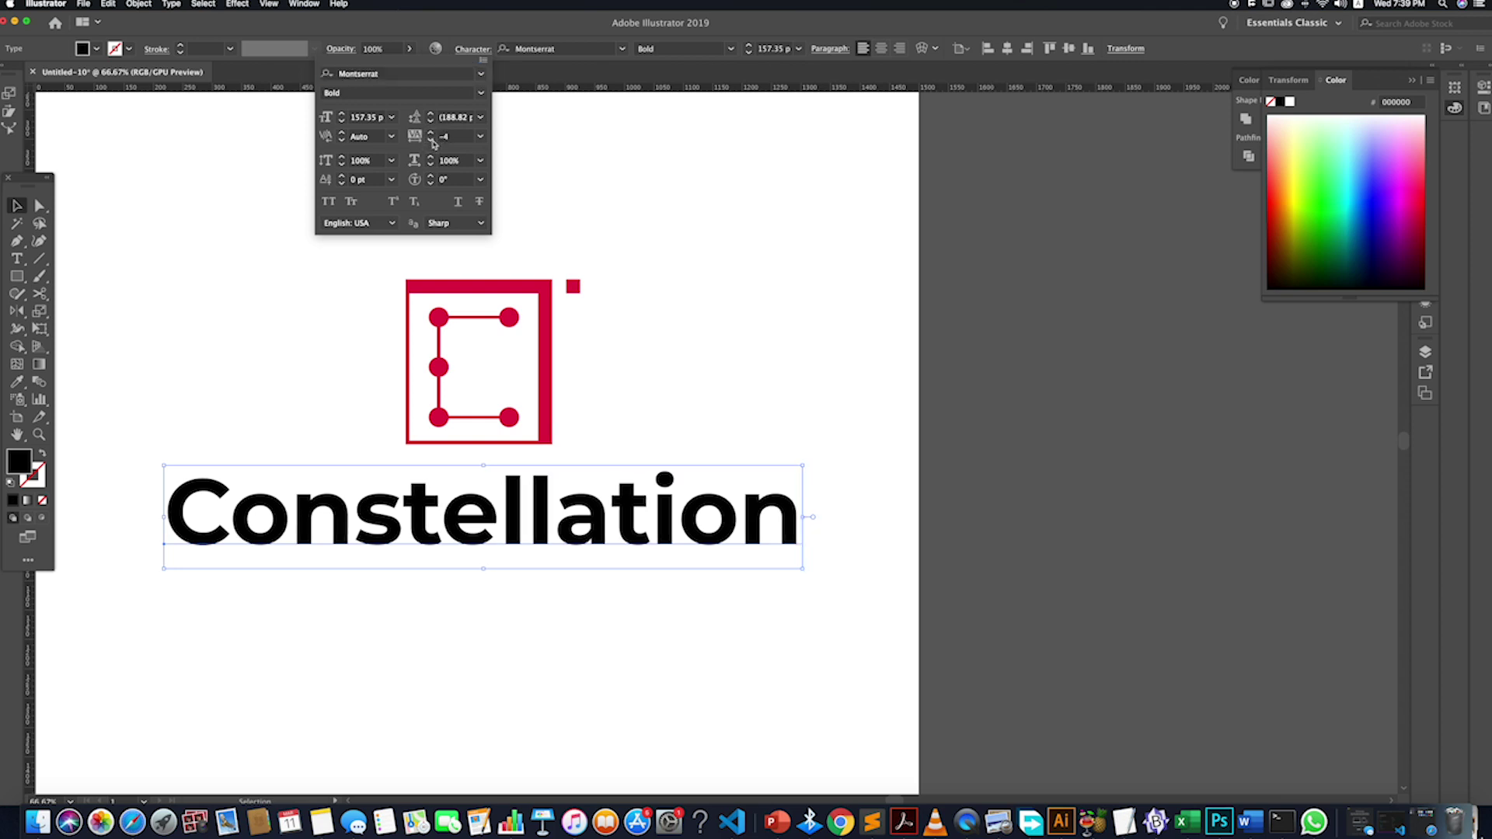
{"action": "left_click", "coordinate": [432, 141]}
{"action": "left_click", "coordinate": [432, 141]}
{"action": "left_click", "coordinate": [433, 141]}
{"action": "left_click", "coordinate": [432, 141]}
{"action": "left_click", "coordinate": [432, 141]}
{"action": "left_click", "coordinate": [432, 140]}
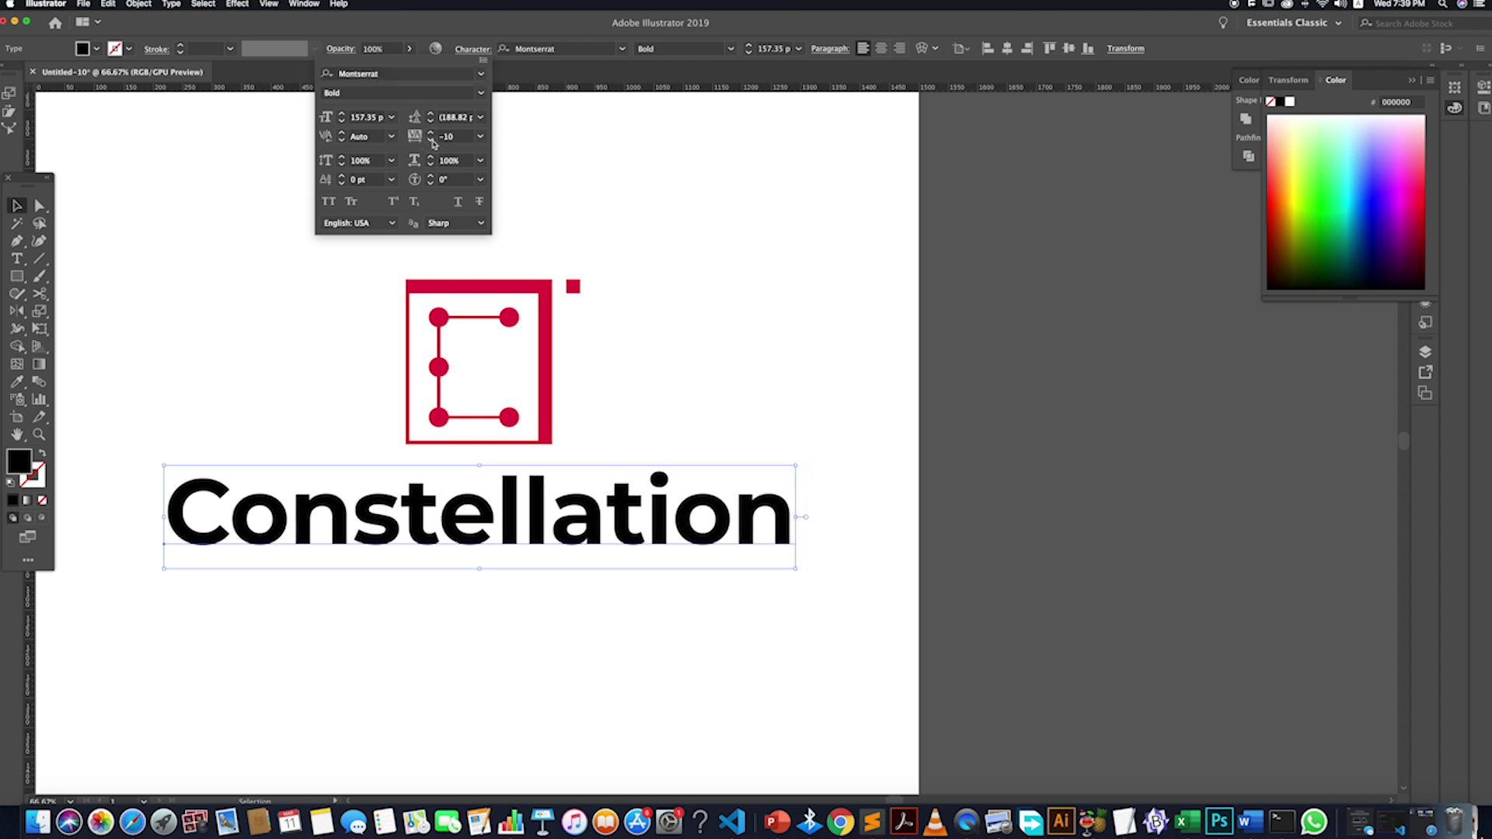
{"action": "left_click", "coordinate": [804, 384]}
{"action": "left_click_drag", "start_coordinate": [493, 526], "coordinate": [505, 526]}
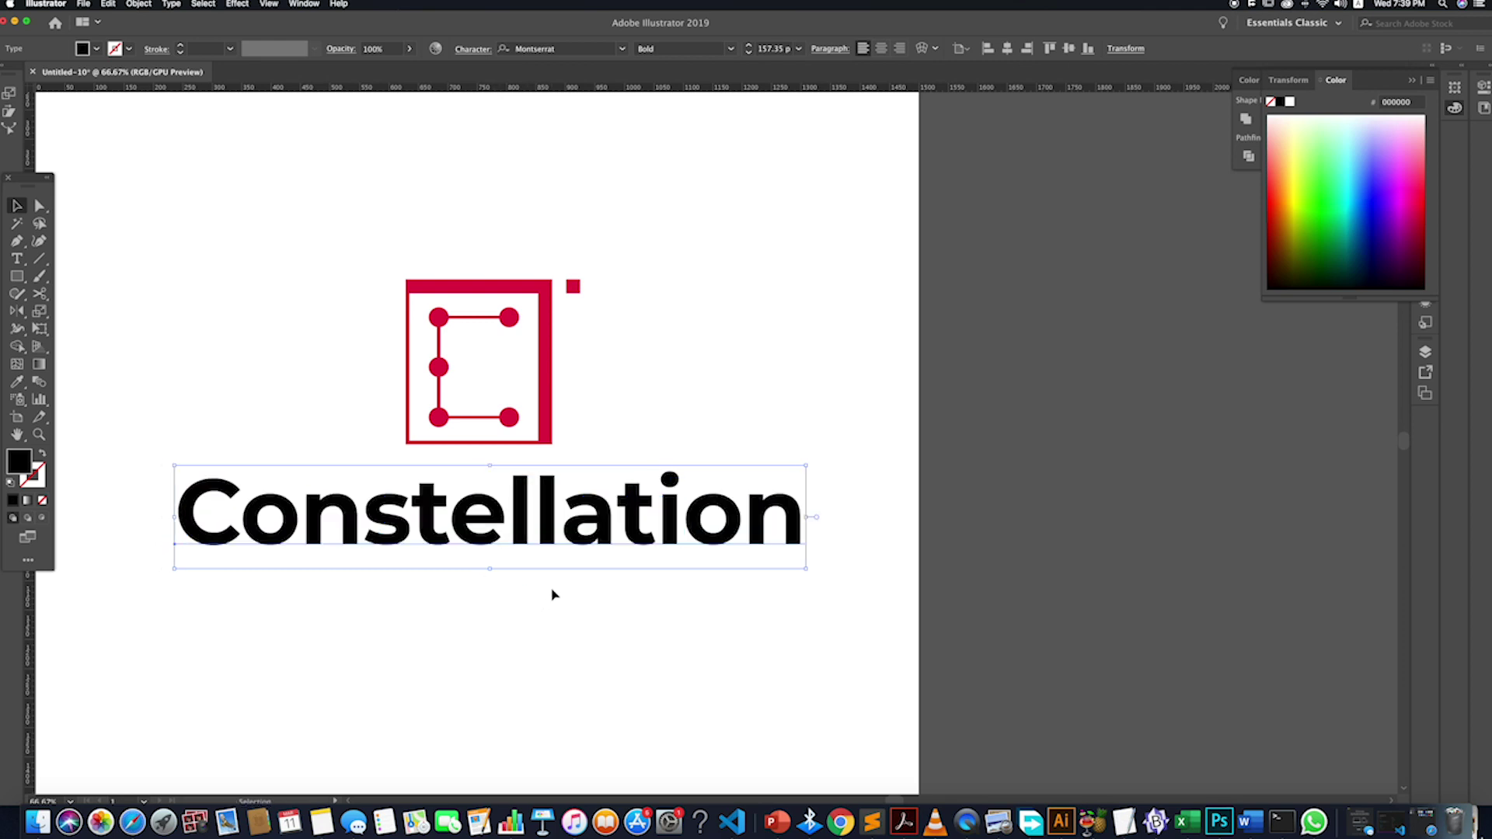
- Duplicate the "Constellation" text directly beneath itself and replace the copy's wording with "Technologies"
{"action": "left_click", "coordinate": [553, 595]}
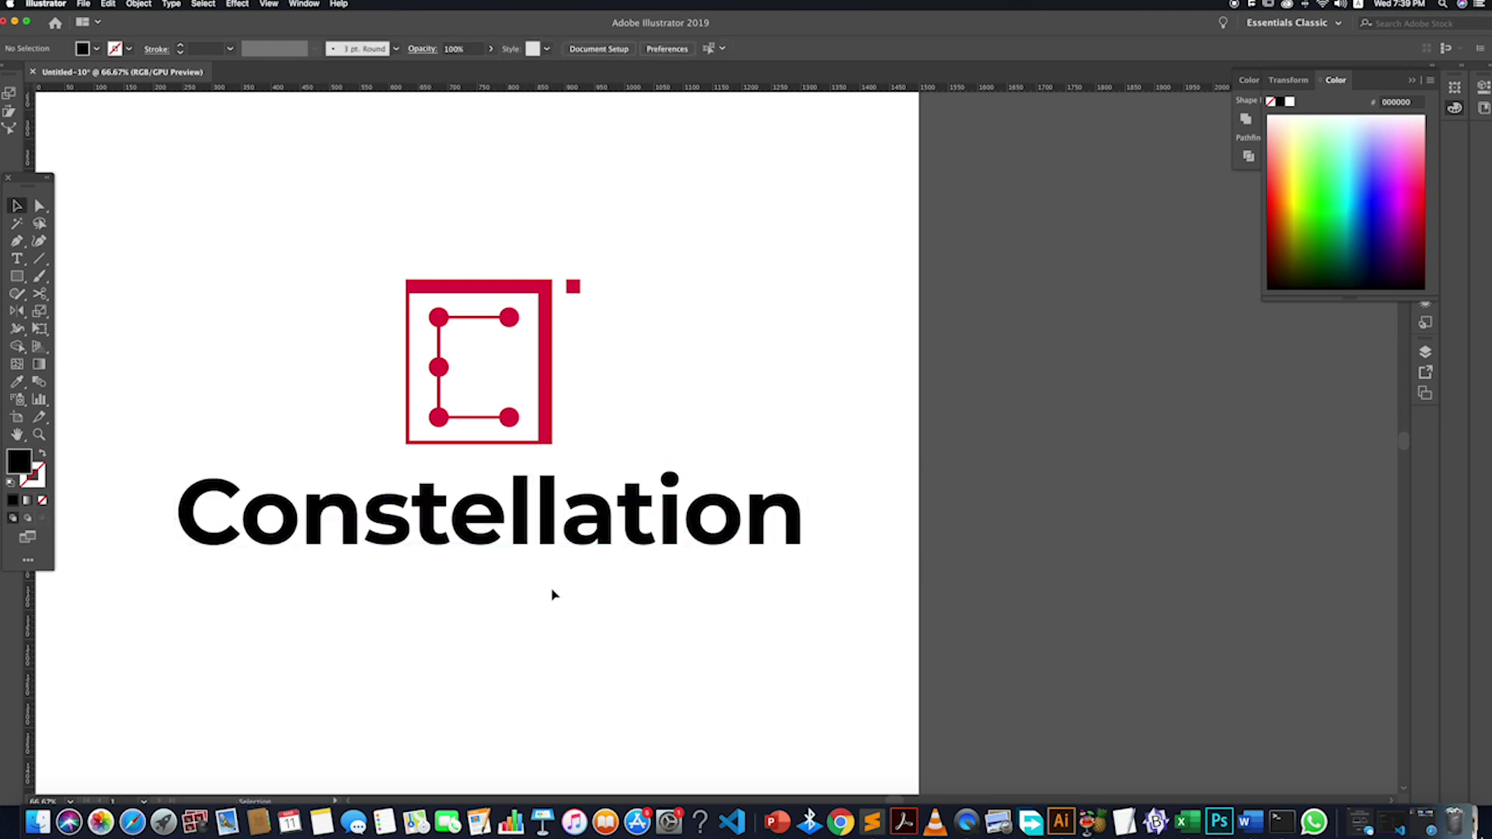
{"action": "scroll", "coordinate": [553, 594], "scroll_direction": "down", "scroll_amount": 2}
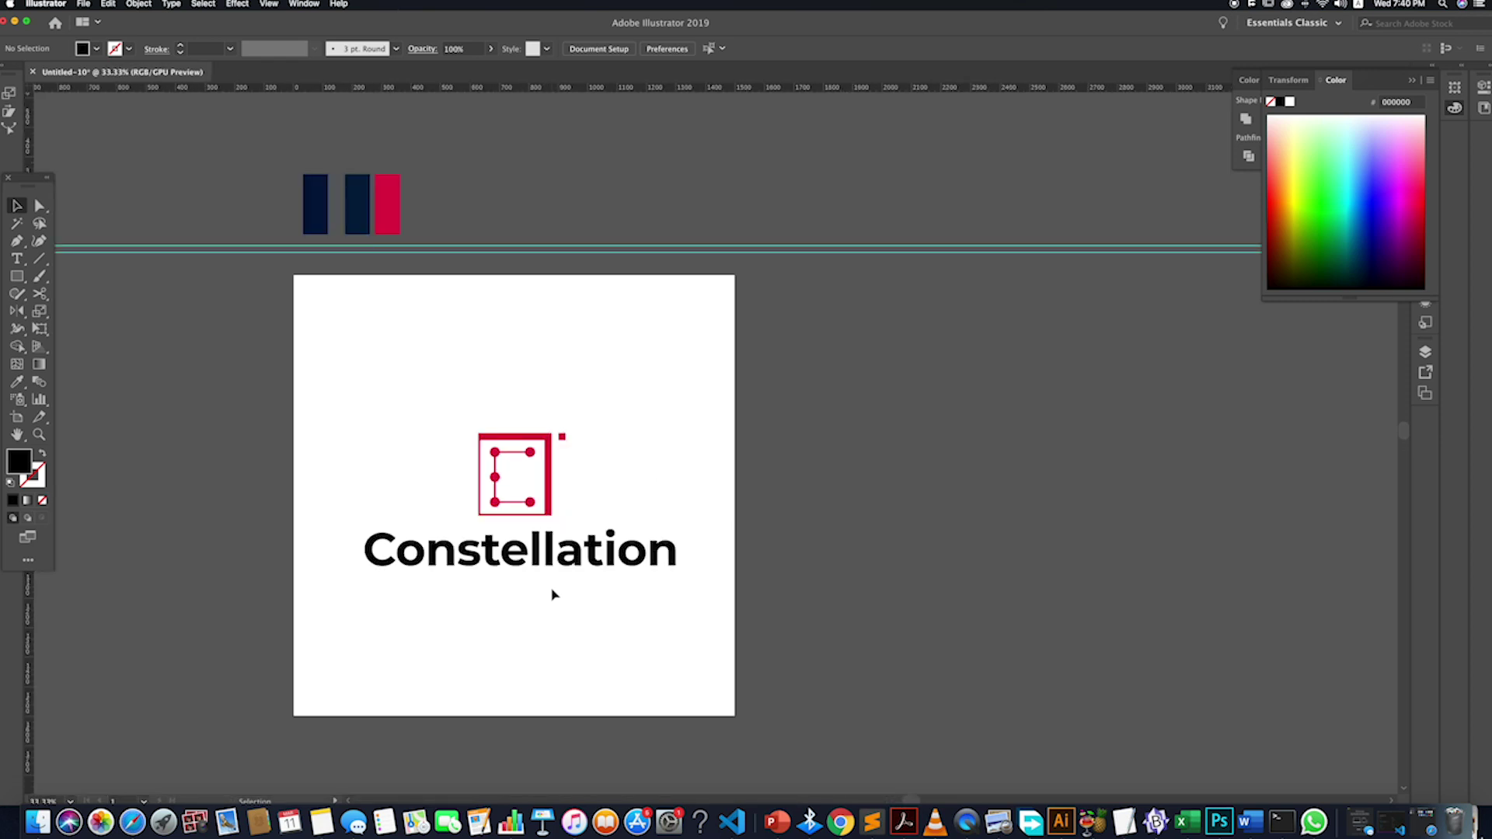
{"action": "left_click_drag", "start_coordinate": [561, 557], "coordinate": [561, 602]}
{"action": "double_click", "coordinate": [561, 602]}
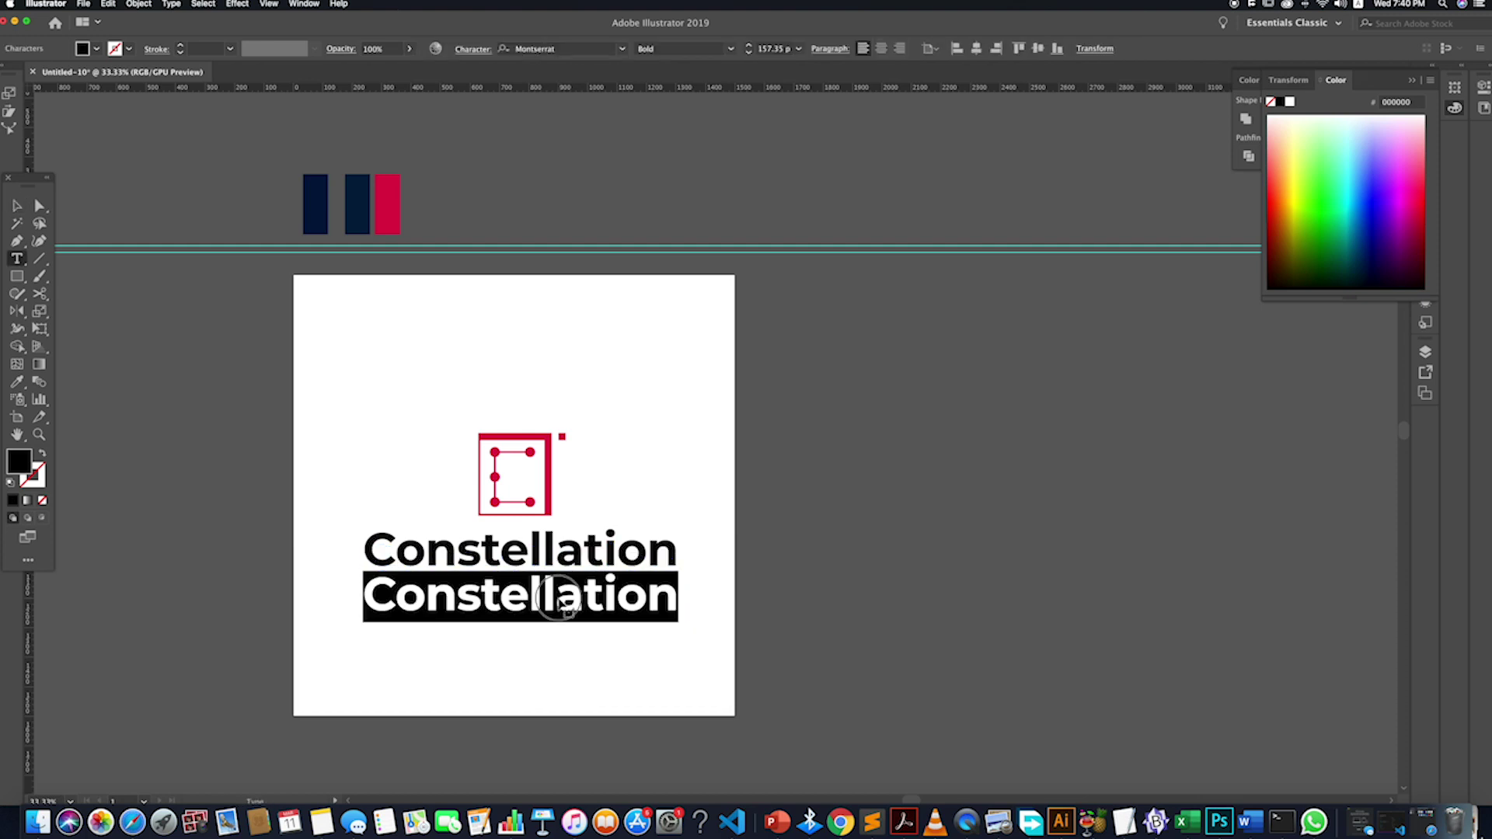
{"action": "type", "text": "Tech"}
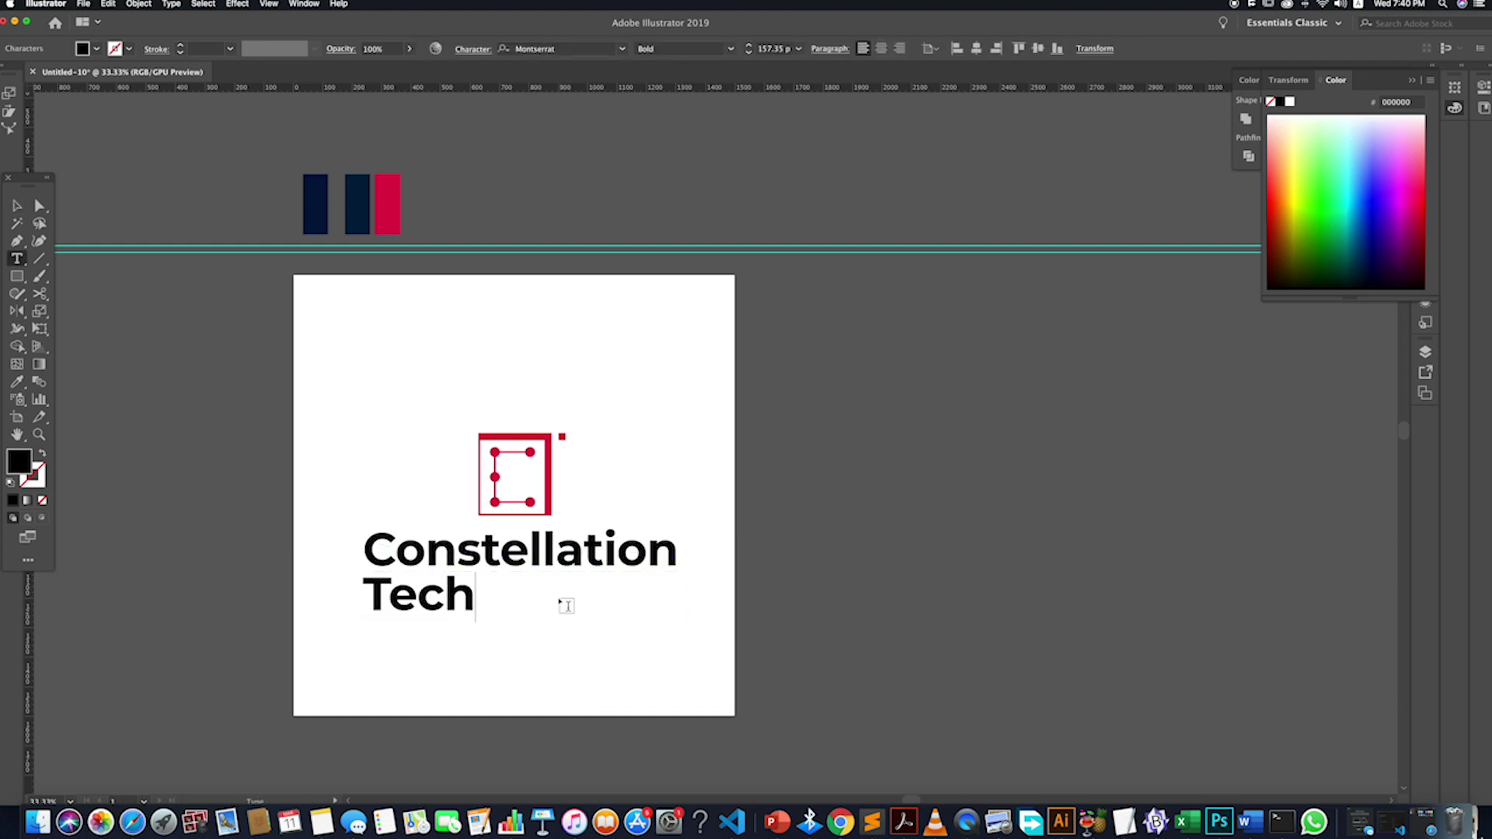
{"action": "type", "text": "nolo"}
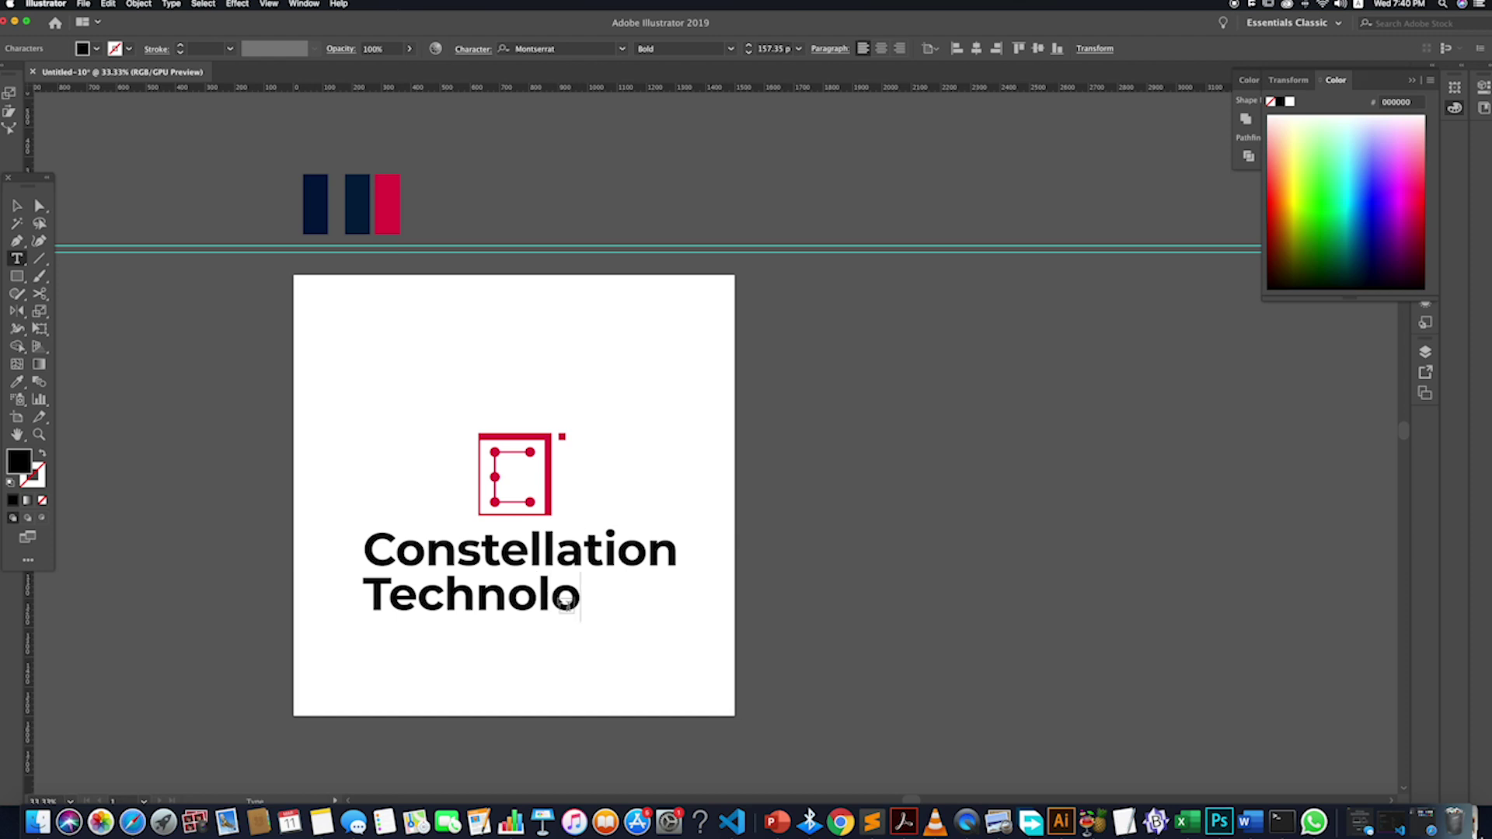
{"action": "type", "text": "gies"}
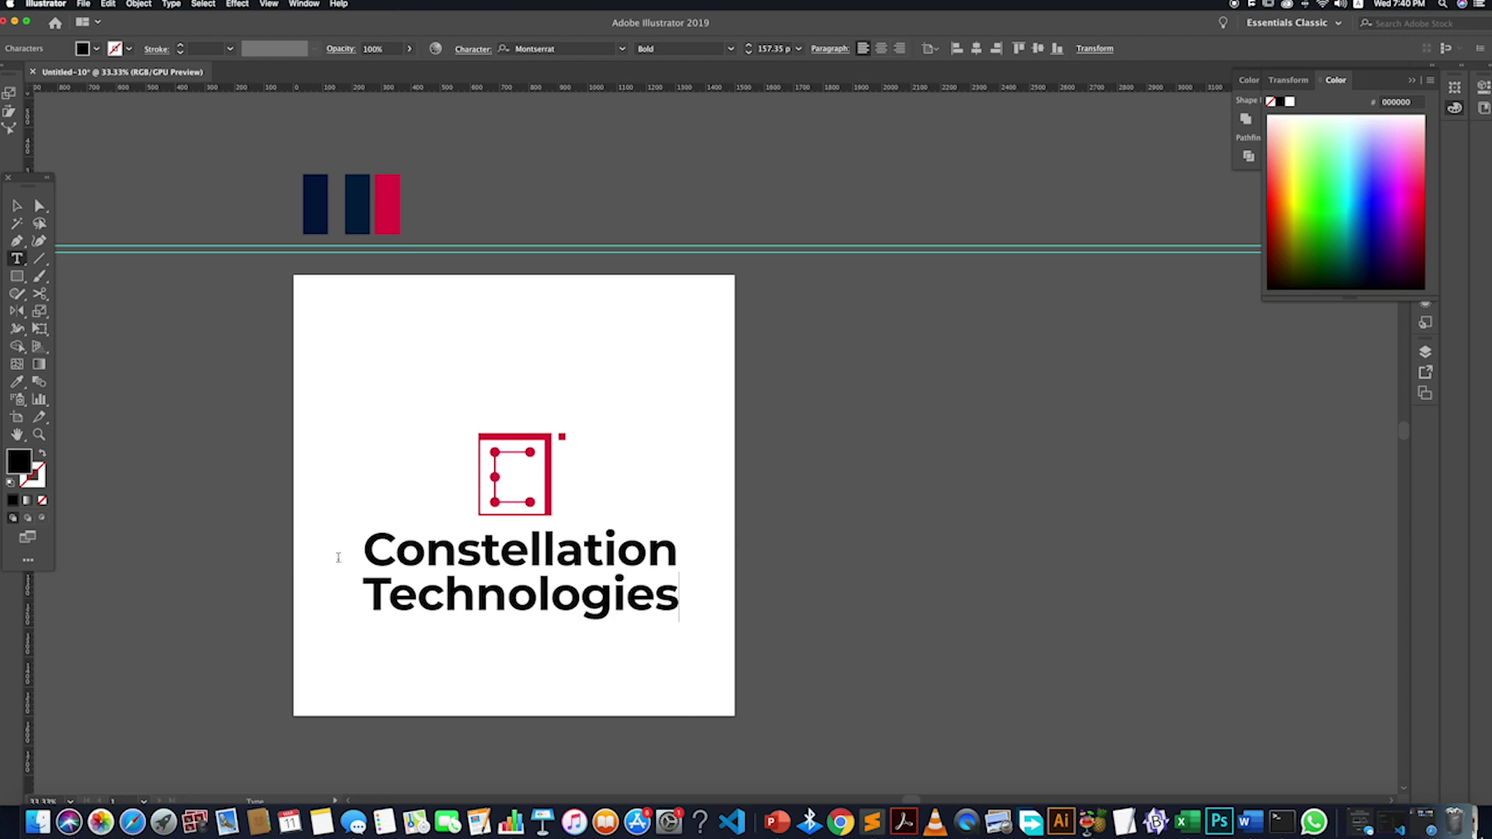
- Switch to Safari, review the client's logo request response for the company name, and return to Illustrator with the text deselected
{"action": "left_click", "coordinate": [132, 823]}
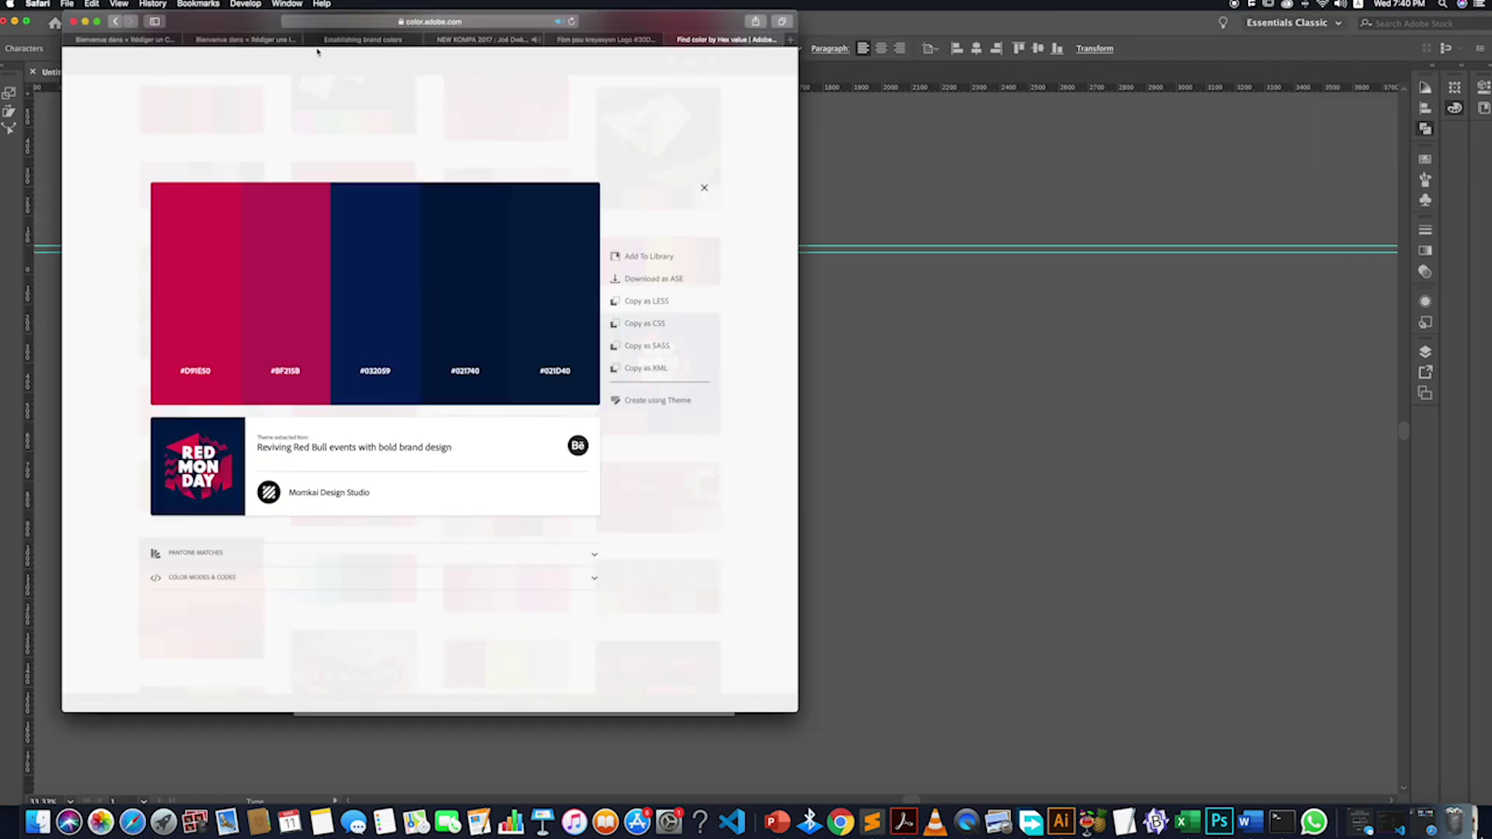
{"action": "left_click", "coordinate": [627, 42]}
{"action": "scroll", "coordinate": [396, 303], "scroll_direction": "up", "scroll_amount": 15}
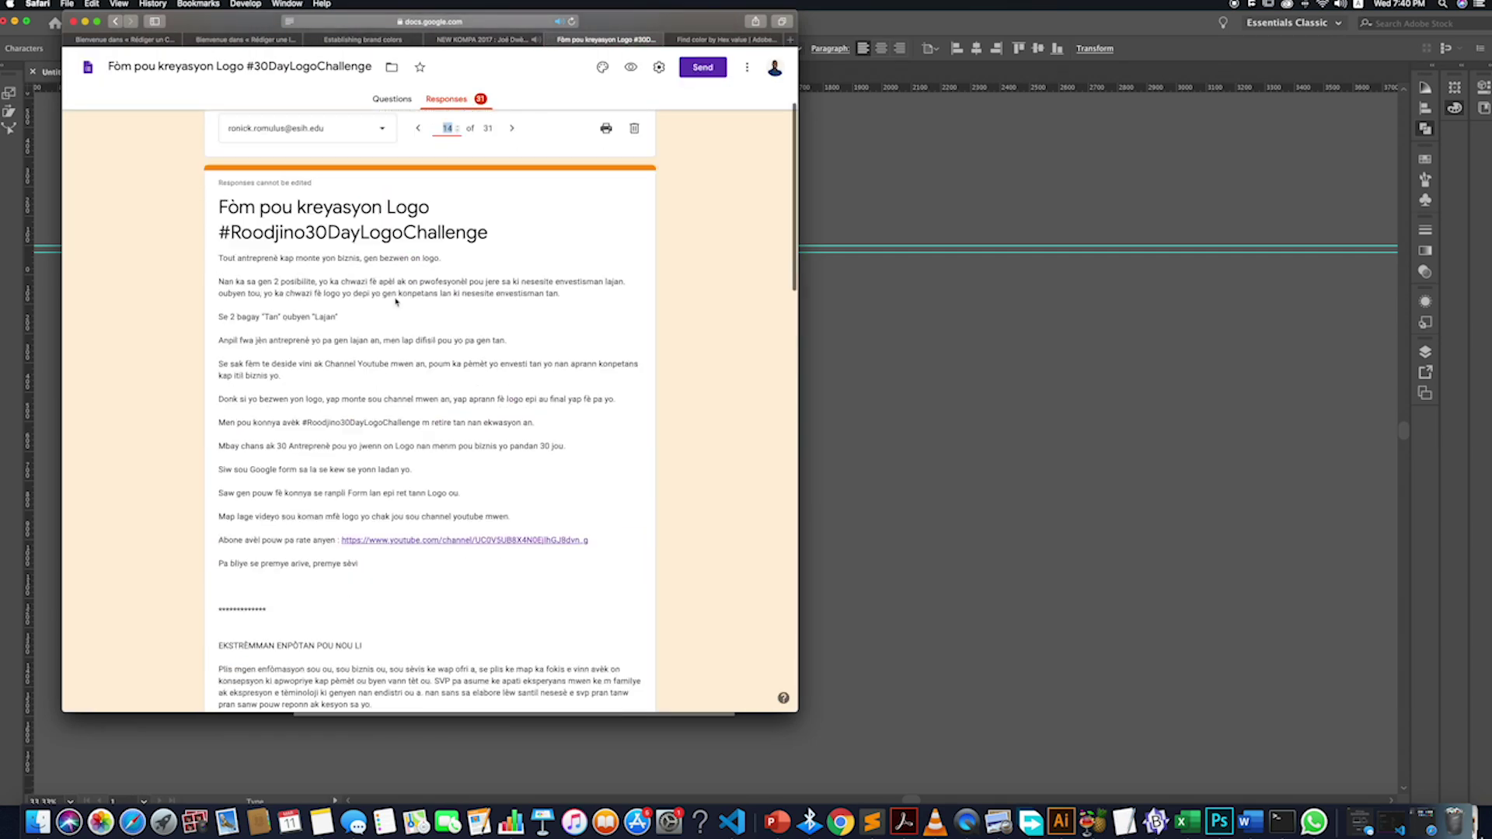
{"action": "scroll", "coordinate": [396, 303], "scroll_direction": "down", "scroll_amount": 5}
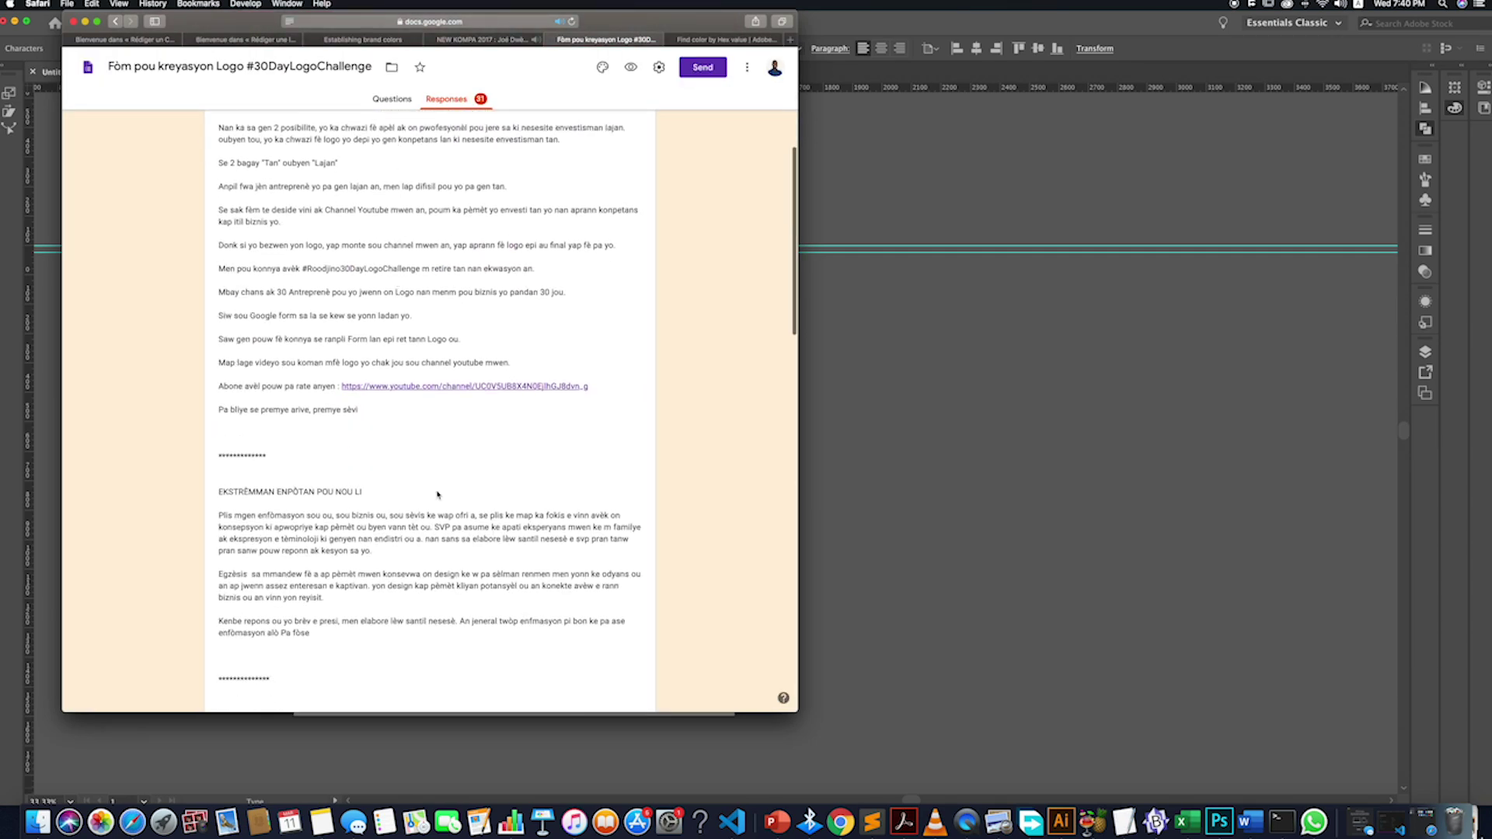
{"action": "scroll", "coordinate": [437, 495], "scroll_direction": "down", "scroll_amount": 12}
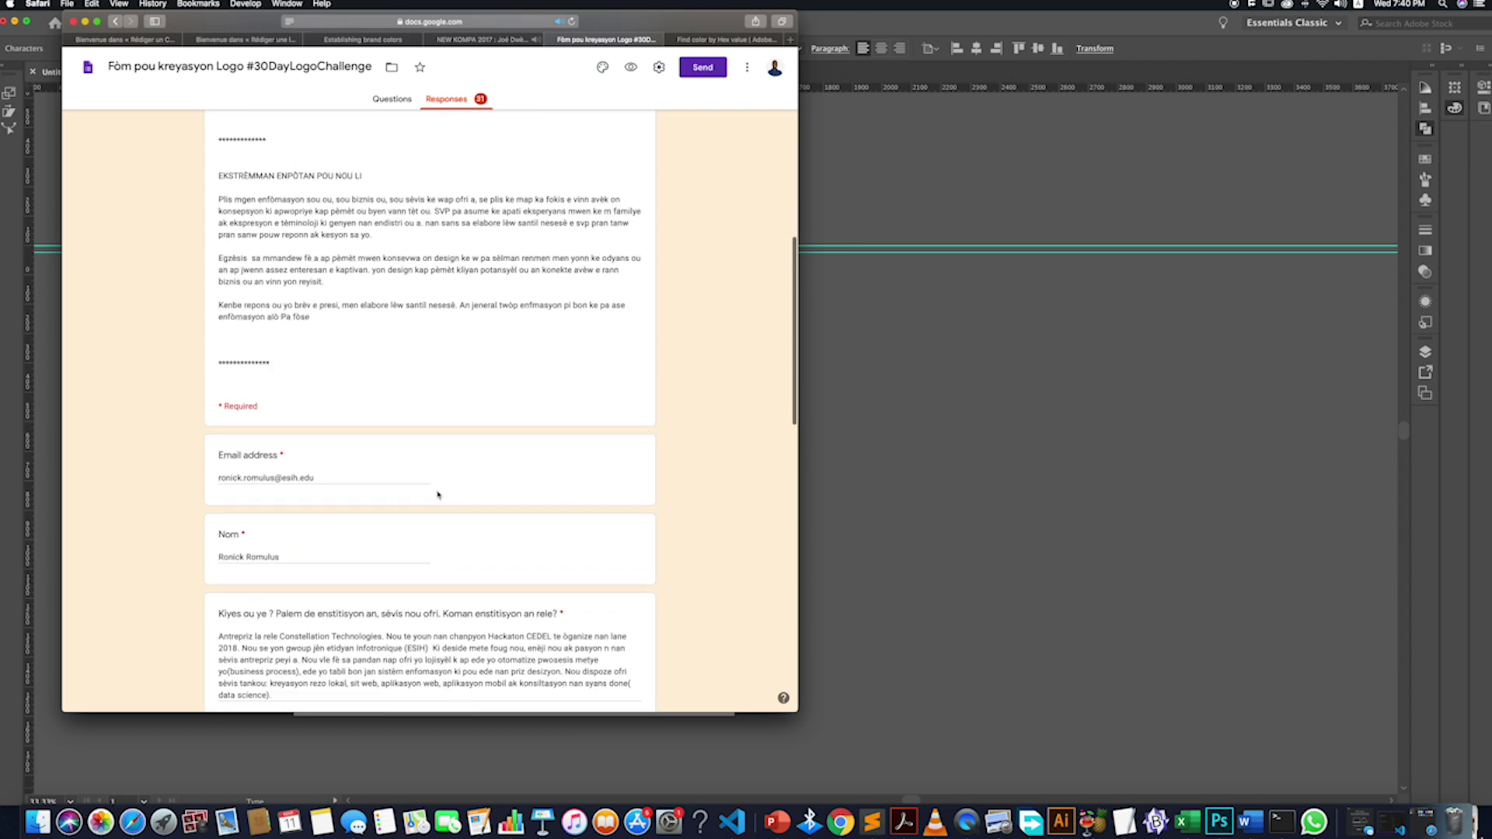
{"action": "left_click", "coordinate": [911, 492]}
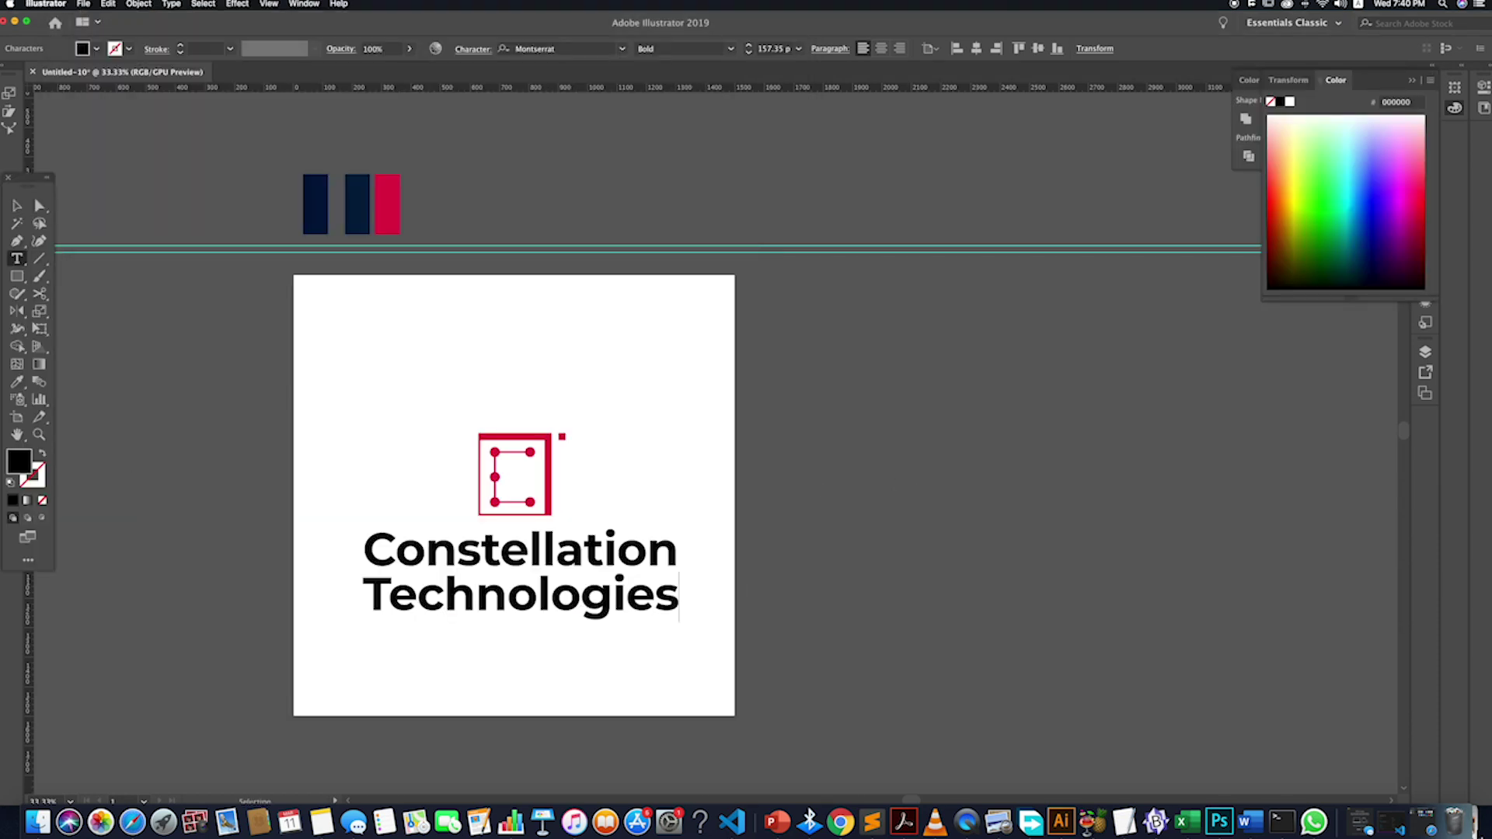
{"action": "key", "text": "Escape"}
{"action": "left_click", "coordinate": [892, 585]}
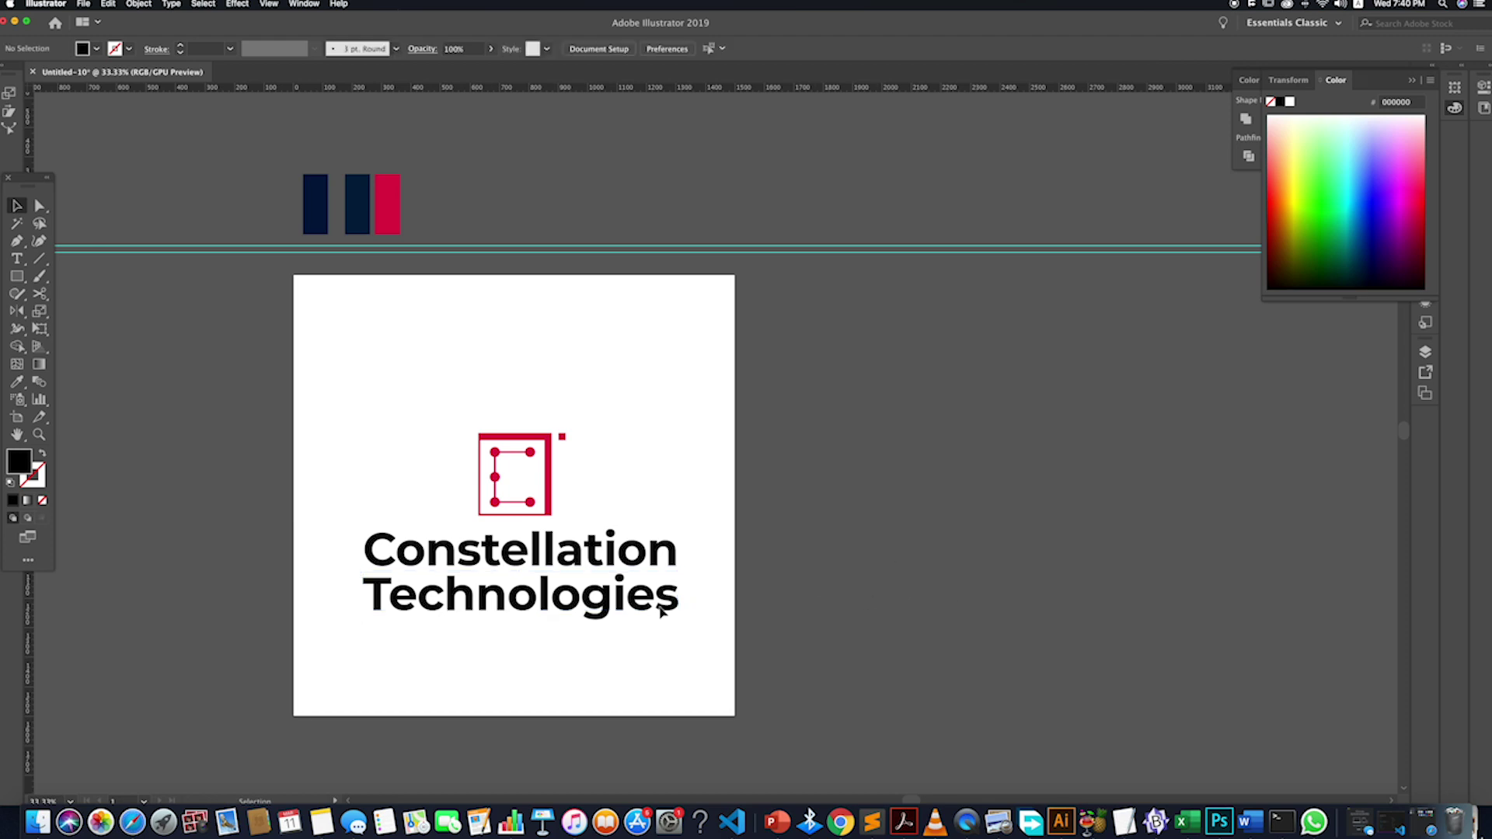
- Convert the "Constellation" text to outlines and ungroup its letters
{"action": "scroll", "coordinate": [634, 631], "scroll_direction": "down", "scroll_amount": 5}
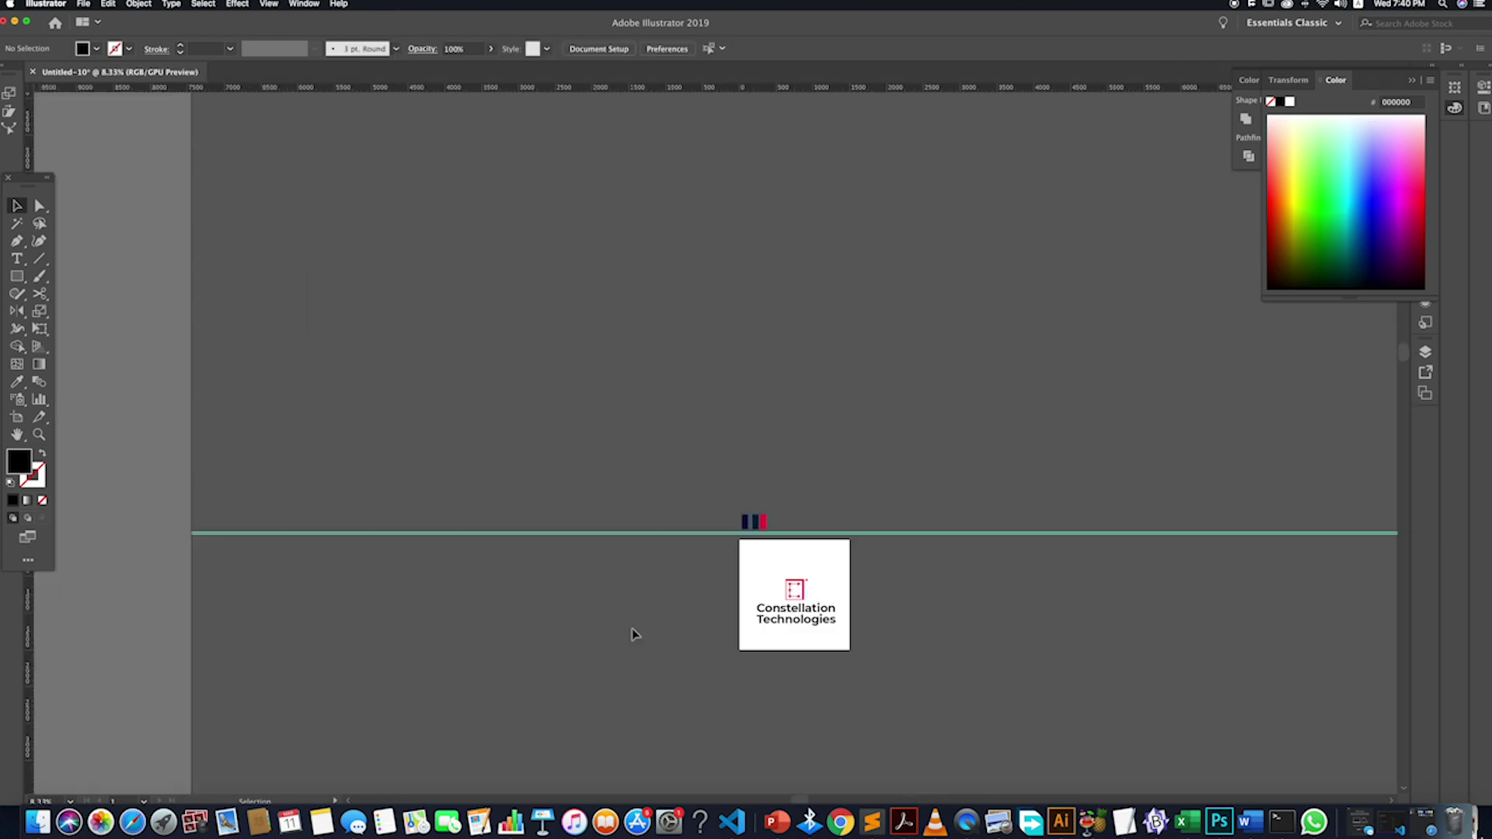
{"action": "scroll", "coordinate": [835, 639], "scroll_direction": "up", "scroll_amount": 5}
{"action": "left_click_drag", "start_coordinate": [876, 653], "coordinate": [281, 208]}
{"action": "left_click", "coordinate": [954, 522]}
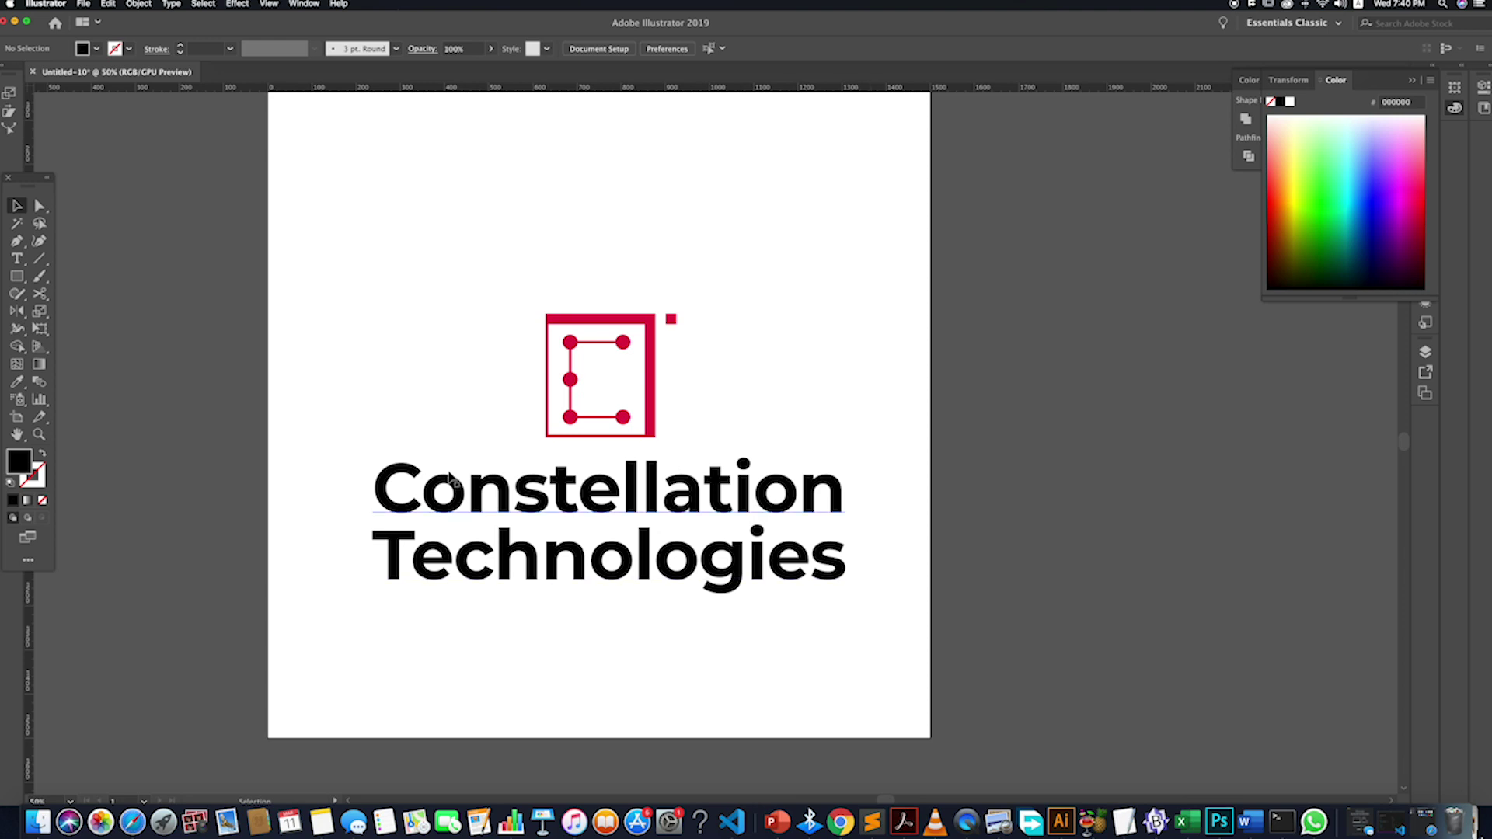
{"action": "left_click", "coordinate": [455, 497]}
{"action": "right_click", "coordinate": [455, 497]}
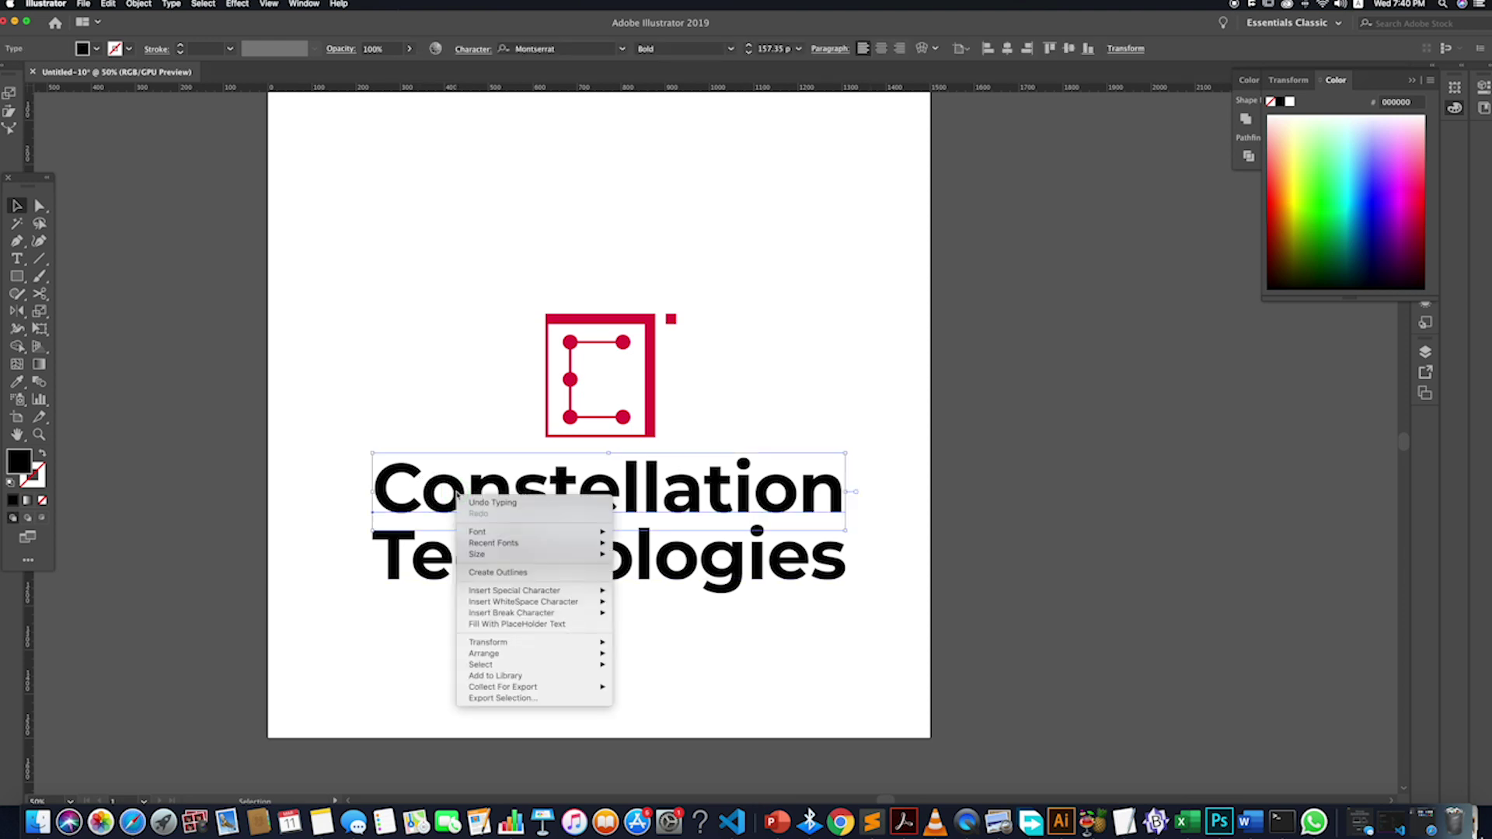
{"action": "left_click", "coordinate": [510, 573]}
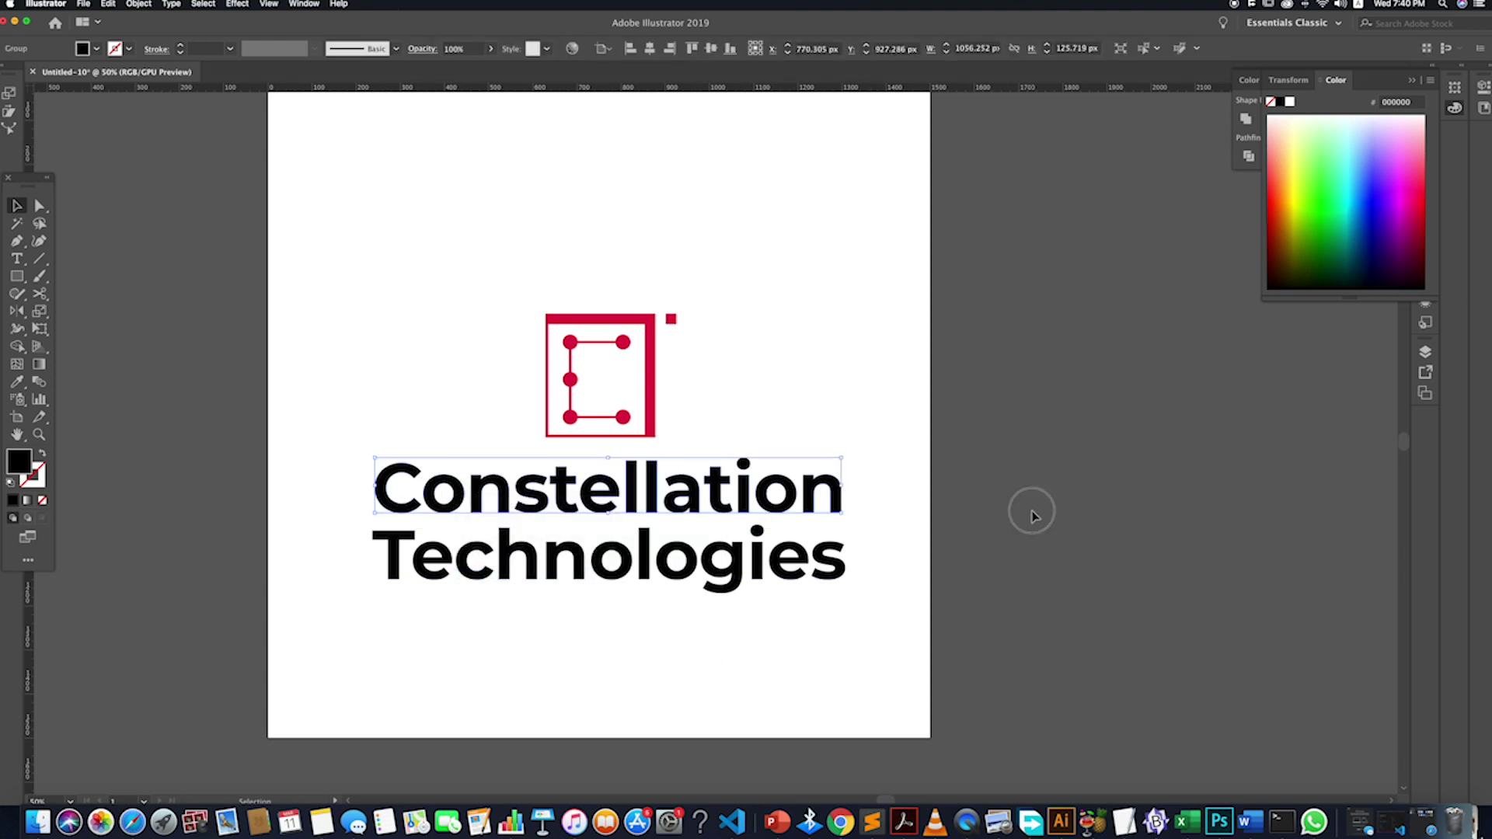
{"action": "right_click", "coordinate": [624, 501]}
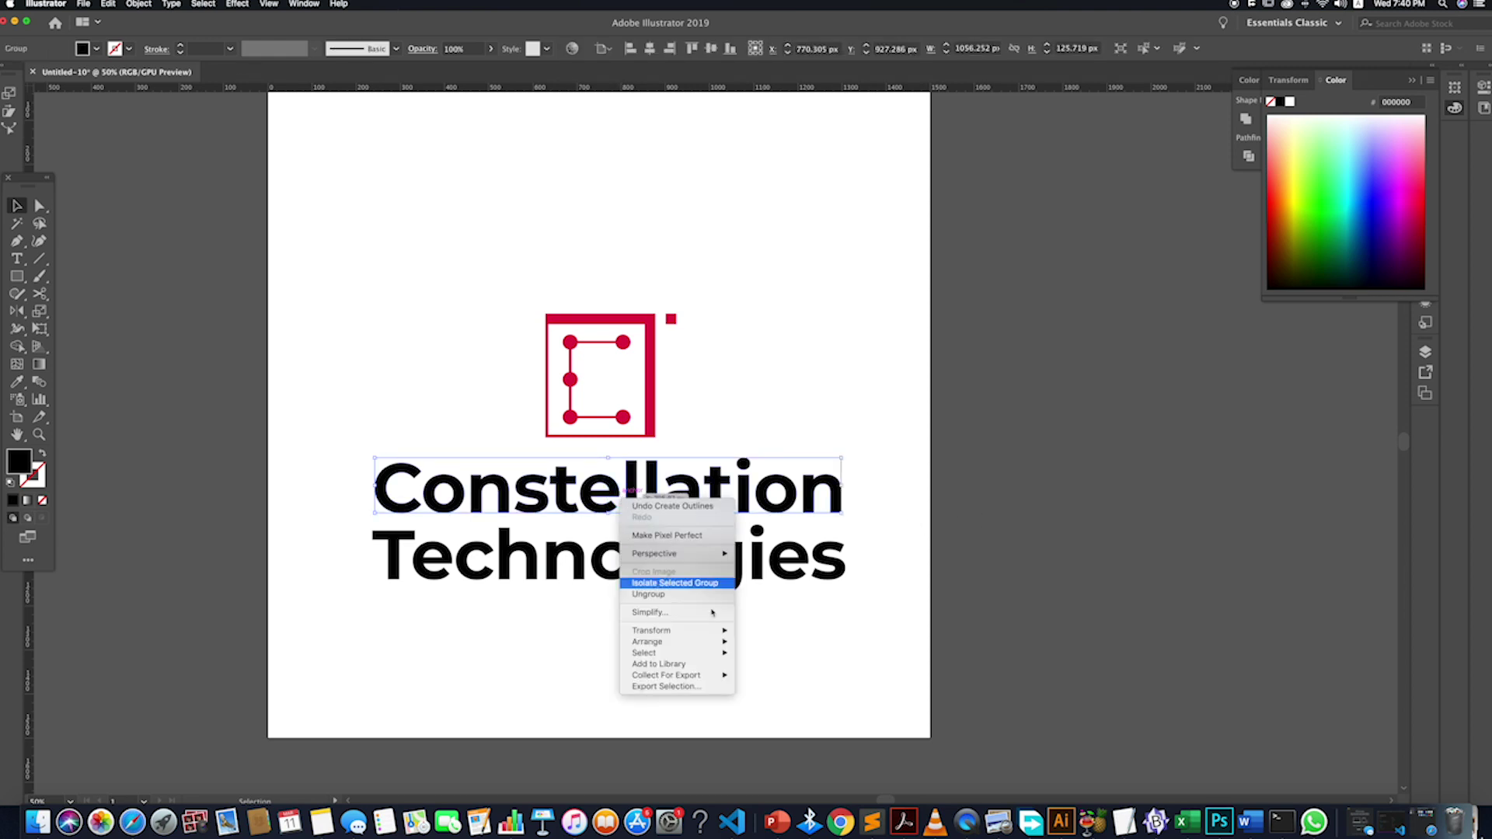
{"action": "left_click", "coordinate": [652, 595]}
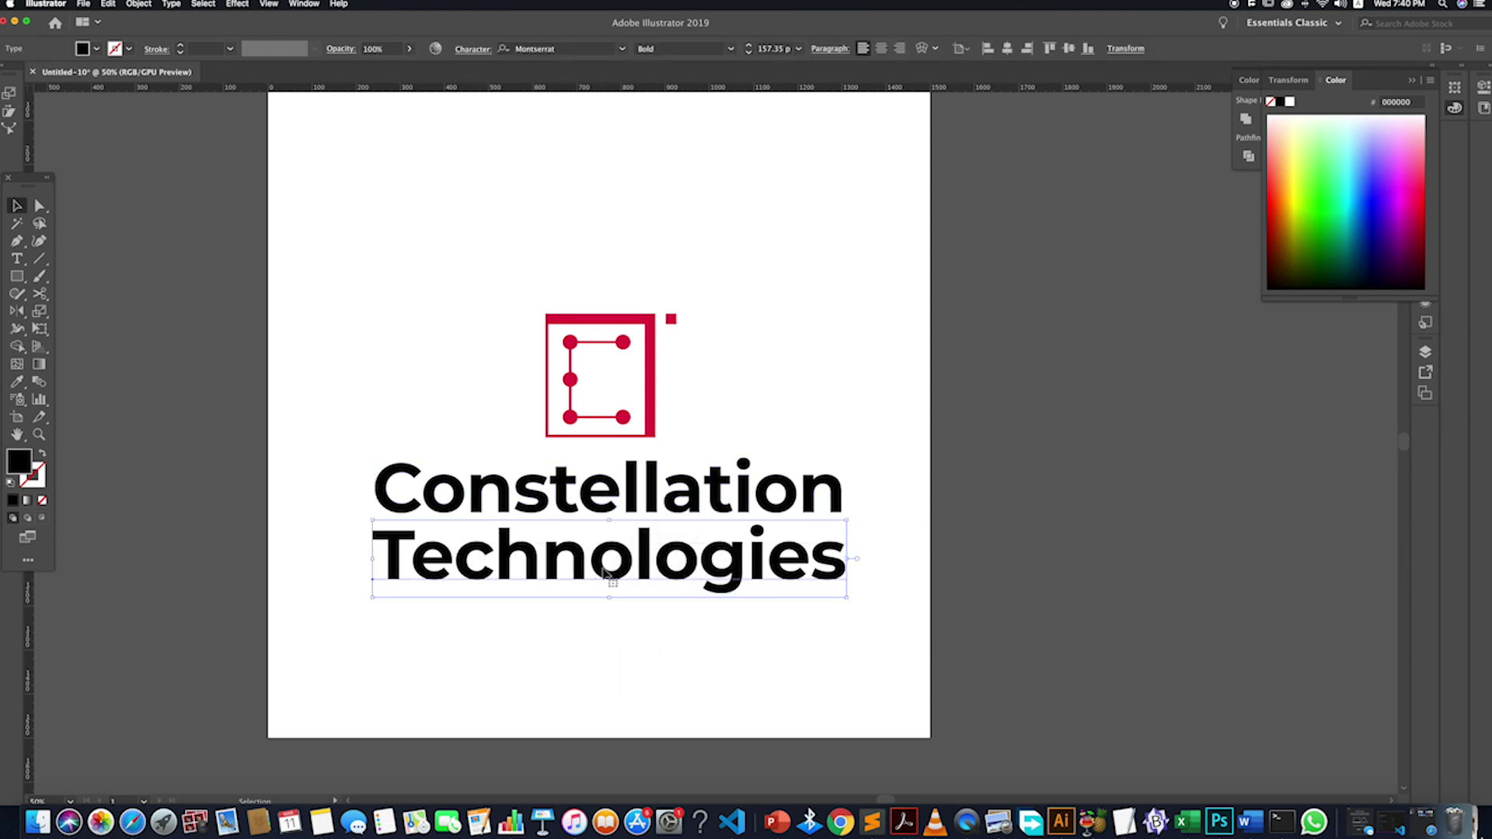
- Move the "Technologies" text lower on the artboard, leaving a clear gap beneath "Constellation"
{"action": "left_click_drag", "start_coordinate": [478, 547], "coordinate": [476, 629]}
{"action": "left_click", "coordinate": [448, 468]}
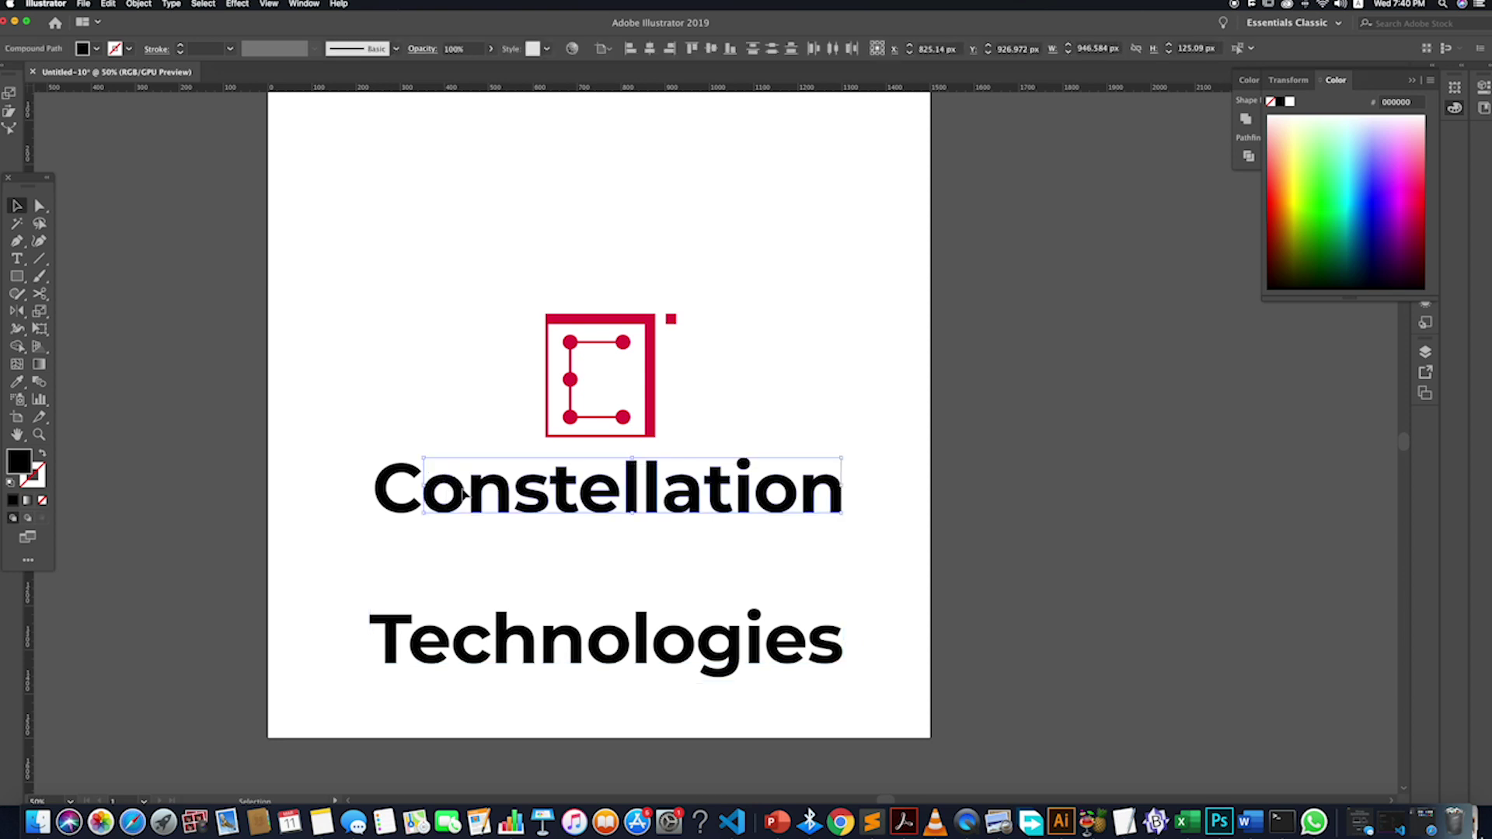
{"action": "scroll", "coordinate": [451, 498], "scroll_direction": "up", "scroll_amount": 2}
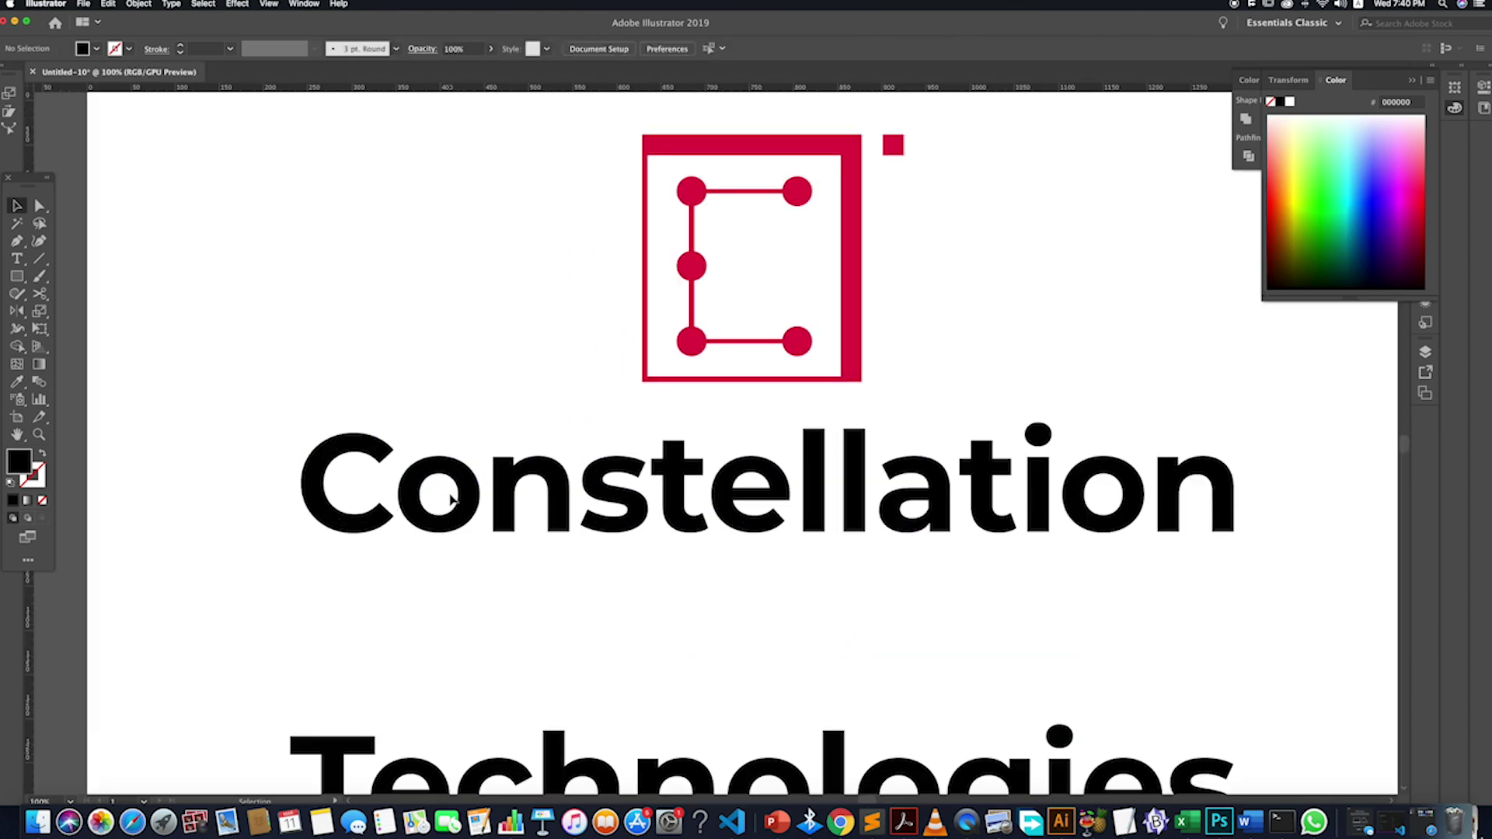
- Draw a narrow black spacer rectangle about 14 x 92 px in the gap between the first "o" and "n" of "Constellation"
{"action": "left_click", "coordinate": [17, 275]}
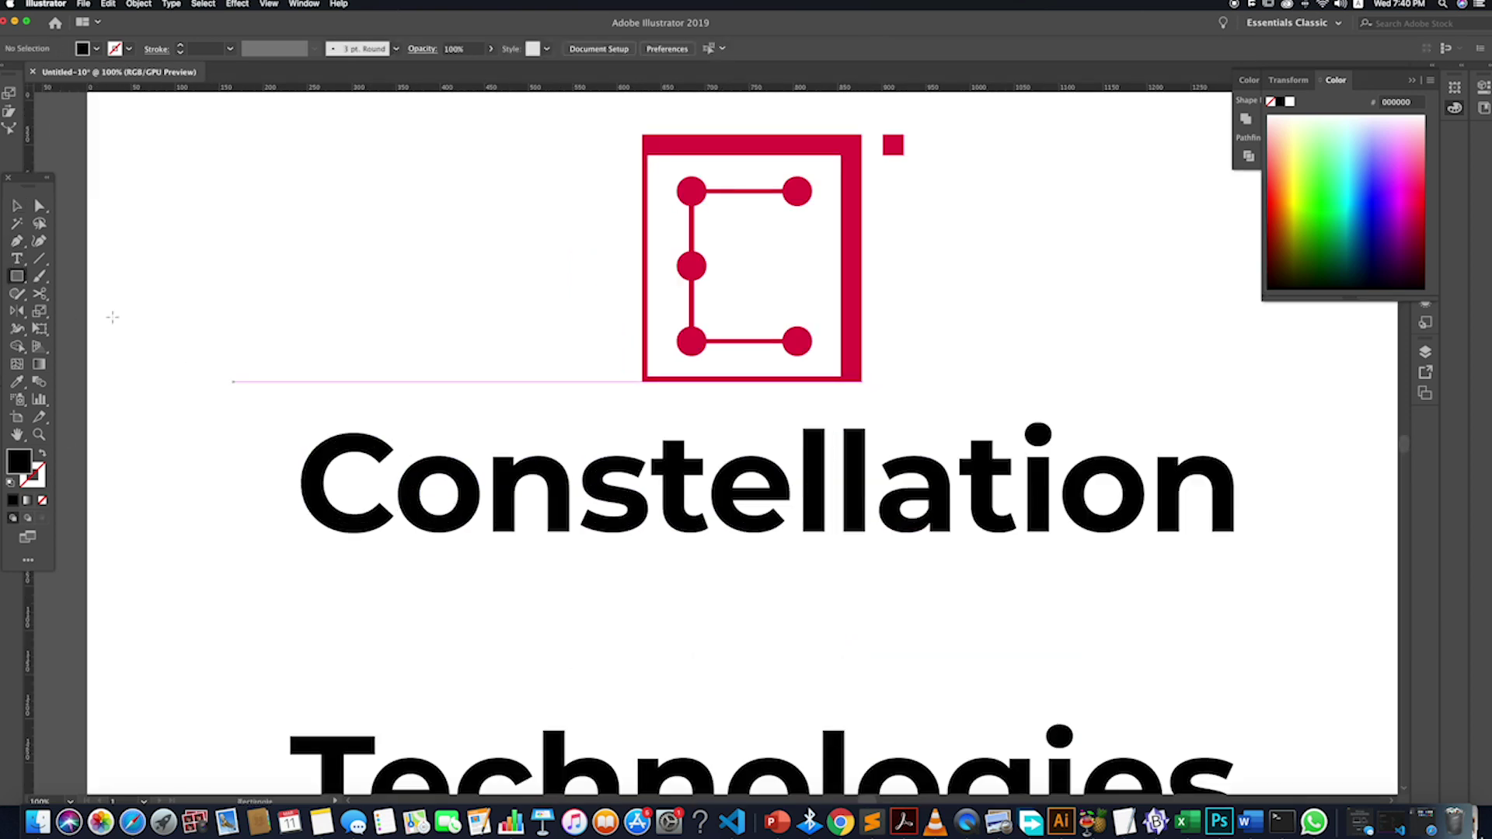
{"action": "scroll", "coordinate": [492, 497], "scroll_direction": "up", "scroll_amount": 2}
{"action": "left_click_drag", "start_coordinate": [464, 420], "coordinate": [491, 581]}
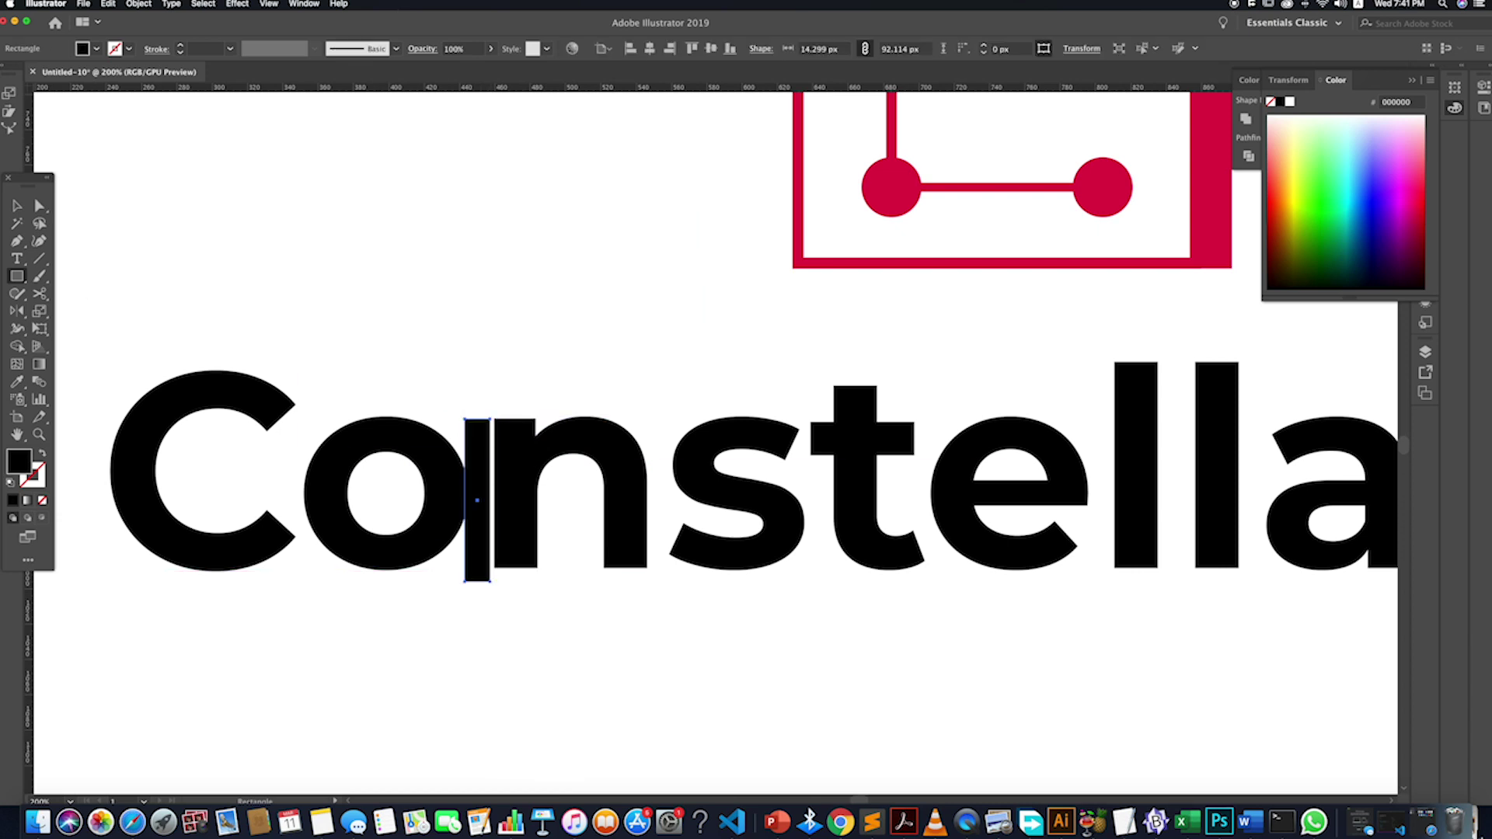
{"action": "key", "text": "v"}
{"action": "left_click_drag", "start_coordinate": [483, 486], "coordinate": [483, 483]}
{"action": "left_click", "coordinate": [523, 584]}
- Place a copy of the spacer rectangle between the "C" and "o" and delete the original spacer
{"action": "left_click_drag", "start_coordinate": [487, 544], "coordinate": [315, 540]}
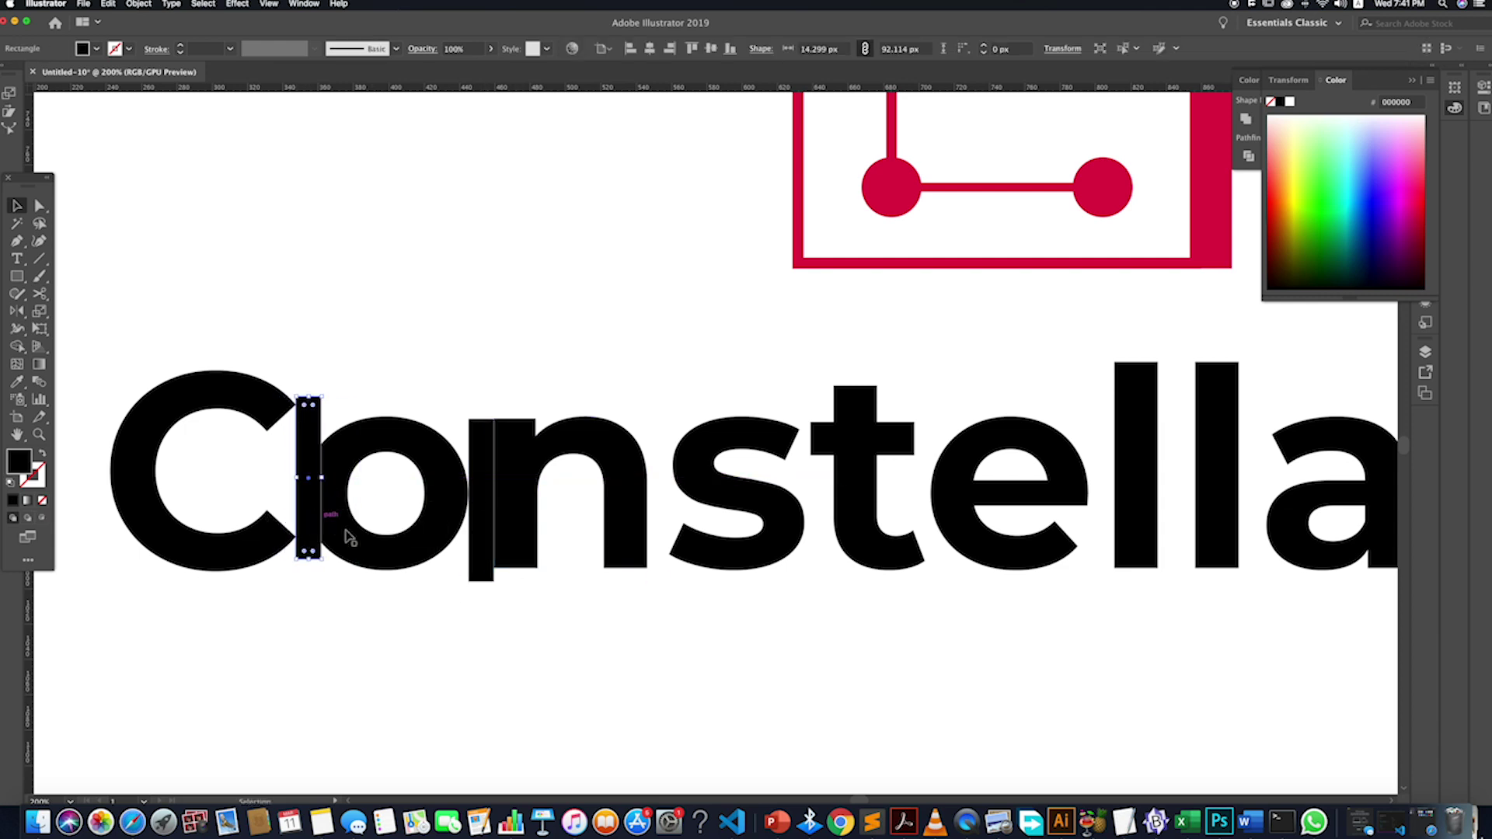
{"action": "left_click", "coordinate": [485, 575]}
{"action": "key", "text": "Delete"}
- Shift the letters "onstellation" slightly right so the gap after the "C" matches the spacer rectangle, and deselect them
{"action": "scroll", "coordinate": [1299, 581], "scroll_direction": "down", "scroll_amount": 3}
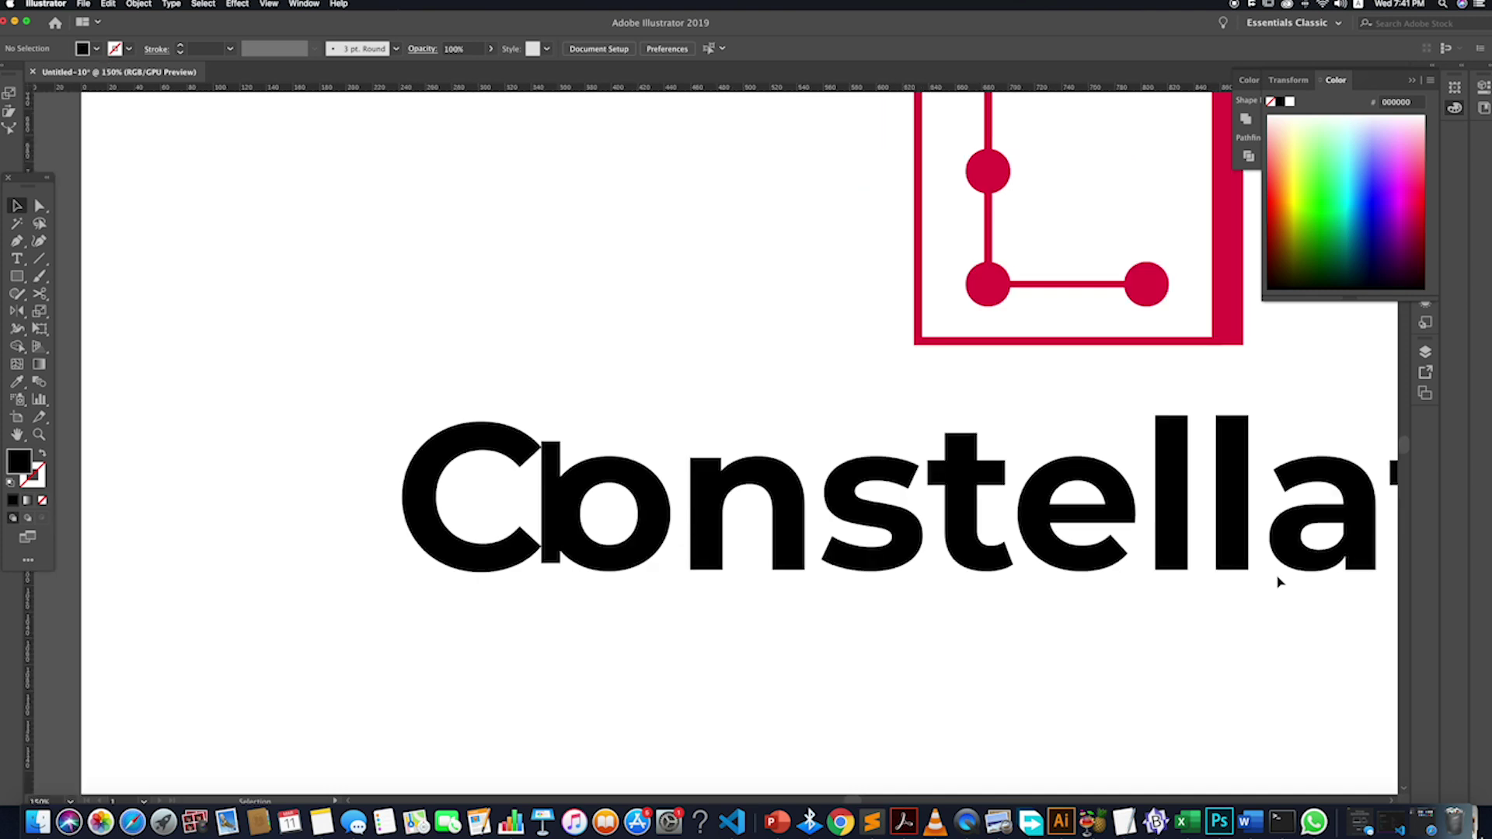
{"action": "scroll", "coordinate": [1278, 581], "scroll_direction": "right", "scroll_amount": 3}
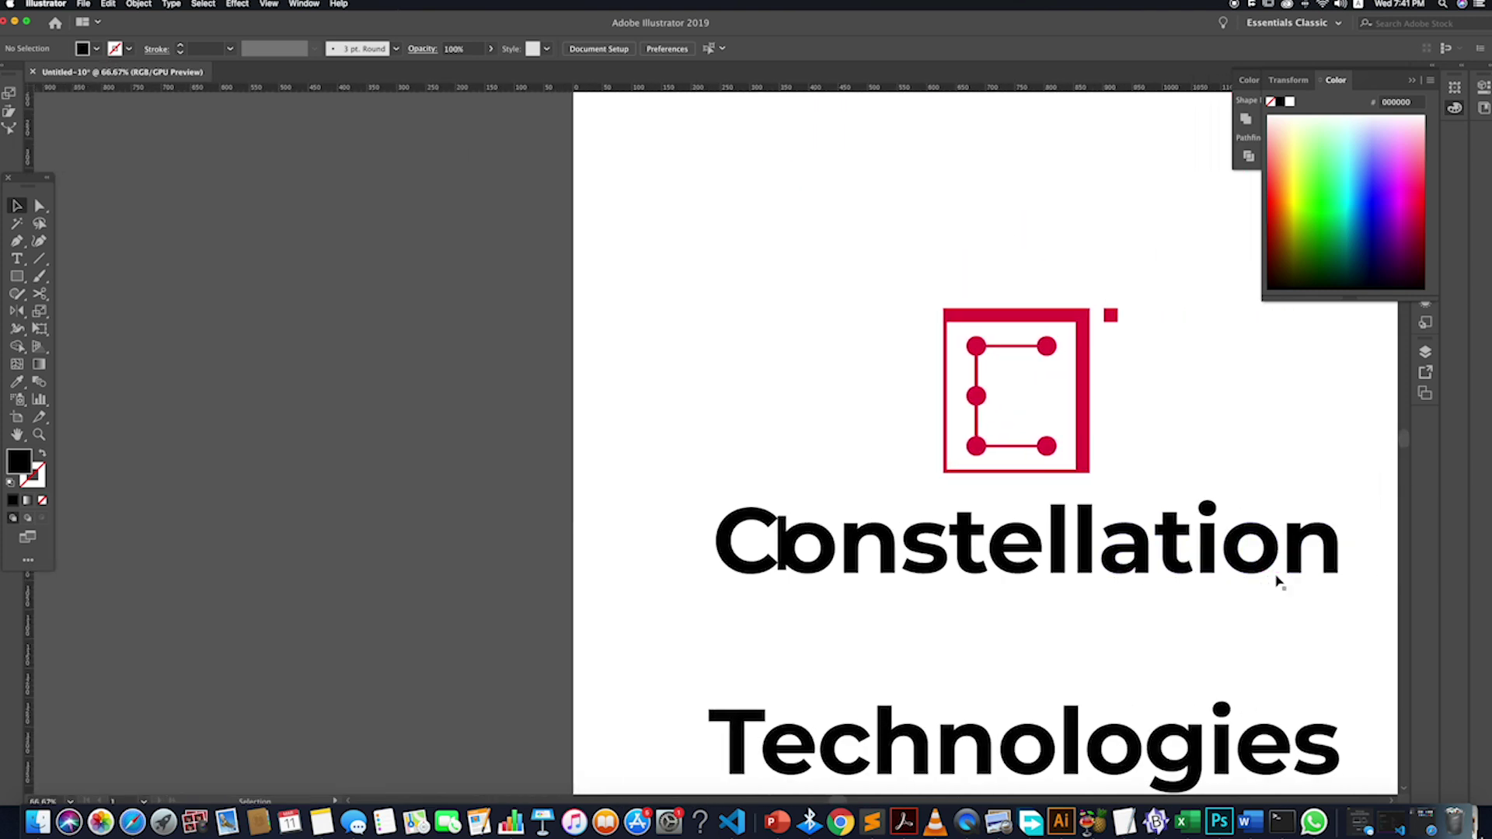
{"action": "left_click", "coordinate": [816, 519]}
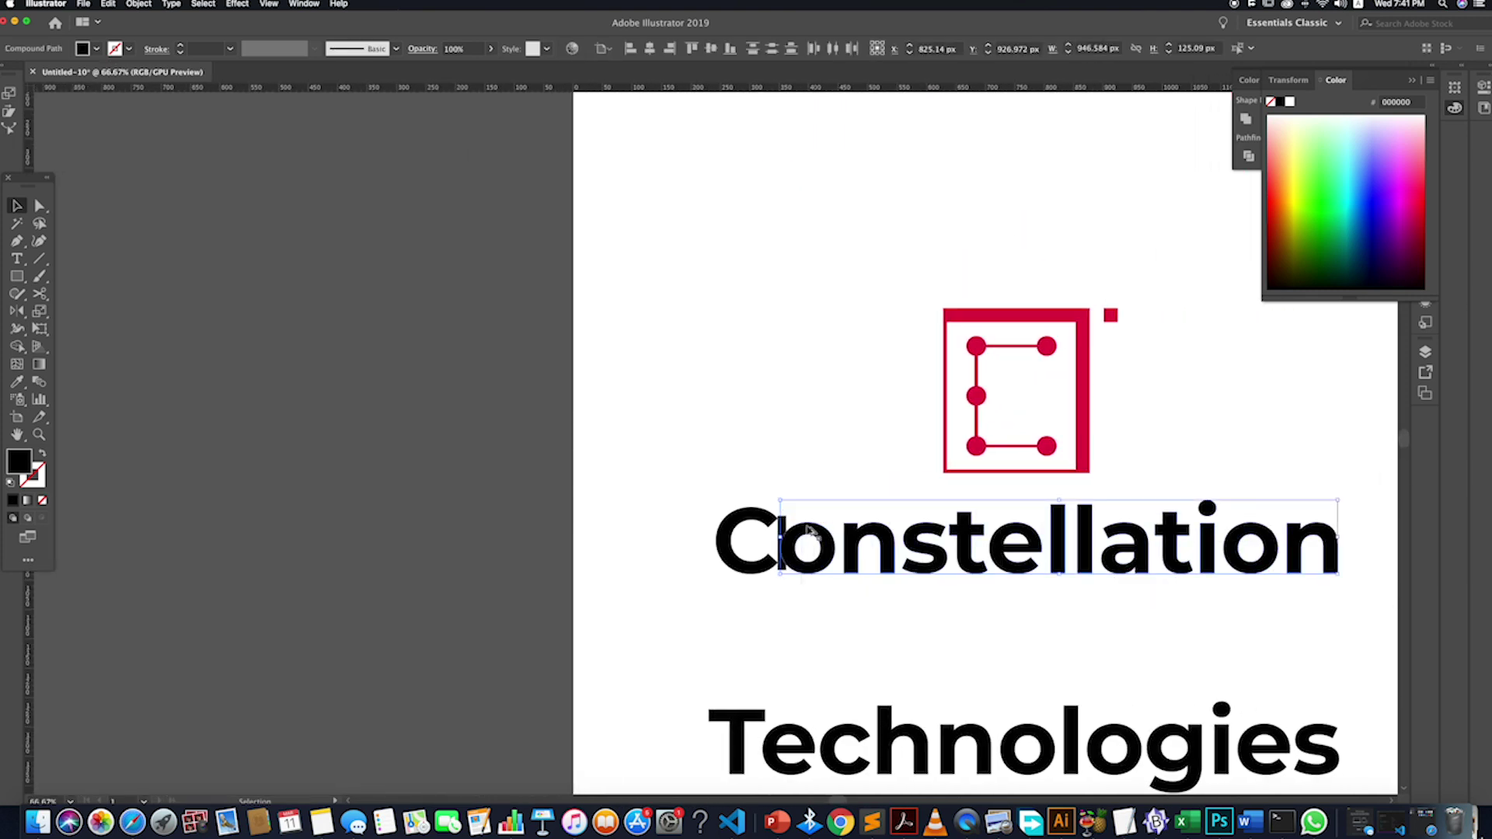
{"action": "scroll", "coordinate": [804, 524], "scroll_direction": "up", "scroll_amount": 3}
{"action": "left_click_drag", "start_coordinate": [769, 558], "coordinate": [784, 558]}
{"action": "scroll", "coordinate": [784, 558], "scroll_direction": "down", "scroll_amount": 4}
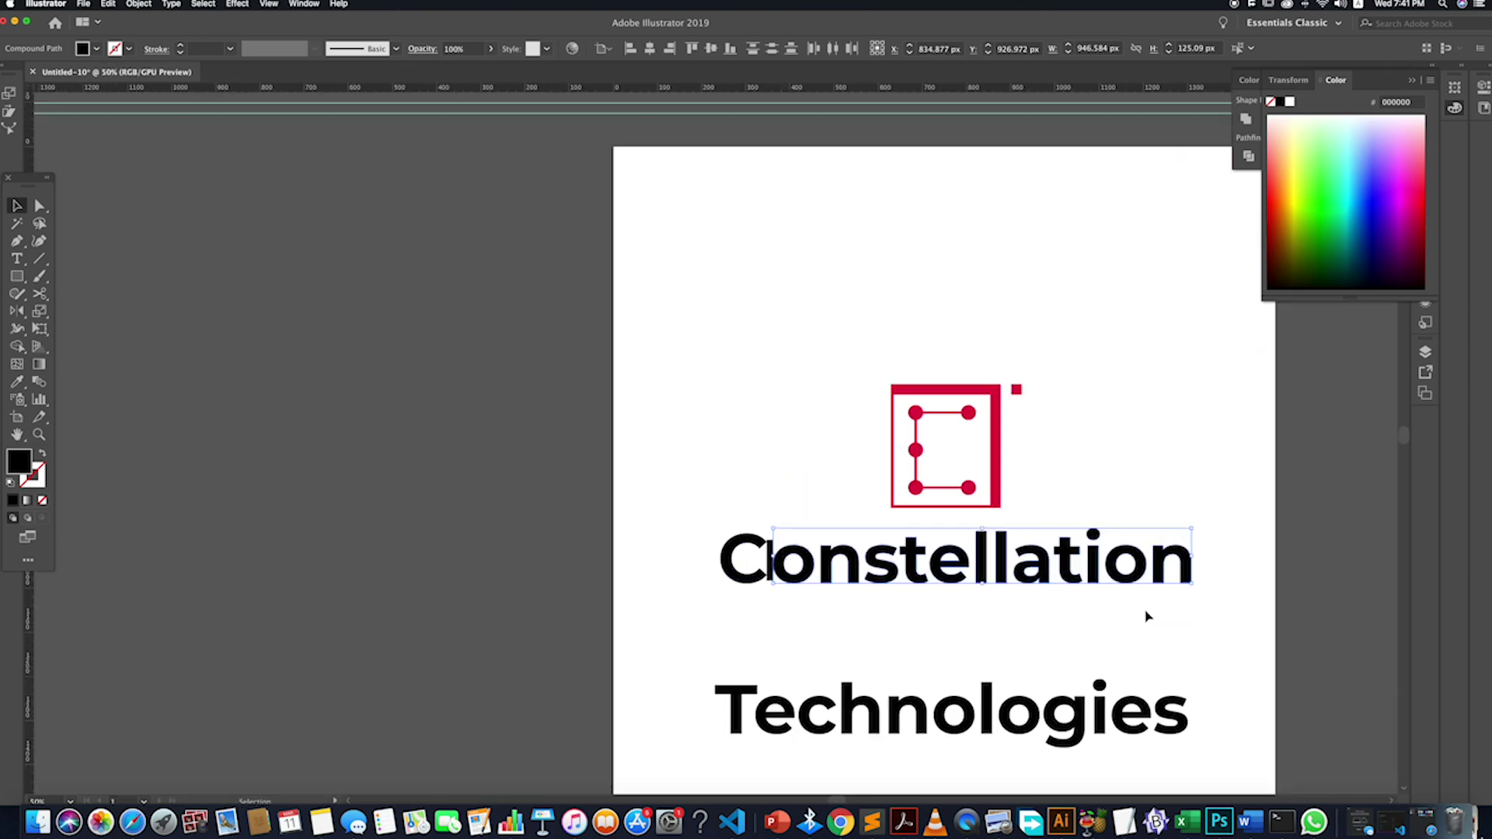
{"action": "left_click", "coordinate": [1153, 616]}
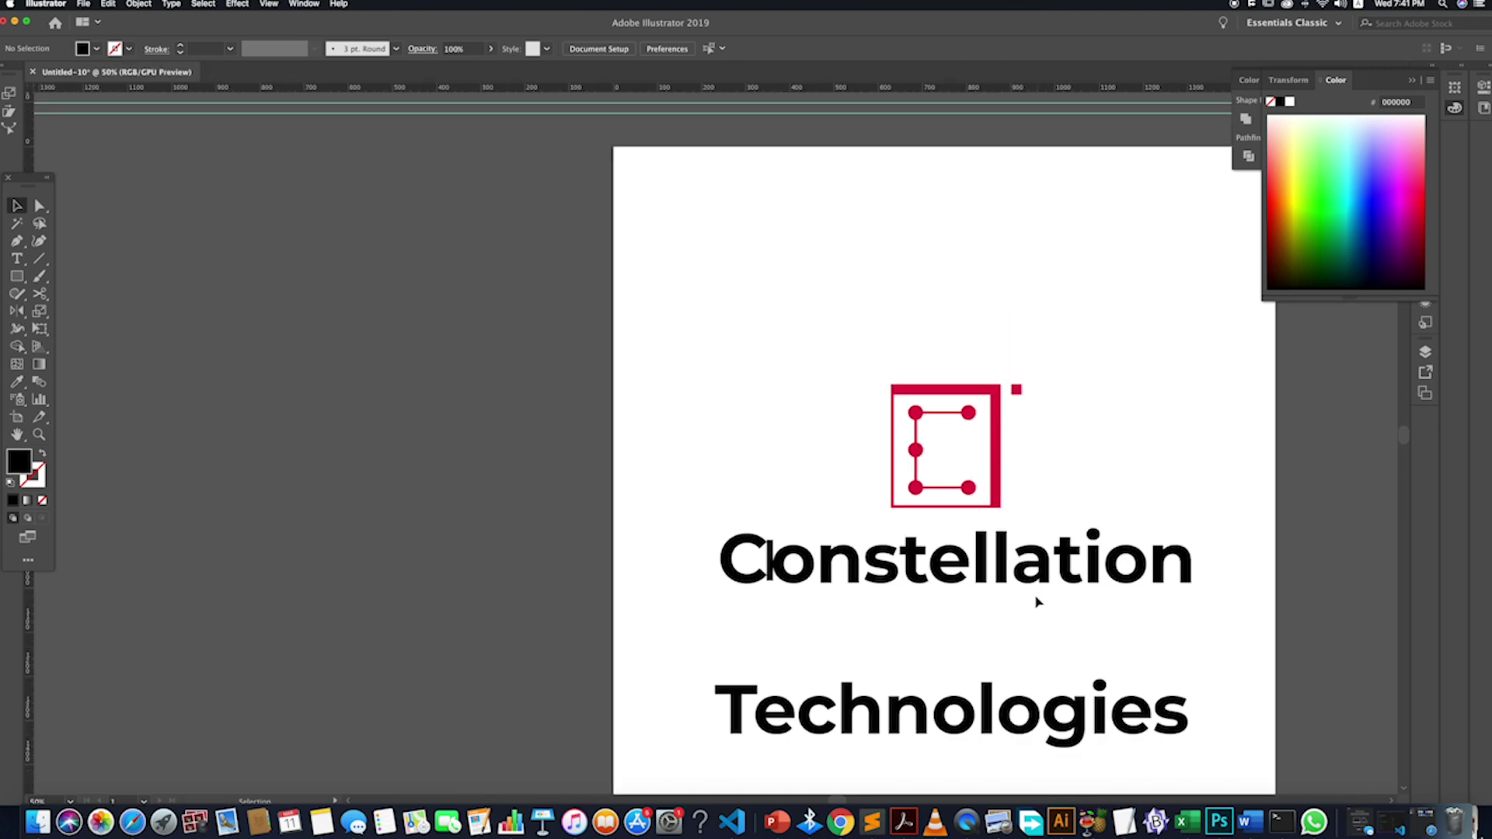
- Move the spacer rectangle into the gap between the first "n" and "s" to compare the letter spacing
{"action": "scroll", "coordinate": [794, 605], "scroll_direction": "up", "scroll_amount": 1}
{"action": "left_click_drag", "start_coordinate": [773, 574], "coordinate": [908, 577]}
{"action": "scroll", "coordinate": [1045, 590], "scroll_direction": "up", "scroll_amount": 1}
{"action": "scroll", "coordinate": [1045, 589], "scroll_direction": "down", "scroll_amount": 1}
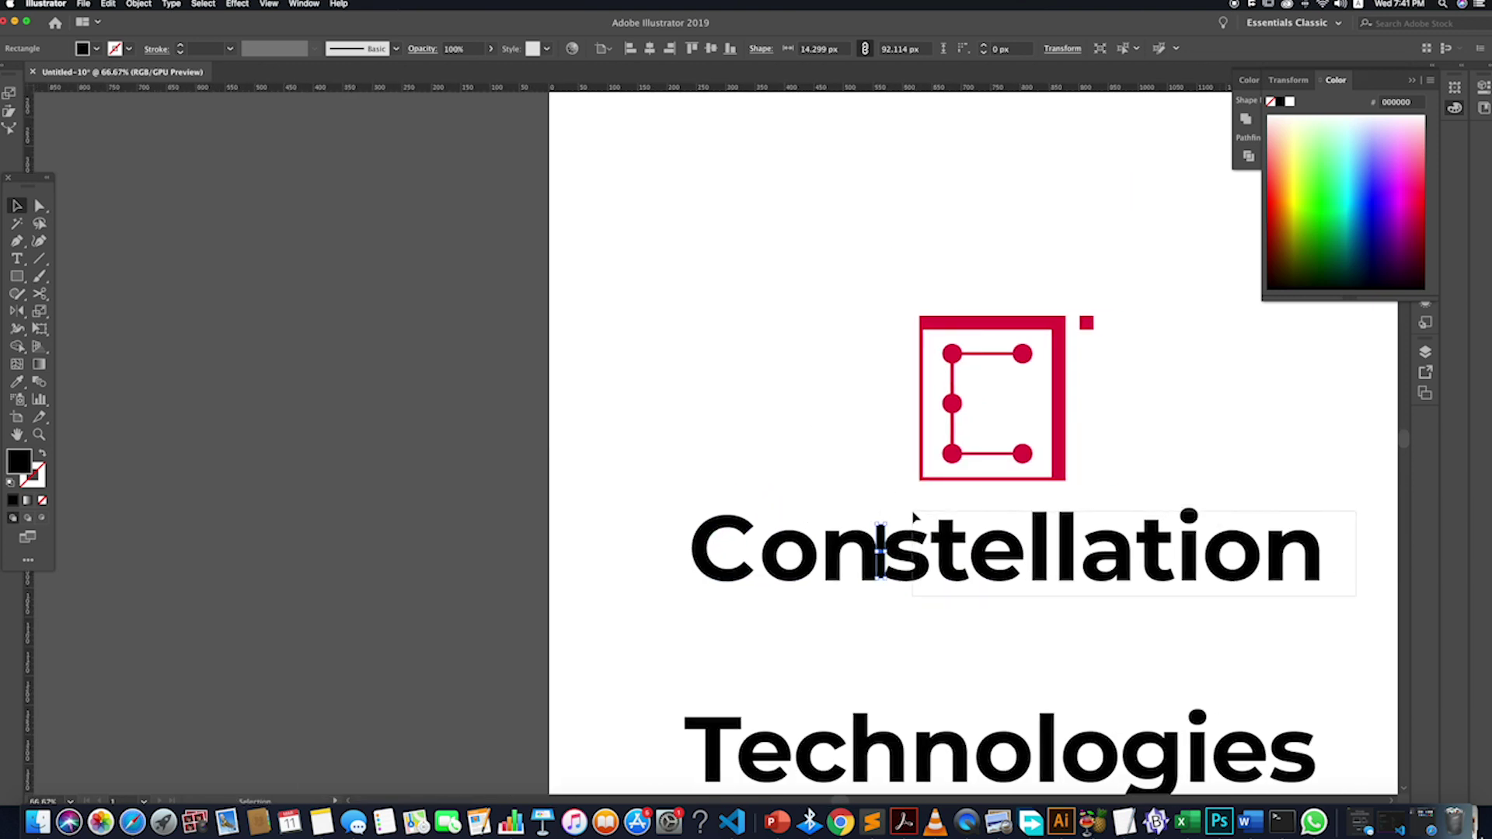
{"action": "scroll", "coordinate": [886, 550], "scroll_direction": "up", "scroll_amount": 3}
{"action": "left_click", "coordinate": [889, 549]}
{"action": "scroll", "coordinate": [884, 552], "scroll_direction": "down", "scroll_amount": 3}
- Move the spacer through the gaps from "s" to the double "l", shifting the following letters right to match its width
{"action": "left_click_drag", "start_coordinate": [884, 550], "coordinate": [930, 551]}
{"action": "scroll", "coordinate": [969, 609], "scroll_direction": "up", "scroll_amount": 2}
{"action": "scroll", "coordinate": [1093, 573], "scroll_direction": "right", "scroll_amount": 5}
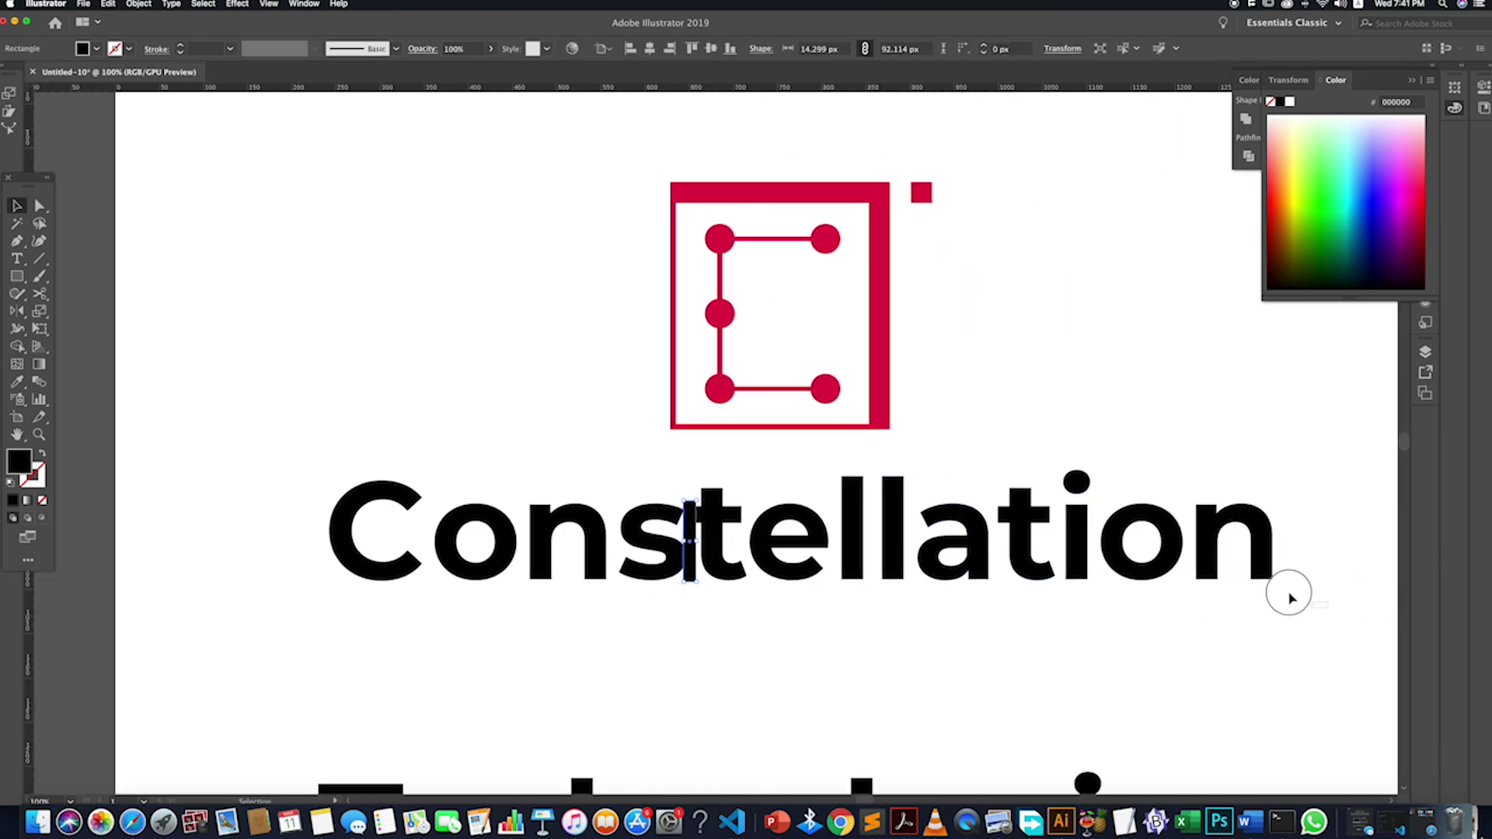
{"action": "left_click", "coordinate": [710, 517]}
{"action": "left_click_drag", "start_coordinate": [710, 517], "coordinate": [766, 533]}
{"action": "left_click_drag", "start_coordinate": [1329, 614], "coordinate": [850, 573]}
{"action": "left_click_drag", "start_coordinate": [1322, 620], "coordinate": [871, 499]}
{"action": "left_click_drag", "start_coordinate": [868, 515], "coordinate": [876, 523]}
{"action": "left_click_drag", "start_coordinate": [852, 560], "coordinate": [887, 563]}
- Carry the spacer through the remaining gaps up to the final "n", nudging the trailing letters to even out the spacing
{"action": "left_click_drag", "start_coordinate": [1386, 641], "coordinate": [908, 447]}
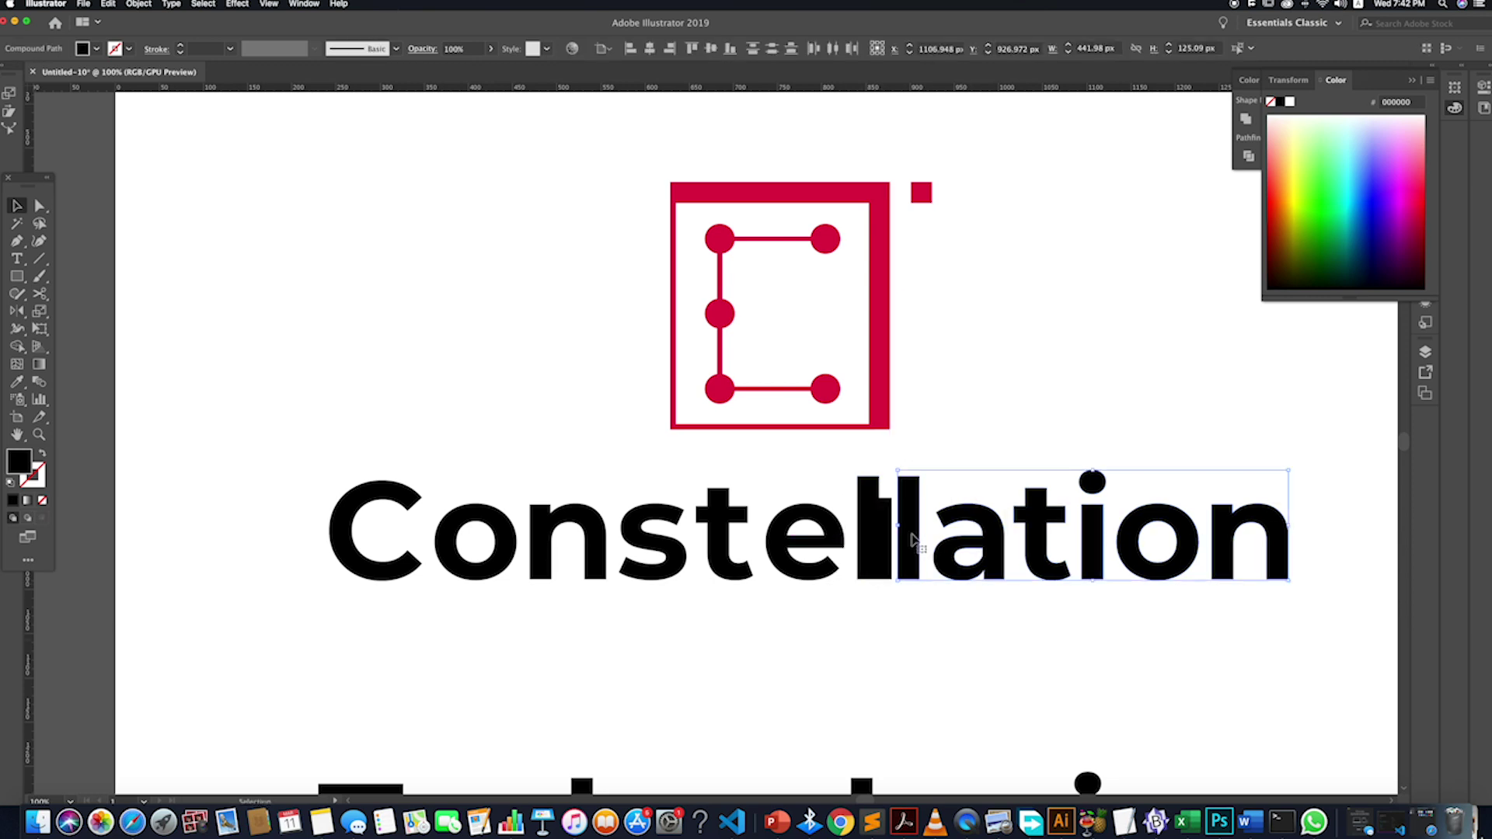
{"action": "left_click_drag", "start_coordinate": [914, 536], "coordinate": [1005, 557]}
{"action": "left_click", "coordinate": [925, 638]}
{"action": "left_click_drag", "start_coordinate": [1333, 633], "coordinate": [1033, 458]}
{"action": "left_click_drag", "start_coordinate": [1049, 525], "coordinate": [1053, 524]}
{"action": "left_click", "coordinate": [964, 614]}
{"action": "scroll", "coordinate": [831, 587], "scroll_direction": "right", "scroll_amount": 3}
{"action": "left_click_drag", "start_coordinate": [905, 548], "coordinate": [976, 548]}
{"action": "left_click_drag", "start_coordinate": [1256, 608], "coordinate": [999, 467]}
{"action": "left_click", "coordinate": [981, 611]}
{"action": "left_click_drag", "start_coordinate": [992, 527], "coordinate": [1105, 558]}
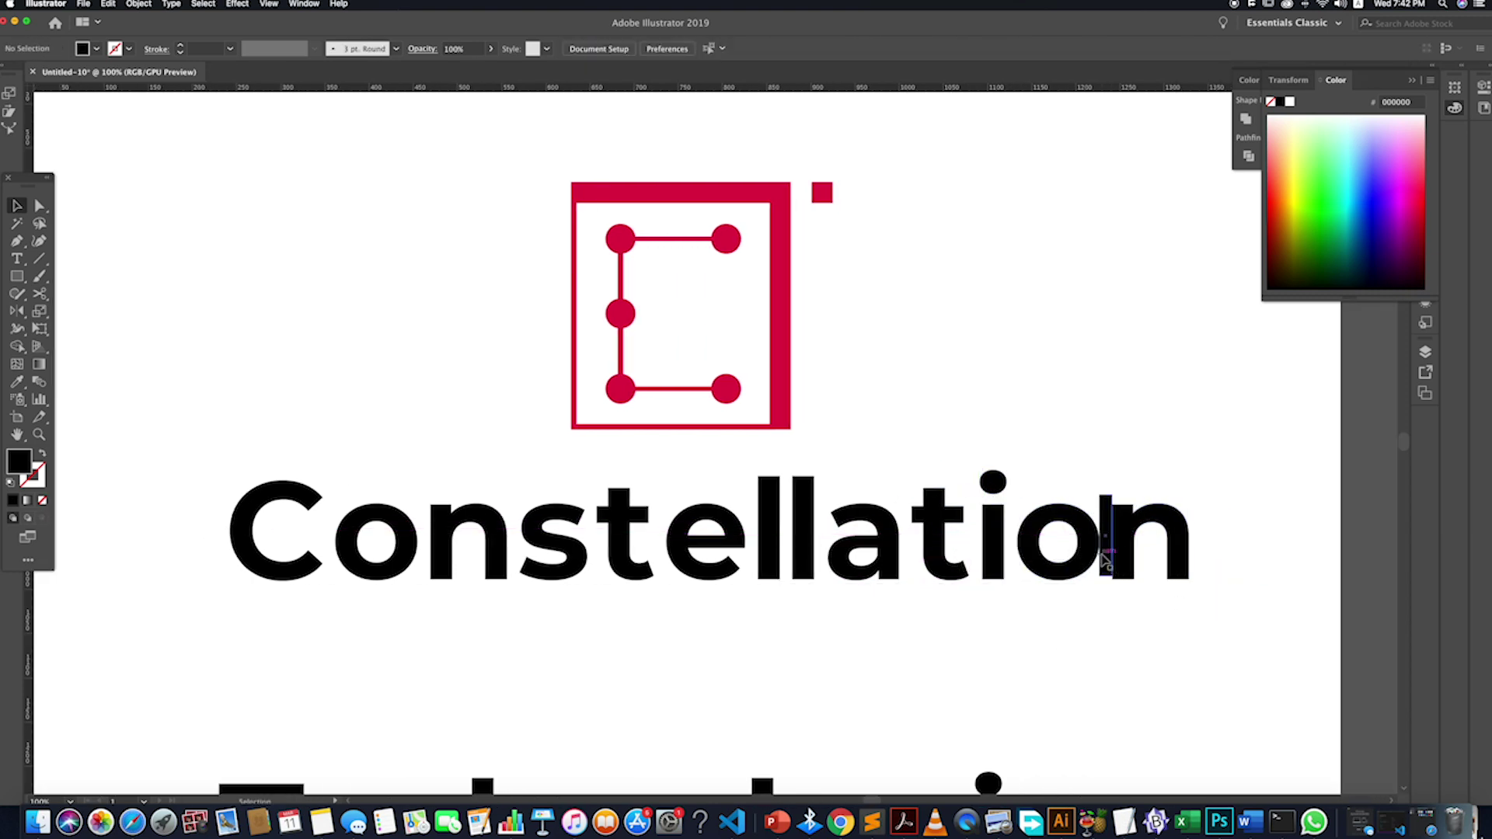
- Move the spacer rectangle below the wordmark and bring the "Technologies" text up close beneath "Constellation"
{"action": "key", "text": "super+minus"}
{"action": "key", "text": "super+minus"}
{"action": "key", "text": "super+minus"}
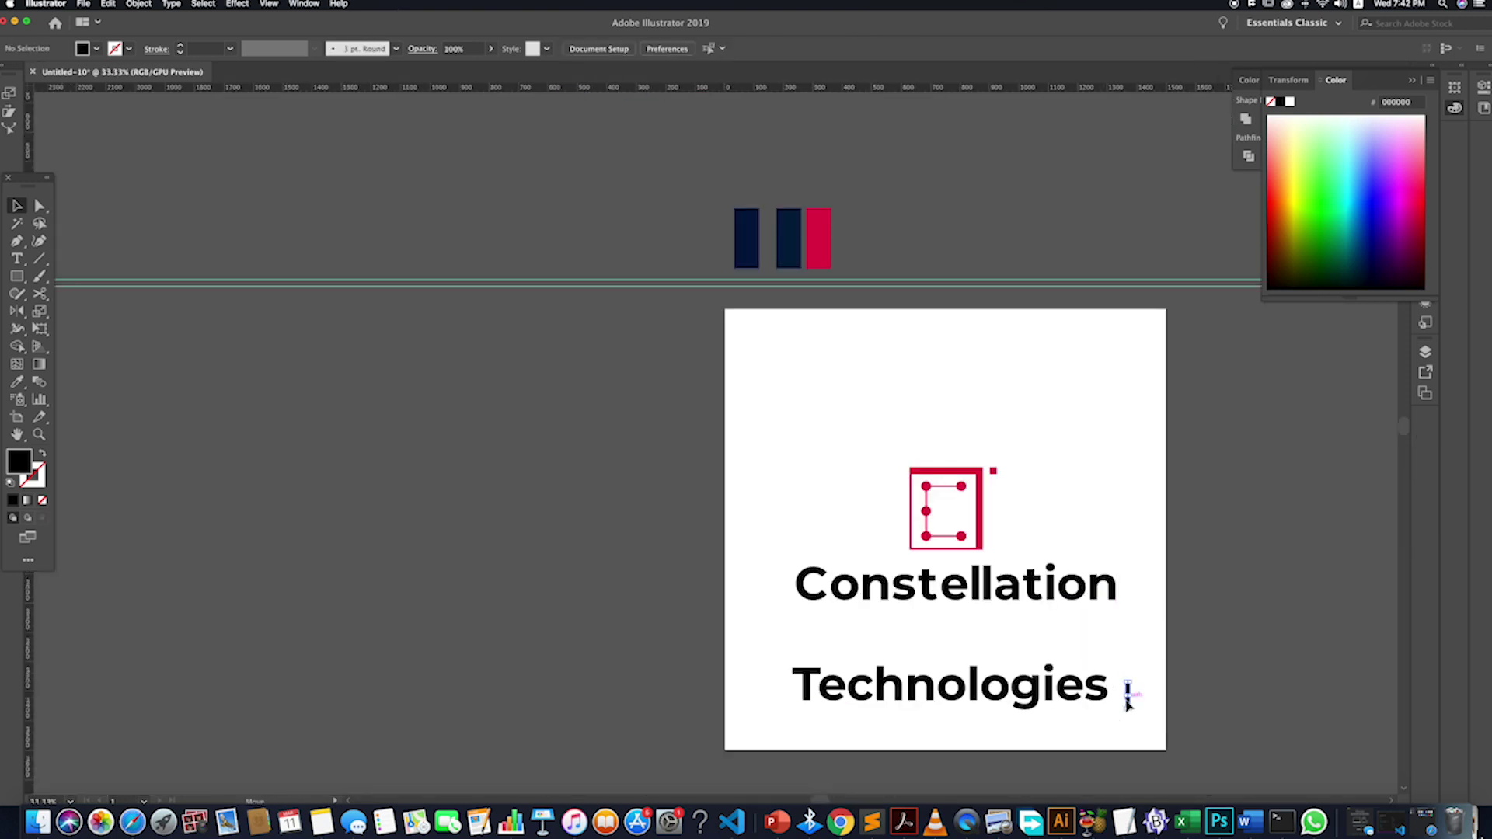
{"action": "left_click_drag", "start_coordinate": [1133, 620], "coordinate": [759, 573]}
{"action": "left_click_drag", "start_coordinate": [1152, 642], "coordinate": [769, 570]}
{"action": "left_click", "coordinate": [769, 571]}
{"action": "left_click_drag", "start_coordinate": [1057, 693], "coordinate": [804, 697]}
{"action": "scroll", "coordinate": [1064, 677], "scroll_direction": "right", "scroll_amount": 2}
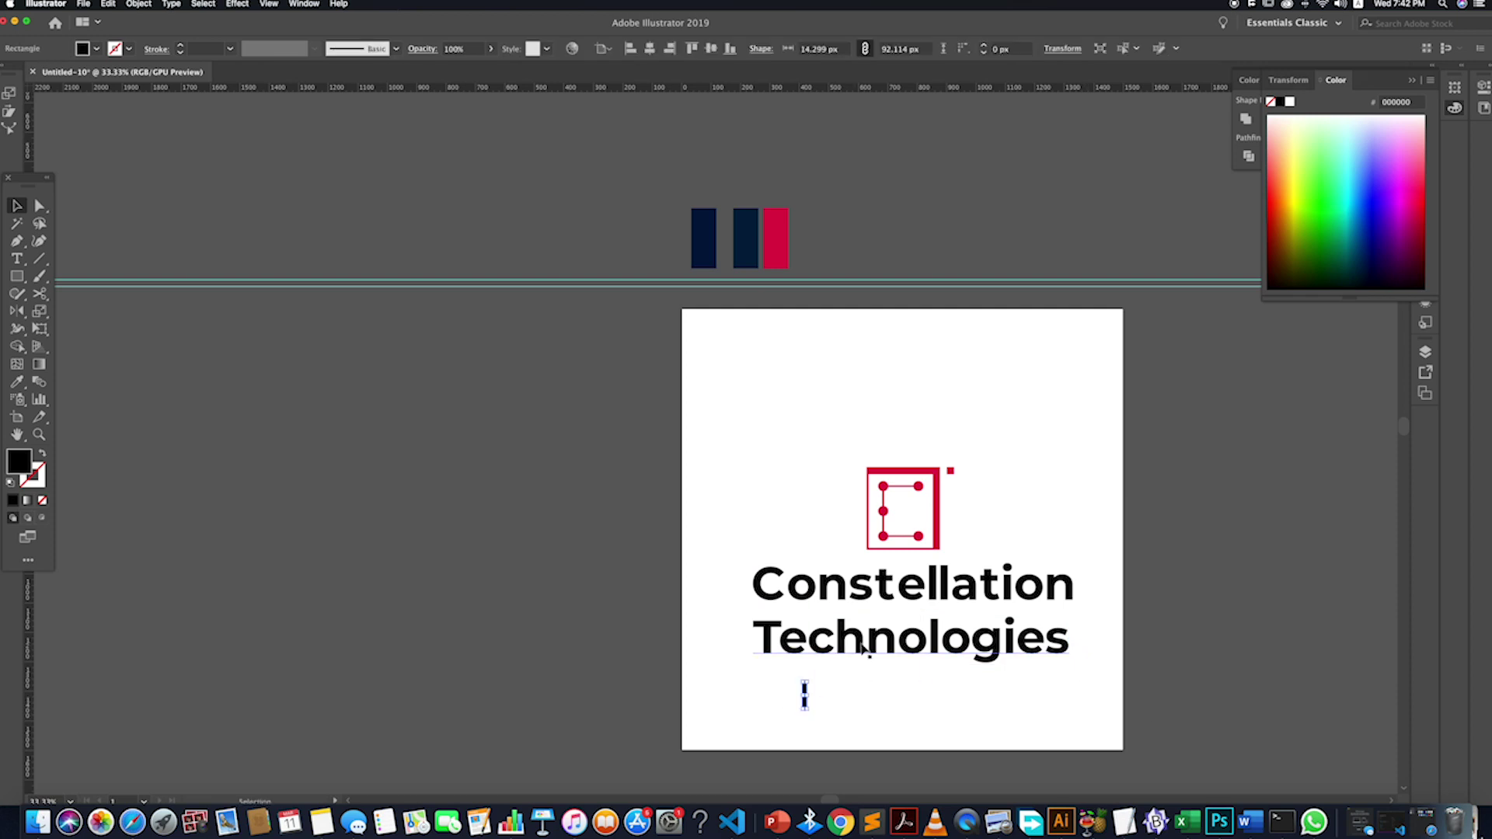
- Convert the "Technologies" text to outlines and deselect everything
{"action": "right_click", "coordinate": [882, 642]}
{"action": "left_click", "coordinate": [863, 697]}
{"action": "left_click", "coordinate": [939, 583]}
{"action": "left_click", "coordinate": [1137, 698]}
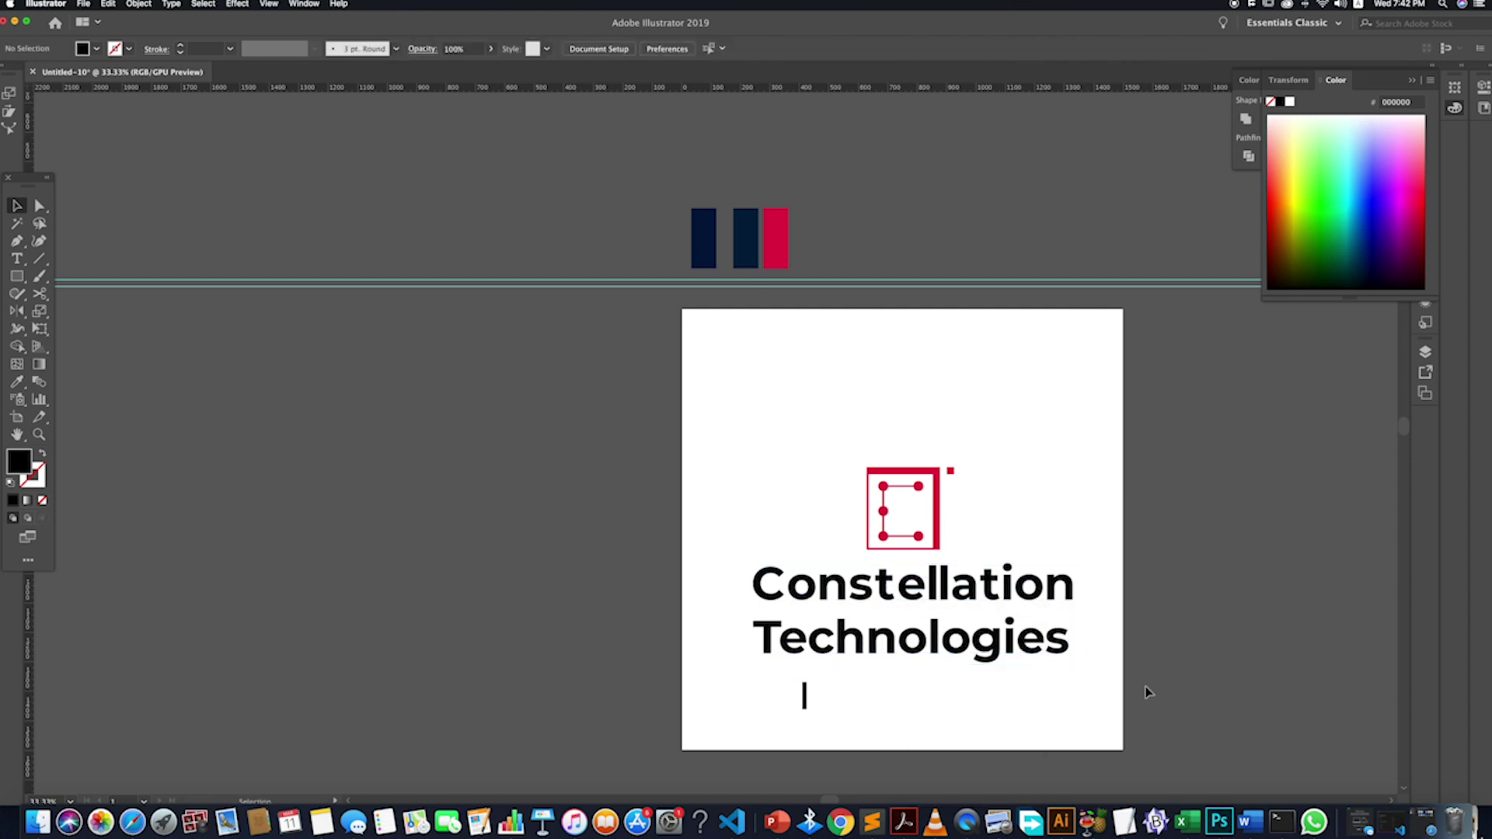
- Convert the "Technologies" text to outlines and ungroup it into separate letters
{"action": "key", "text": "t"}
{"action": "scroll", "coordinate": [910, 653], "scroll_direction": "right", "scroll_amount": 2}
{"action": "key", "text": "v"}
{"action": "left_click_drag", "start_coordinate": [757, 668], "coordinate": [611, 610]}
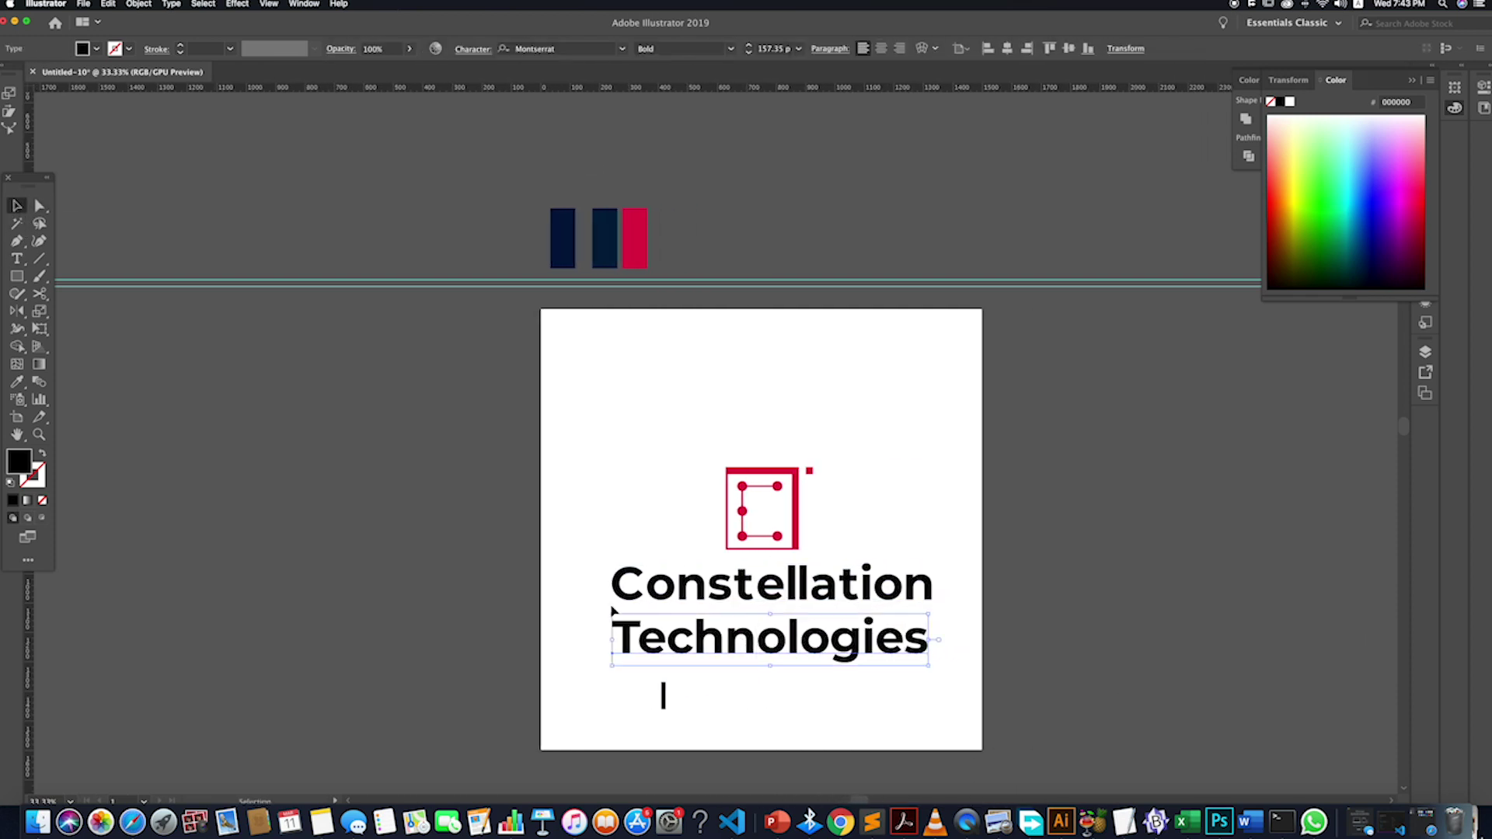
{"action": "right_click", "coordinate": [705, 642]}
{"action": "left_click", "coordinate": [733, 669]}
{"action": "right_click", "coordinate": [729, 647]}
{"action": "left_click", "coordinate": [761, 712]}
- Place the spacer rectangle between "T" and "e" of "Technologies" and shift the following letters to match its width
{"action": "left_click_drag", "start_coordinate": [941, 700], "coordinate": [666, 635]}
{"action": "left_click", "coordinate": [723, 728]}
{"action": "left_click_drag", "start_coordinate": [684, 704], "coordinate": [643, 644]}
{"action": "scroll", "coordinate": [650, 635], "scroll_direction": "up", "scroll_amount": 2}
{"action": "left_click_drag", "start_coordinate": [945, 697], "coordinate": [750, 694]}
{"action": "scroll", "coordinate": [666, 668], "scroll_direction": "up", "scroll_amount": 2}
{"action": "left_click", "coordinate": [618, 645]}
{"action": "scroll", "coordinate": [699, 713], "scroll_direction": "down", "scroll_amount": 2}
{"action": "left_click", "coordinate": [733, 686]}
{"action": "left_click", "coordinate": [700, 721]}
- Fit the gap between "e" and "c" to the spacer by moving the letters from "c" onward, and deselect them
{"action": "scroll", "coordinate": [738, 684], "scroll_direction": "up", "scroll_amount": 3}
{"action": "scroll", "coordinate": [780, 687], "scroll_direction": "down", "scroll_amount": 3}
{"action": "left_click_drag", "start_coordinate": [1316, 722], "coordinate": [795, 644]}
{"action": "scroll", "coordinate": [795, 647], "scroll_direction": "up", "scroll_amount": 2}
{"action": "left_click_drag", "start_coordinate": [757, 710], "coordinate": [765, 710]}
{"action": "scroll", "coordinate": [723, 677], "scroll_direction": "down", "scroll_amount": 3}
{"action": "scroll", "coordinate": [816, 738], "scroll_direction": "up", "scroll_amount": 2}
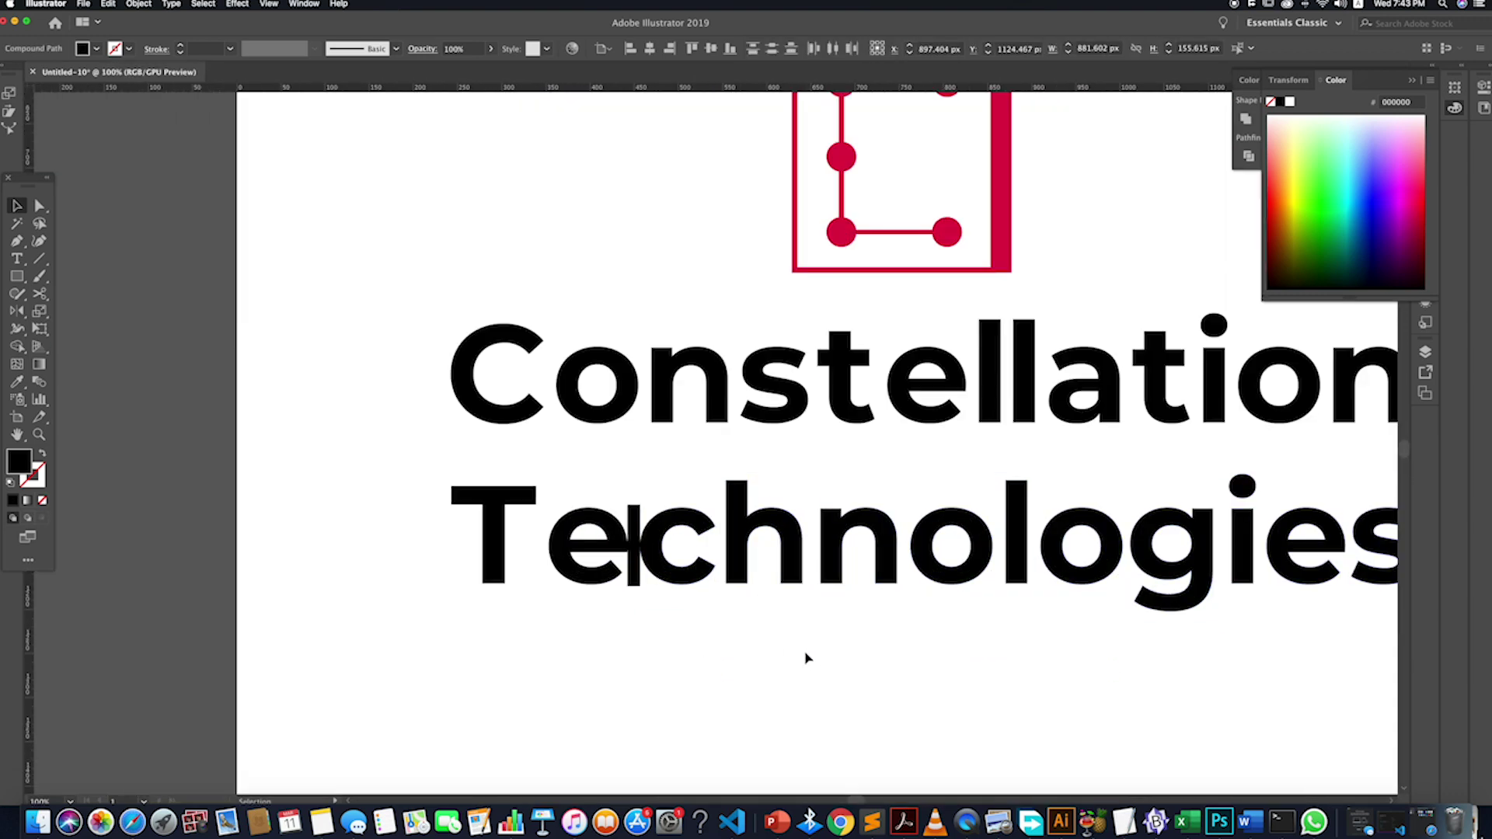
{"action": "left_click", "coordinate": [805, 655]}
- Move the spacer through the "c"–"h" and "h"–"n" gaps, shifting the rest of "Technologies" to match its width
{"action": "left_click_drag", "start_coordinate": [635, 548], "coordinate": [726, 548]}
{"action": "scroll", "coordinate": [792, 488], "scroll_direction": "down", "scroll_amount": 1}
{"action": "left_click", "coordinate": [791, 487]}
{"action": "scroll", "coordinate": [770, 498], "scroll_direction": "up", "scroll_amount": 3}
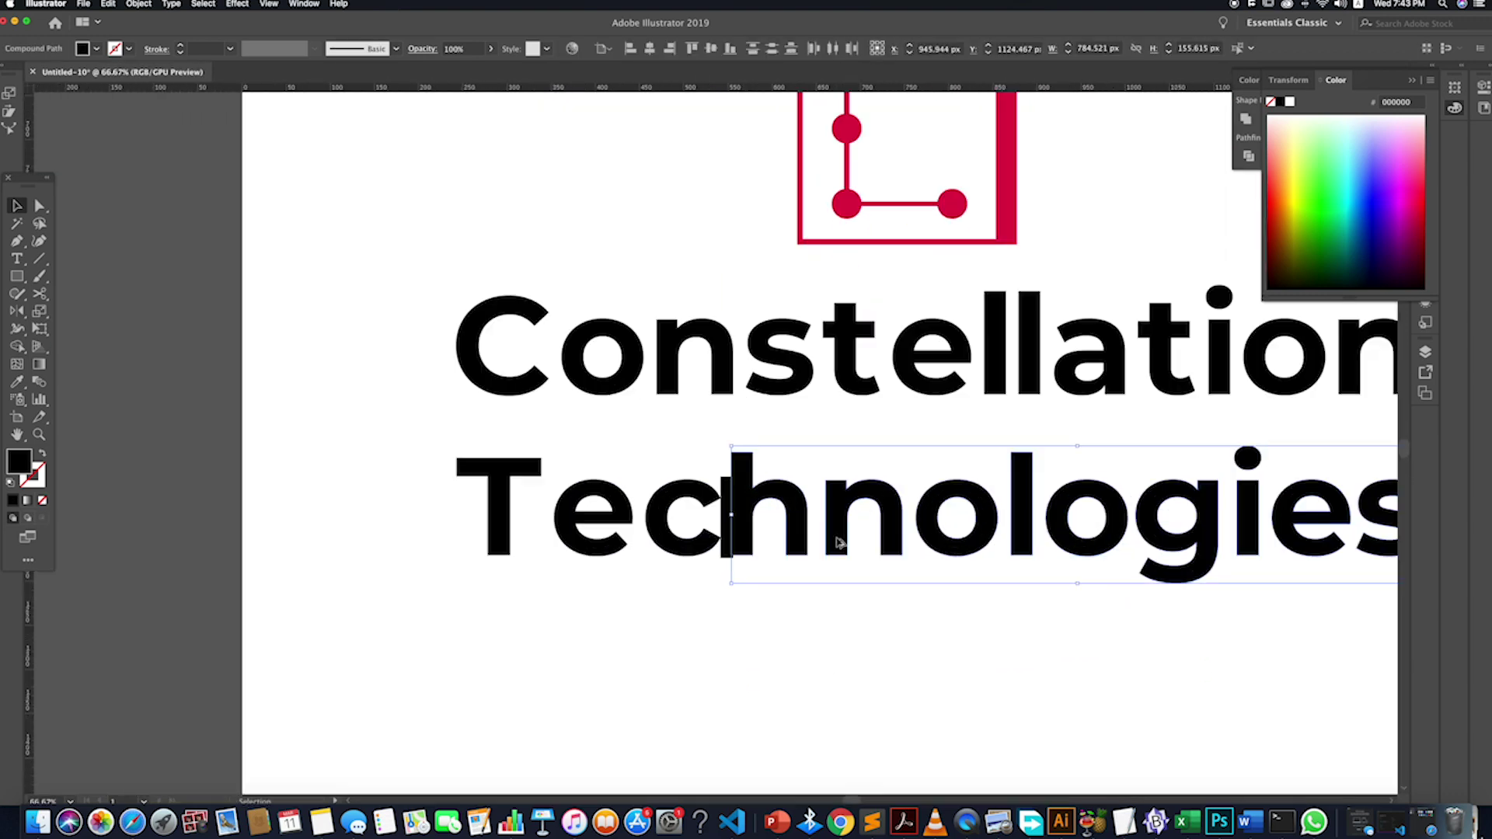
{"action": "left_click_drag", "start_coordinate": [652, 483], "coordinate": [794, 510]}
{"action": "scroll", "coordinate": [1019, 634], "scroll_direction": "down", "scroll_amount": 3}
{"action": "left_click", "coordinate": [986, 551]}
{"action": "scroll", "coordinate": [989, 591], "scroll_direction": "up", "scroll_amount": 4}
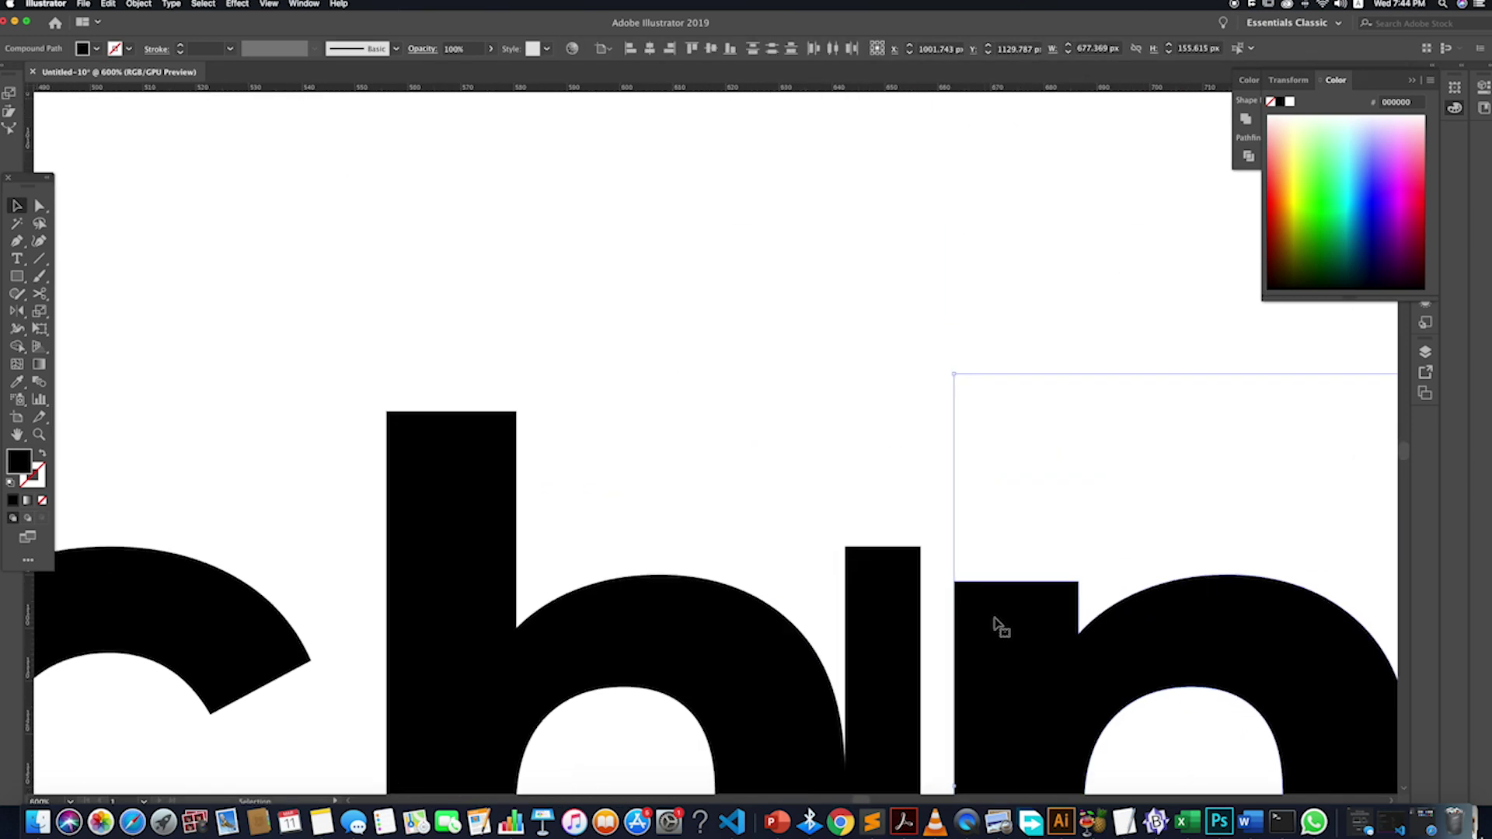
{"action": "scroll", "coordinate": [994, 622], "scroll_direction": "down", "scroll_amount": 3}
{"action": "scroll", "coordinate": [1143, 699], "scroll_direction": "down", "scroll_amount": 3}
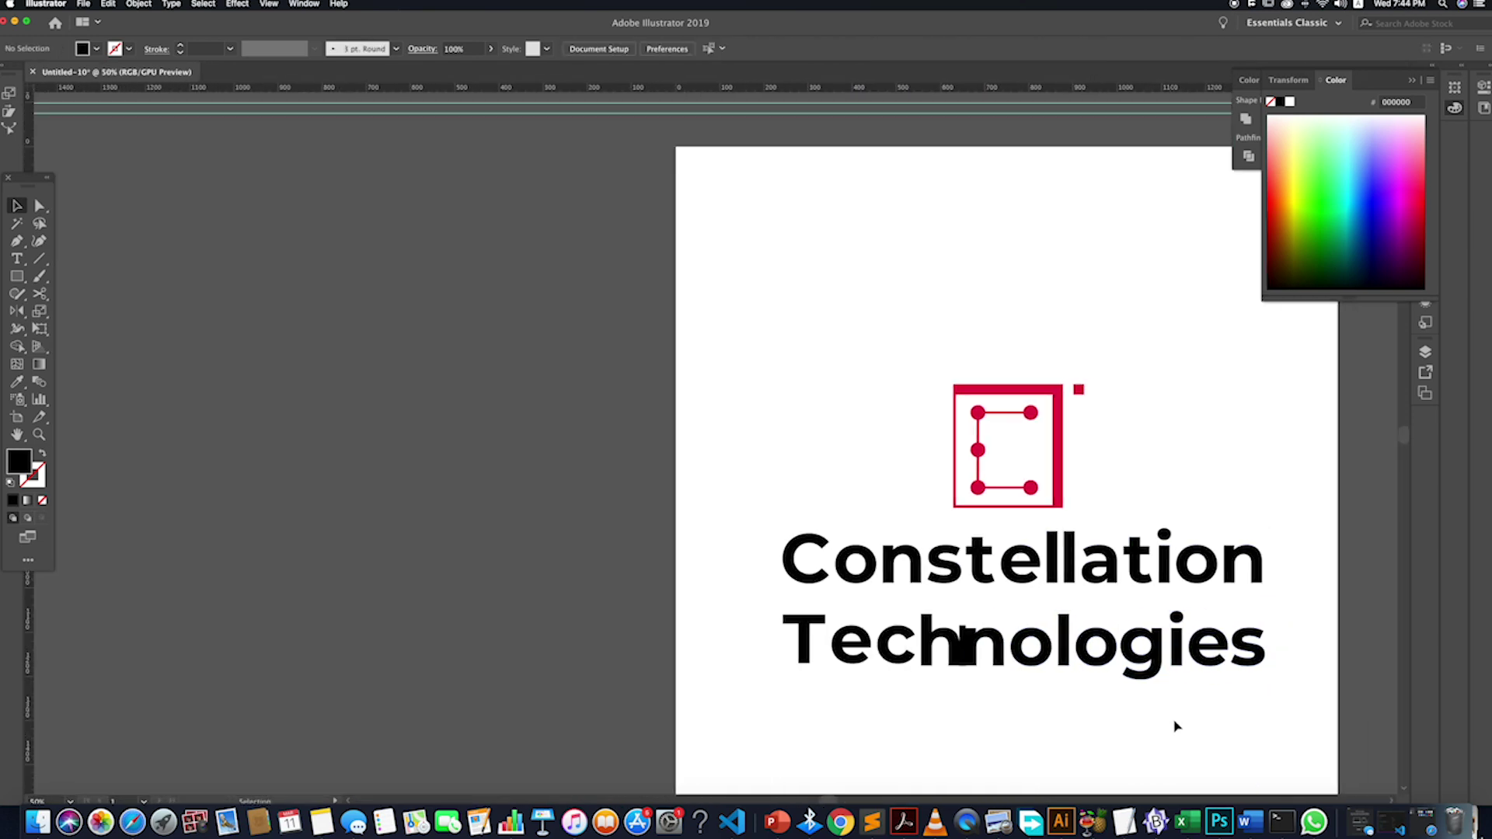
{"action": "left_click", "coordinate": [1172, 720]}
- Carry the spacer from the "n"–"o" gap to the gap after "l" and fit the following letters to it
{"action": "scroll", "coordinate": [930, 638], "scroll_direction": "up", "scroll_amount": 3}
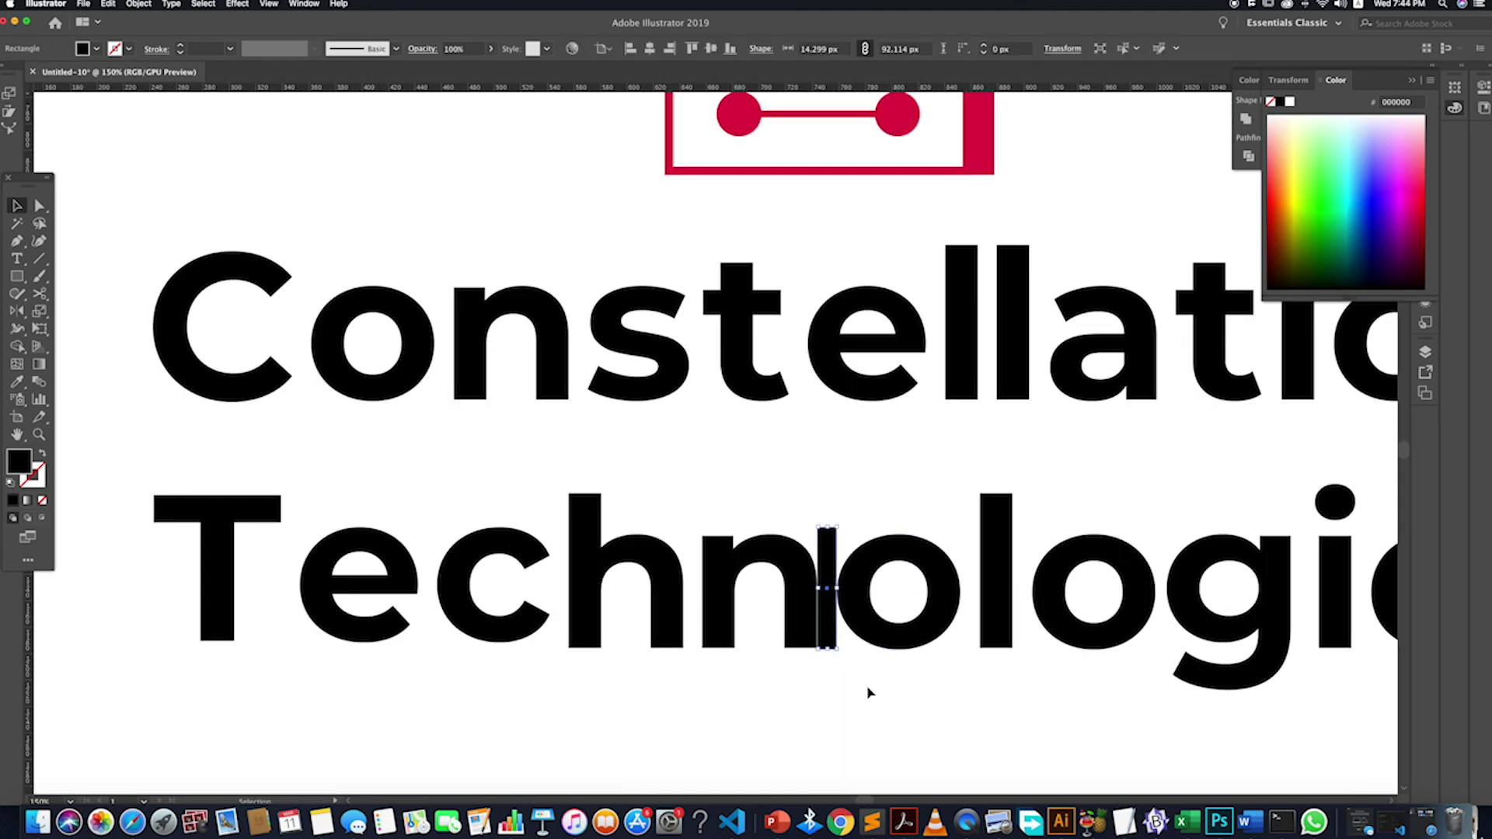
{"action": "left_click_drag", "start_coordinate": [832, 621], "coordinate": [978, 622]}
{"action": "scroll", "coordinate": [1016, 609], "scroll_direction": "down", "scroll_amount": 3}
{"action": "left_click", "coordinate": [852, 622]}
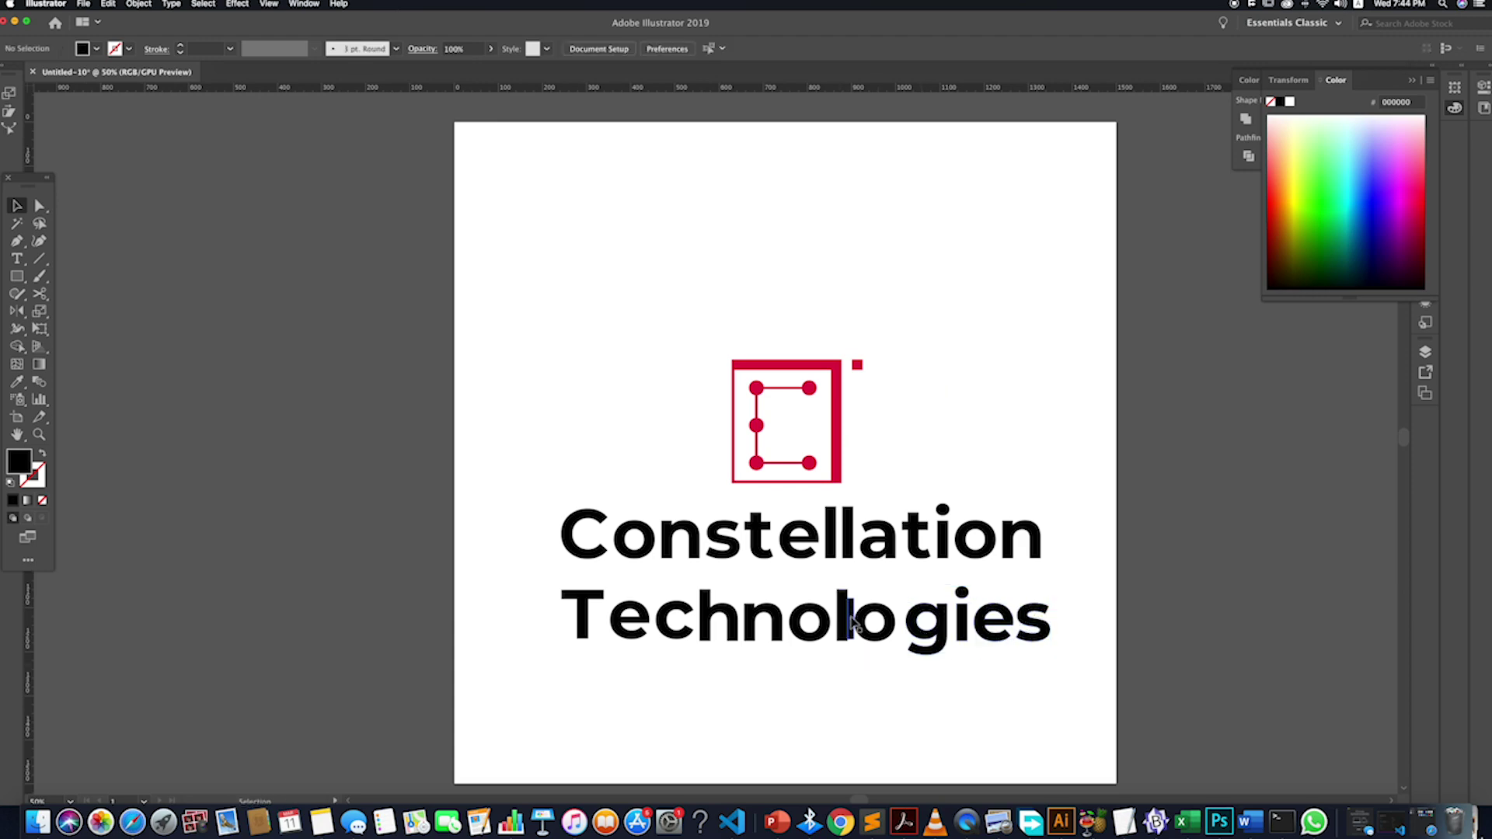
{"action": "scroll", "coordinate": [899, 624], "scroll_direction": "up", "scroll_amount": 3}
{"action": "scroll", "coordinate": [899, 624], "scroll_direction": "down", "scroll_amount": 3}
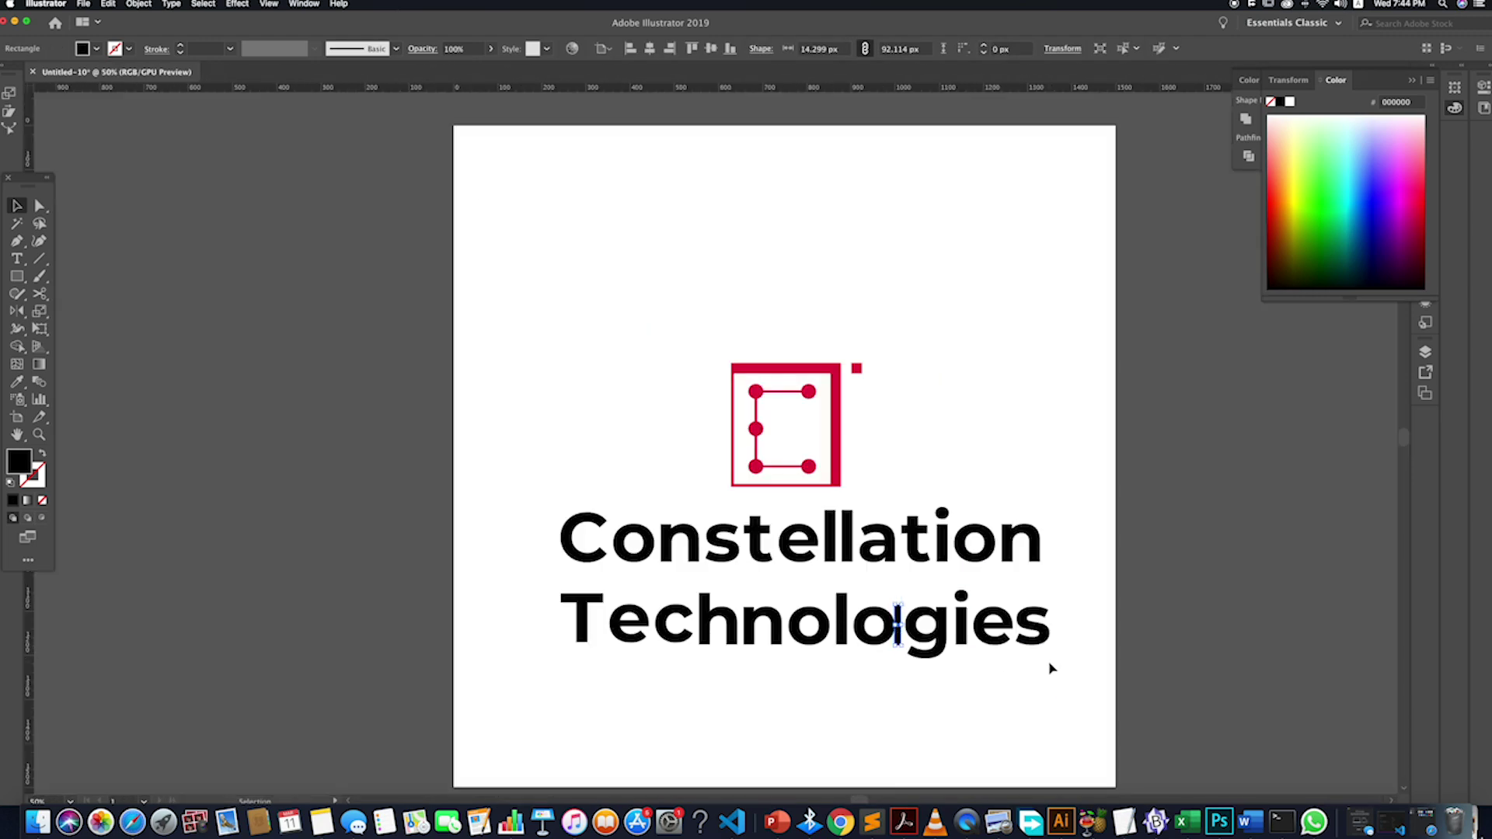
- Even out the gaps on both sides of "g" with the spacer, nudging the following letters left
{"action": "left_click", "coordinate": [913, 626]}
{"action": "scroll", "coordinate": [913, 625], "scroll_direction": "up", "scroll_amount": 3}
{"action": "key", "text": "shift+Left"}
{"action": "scroll", "coordinate": [949, 669], "scroll_direction": "down", "scroll_amount": 4}
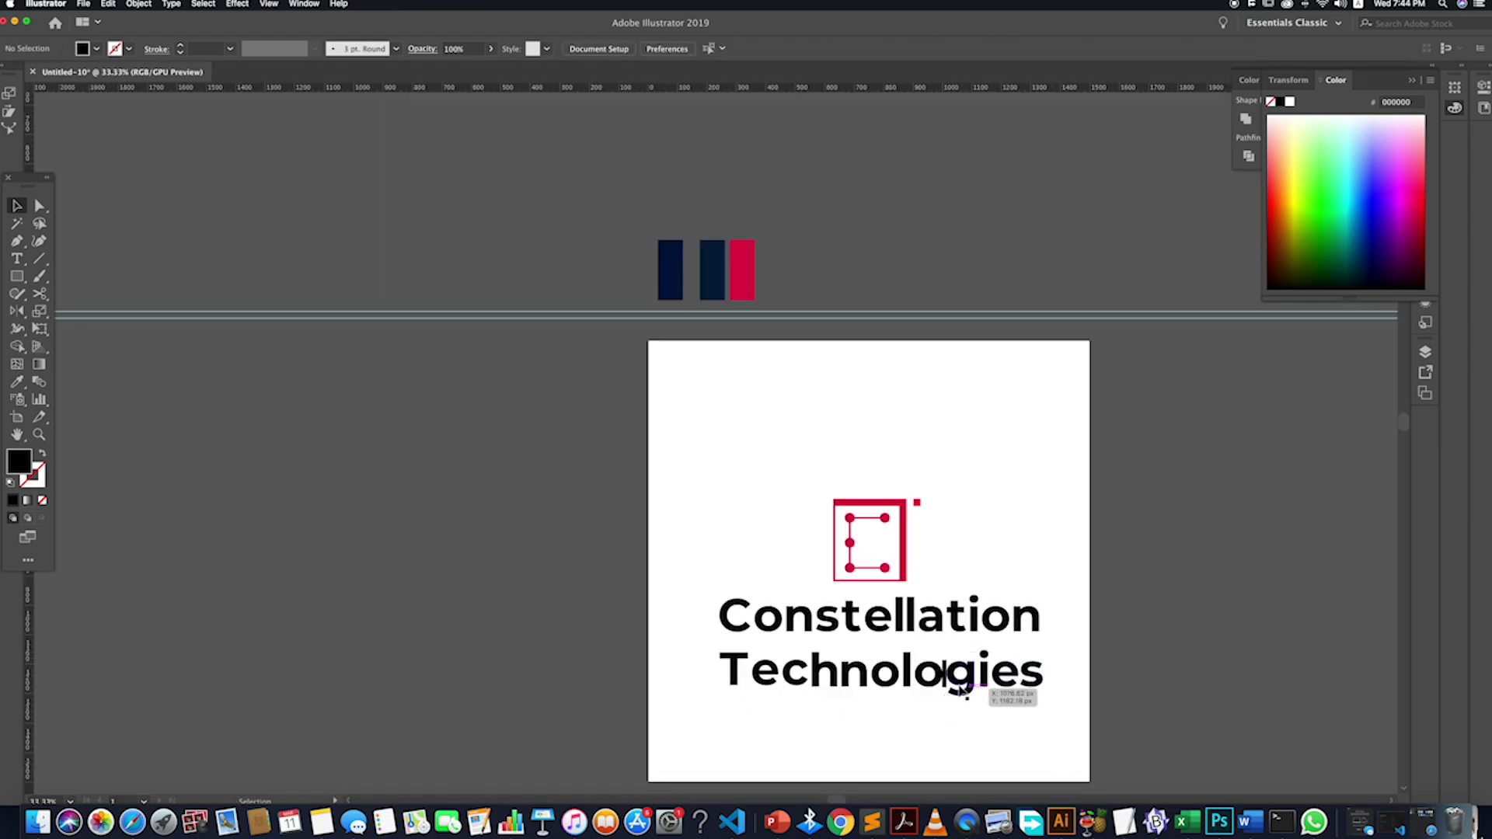
{"action": "left_click_drag", "start_coordinate": [980, 684], "coordinate": [979, 682]}
{"action": "scroll", "coordinate": [979, 682], "scroll_direction": "up", "scroll_amount": 7}
{"action": "left_click_drag", "start_coordinate": [913, 673], "coordinate": [1102, 707]}
{"action": "key", "text": "Left"}
{"action": "key", "text": "Left"}
{"action": "scroll", "coordinate": [946, 677], "scroll_direction": "down", "scroll_amount": 5}
- Carry the spacer to the gap before the final "s" and fit the closing letters to its width
{"action": "left_click", "coordinate": [964, 652]}
{"action": "scroll", "coordinate": [964, 653], "scroll_direction": "up", "scroll_amount": 2}
{"action": "scroll", "coordinate": [963, 653], "scroll_direction": "up", "scroll_amount": 2}
{"action": "scroll", "coordinate": [1232, 726], "scroll_direction": "down", "scroll_amount": 4}
{"action": "left_click", "coordinate": [1211, 729]}
{"action": "scroll", "coordinate": [1211, 729], "scroll_direction": "right", "scroll_amount": 2}
{"action": "left_click", "coordinate": [1159, 739]}
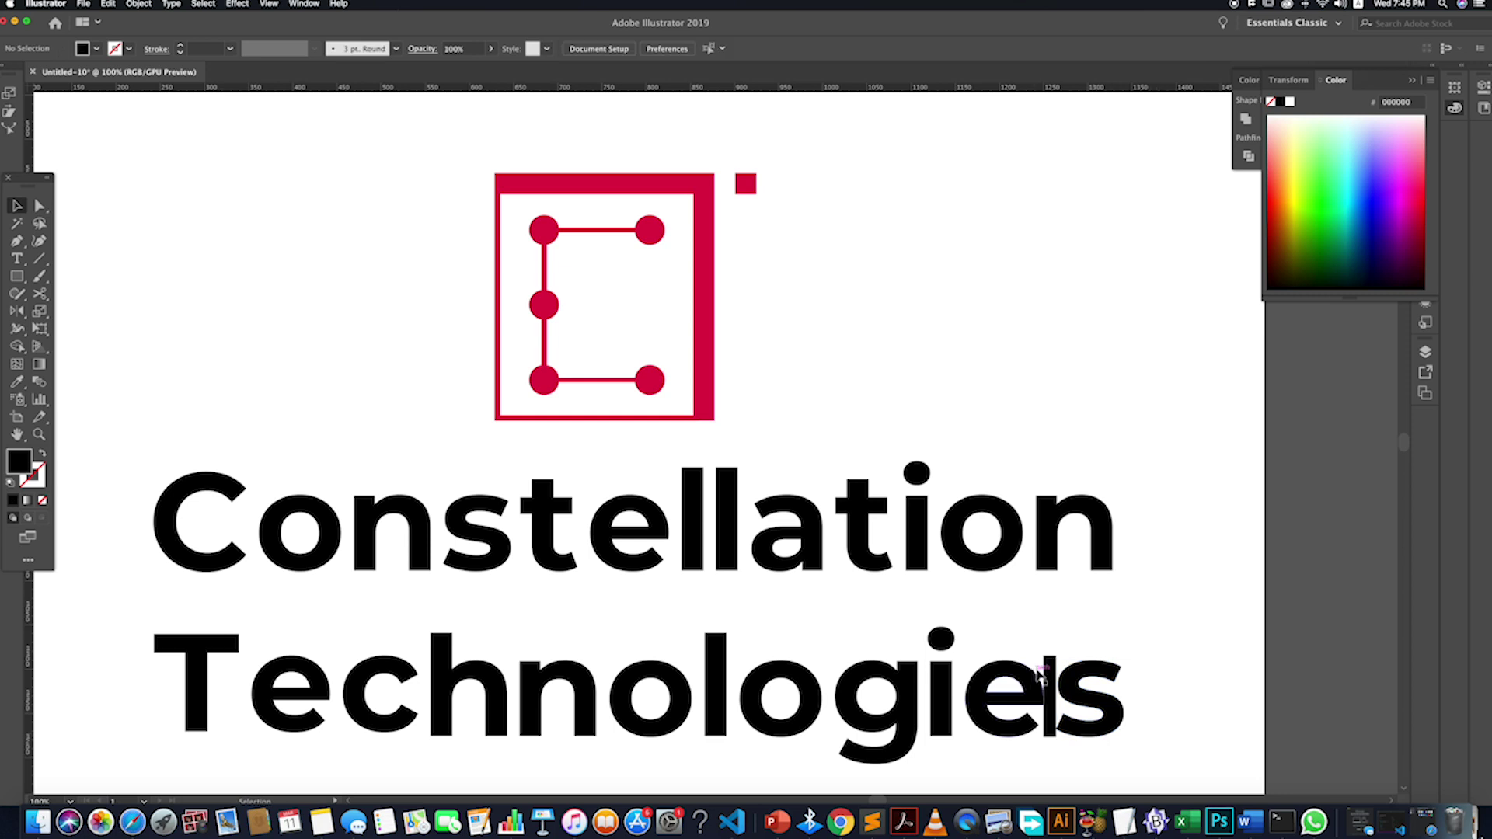
- Delete the spacer rectangle and remove the black dot from the "i" in "Technologies"
{"action": "left_click", "coordinate": [1049, 673]}
{"action": "key", "text": "Delete"}
{"action": "left_click", "coordinate": [942, 637]}
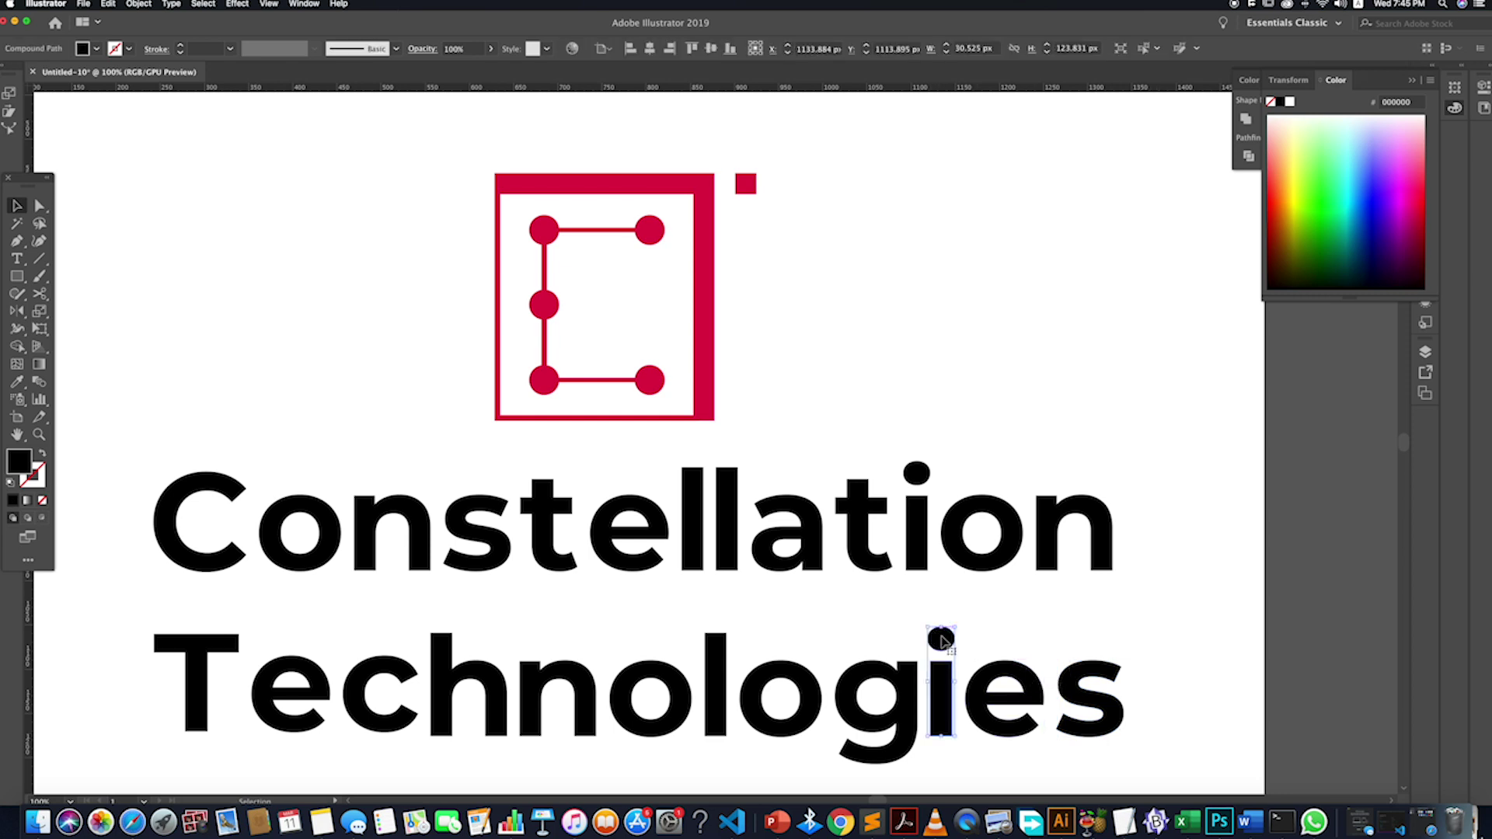
{"action": "right_click", "coordinate": [943, 639]}
{"action": "left_click", "coordinate": [1001, 593]}
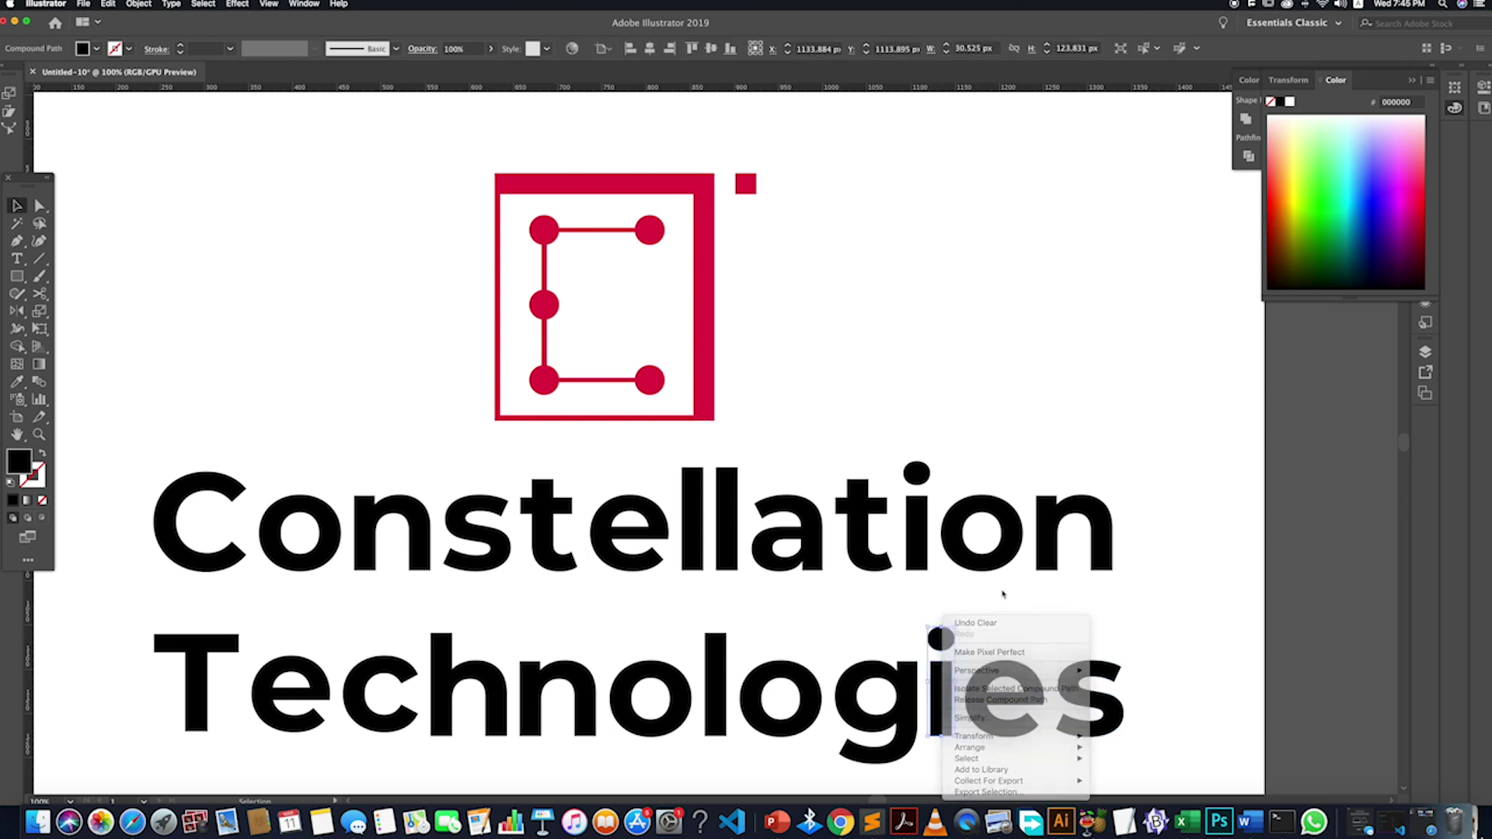
{"action": "double_click", "coordinate": [941, 639]}
{"action": "left_click", "coordinate": [941, 639]}
{"action": "key", "text": "Delete"}
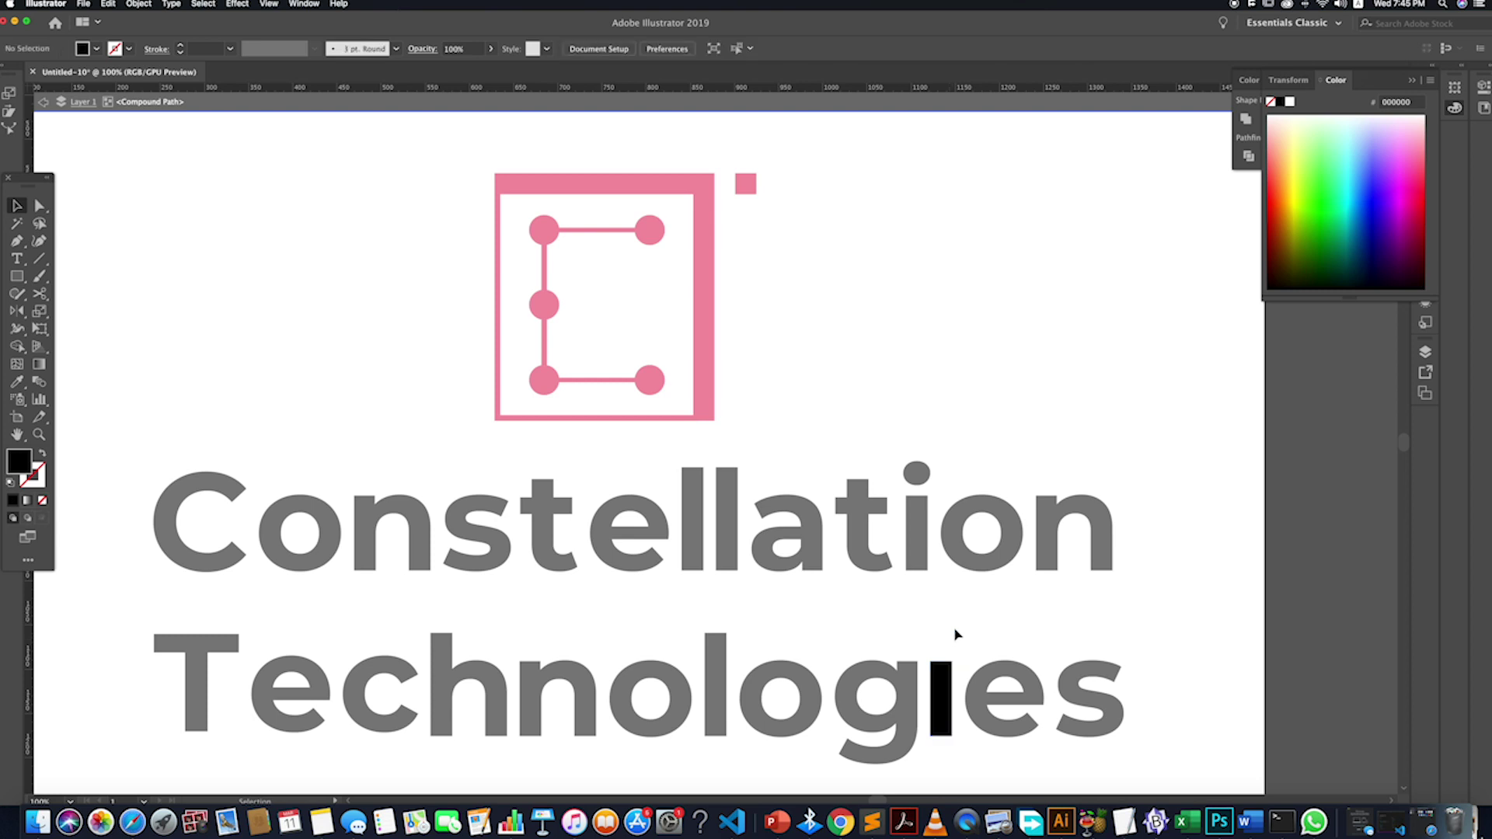
{"action": "key", "text": "Escape"}
- Isolate the "i" in "Constellation", delete its black dot and leave isolation mode
{"action": "left_click", "coordinate": [923, 483]}
{"action": "double_click", "coordinate": [919, 476]}
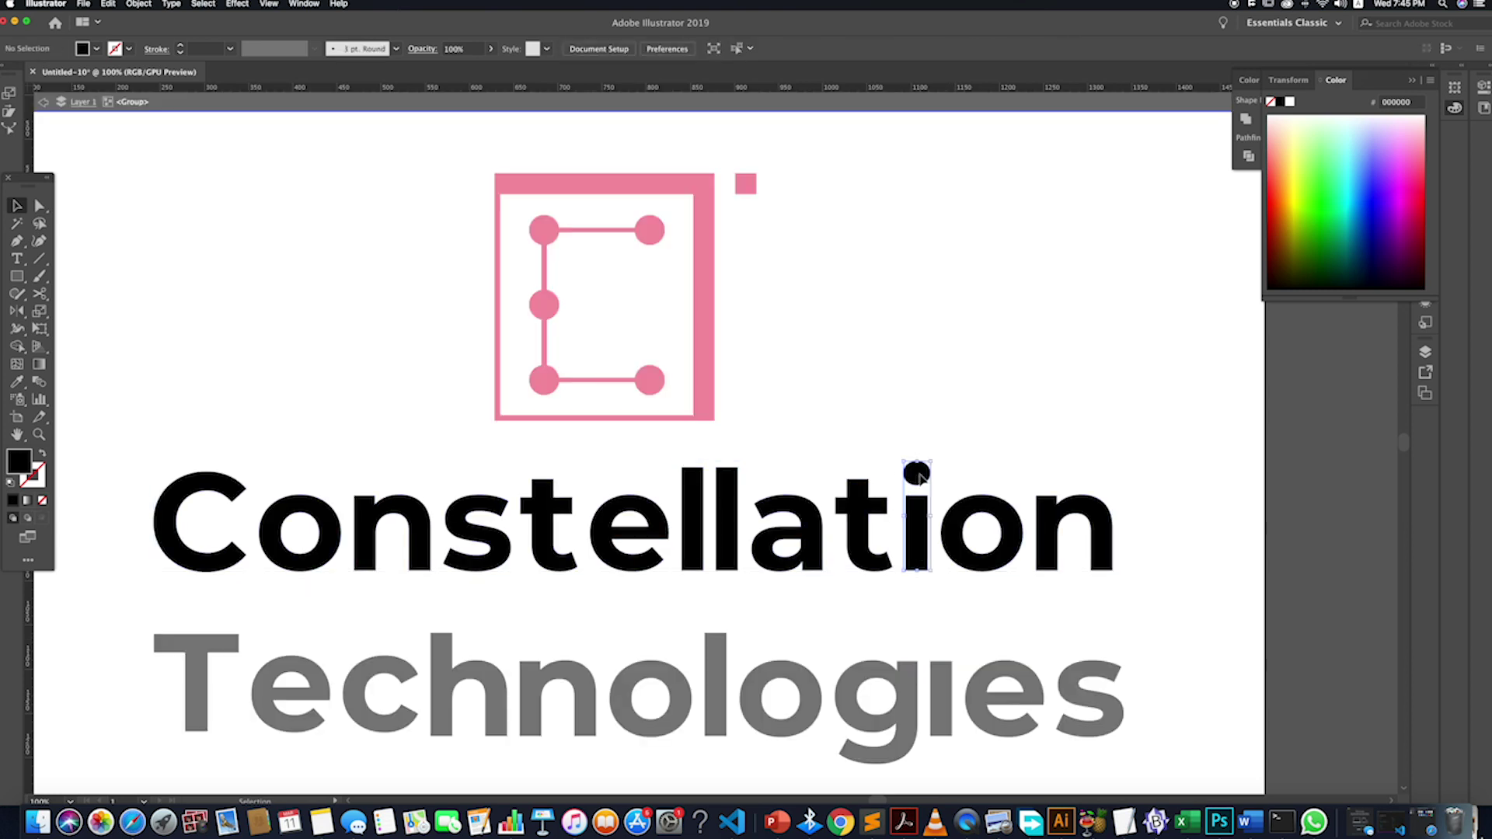
{"action": "left_click", "coordinate": [920, 476]}
{"action": "double_click", "coordinate": [920, 477]}
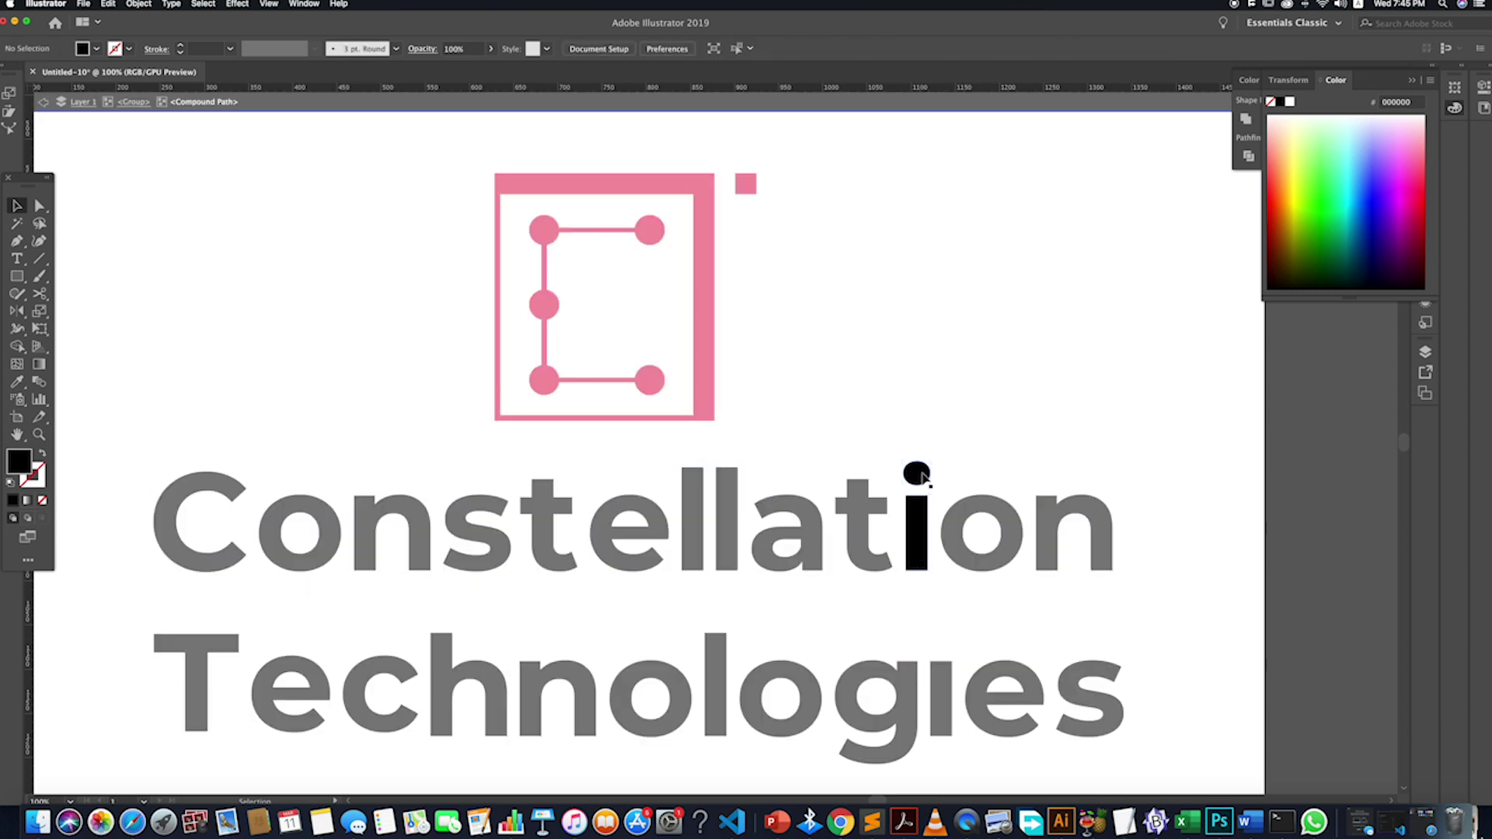
{"action": "key", "text": "Delete"}
{"action": "double_click", "coordinate": [867, 440]}
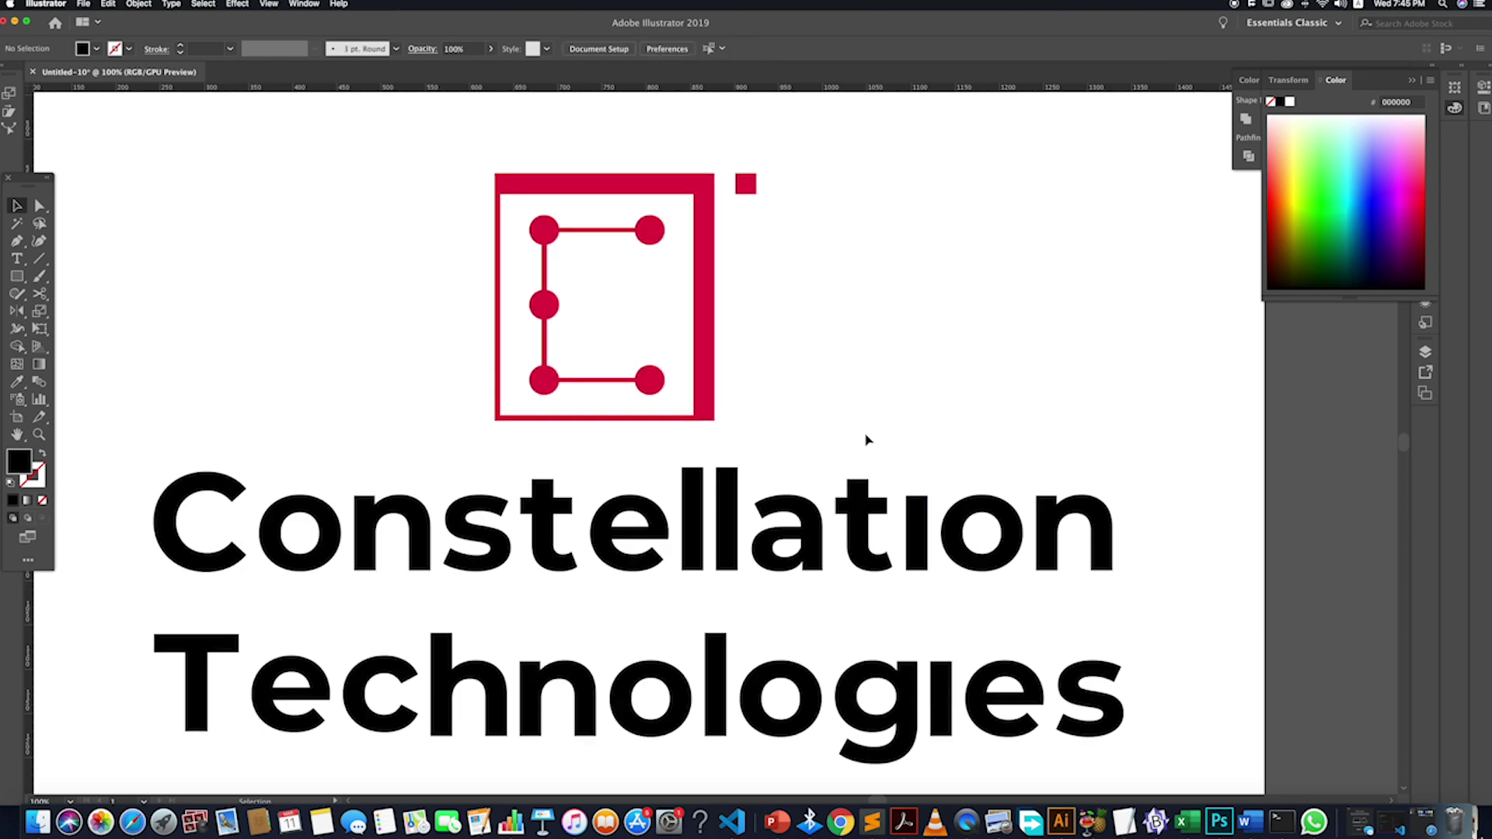
- Copy one of the icon's crimson circles above both dotless "i" letters as their new dots
{"action": "left_click", "coordinate": [652, 383]}
{"action": "left_click_drag", "start_coordinate": [656, 387], "coordinate": [943, 630]}
{"action": "left_click", "coordinate": [1003, 599]}
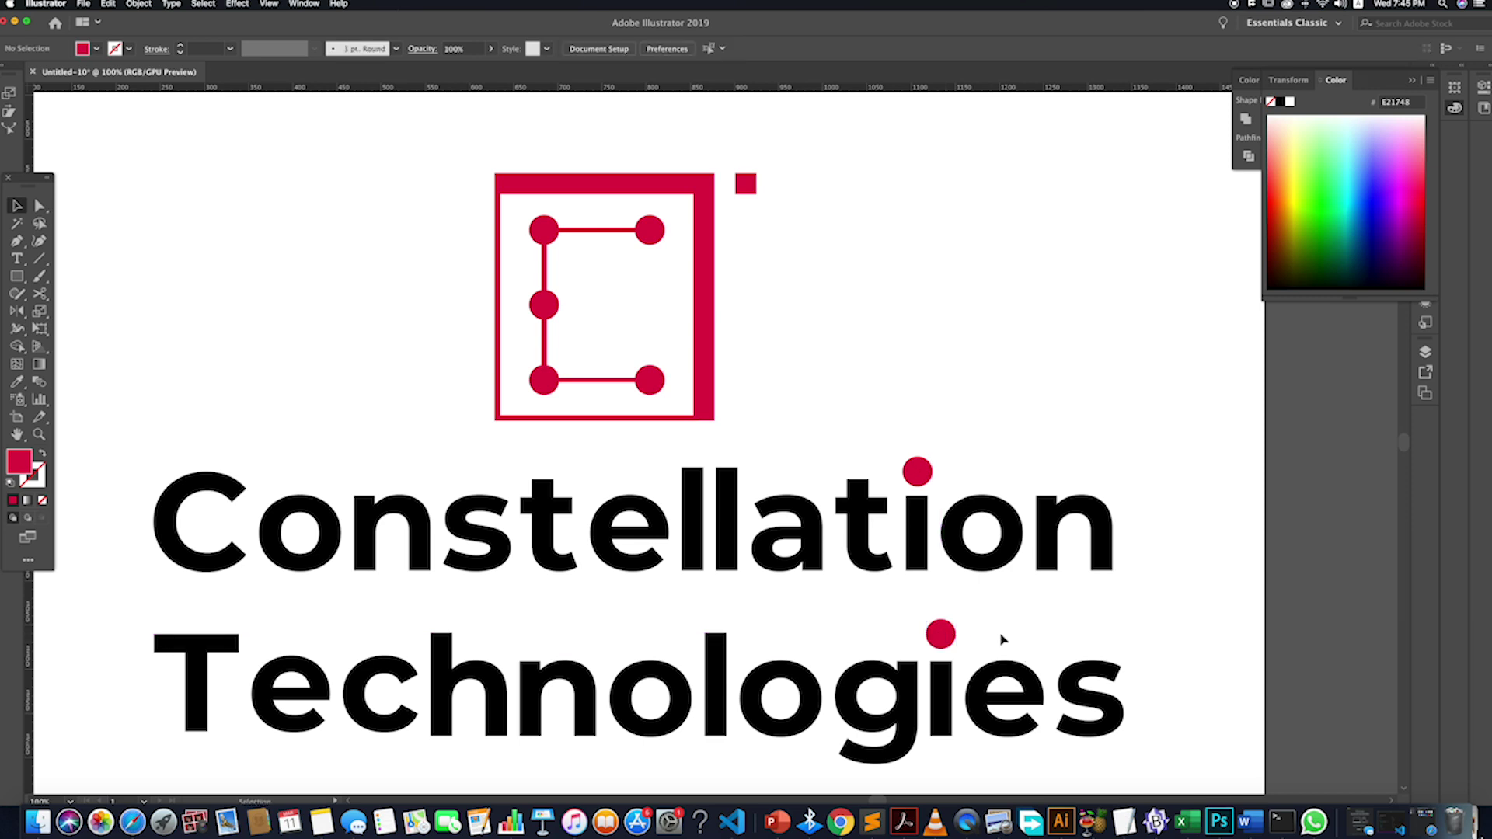
- Try to enlarge and reposition the icon above the wordmark, and undo the changes
{"action": "scroll", "coordinate": [992, 633], "scroll_direction": "down", "scroll_amount": 3}
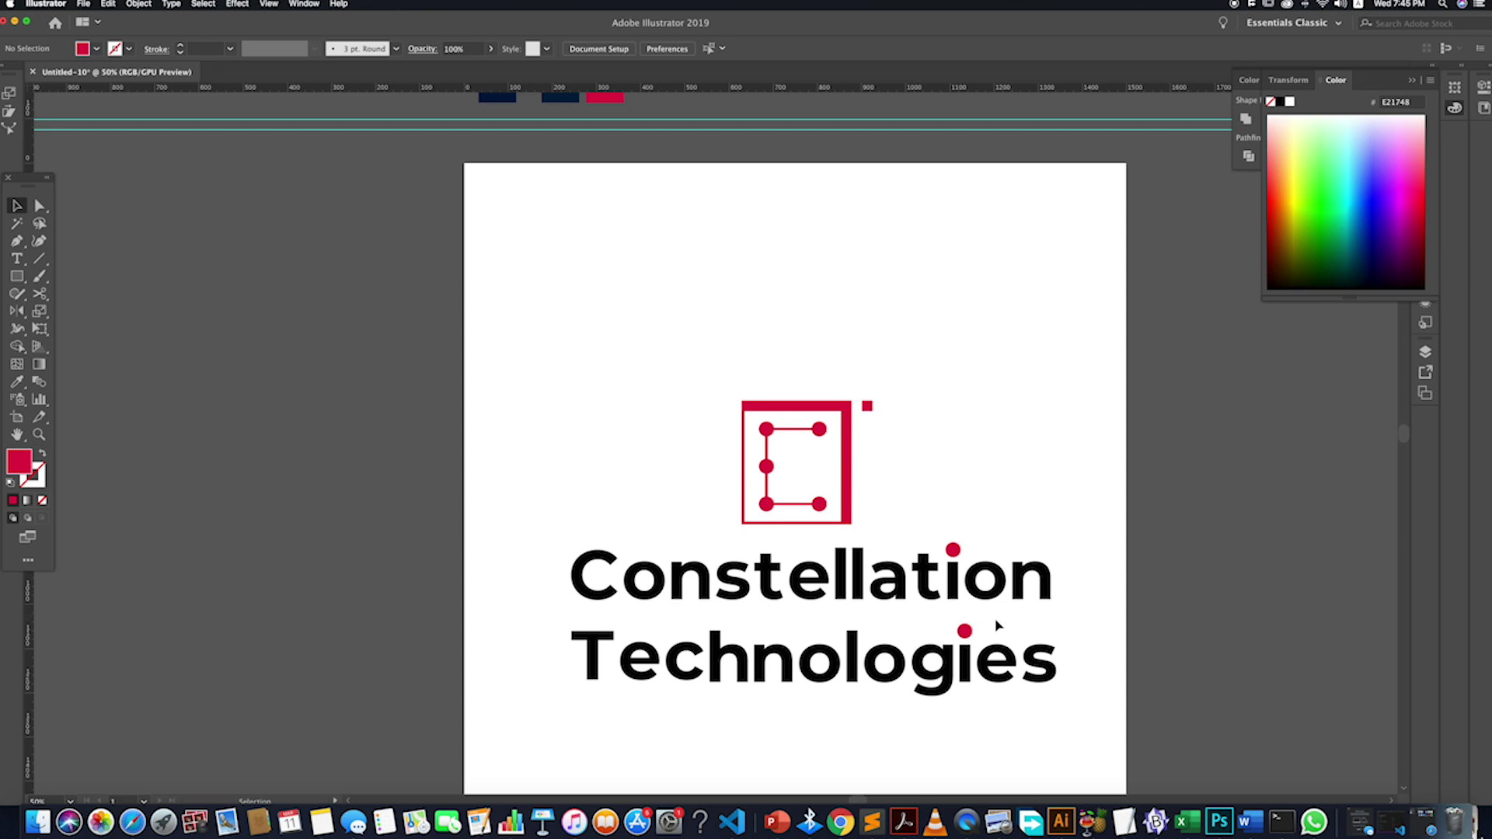
{"action": "scroll", "coordinate": [998, 625], "scroll_direction": "down", "scroll_amount": 3}
{"action": "scroll", "coordinate": [996, 626], "scroll_direction": "right", "scroll_amount": 3}
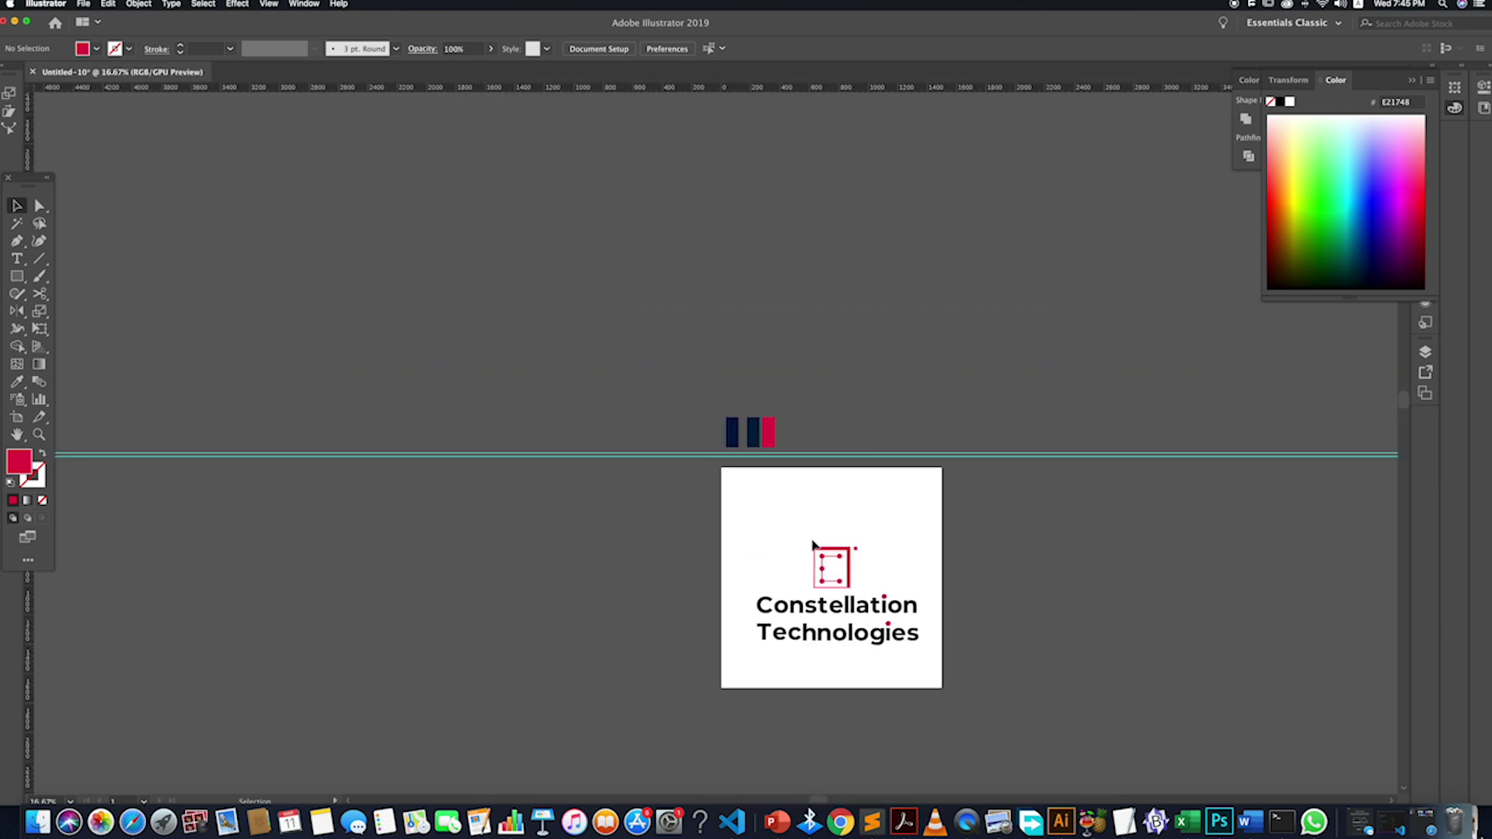
{"action": "mouse_move", "coordinate": [871, 583]}
{"action": "left_mouse_down"}
{"action": "mouse_move", "coordinate": [873, 532]}
{"action": "mouse_move", "coordinate": [893, 523]}
{"action": "mouse_move", "coordinate": [866, 554]}
{"action": "mouse_move", "coordinate": [889, 561]}
{"action": "mouse_move", "coordinate": [871, 553]}
{"action": "left_mouse_up"}
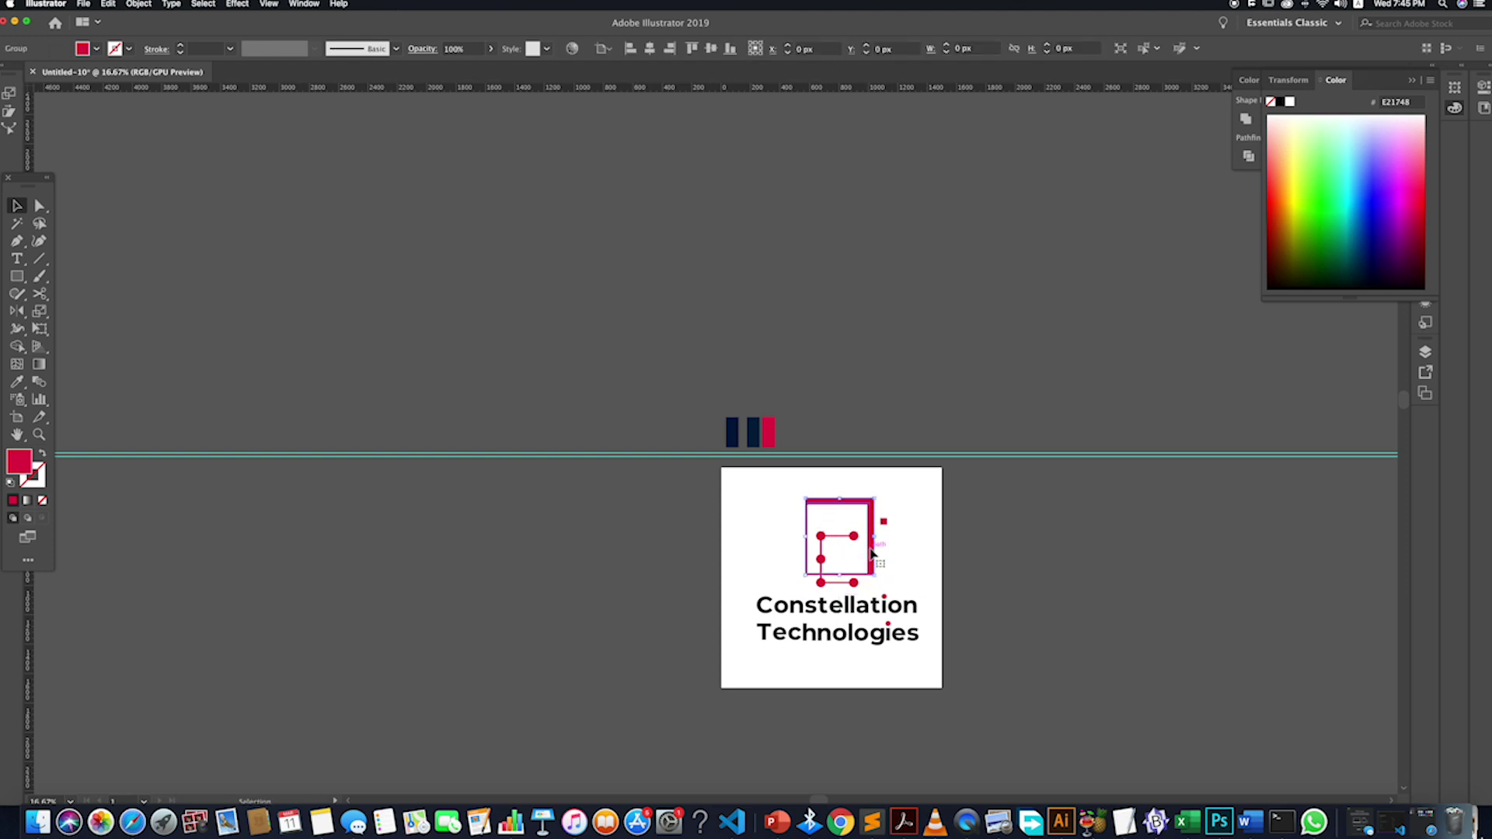
{"action": "key", "text": "a"}
{"action": "key", "text": "super+z"}
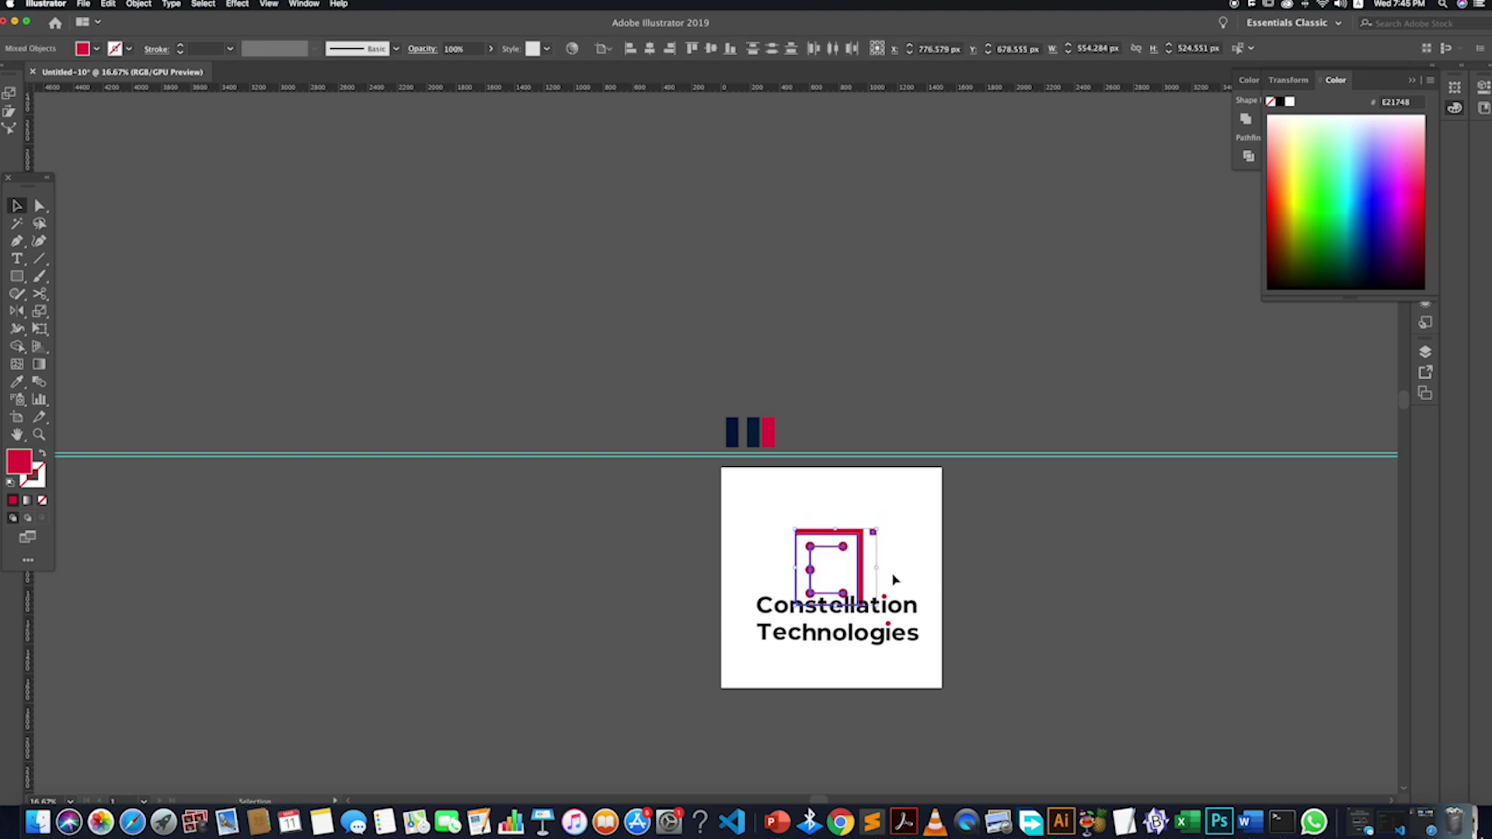
{"action": "key", "text": "super+z"}
{"action": "left_click", "coordinate": [880, 580]}
- Group the icon's parts and enlarge the icon proportionally to about 352 px wide
{"action": "left_click", "coordinate": [793, 530]}
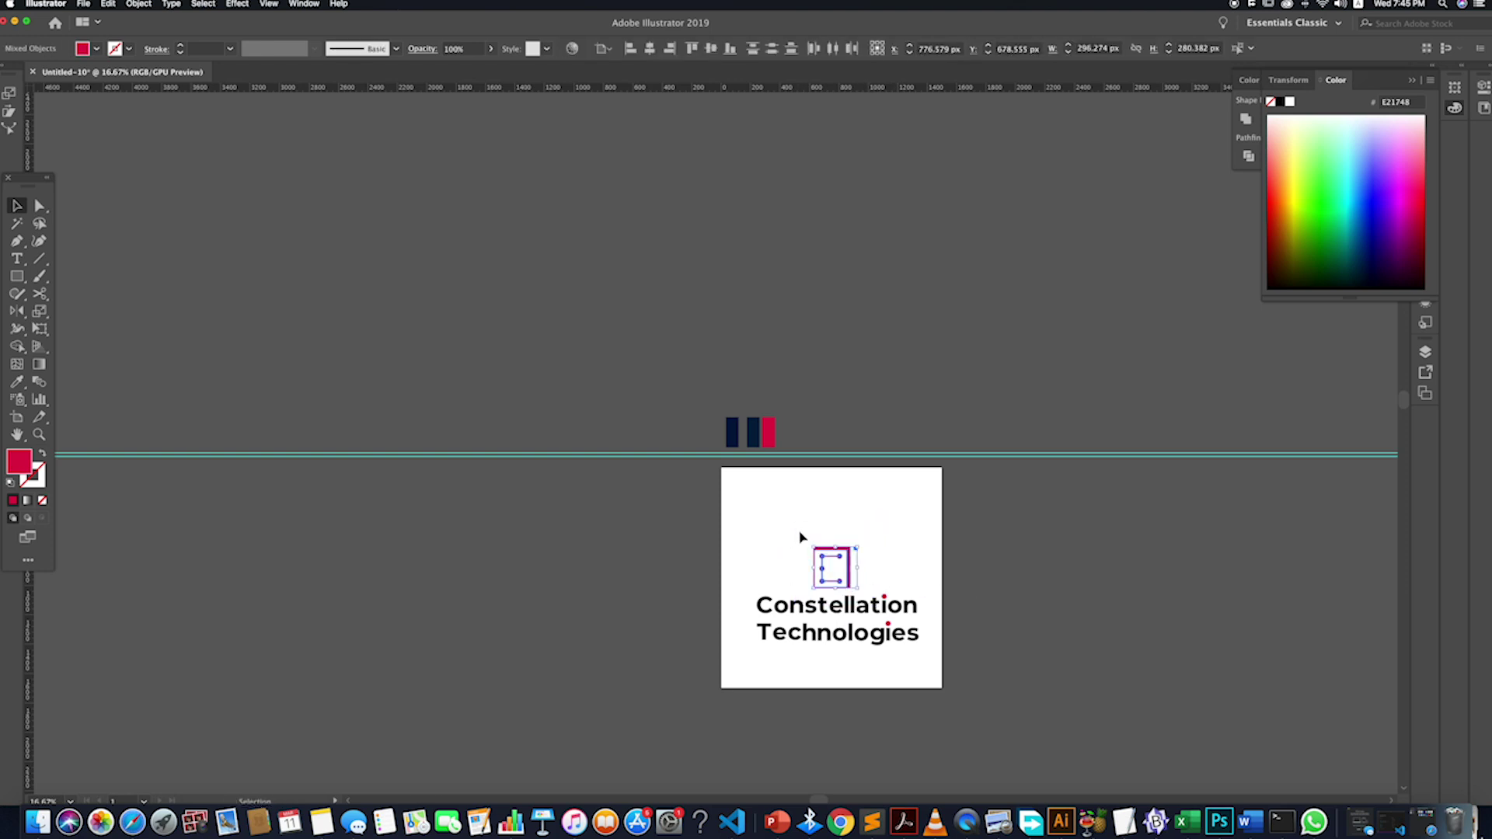
{"action": "left_click", "coordinate": [855, 586]}
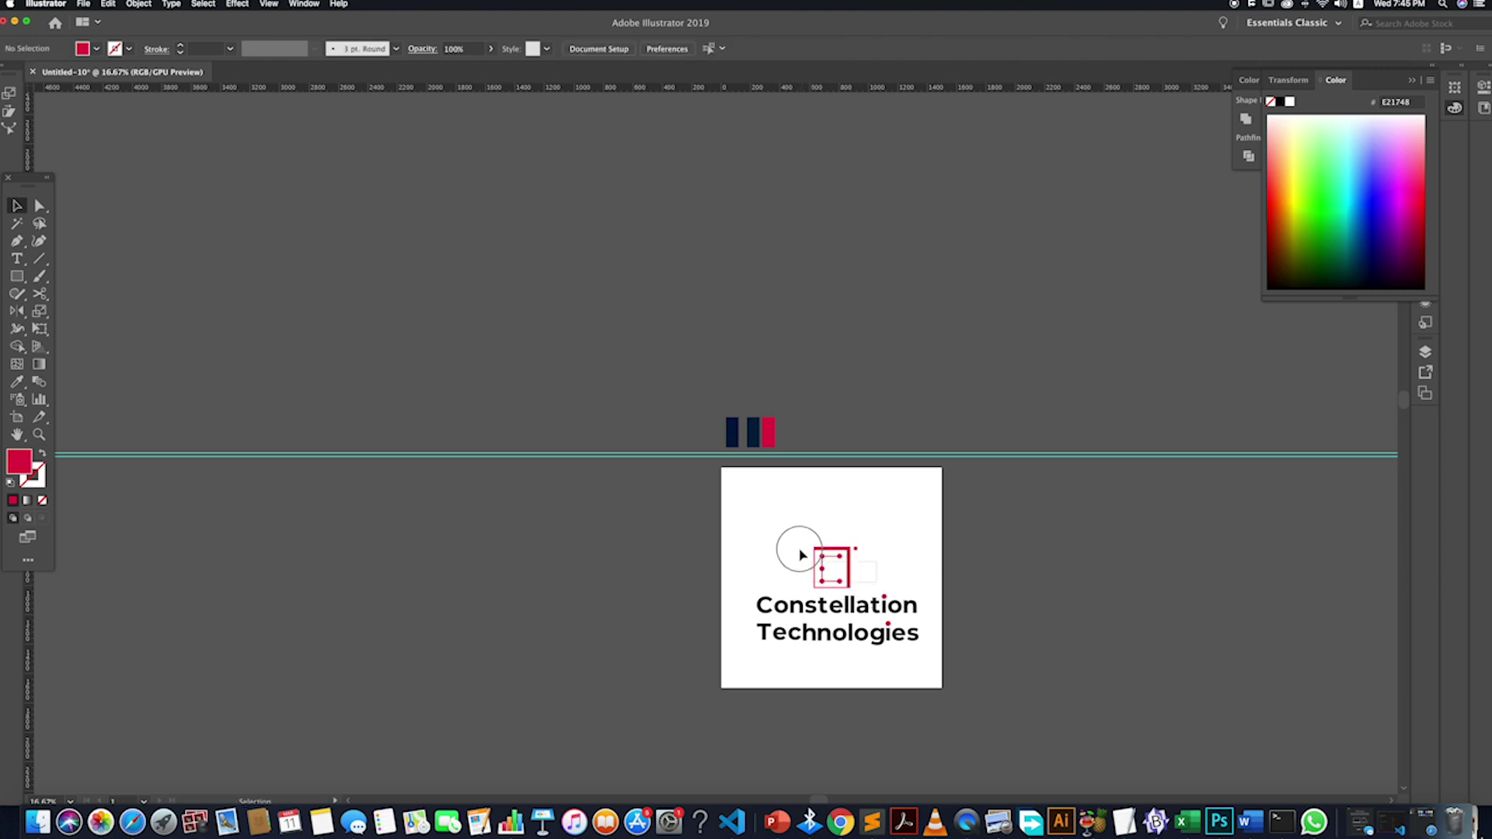
{"action": "left_click", "coordinate": [800, 555]}
{"action": "key", "text": "super+equal"}
{"action": "left_click_drag", "start_coordinate": [855, 578], "coordinate": [872, 578]}
{"action": "left_click_drag", "start_coordinate": [888, 527], "coordinate": [894, 511]}
{"action": "left_click", "coordinate": [880, 608]}
- Center the icon horizontally on the artboard and move it up slightly away from "Constellation"
{"action": "left_click", "coordinate": [806, 521]}
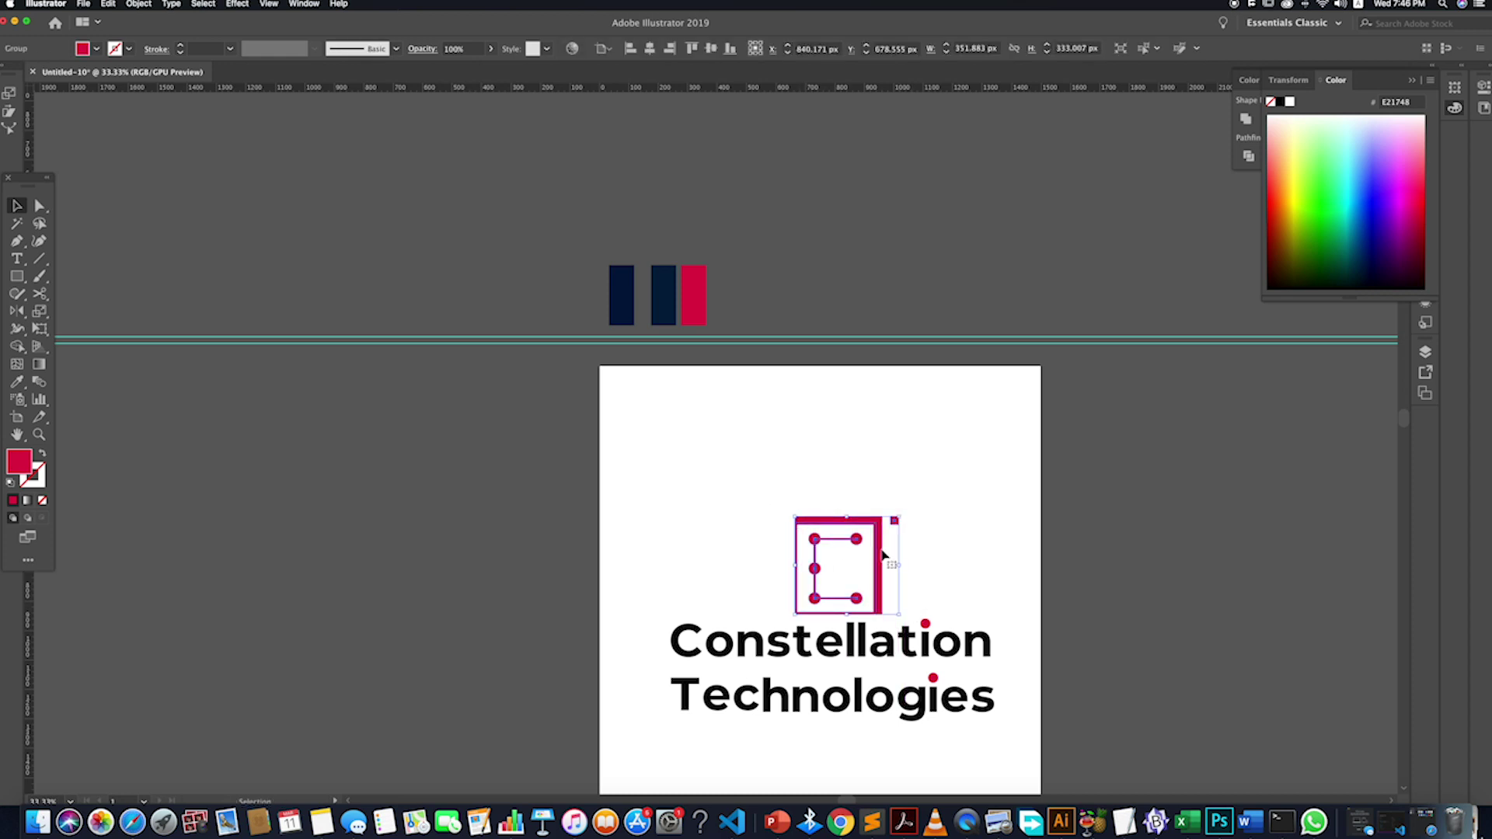
{"action": "left_click", "coordinate": [650, 49]}
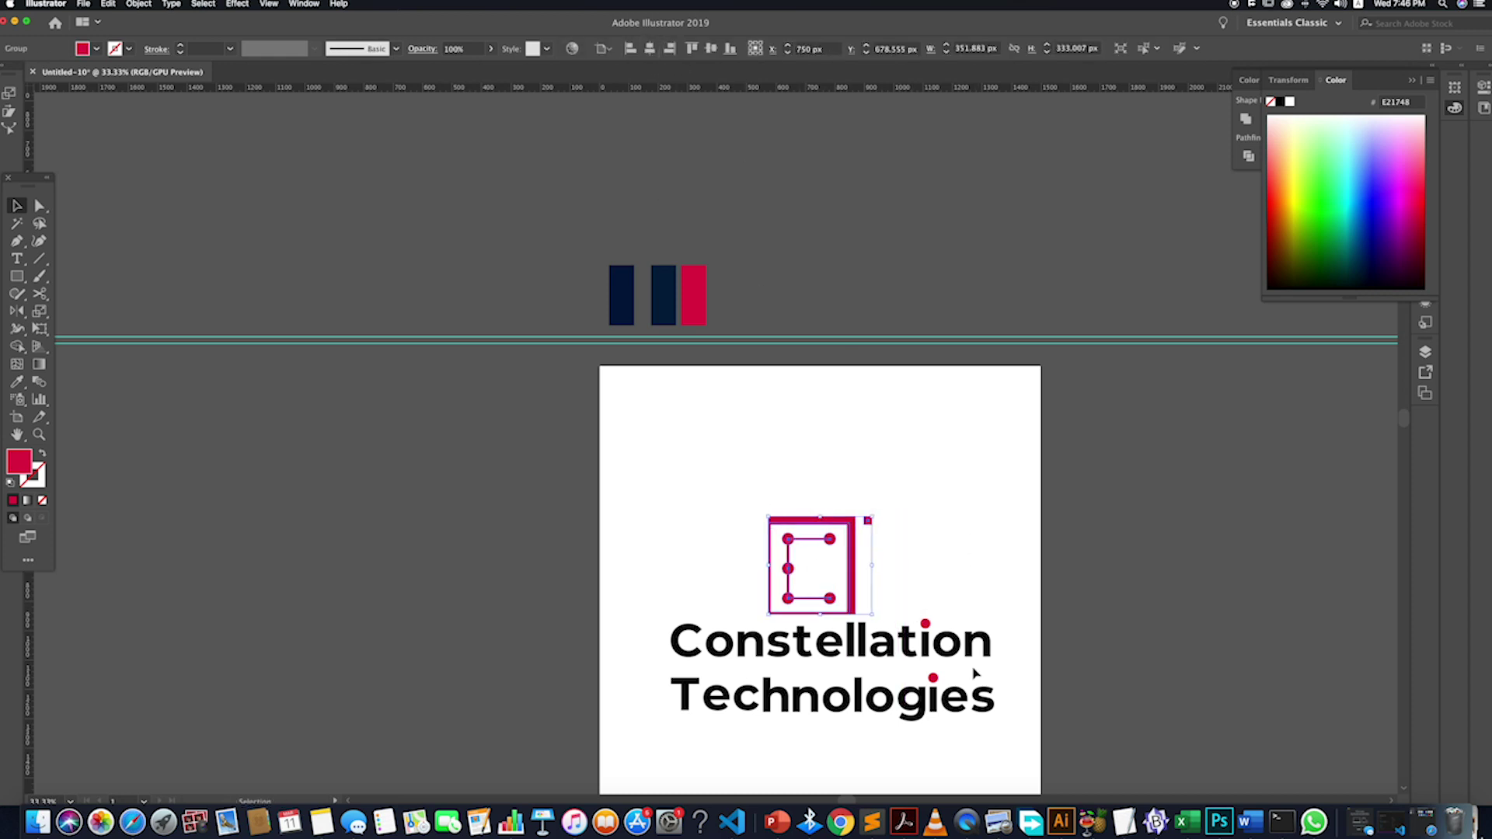
{"action": "left_click_drag", "start_coordinate": [853, 594], "coordinate": [1014, 598]}
{"action": "left_click", "coordinate": [865, 760]}
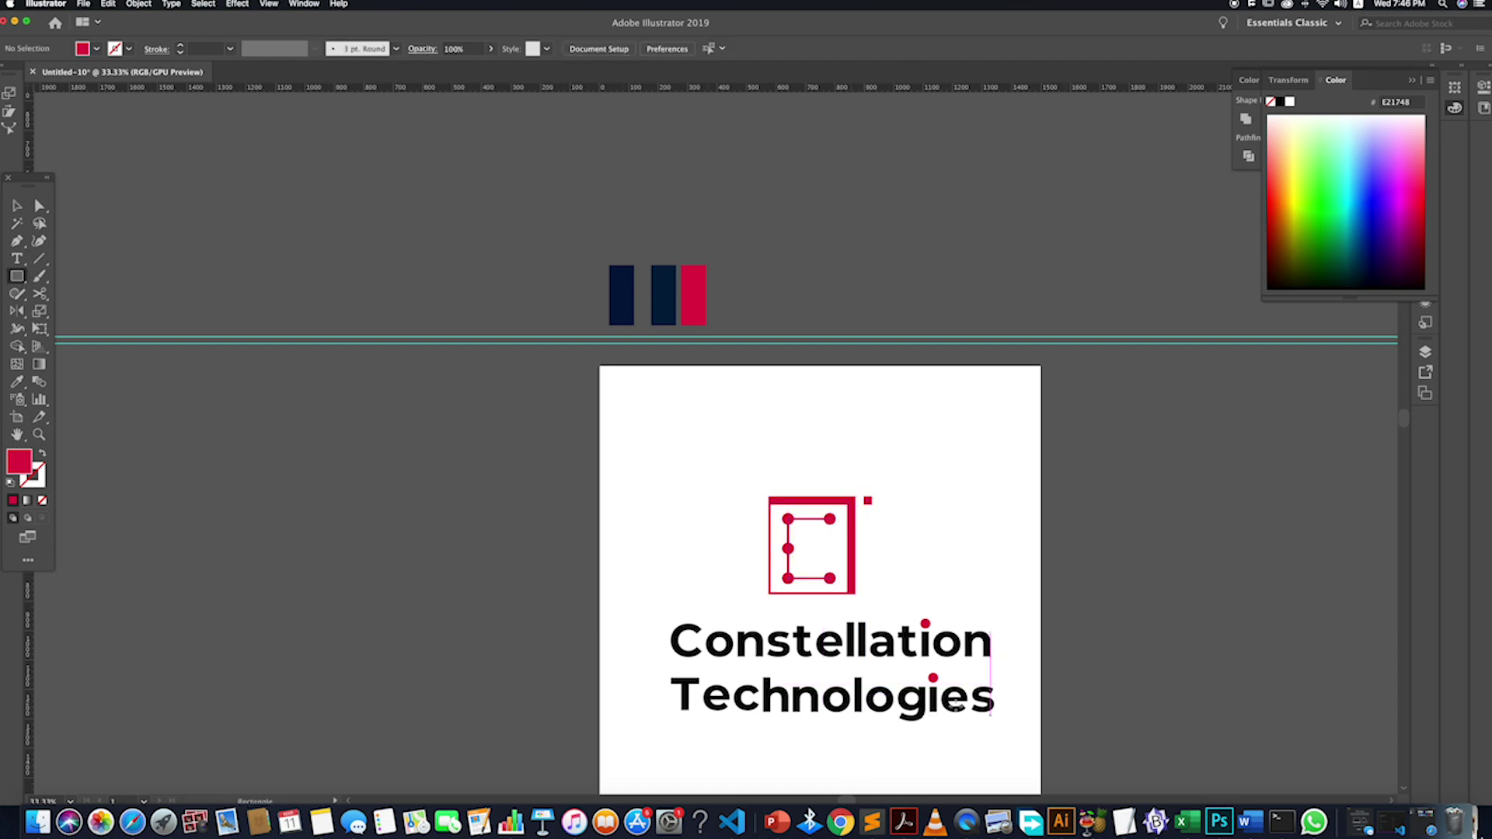
- Draw a crimson spacer rectangle about 854 by 90 px below the icon and move it between the two wordmark lines
{"action": "left_click_drag", "start_coordinate": [695, 592], "coordinate": [946, 619]}
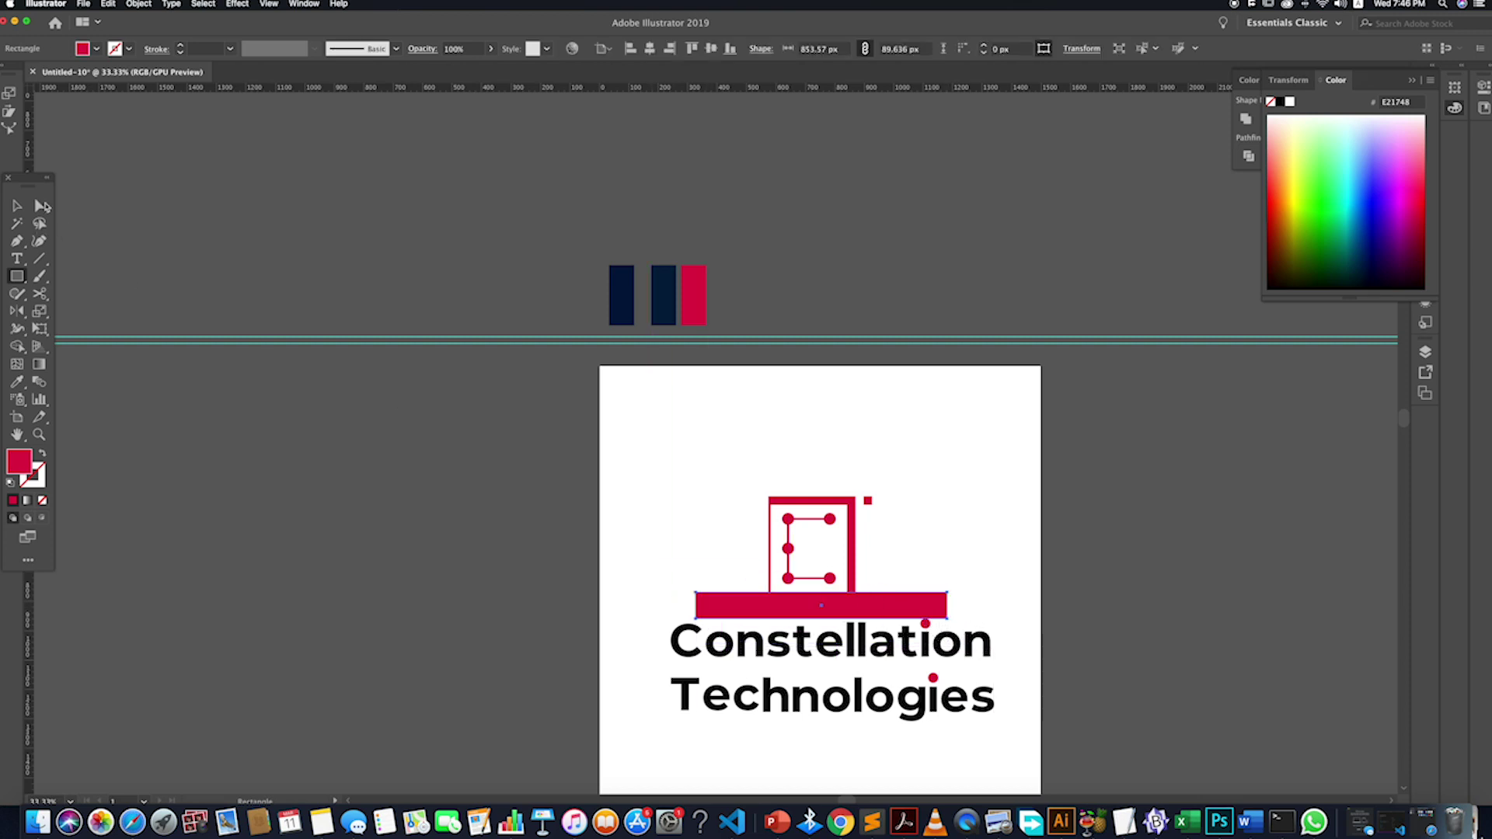
{"action": "left_click_drag", "start_coordinate": [874, 604], "coordinate": [888, 672]}
{"action": "left_click", "coordinate": [1007, 735]}
- Select the "Technologies" letters with their crimson dot and nudge them down to match the spacer gap
{"action": "left_click_drag", "start_coordinate": [1015, 736], "coordinate": [655, 682]}
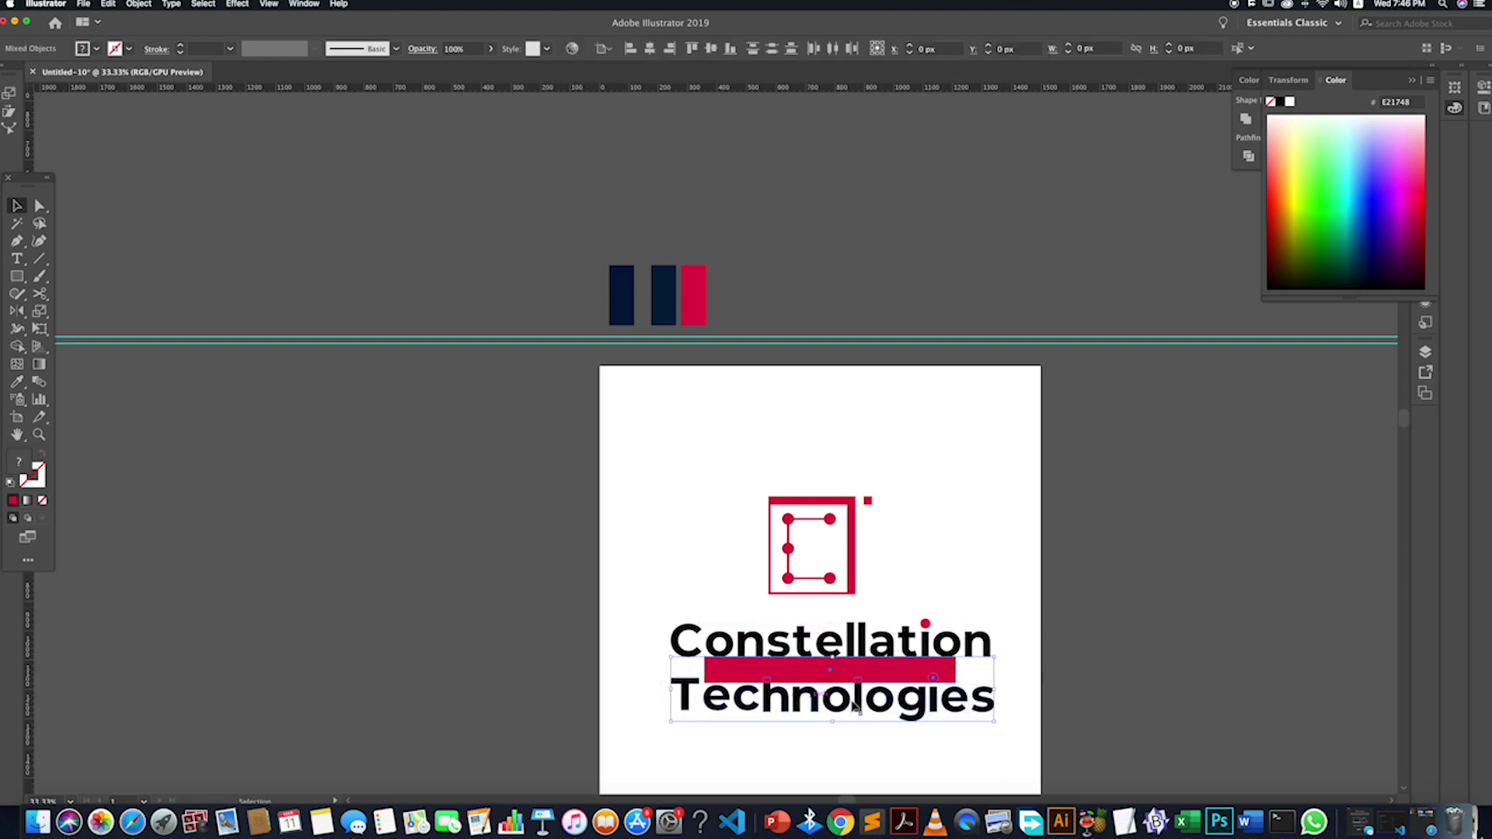
{"action": "left_click_drag", "start_coordinate": [1024, 736], "coordinate": [937, 736]}
{"action": "left_click_drag", "start_coordinate": [699, 709], "coordinate": [667, 704]}
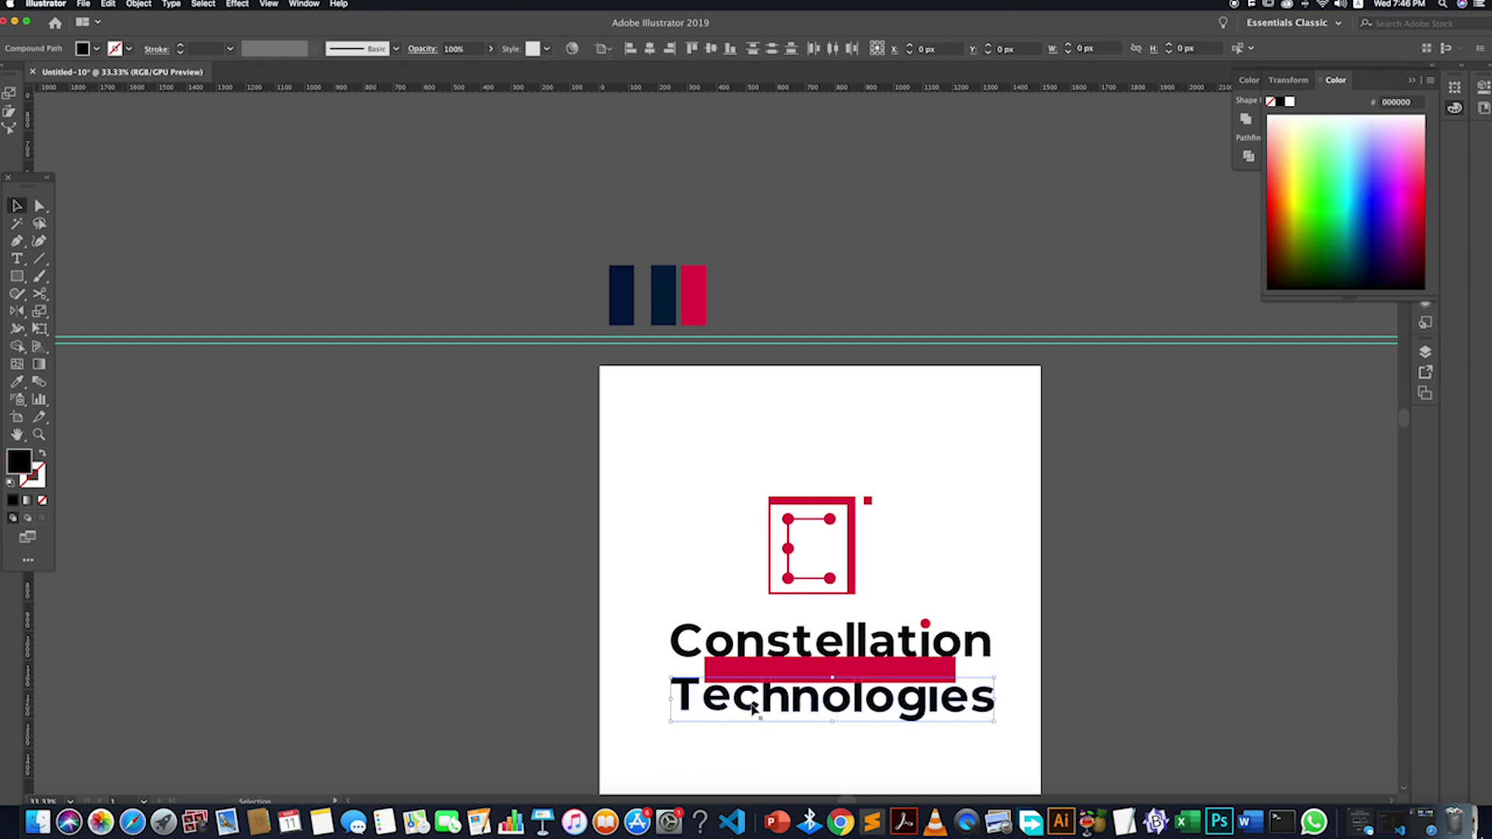
{"action": "left_click", "coordinate": [961, 733]}
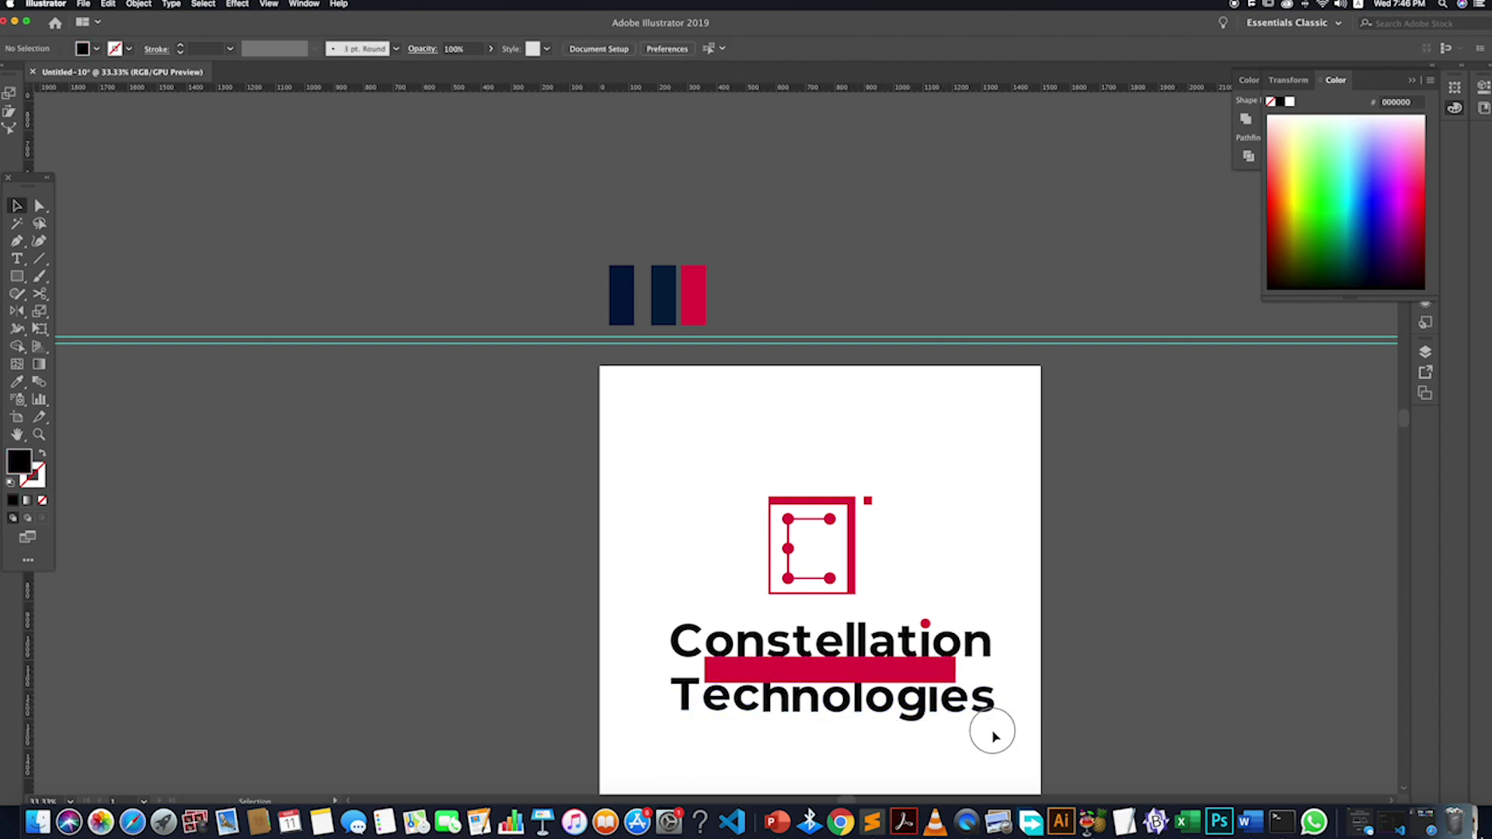
{"action": "left_click_drag", "start_coordinate": [995, 734], "coordinate": [660, 678]}
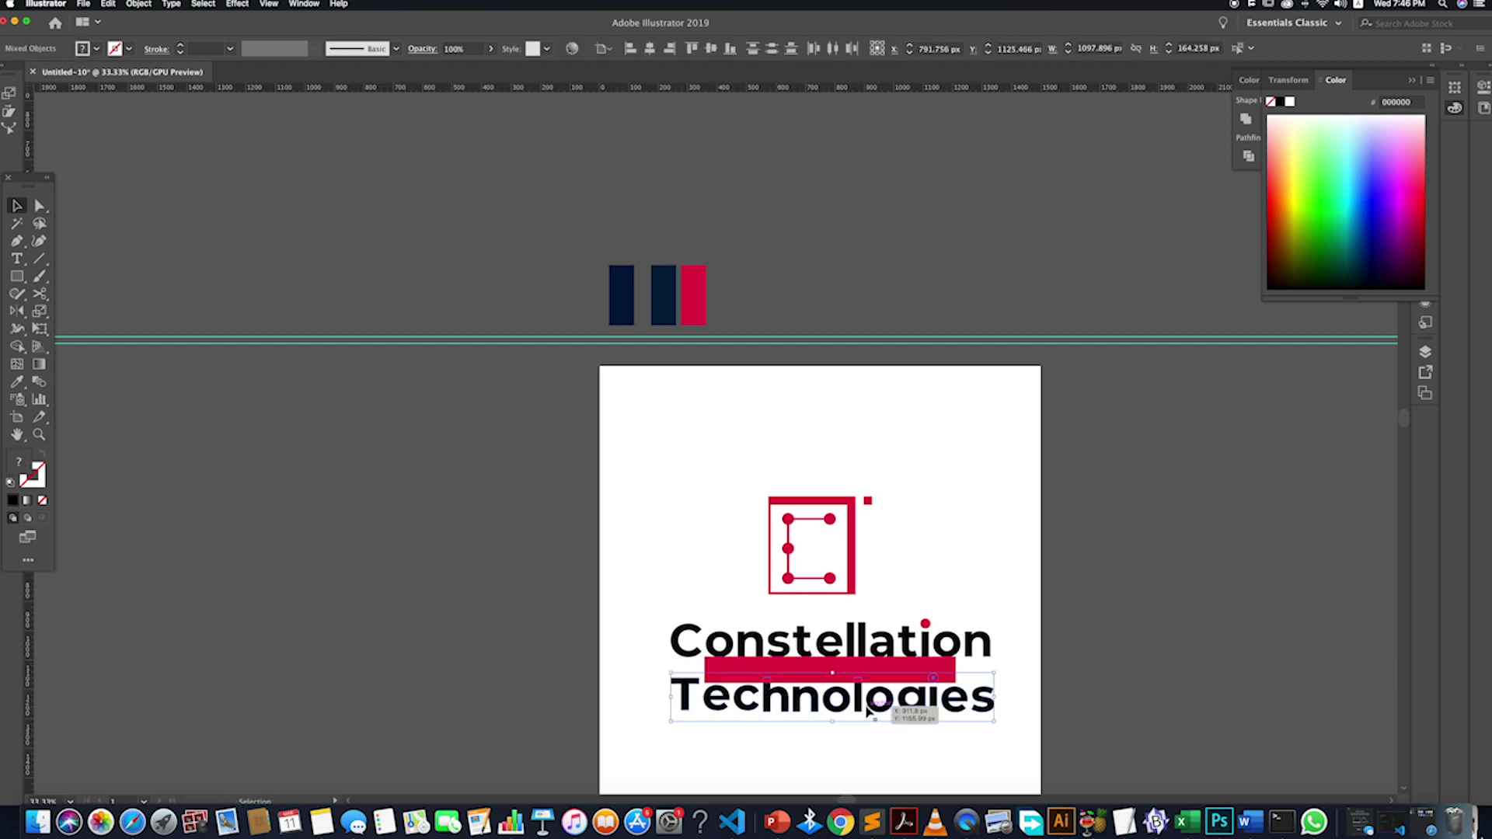
{"action": "left_click_drag", "start_coordinate": [868, 707], "coordinate": [872, 709]}
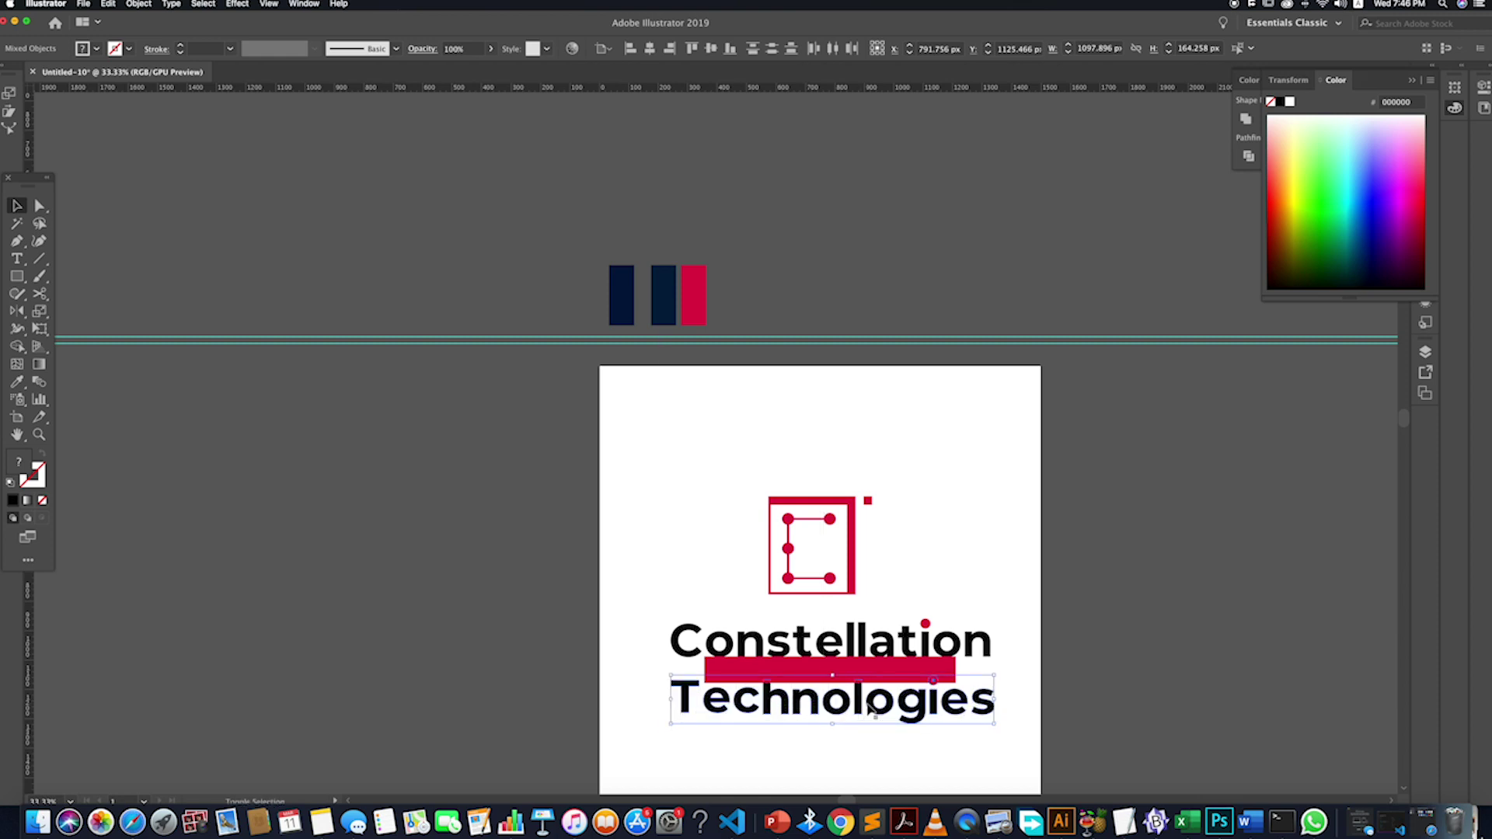
{"action": "key", "text": "Down"}
{"action": "key", "text": "Down"}
{"action": "key", "text": "Down"}
{"action": "key", "text": "Down"}
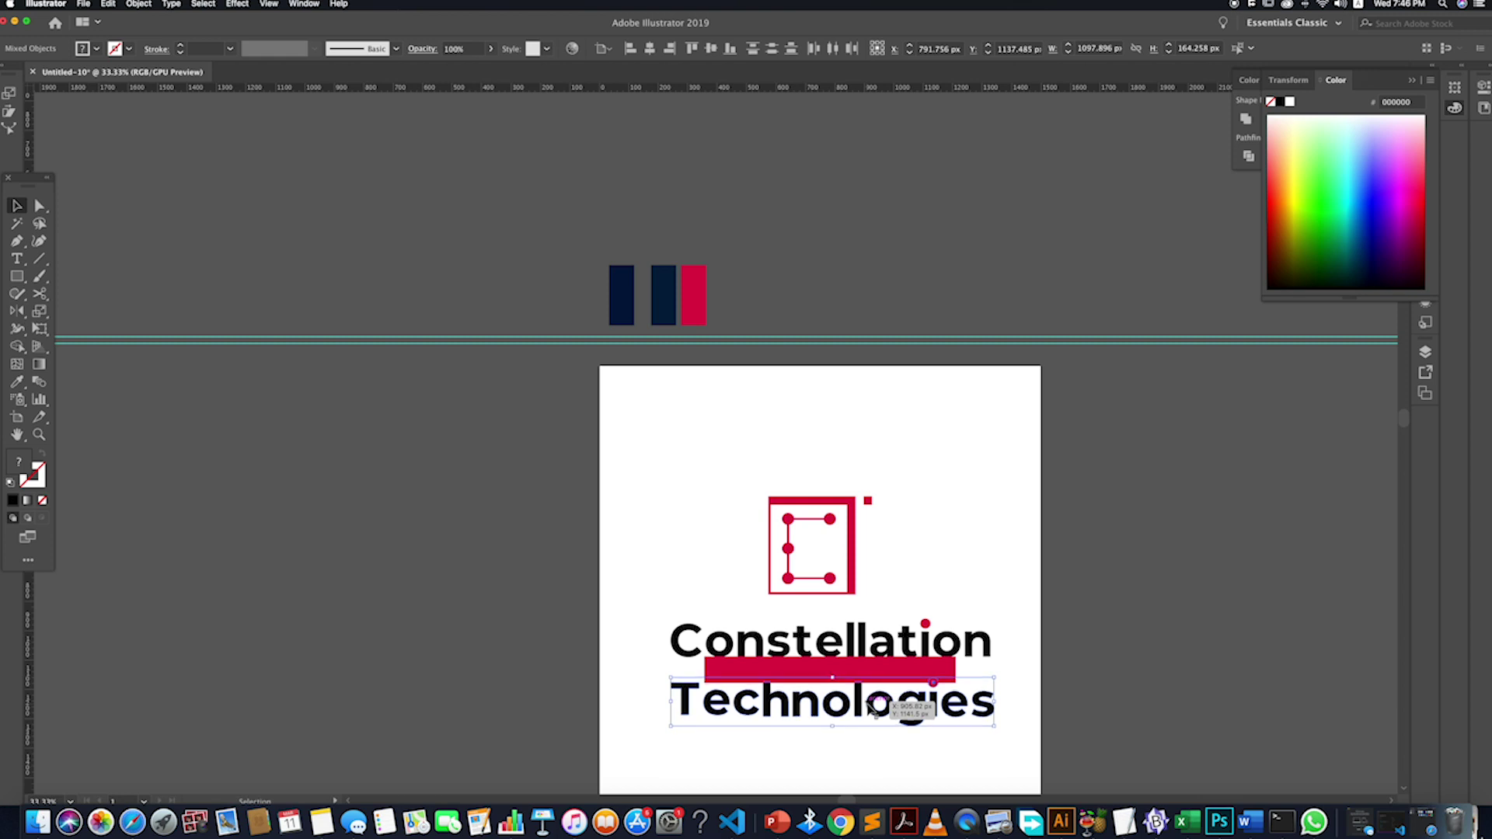
- Delete the crimson spacer rectangle between the two wordmark lines
{"action": "left_click", "coordinate": [1019, 668]}
{"action": "left_click", "coordinate": [902, 673]}
{"action": "key", "text": "Delete"}
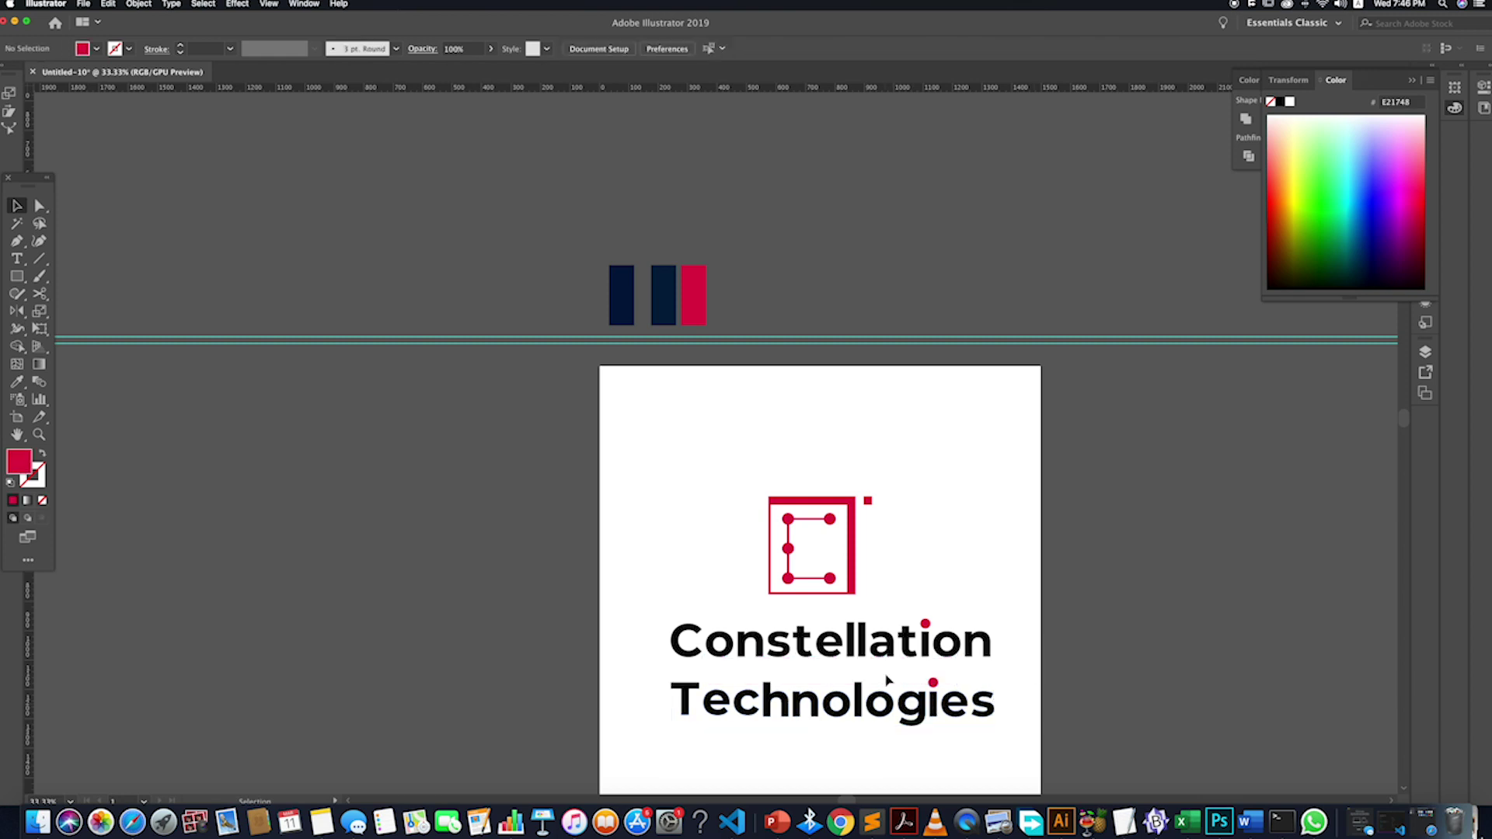
{"action": "scroll", "coordinate": [902, 659], "scroll_direction": "right", "scroll_amount": 5}
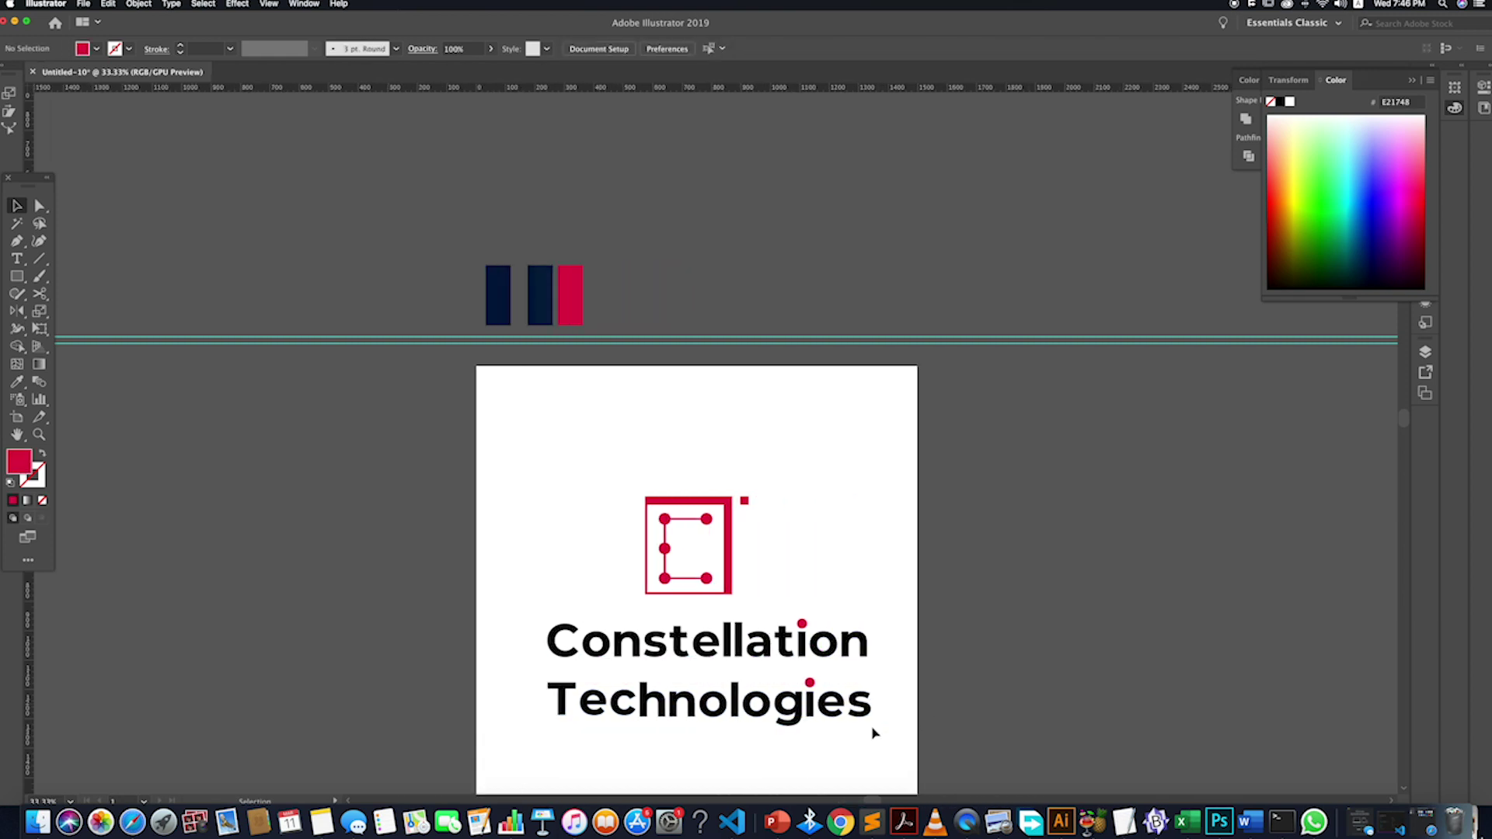
- Move "Technologies" with its crimson dot up closer beneath "Constellation"
{"action": "scroll", "coordinate": [806, 724], "scroll_direction": "down", "scroll_amount": 3}
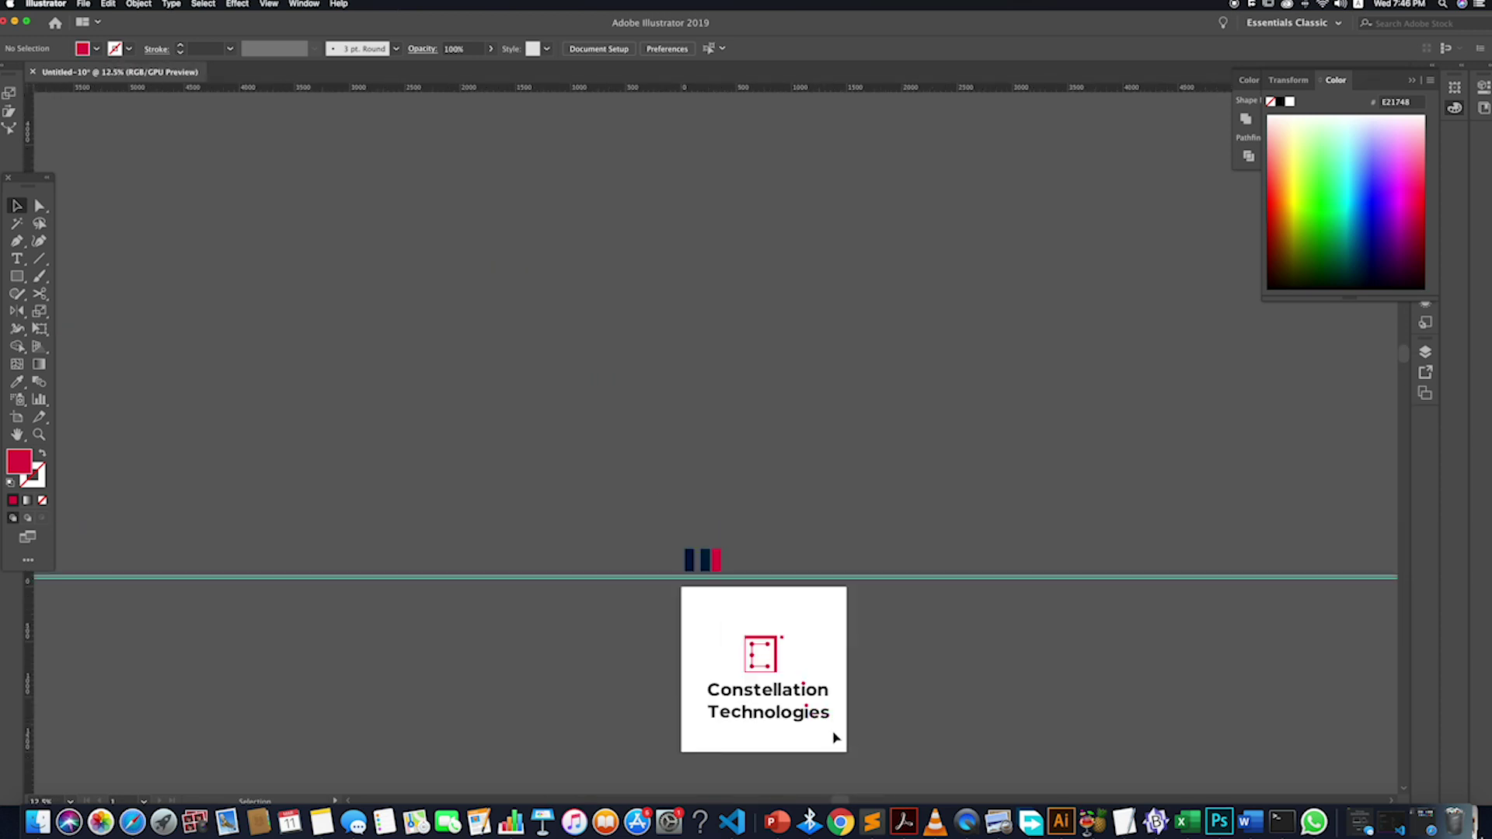
{"action": "scroll", "coordinate": [819, 726], "scroll_direction": "up", "scroll_amount": 4}
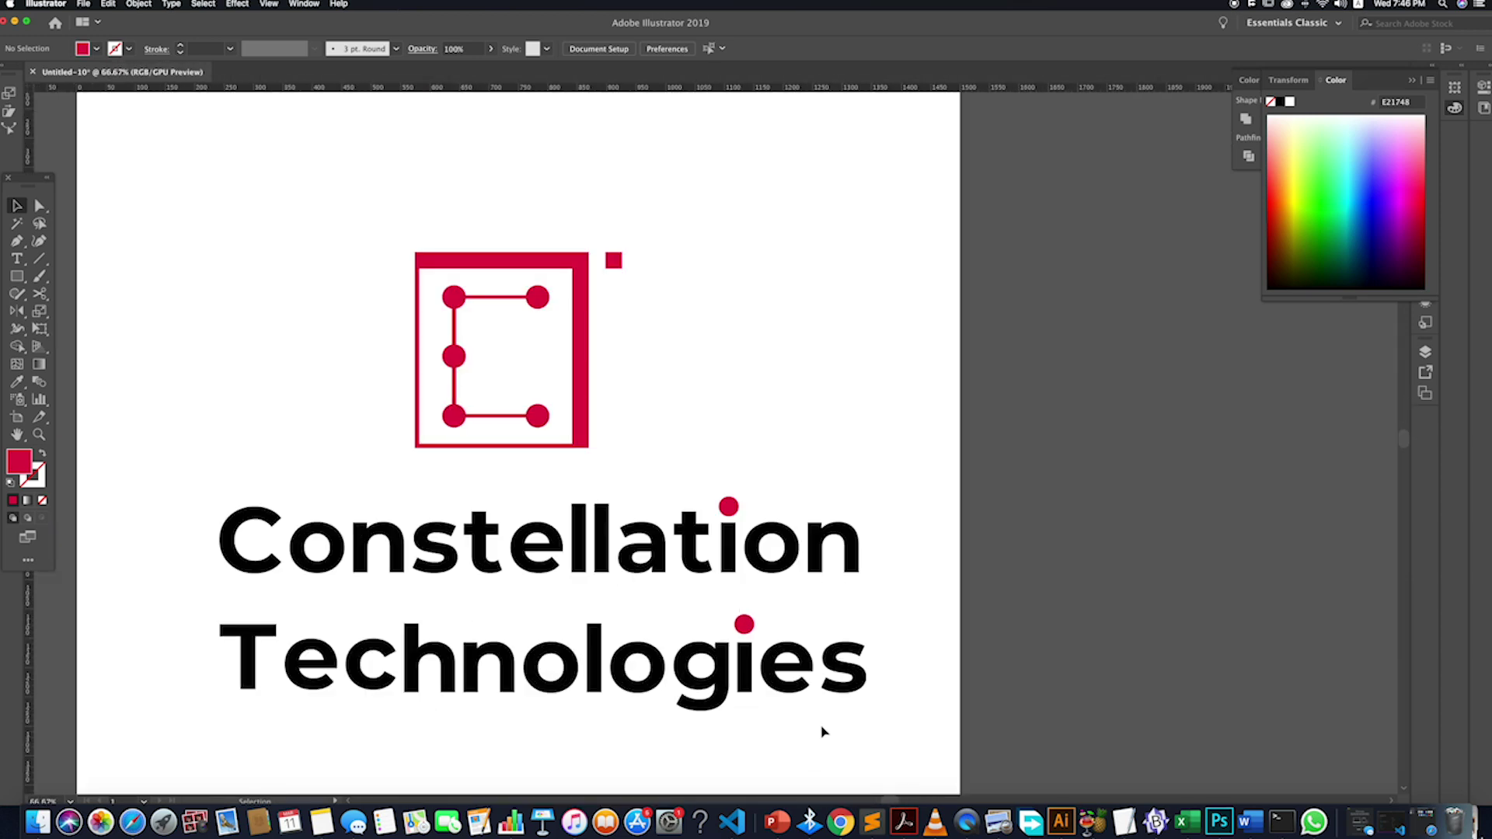
{"action": "left_click_drag", "start_coordinate": [892, 738], "coordinate": [333, 627]}
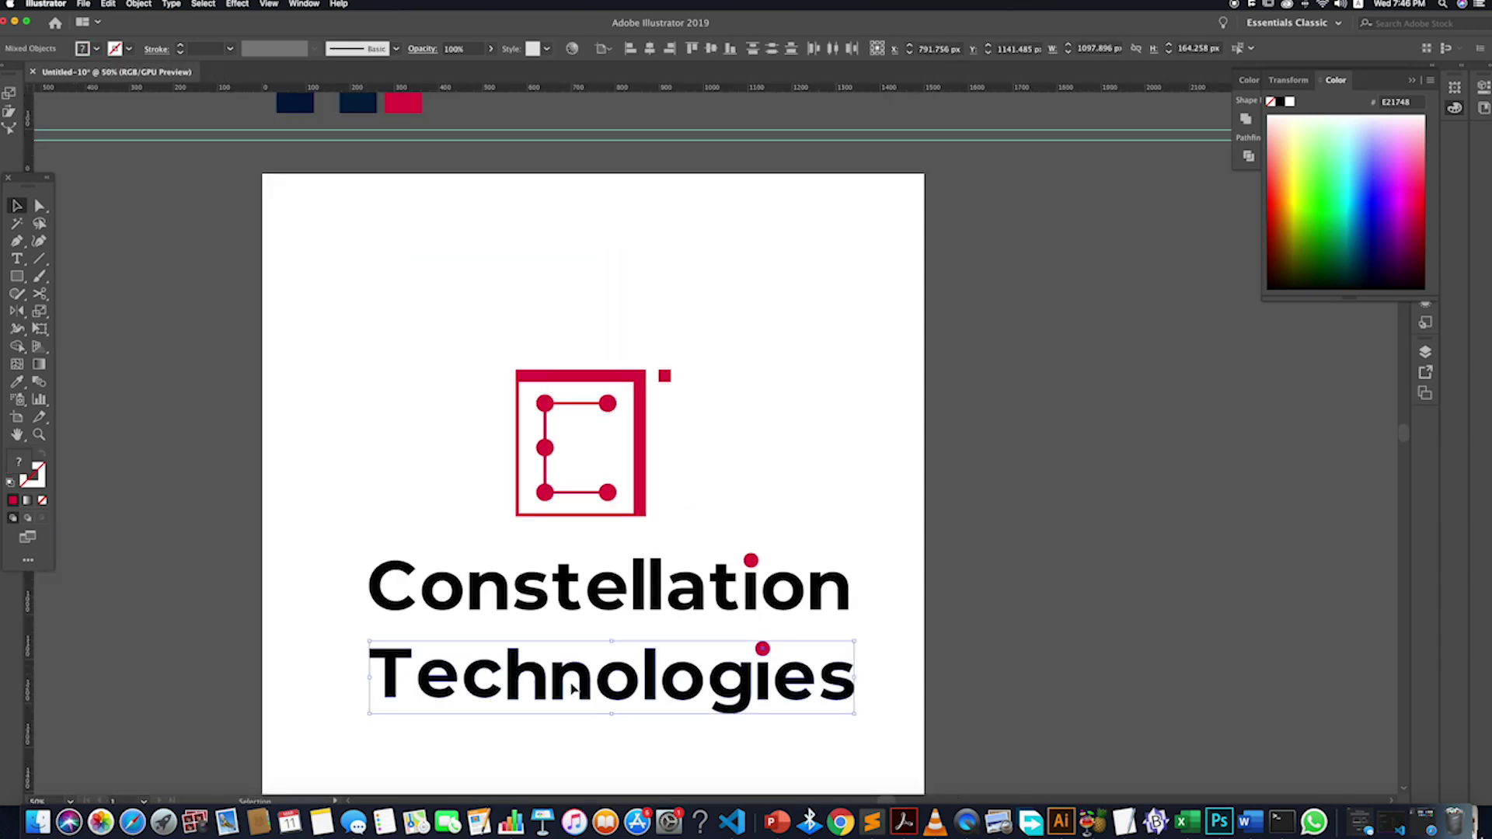
{"action": "left_click_drag", "start_coordinate": [572, 688], "coordinate": [589, 669]}
{"action": "left_click", "coordinate": [701, 748]}
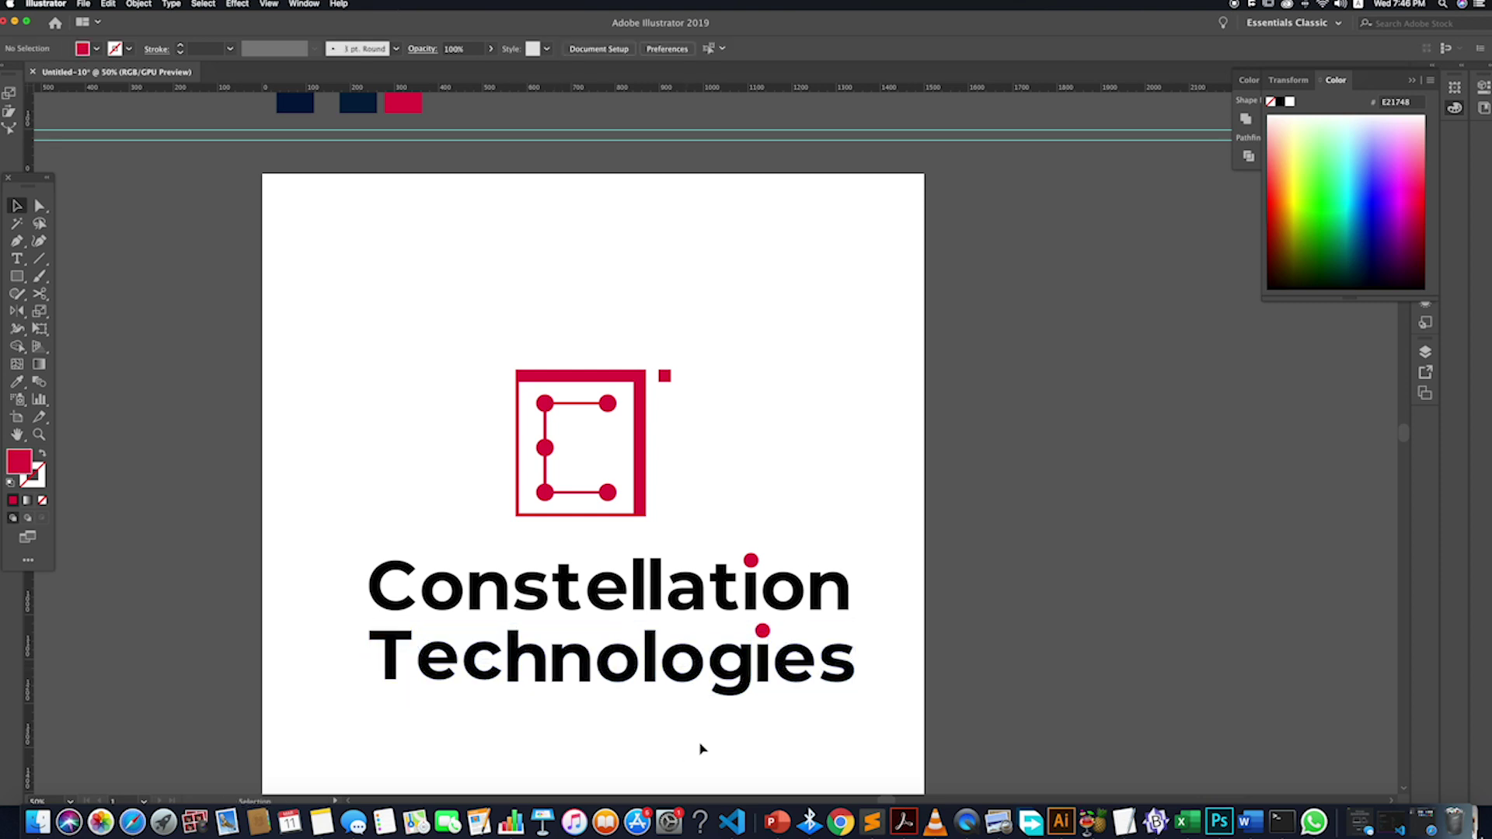
- Group the "Technologies" letters with their crimson dot, and the "Constellation" letters with theirs
{"action": "left_click_drag", "start_coordinate": [904, 729], "coordinate": [268, 546]}
{"action": "left_click", "coordinate": [753, 726]}
{"action": "key", "text": "a"}
{"action": "left_click_drag", "start_coordinate": [882, 777], "coordinate": [355, 632]}
{"action": "left_click_drag", "start_coordinate": [917, 615], "coordinate": [327, 536]}
{"action": "left_click", "coordinate": [999, 739]}
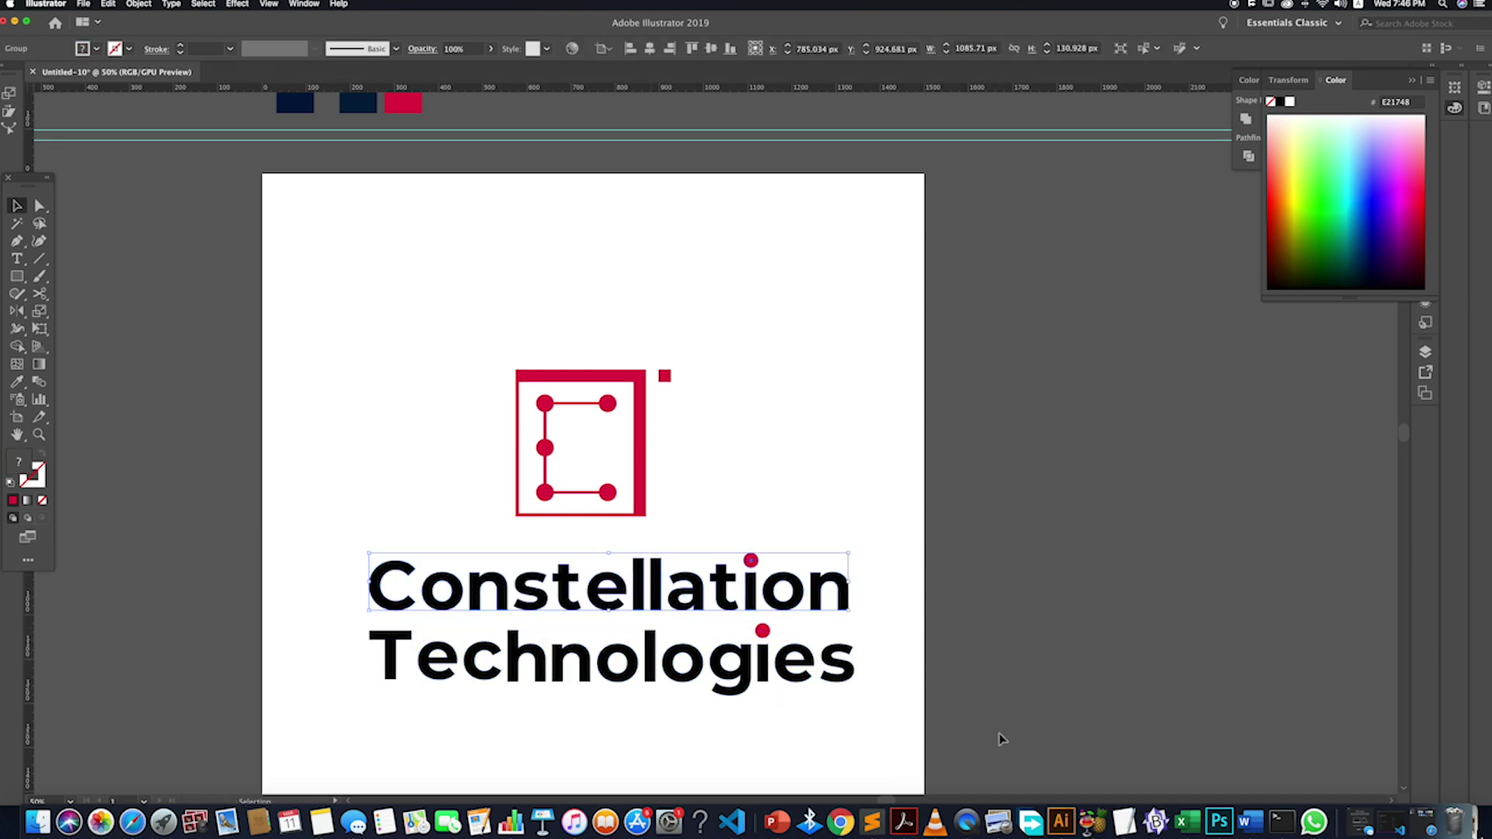
- Center the icon and both wordmark lines horizontally on the artboard
{"action": "key", "text": "v"}
{"action": "left_click_drag", "start_coordinate": [890, 719], "coordinate": [327, 373]}
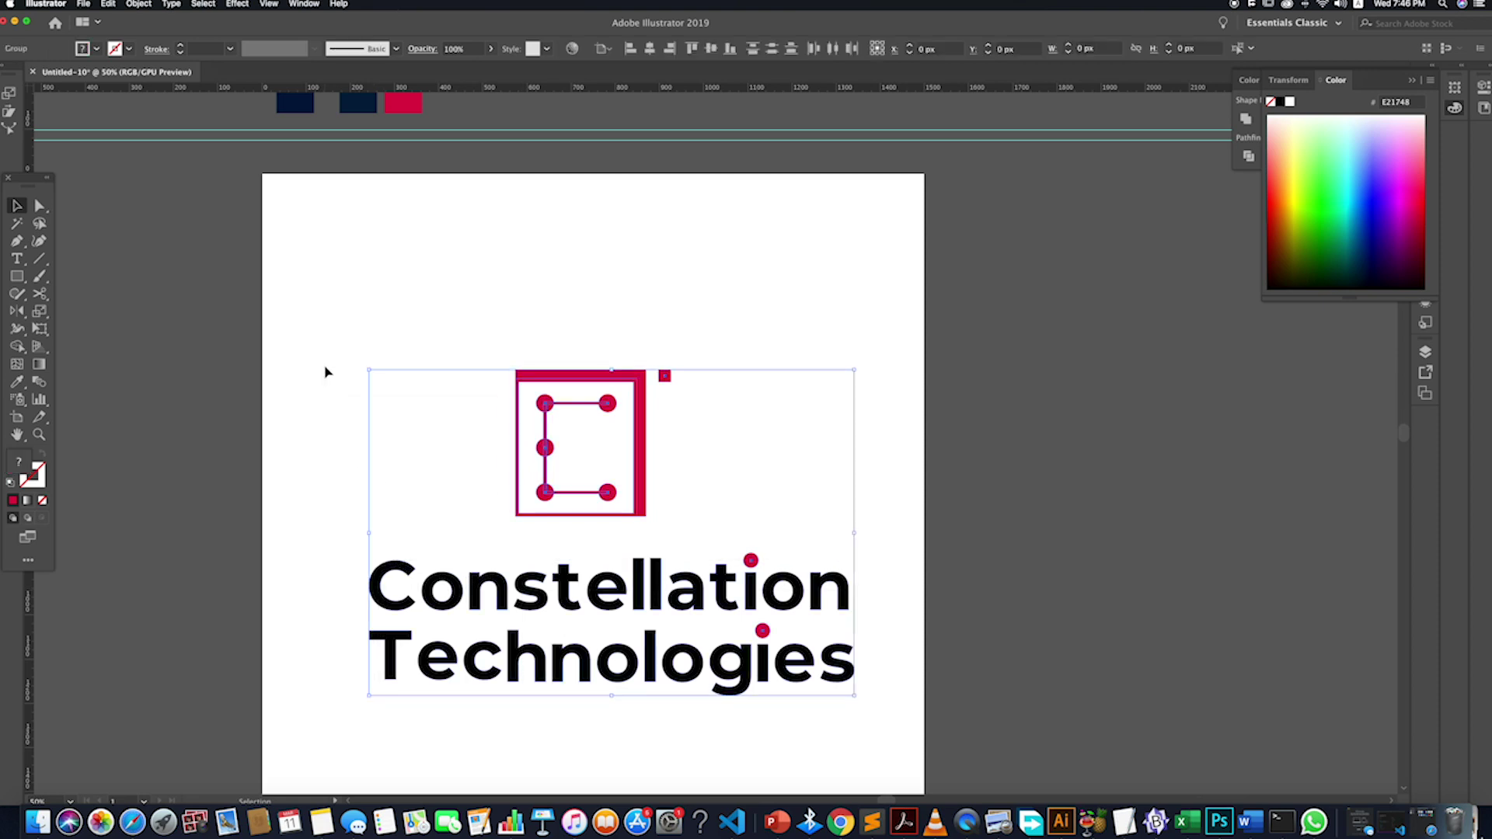
{"action": "left_click", "coordinate": [649, 50]}
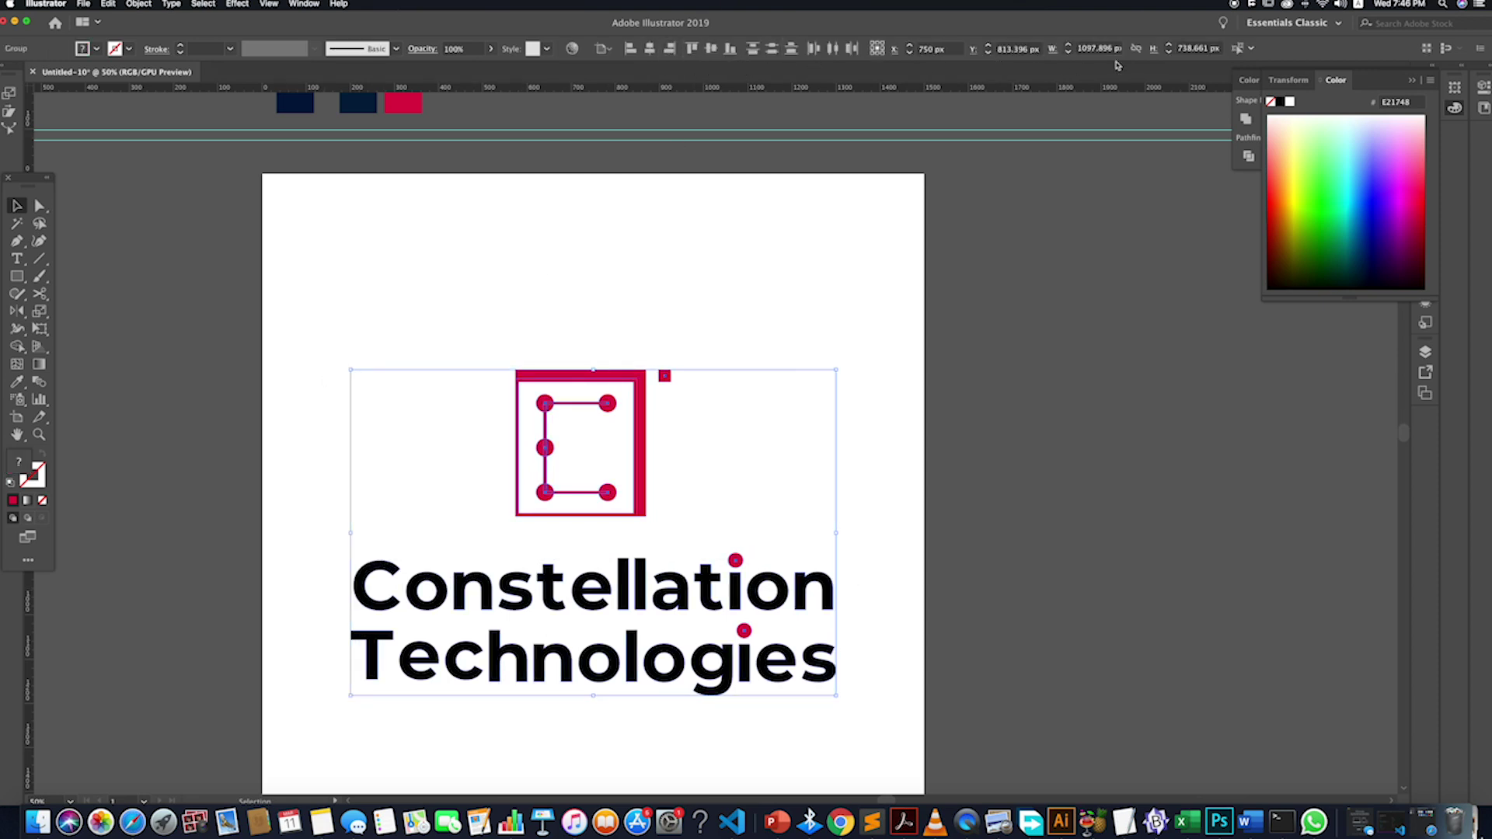
{"action": "left_click", "coordinate": [605, 51]}
{"action": "left_click", "coordinate": [605, 51]}
{"action": "left_click", "coordinate": [605, 51]}
{"action": "left_click", "coordinate": [638, 99]}
{"action": "left_click", "coordinate": [901, 505]}
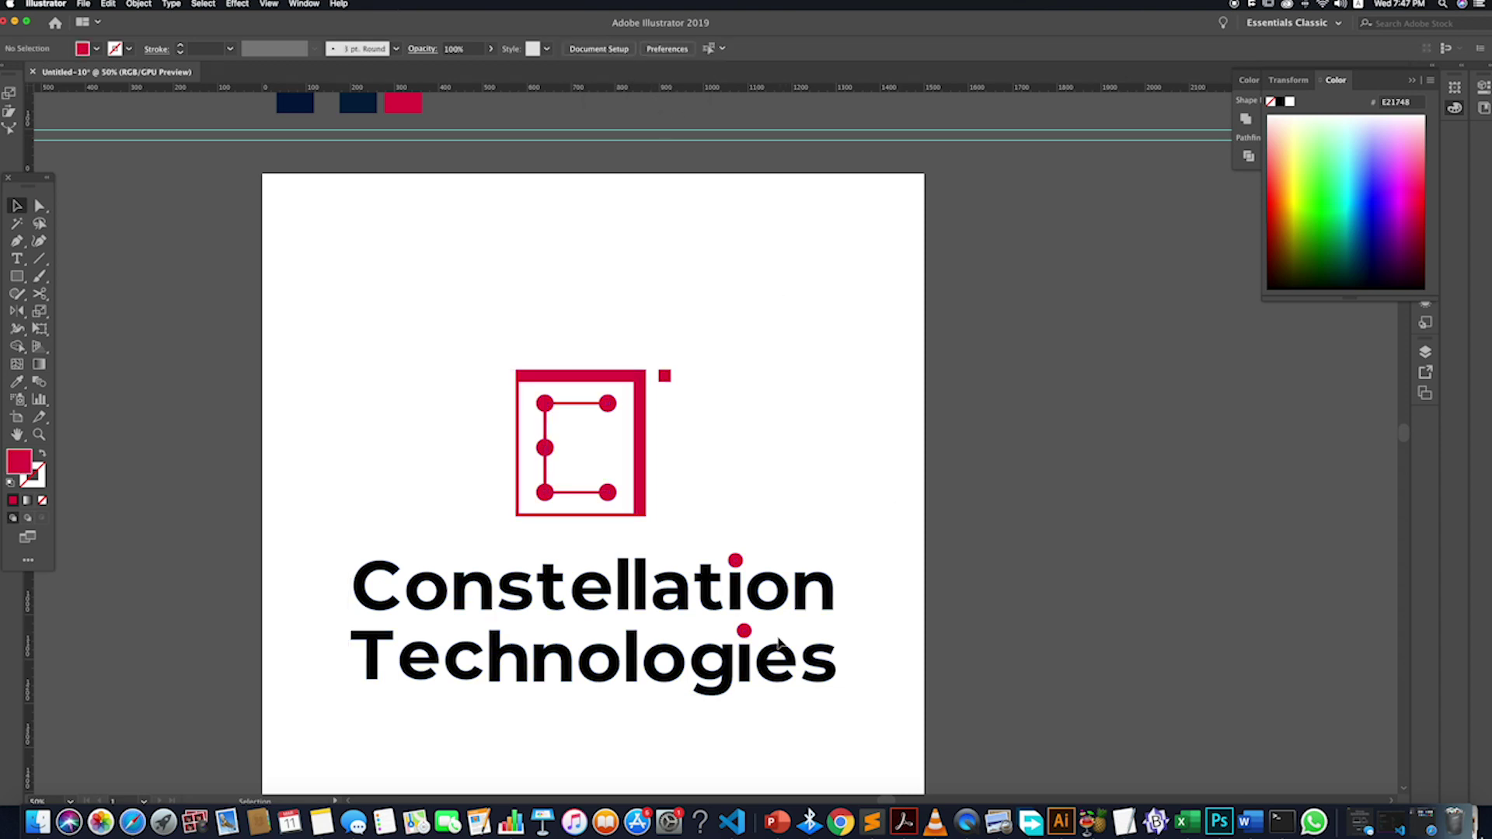
- Move the icon down closer to "Constellation" and shift it slightly right for optical centering
{"action": "scroll", "coordinate": [761, 638], "scroll_direction": "down", "scroll_amount": 2}
{"action": "scroll", "coordinate": [713, 681], "scroll_direction": "down", "scroll_amount": 1}
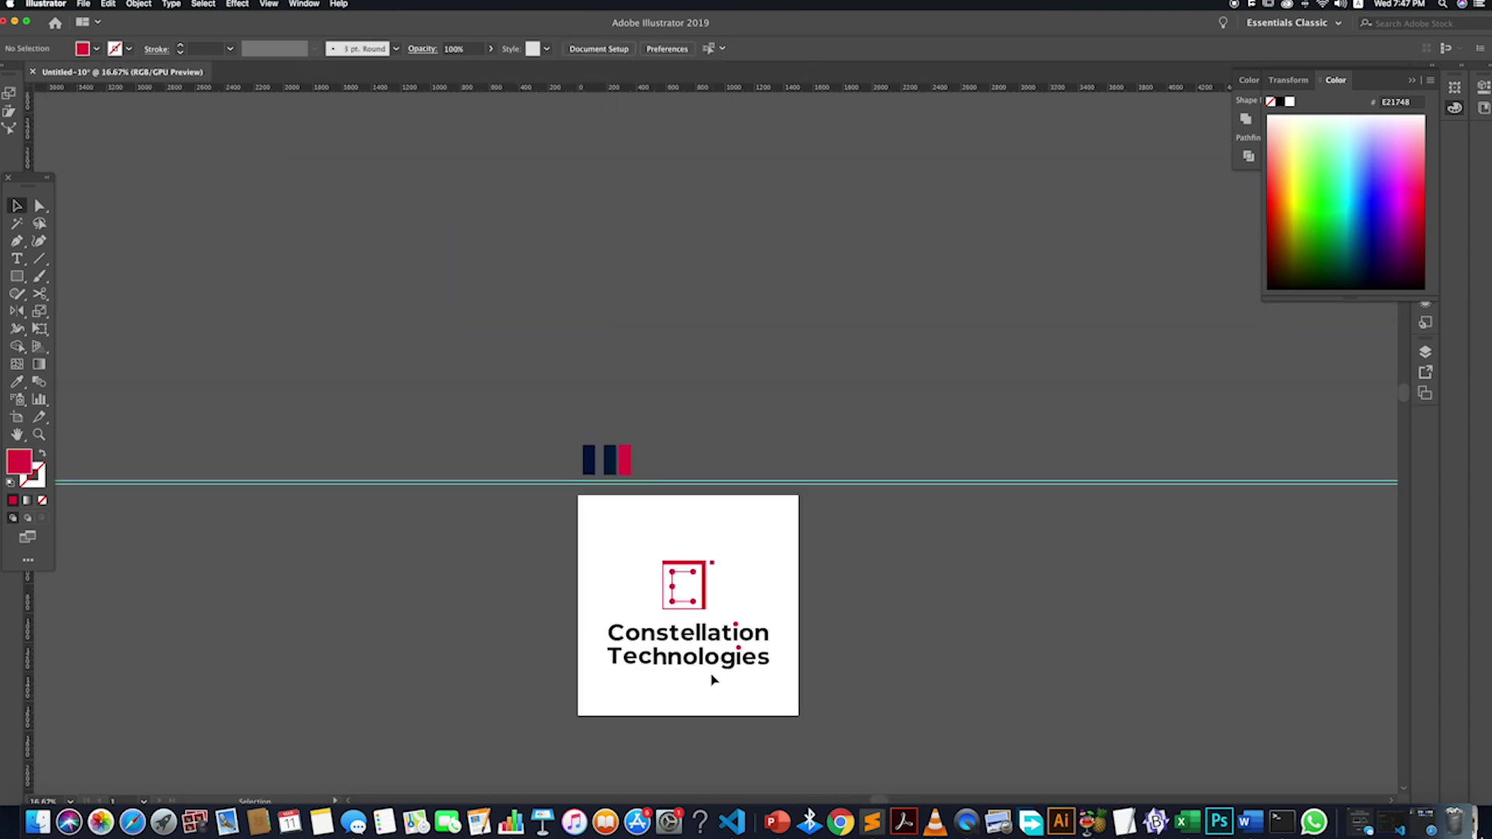
{"action": "scroll", "coordinate": [773, 686], "scroll_direction": "up", "scroll_amount": 1}
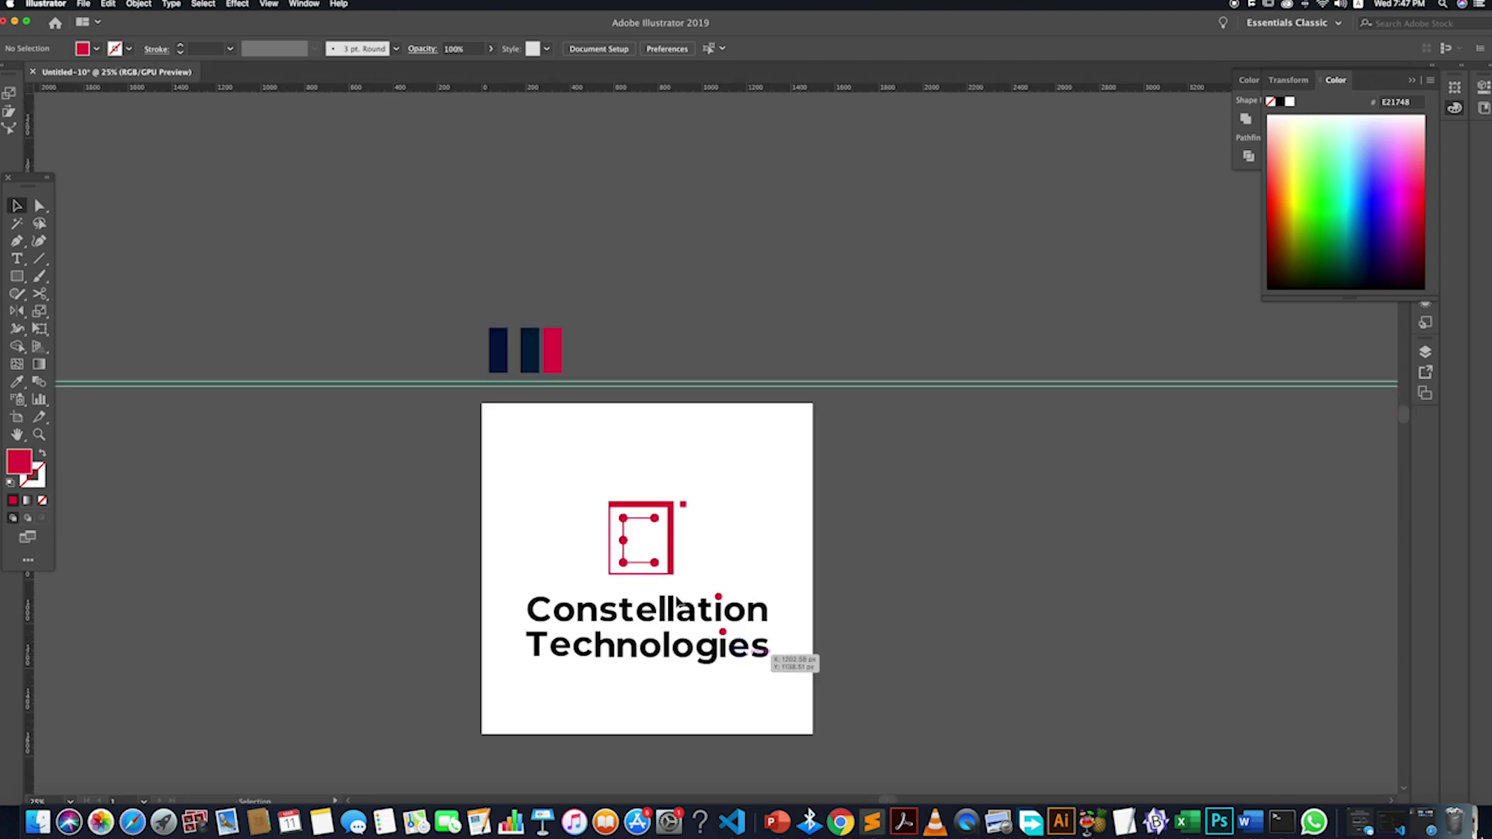
{"action": "left_click_drag", "start_coordinate": [673, 555], "coordinate": [673, 563]}
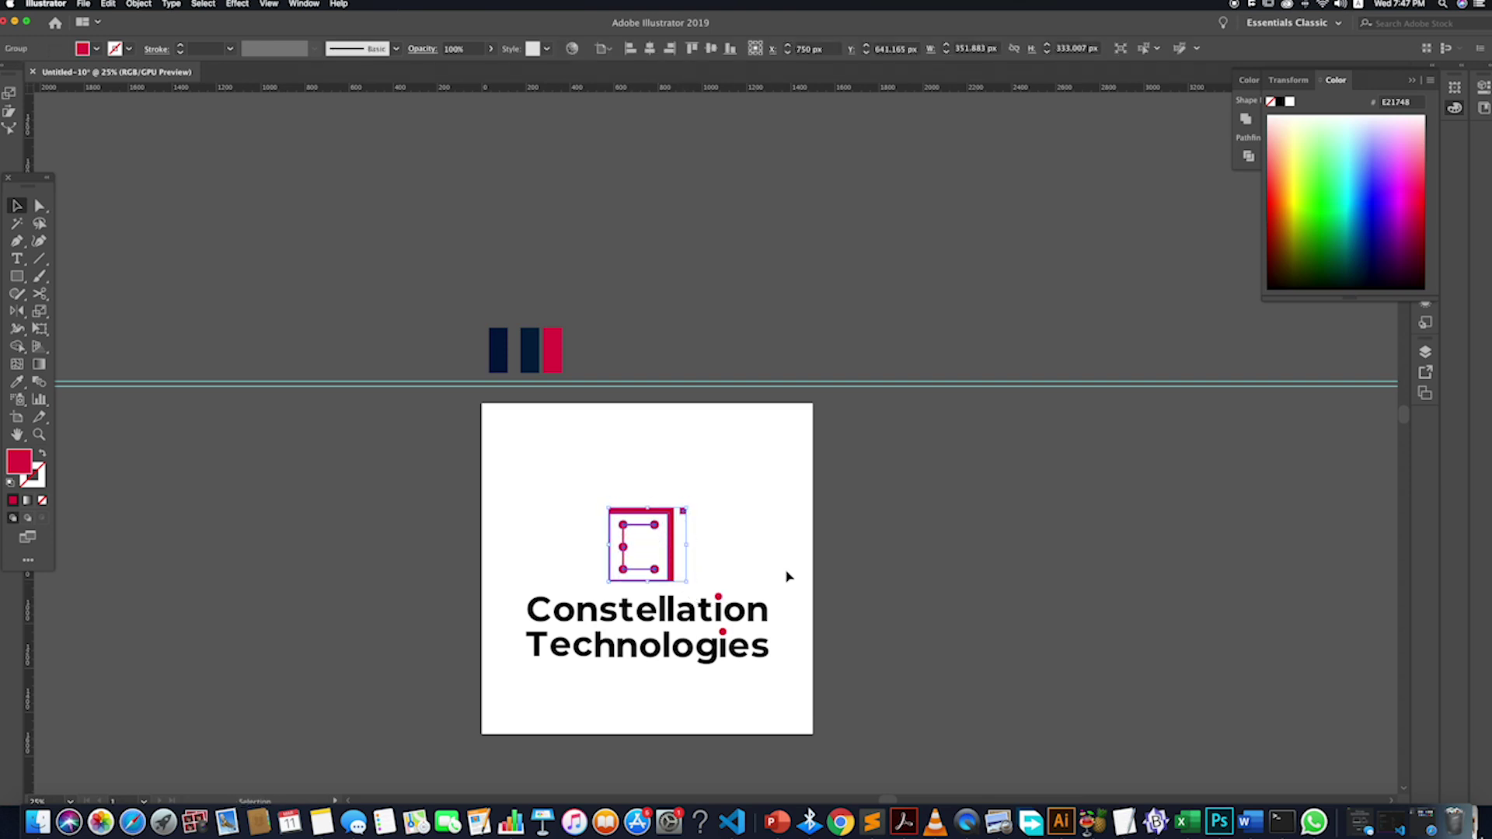
{"action": "left_click", "coordinate": [784, 632]}
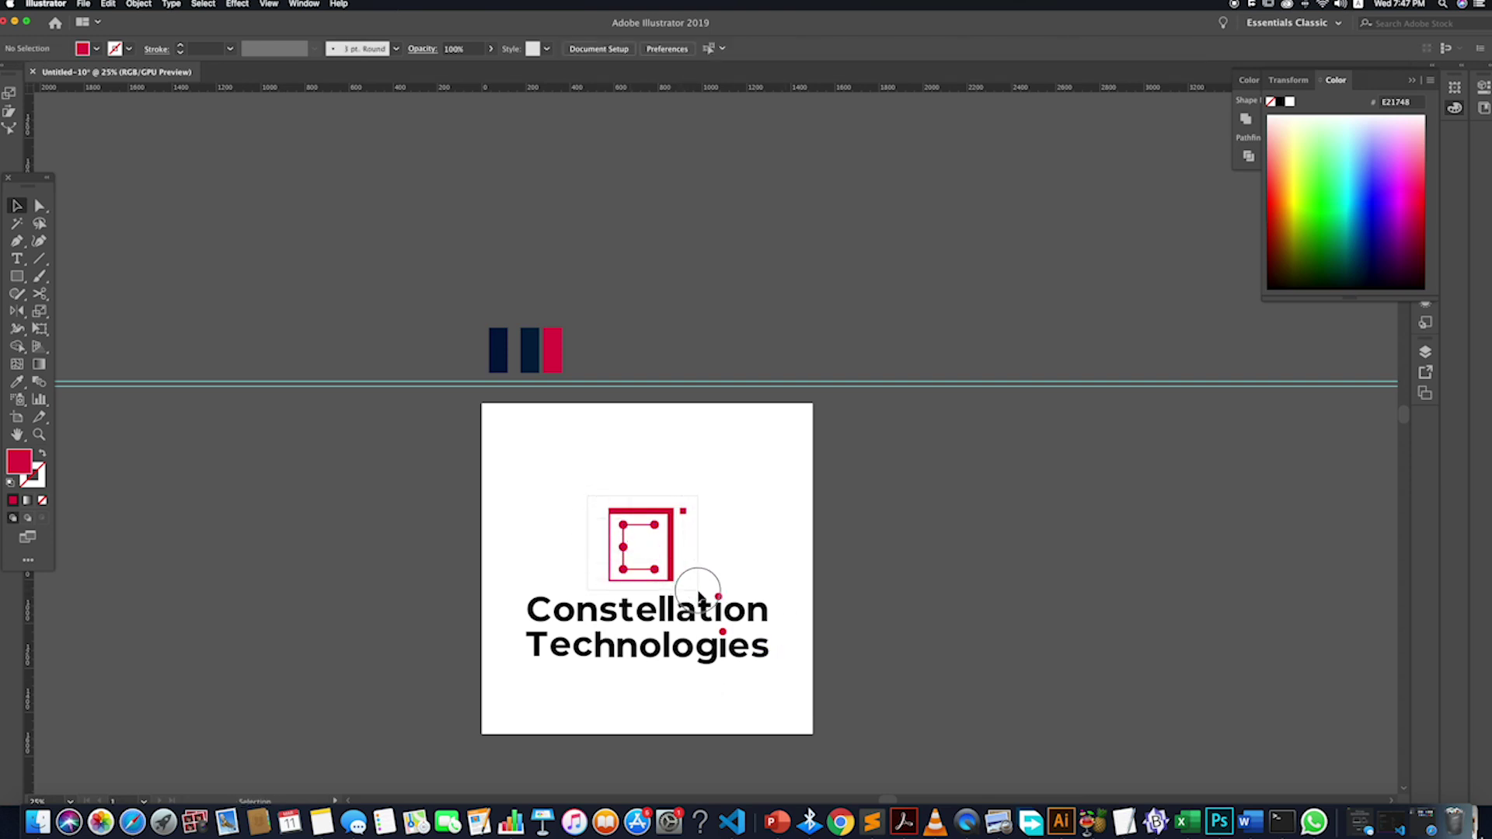
{"action": "left_click", "coordinate": [677, 581]}
{"action": "left_click_drag", "start_coordinate": [670, 572], "coordinate": [672, 573]}
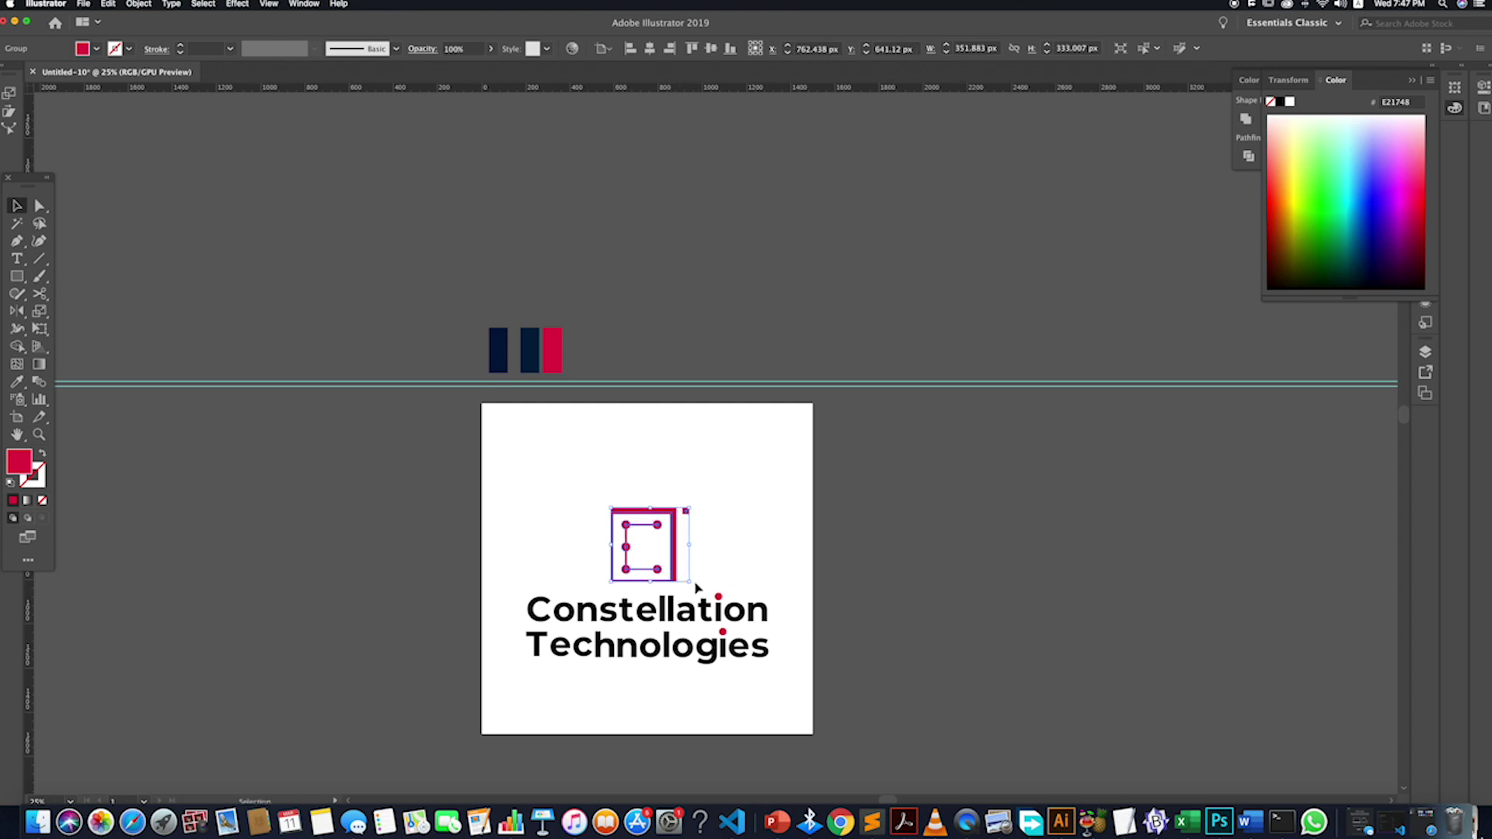
{"action": "left_click", "coordinate": [769, 673]}
{"action": "scroll", "coordinate": [734, 672], "scroll_direction": "down", "scroll_amount": 4}
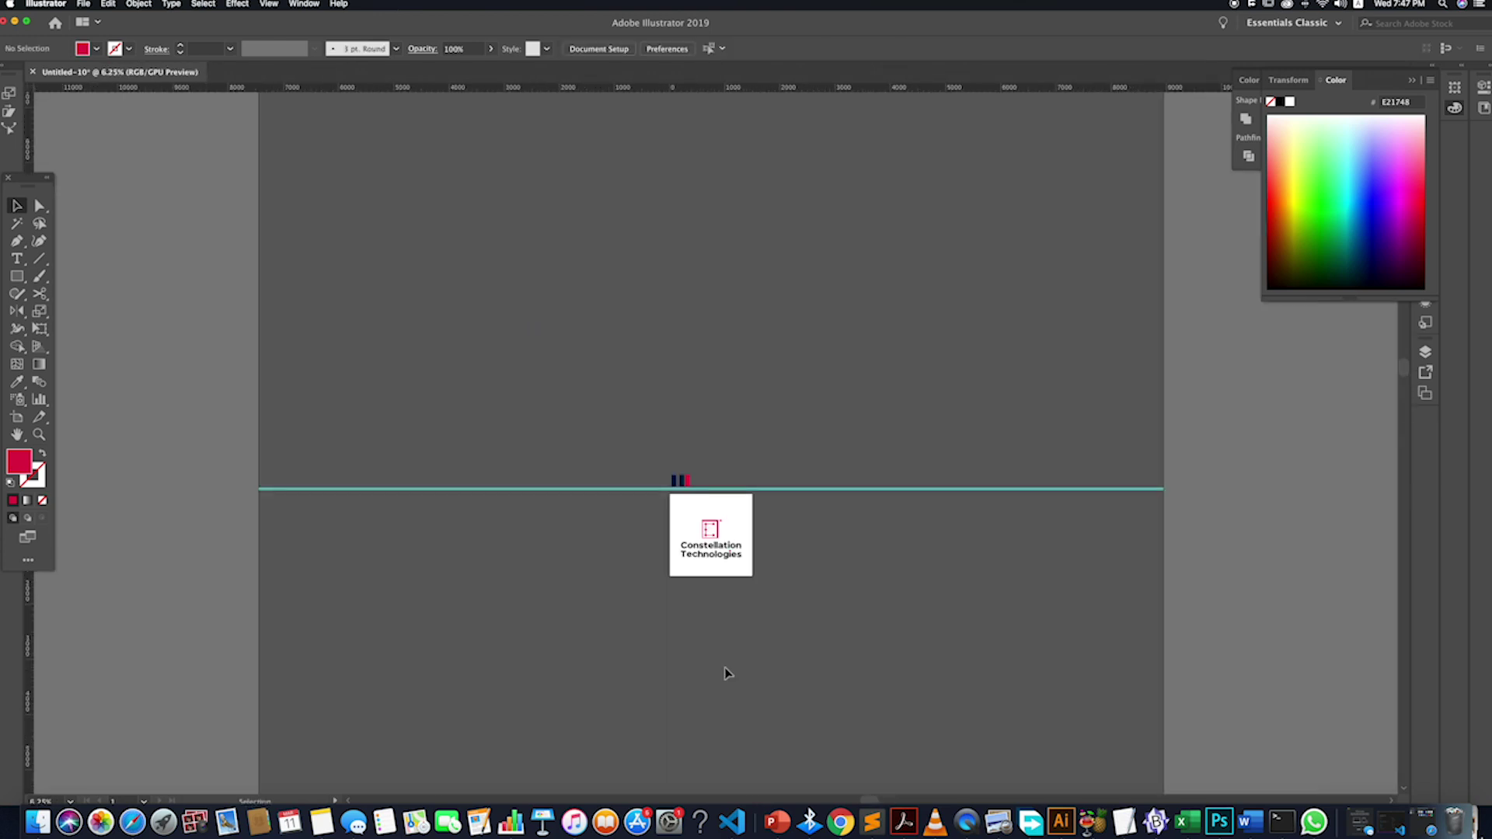
{"action": "scroll", "coordinate": [725, 553], "scroll_direction": "up", "scroll_amount": 5}
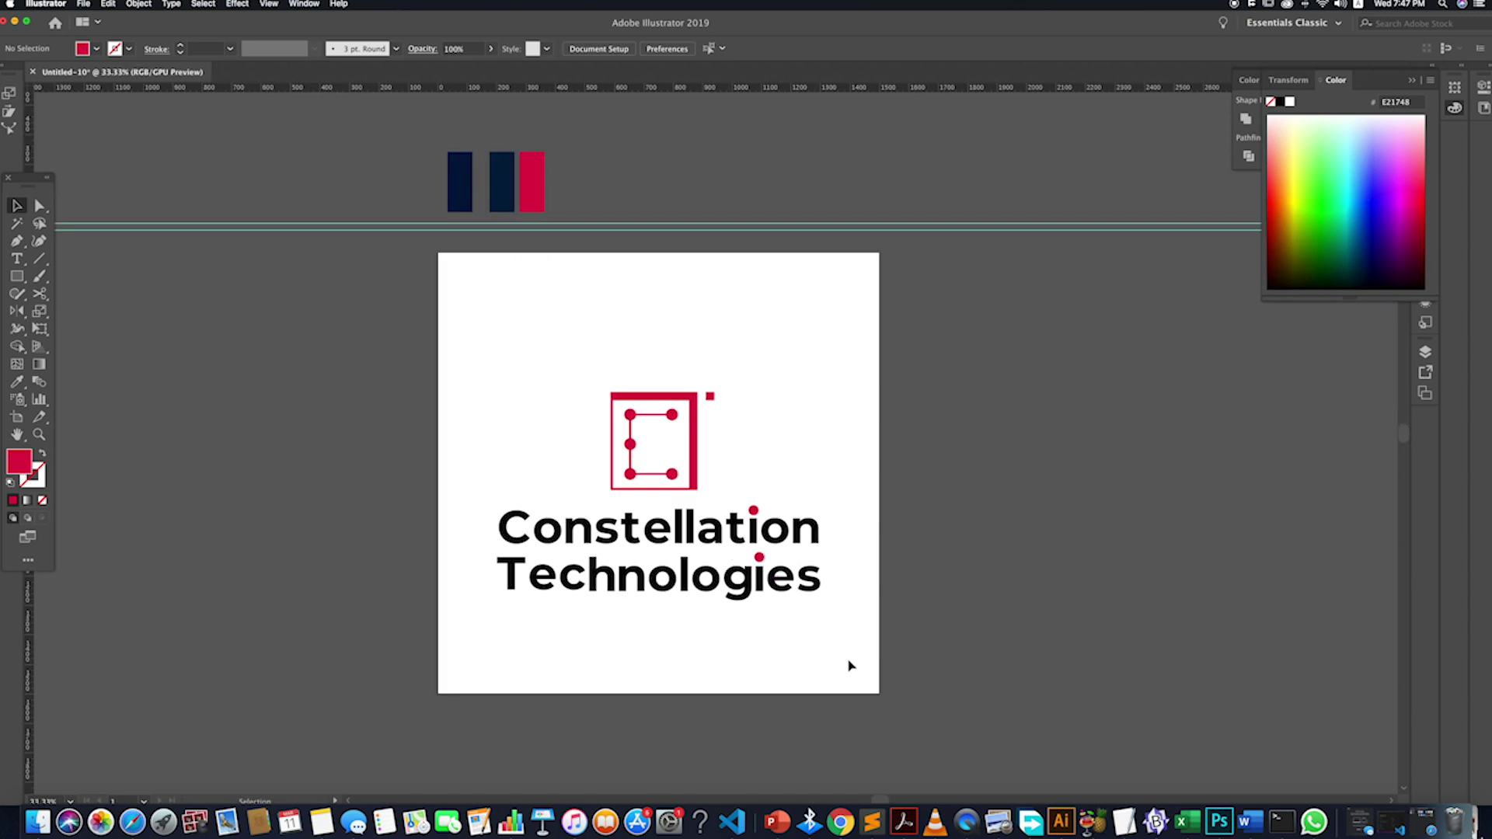
- Duplicate the artboard with the whole logo directly to the right of the original
{"action": "left_click_drag", "start_coordinate": [468, 344], "coordinate": [468, 345]}
{"action": "key", "text": "shift+o"}
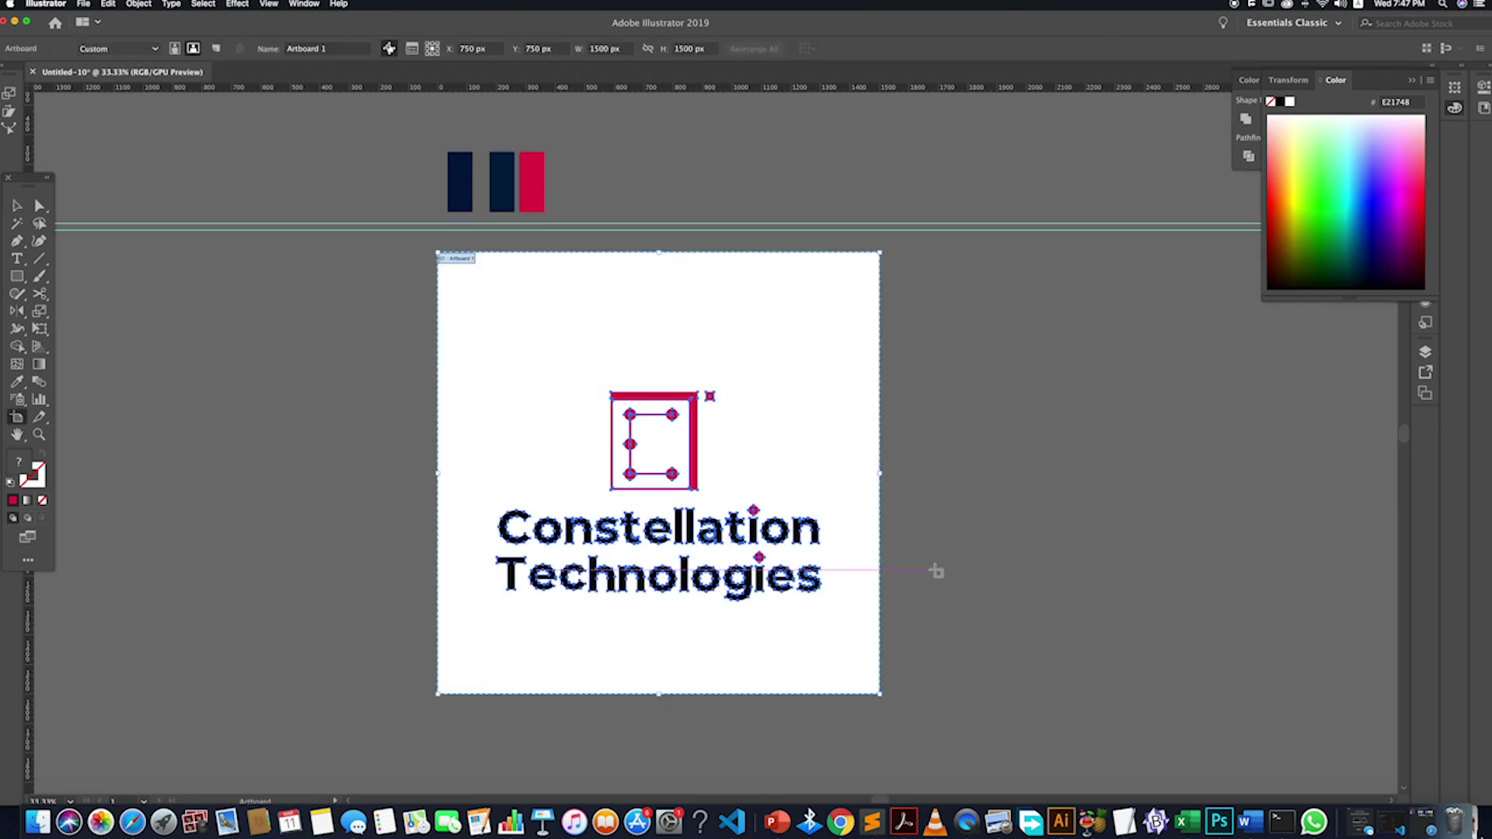
{"action": "scroll", "coordinate": [936, 571], "scroll_direction": "right", "scroll_amount": 3}
{"action": "left_click_drag", "start_coordinate": [603, 510], "coordinate": [985, 489]}
{"action": "scroll", "coordinate": [986, 489], "scroll_direction": "right", "scroll_amount": 5}
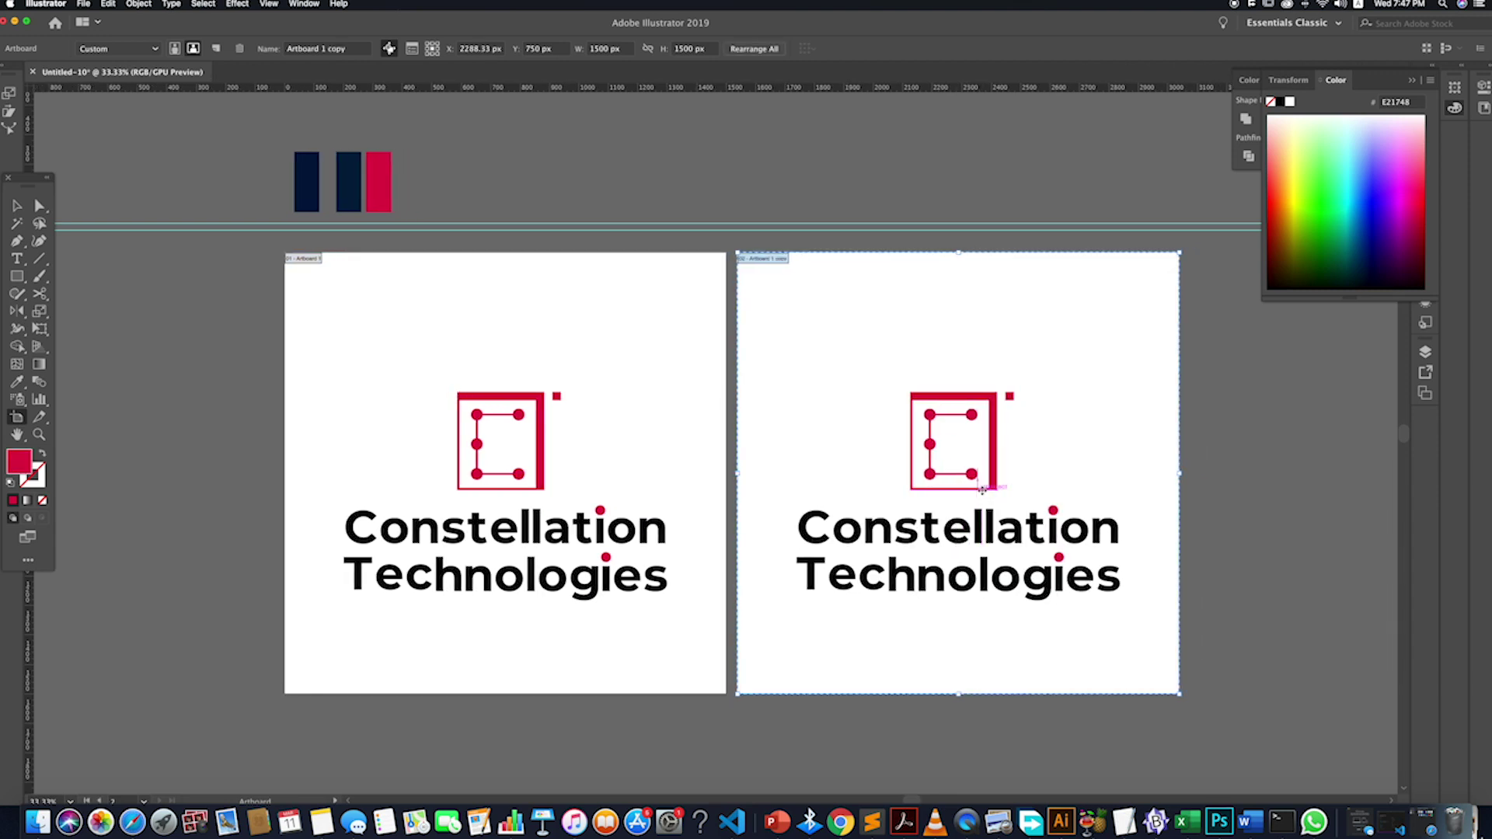
{"action": "left_click", "coordinate": [18, 207]}
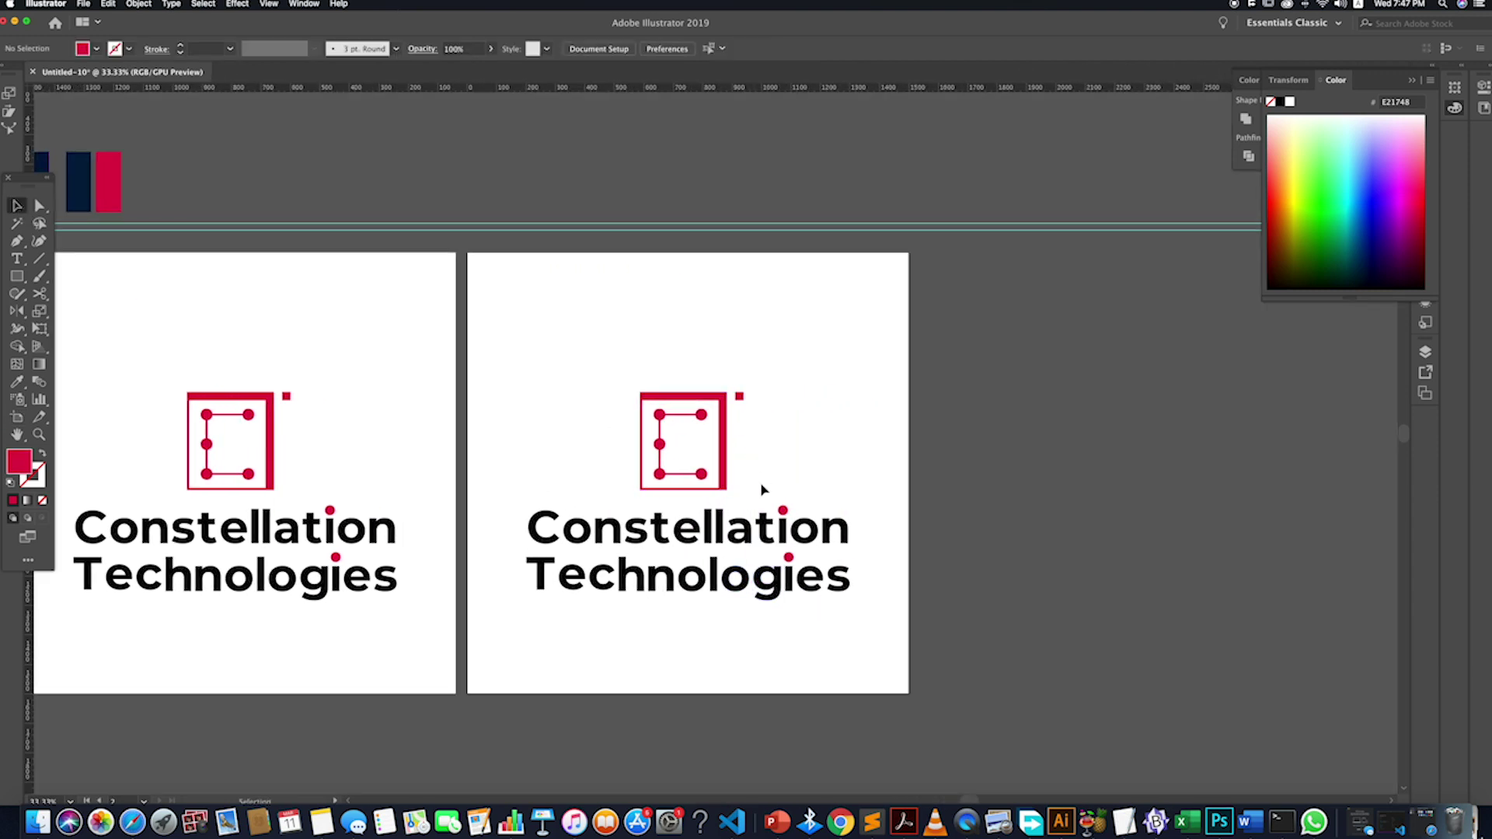
- Move the icon on the duplicated artboard left, above the start of "Constellation"
{"action": "left_click_drag", "start_coordinate": [722, 467], "coordinate": [613, 372]}
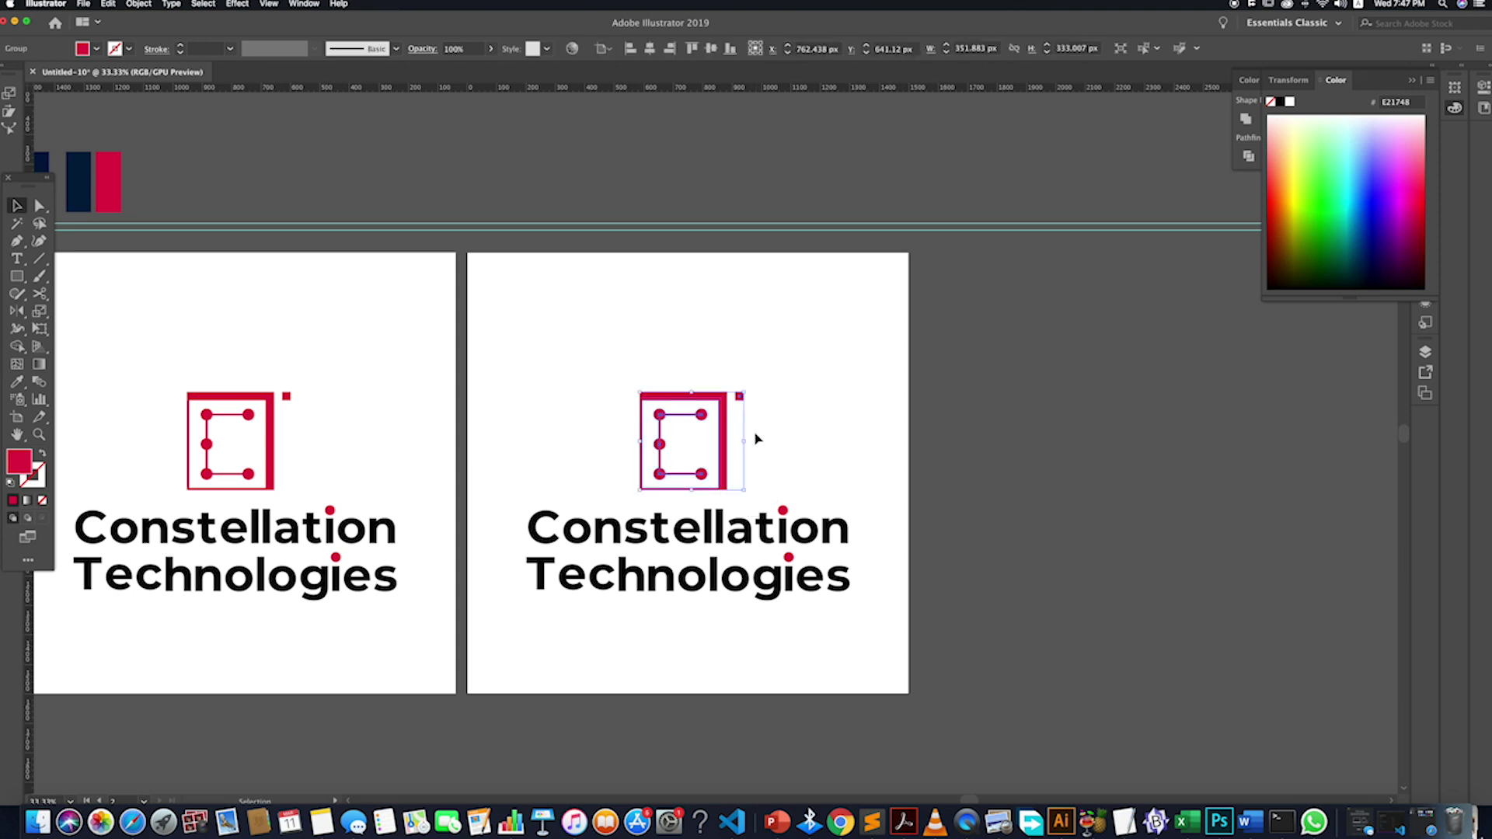
{"action": "left_click_drag", "start_coordinate": [722, 462], "coordinate": [603, 461]}
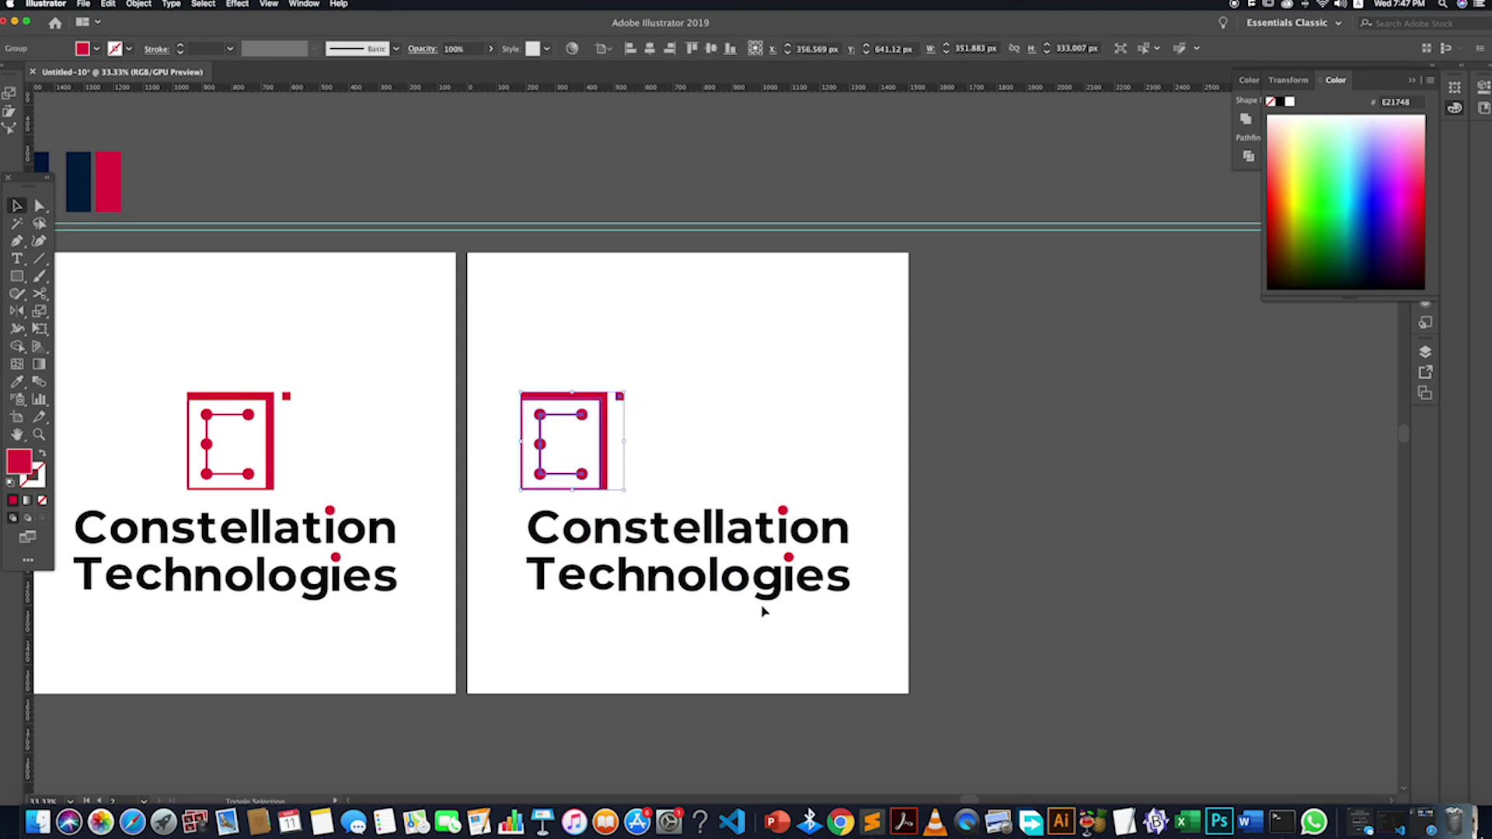
{"action": "left_click", "coordinate": [718, 624]}
{"action": "left_click_drag", "start_coordinate": [688, 536], "coordinate": [822, 502]}
{"action": "key", "text": "super+z"}
- Scale the duplicated icon proportionally to about 414 by 392 px at the left side of its artboard
{"action": "left_click_drag", "start_coordinate": [502, 375], "coordinate": [645, 498]}
{"action": "left_click_drag", "start_coordinate": [620, 396], "coordinate": [602, 414]}
{"action": "left_click", "coordinate": [670, 429]}
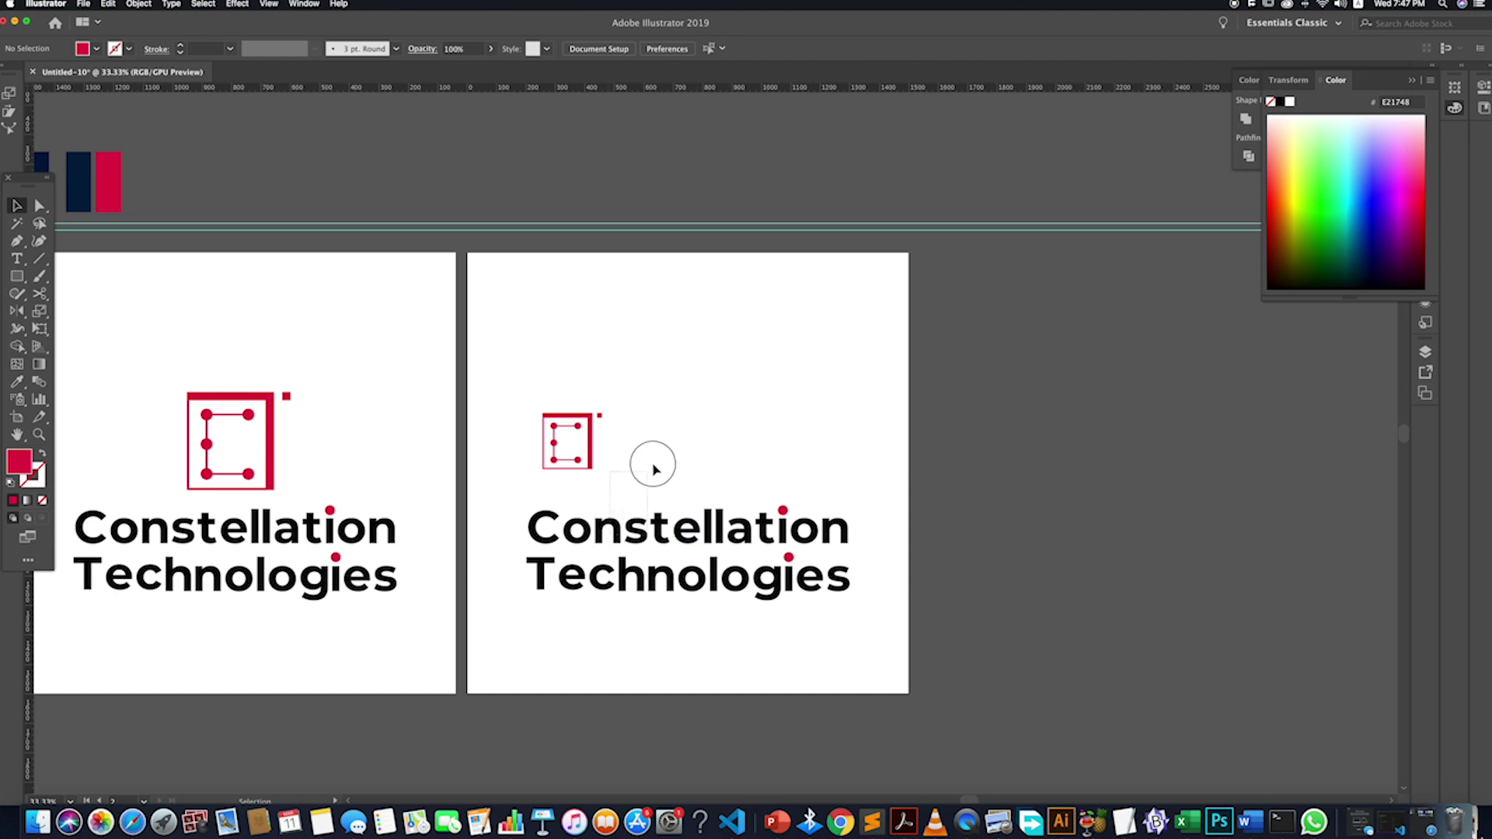
{"action": "left_click", "coordinate": [551, 468]}
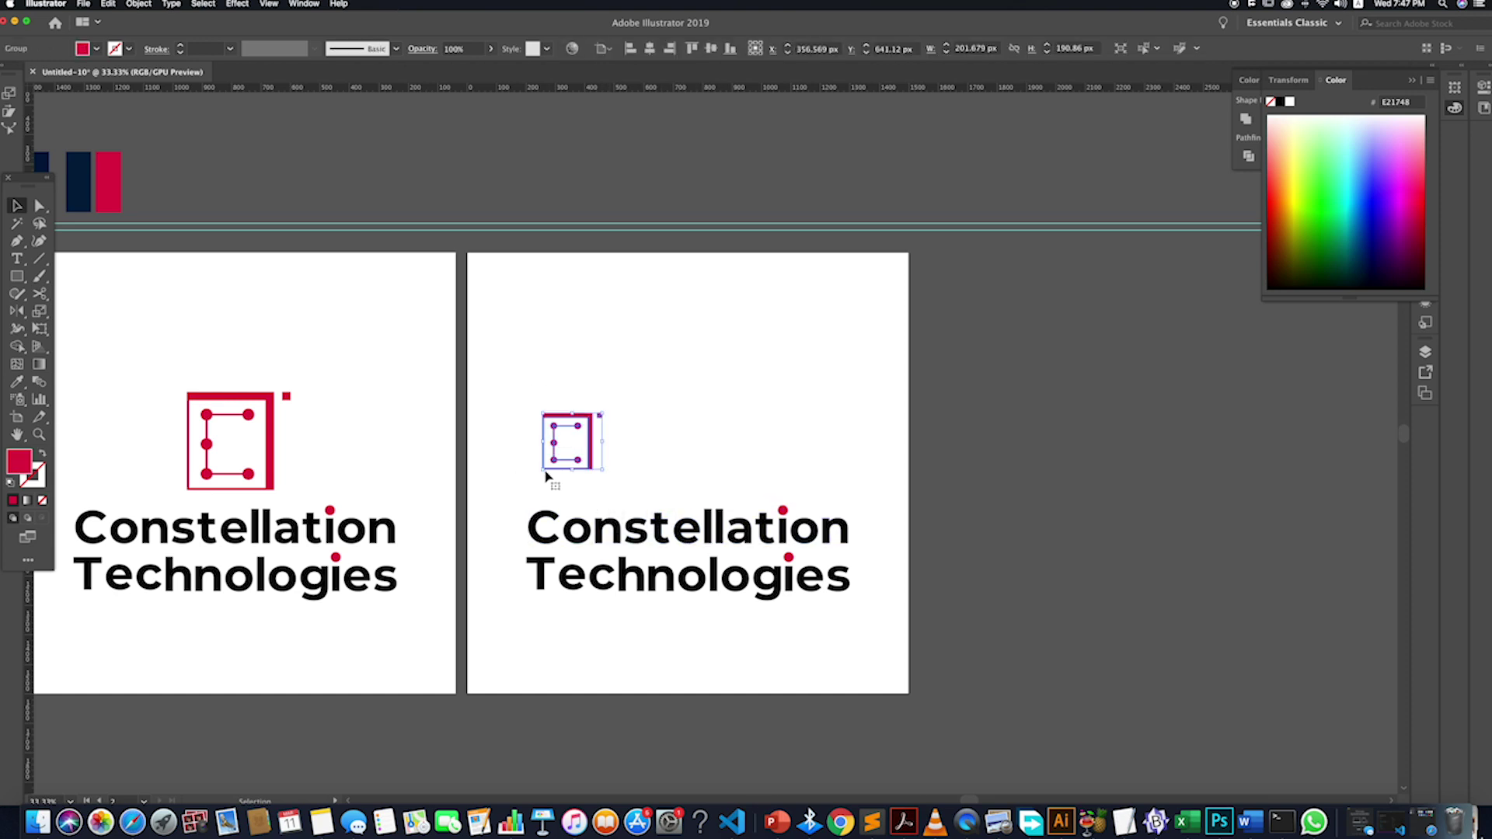
{"action": "left_click_drag", "start_coordinate": [544, 471], "coordinate": [481, 589]}
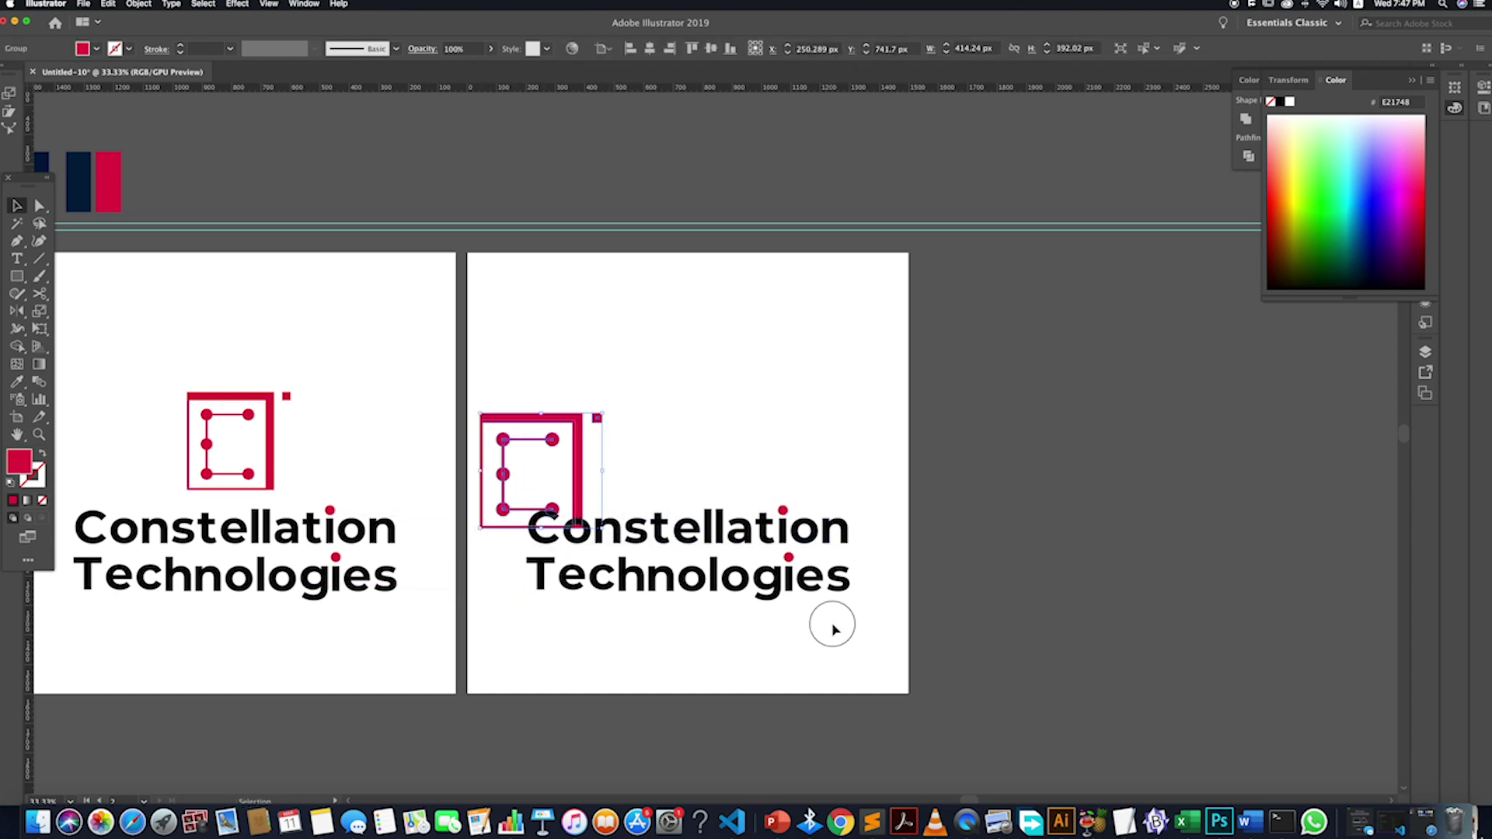
{"action": "left_click", "coordinate": [832, 622]}
- Place "Constellation" and "Technologies" stacked to the right of the duplicated icon, and shrink the icon to roughly their combined height
{"action": "left_click_drag", "start_coordinate": [703, 522], "coordinate": [779, 440]}
{"action": "scroll", "coordinate": [779, 439], "scroll_direction": "right", "scroll_amount": 3}
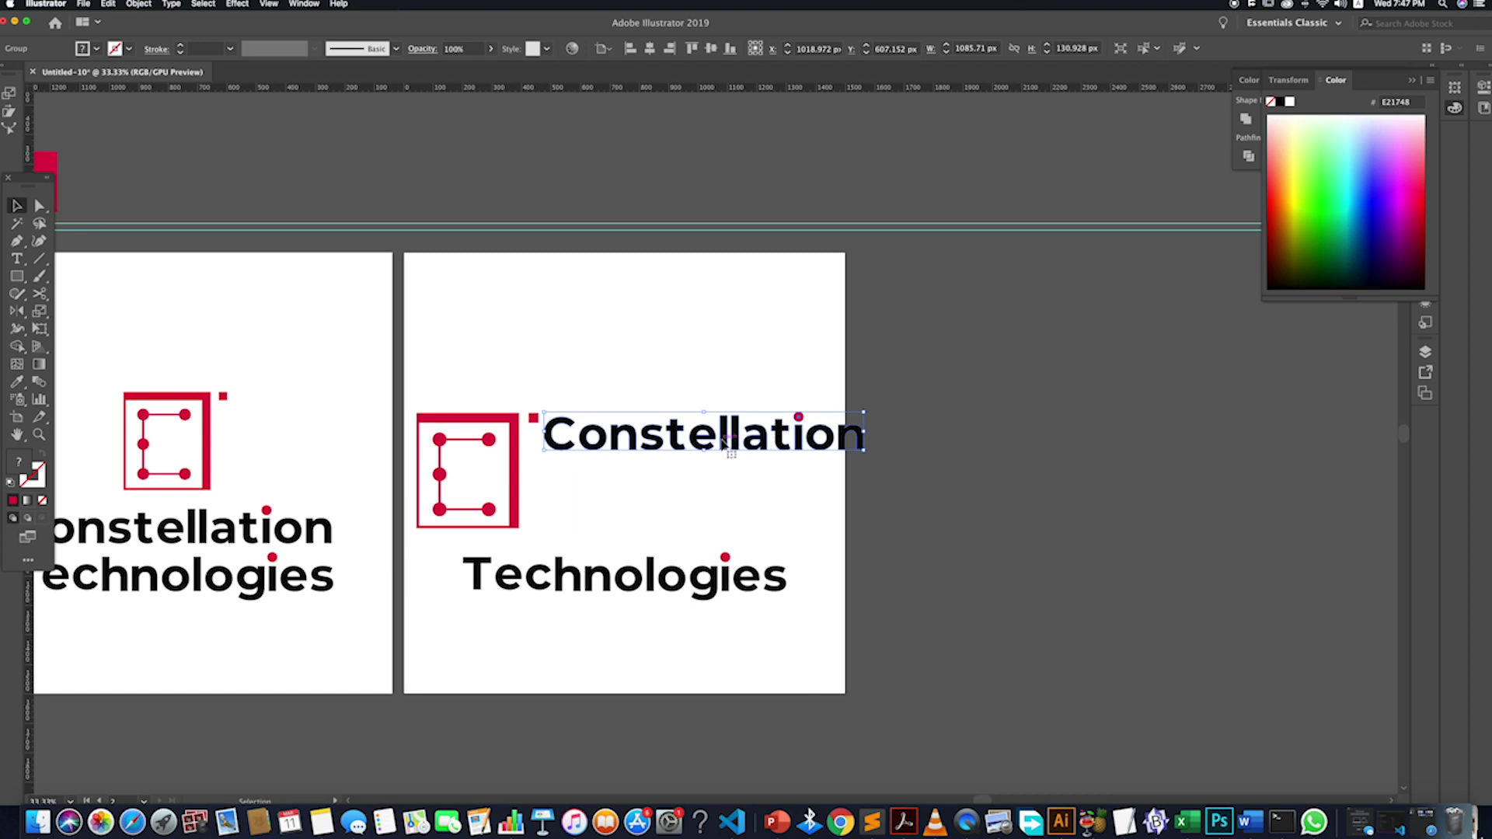
{"action": "left_click_drag", "start_coordinate": [584, 595], "coordinate": [666, 506]}
{"action": "left_click", "coordinate": [522, 593]}
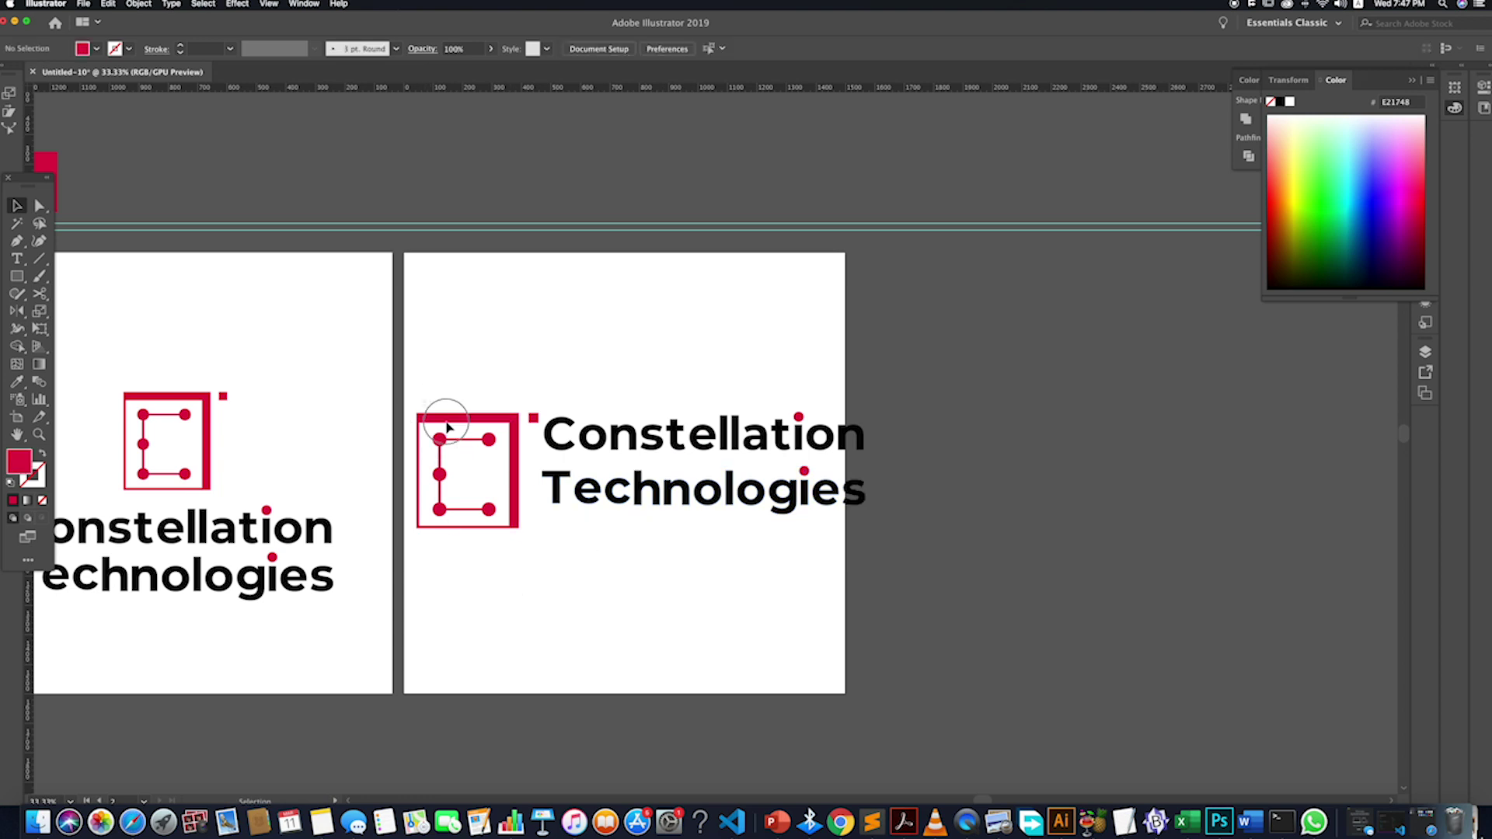
{"action": "left_click_drag", "start_coordinate": [447, 427], "coordinate": [511, 502]}
{"action": "left_click", "coordinate": [542, 552]}
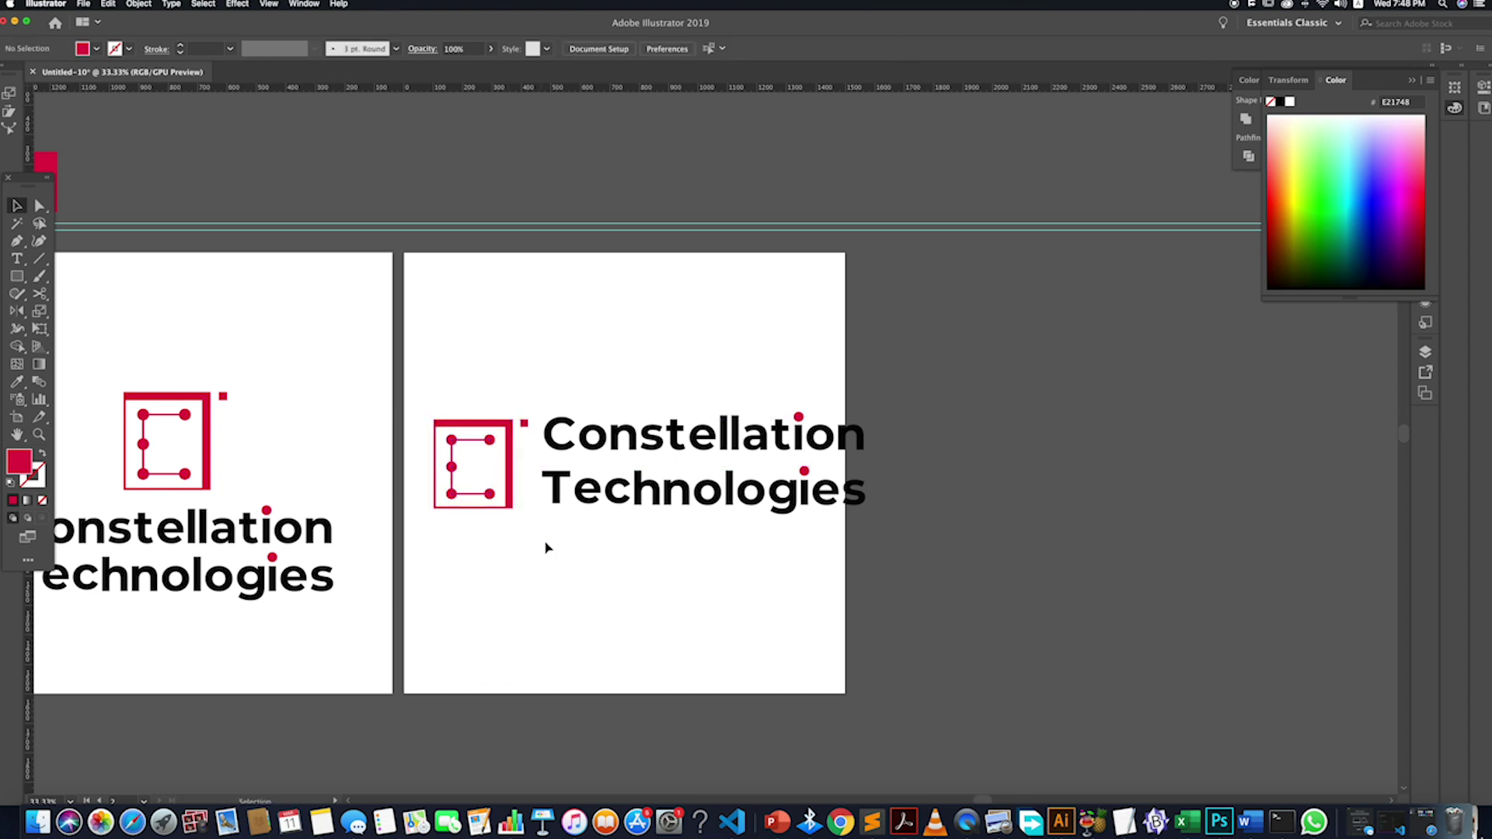
- Add a horizontal guide along the duplicated icon's top edge and move both wordmark lines to align with it
{"action": "left_click_drag", "start_coordinate": [579, 92], "coordinate": [547, 443]}
{"action": "left_click", "coordinate": [563, 440]}
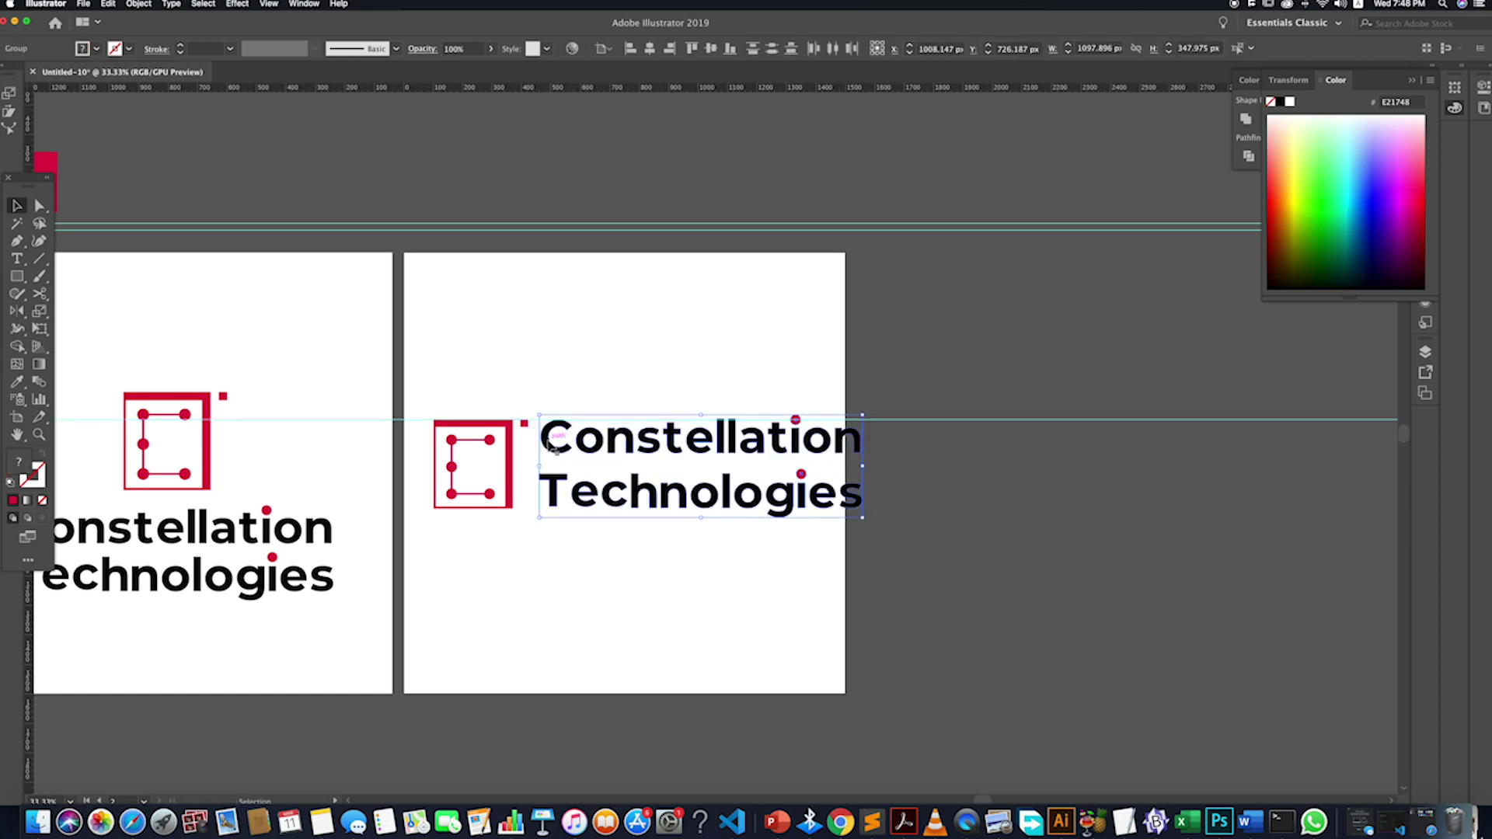
{"action": "left_click", "coordinate": [601, 542]}
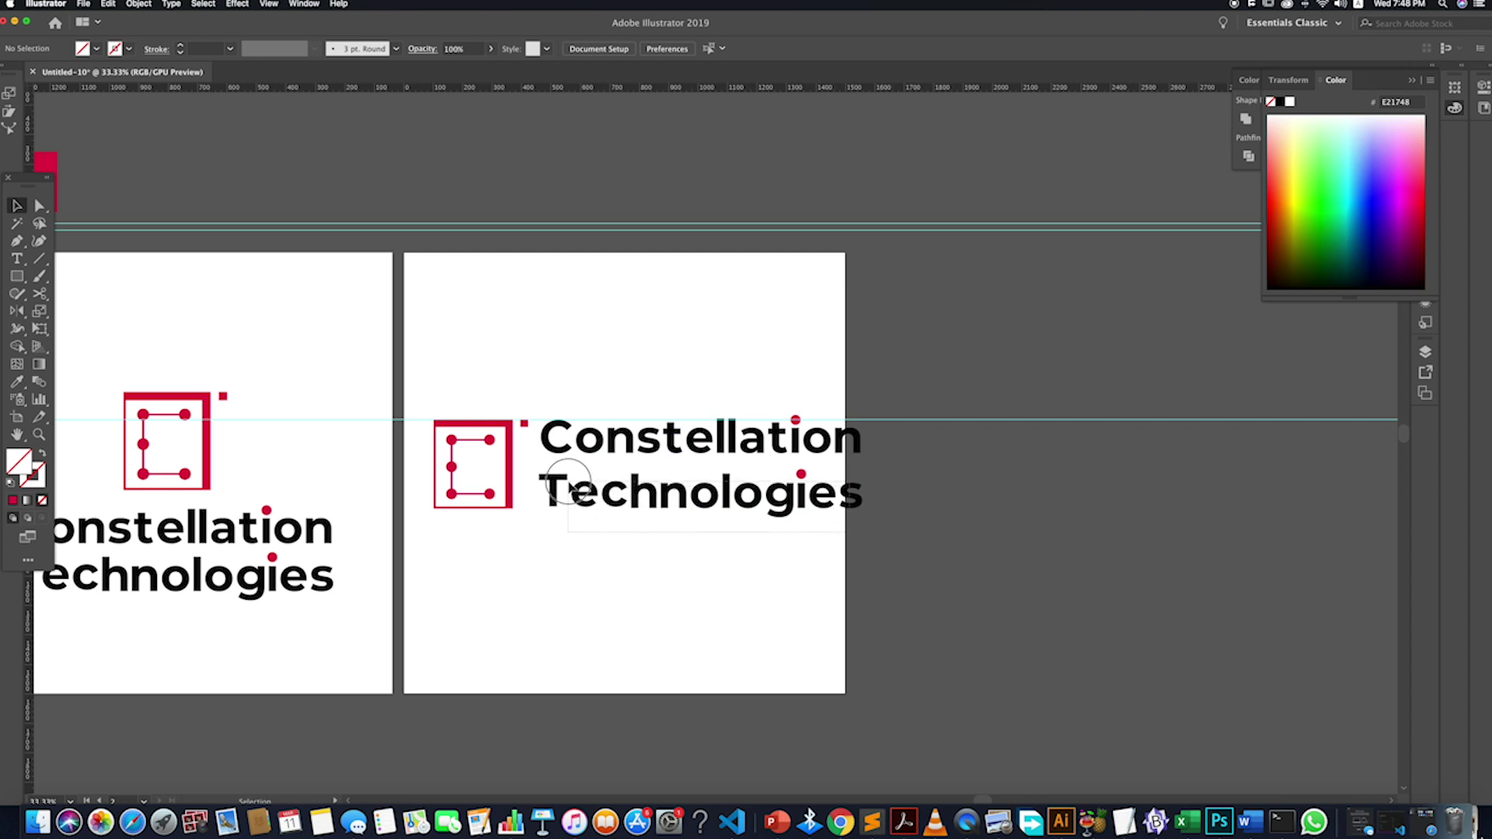
- Move the duplicated "Technologies" up closer to "Constellation" and shrink the icon to match the tighter wordmark's height
{"action": "left_click", "coordinate": [565, 489]}
{"action": "left_click_drag", "start_coordinate": [565, 488], "coordinate": [555, 476]}
{"action": "left_click", "coordinate": [517, 516]}
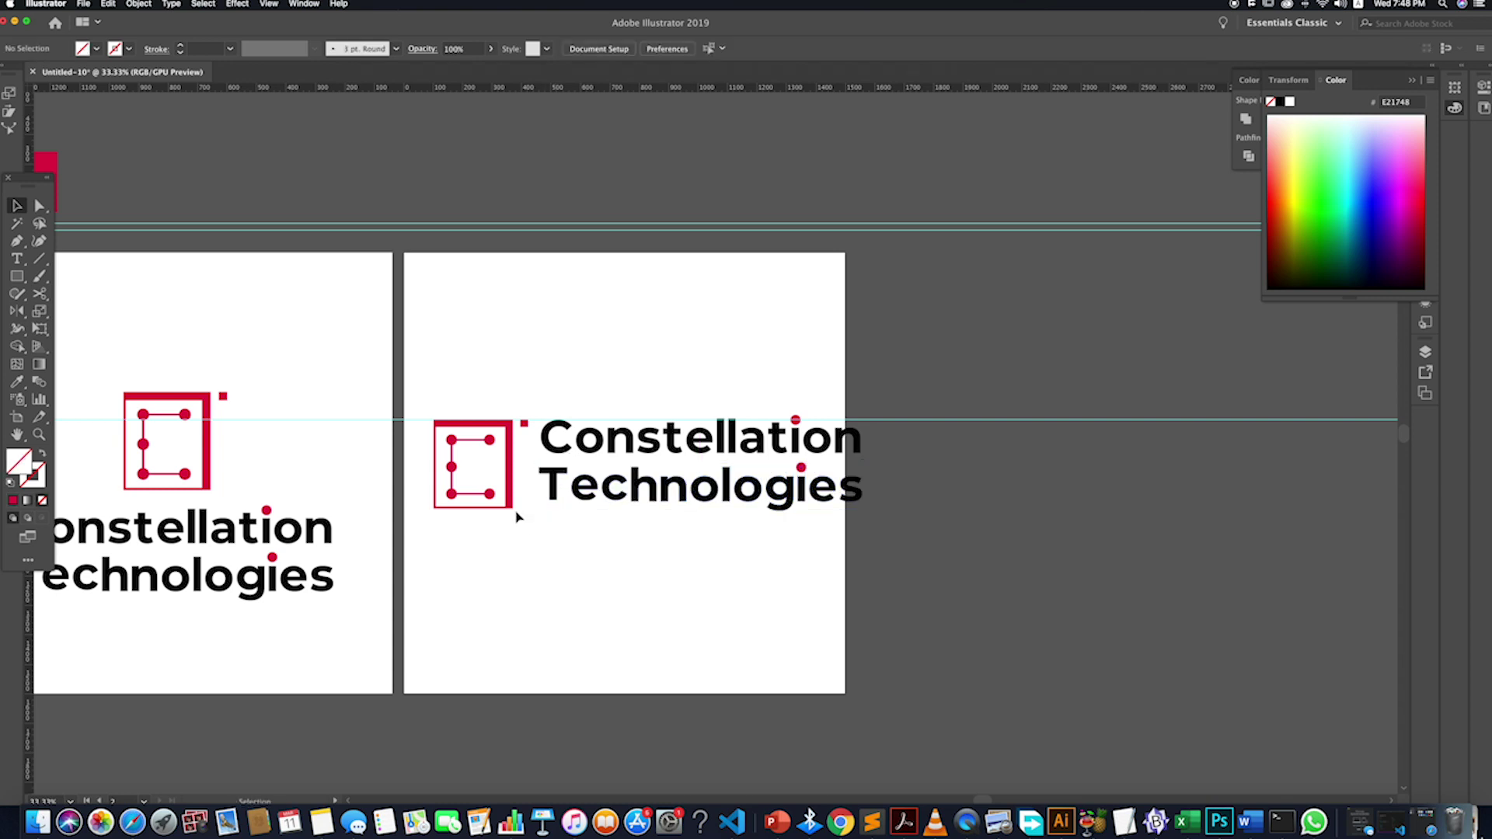
{"action": "left_click", "coordinate": [461, 483]}
{"action": "left_click_drag", "start_coordinate": [430, 511], "coordinate": [441, 500]}
{"action": "left_click", "coordinate": [573, 550]}
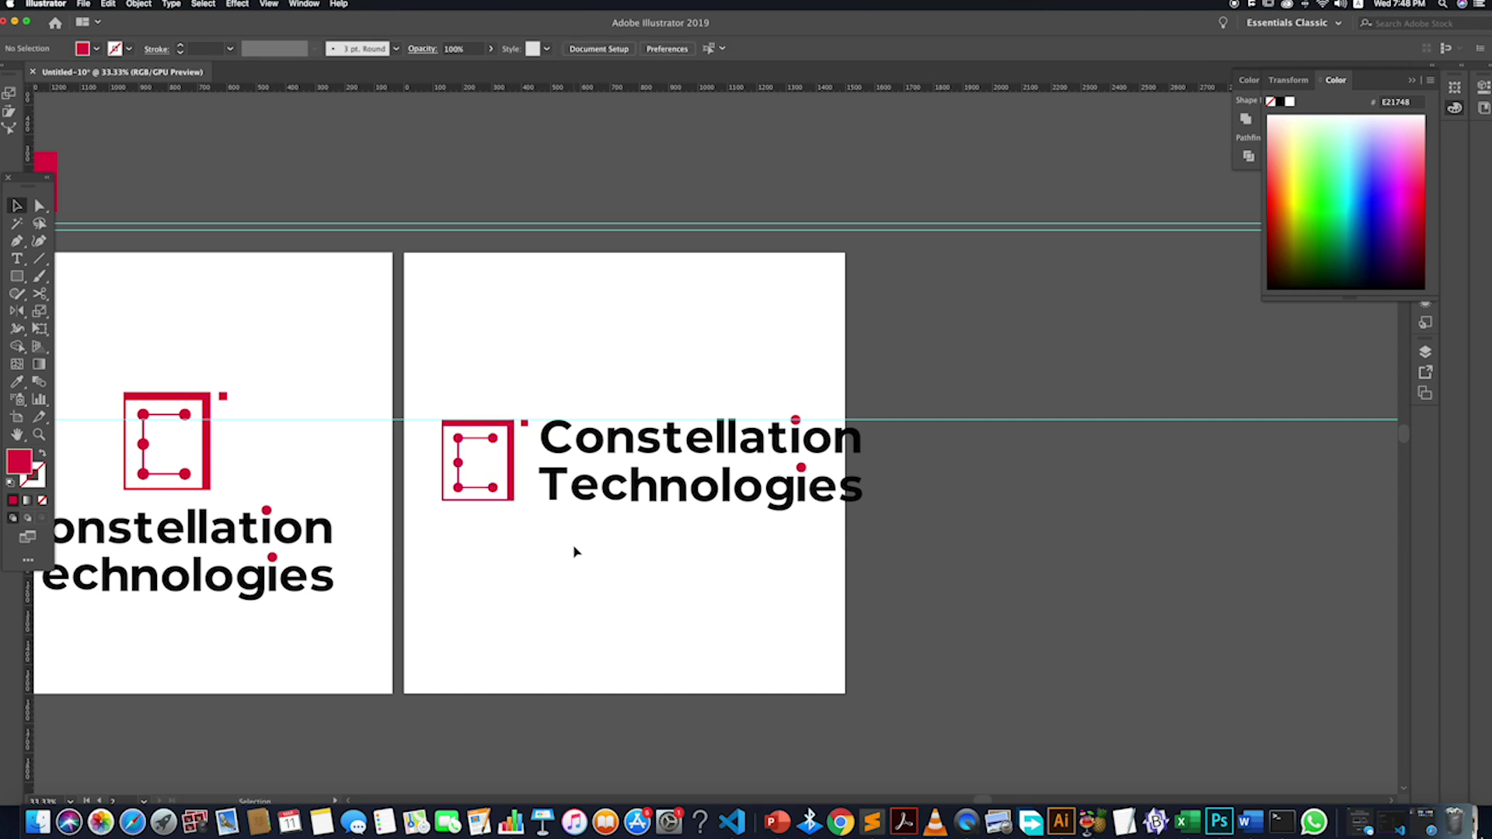
- Scale the horizontal logo down to fit inside the second artboard, about 279 px high, and group it
{"action": "left_click_drag", "start_coordinate": [450, 383], "coordinate": [702, 516]}
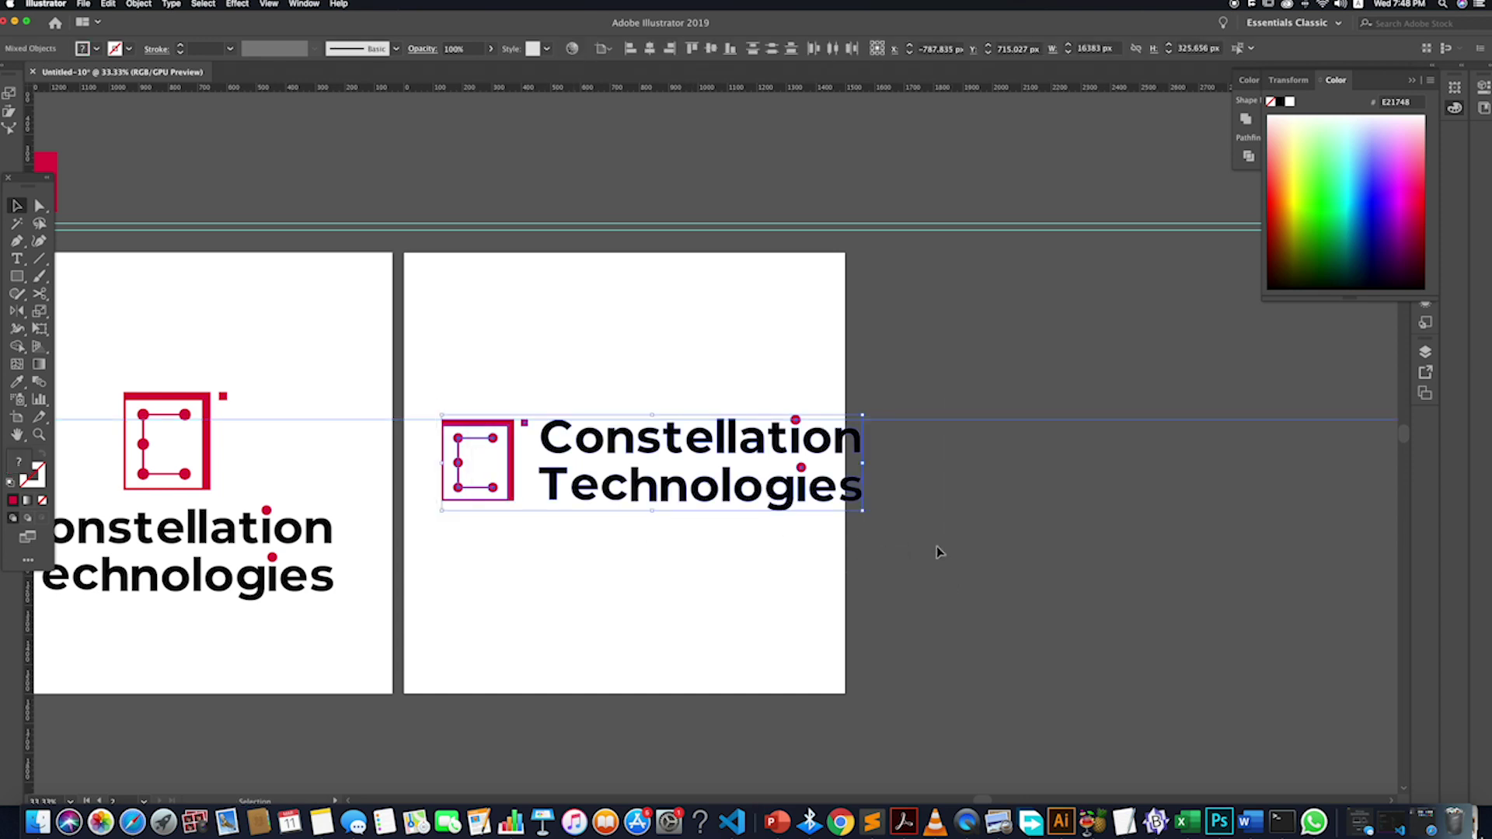
{"action": "left_click_drag", "start_coordinate": [867, 514], "coordinate": [824, 501]}
{"action": "left_click_drag", "start_coordinate": [723, 454], "coordinate": [671, 457]}
{"action": "key", "text": "super+g"}
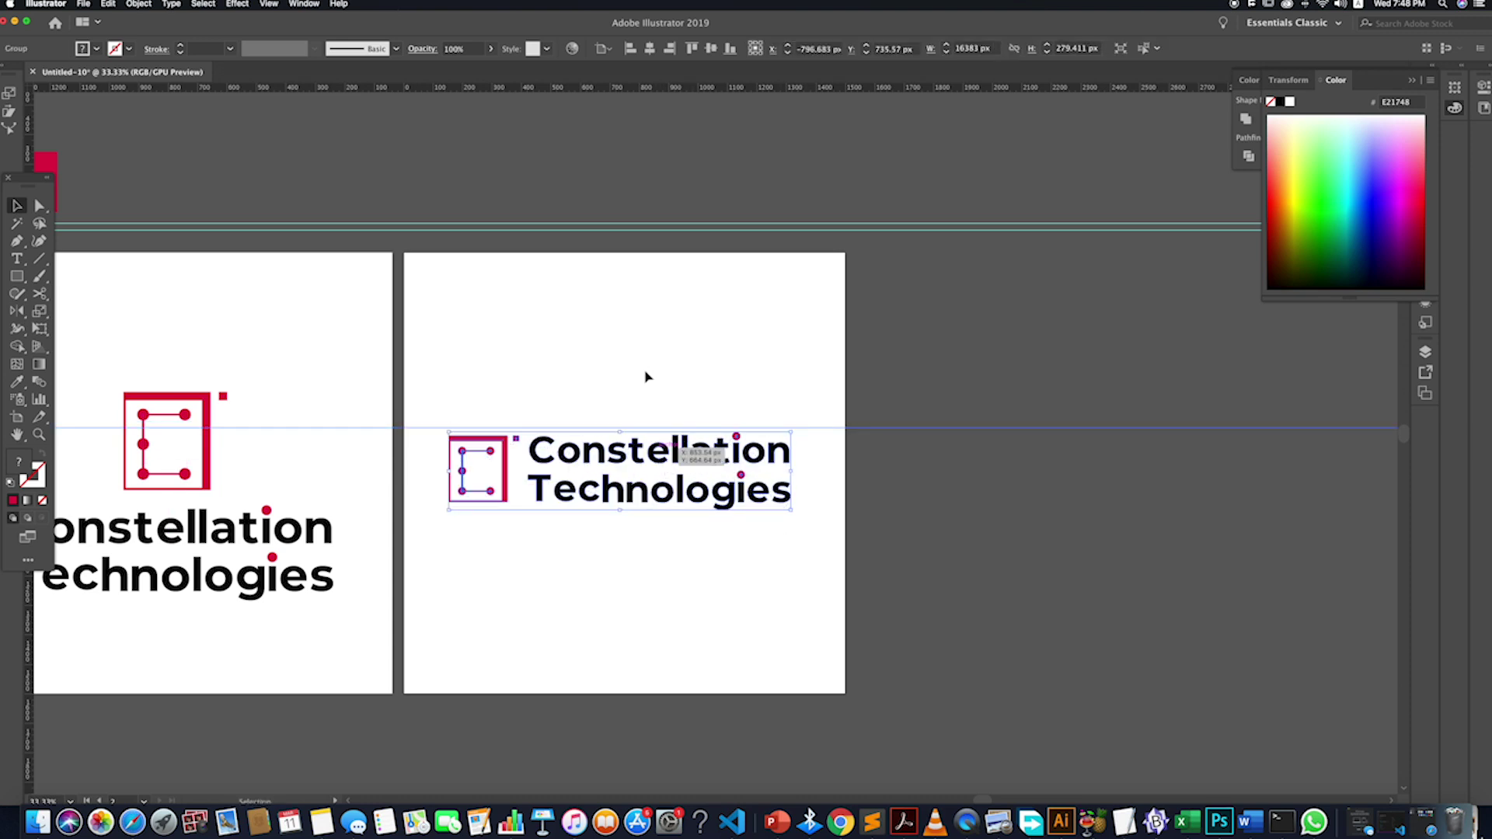
- Try to center the grouped horizontal logo horizontally on the second artboard
{"action": "left_click", "coordinate": [650, 49]}
{"action": "key", "text": "super+z"}
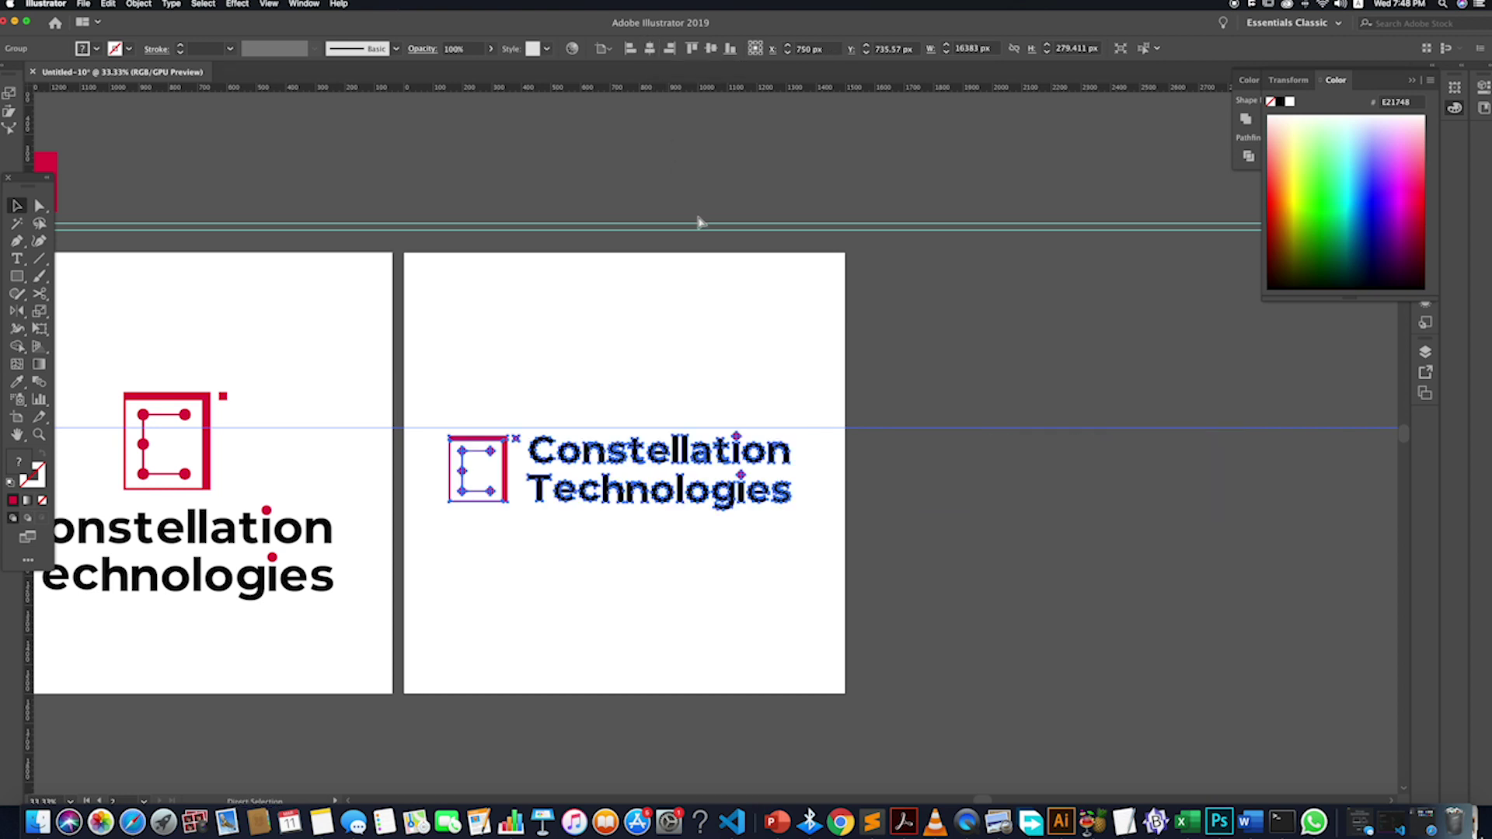
{"action": "left_click", "coordinate": [892, 530]}
{"action": "left_click", "coordinate": [466, 458]}
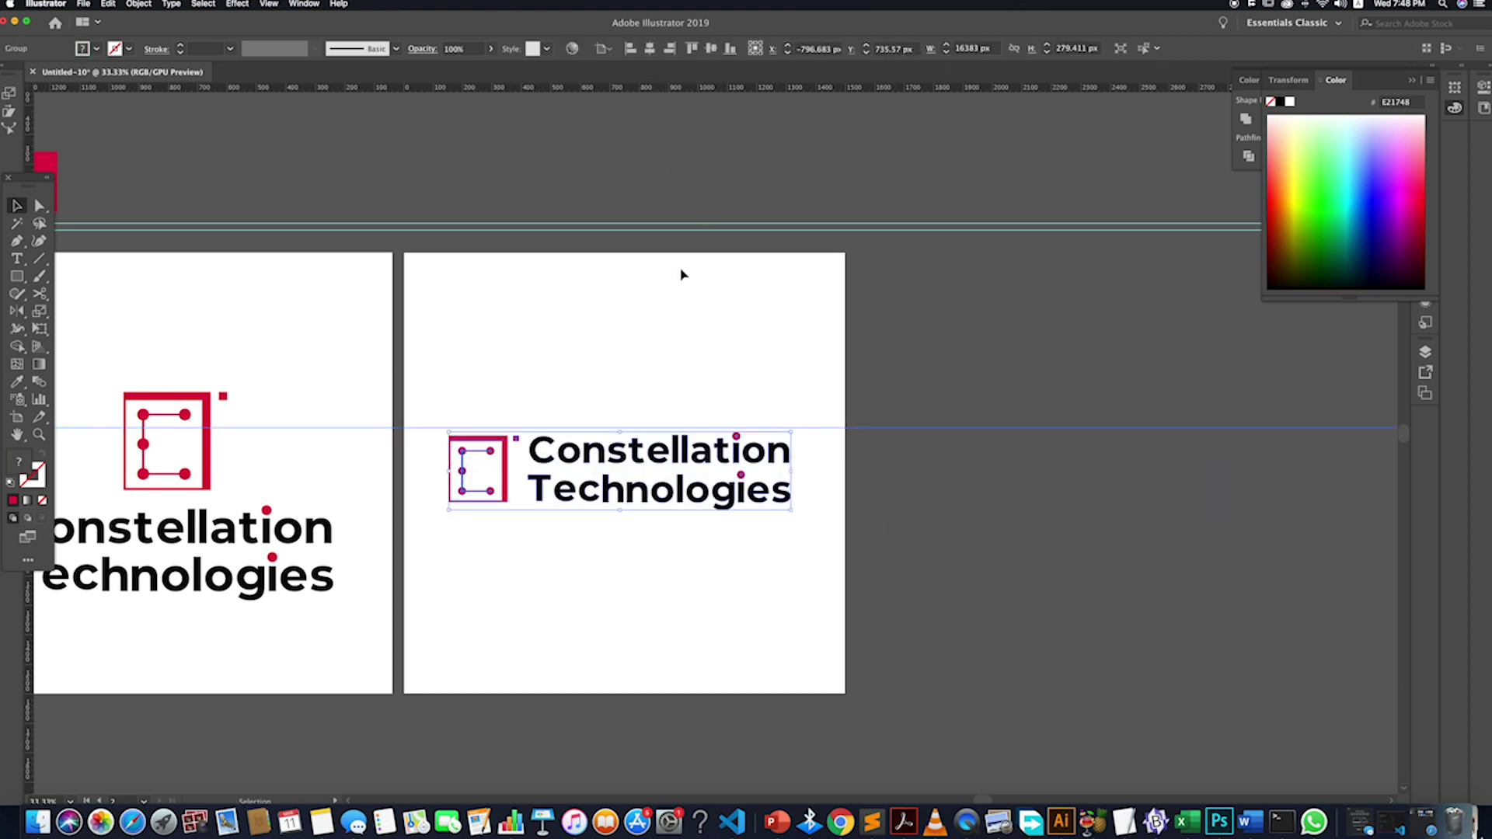
{"action": "left_click", "coordinate": [650, 49]}
{"action": "key", "text": "super+z"}
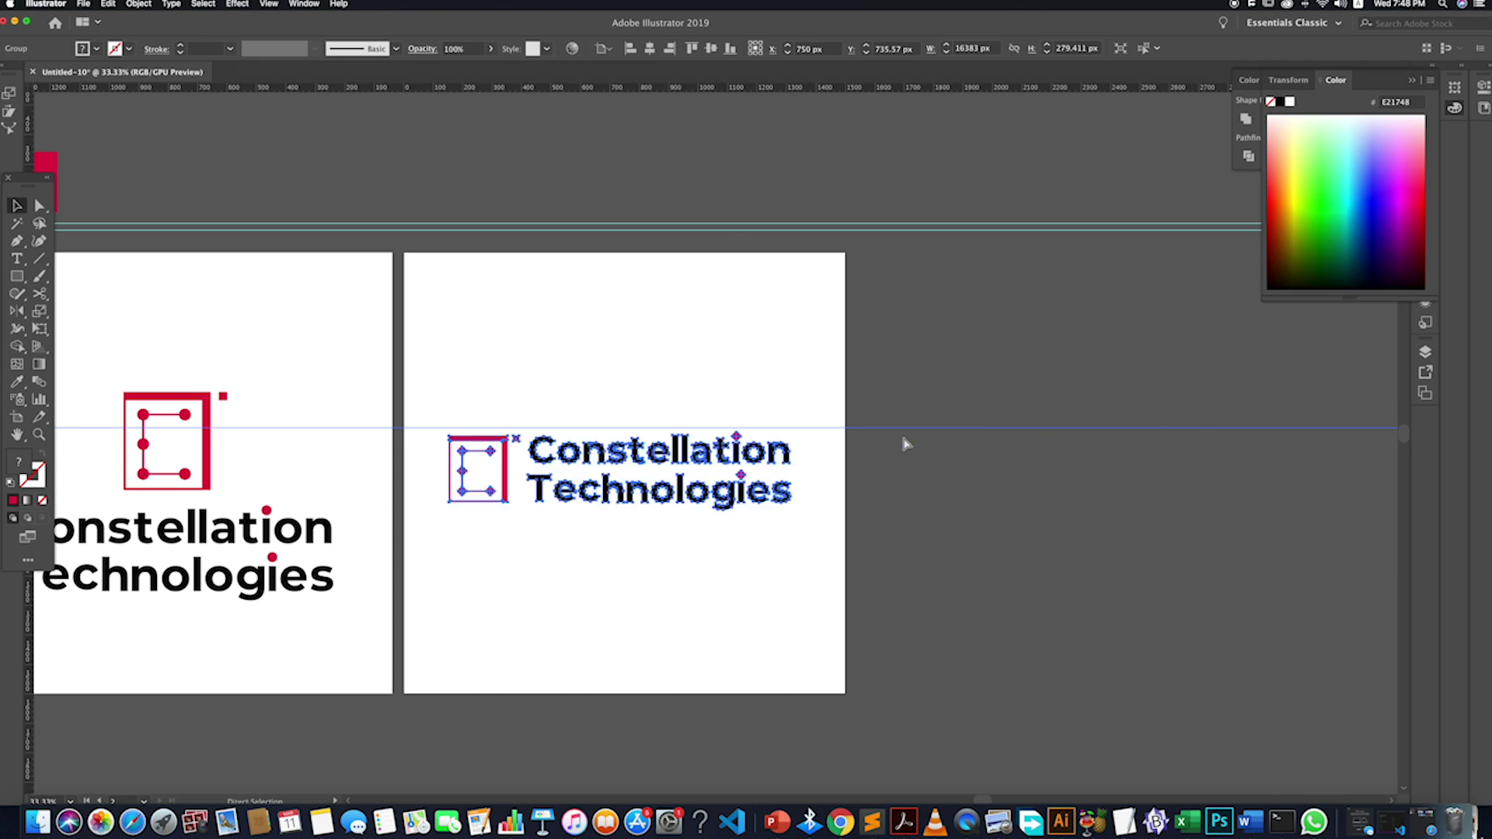
- Ungroup the horizontal logo on the second artboard to separate it from the guide along its upper edge
{"action": "left_click", "coordinate": [991, 548]}
{"action": "left_click", "coordinate": [889, 428]}
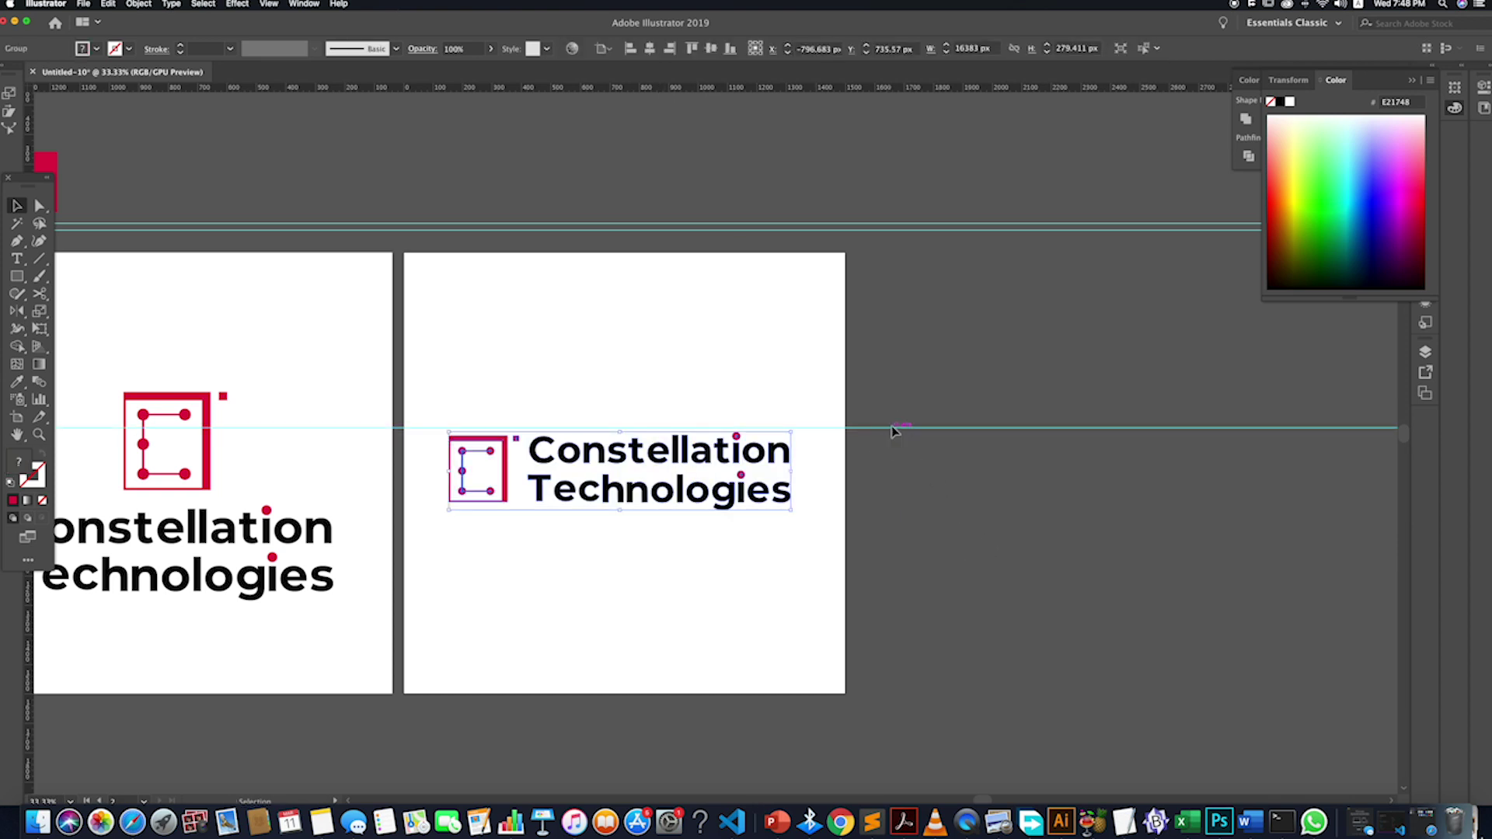
{"action": "left_click", "coordinate": [892, 429]}
{"action": "left_click", "coordinate": [892, 428]}
{"action": "left_click", "coordinate": [848, 471]}
{"action": "left_click", "coordinate": [737, 494]}
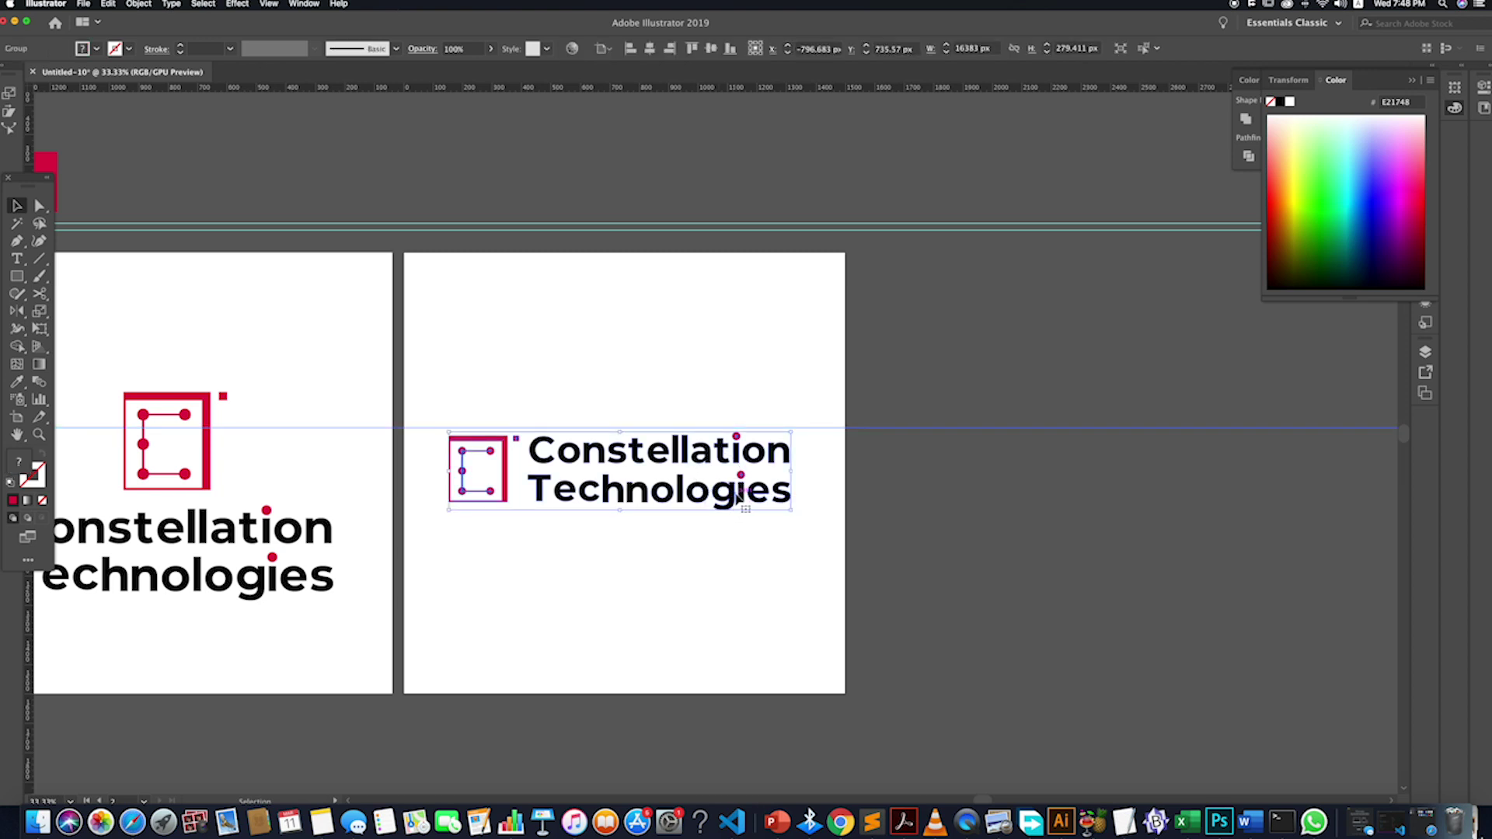
{"action": "right_click", "coordinate": [687, 482]}
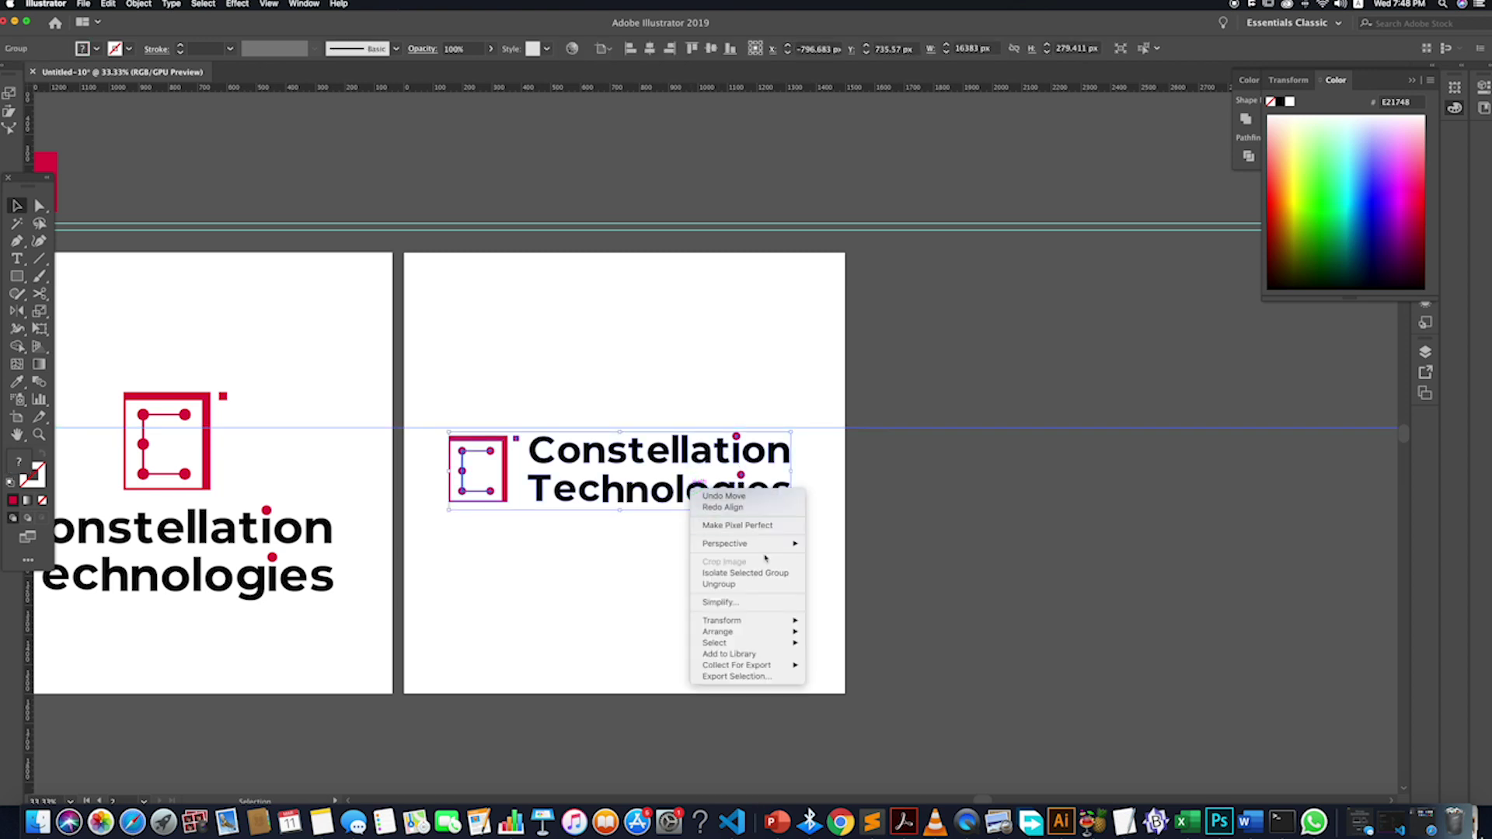
{"action": "left_click", "coordinate": [722, 583]}
{"action": "left_click", "coordinate": [900, 562]}
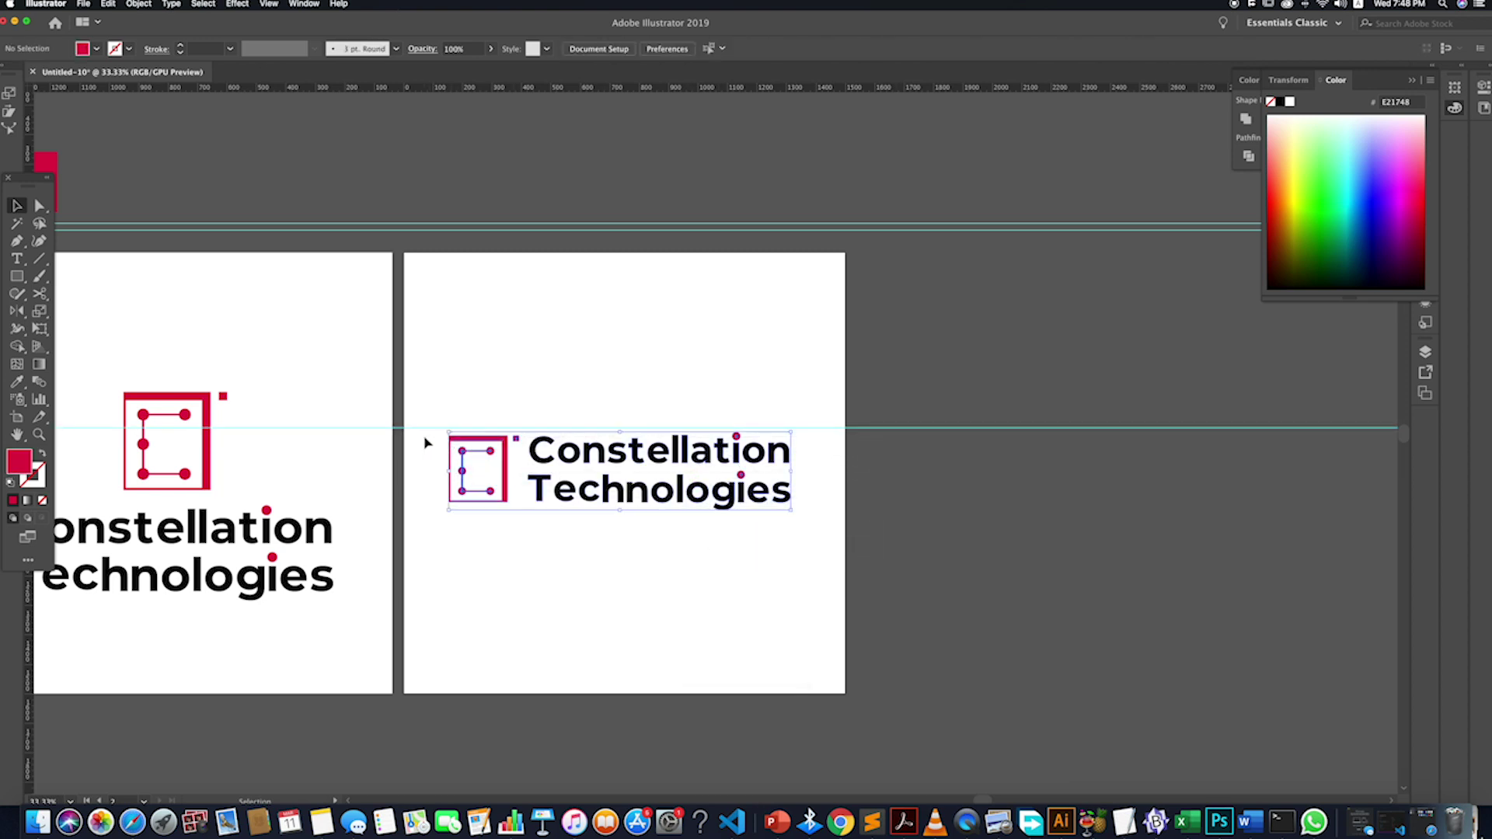
- Center the horizontal logo horizontally on the second artboard
{"action": "left_click", "coordinate": [657, 492]}
{"action": "left_click_drag", "start_coordinate": [658, 492], "coordinate": [658, 492]}
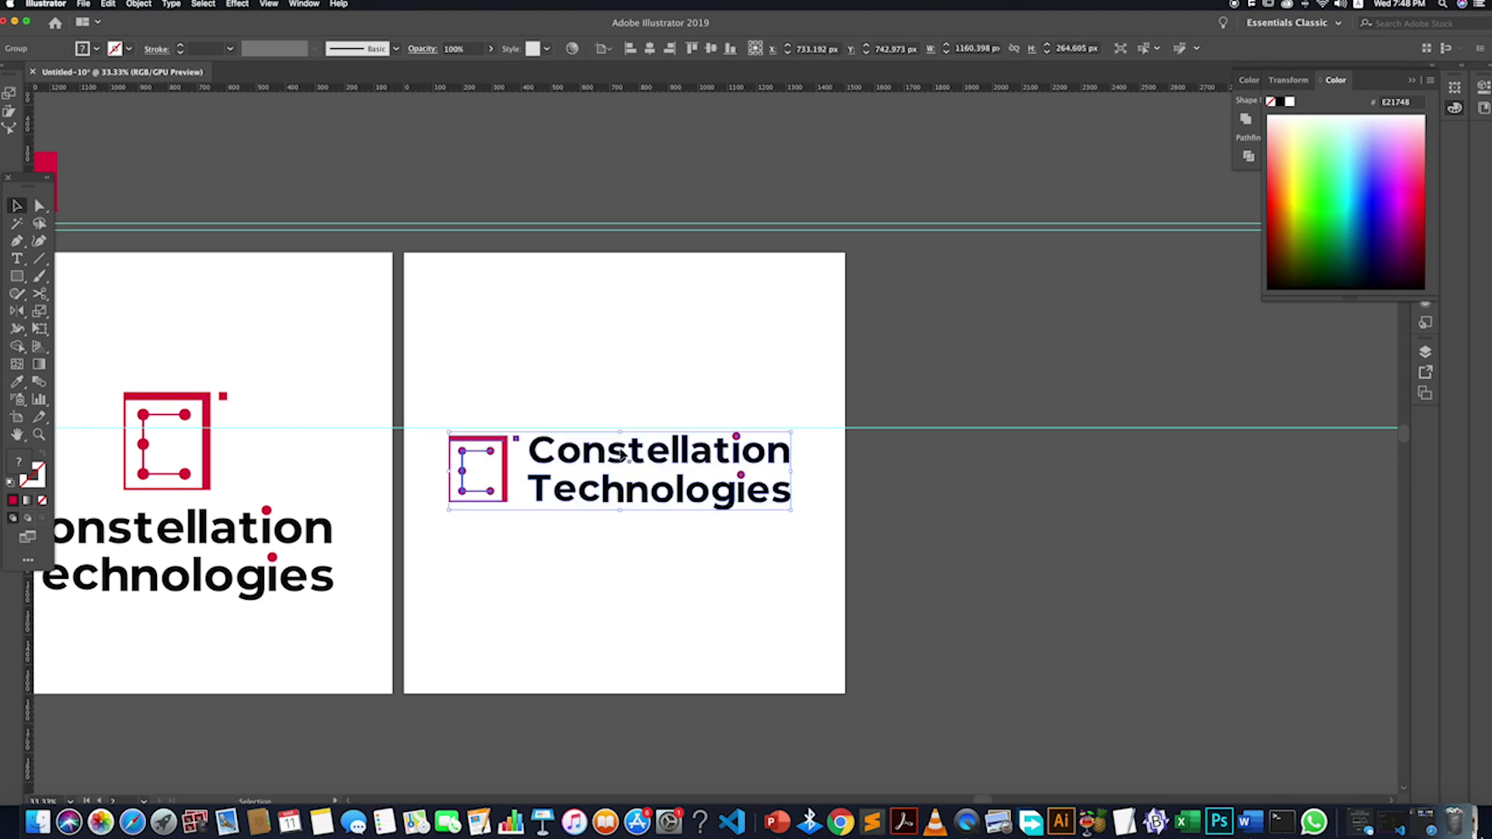
{"action": "left_click", "coordinate": [650, 49]}
{"action": "left_click", "coordinate": [727, 631]}
{"action": "scroll", "coordinate": [748, 582], "scroll_direction": "down", "scroll_amount": 3}
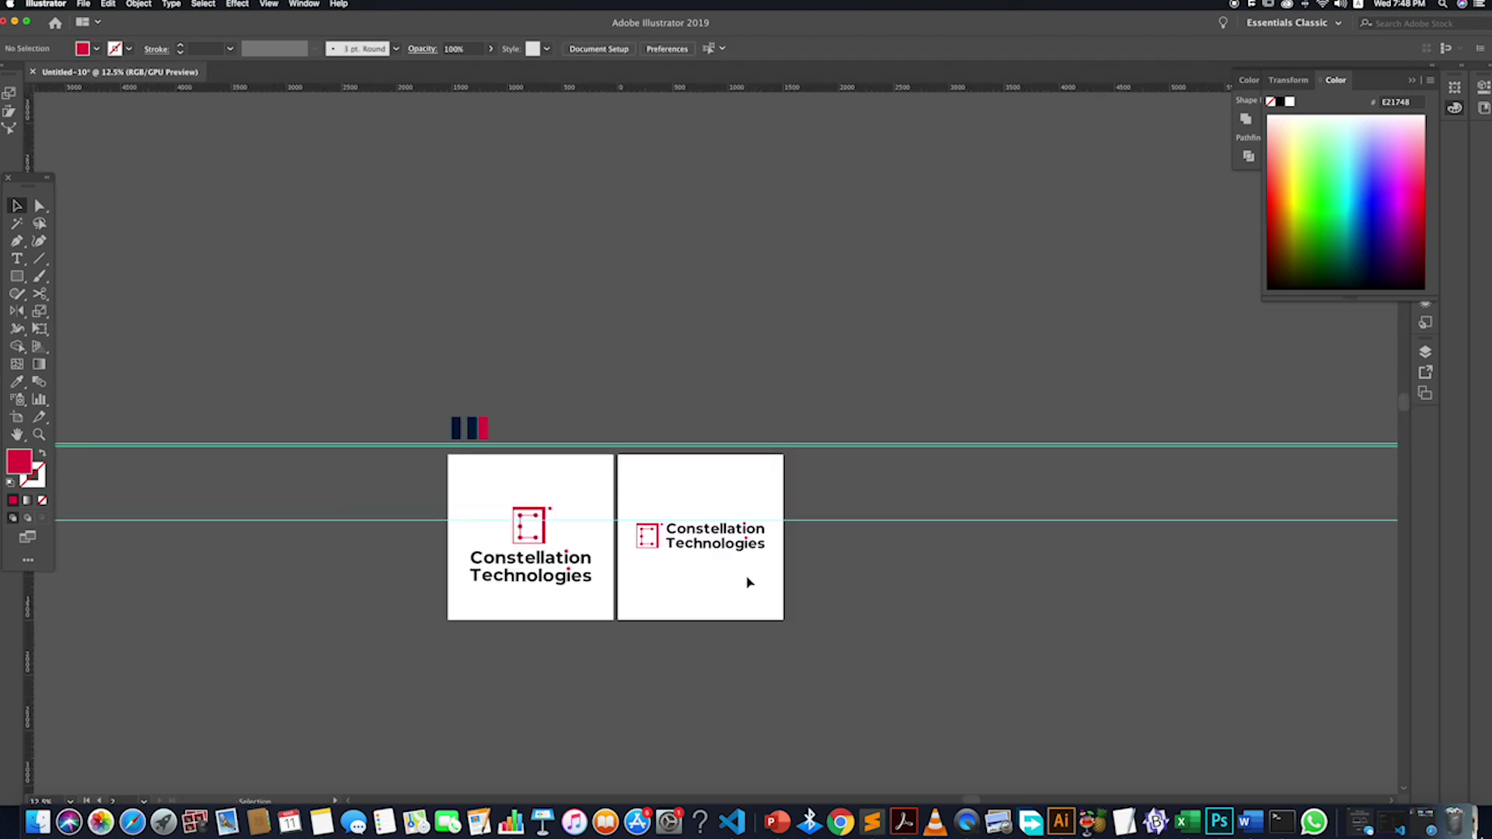
{"action": "scroll", "coordinate": [749, 582], "scroll_direction": "up", "scroll_amount": 2}
{"action": "scroll", "coordinate": [749, 582], "scroll_direction": "down", "scroll_amount": 2}
{"action": "scroll", "coordinate": [750, 582], "scroll_direction": "right", "scroll_amount": 1}
{"action": "scroll", "coordinate": [748, 582], "scroll_direction": "right", "scroll_amount": 4}
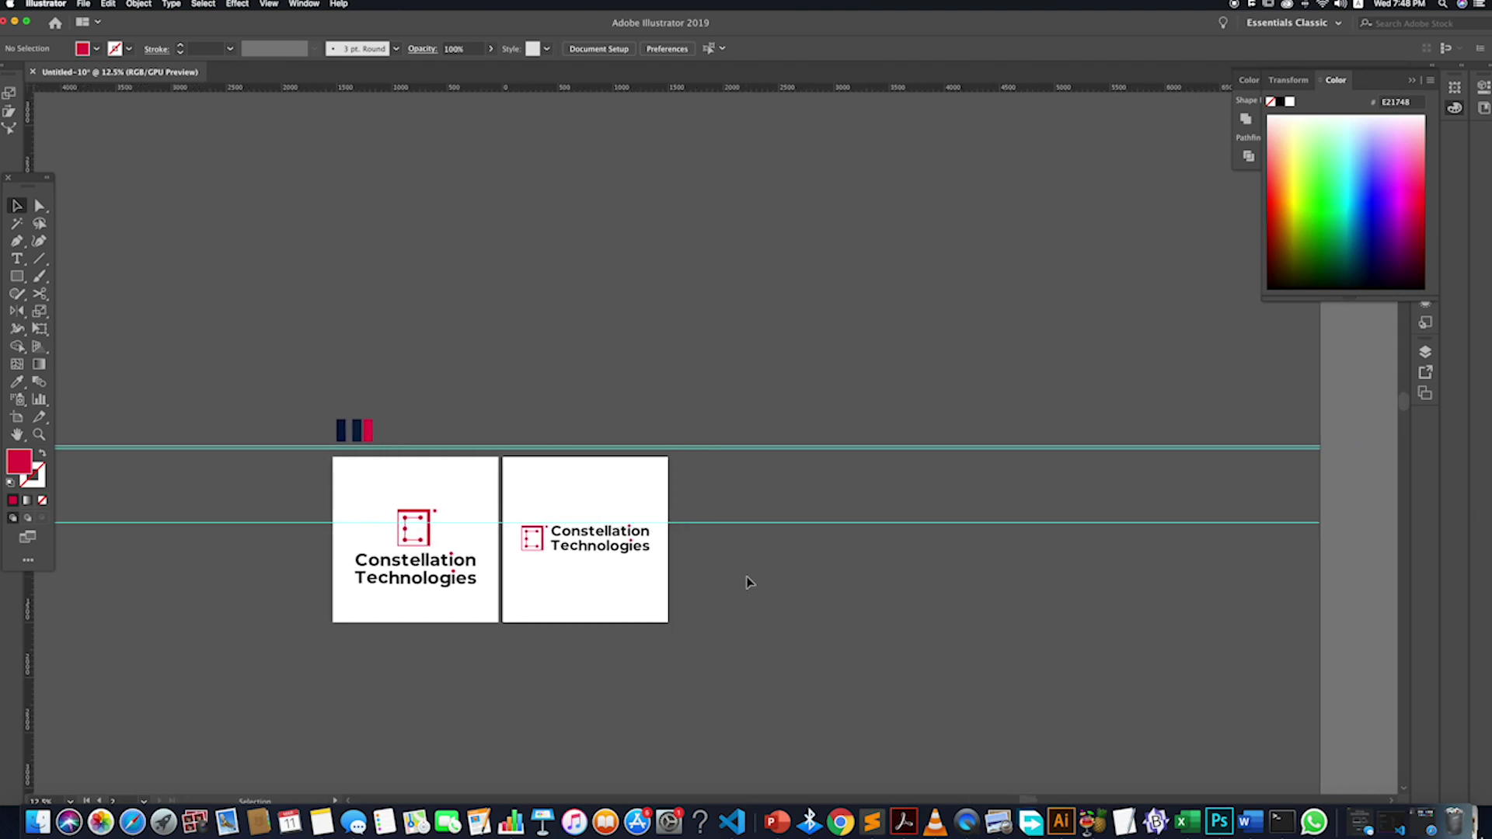
{"action": "key", "text": "shift+o"}
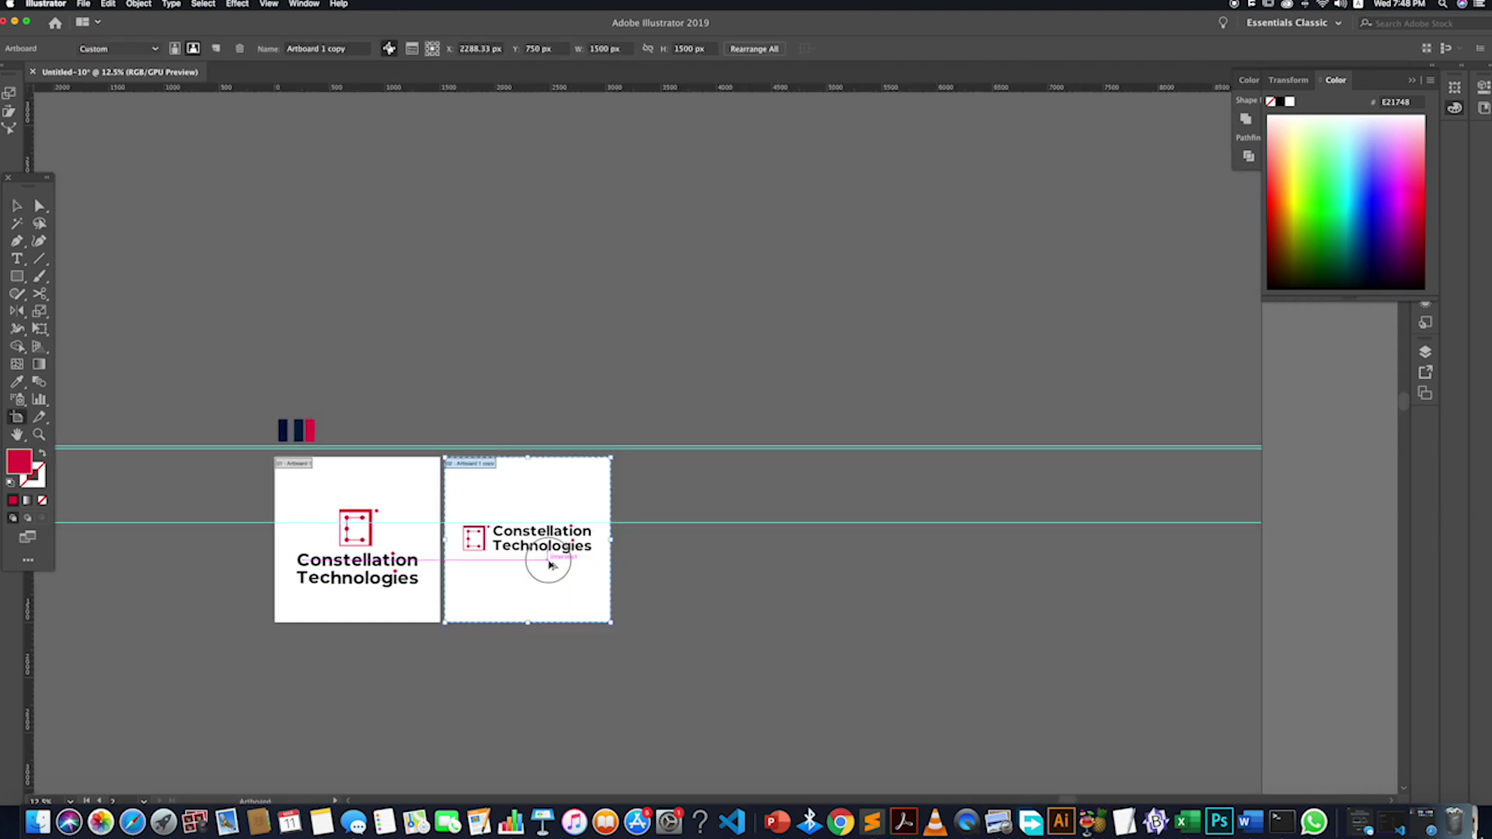
{"action": "left_click", "coordinate": [660, 564]}
{"action": "left_click", "coordinate": [16, 223]}
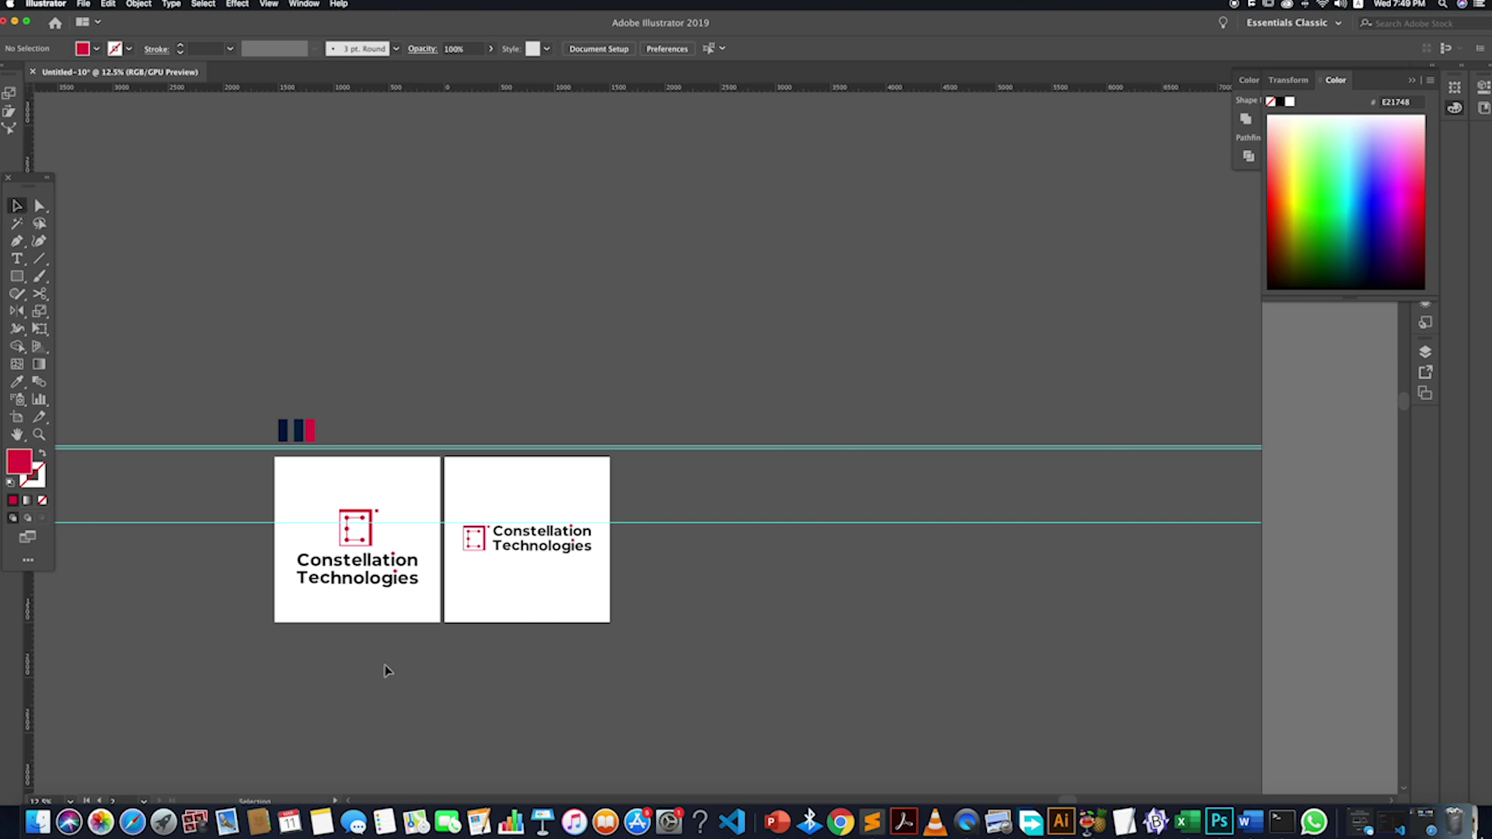
- Recolor the "Technologies" lettering of the stacked logo navy #021D40 by sampling the middle swatch, keeping its i-dot crimson
{"action": "left_click", "coordinate": [356, 594]}
{"action": "scroll", "coordinate": [355, 594], "scroll_direction": "up", "scroll_amount": 3}
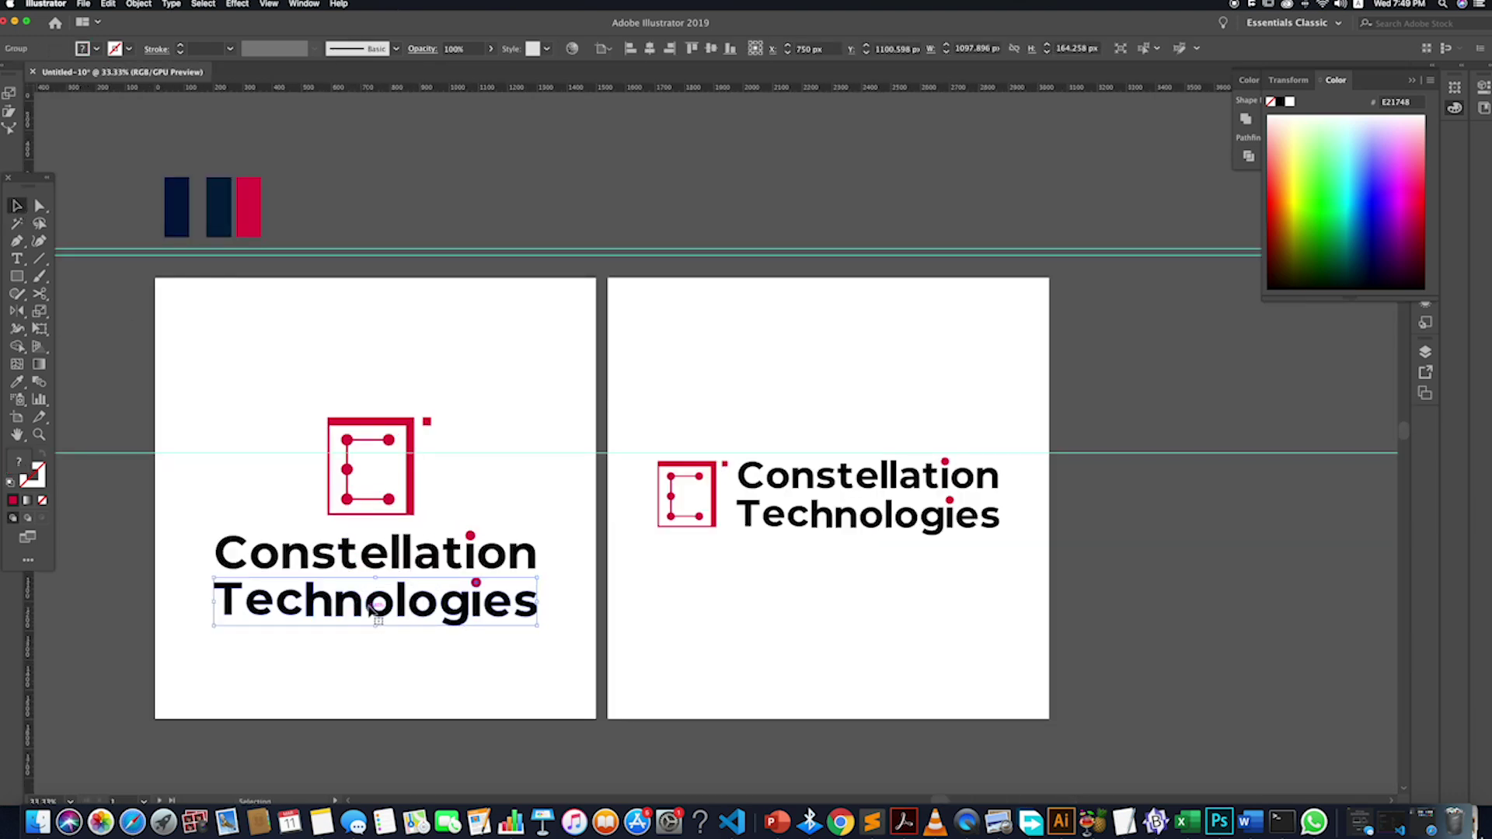
{"action": "double_click", "coordinate": [381, 612]}
{"action": "left_click", "coordinate": [540, 633]}
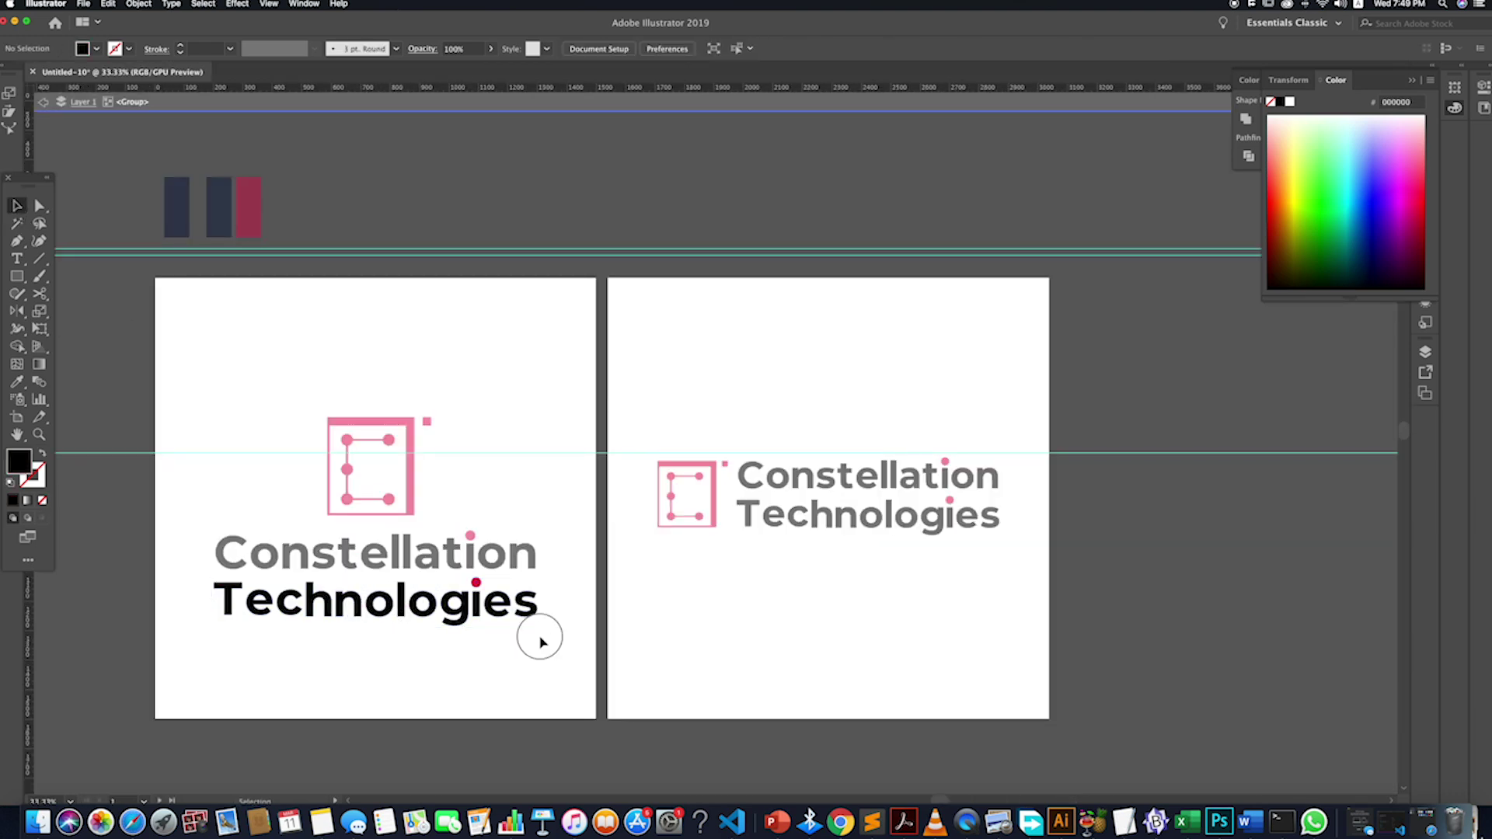
{"action": "left_click", "coordinate": [142, 597]}
{"action": "left_click_drag", "start_coordinate": [143, 597], "coordinate": [140, 594]}
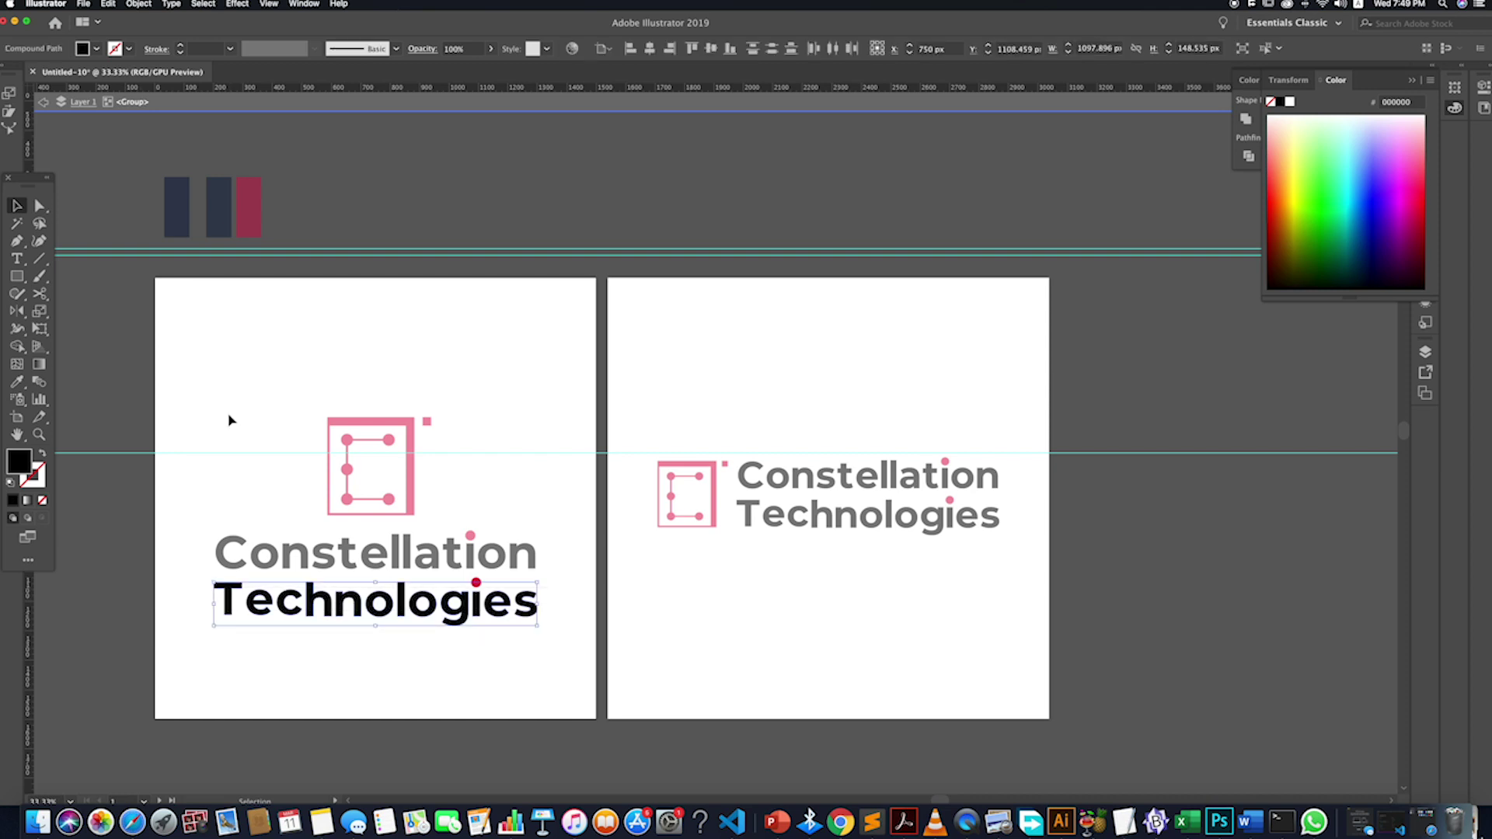
{"action": "key", "text": "i"}
{"action": "left_click", "coordinate": [226, 210]}
{"action": "left_click", "coordinate": [18, 208]}
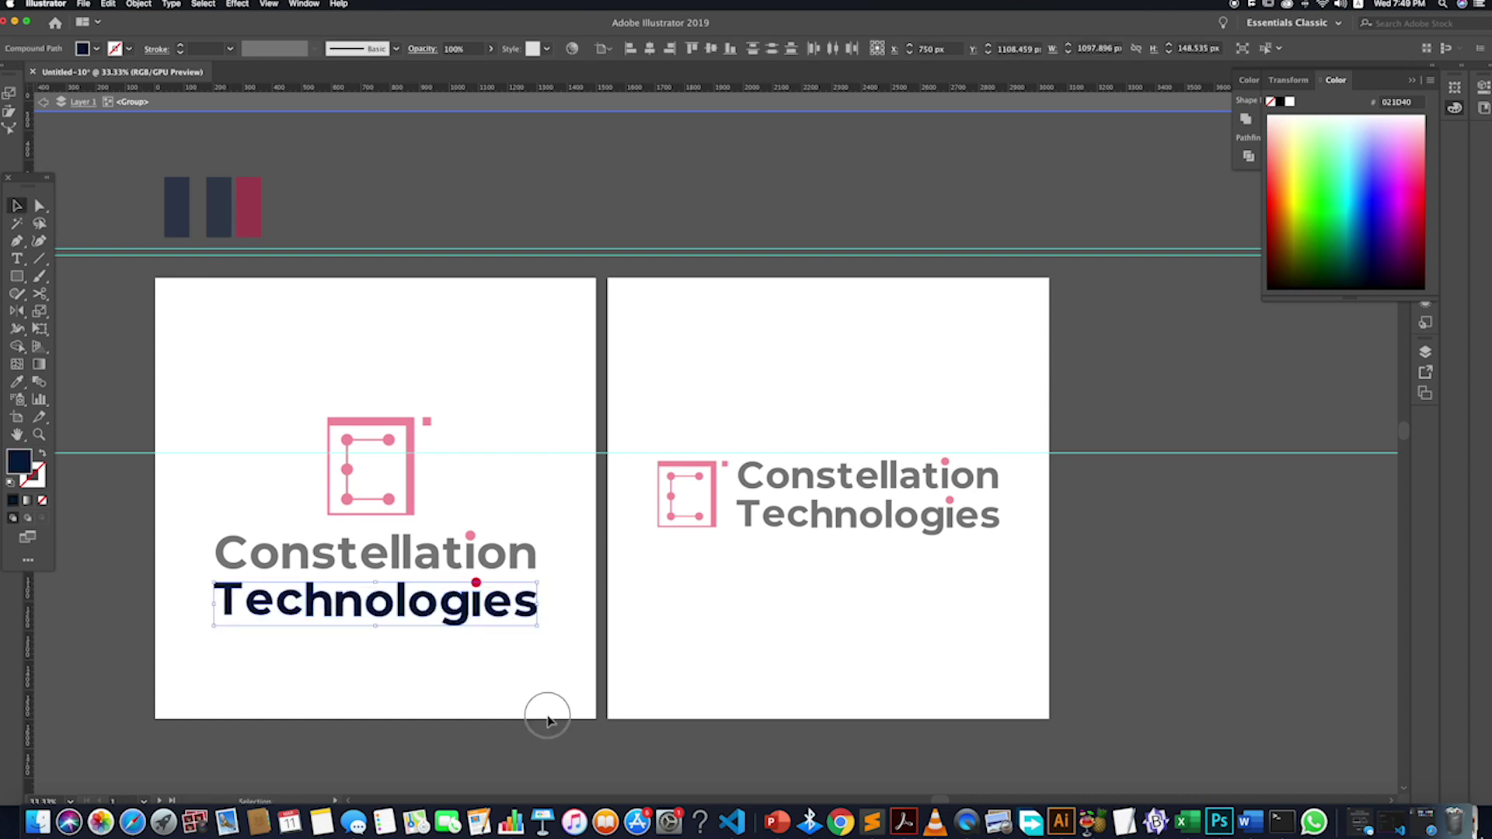
{"action": "double_click", "coordinate": [542, 710]}
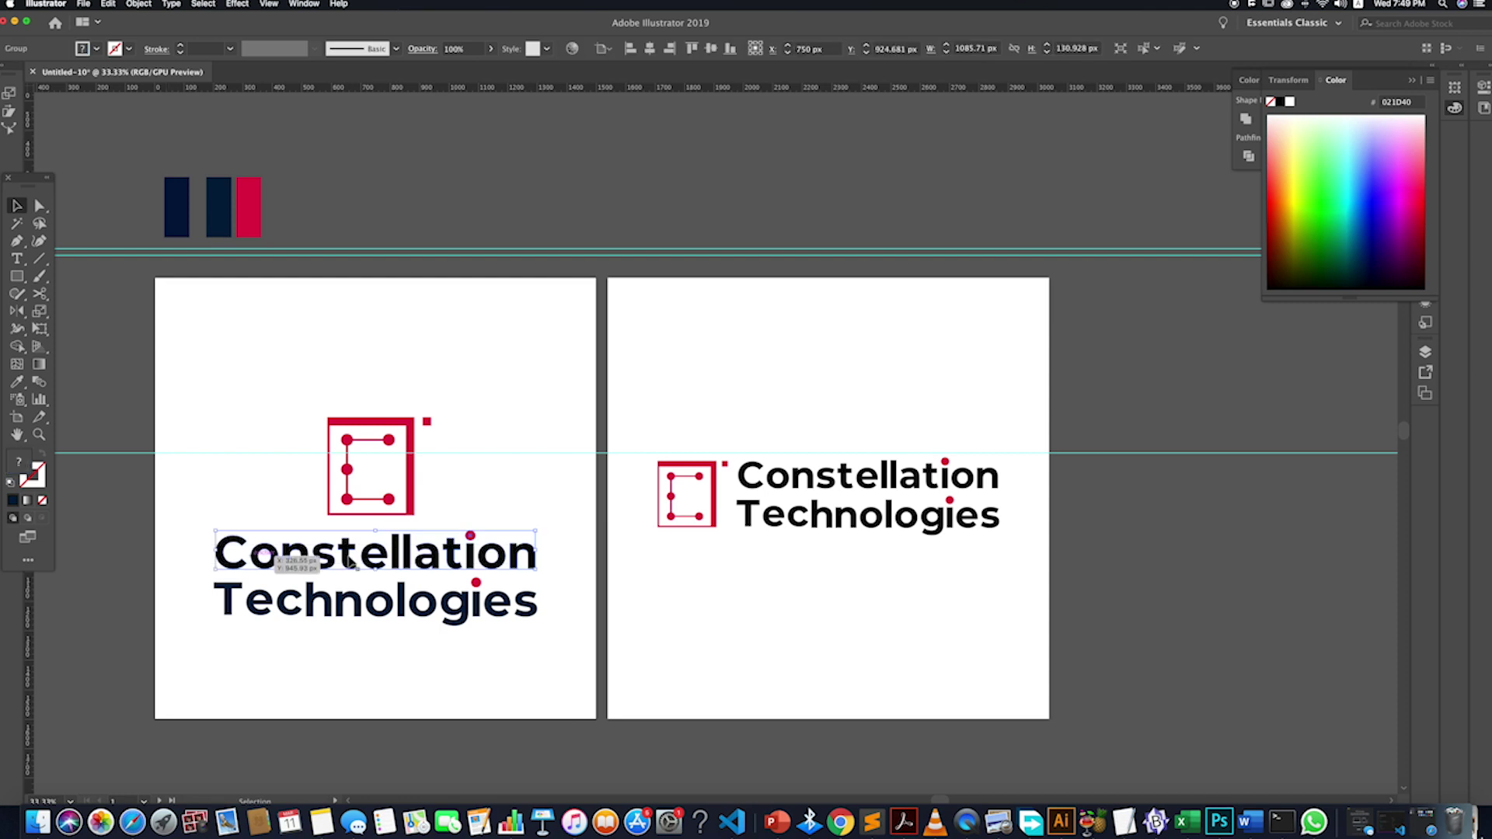
- Recolor the "Constellation" lettering of the stacked logo with the same navy #021D40, keeping its i-dot crimson
{"action": "double_click", "coordinate": [449, 565]}
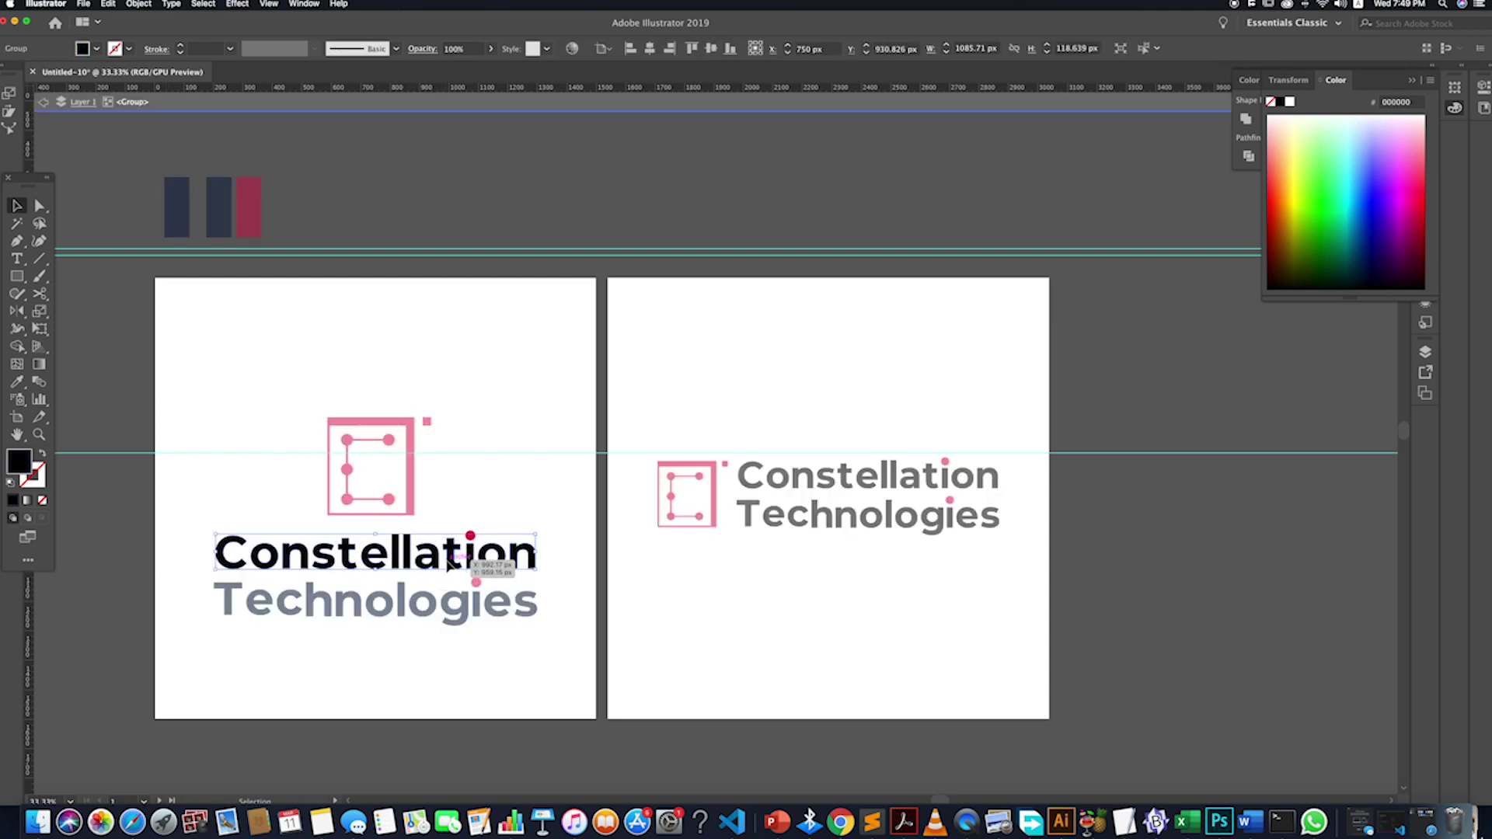
{"action": "key", "text": "i"}
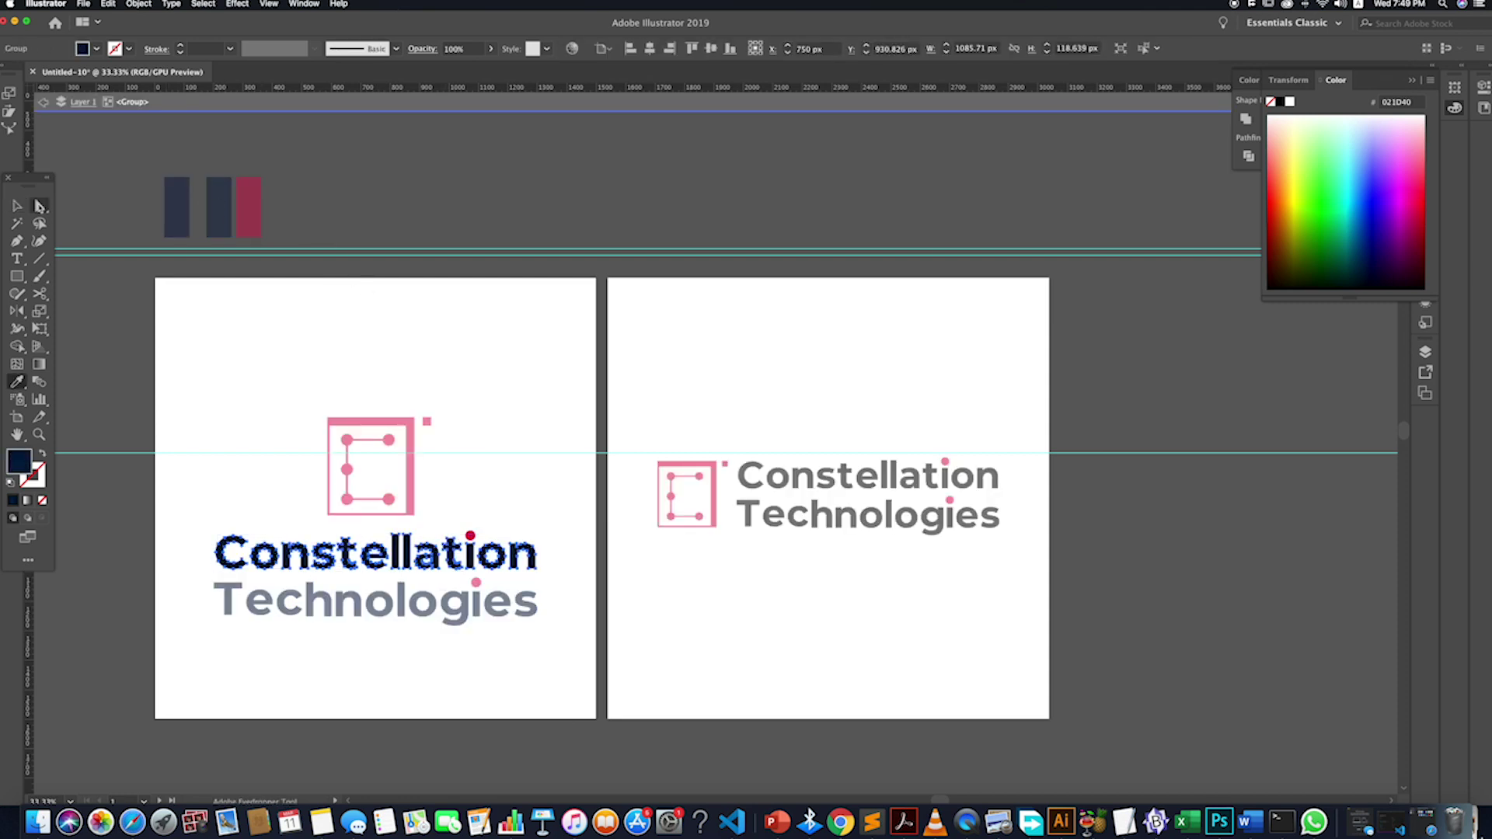
{"action": "key", "text": "v"}
{"action": "left_click", "coordinate": [213, 293]}
{"action": "double_click", "coordinate": [518, 376]}
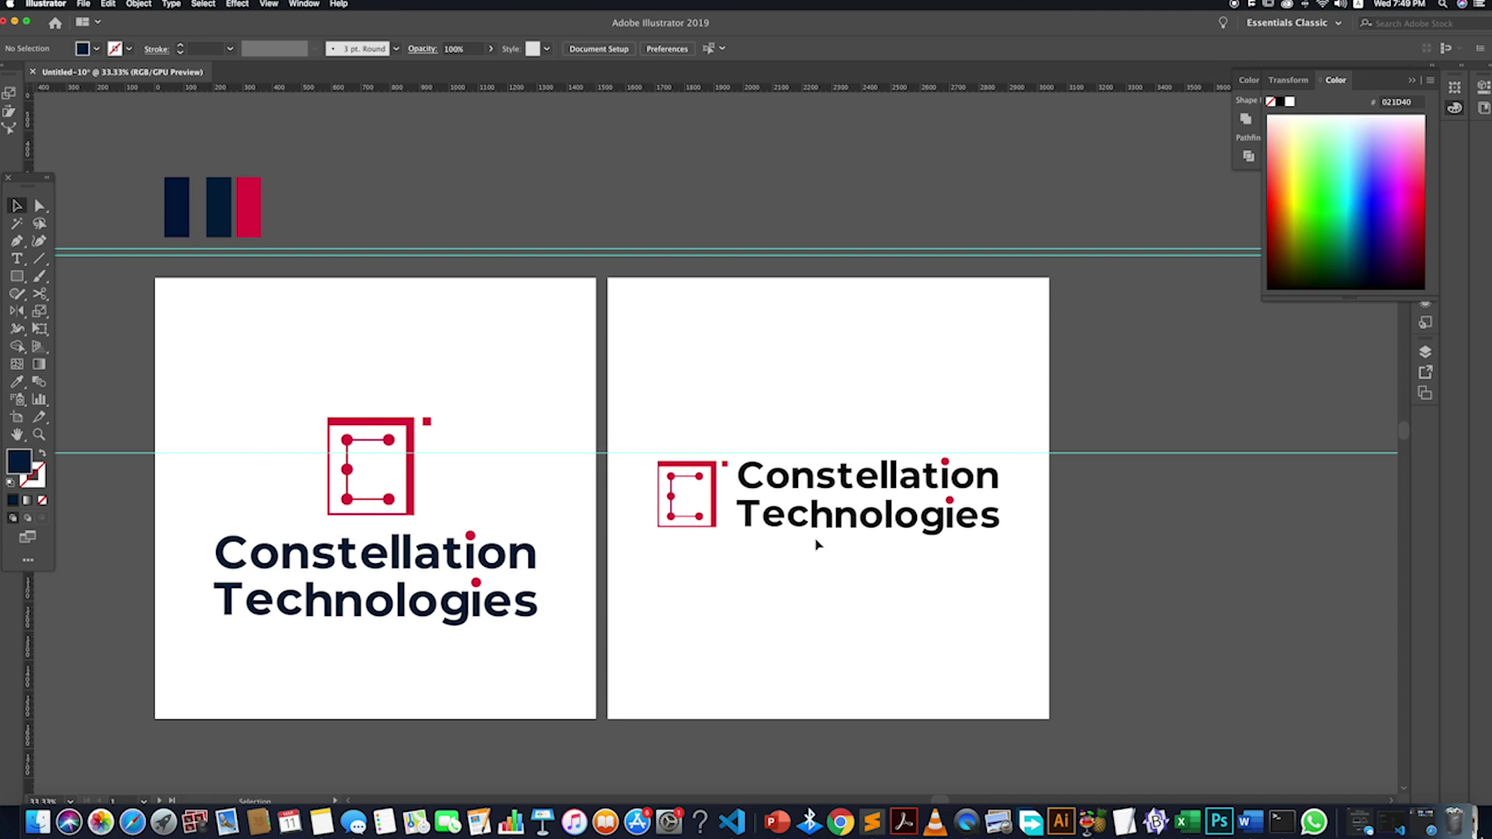
- Isolate the "Technologies" line of the horizontal logo and try to recolor it by sampling the middle navy swatch
{"action": "double_click", "coordinate": [894, 519]}
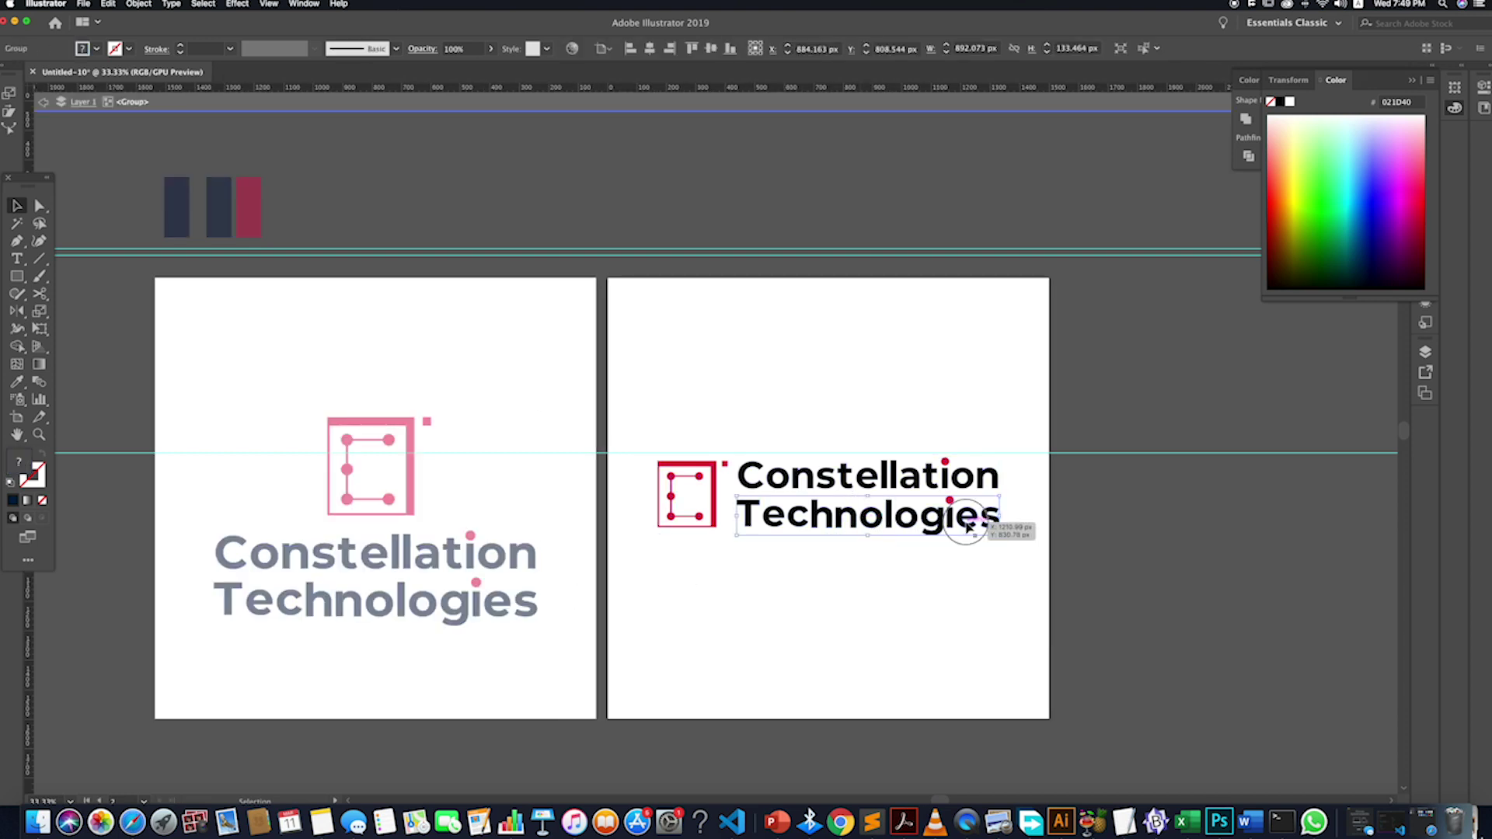
{"action": "double_click", "coordinate": [968, 527]}
{"action": "left_click_drag", "start_coordinate": [1032, 580], "coordinate": [718, 504]}
{"action": "key", "text": "i"}
{"action": "left_click", "coordinate": [220, 199]}
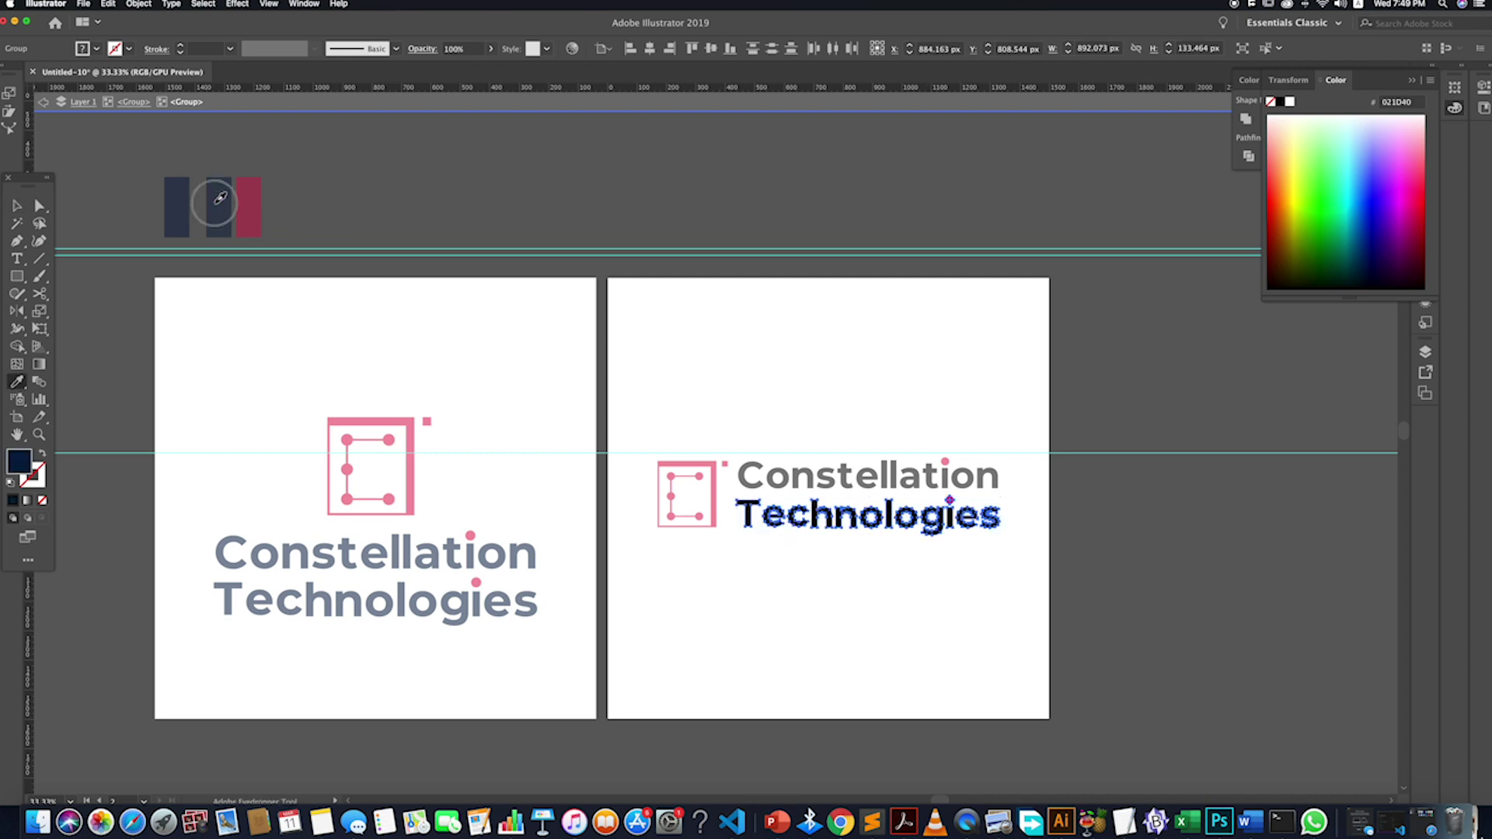
{"action": "key", "text": "super+shift+a"}
{"action": "key", "text": "y"}
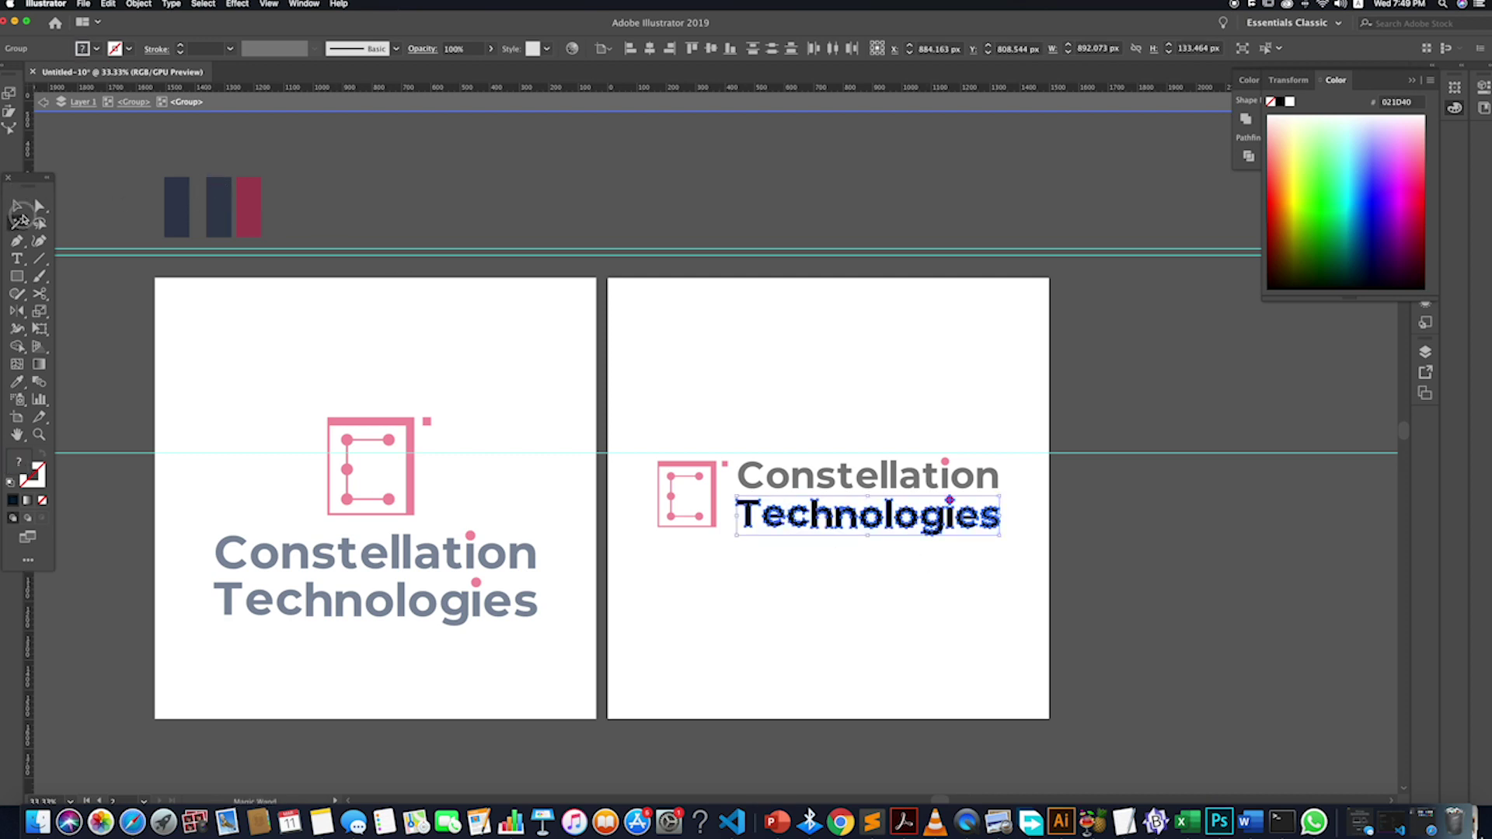
{"action": "left_click", "coordinate": [892, 534]}
{"action": "key", "text": "super+shift+a"}
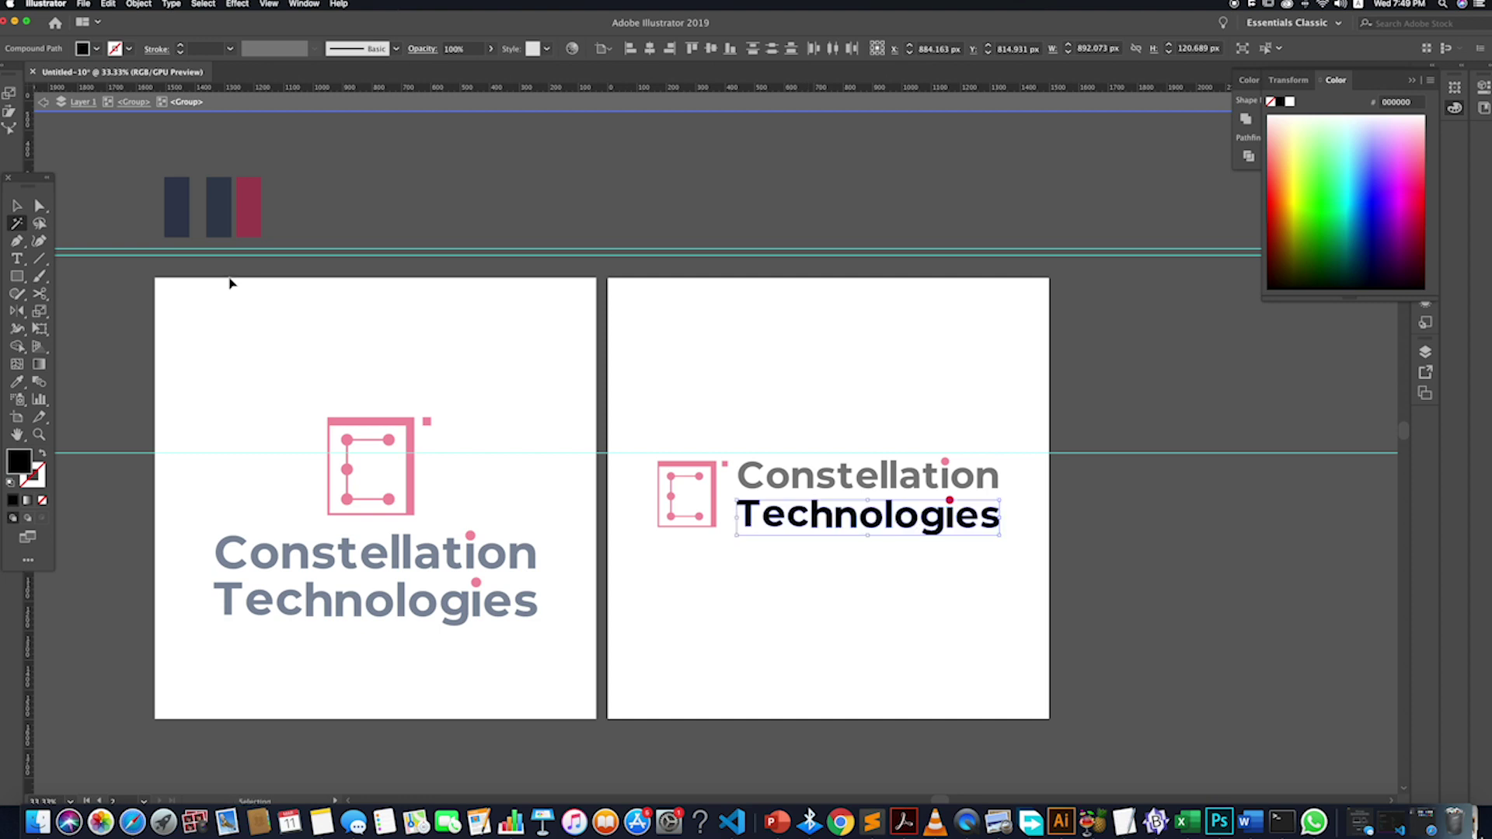
- Select only the black "Technologies" lettering in the horizontal logo, without its crimson dot, and recolor it navy #021D40
{"action": "left_click_drag", "start_coordinate": [1069, 599], "coordinate": [758, 516]}
{"action": "scroll", "coordinate": [948, 511], "scroll_direction": "up", "scroll_amount": 5}
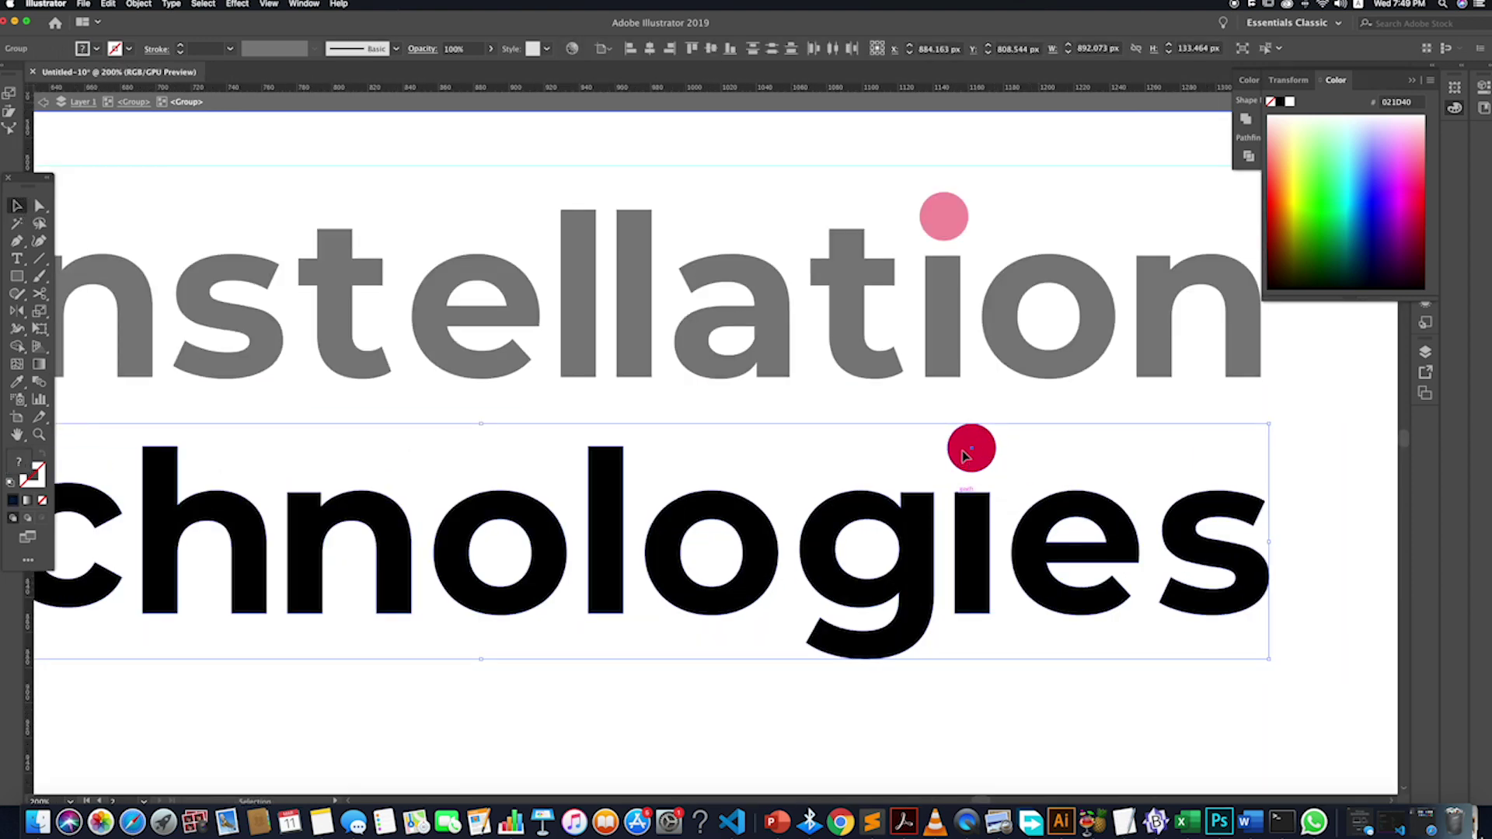
{"action": "left_click", "coordinate": [956, 471]}
{"action": "scroll", "coordinate": [917, 486], "scroll_direction": "down", "scroll_amount": 5}
{"action": "key", "text": "i"}
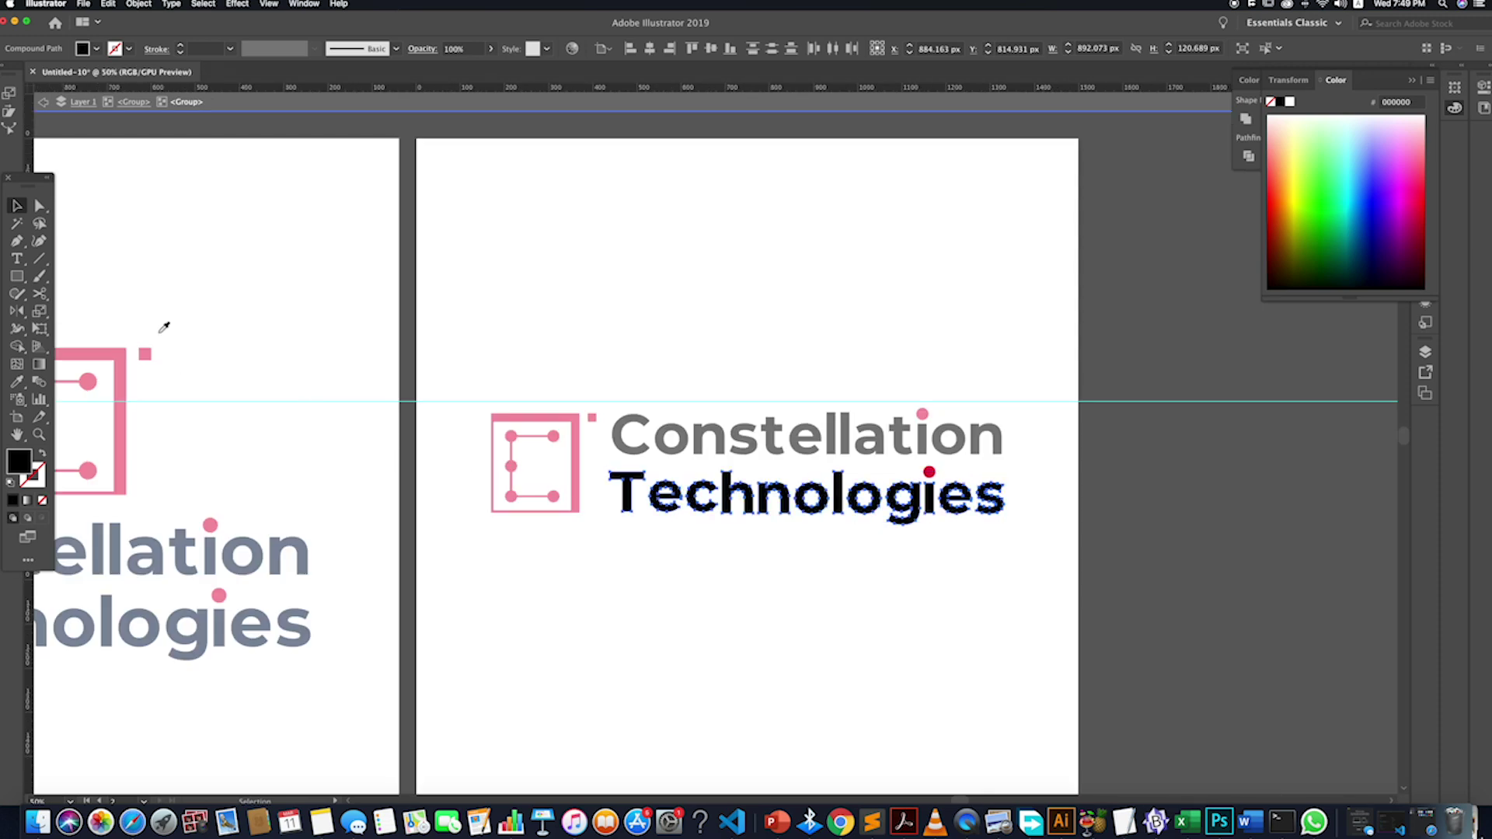
{"action": "scroll", "coordinate": [158, 328], "scroll_direction": "down", "scroll_amount": 2}
{"action": "scroll", "coordinate": [104, 265], "scroll_direction": "down", "scroll_amount": 2}
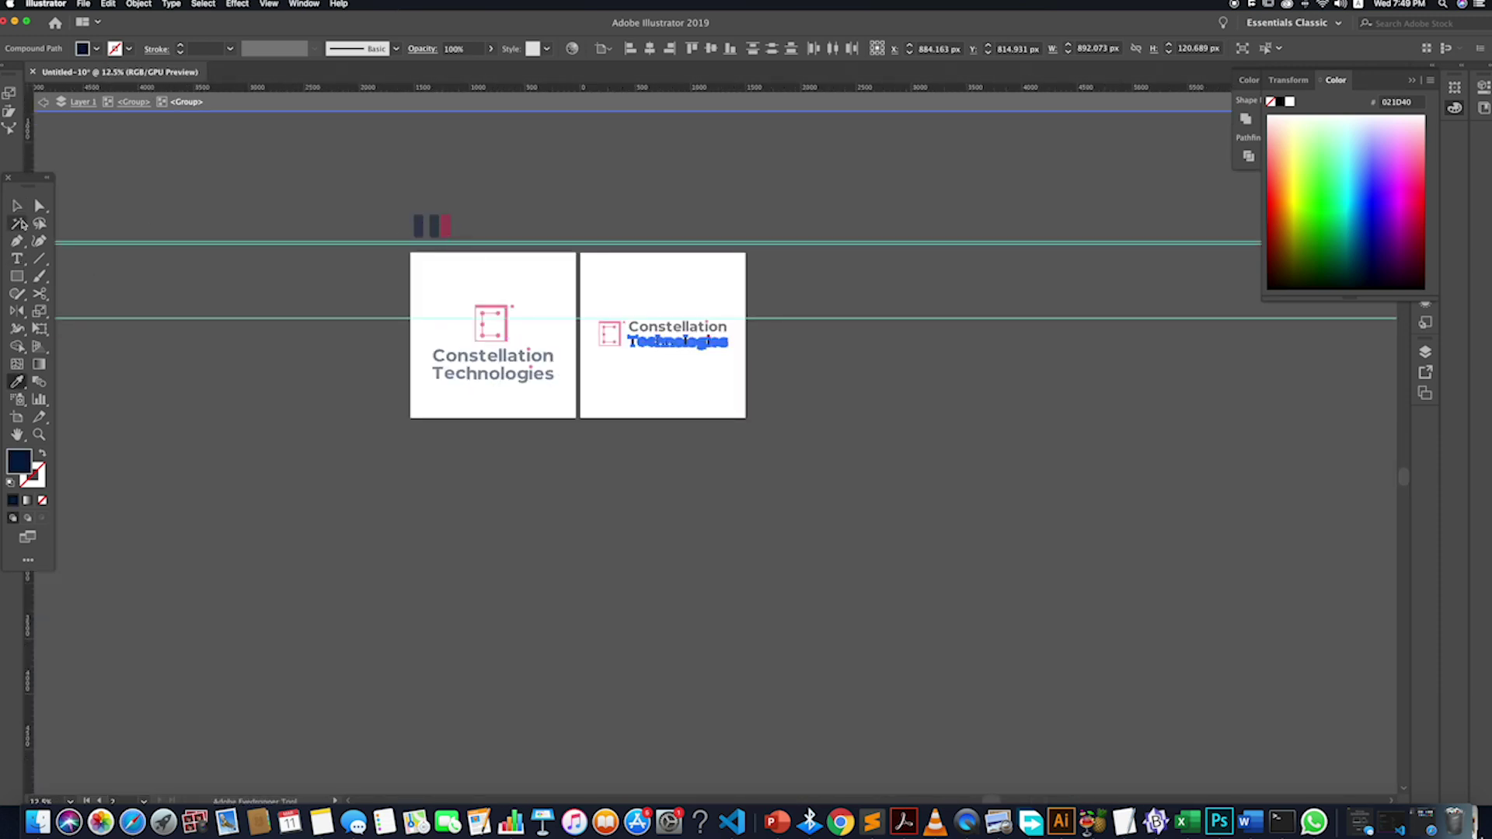
{"action": "left_click", "coordinate": [17, 205]}
{"action": "left_click", "coordinate": [829, 480]}
- Recolor the "Constellation" lettering of the horizontal logo navy #021D40 from the middle swatch, keeping its i-dot crimson
{"action": "scroll", "coordinate": [752, 332], "scroll_direction": "up", "scroll_amount": 3}
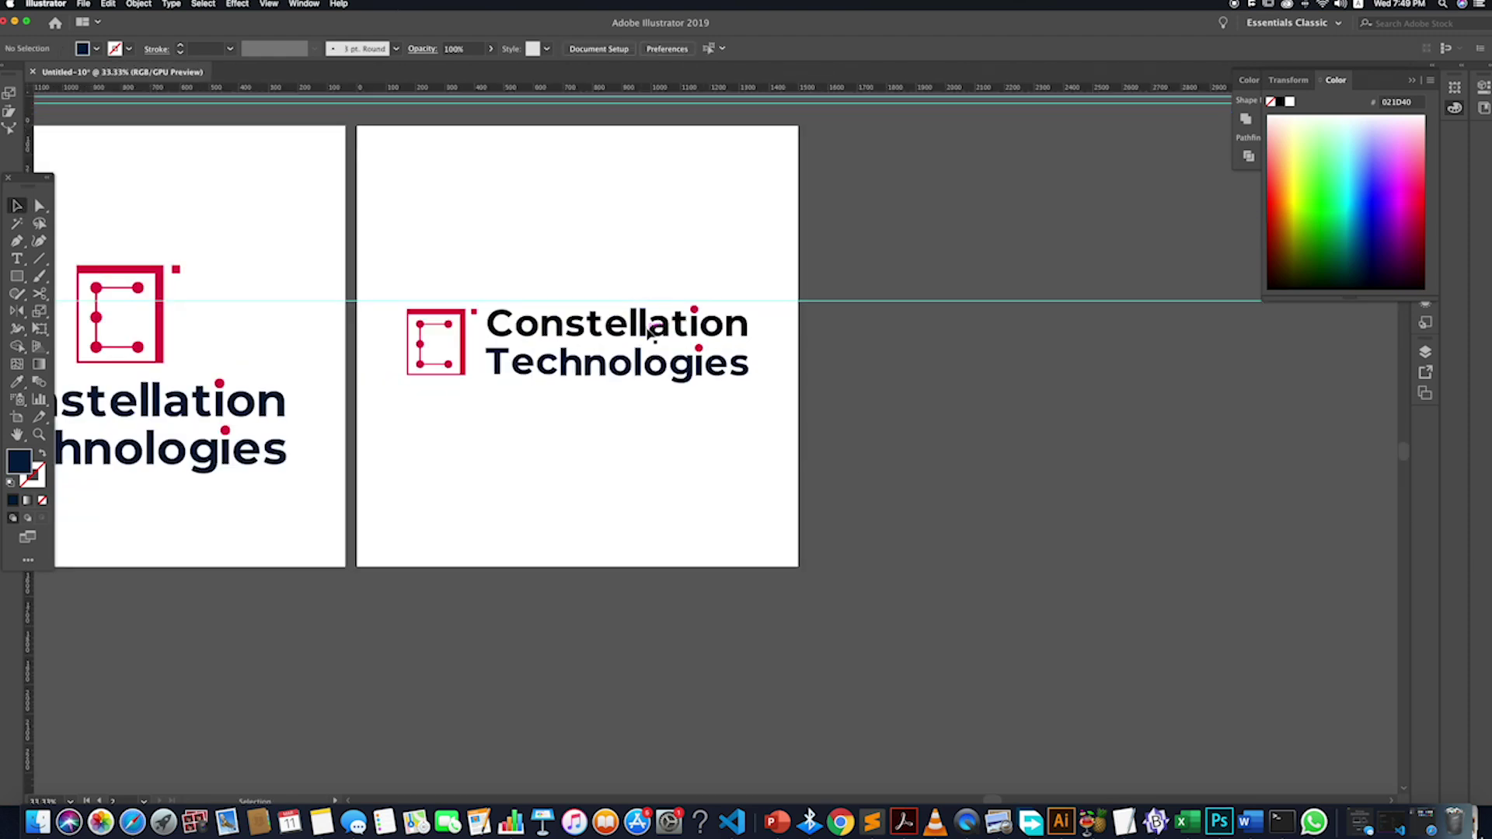
{"action": "double_click", "coordinate": [651, 330]}
{"action": "double_click", "coordinate": [659, 333]}
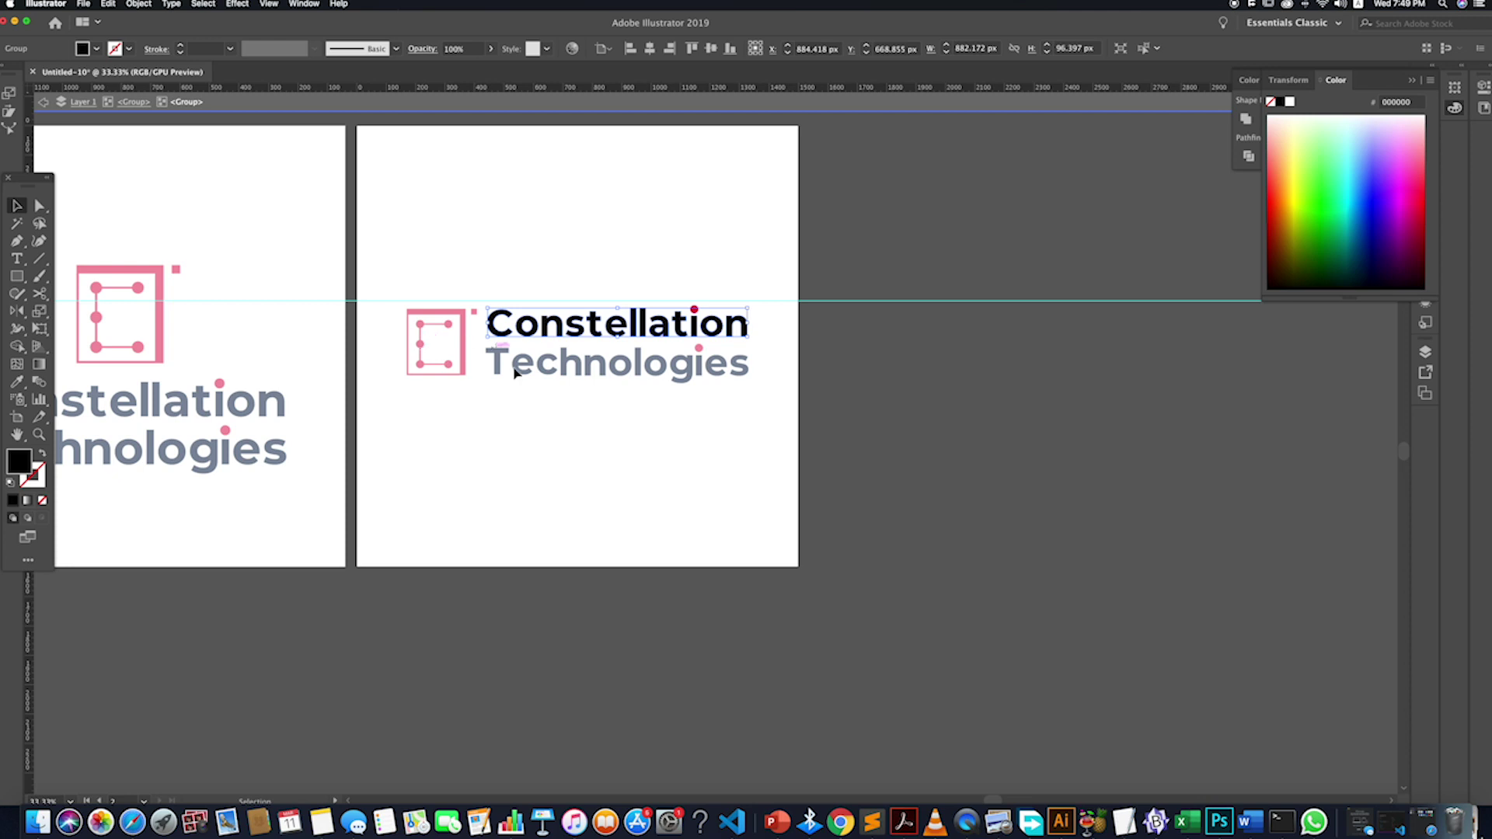
{"action": "key", "text": "i"}
{"action": "scroll", "coordinate": [115, 354], "scroll_direction": "down", "scroll_amount": 1}
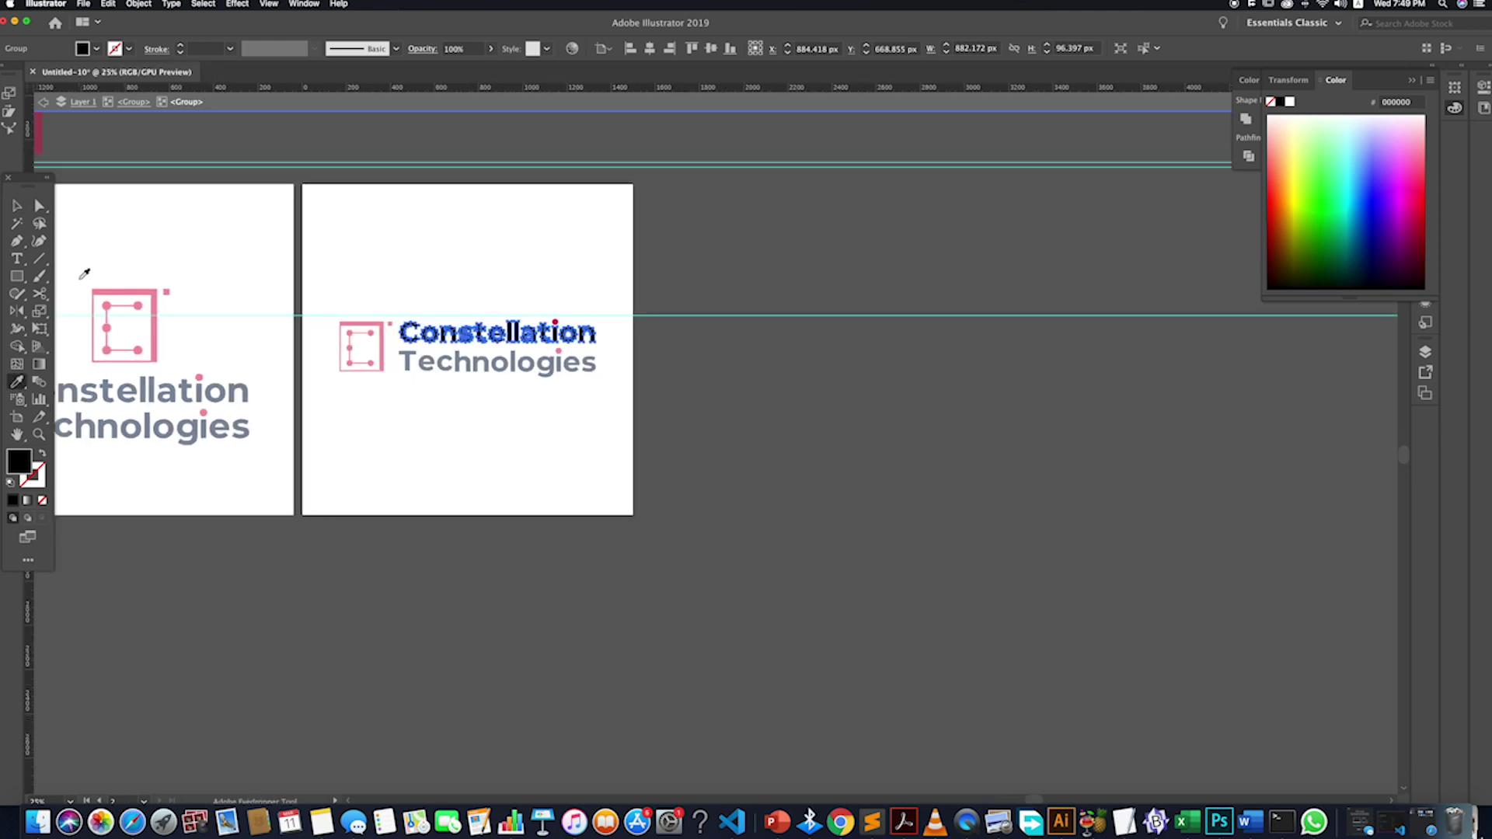
{"action": "scroll", "coordinate": [83, 273], "scroll_direction": "left", "scroll_amount": 2}
{"action": "left_click", "coordinate": [97, 140]}
{"action": "key", "text": "v"}
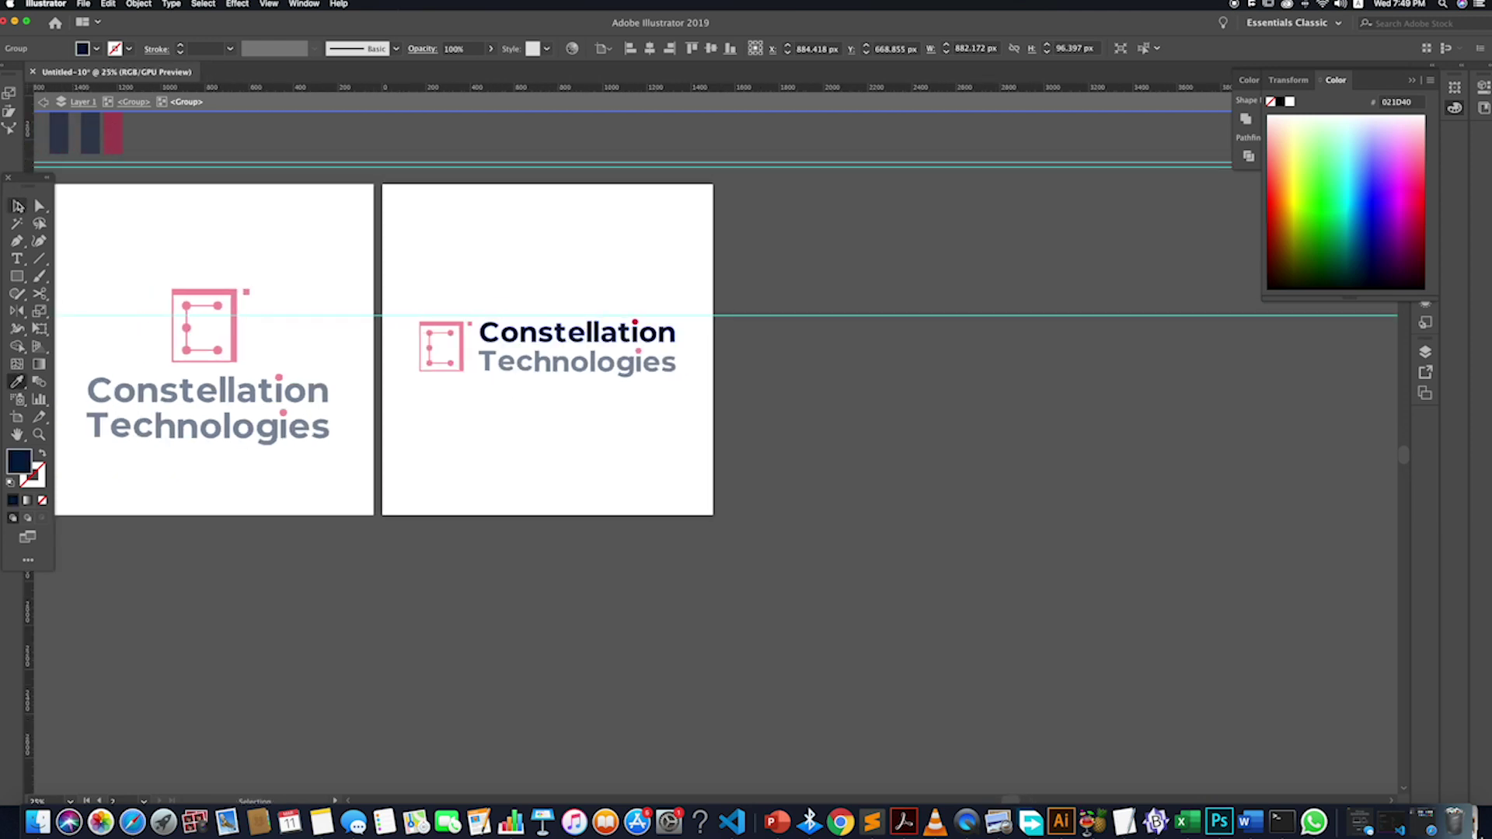
{"action": "double_click", "coordinate": [797, 611]}
- Duplicate the second artboard with its artwork to create a third artboard beside it
{"action": "scroll", "coordinate": [506, 416], "scroll_direction": "down", "scroll_amount": 2}
{"action": "scroll", "coordinate": [570, 422], "scroll_direction": "right", "scroll_amount": 2}
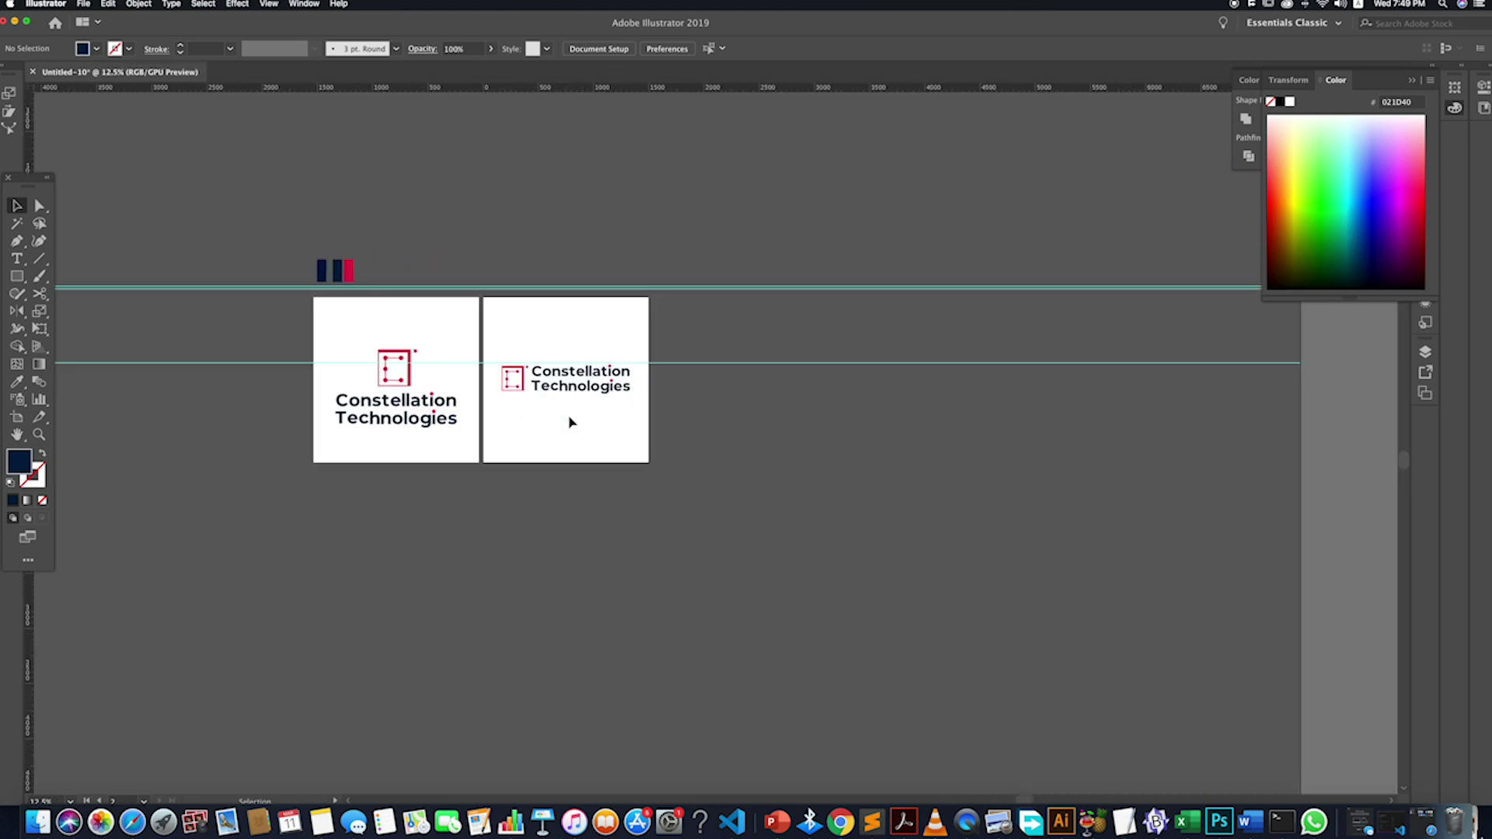
{"action": "scroll", "coordinate": [571, 422], "scroll_direction": "right", "scroll_amount": 2}
{"action": "key", "text": "shift+o"}
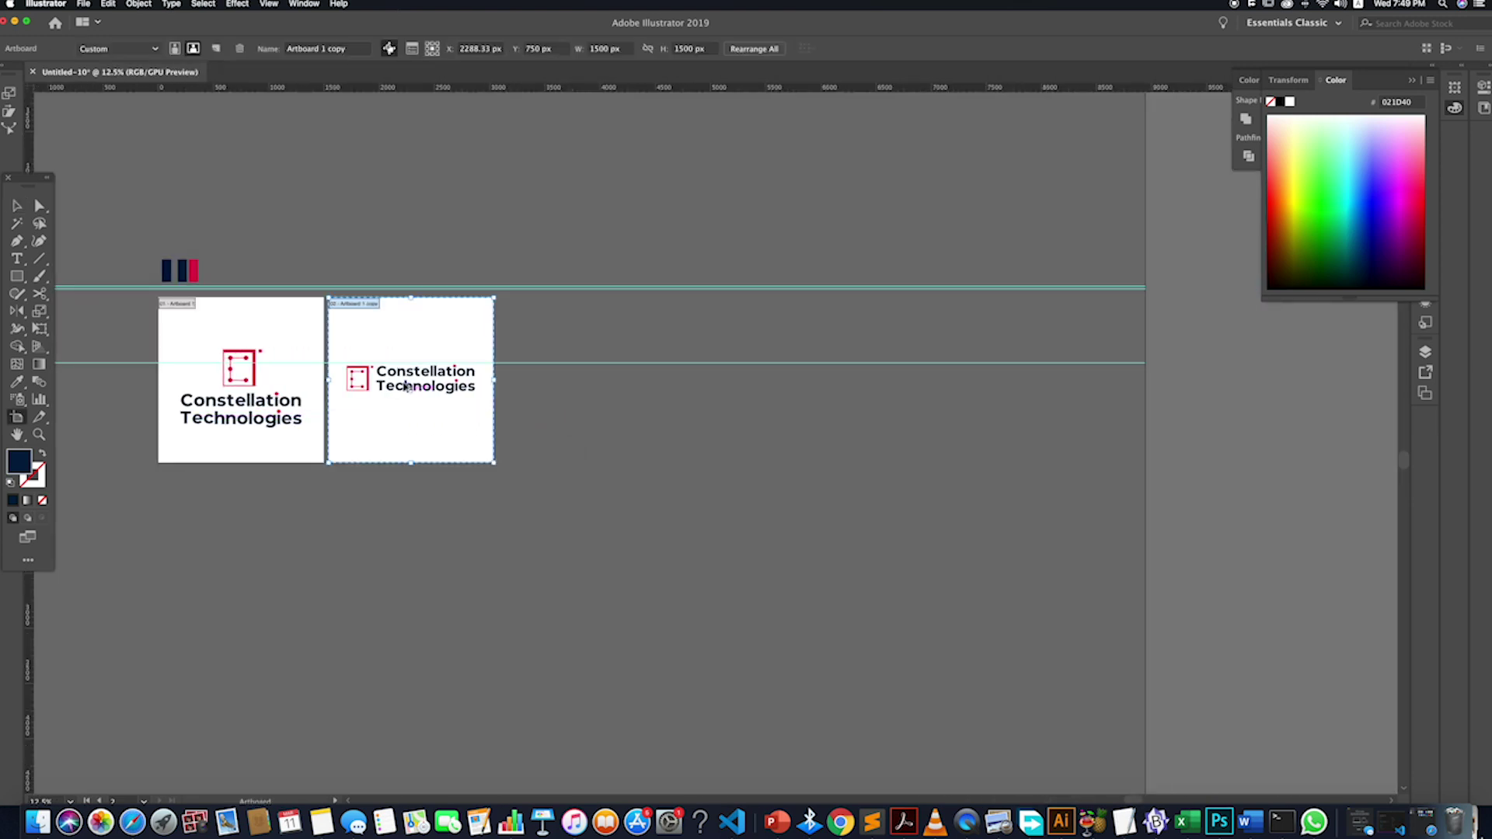
{"action": "left_click_drag", "start_coordinate": [407, 386], "coordinate": [579, 407]}
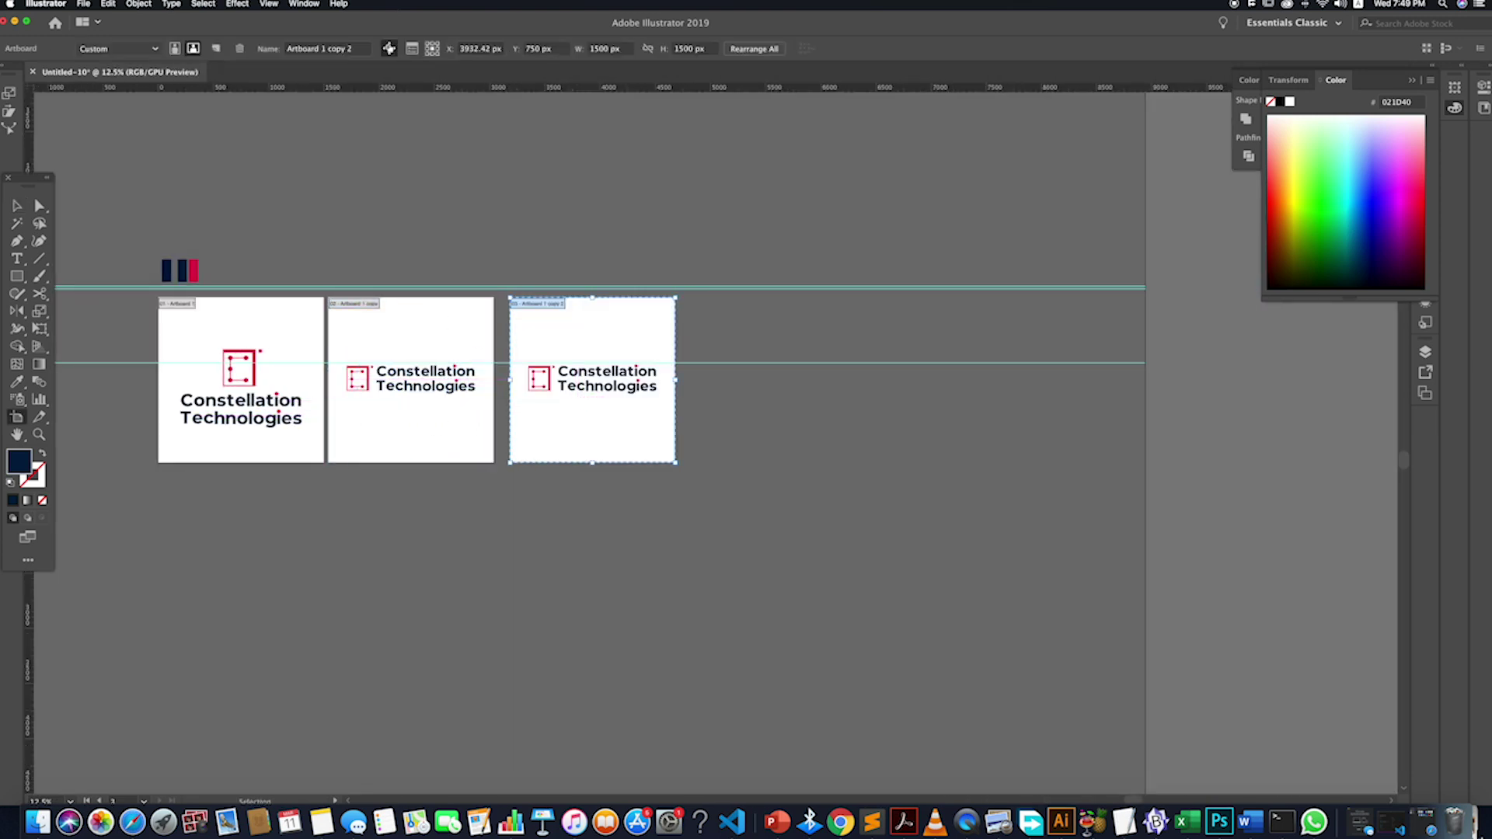
- Ungroup the logo on the third artboard and delete its wordmark together with the guide crossing it, keeping only the icon
{"action": "key", "text": "v"}
{"action": "left_click", "coordinate": [594, 390]}
{"action": "right_click", "coordinate": [596, 391]}
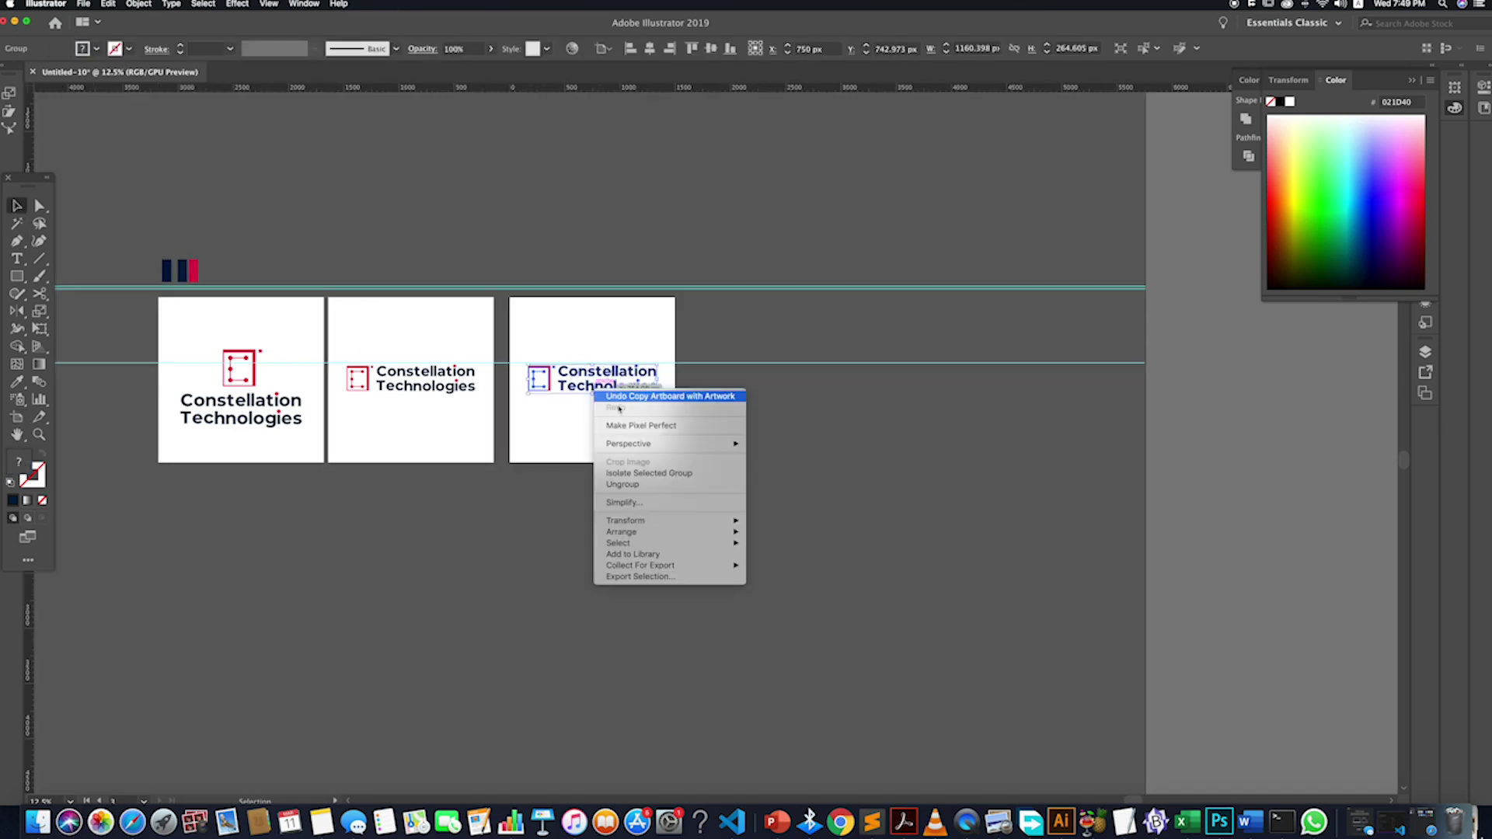
{"action": "left_click", "coordinate": [622, 484]}
{"action": "left_click", "coordinate": [766, 423]}
{"action": "left_click", "coordinate": [562, 322]}
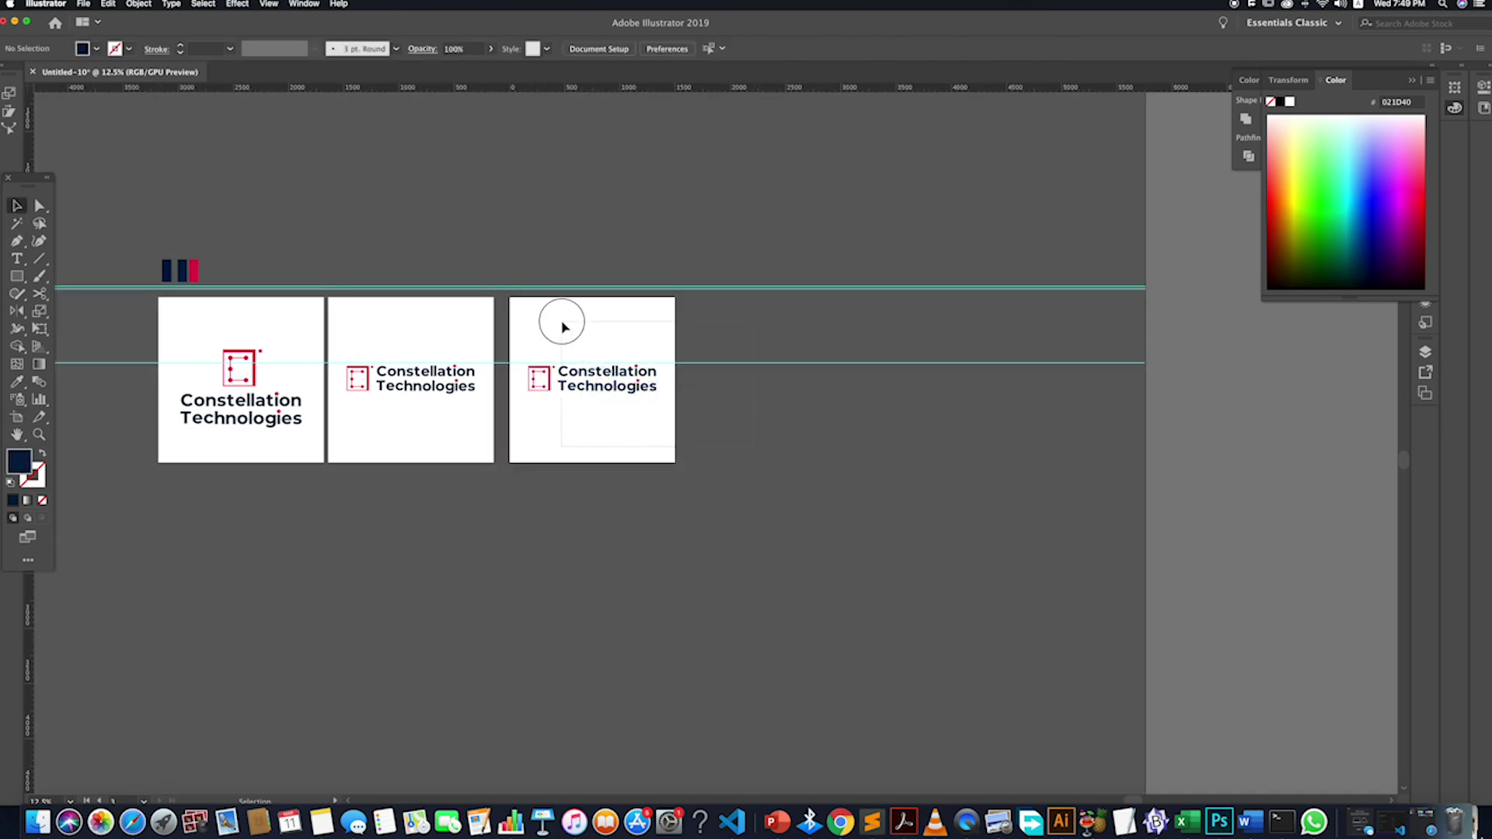
{"action": "left_click", "coordinate": [563, 326]}
{"action": "key", "text": "Delete"}
- Enlarge the icon on the third artboard to about 551 by 521 px and center it horizontally
{"action": "left_click", "coordinate": [547, 388]}
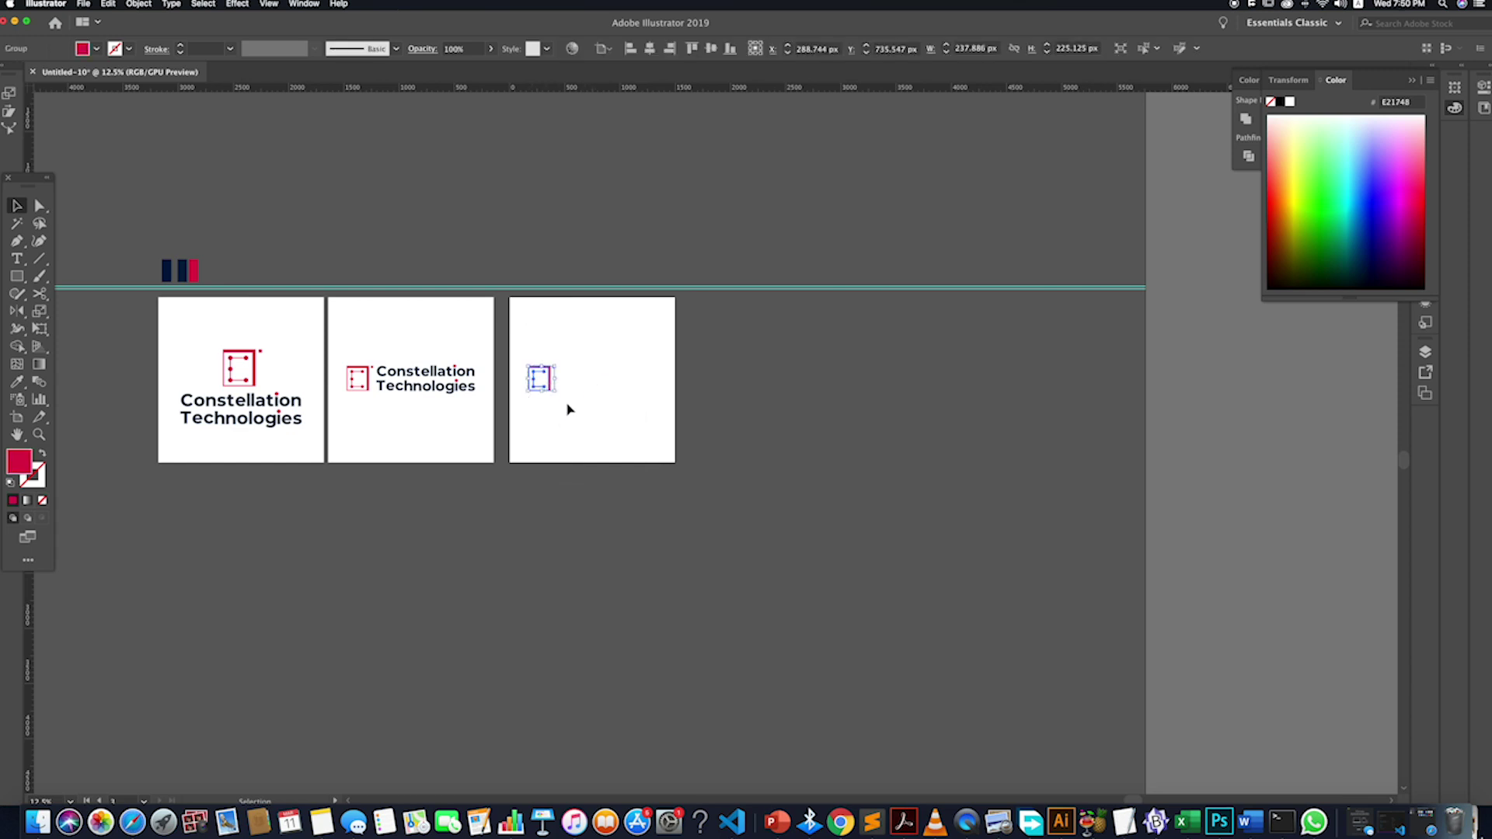
{"action": "left_click_drag", "start_coordinate": [558, 394], "coordinate": [644, 420]}
{"action": "left_click_drag", "start_coordinate": [650, 335], "coordinate": [613, 395]}
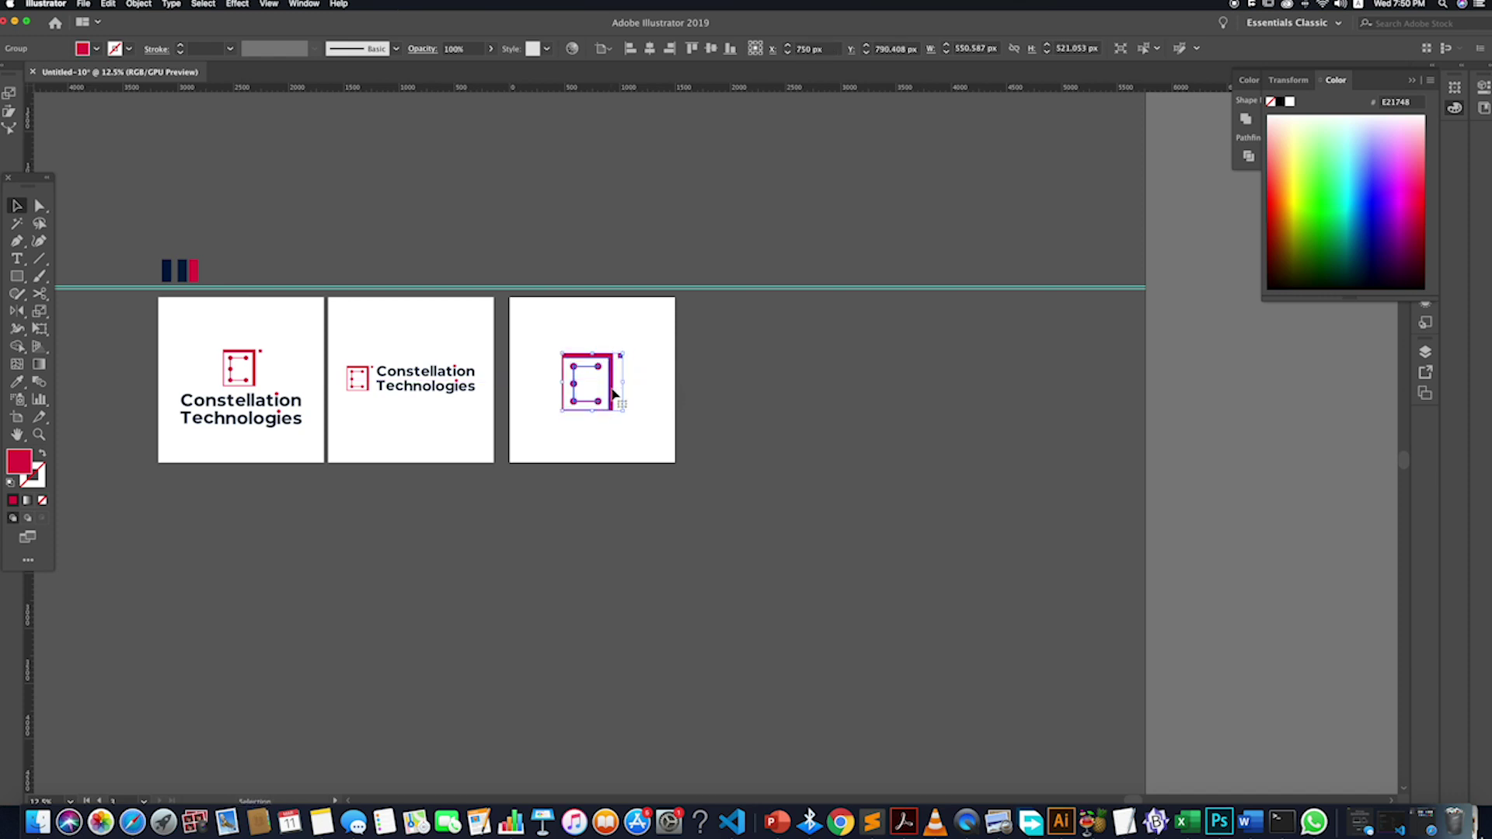
- Duplicate all three artboards with their artwork directly below to form a second row of artboards
{"action": "left_click", "coordinate": [701, 420]}
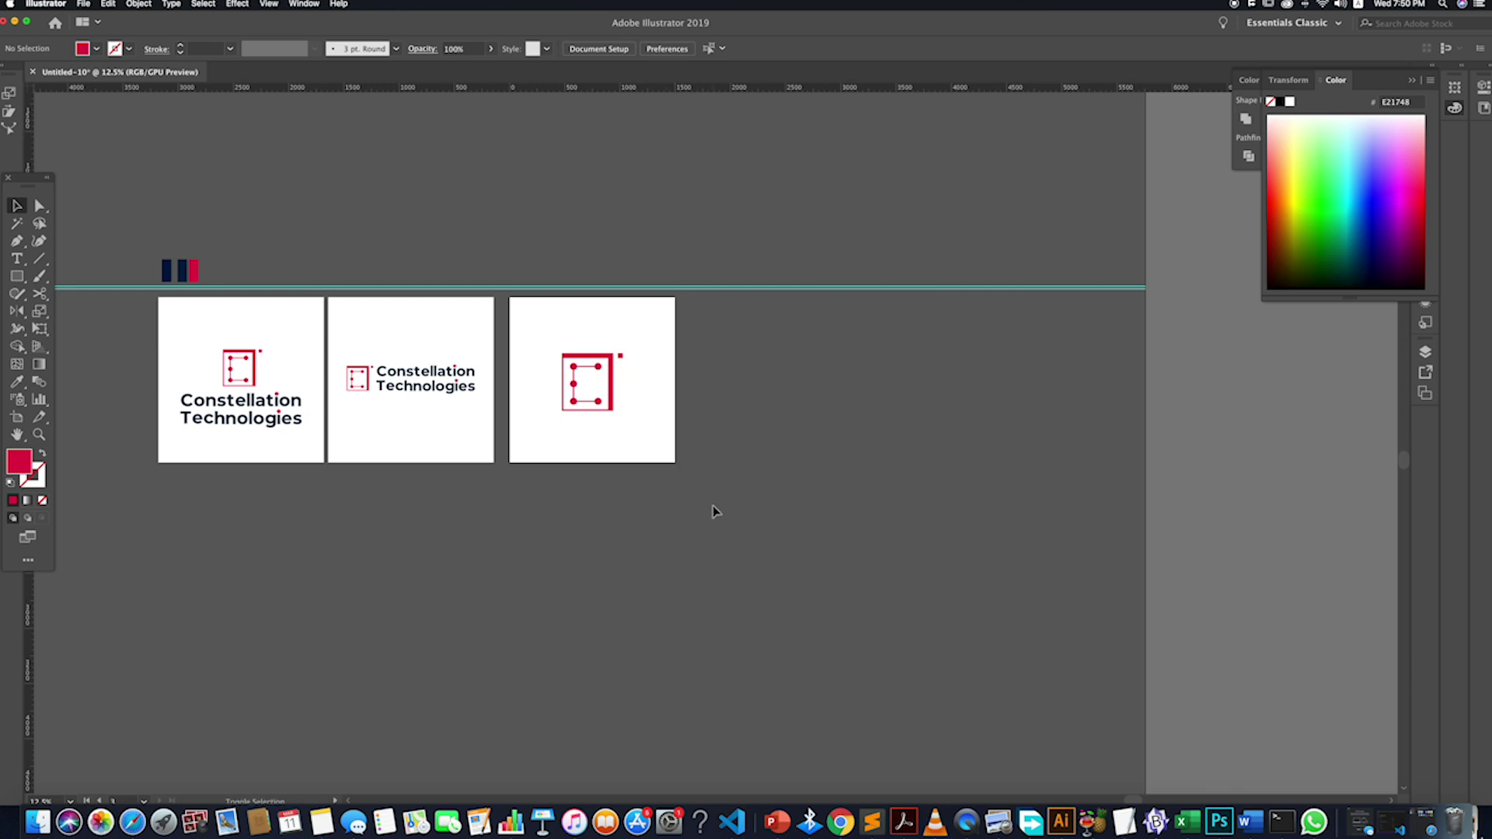
{"action": "key", "text": "shift+o"}
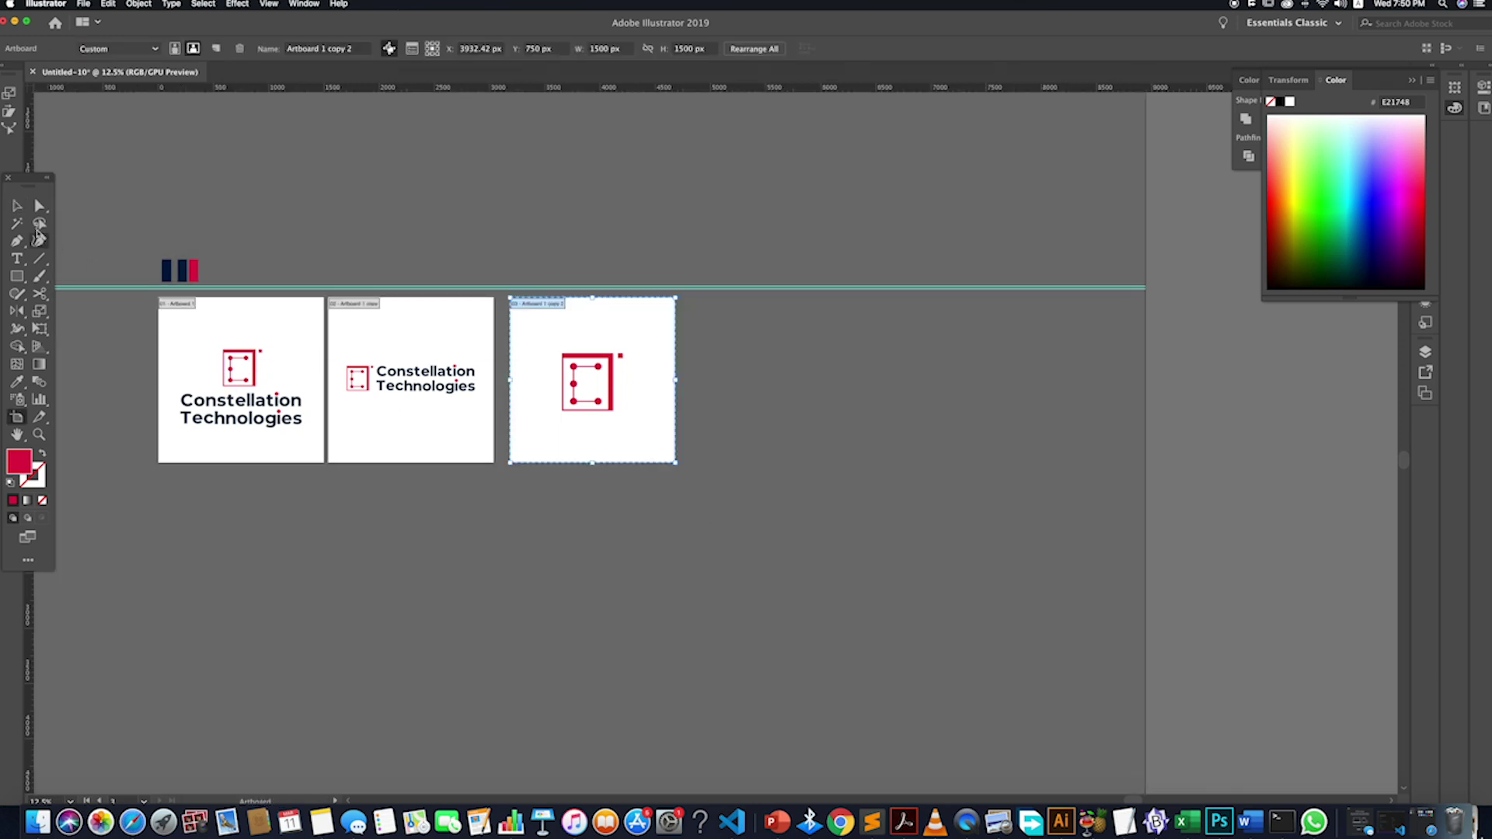
{"action": "key", "text": "v"}
{"action": "key", "text": "super+minus"}
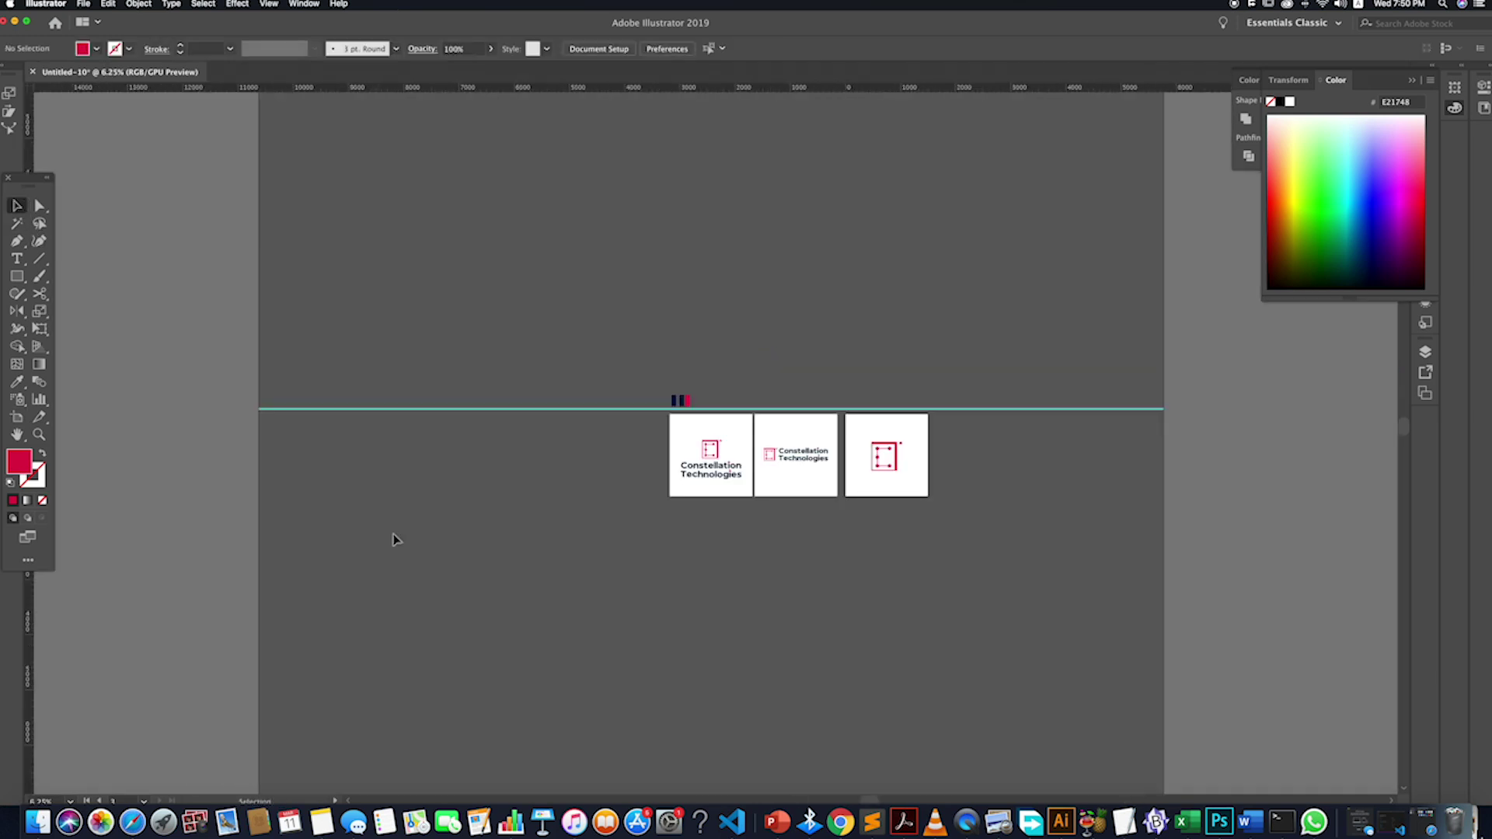
{"action": "scroll", "coordinate": [884, 603], "scroll_direction": "right", "scroll_amount": 10}
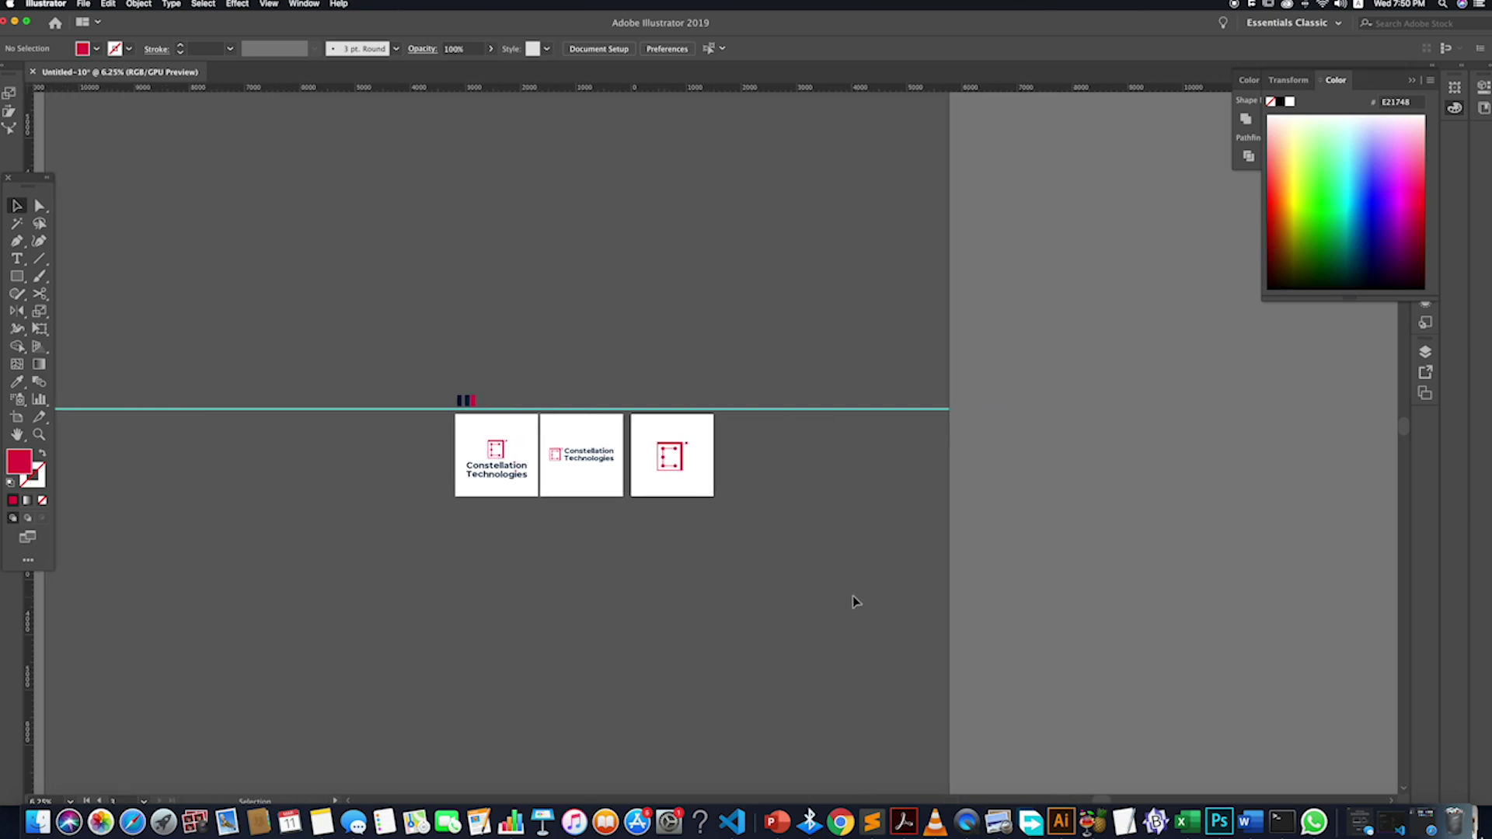
{"action": "key", "text": "shift+o"}
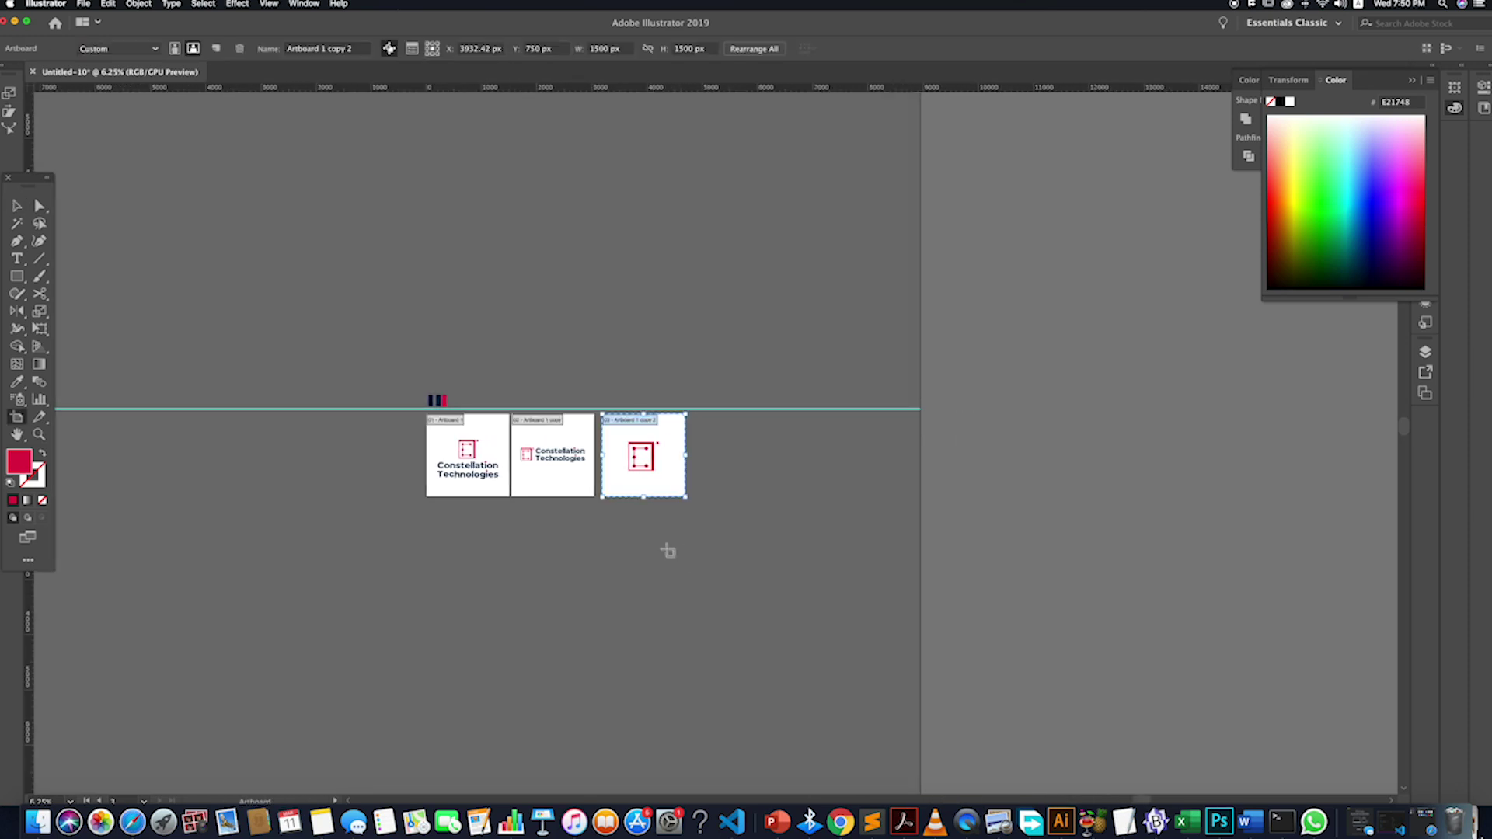
{"action": "key", "text": "super+a"}
{"action": "left_click_drag", "start_coordinate": [493, 469], "coordinate": [491, 546]}
{"action": "left_click", "coordinate": [16, 206]}
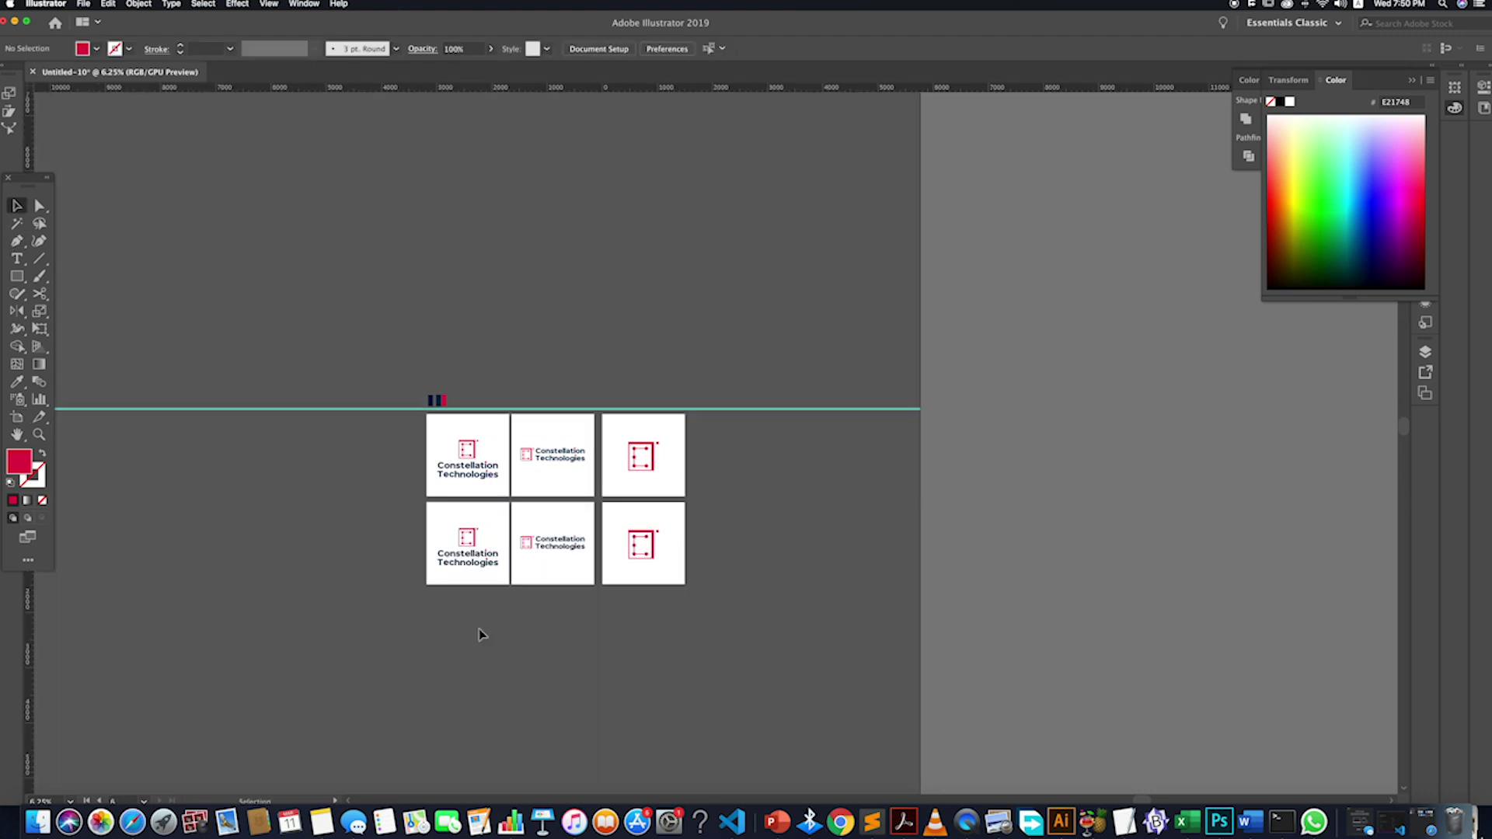
- Place a 1500 px navy #021D40 square behind the stacked logo on the first artboard of the lower row
{"action": "key", "text": "super+equal"}
{"action": "scroll", "coordinate": [502, 568], "scroll_direction": "right", "scroll_amount": 5}
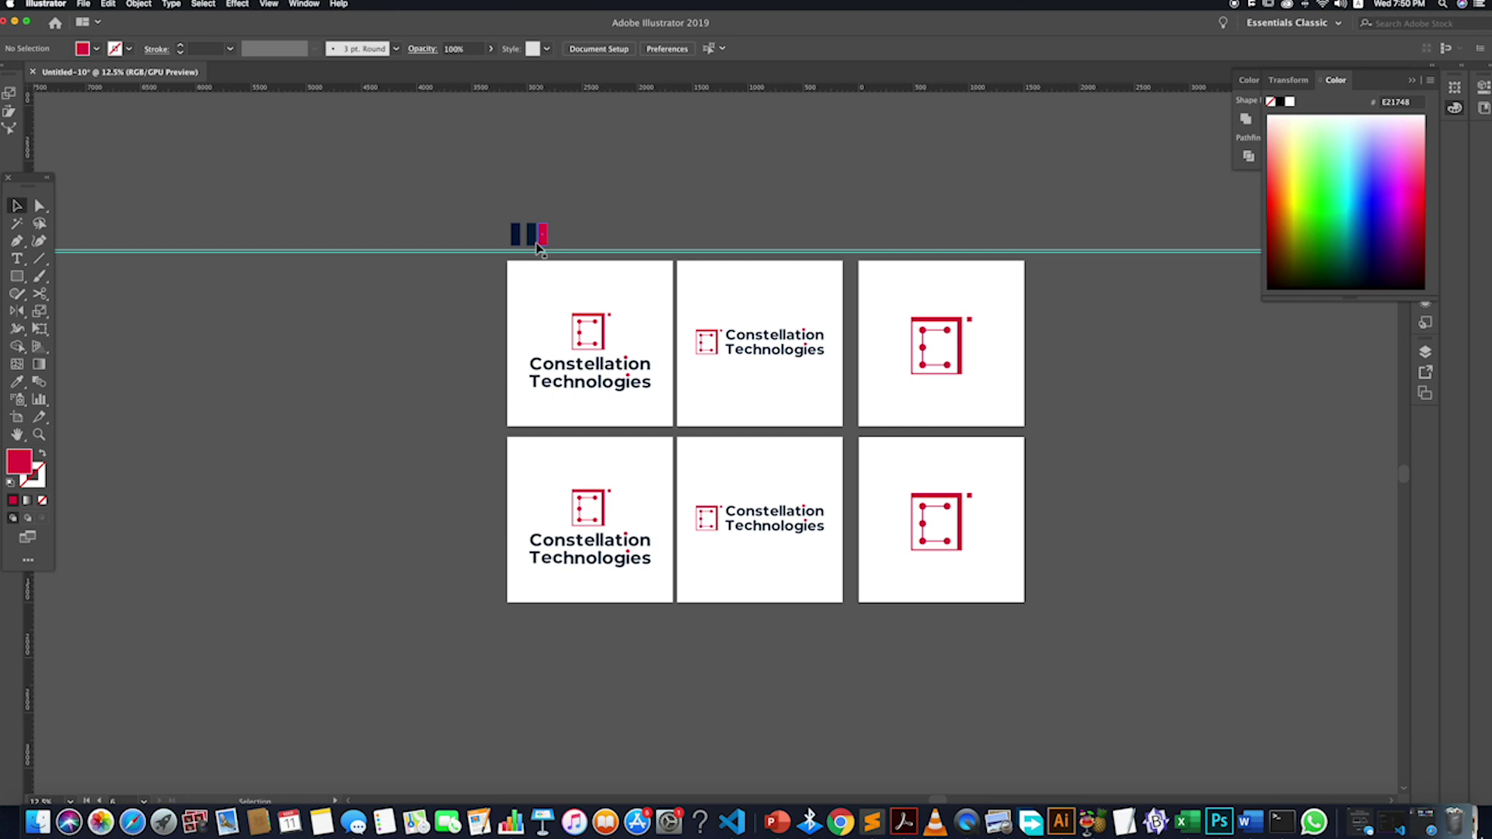
{"action": "left_click_drag", "start_coordinate": [537, 247], "coordinate": [606, 602]}
{"action": "left_click_drag", "start_coordinate": [505, 518], "coordinate": [507, 518]}
{"action": "left_click", "coordinate": [469, 542]}
{"action": "scroll", "coordinate": [606, 566], "scroll_direction": "up", "scroll_amount": 2}
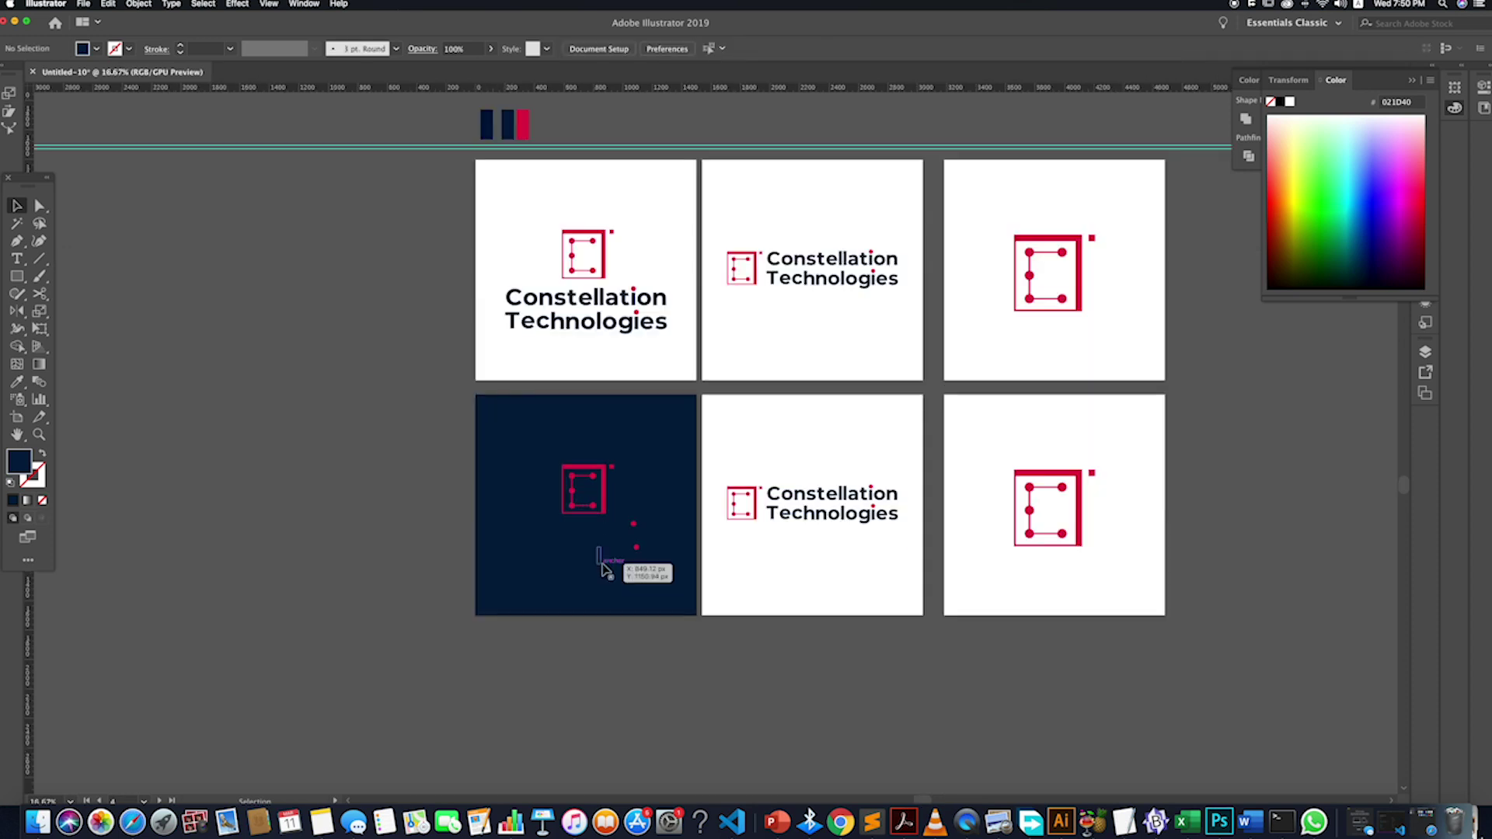
- Recolor the "Constellation" lettering of the lower stacked logo white #FFFFFF, sampled from a white artboard, keeping its i-dot crimson
{"action": "left_click", "coordinate": [608, 491]}
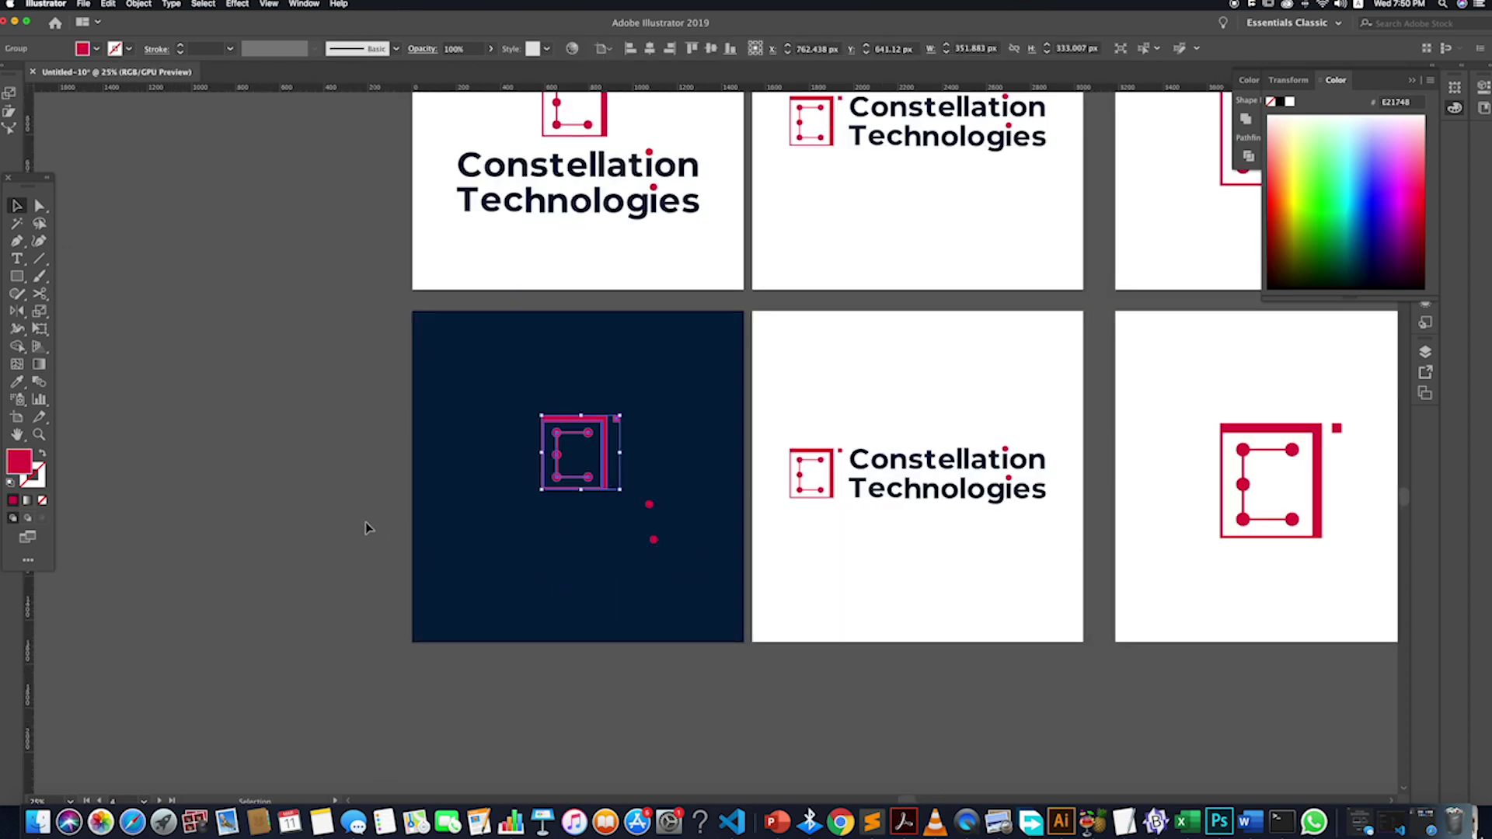
{"action": "left_click", "coordinate": [352, 498]}
{"action": "left_click_drag", "start_coordinate": [351, 492], "coordinate": [658, 581]}
{"action": "left_click_drag", "start_coordinate": [711, 579], "coordinate": [712, 579]}
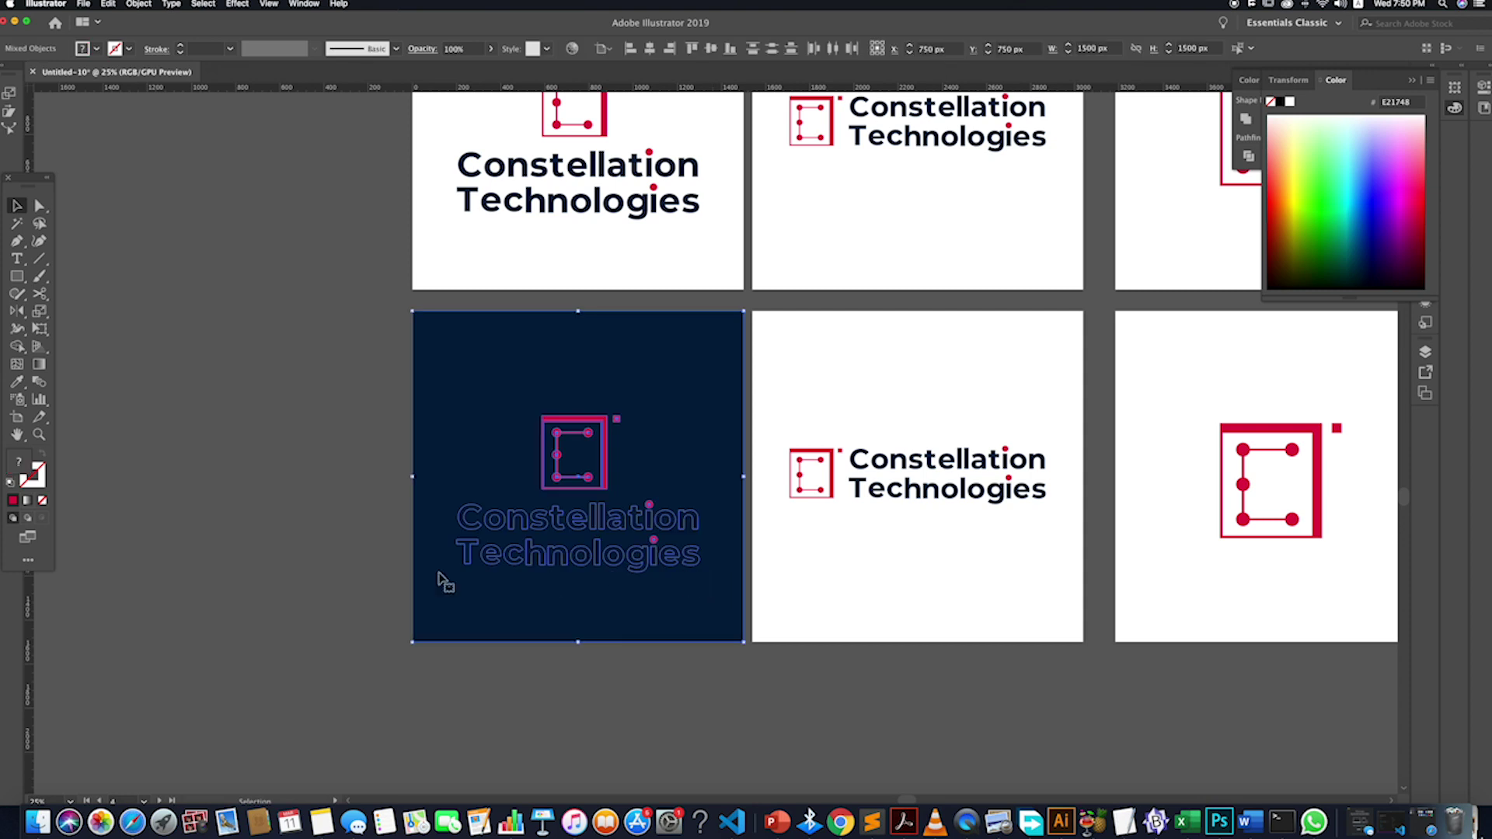
{"action": "left_click", "coordinate": [367, 566]}
{"action": "left_click", "coordinate": [556, 540]}
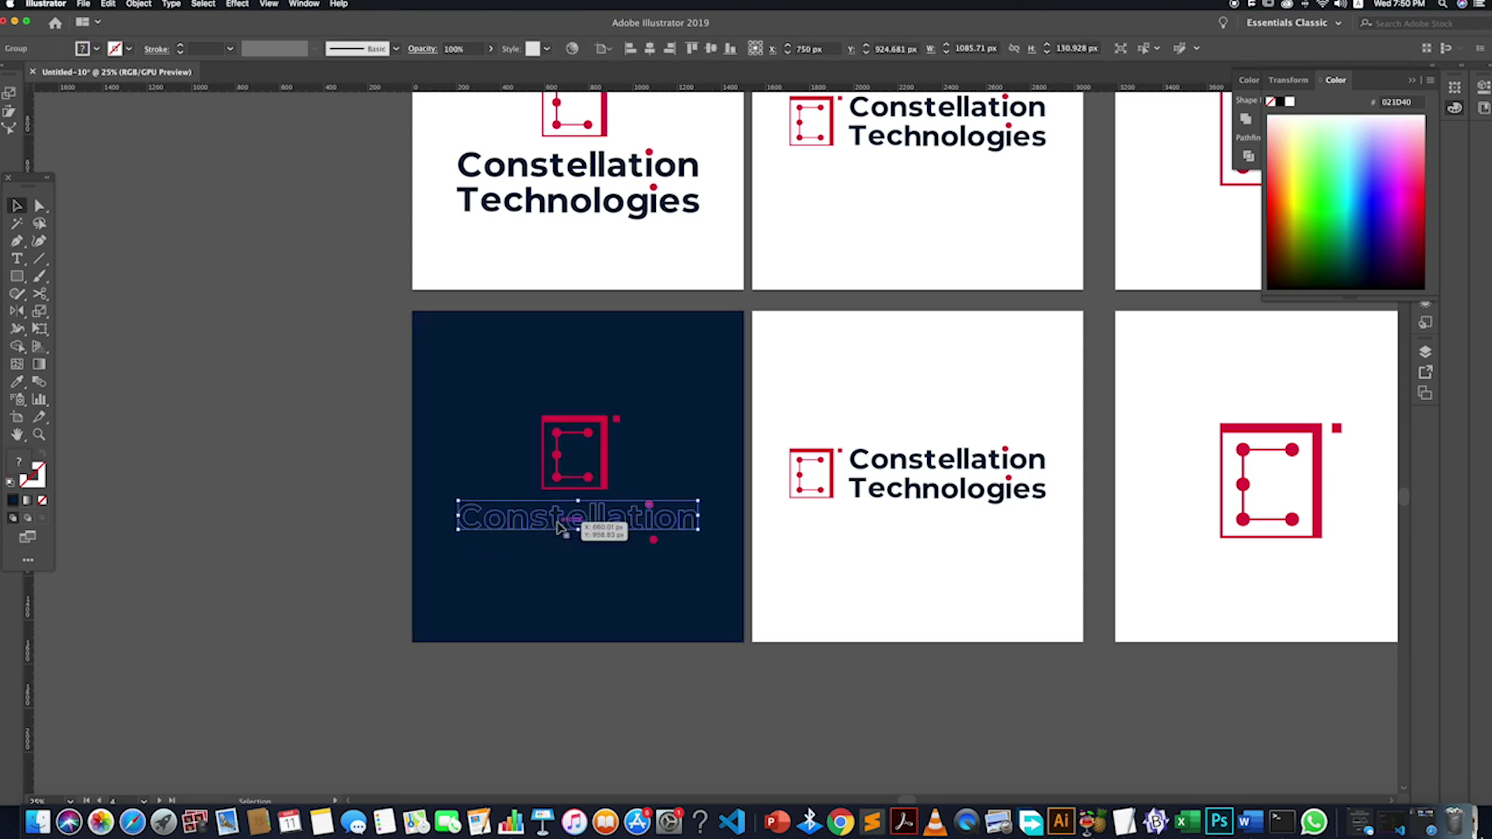
{"action": "double_click", "coordinate": [563, 526]}
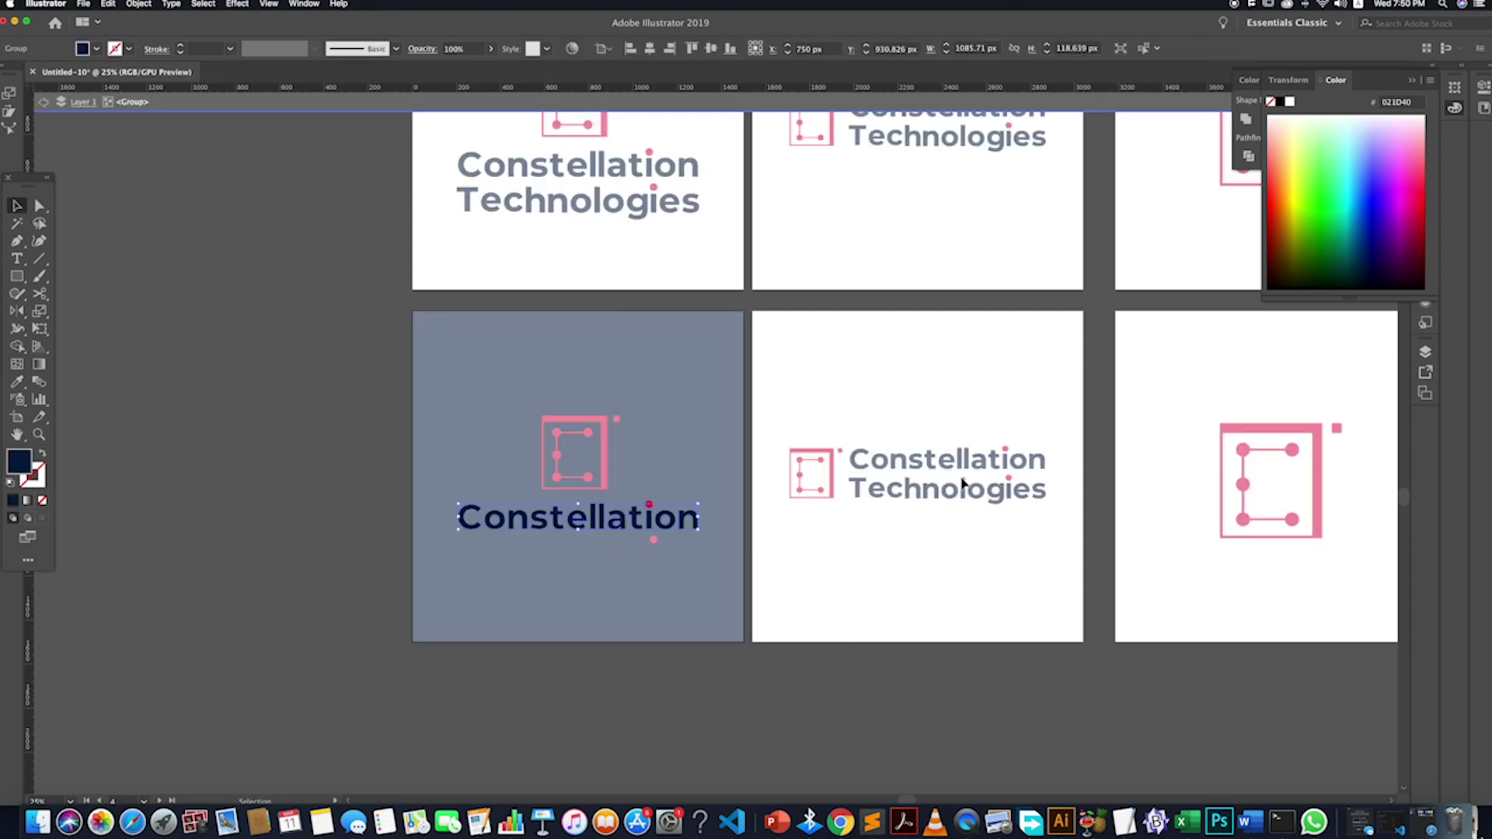
{"action": "key", "text": "i"}
{"action": "left_click", "coordinate": [1009, 377]}
{"action": "left_click", "coordinate": [17, 206]}
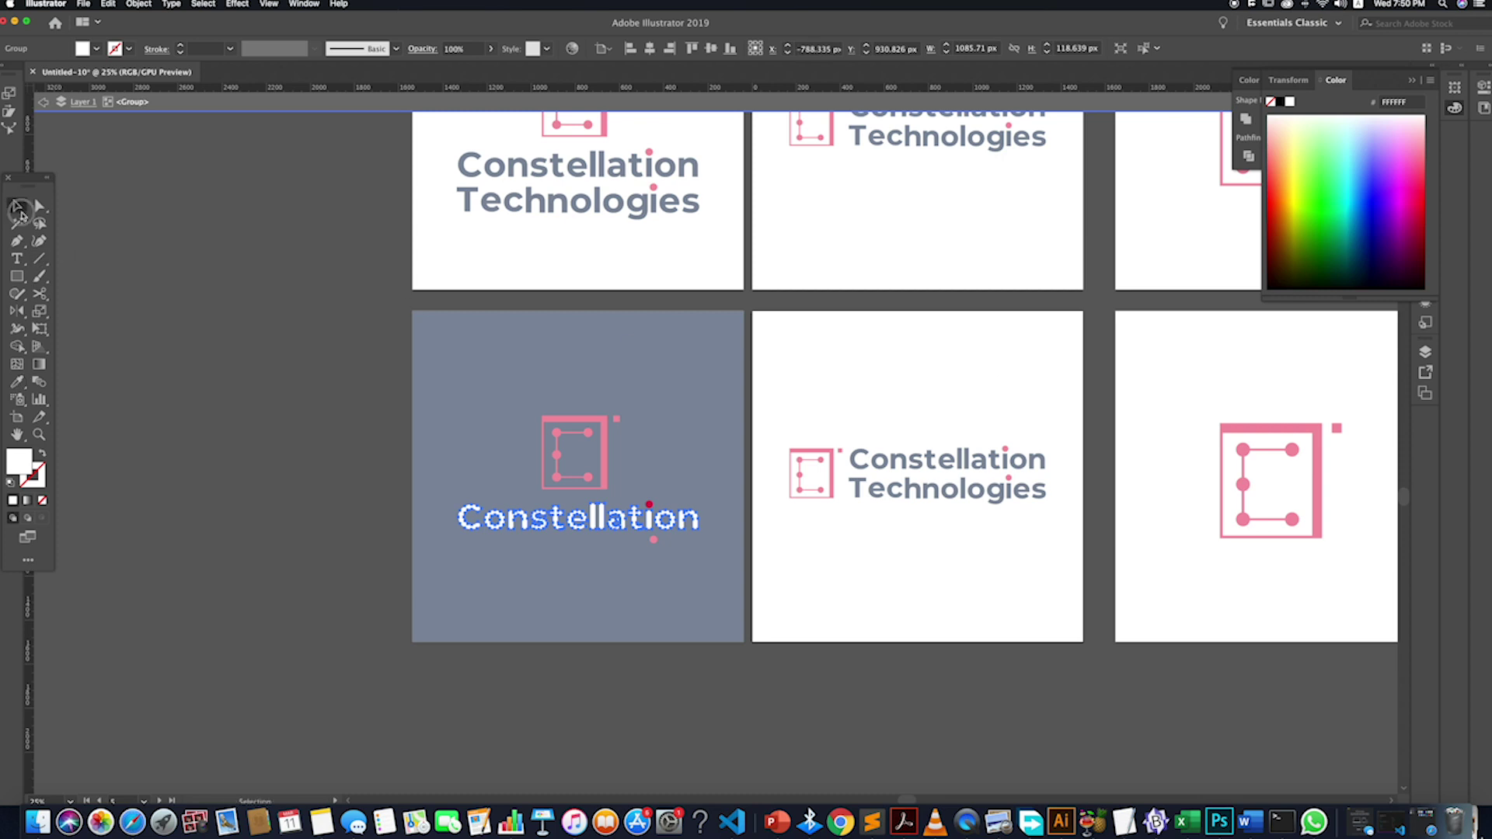
{"action": "double_click", "coordinate": [150, 450]}
- Recolor the "Technologies" lettering of the lower stacked logo white #FFFFFF, keeping its i-dot crimson
{"action": "double_click", "coordinate": [593, 550]}
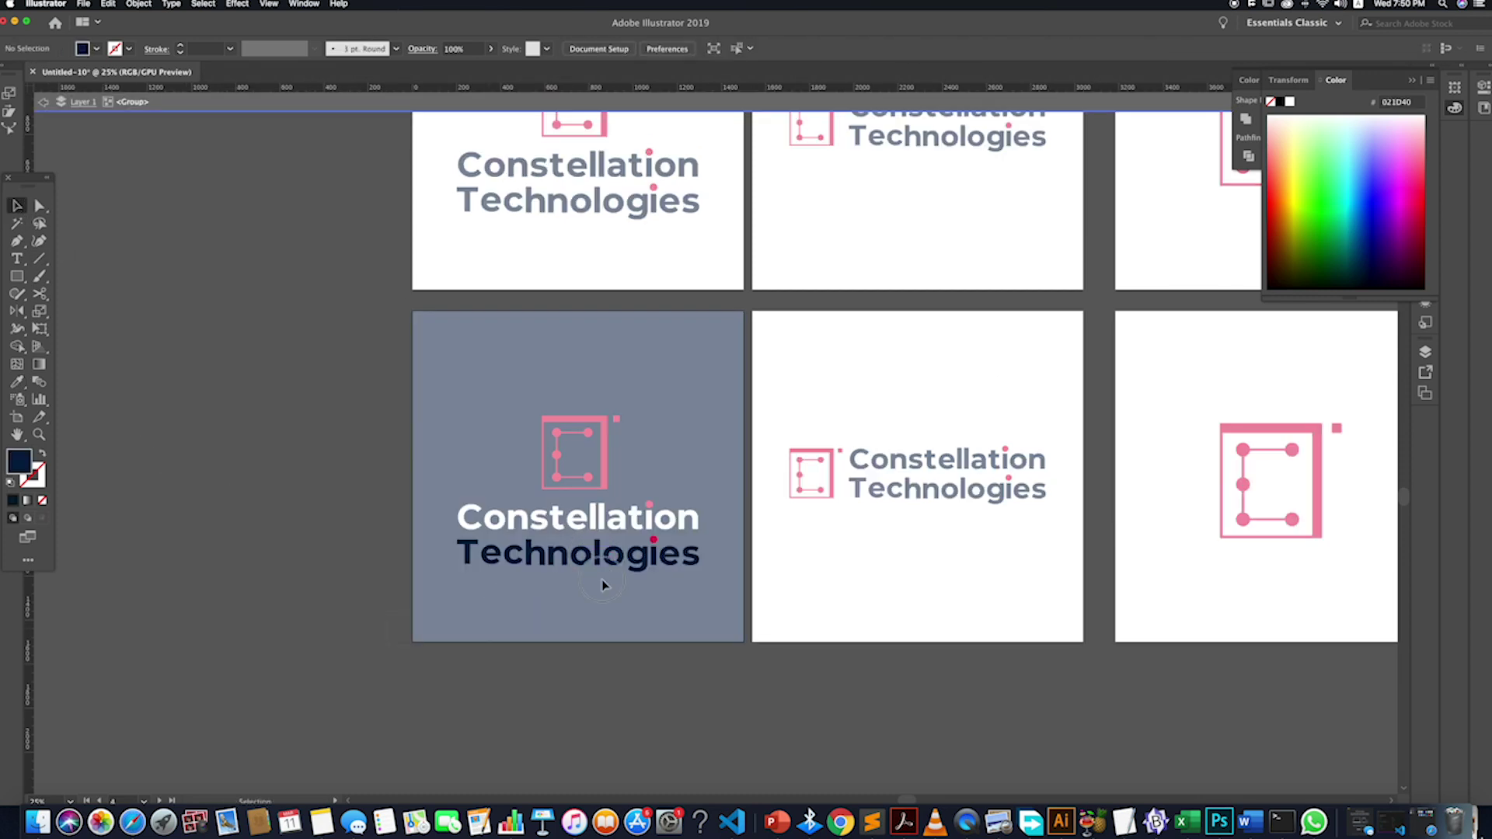
{"action": "left_click", "coordinate": [774, 550]}
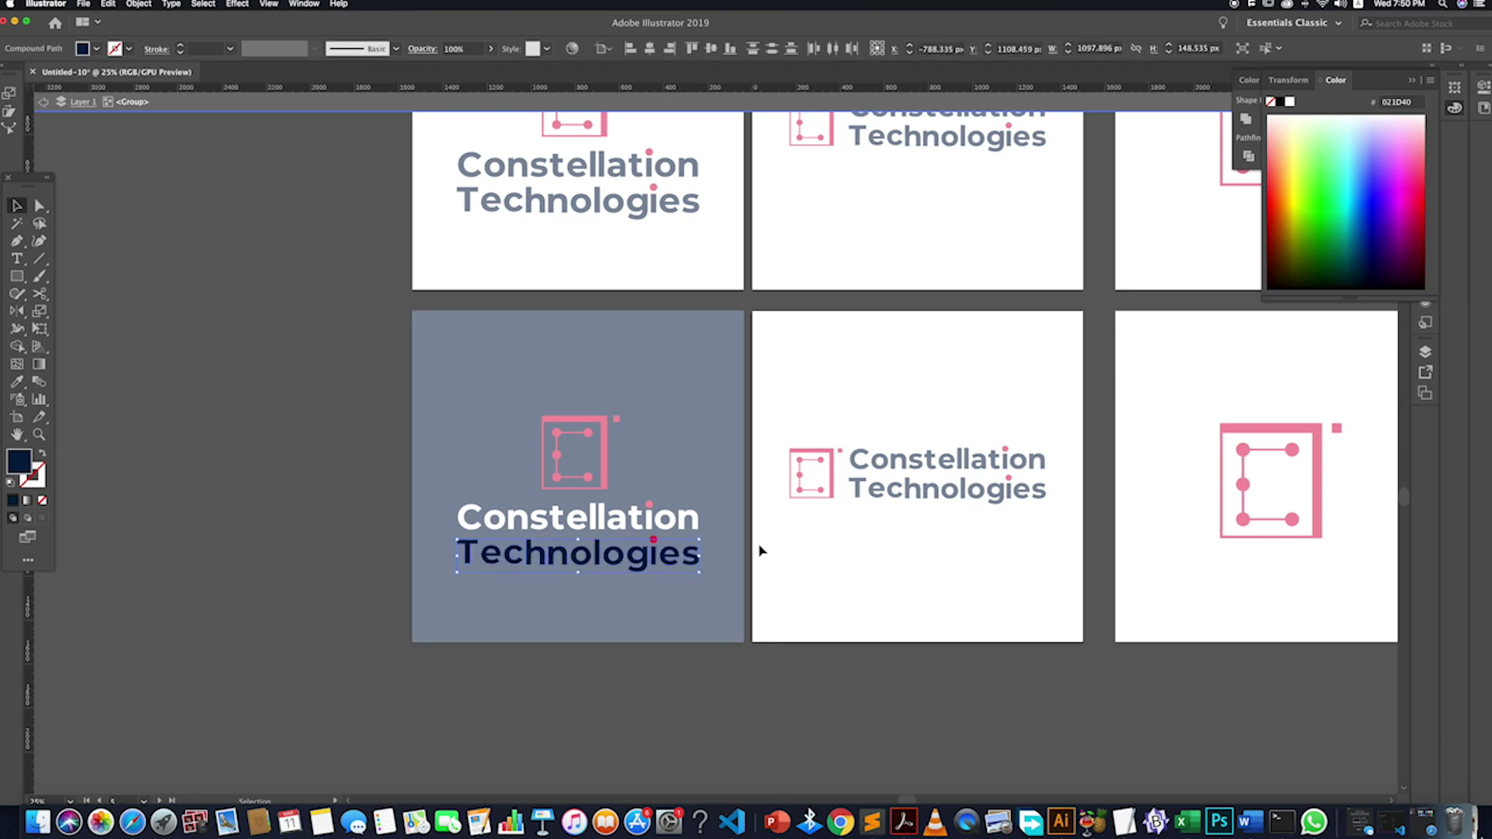
{"action": "key", "text": "i"}
{"action": "left_click", "coordinate": [945, 320]}
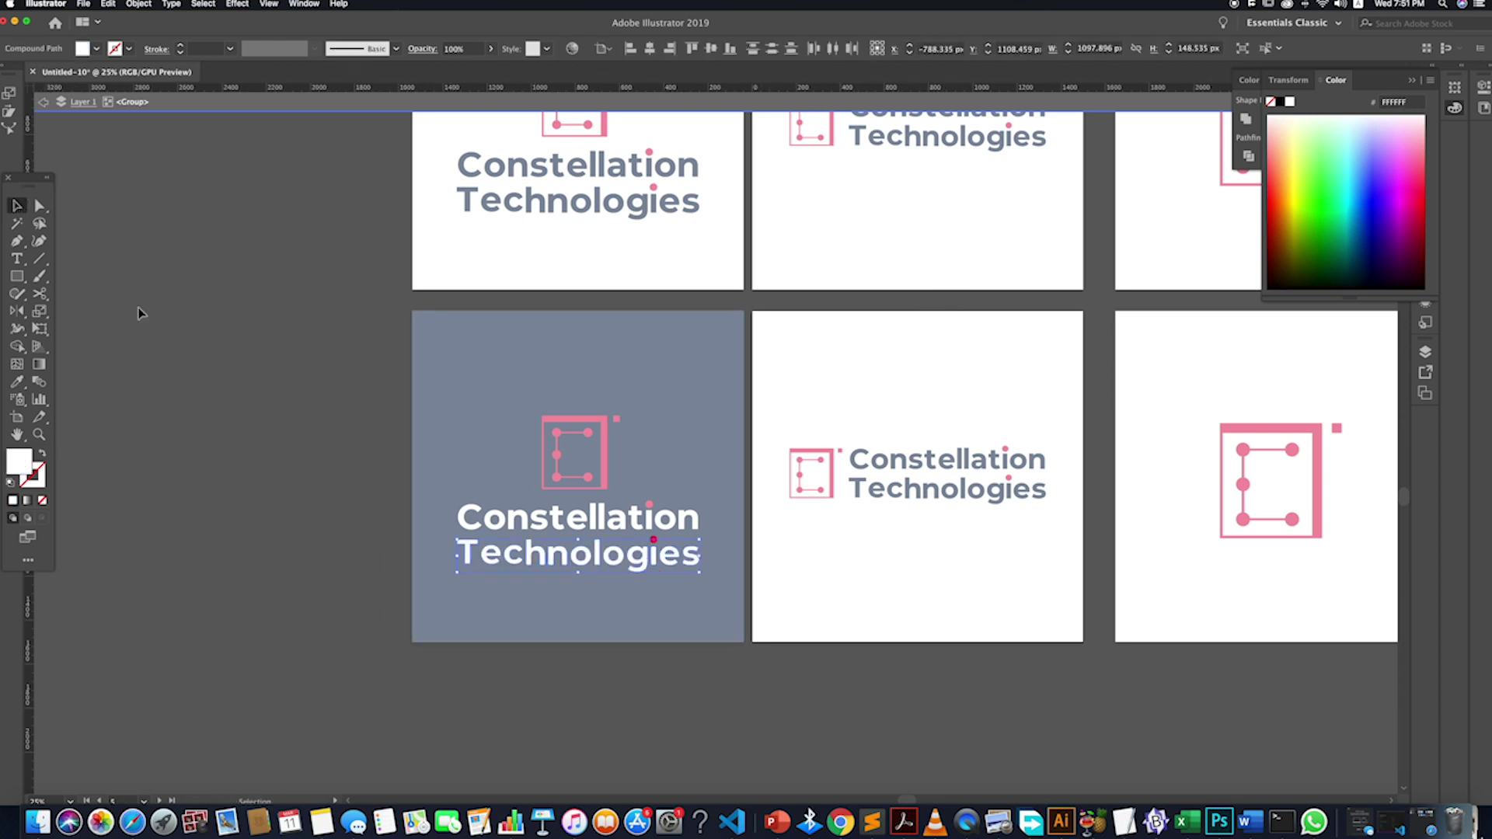
{"action": "double_click", "coordinate": [138, 312]}
{"action": "scroll", "coordinate": [879, 764], "scroll_direction": "down", "scroll_amount": 2}
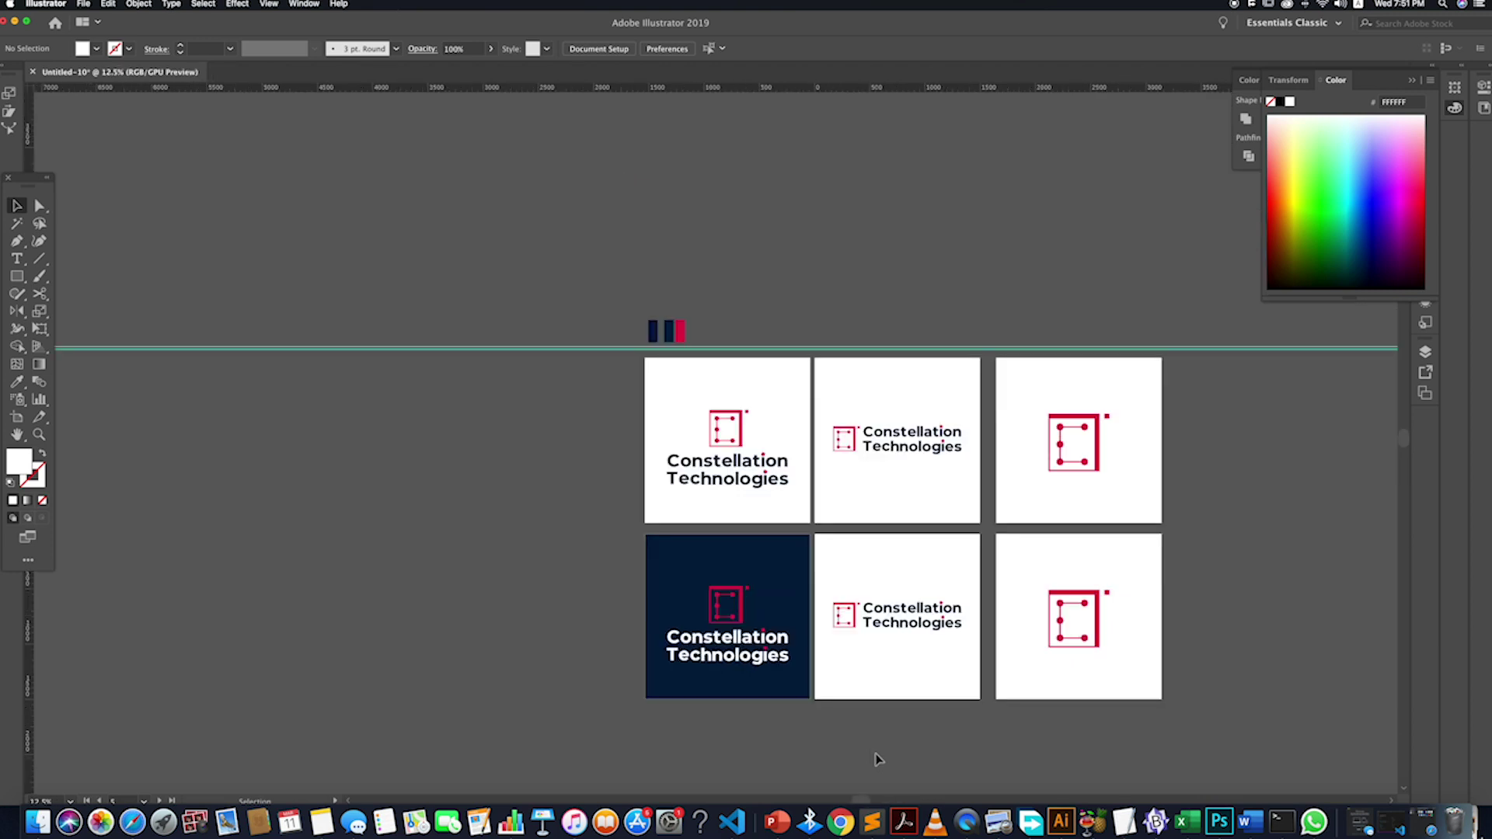
- Copy the navy background square onto the middle artboard of the lower row, behind the horizontal logo
{"action": "scroll", "coordinate": [876, 759], "scroll_direction": "right", "scroll_amount": 5}
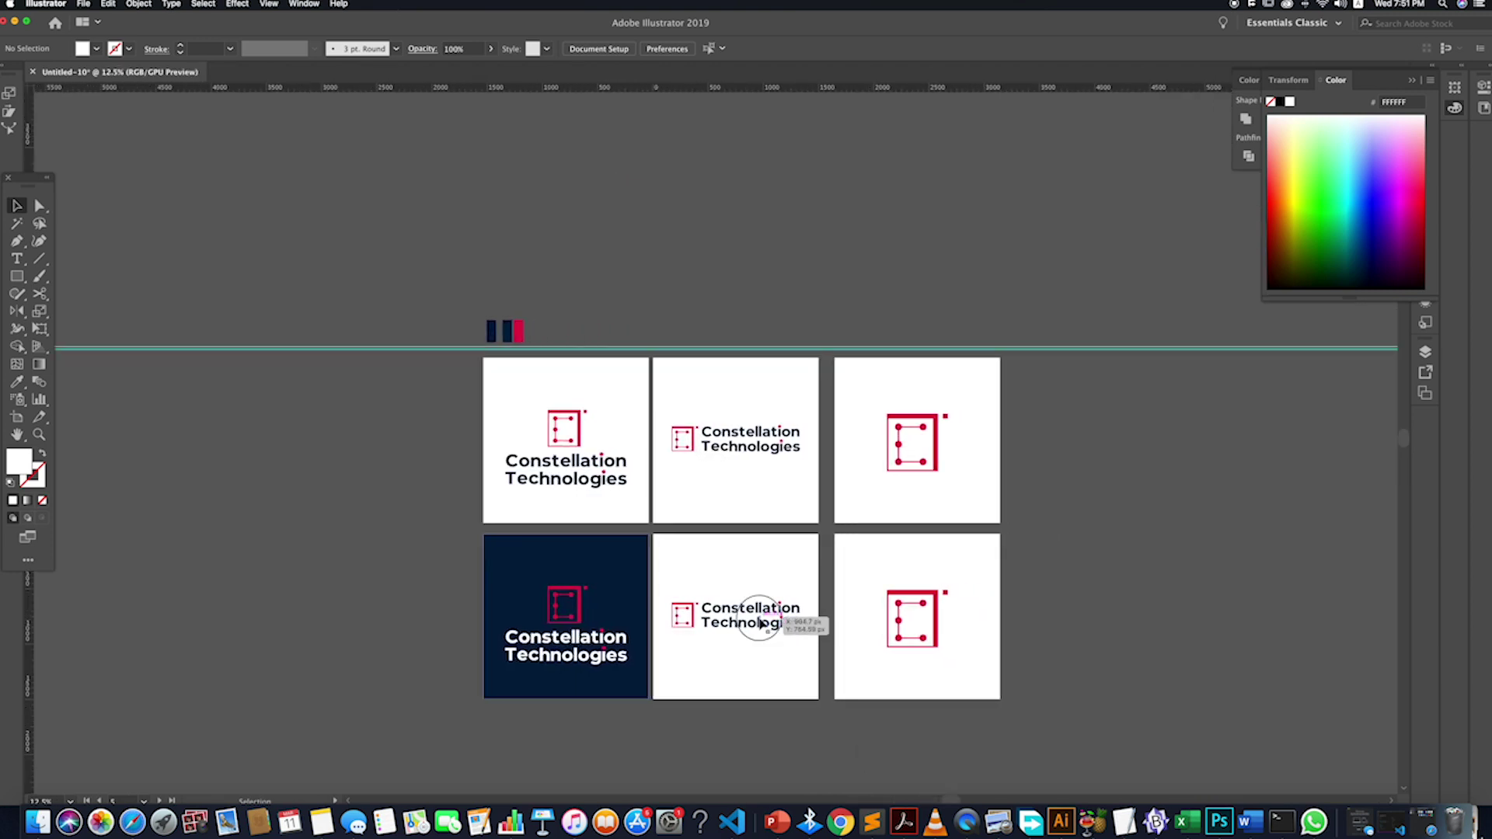
{"action": "double_click", "coordinate": [767, 621]}
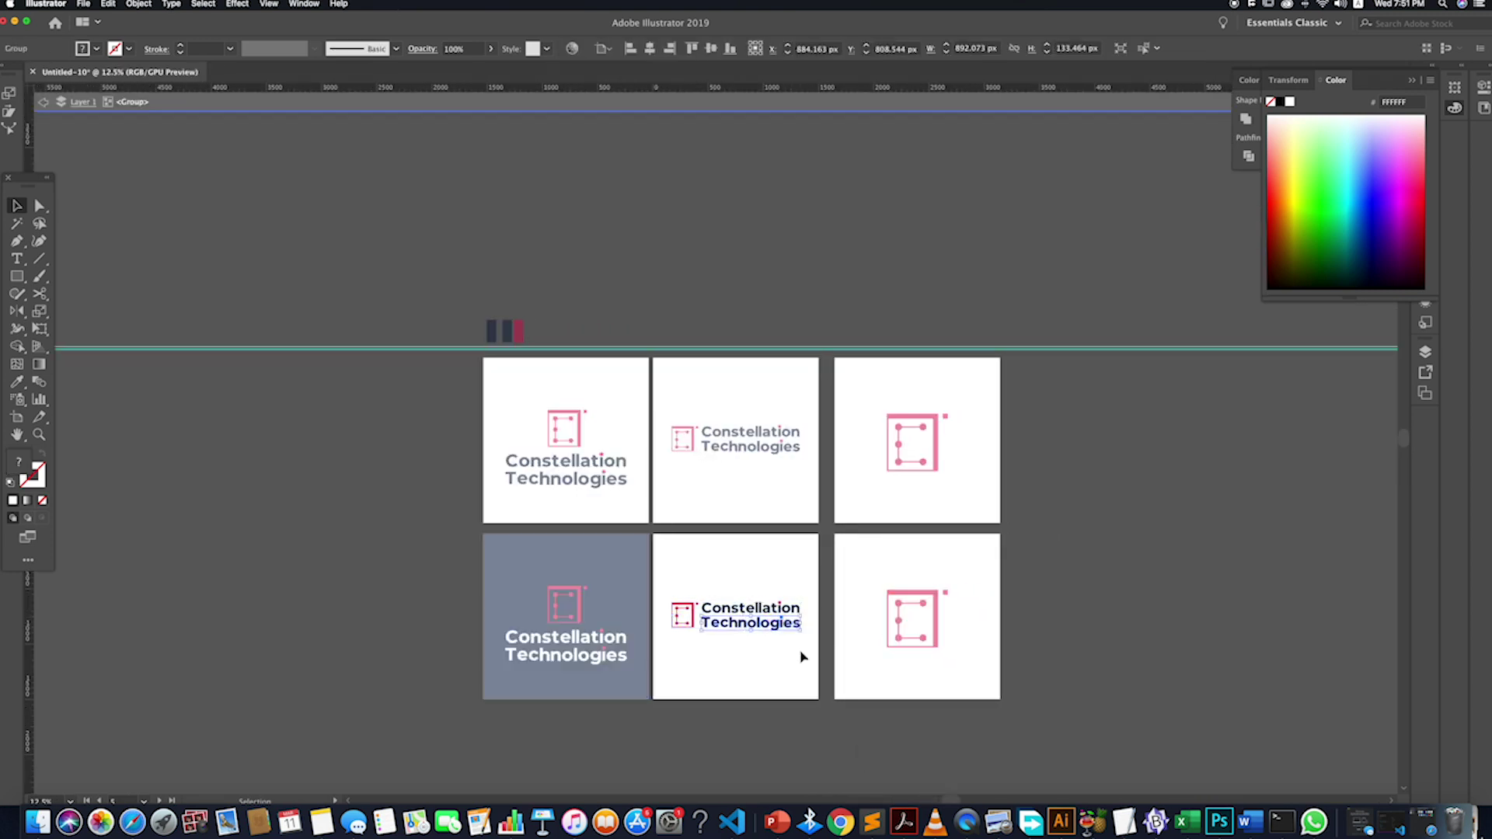
{"action": "left_click", "coordinate": [803, 657]}
{"action": "scroll", "coordinate": [793, 643], "scroll_direction": "up", "scroll_amount": 2}
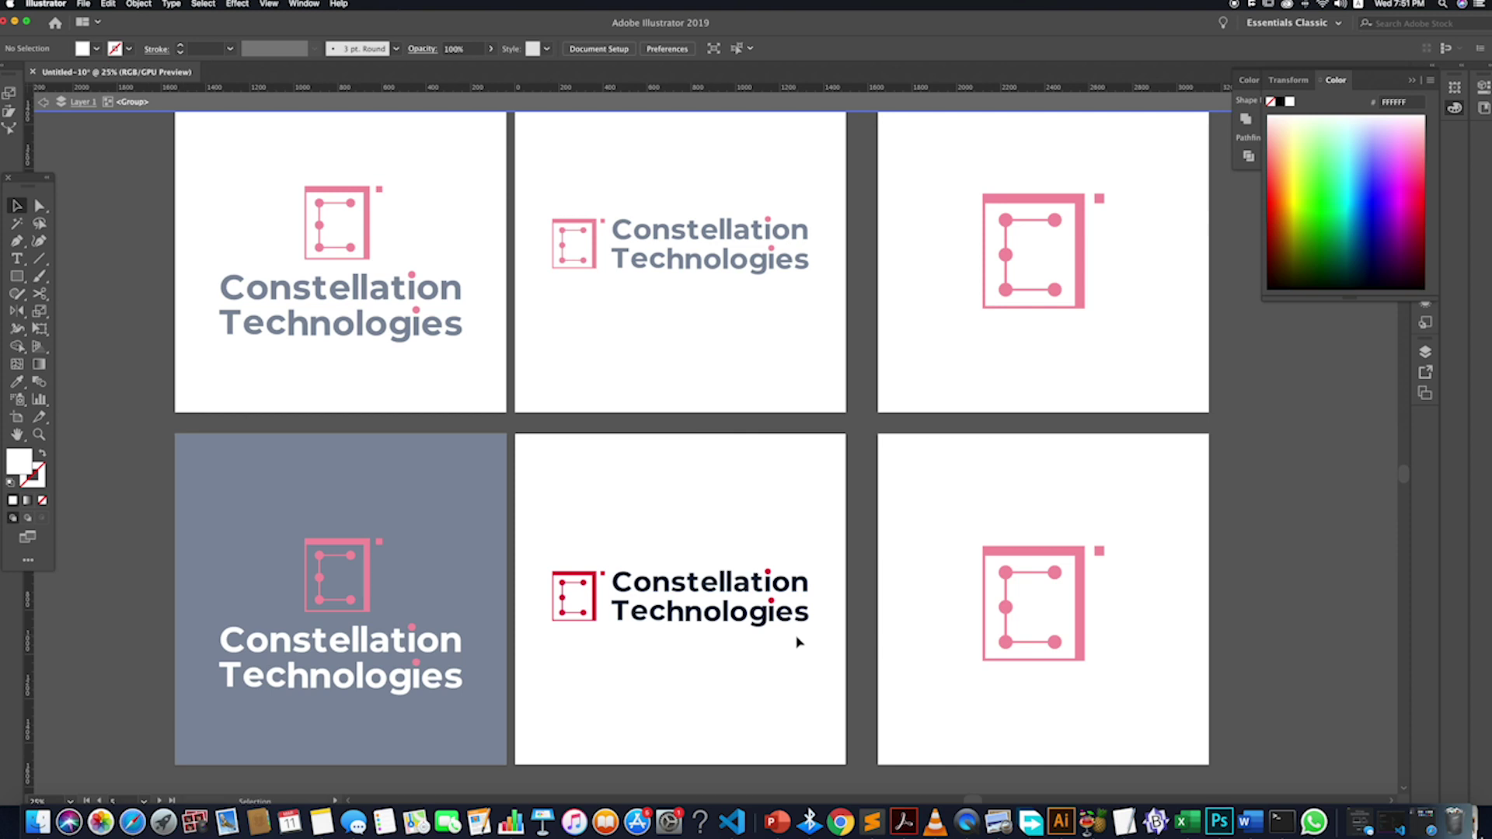
{"action": "double_click", "coordinate": [419, 519]}
{"action": "left_click_drag", "start_coordinate": [393, 493], "coordinate": [708, 495]}
{"action": "right_click", "coordinate": [707, 496]}
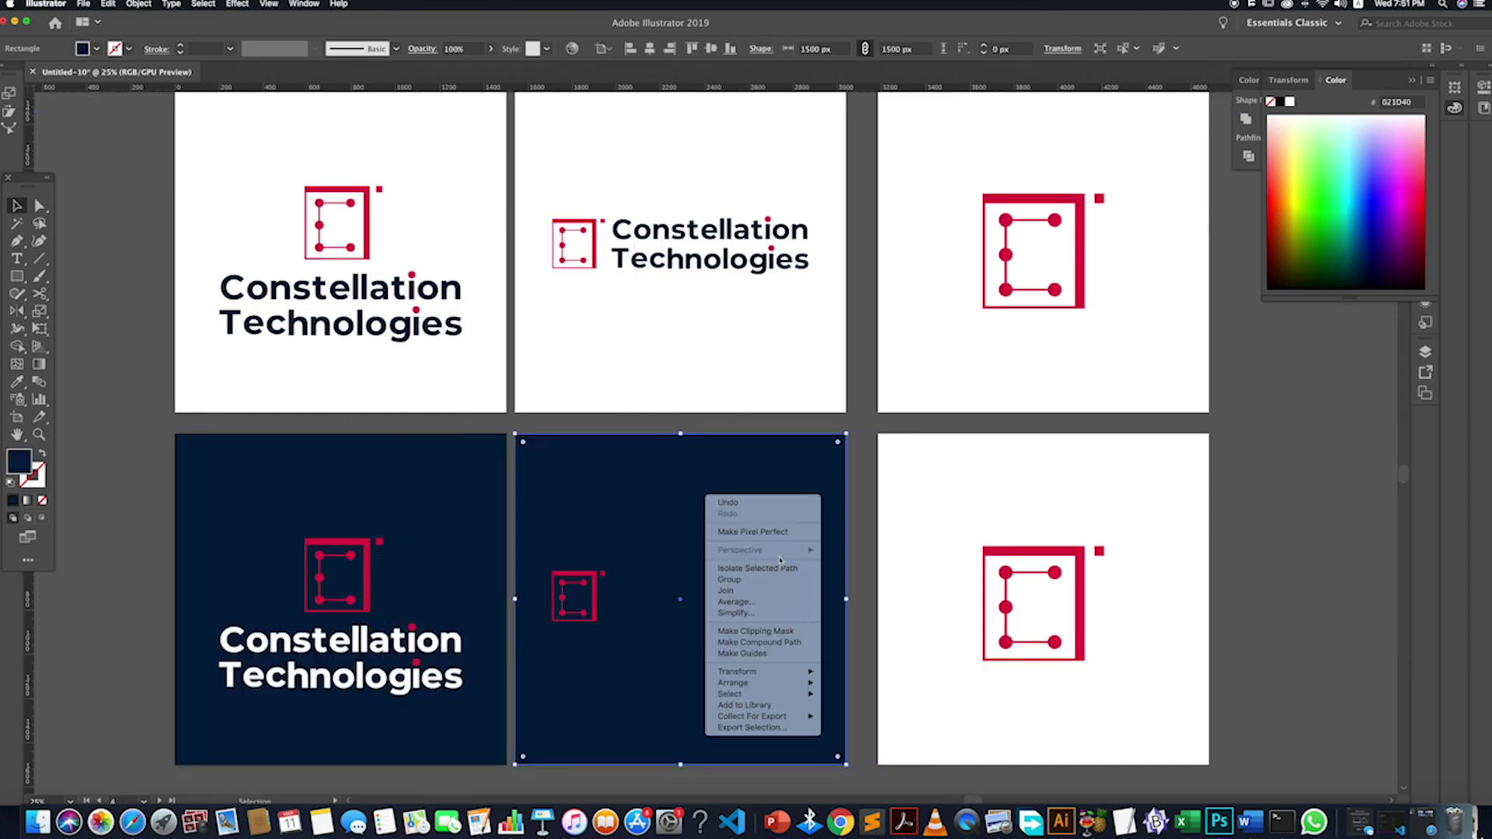
{"action": "left_click", "coordinate": [869, 632]}
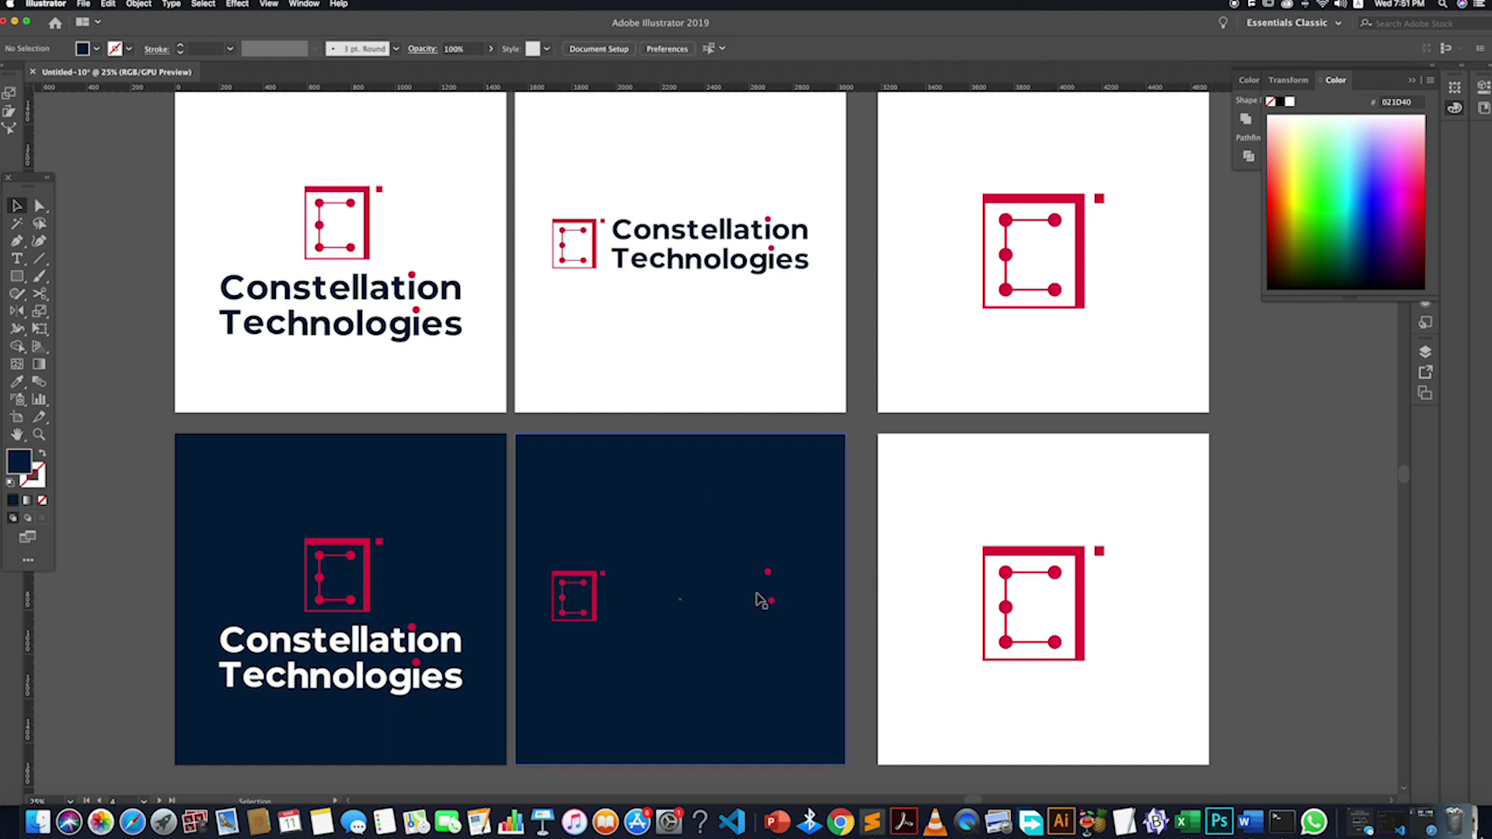
- Recolor the "Constellation" lettering of the lower horizontal logo white #FFFFFF, keeping its i-dot crimson
{"action": "left_click", "coordinate": [678, 573]}
{"action": "double_click", "coordinate": [725, 589]}
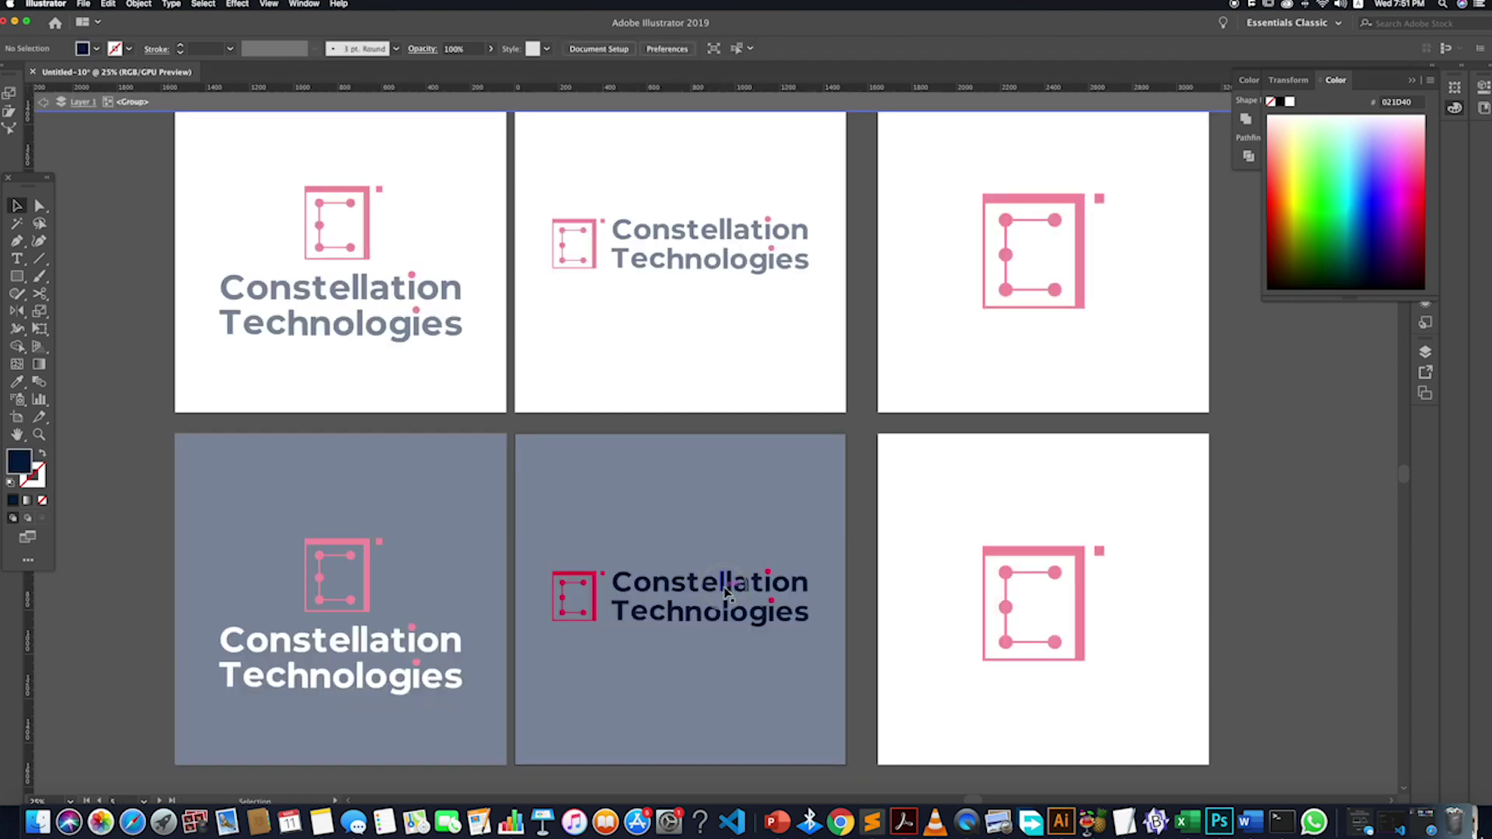
{"action": "left_click", "coordinate": [725, 589]}
{"action": "double_click", "coordinate": [725, 589]}
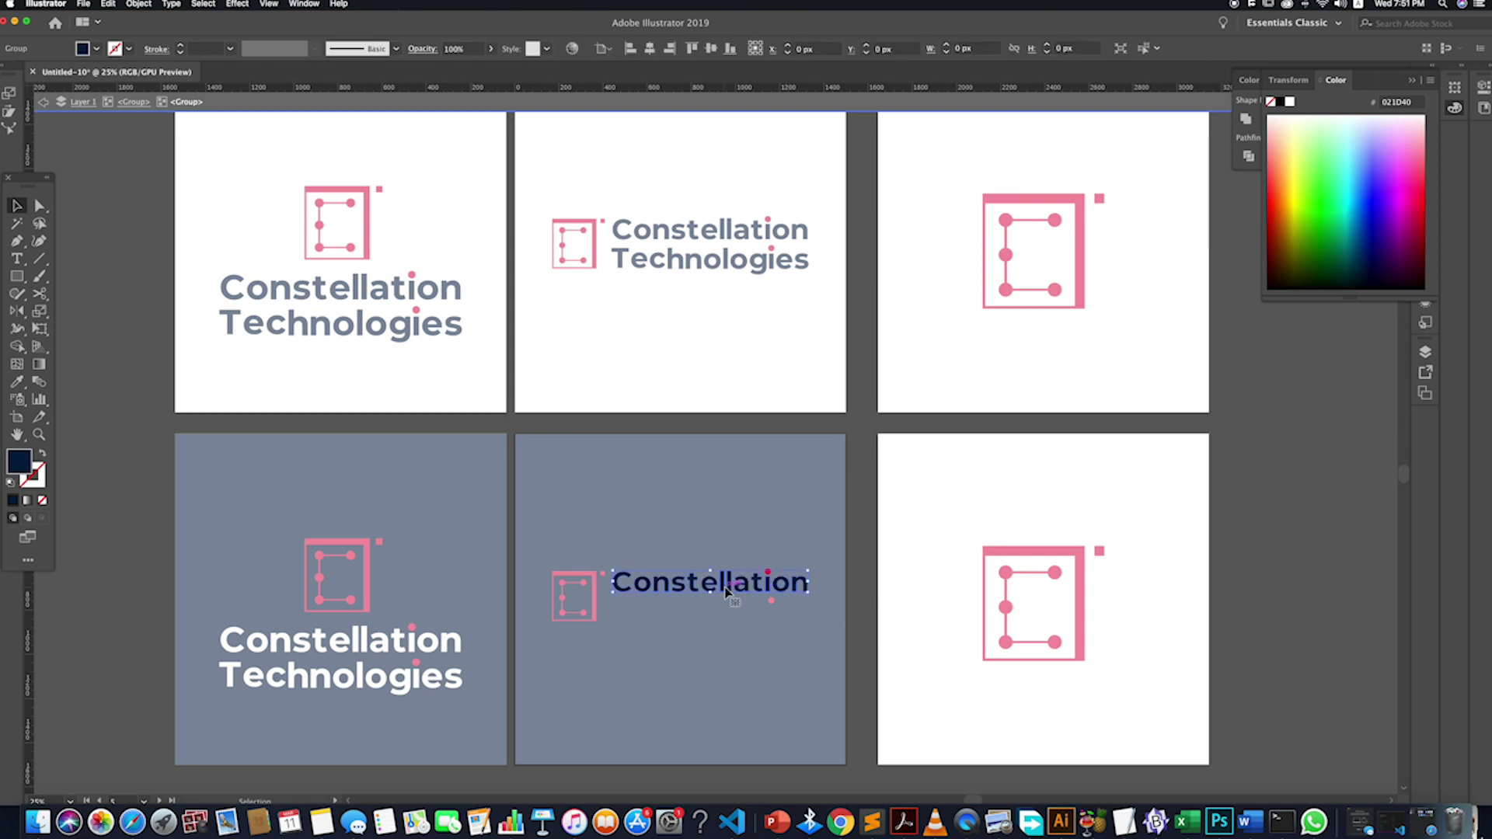
{"action": "key", "text": "i"}
{"action": "left_click", "coordinate": [889, 548]}
{"action": "left_click", "coordinate": [17, 205]}
{"action": "left_click", "coordinate": [806, 706]}
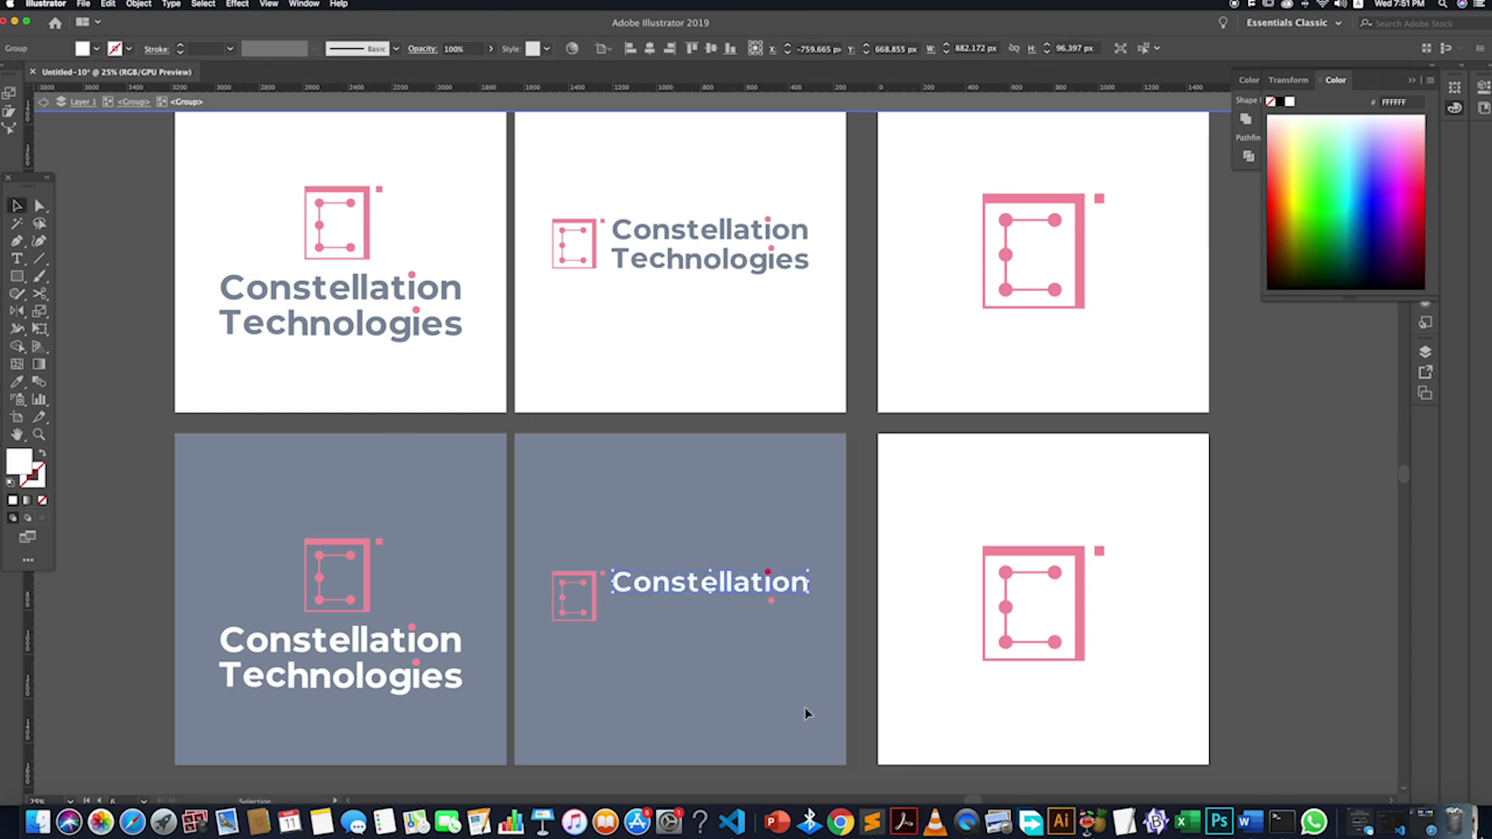
{"action": "double_click", "coordinate": [806, 705]}
- Recolor the "Technologies" lettering of the lower horizontal logo white #FFFFFF, keeping its i-dot crimson
{"action": "double_click", "coordinate": [741, 614]}
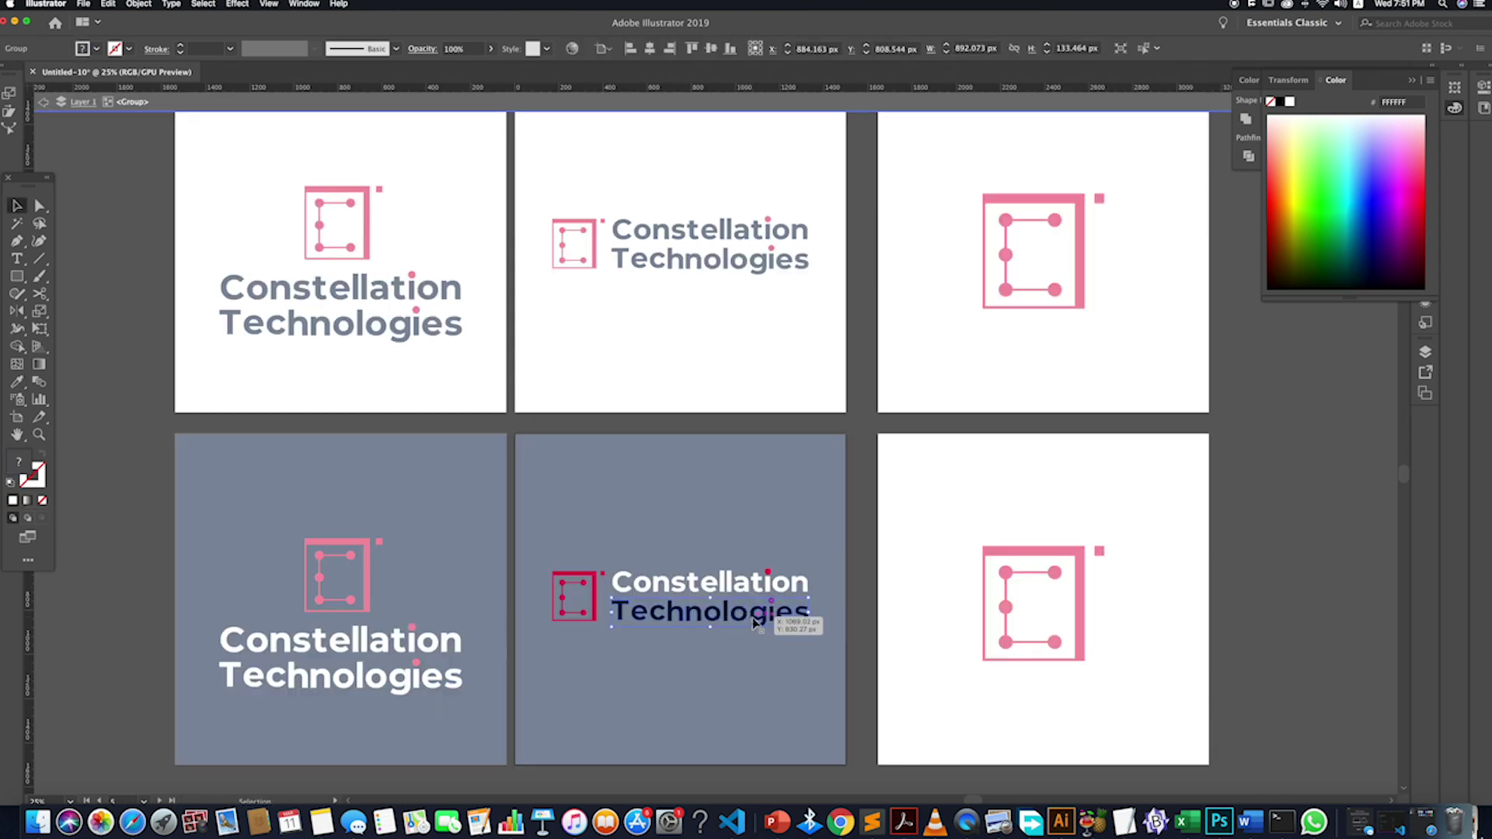
{"action": "left_click", "coordinate": [859, 683]}
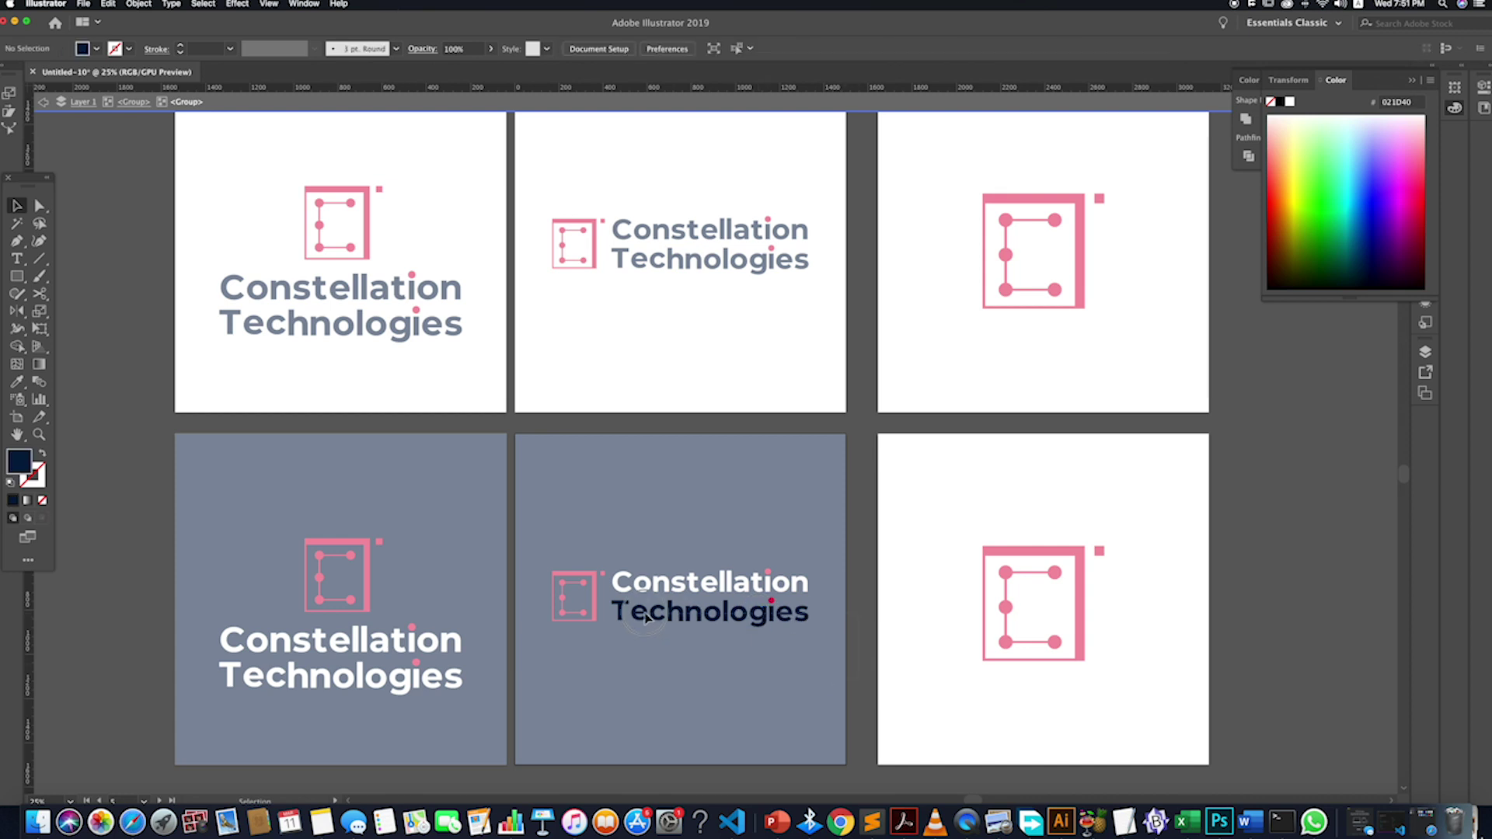
{"action": "left_click", "coordinate": [616, 614]}
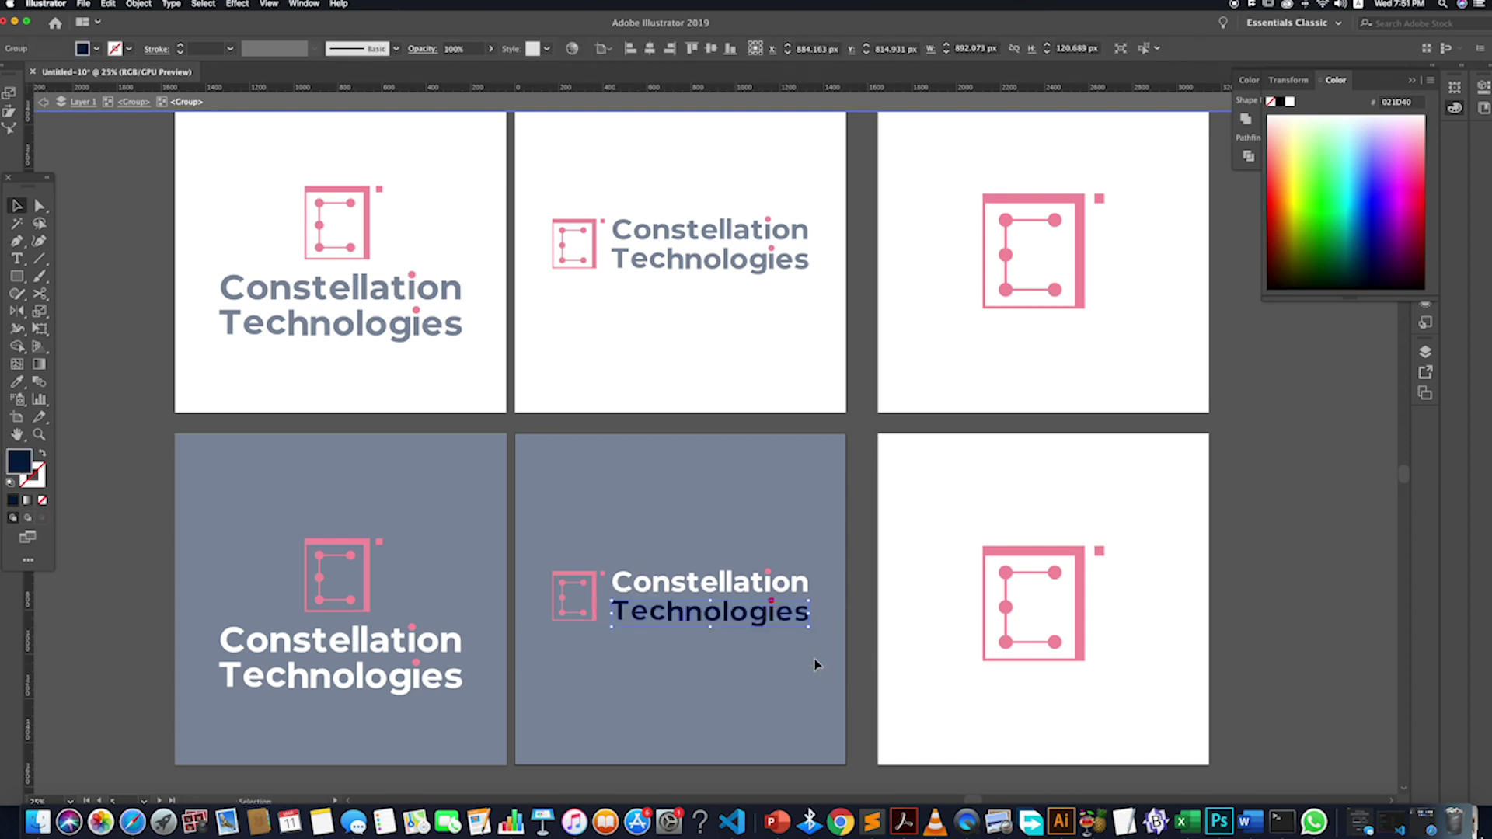
{"action": "key", "text": "i"}
{"action": "left_click", "coordinate": [939, 505]}
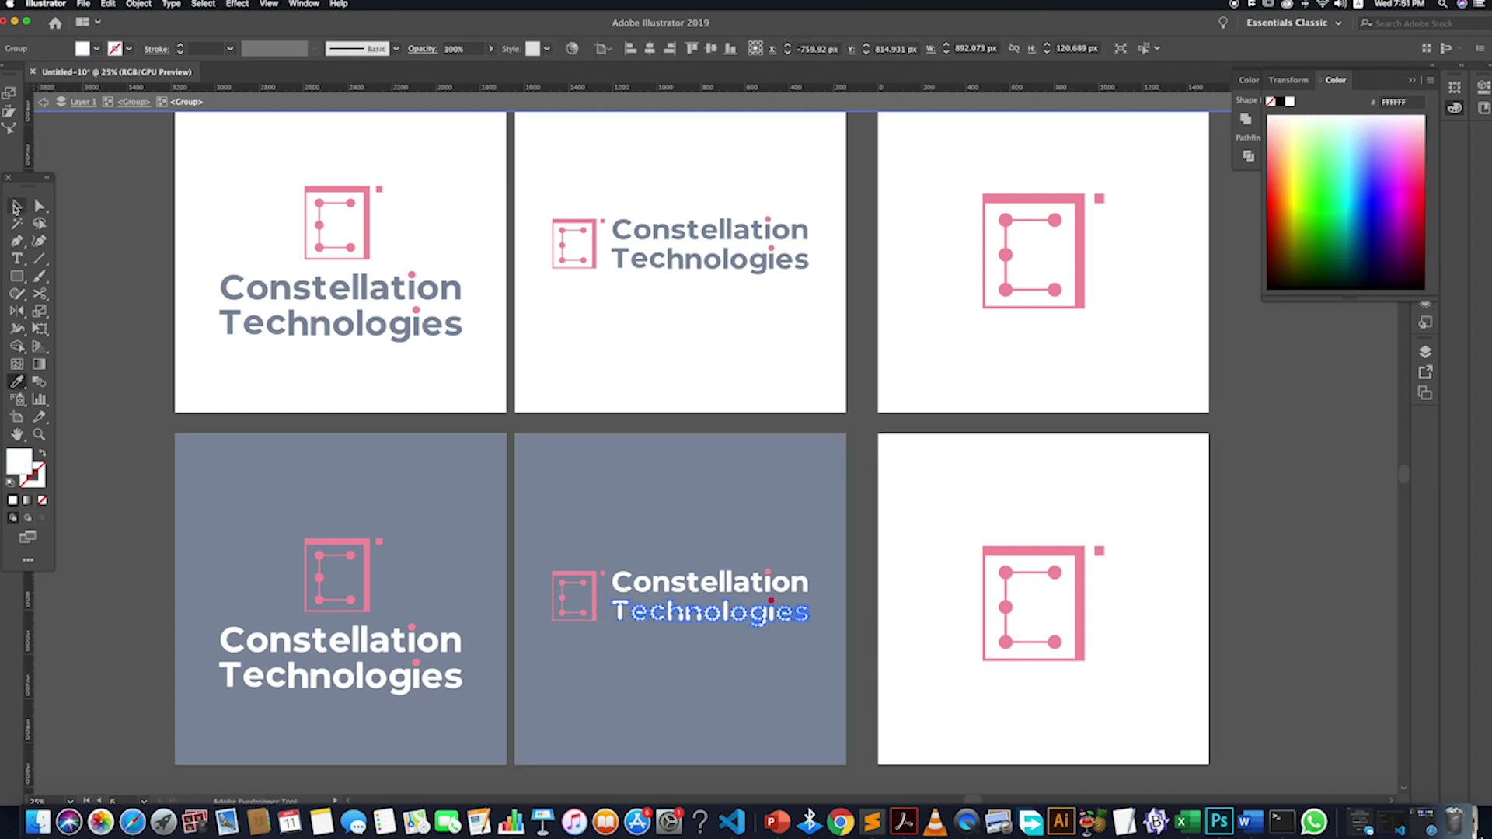
{"action": "key", "text": "v"}
{"action": "double_click", "coordinate": [911, 469]}
- Copy the navy background square onto the third artboard of the lower row, behind the crimson icon
{"action": "key", "text": "super+minus"}
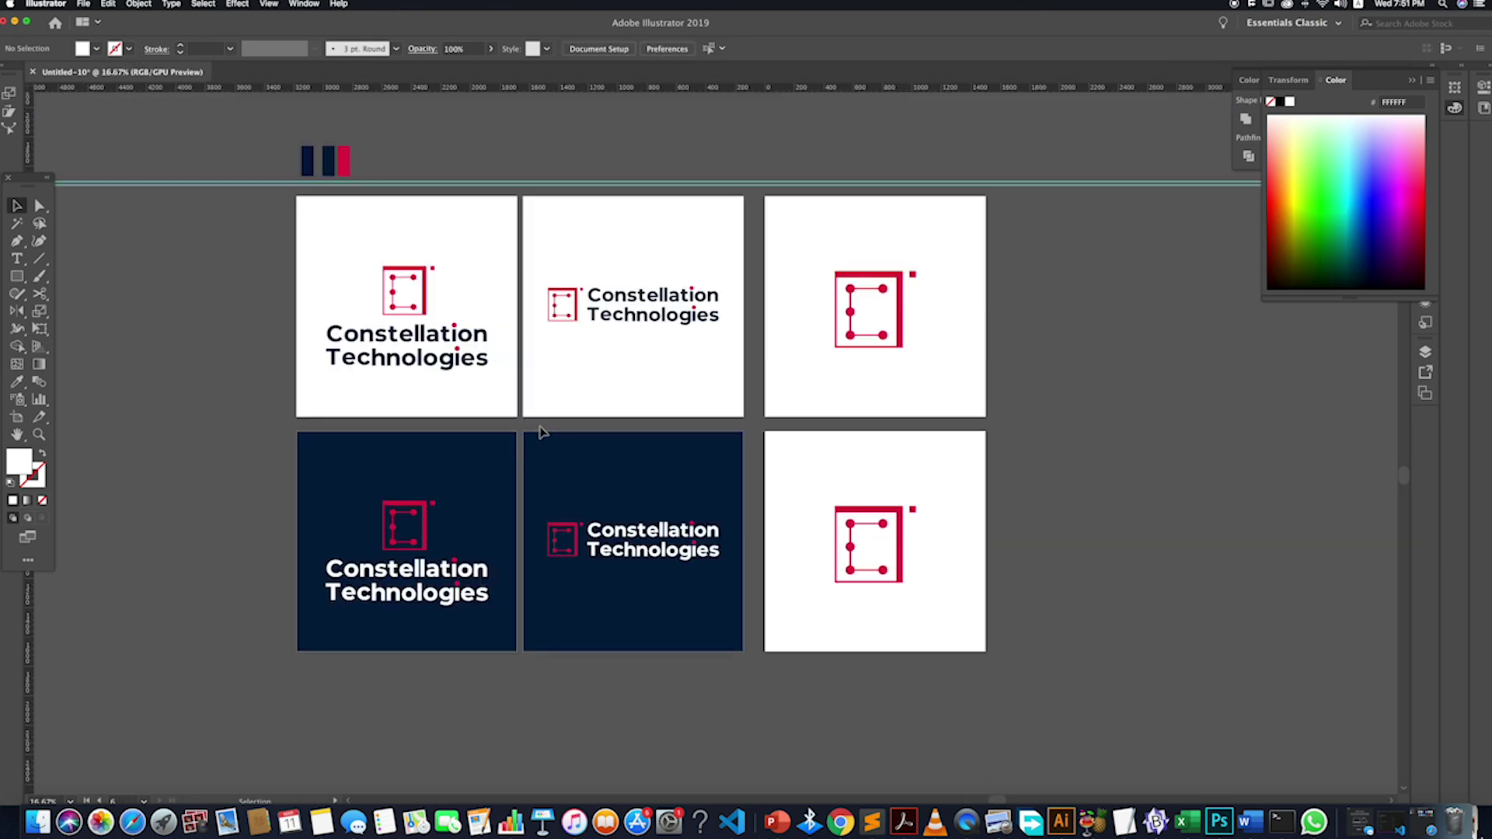
{"action": "left_click_drag", "start_coordinate": [690, 475], "coordinate": [861, 471]}
{"action": "left_click", "coordinate": [1042, 538]}
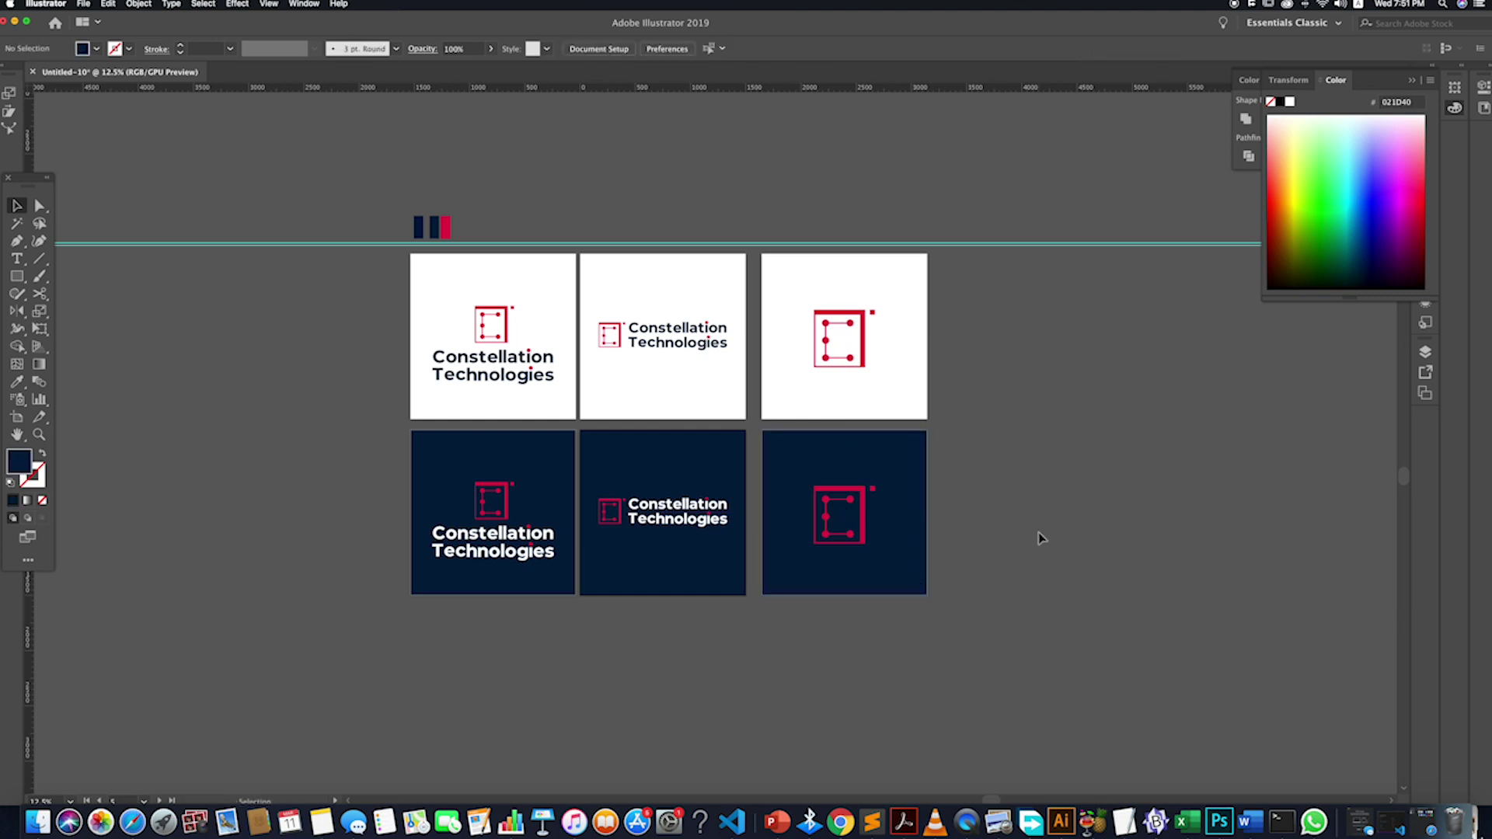
{"action": "scroll", "coordinate": [976, 567], "scroll_direction": "right", "scroll_amount": 4}
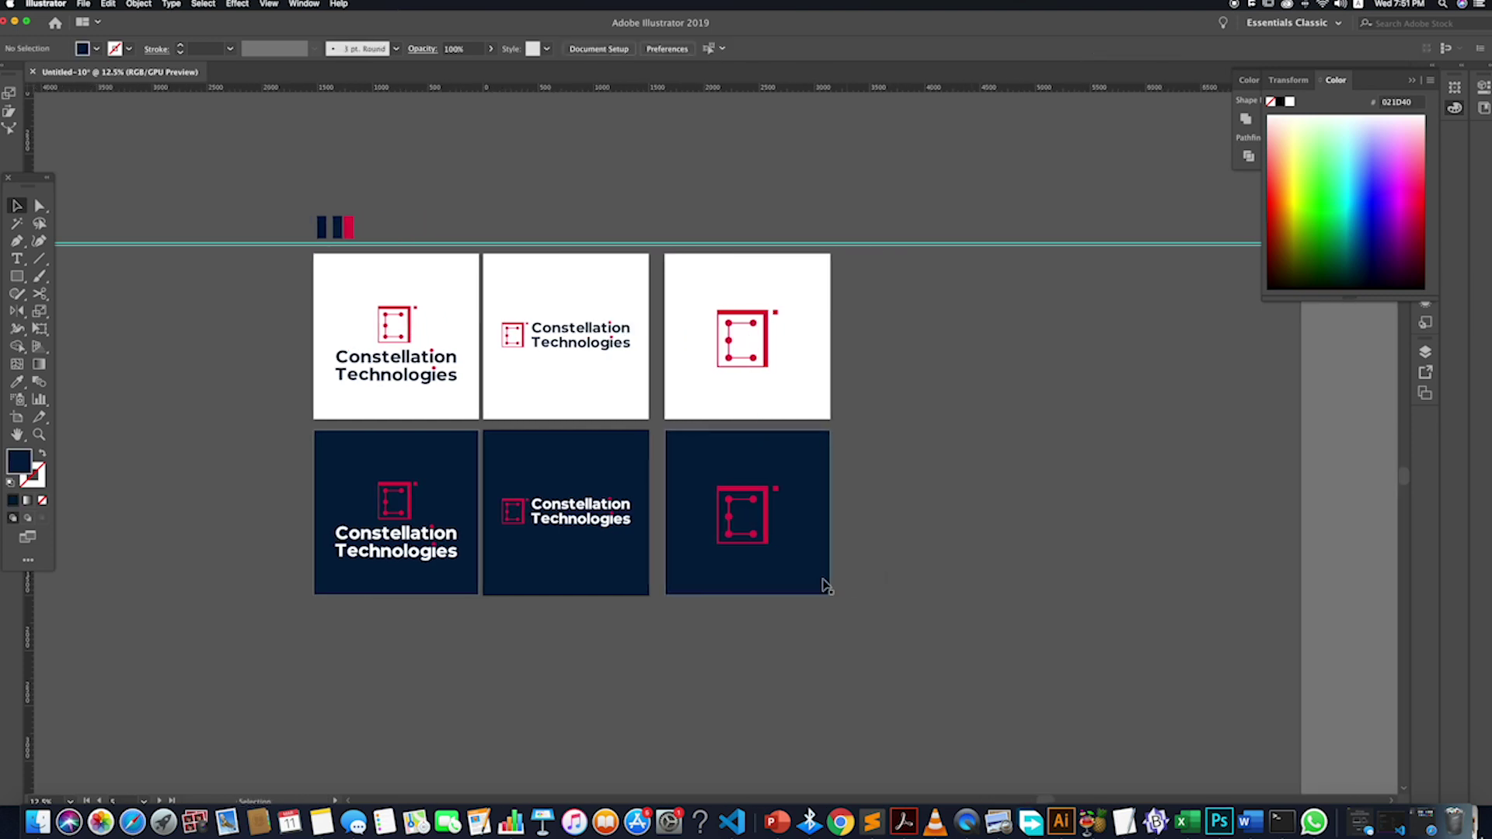
{"action": "scroll", "coordinate": [769, 583], "scroll_direction": "down", "scroll_amount": 3}
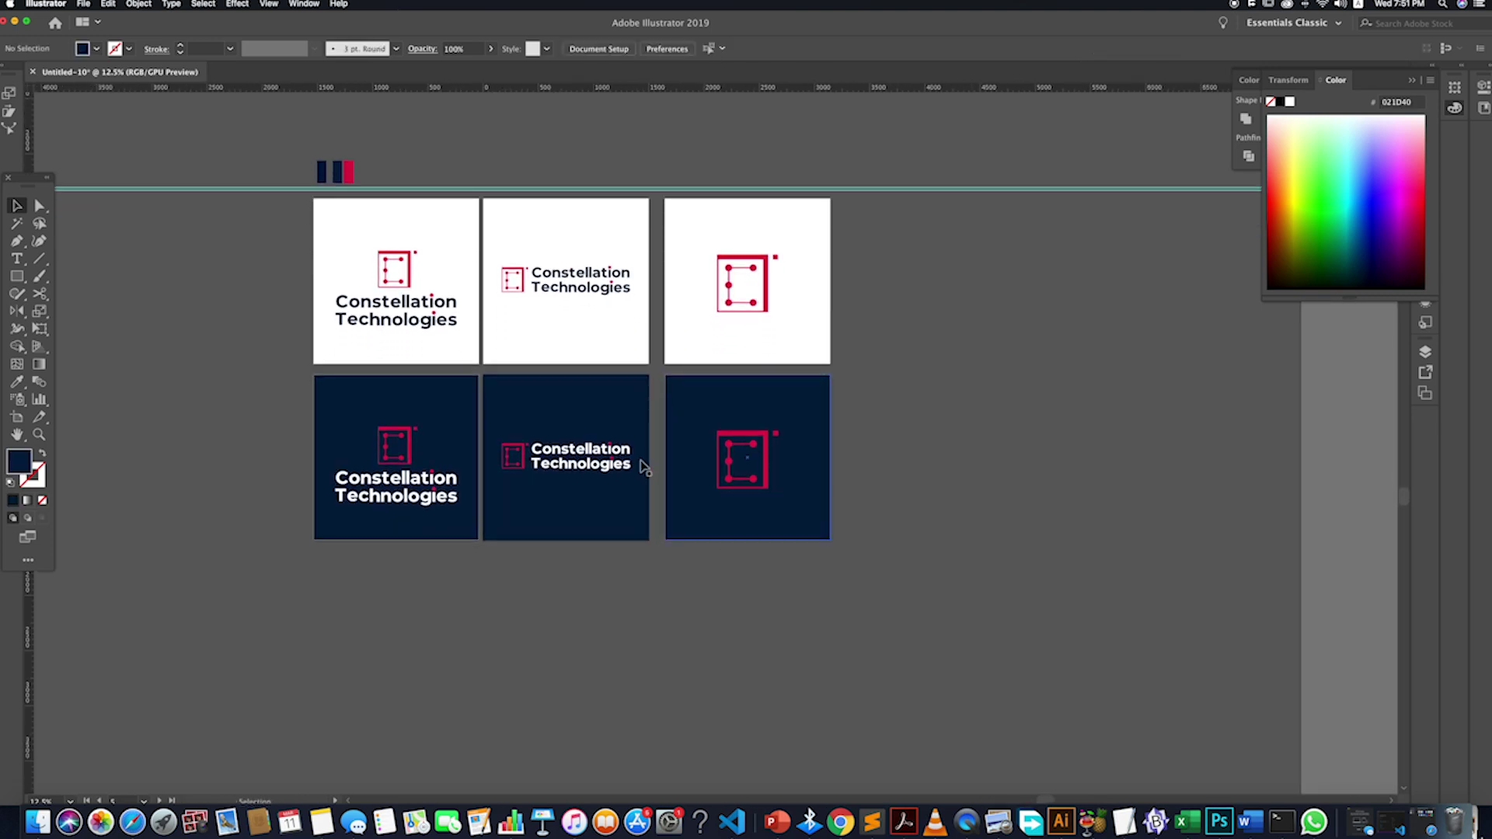
{"action": "left_click", "coordinate": [701, 559]}
{"action": "key", "text": "shift+o"}
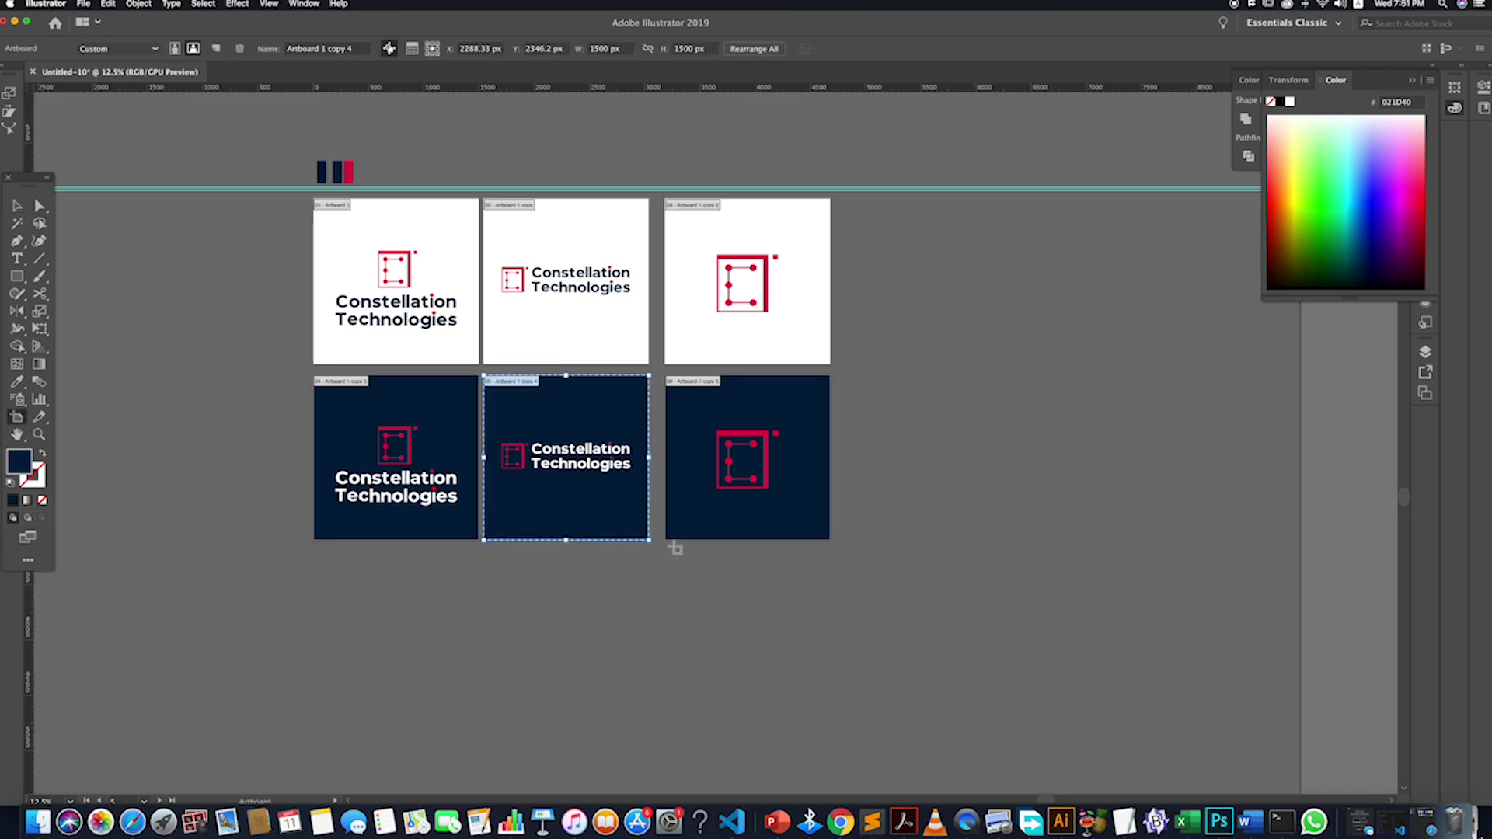
{"action": "left_click", "coordinate": [315, 451]}
{"action": "left_click_drag", "start_coordinate": [267, 283], "coordinate": [526, 550]}
{"action": "key", "text": "super+z"}
{"action": "left_click", "coordinate": [17, 206]}
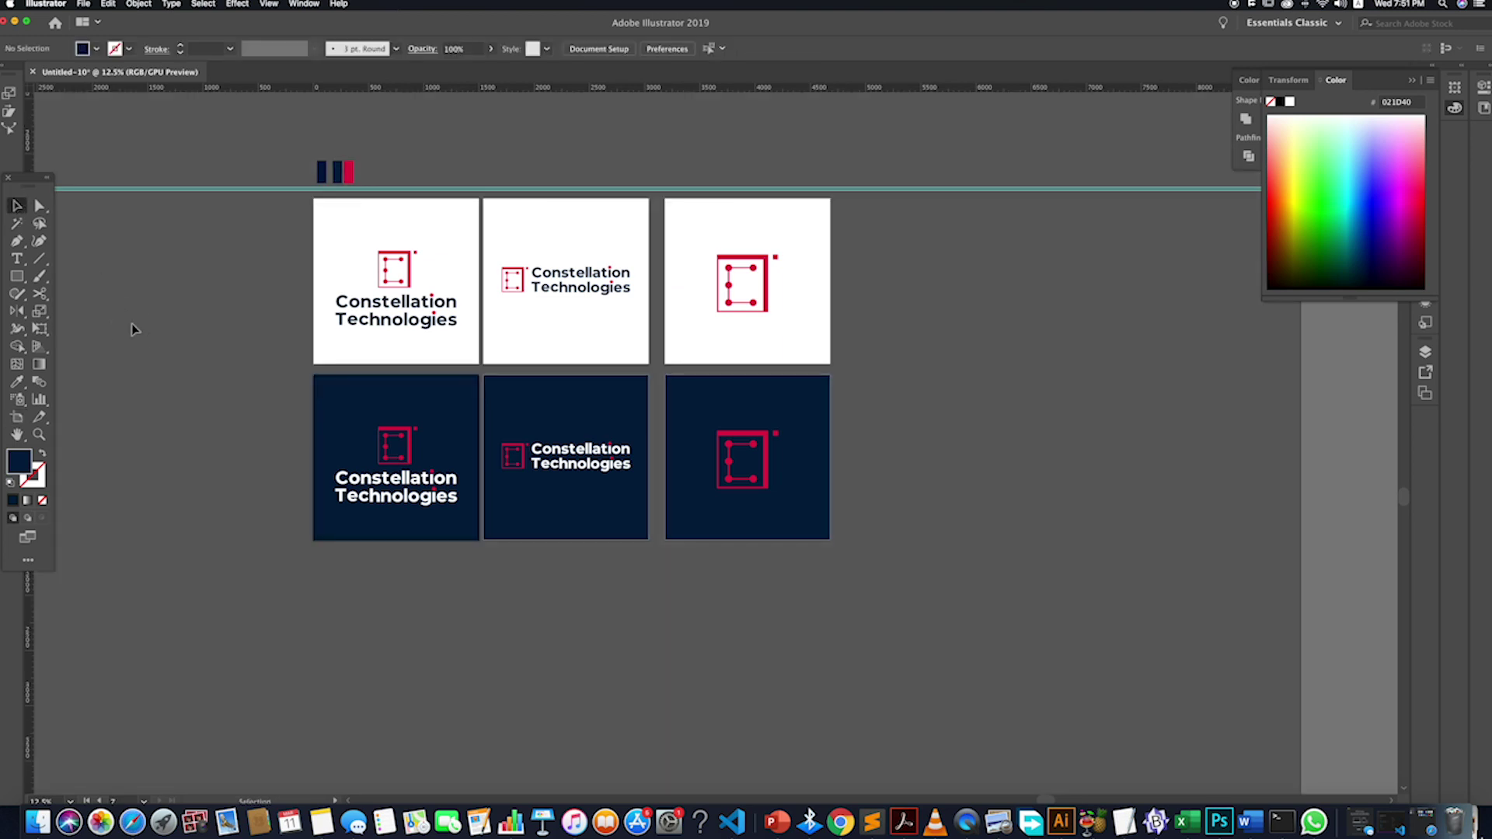
{"action": "scroll", "coordinate": [438, 485], "scroll_direction": "up", "scroll_amount": 2}
{"action": "scroll", "coordinate": [433, 483], "scroll_direction": "up", "scroll_amount": 1}
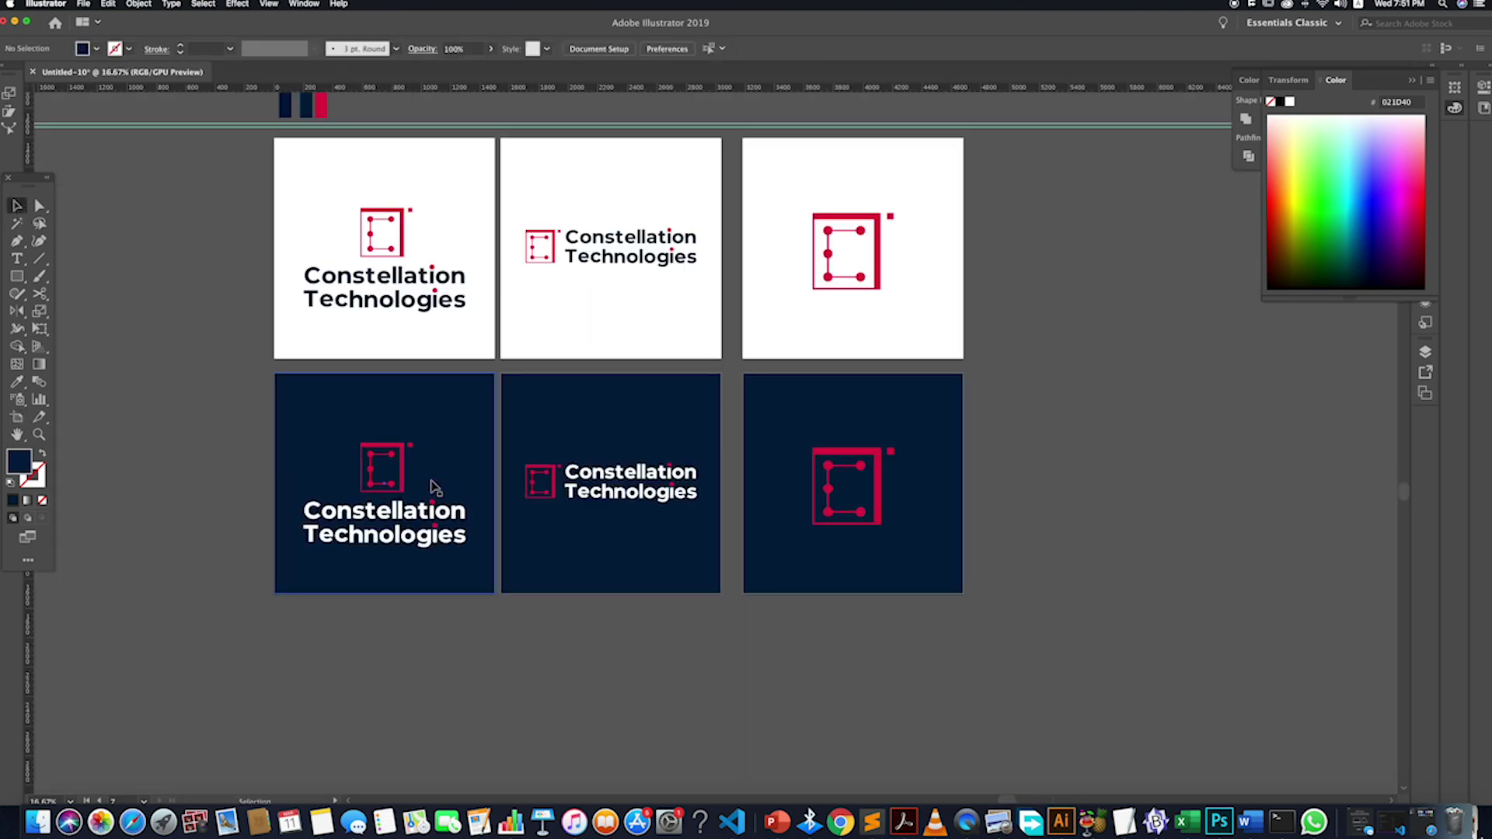
{"action": "scroll", "coordinate": [242, 398], "scroll_direction": "up", "scroll_amount": 1}
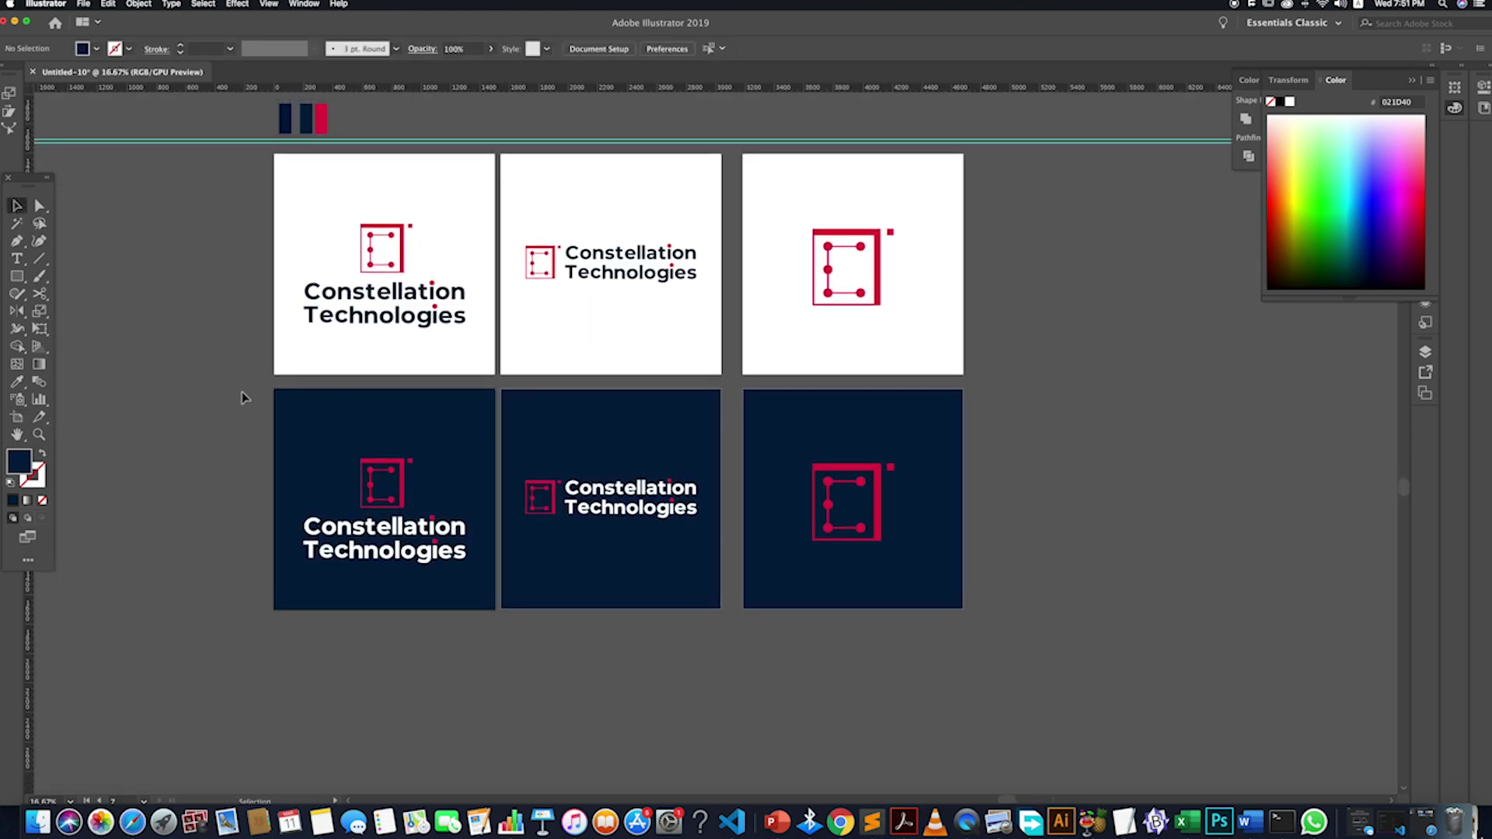
{"action": "scroll", "coordinate": [1001, 163], "scroll_direction": "up", "scroll_amount": 3}
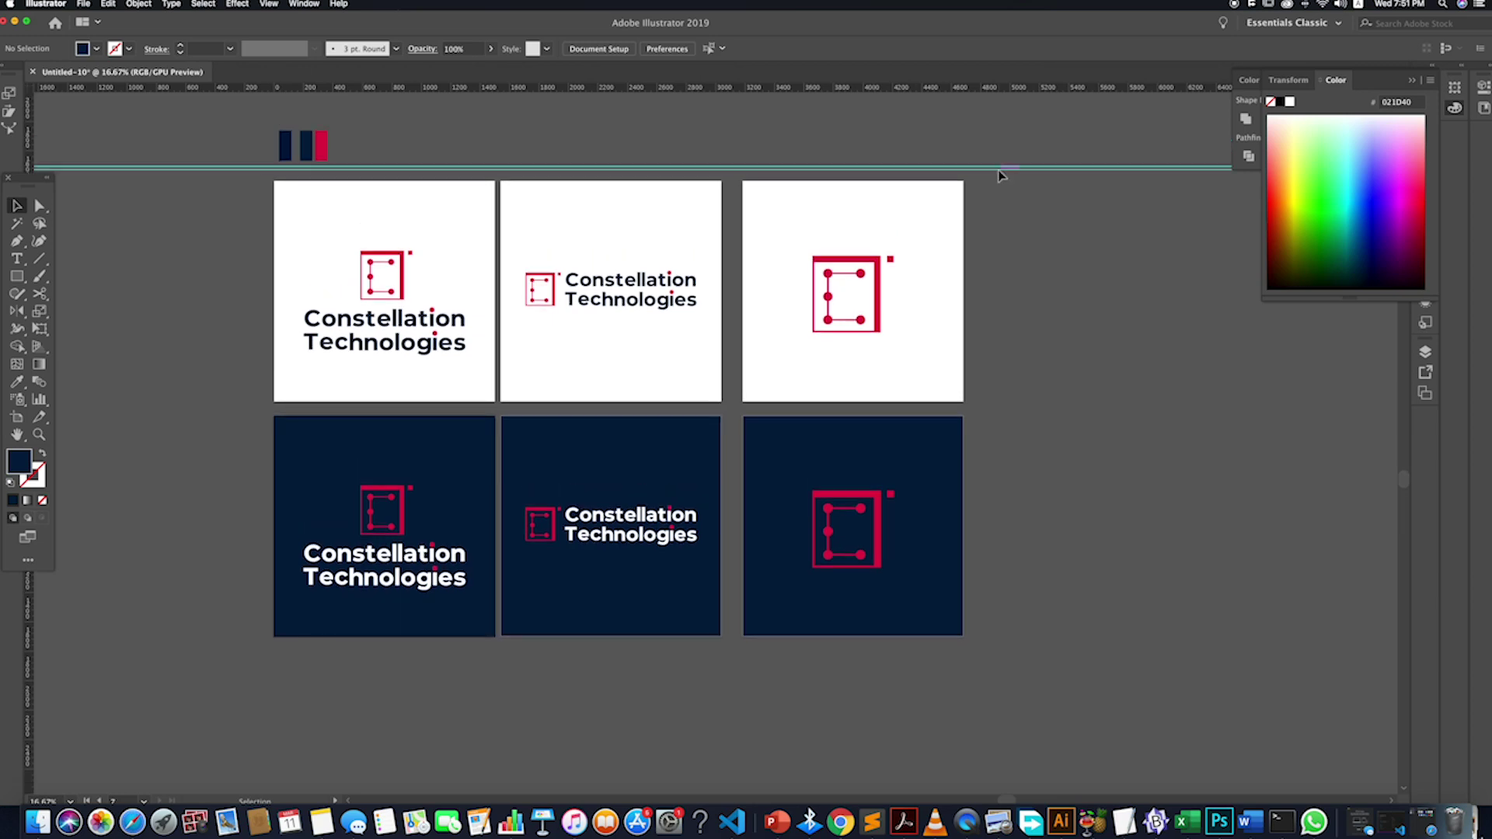